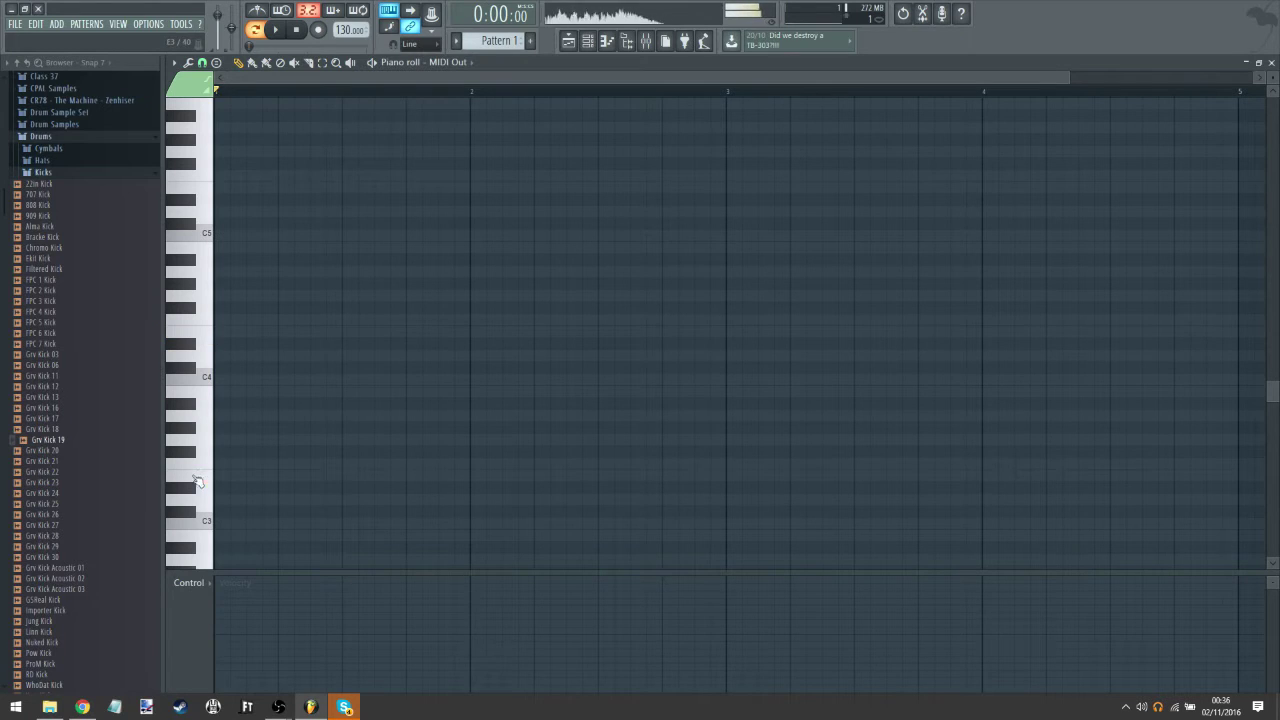
Step: Draw two-step notes alternating between F2 and F3 from the start of bar 1
scroll(204, 433, "down", 10)
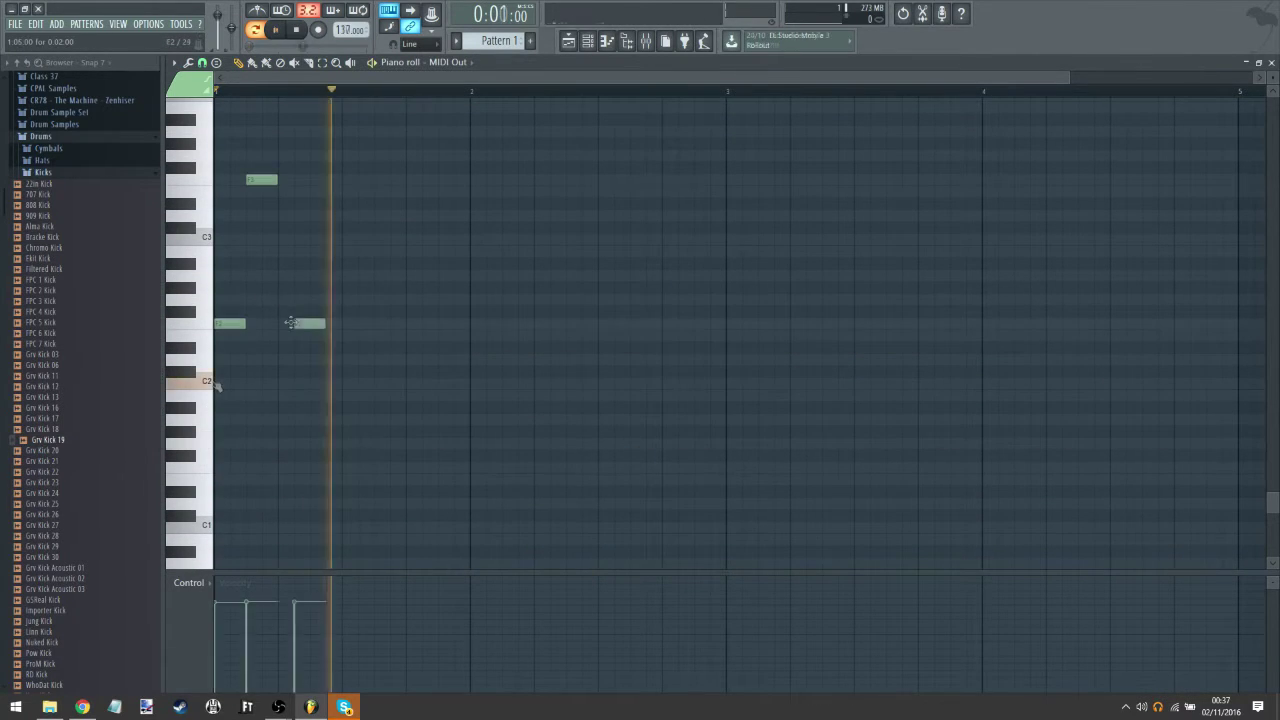
left_click(357, 323)
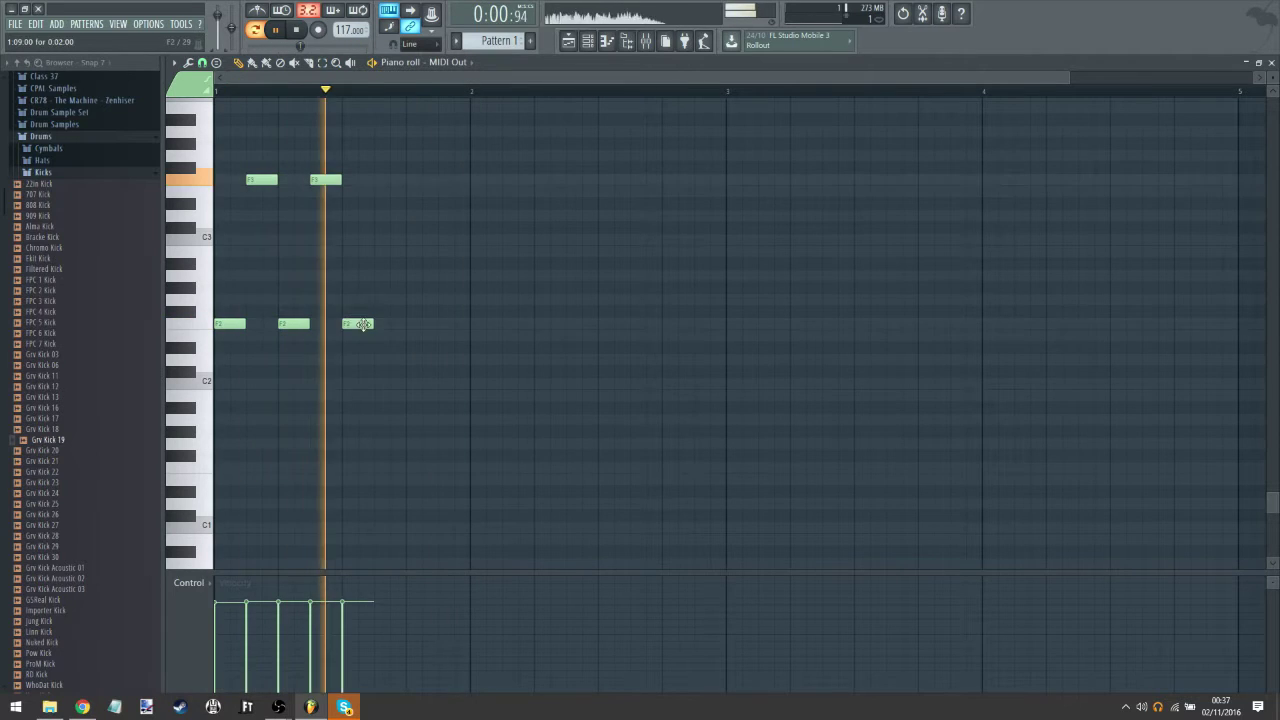
left_click_drag(380, 323, 373, 178)
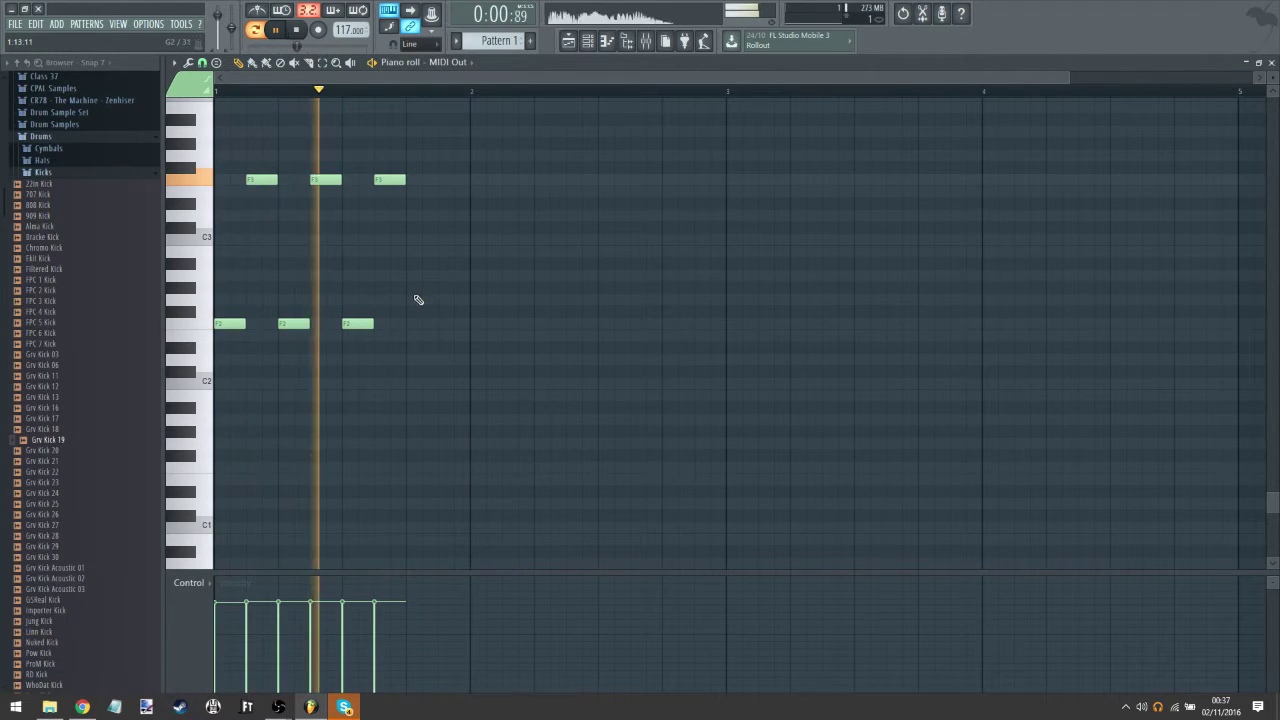
Step: Fill the end of bar 1 with one-step notes alternating between G#2 and G#3
left_click(416, 278)
left_click(417, 288)
right_click(420, 276)
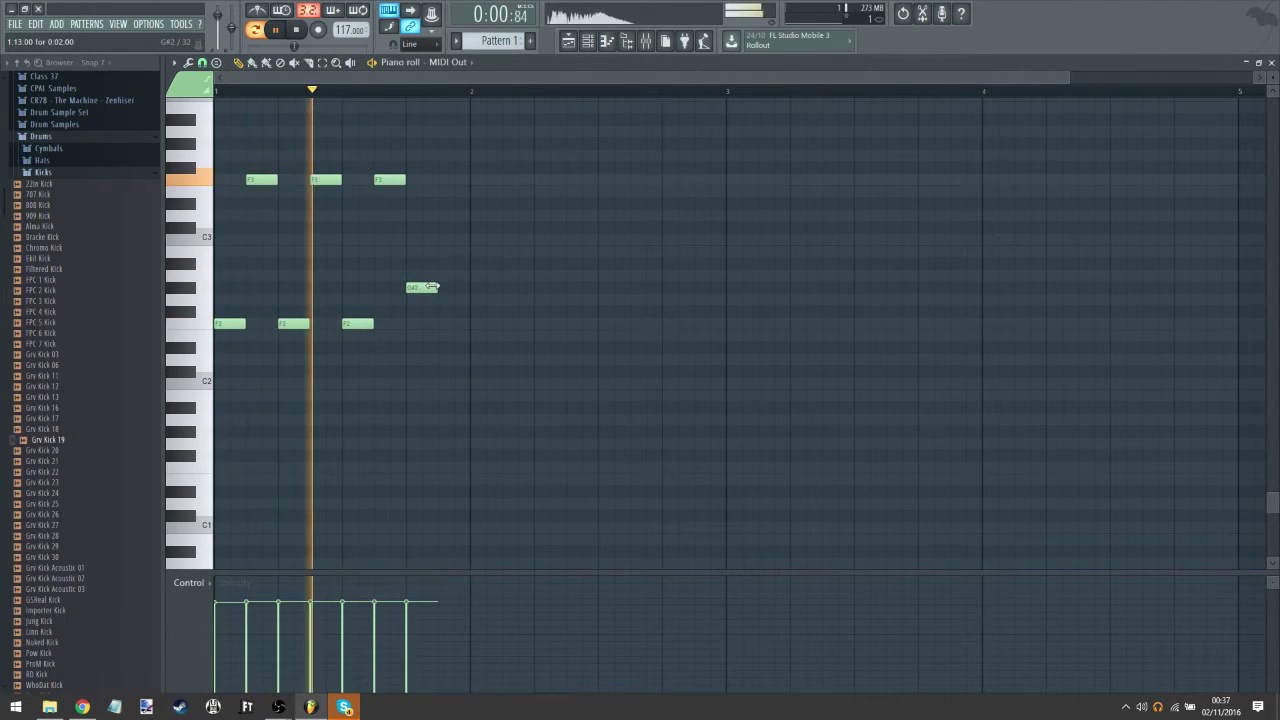
left_click_drag(433, 287, 416, 288)
scroll(424, 225, "up", 3)
left_click(429, 215)
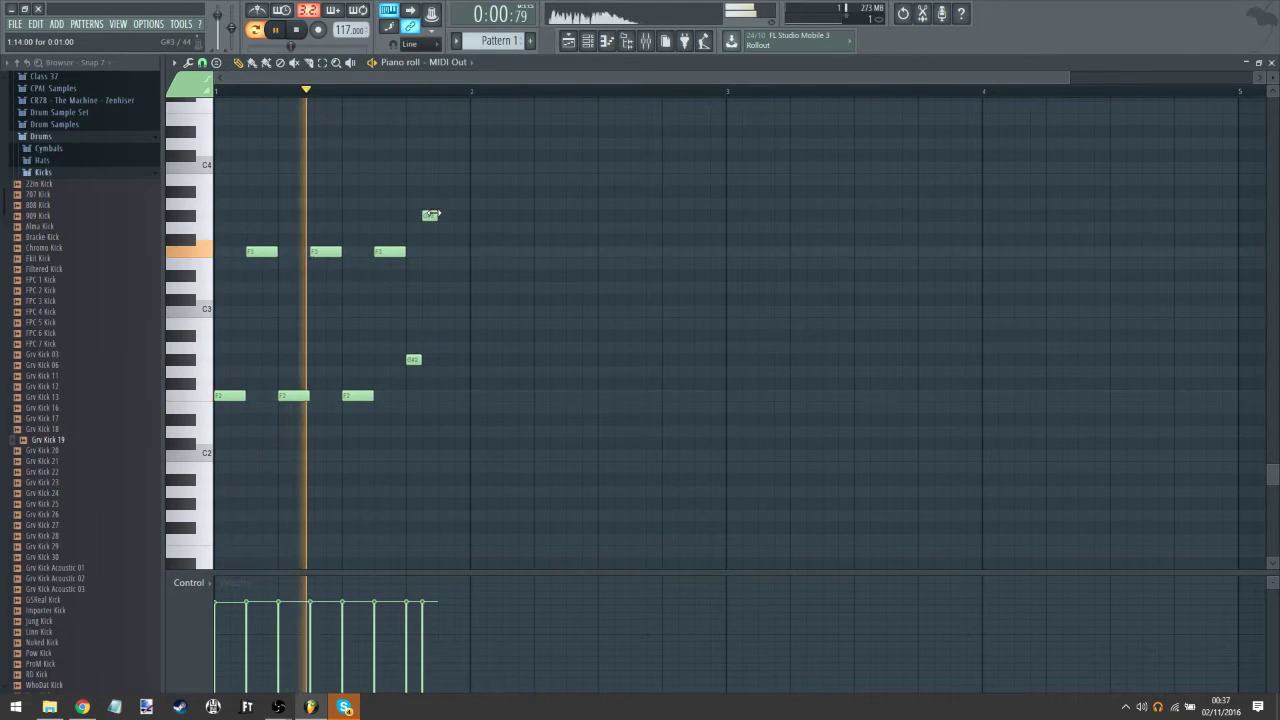
left_click(445, 359)
left_click(461, 217)
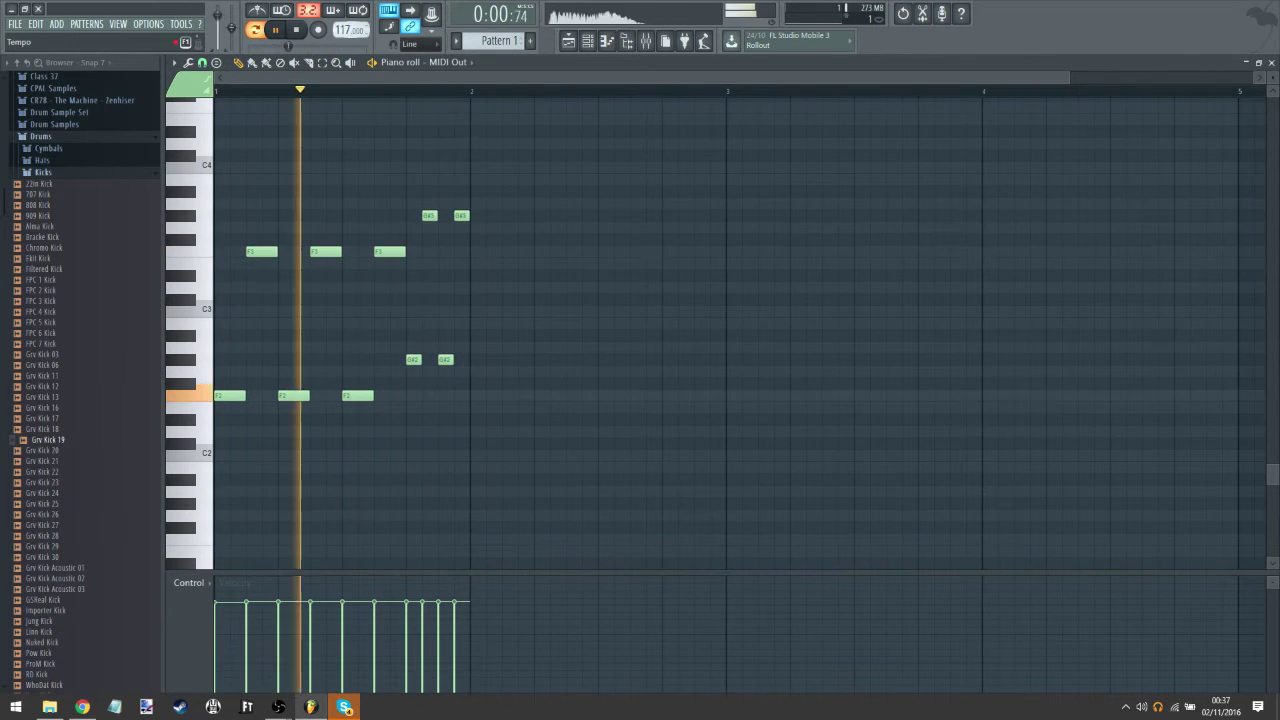
Step: Set the project tempo to 128 BPM
left_click_drag(340, 36, 340, 29)
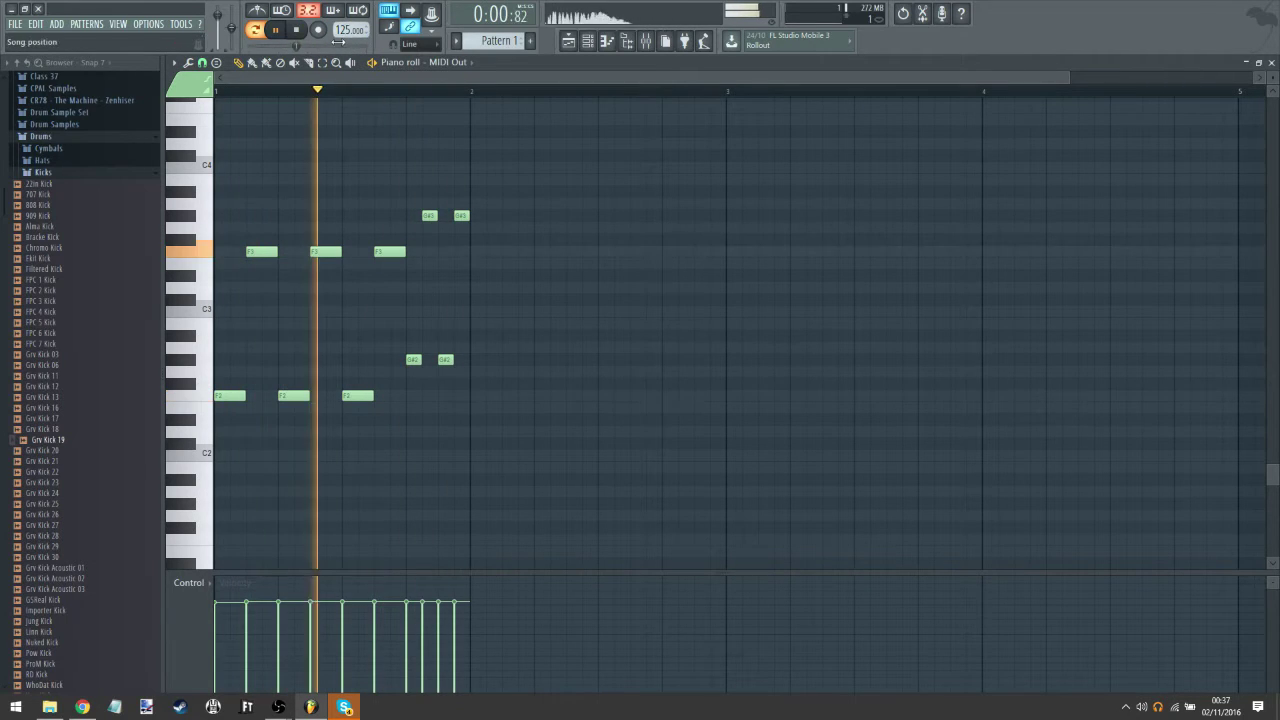
left_click_drag(338, 32, 338, 29)
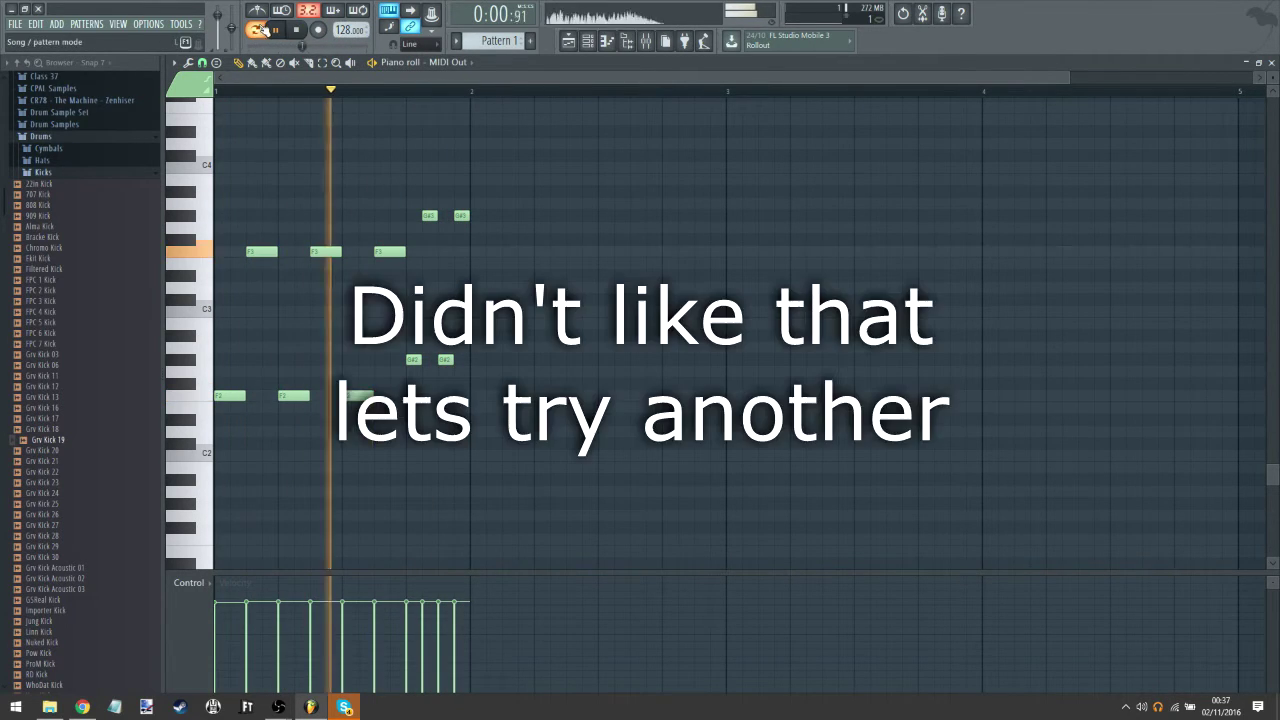
Step: Clear all notes from the pattern, restart the riff with F2, F3 and F2 notes, and play it
key("ctrl+a")
key("Delete")
left_click_drag(222, 397, 125, 401)
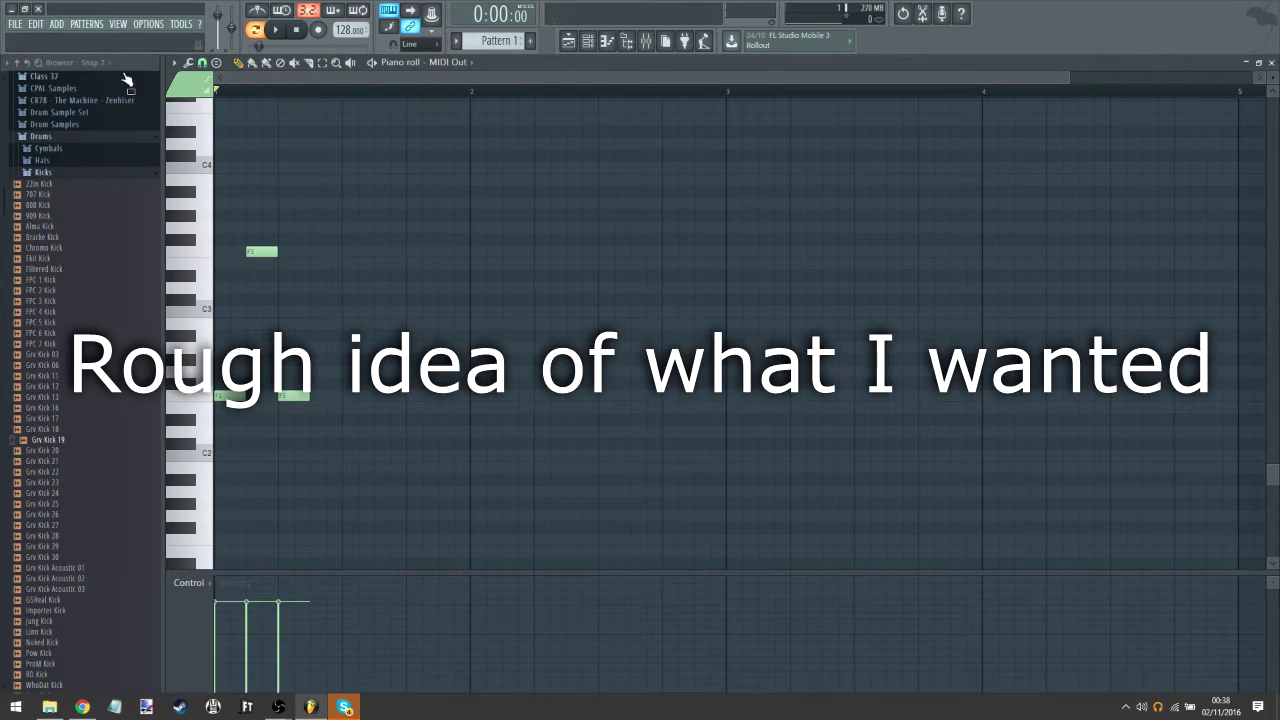
key("space")
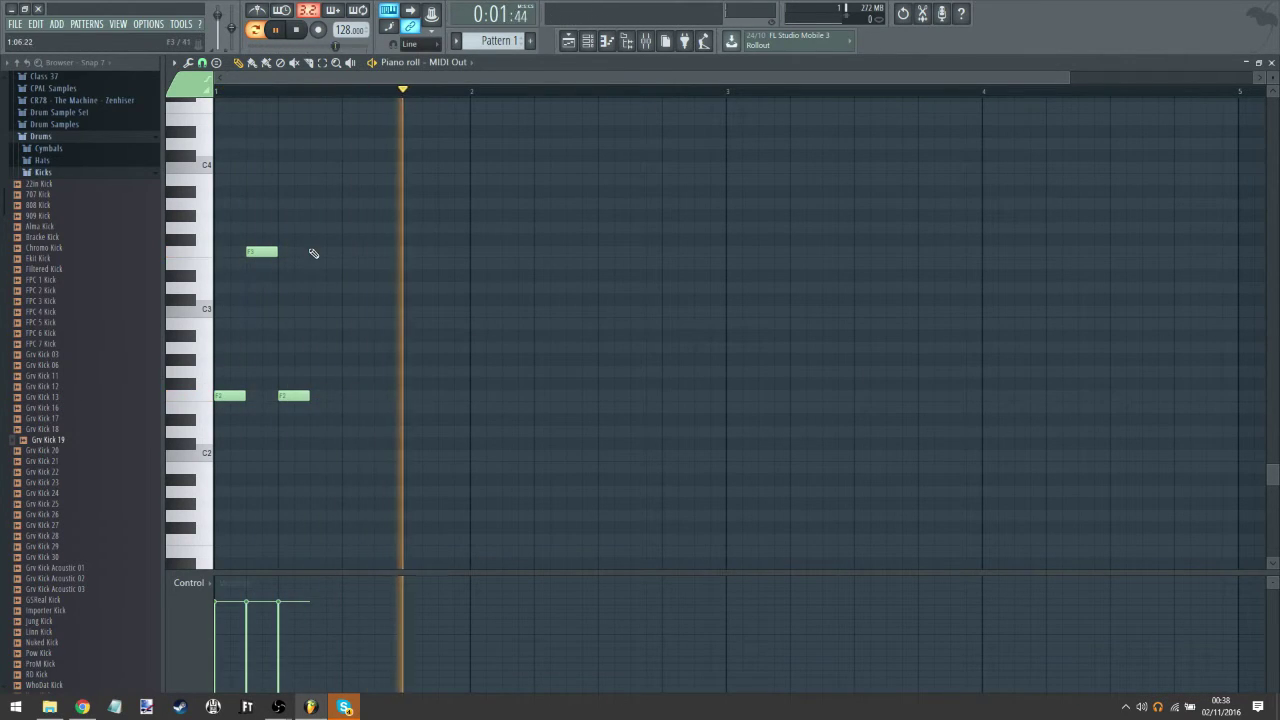
Step: Shorten the third note to one step and follow it with a one-step F3 and a two-step F2
left_click(309, 251)
left_click_drag(311, 251, 325, 252)
left_click(337, 397)
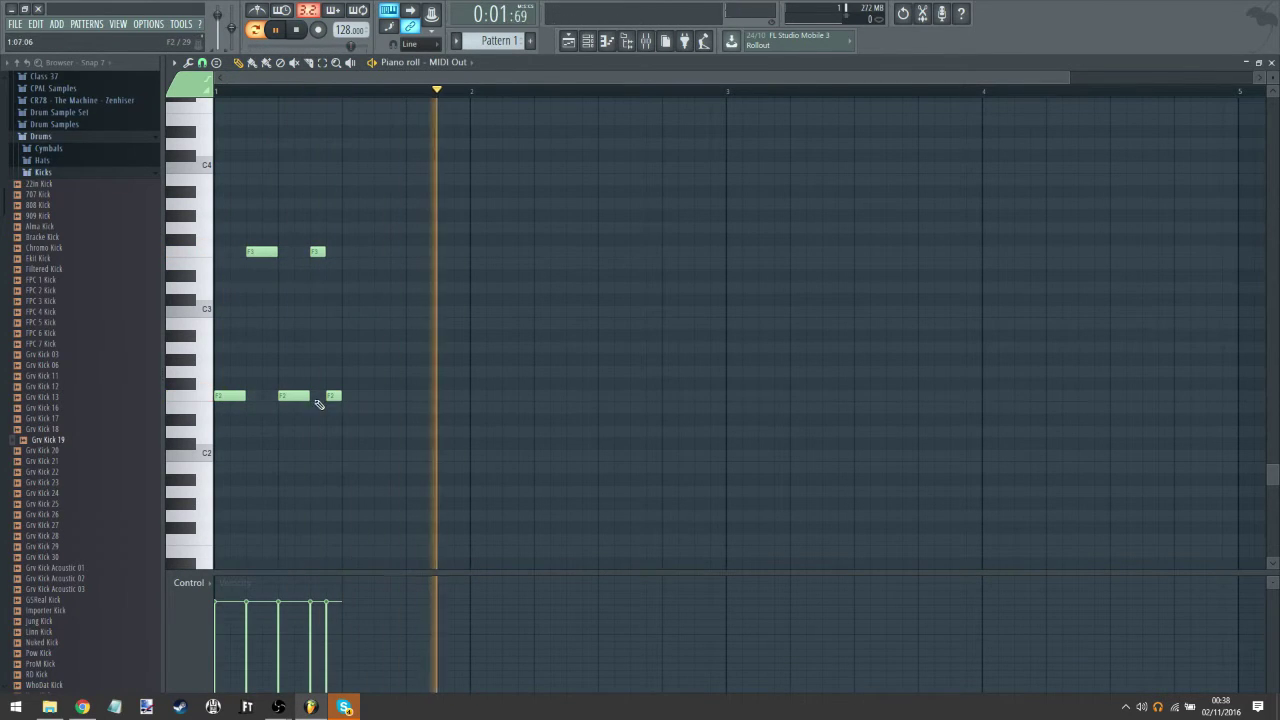
left_click_drag(308, 397, 296, 397)
left_click_drag(316, 253, 301, 253)
mouse_move(335, 395)
left_mouse_down()
mouse_move(311, 395)
mouse_move(341, 397)
left_mouse_up()
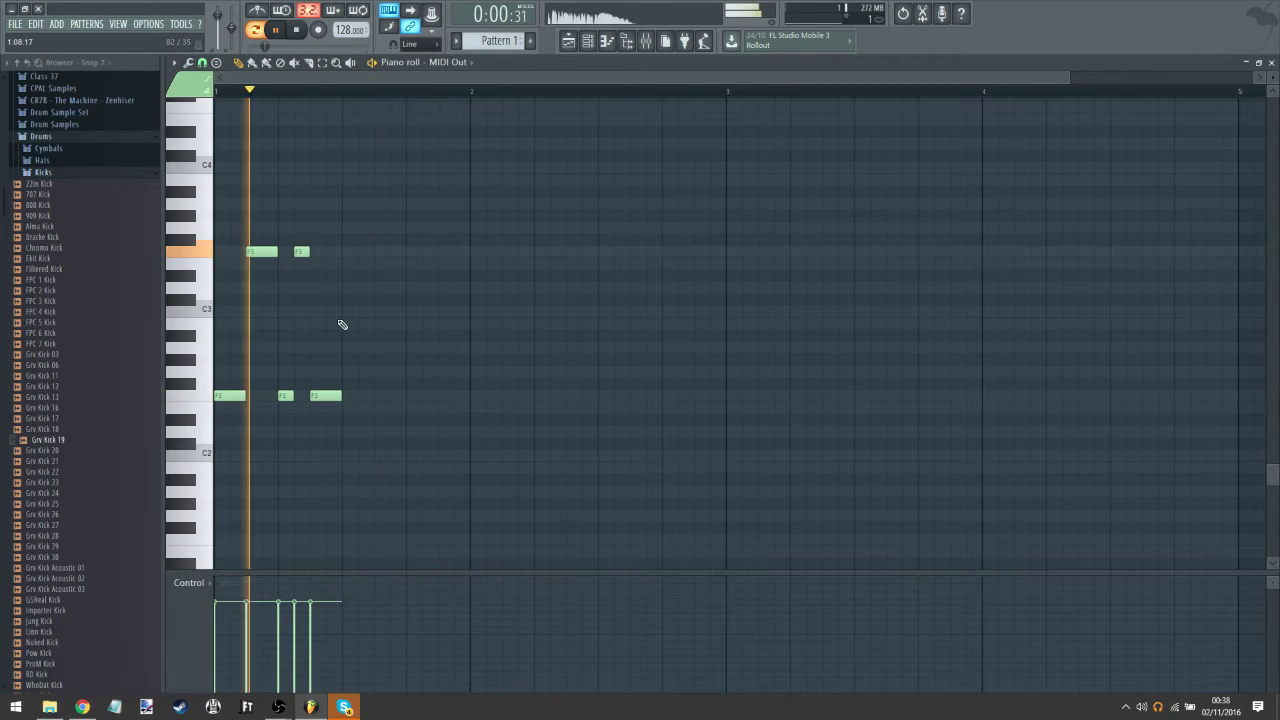
Step: Complete bar 1 with two-step D#3, C3, C#3 and F#3 notes
left_click_drag(350, 277, 355, 300)
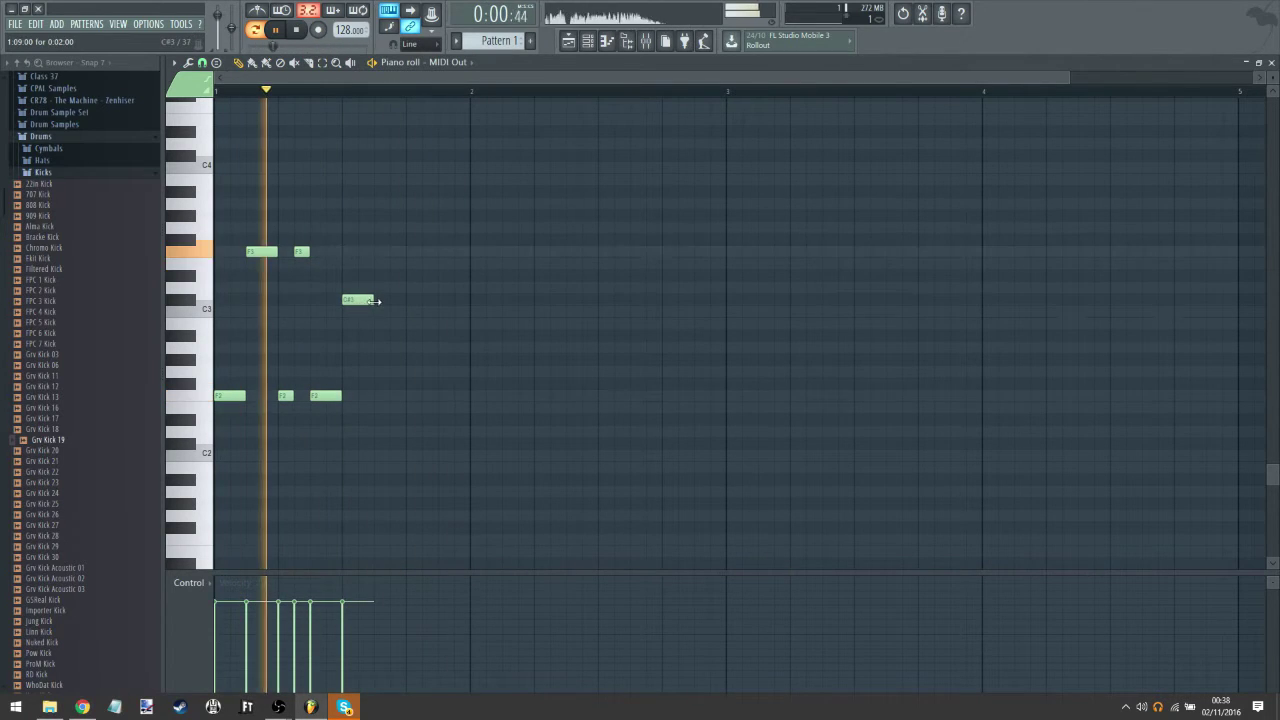
left_click(385, 311)
left_click(420, 275)
left_click_drag(452, 226, 450, 238)
right_click(420, 276)
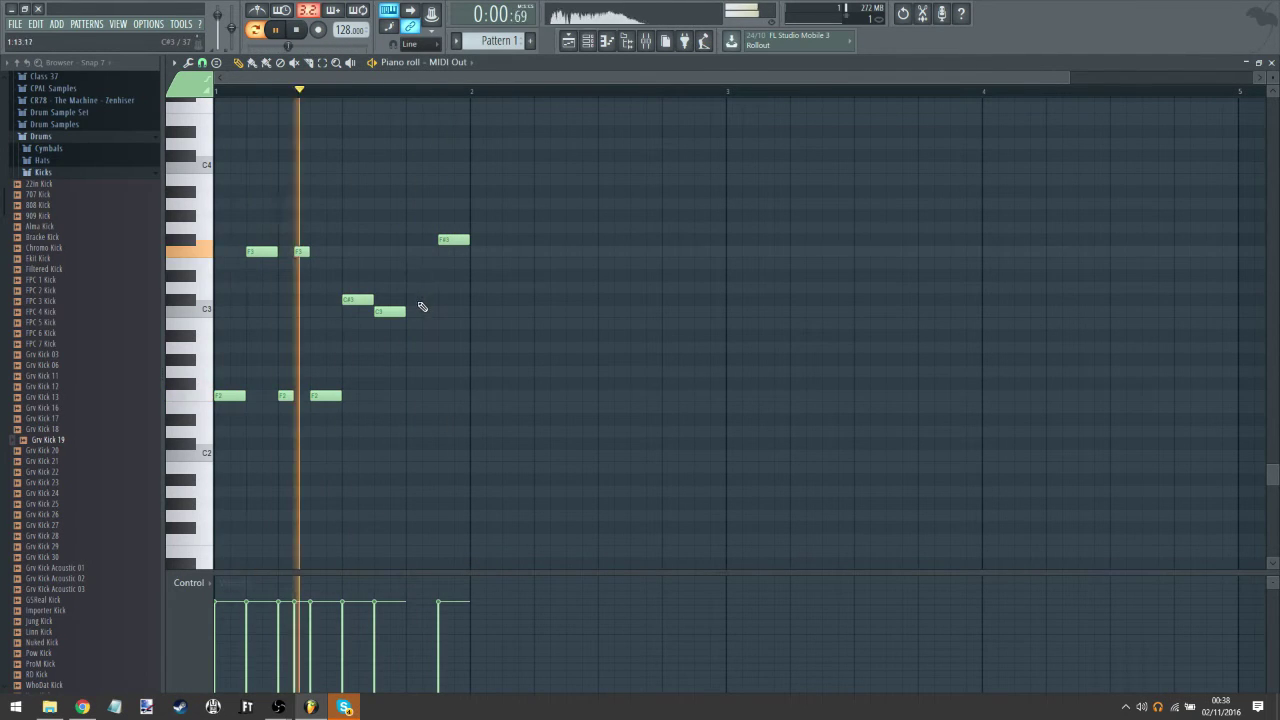
left_click(420, 300)
left_click_drag(355, 300, 355, 277)
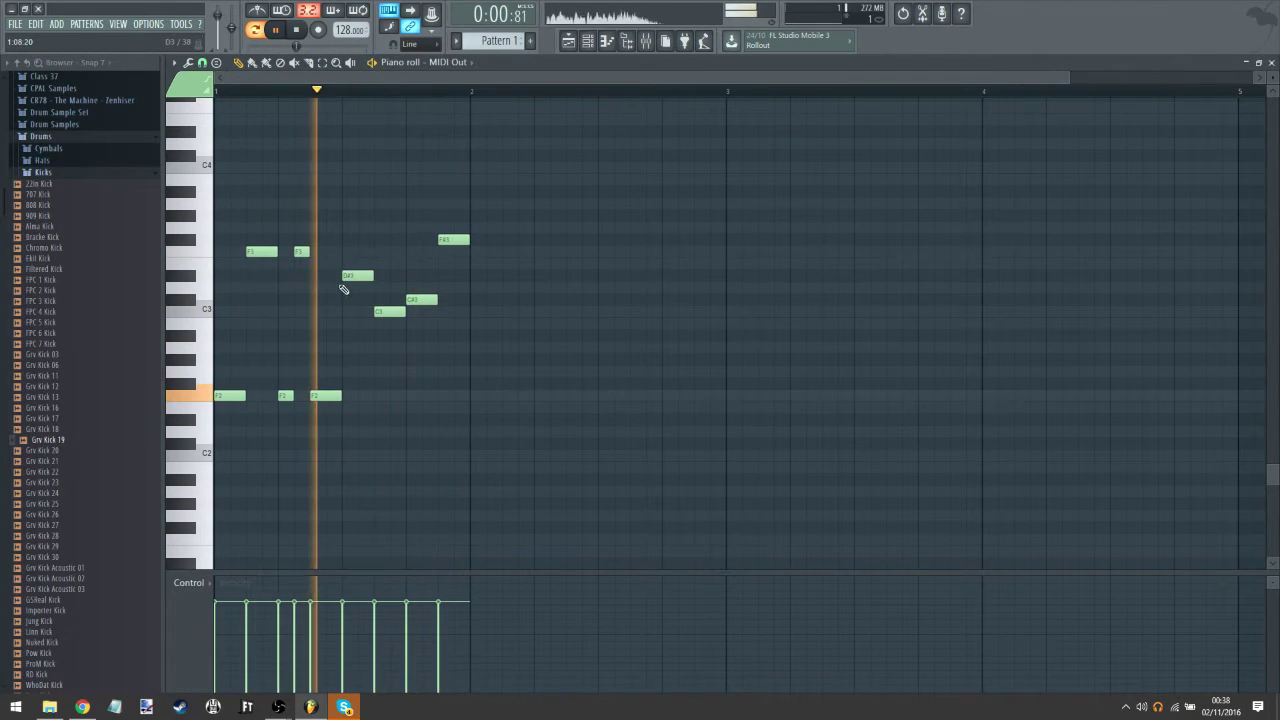
Step: Shorten the second F3 note in the riff and add a short F2 note right after it
left_click(277, 31)
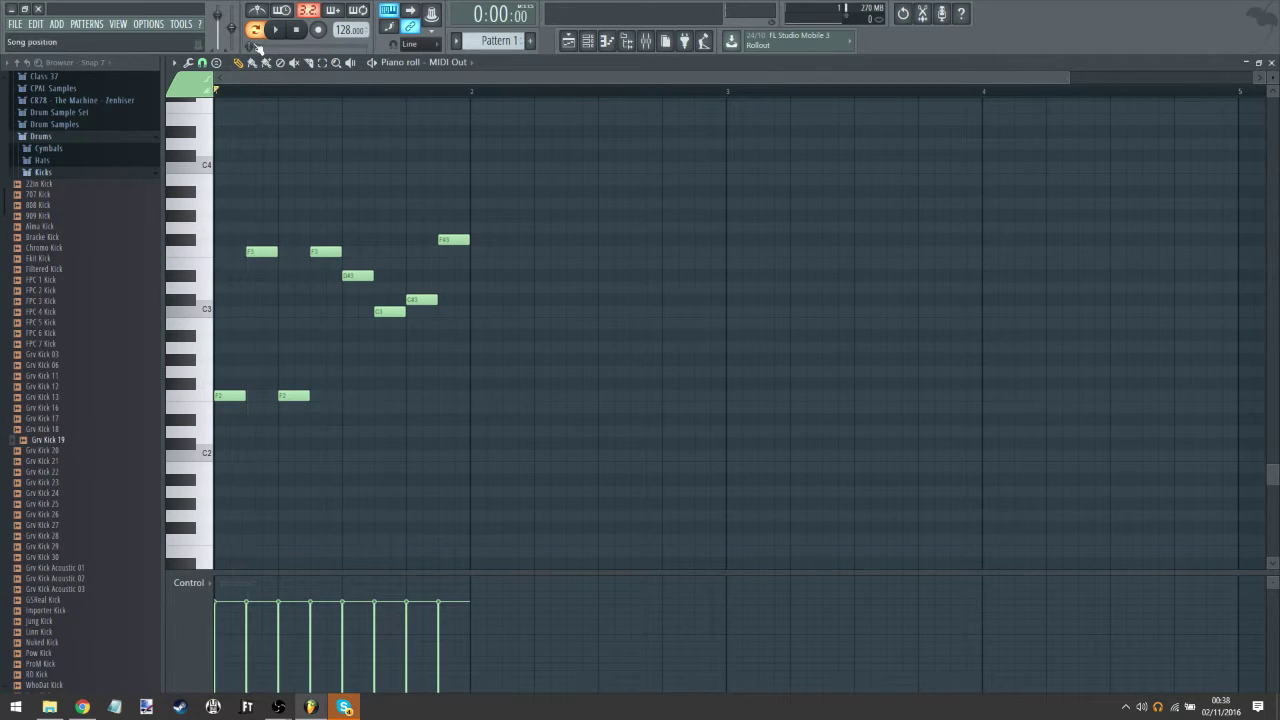
mouse_move(341, 251)
left_mouse_down()
mouse_move(326, 251)
mouse_move(352, 237)
left_mouse_up()
left_click(333, 395)
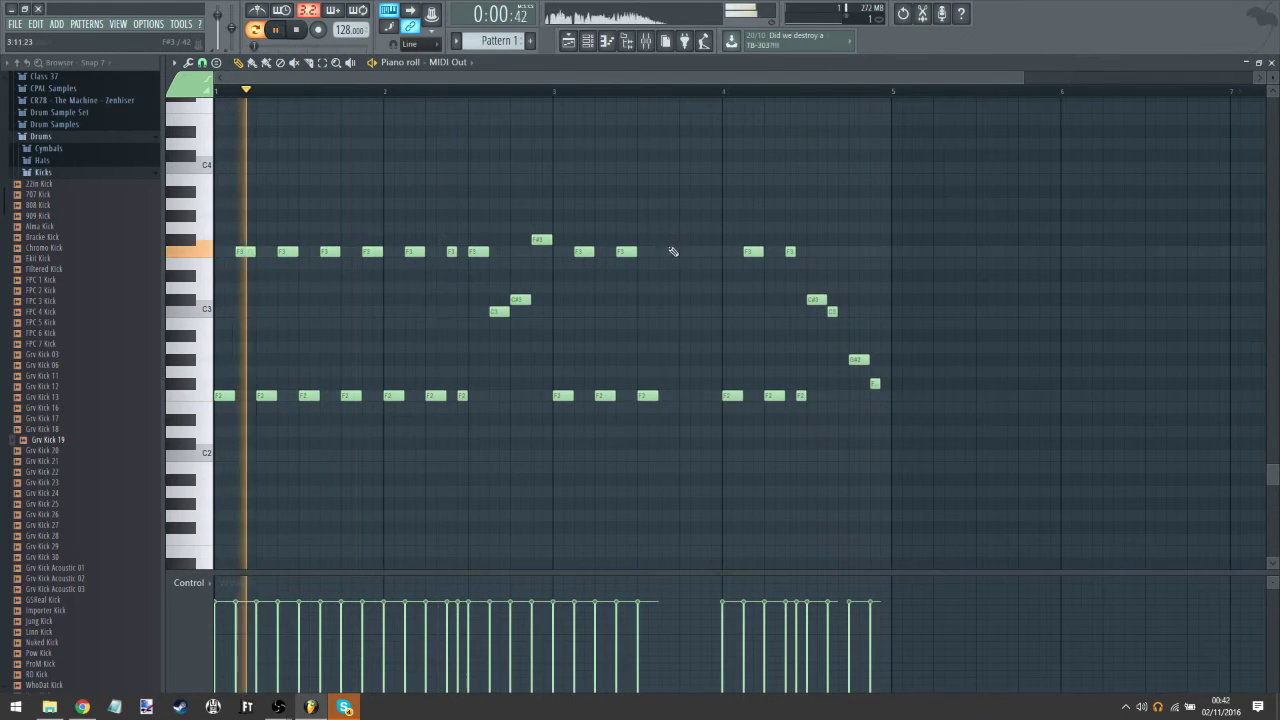
Step: Fill the gap in bar 3 with two-step F3, F2 and F3 notes, and lengthen bar 4's short C3 and final F#2 to two steps
left_click(668, 241)
left_click_drag(668, 241, 671, 252)
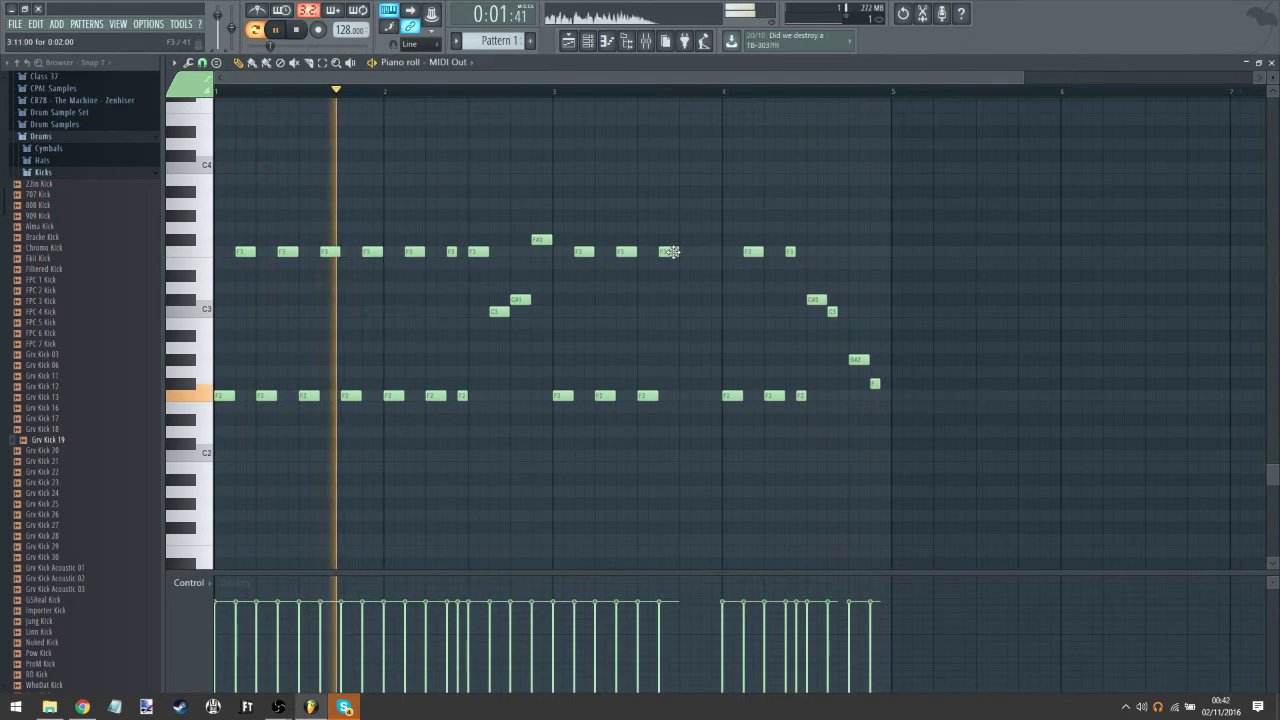
left_click(682, 384)
left_click_drag(682, 385, 682, 396)
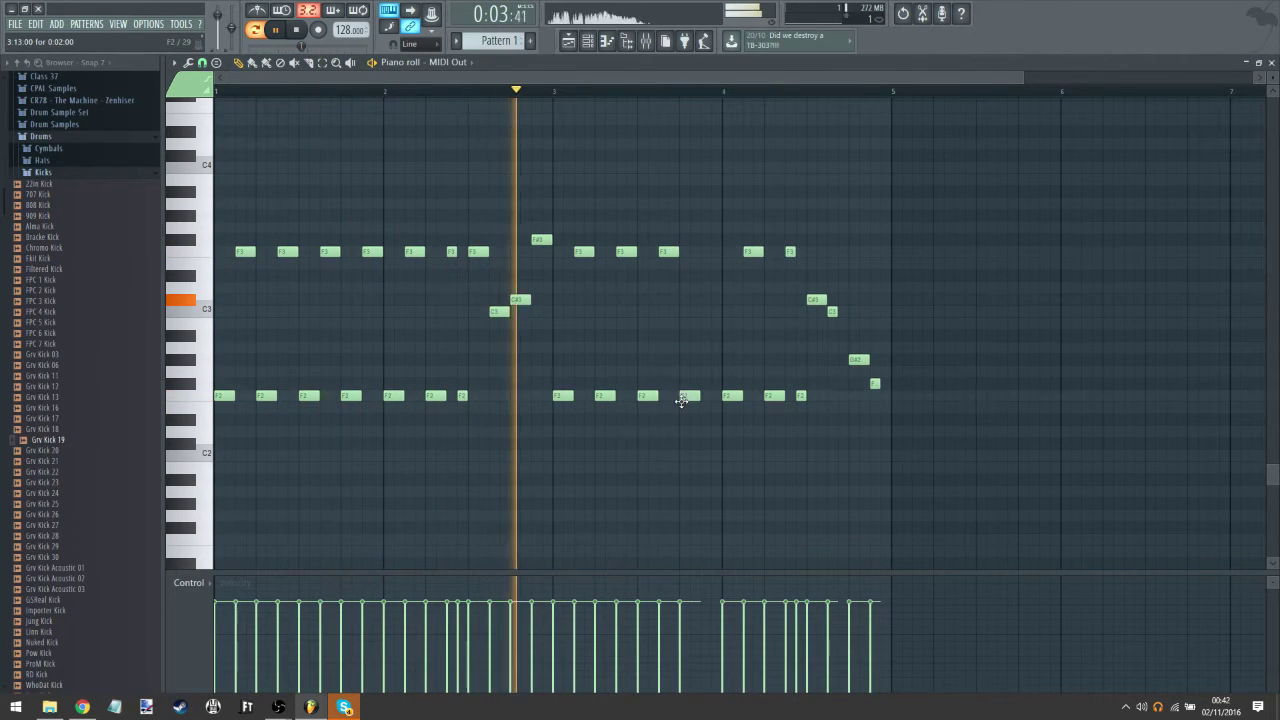
left_click(710, 251)
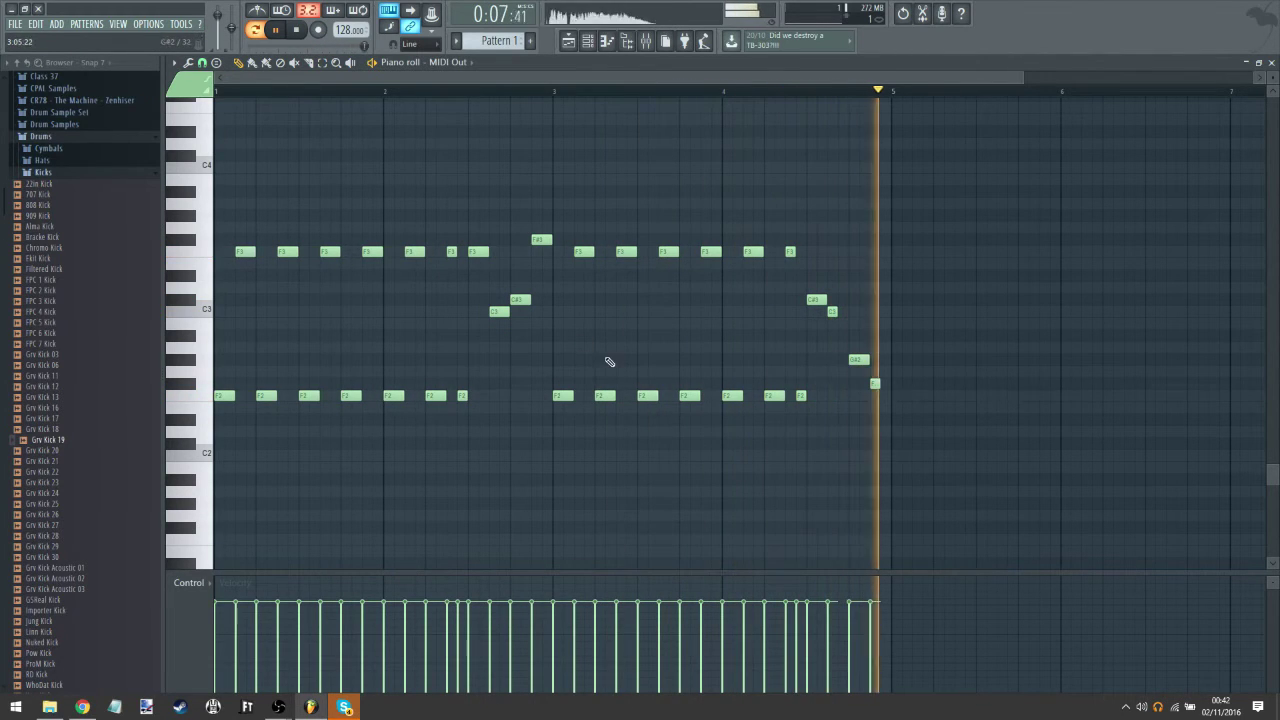
left_click_drag(835, 311, 847, 311)
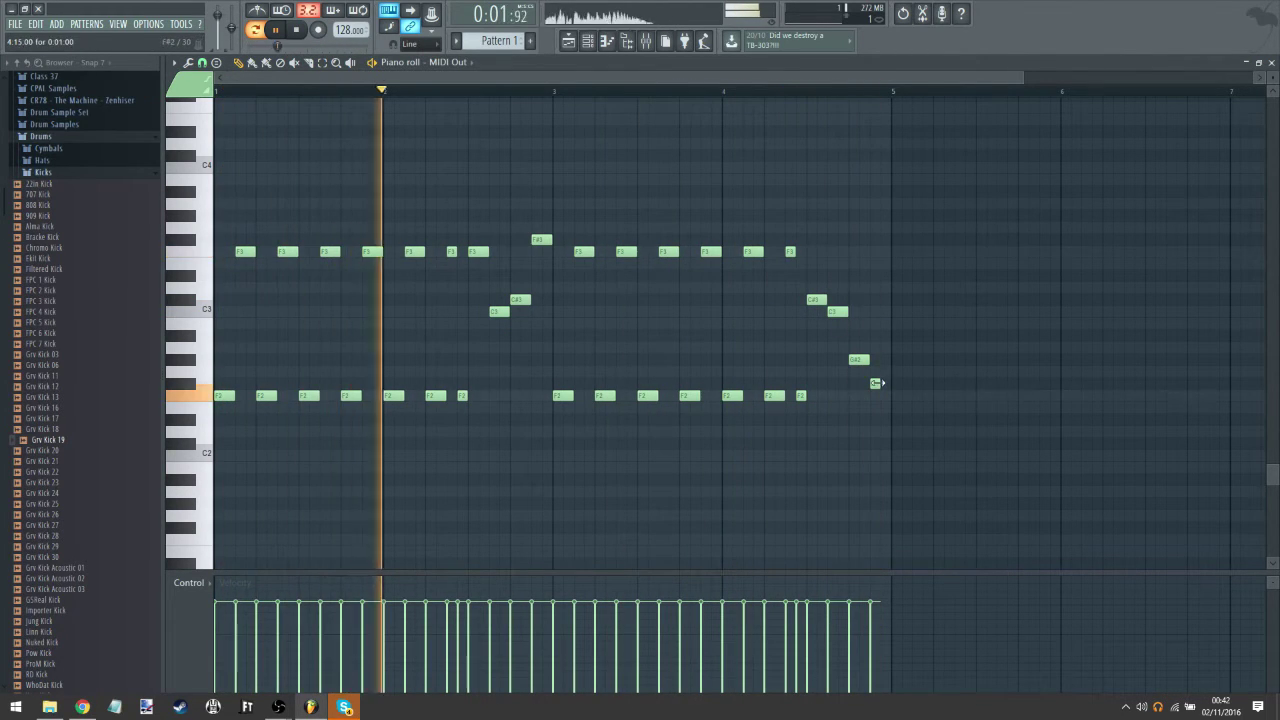
left_click_drag(879, 383, 884, 383)
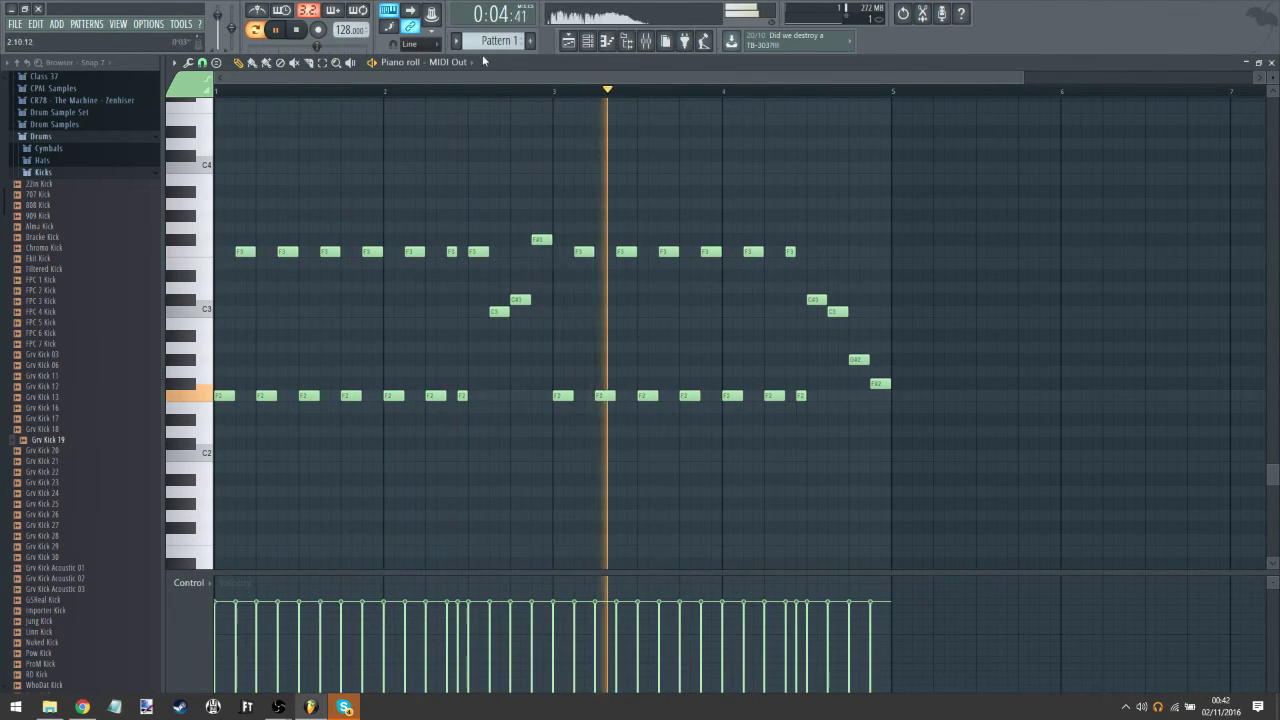
Step: Place Pattern 1 at the start of Track 1 in the playlist, then stop playback and return to the beginning
left_click(570, 42)
left_click_drag(516, 241, 71, 131)
scroll(425, 94, "down", 2)
scroll(425, 94, "down", 2)
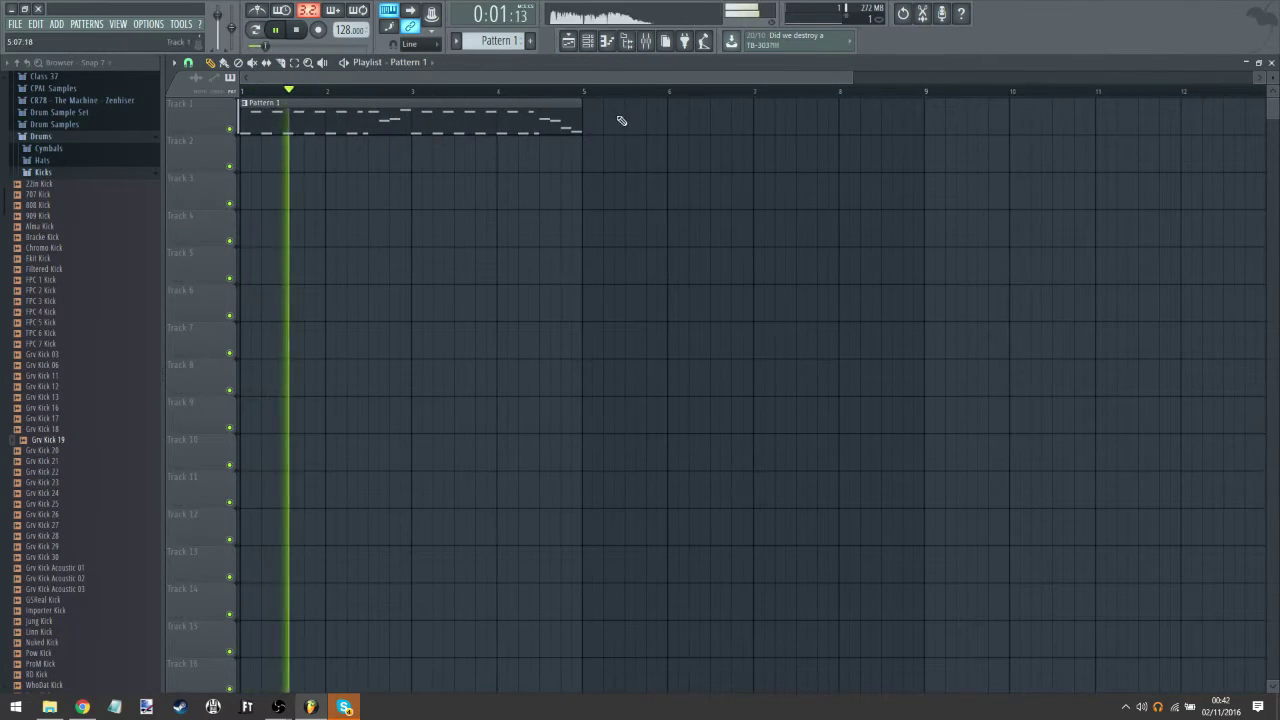
left_click(278, 30)
left_click(276, 91)
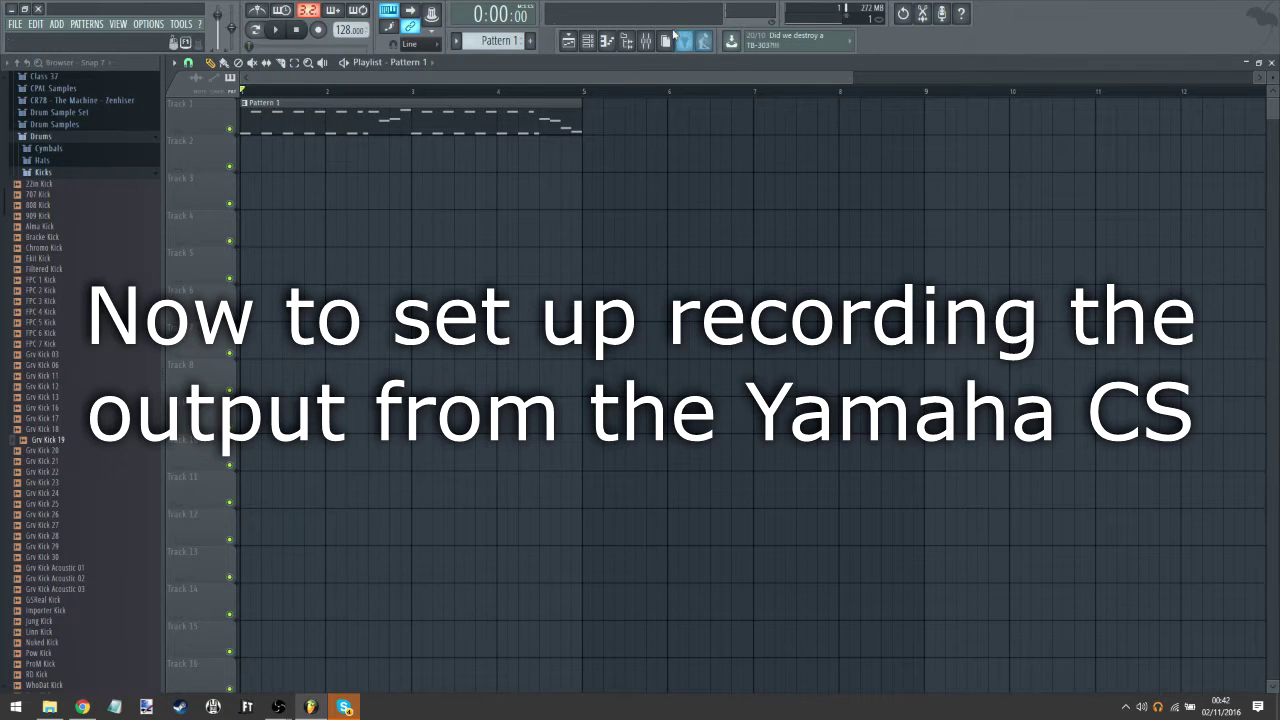
Step: Load Edison into the first effect slot of mixer Insert 1 and arm it to record on input
left_click(646, 40)
left_click(1160, 240)
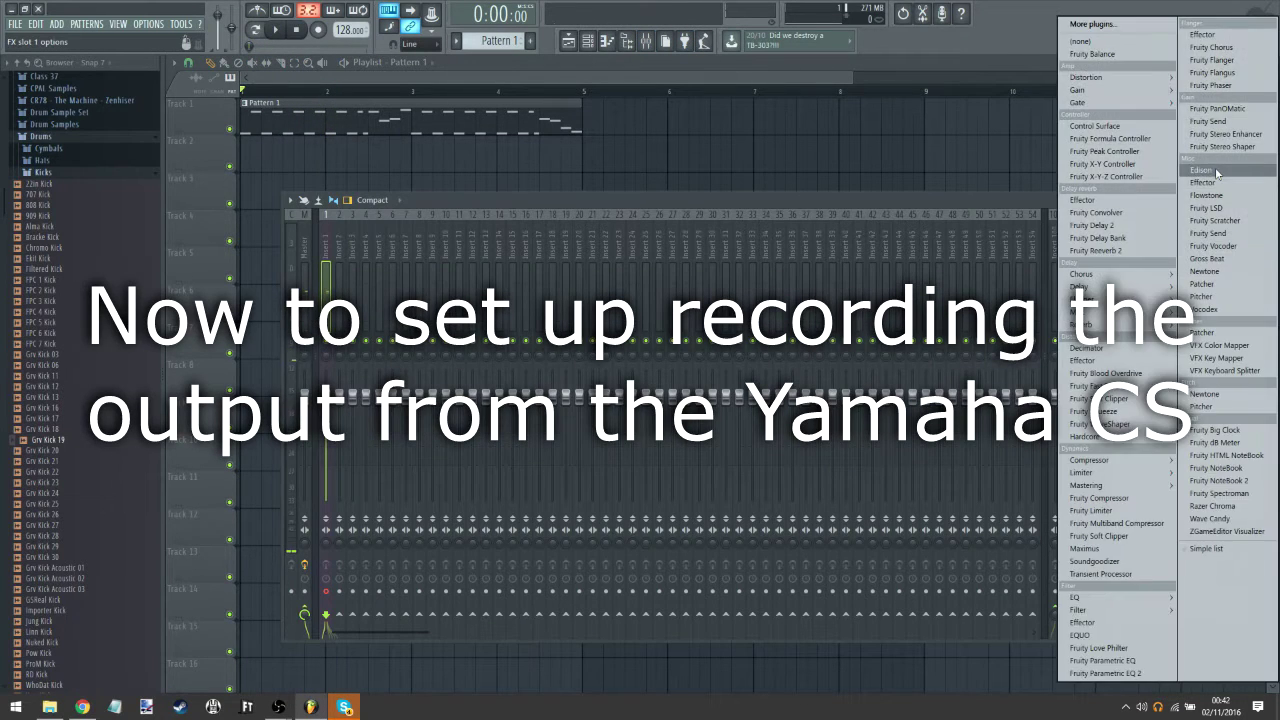
left_click(1200, 175)
left_click(356, 217)
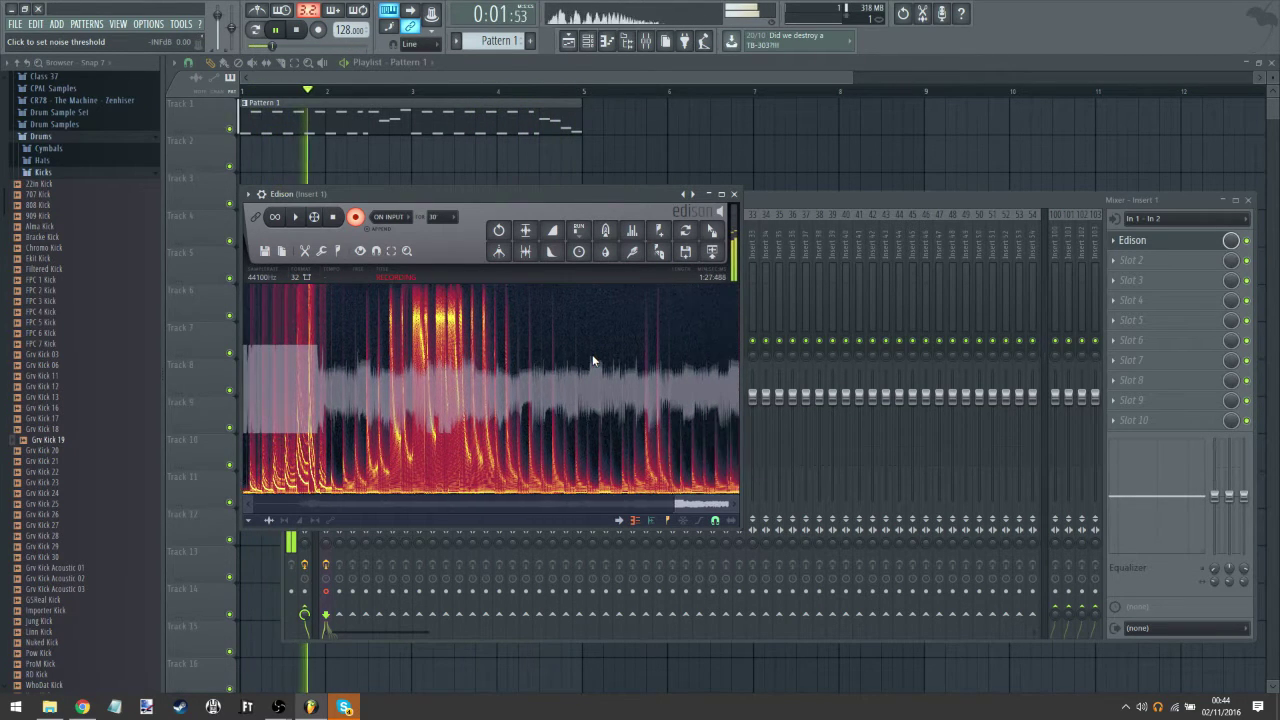
Step: Stop the Edison recording and song playback, and audition the take from where the sound begins
left_click(355, 217)
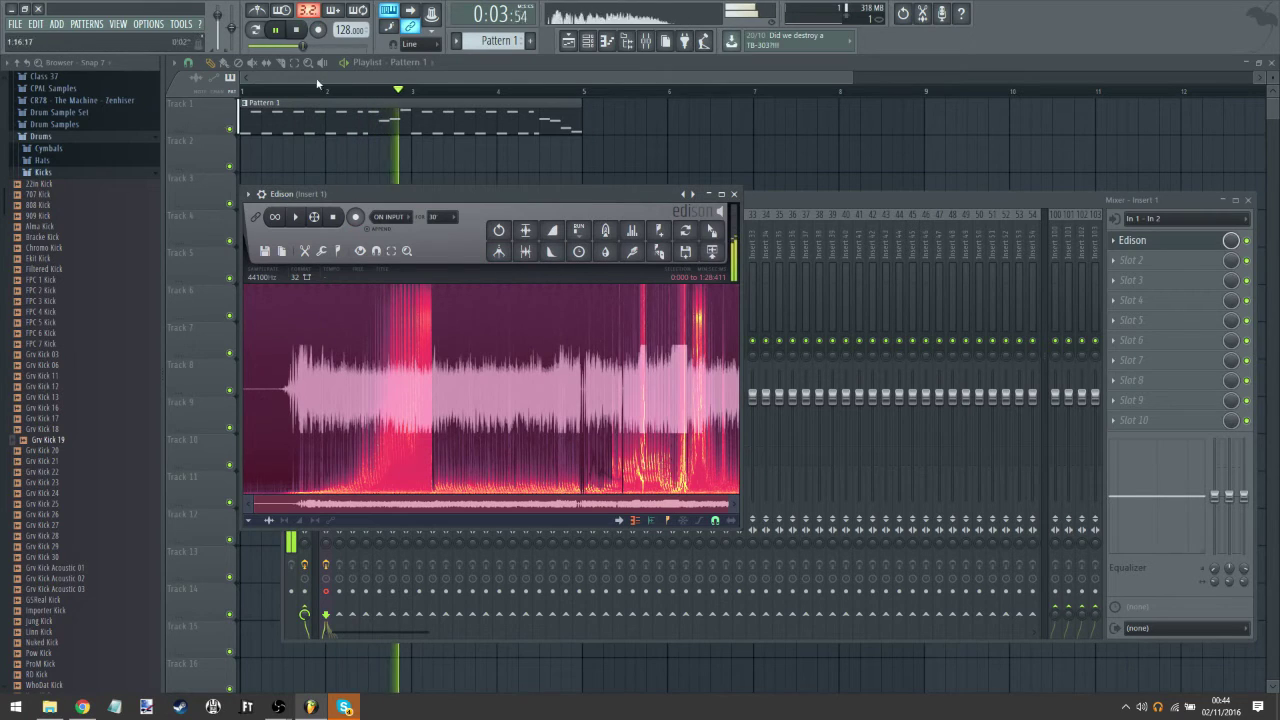
left_click(277, 31)
left_click(287, 341)
left_click(287, 340)
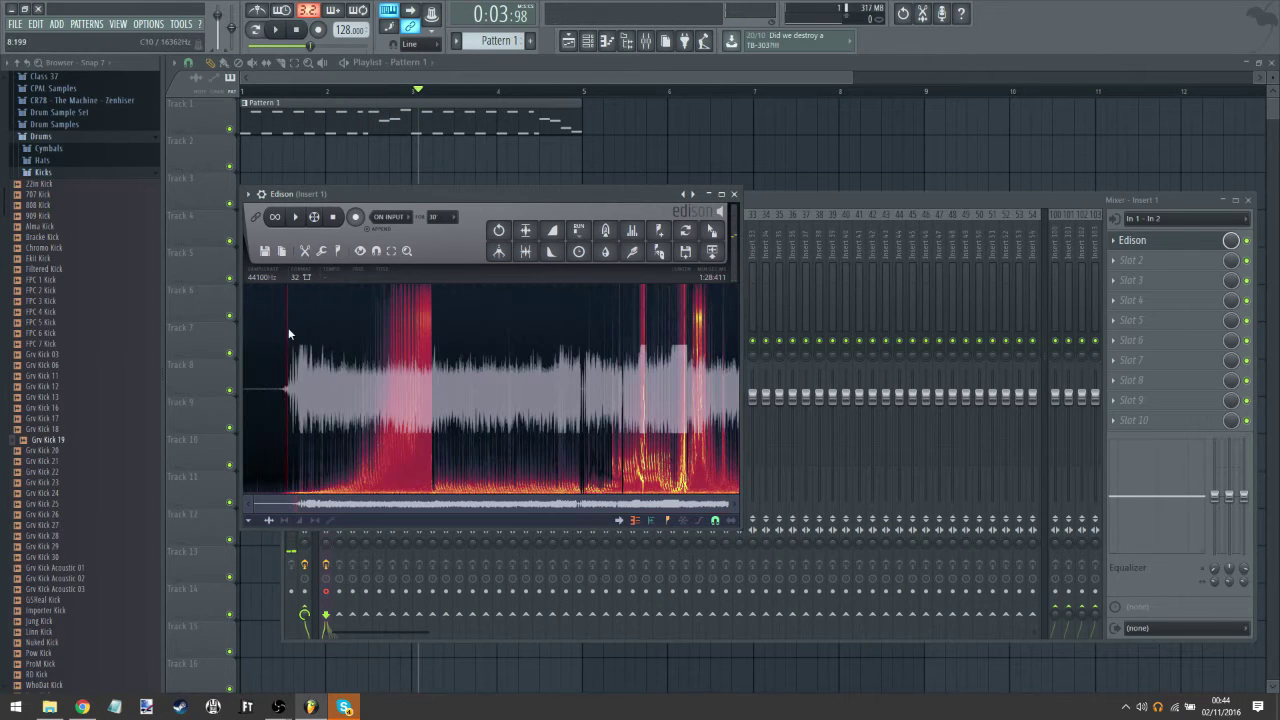
scroll(277, 393, "up", 2)
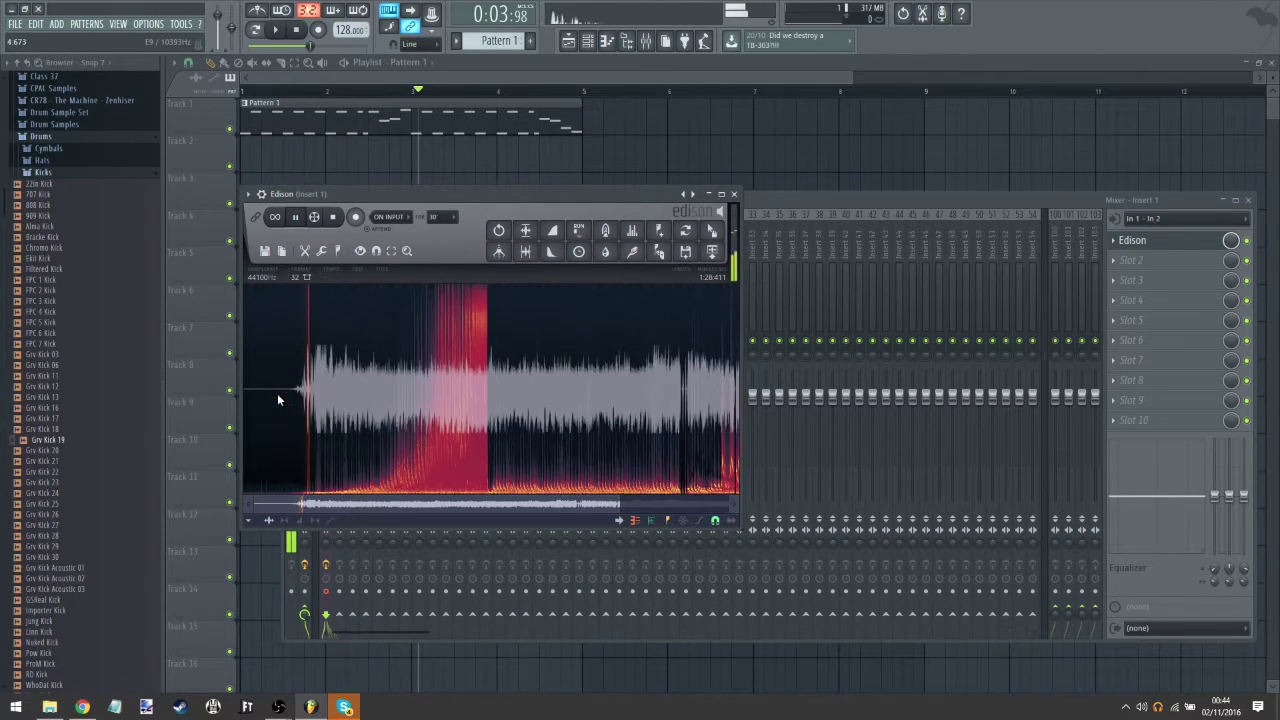
Step: Place the recorded take at the start of Track 1 in the playlist, replacing the Pattern 1 clip
left_click_drag(716, 234, 272, 132)
right_click(524, 121)
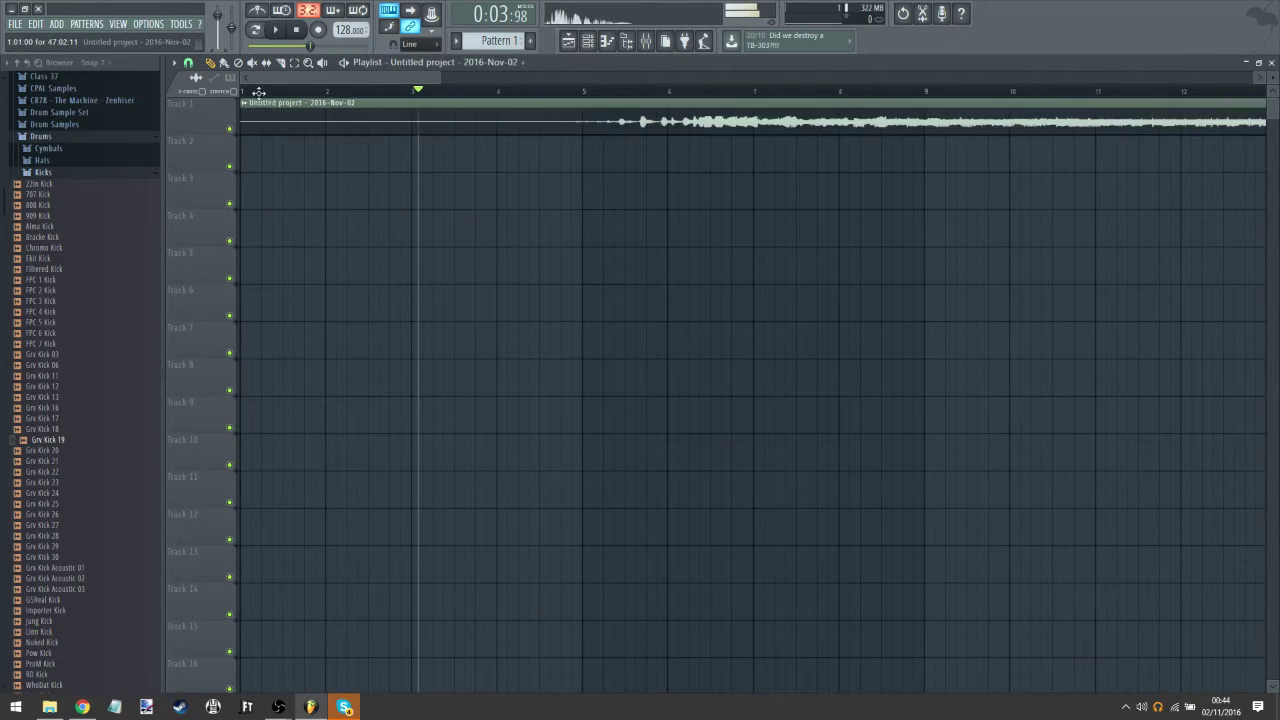
Step: Reopen Edison from mixer Insert 1 and switch its recording briefly on and off again
left_click(660, 42)
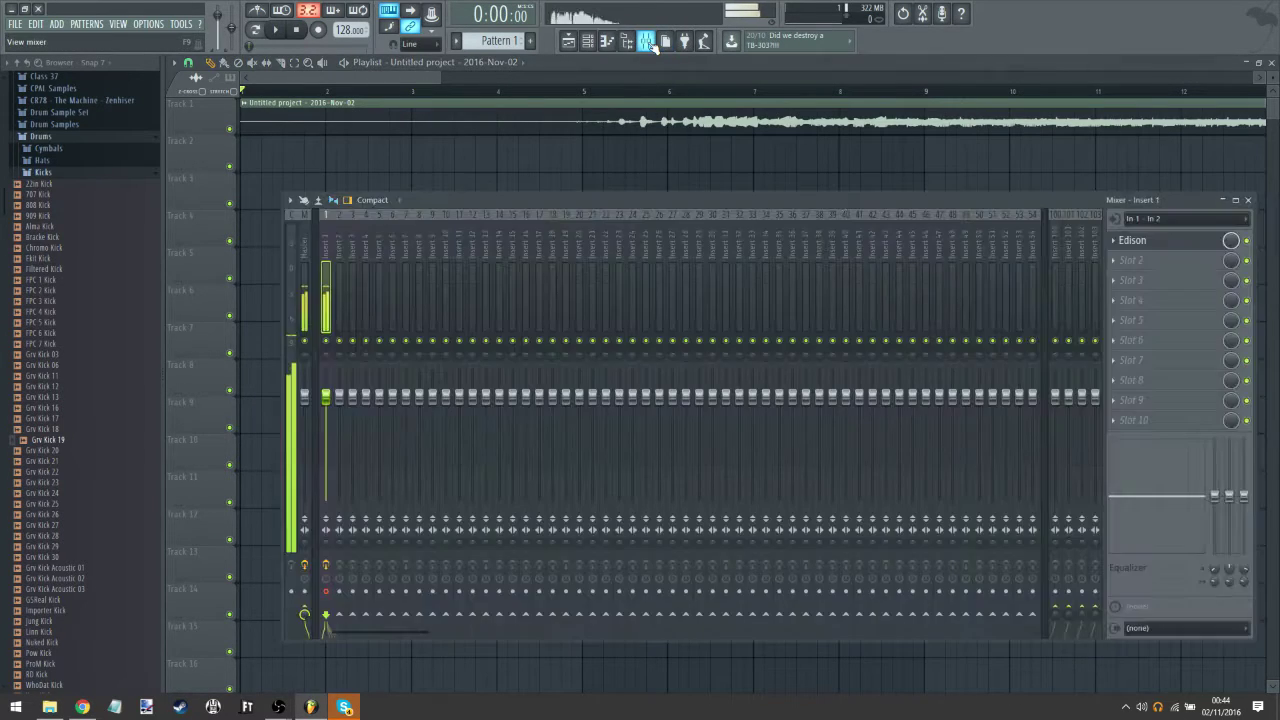
left_click(1160, 243)
left_click(356, 217)
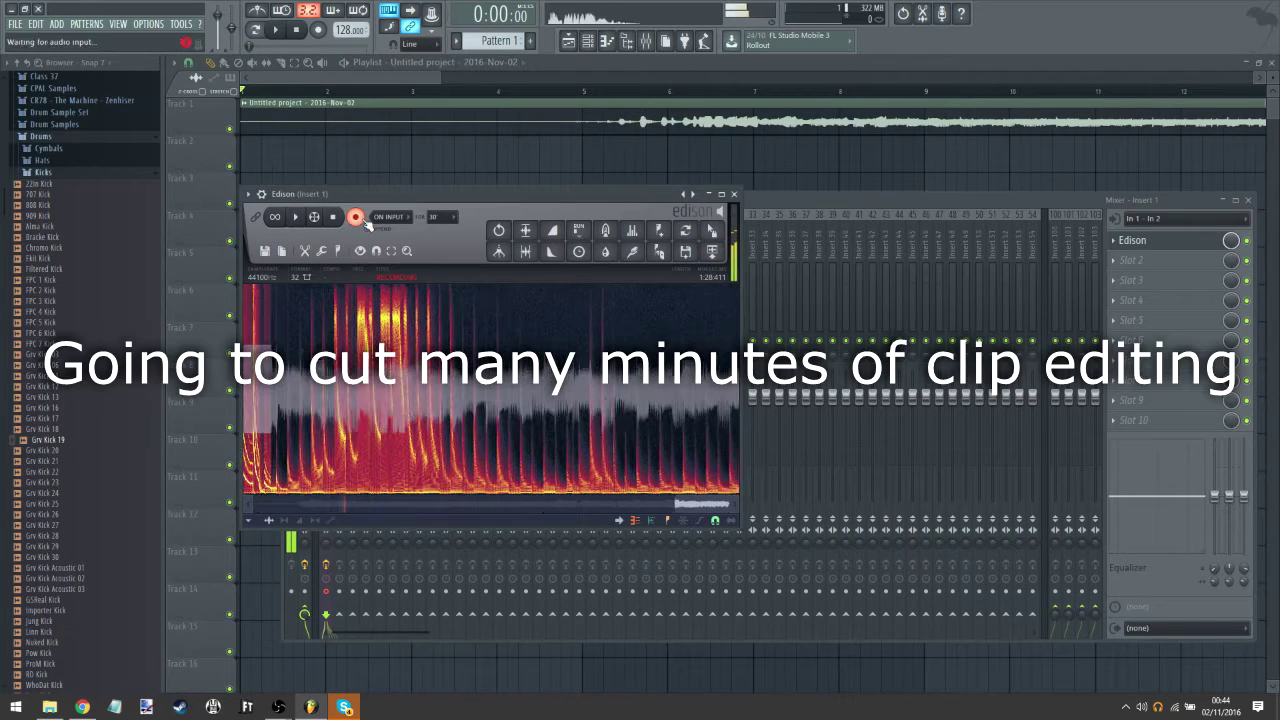
left_click(355, 218)
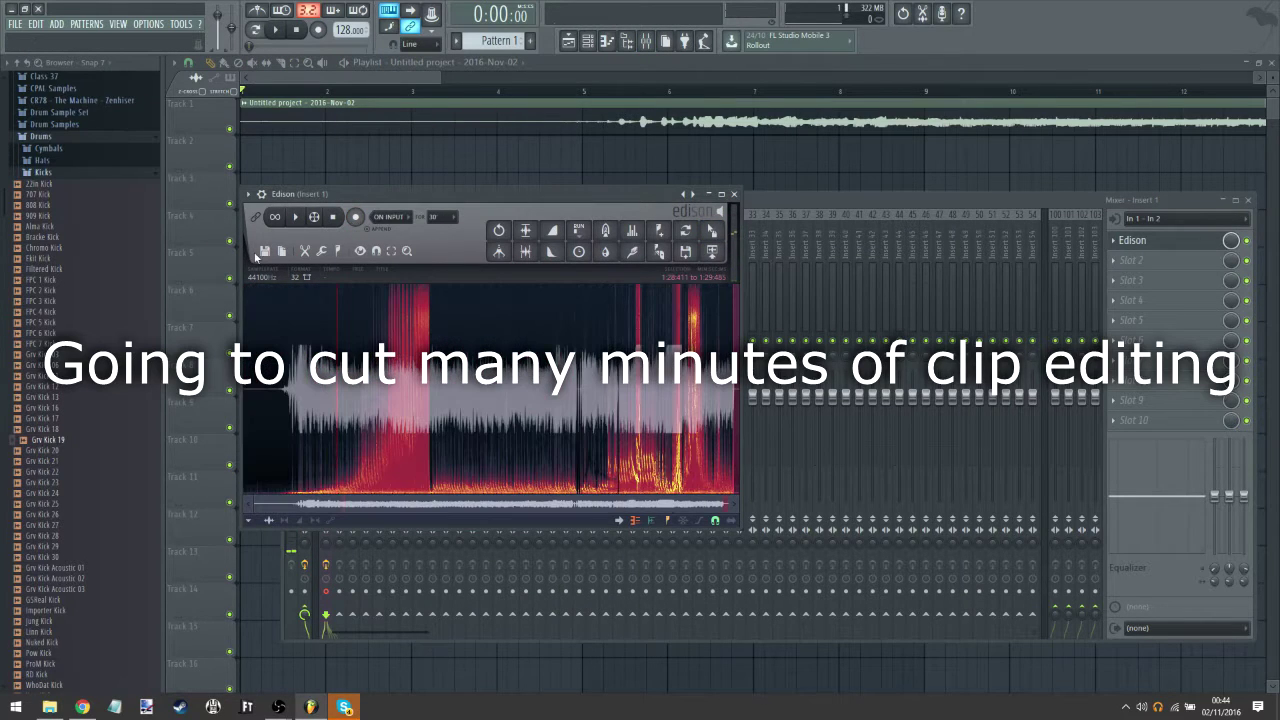
Step: Close Edison and set the audio input source of mixer Insert 1 to (none)
left_click(738, 196)
left_click(1176, 218)
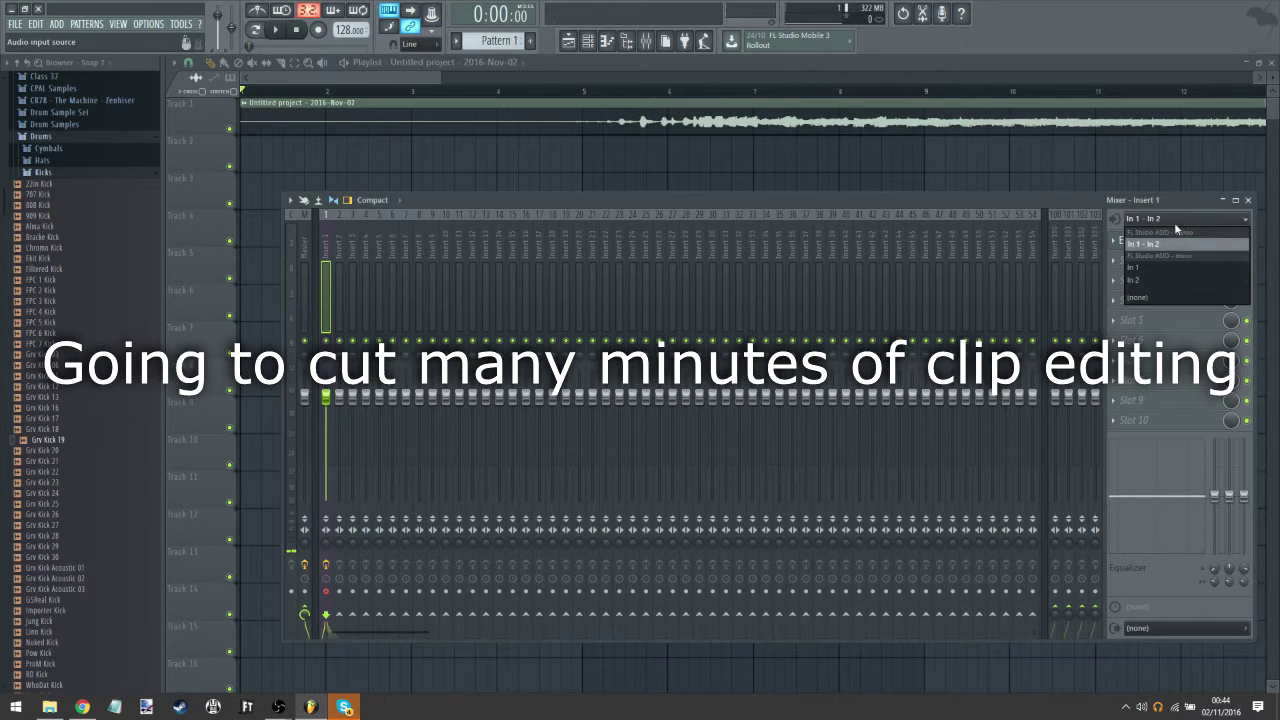
left_click(1140, 298)
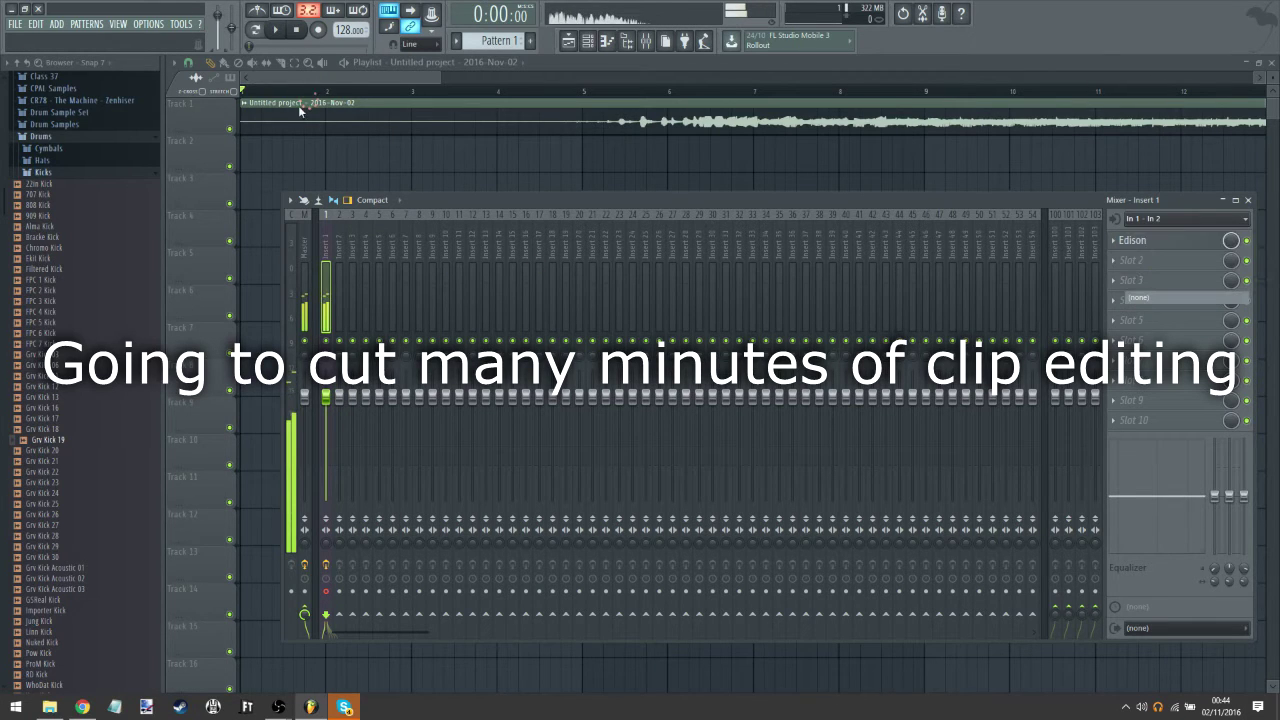
Step: Hide the mixer and play back the recording in the playlist
key("F9")
left_click(279, 33)
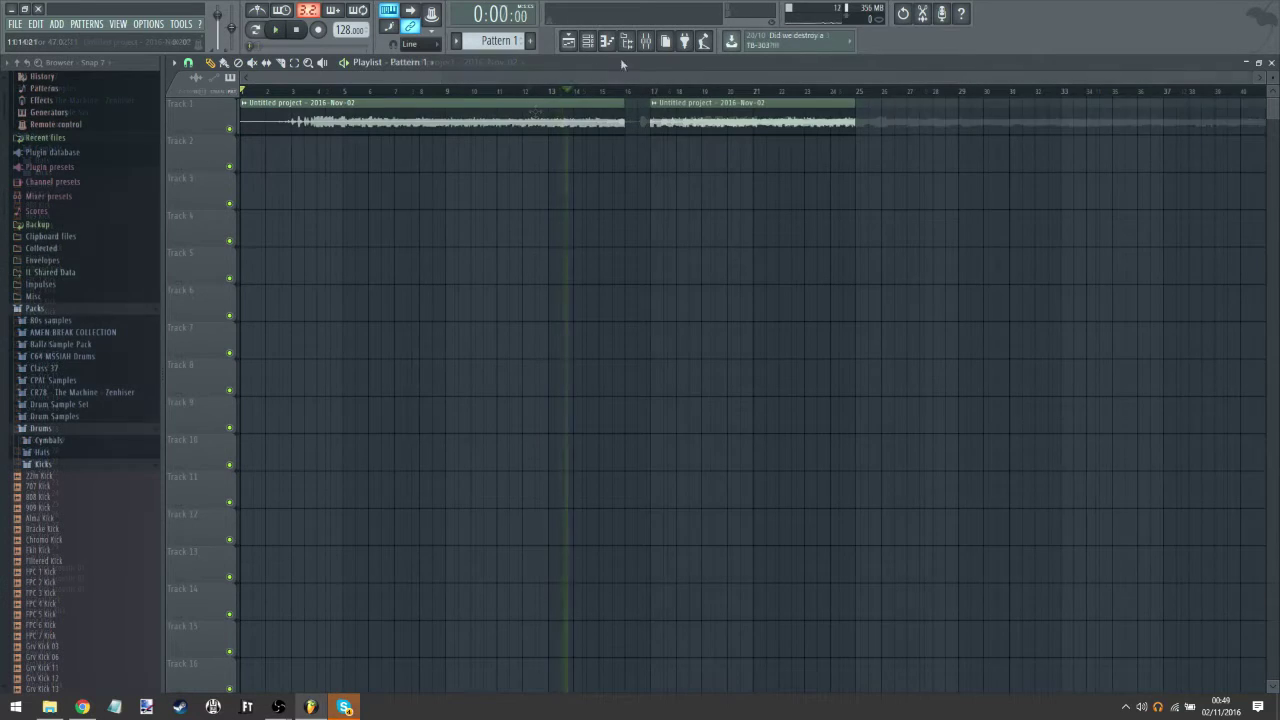
Step: Replace the Clap channel in the channel rack with the Synth1 VSTi synthesizer
left_click(589, 48)
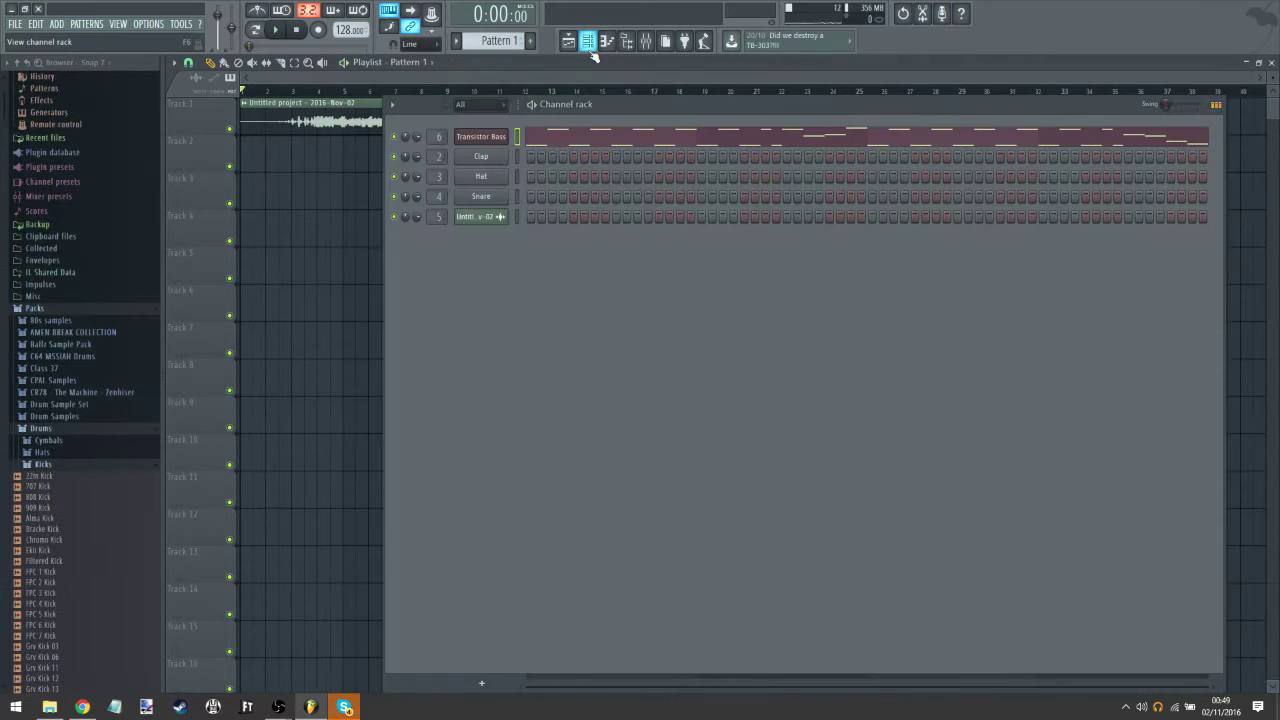
right_click(493, 138)
right_click(469, 153)
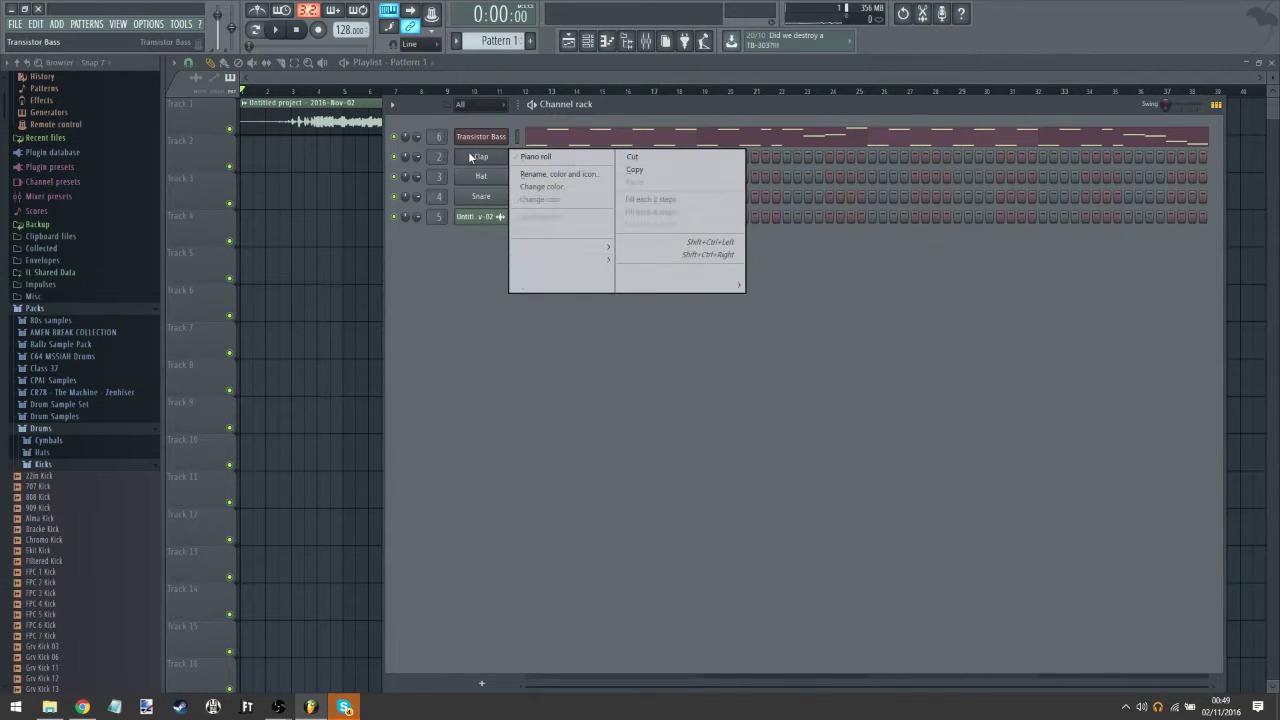
mouse_move(563, 261)
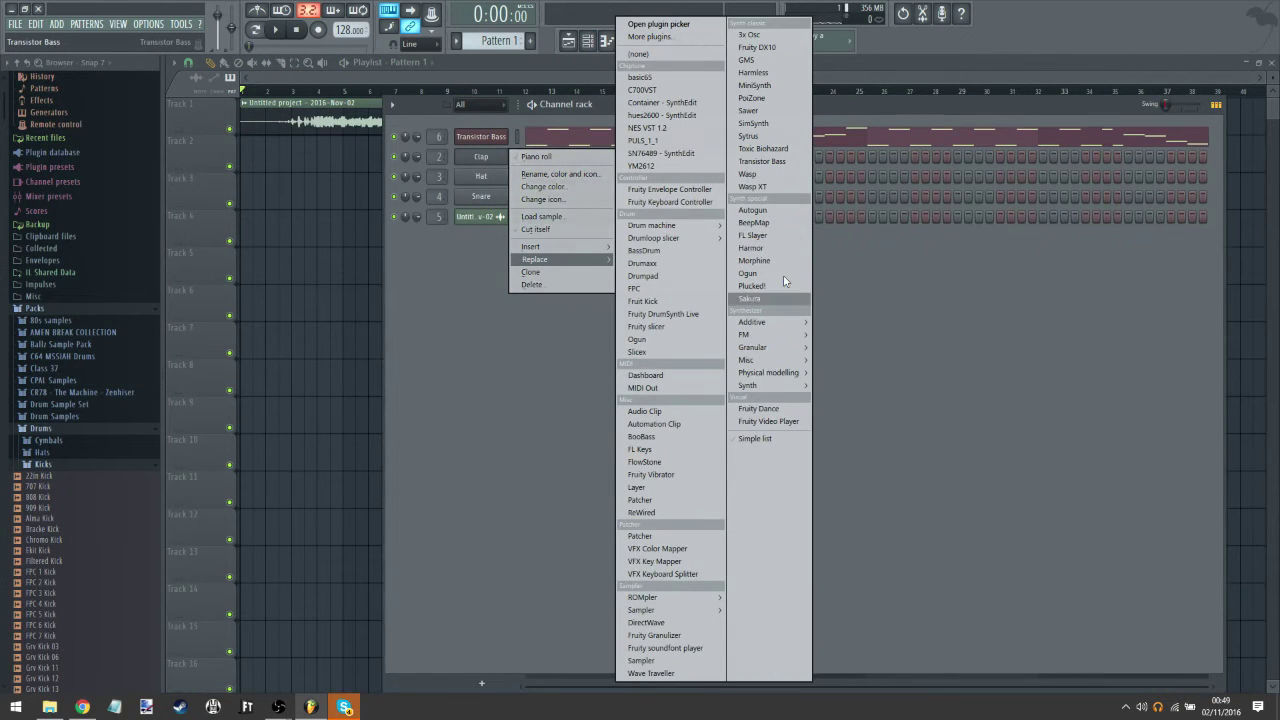
mouse_move(774, 386)
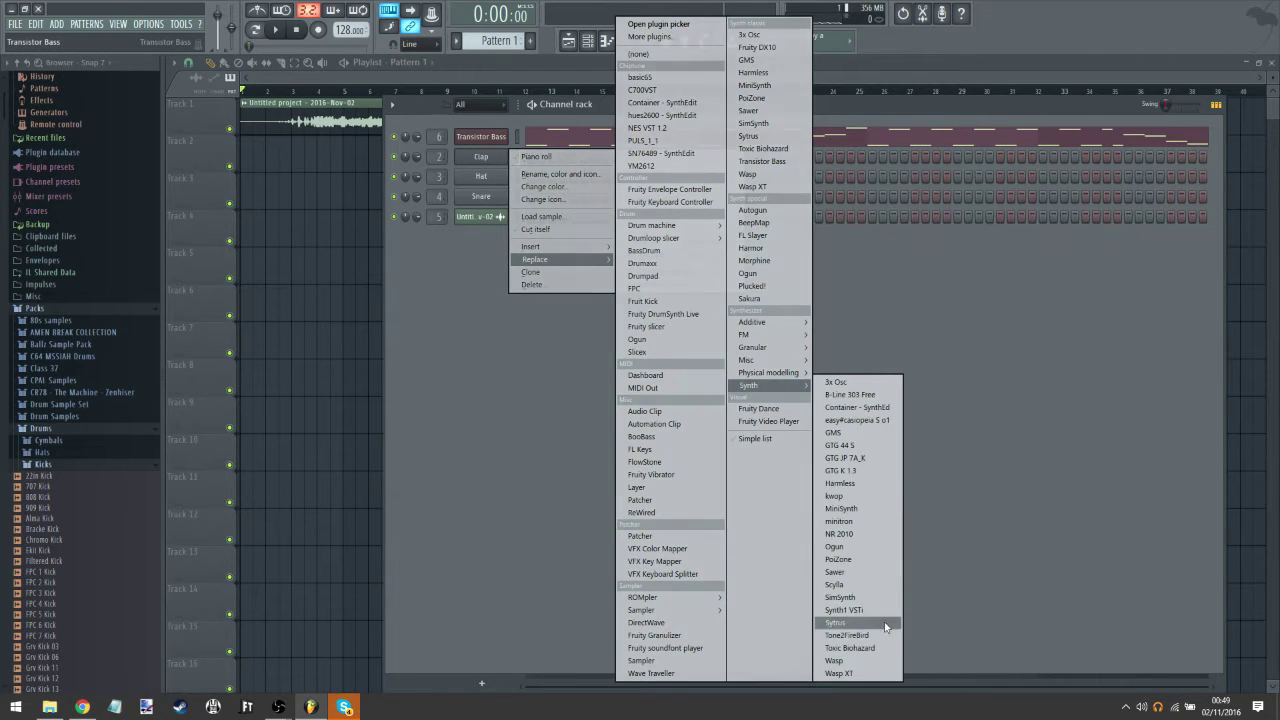
left_click(845, 610)
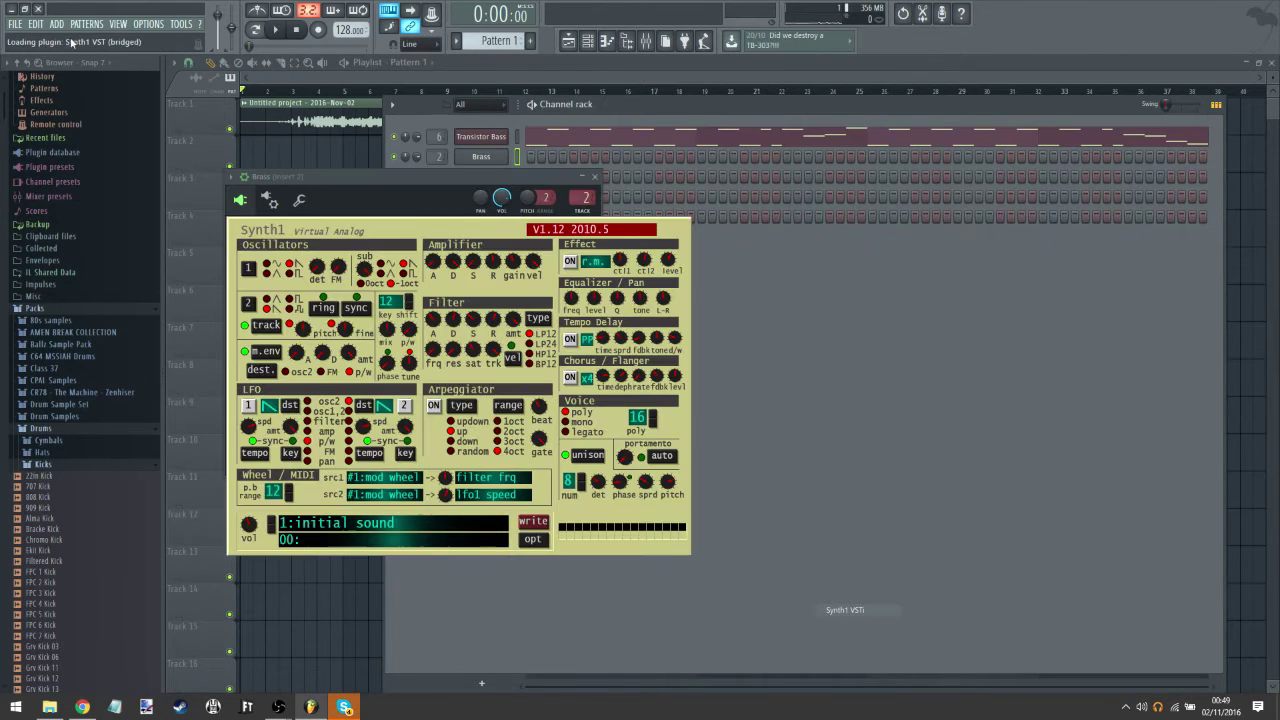
Step: Enable the UM-ONE MIDI input as a generic controller in the MIDI settings, and close the settings
left_click(148, 23)
left_click(178, 62)
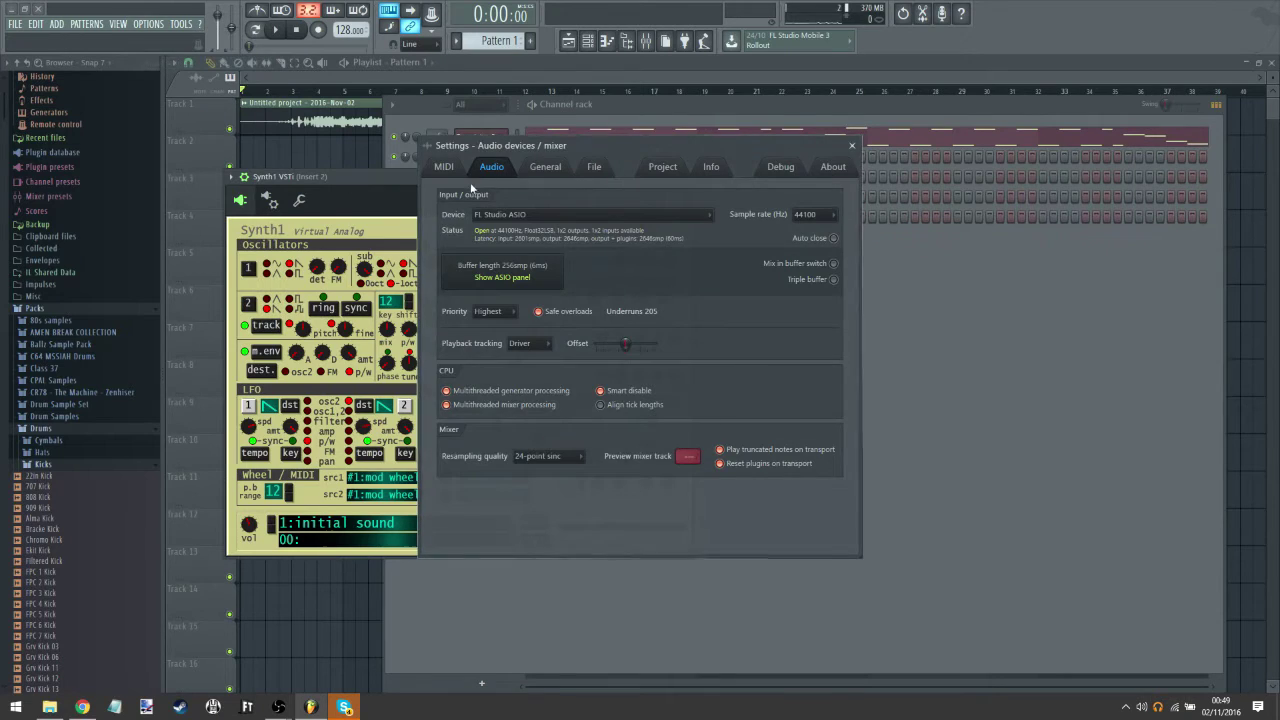
left_click(443, 166)
left_click(452, 409)
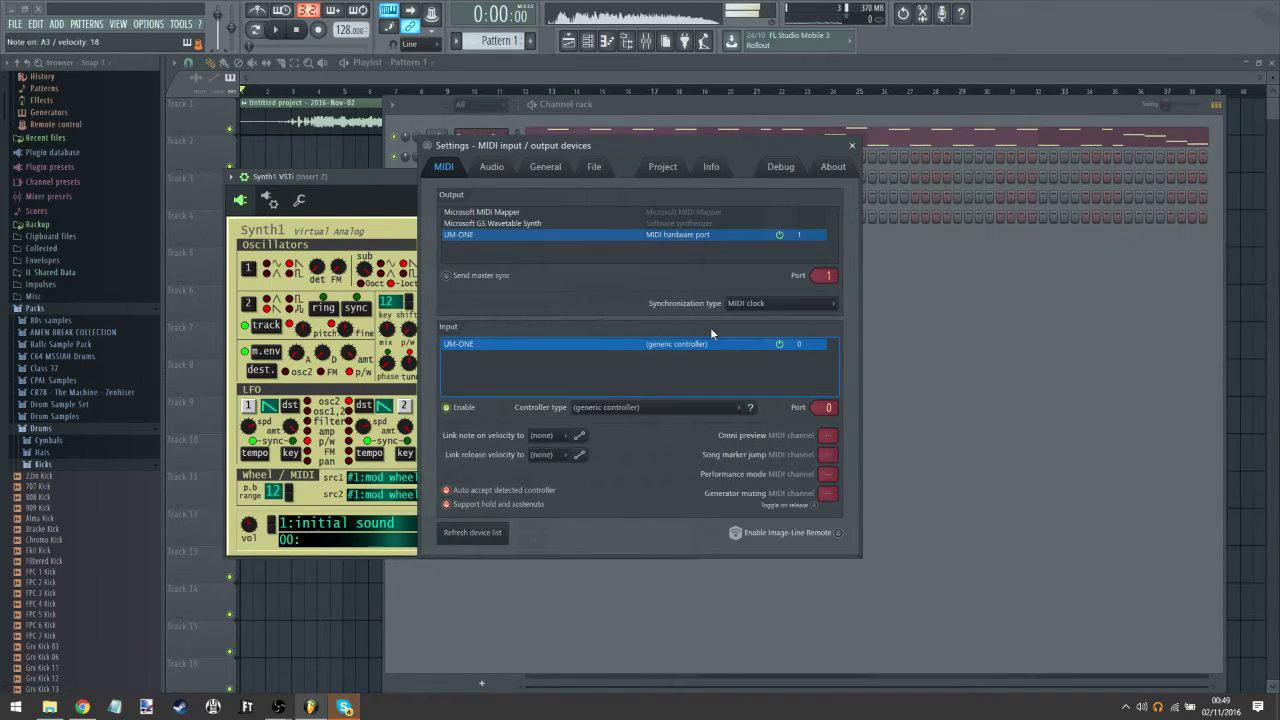
left_click(853, 147)
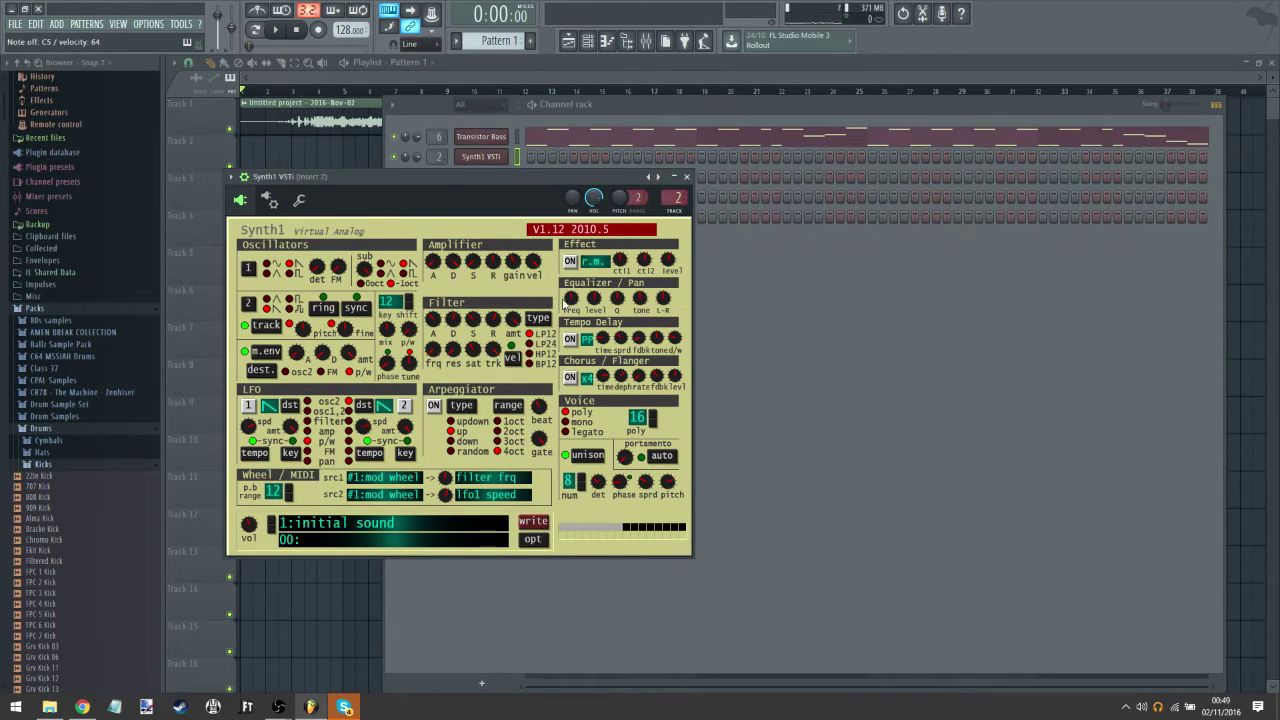
Step: Audition the Grit, MegaSaw and Melody Saw presets in Synth1 and load the Intro (delay) preset
right_click(662, 179)
left_click(712, 420)
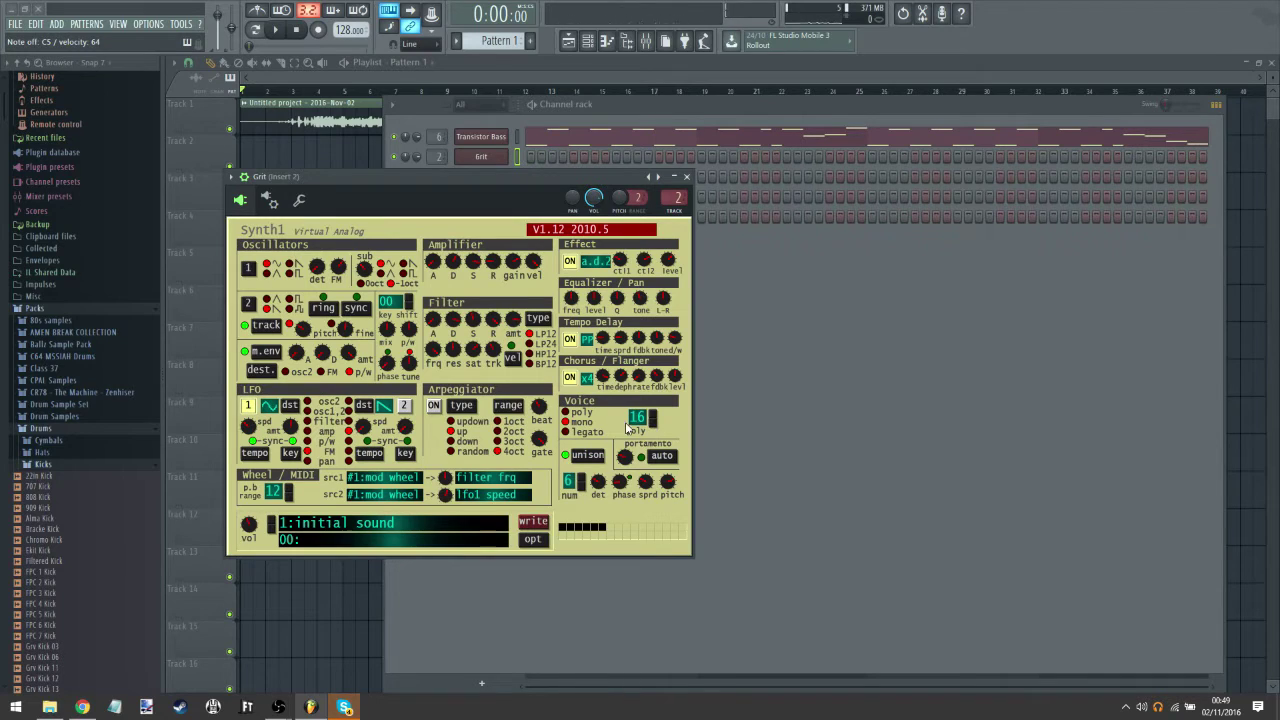
right_click(655, 175)
left_click(714, 458)
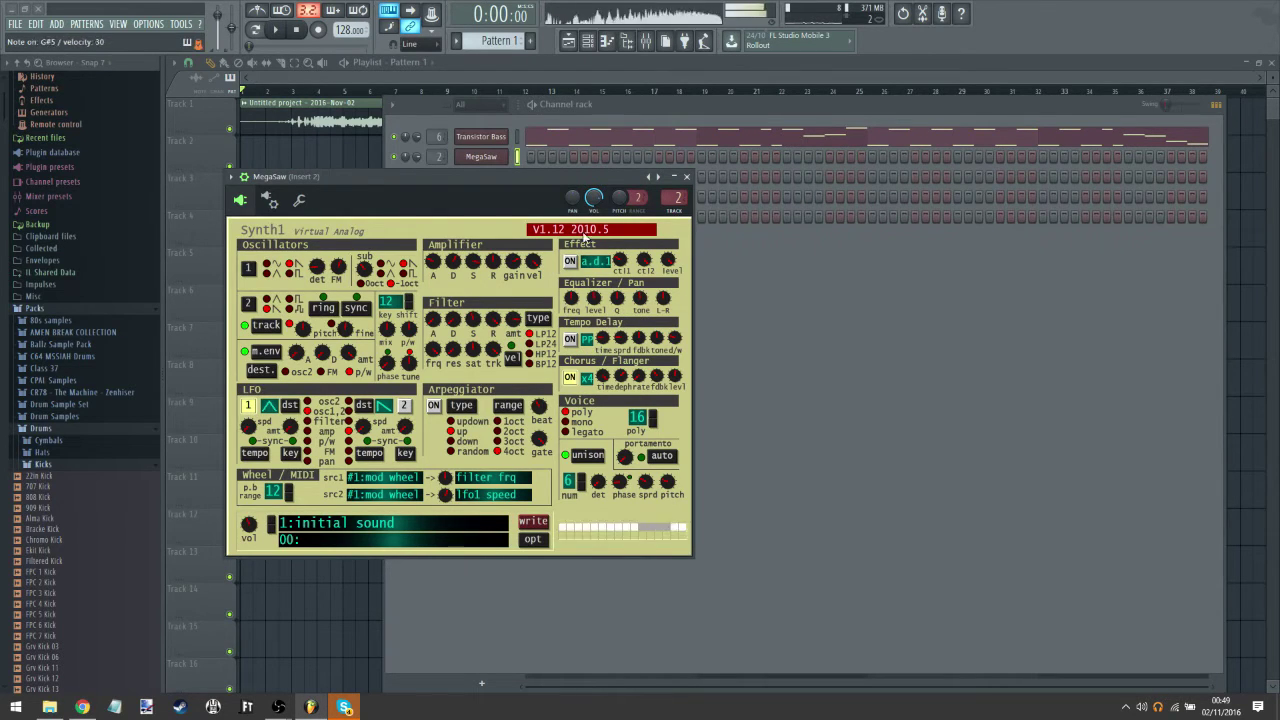
left_click(657, 176)
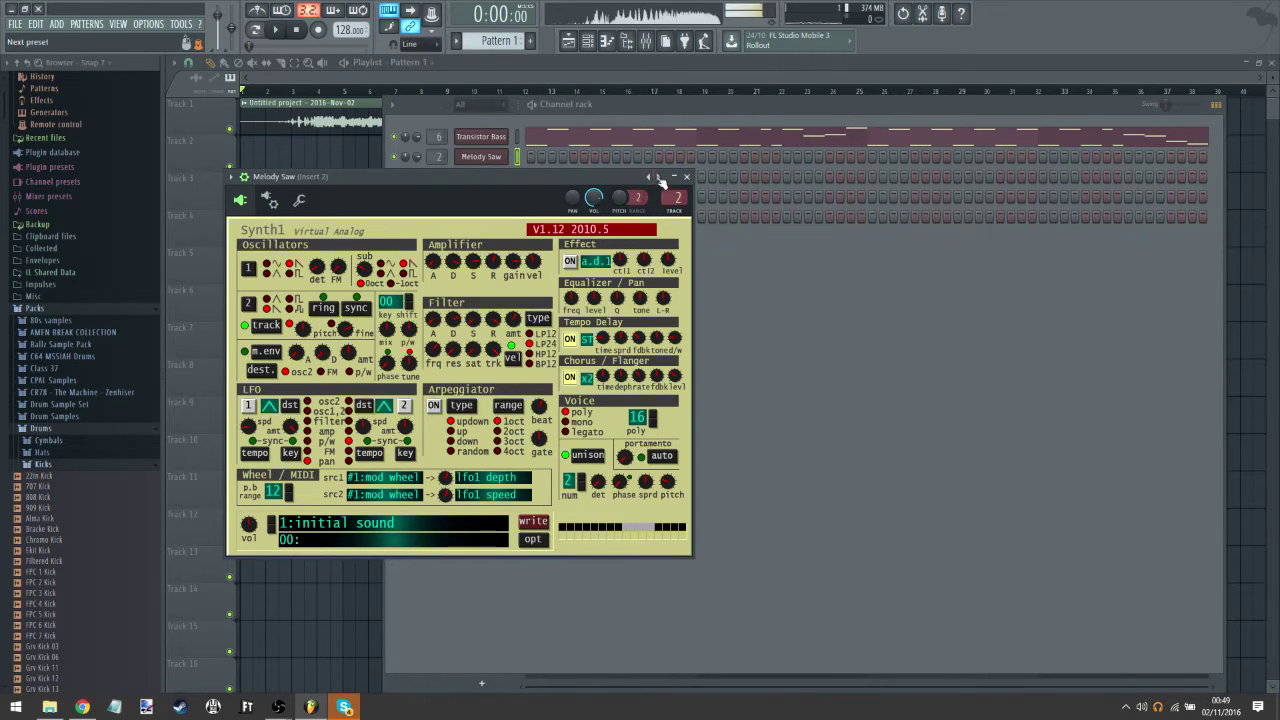
left_click(659, 178)
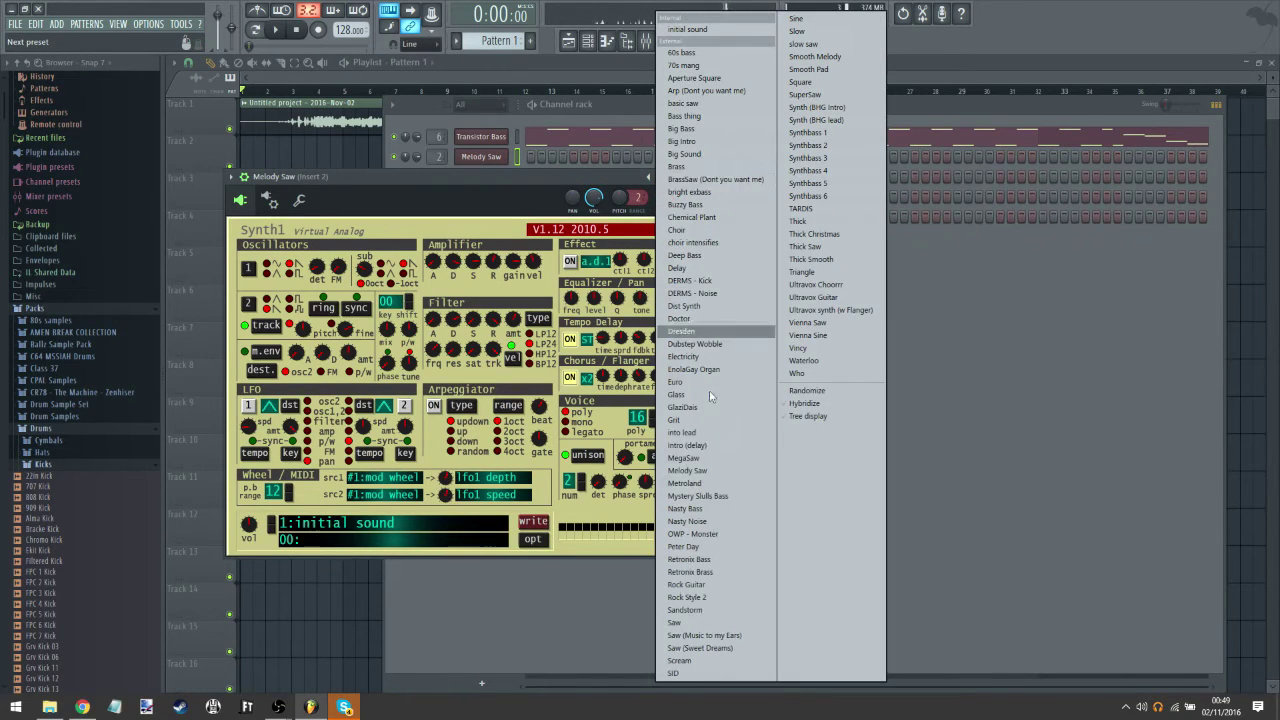
left_click(720, 445)
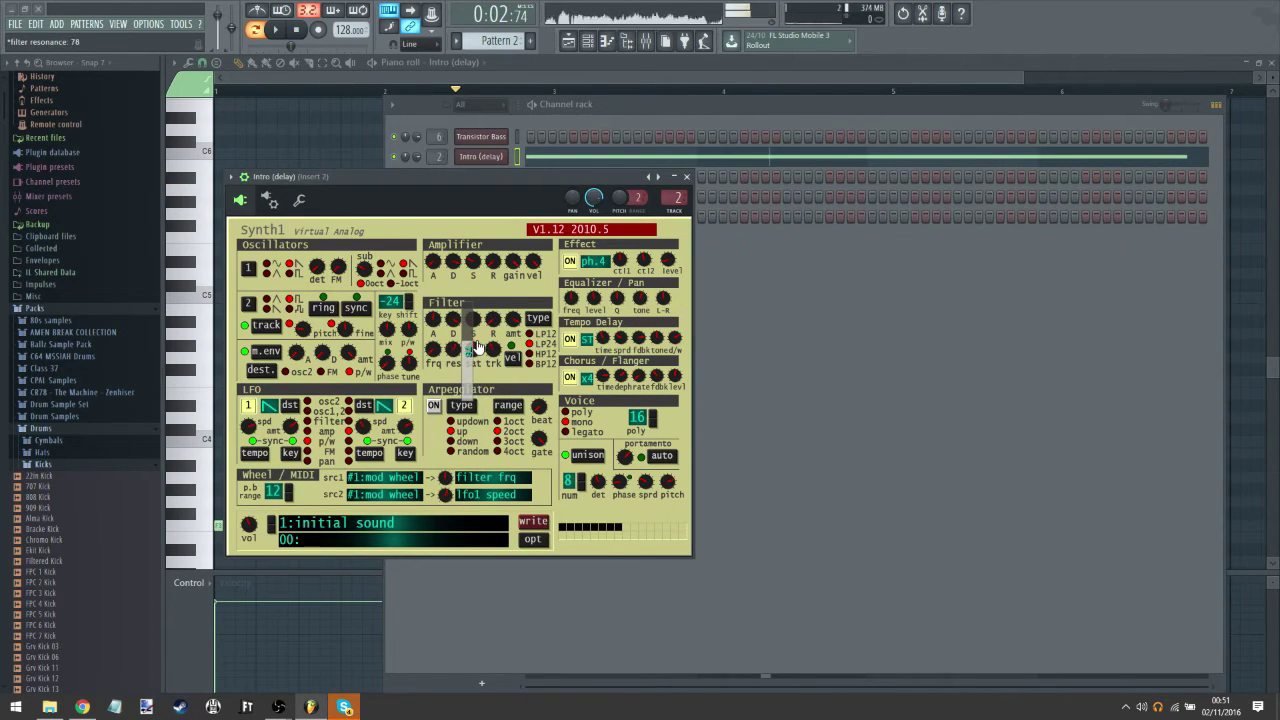
Step: Adjust Synth1's filter resonance and shift the oscillator mix towards 8:92 while auditioning test notes
left_click_drag(477, 347, 469, 326)
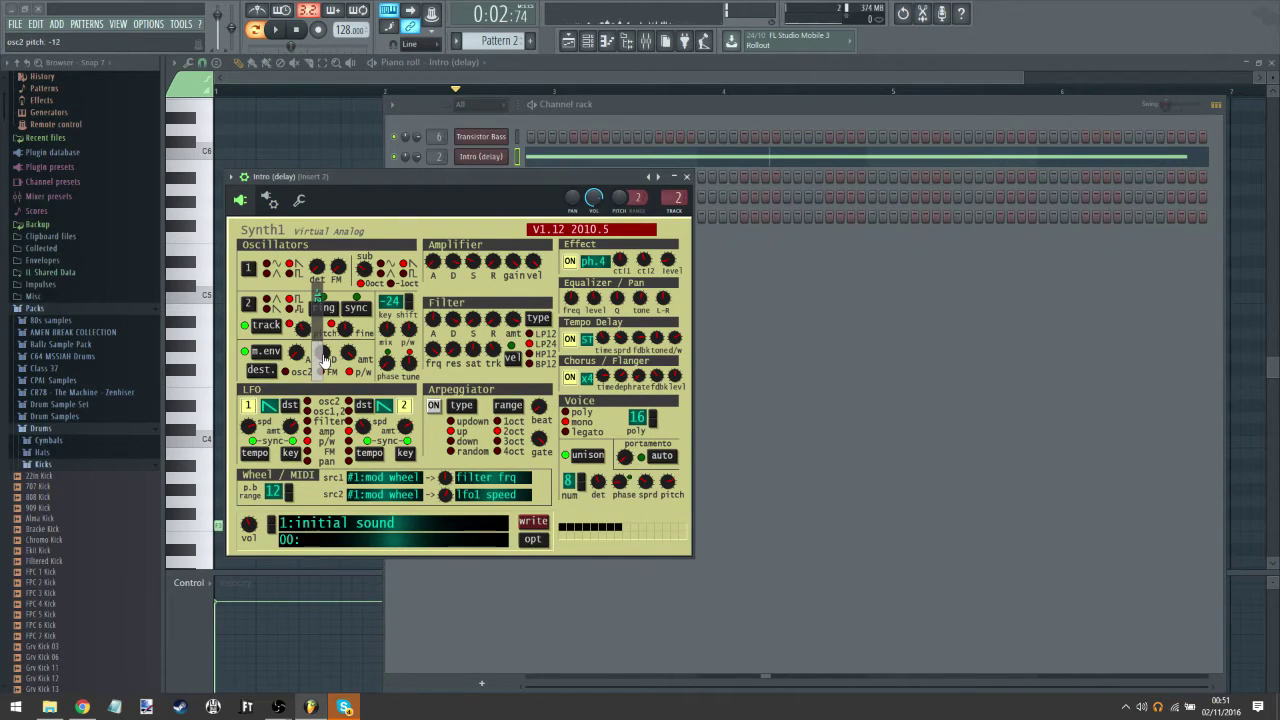
key("r")
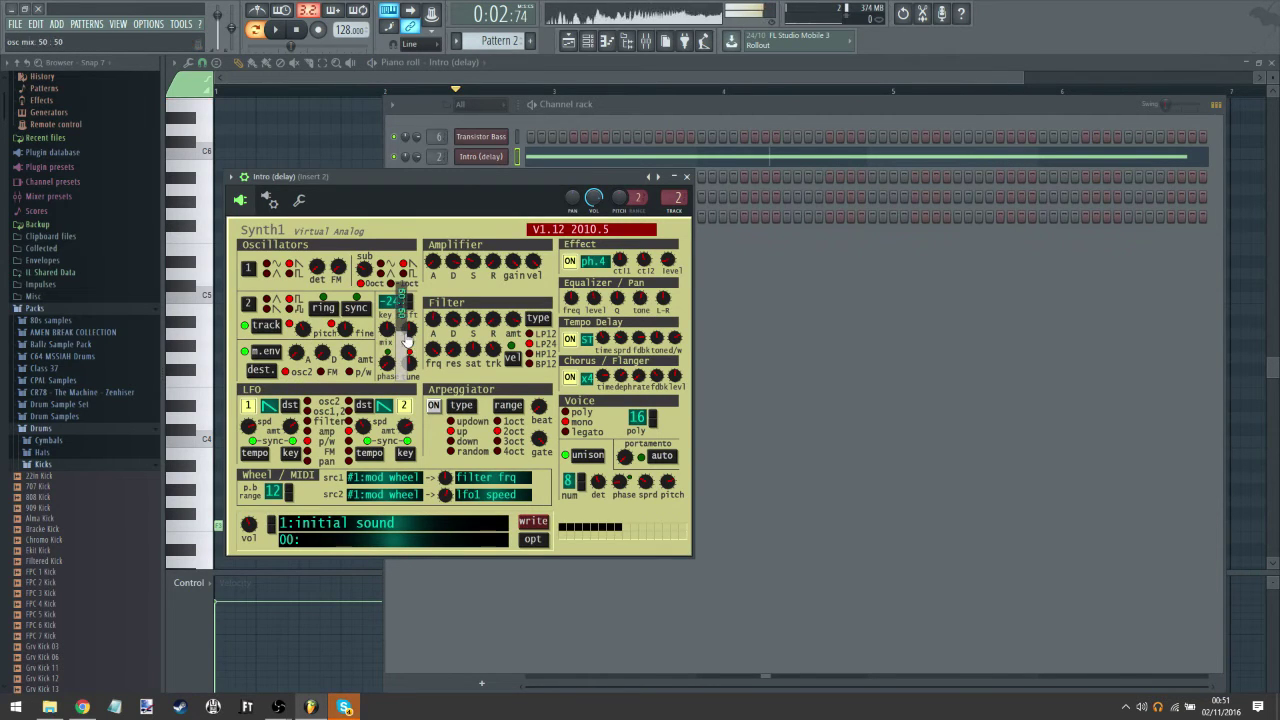
key("r")
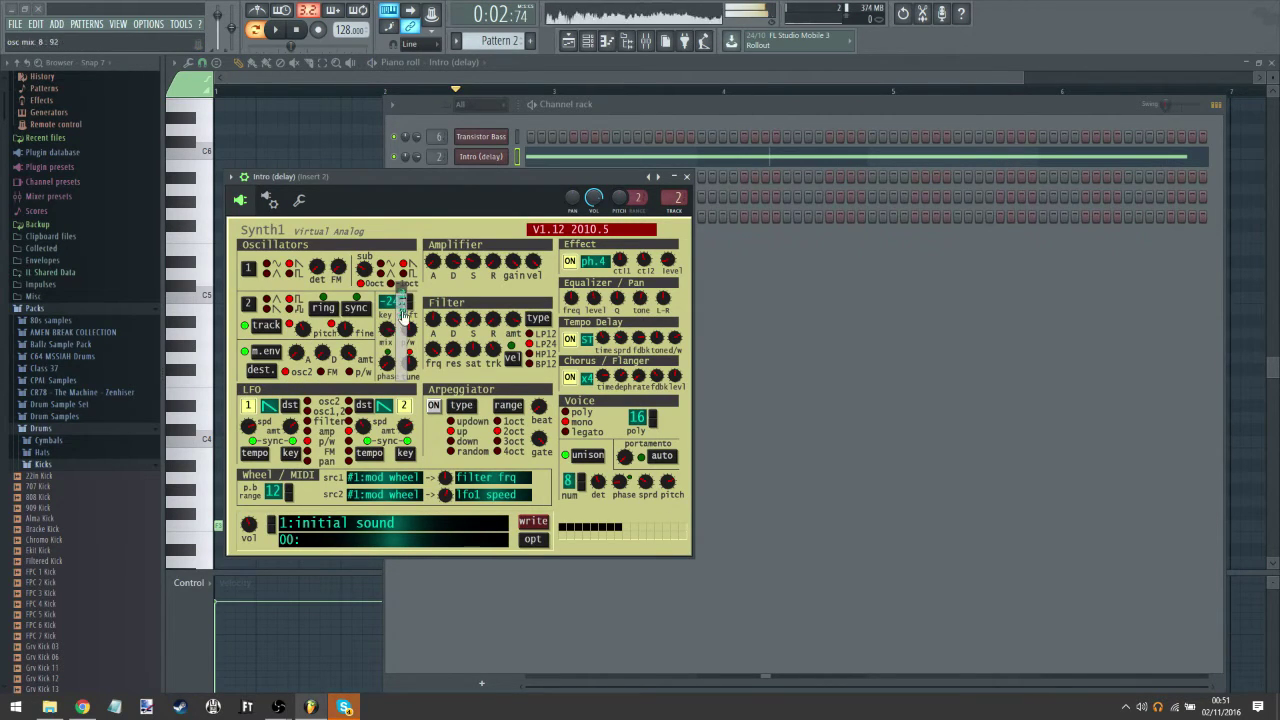
key("r")
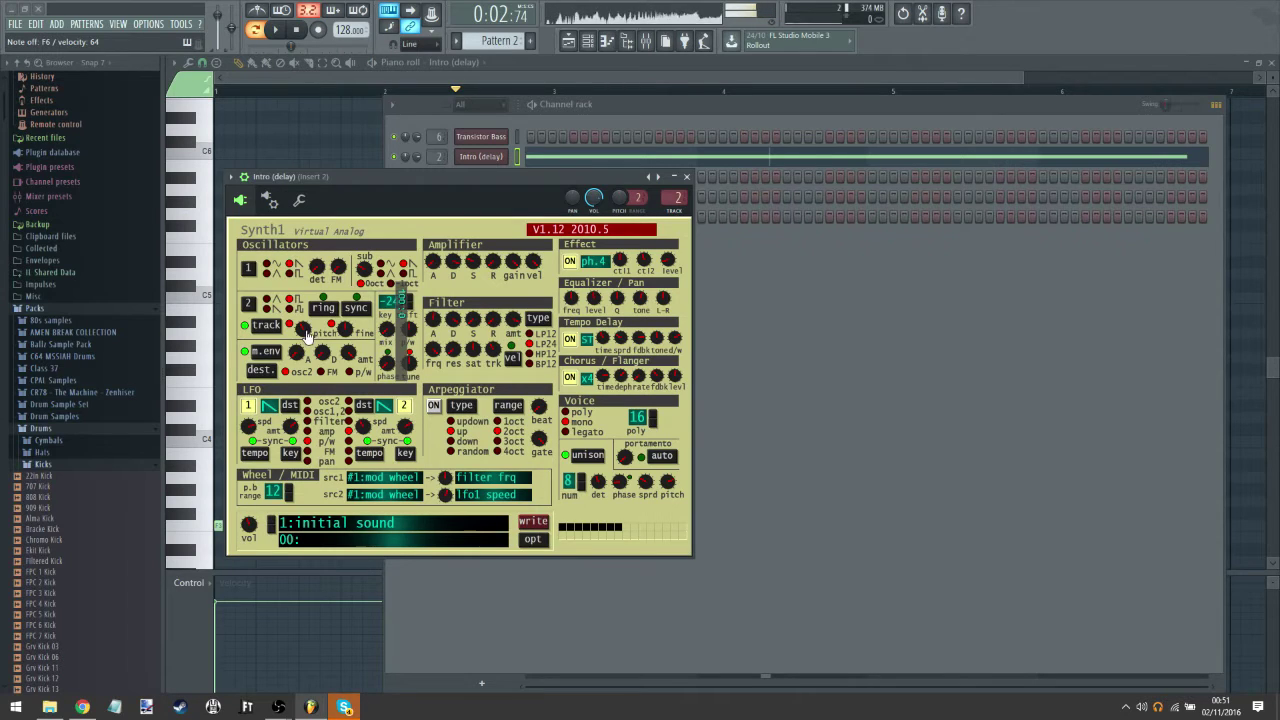
Step: Try oscillator 2 at a pitch of -10 and readjust the oscillator mix against a test note
left_click_drag(307, 335, 321, 346)
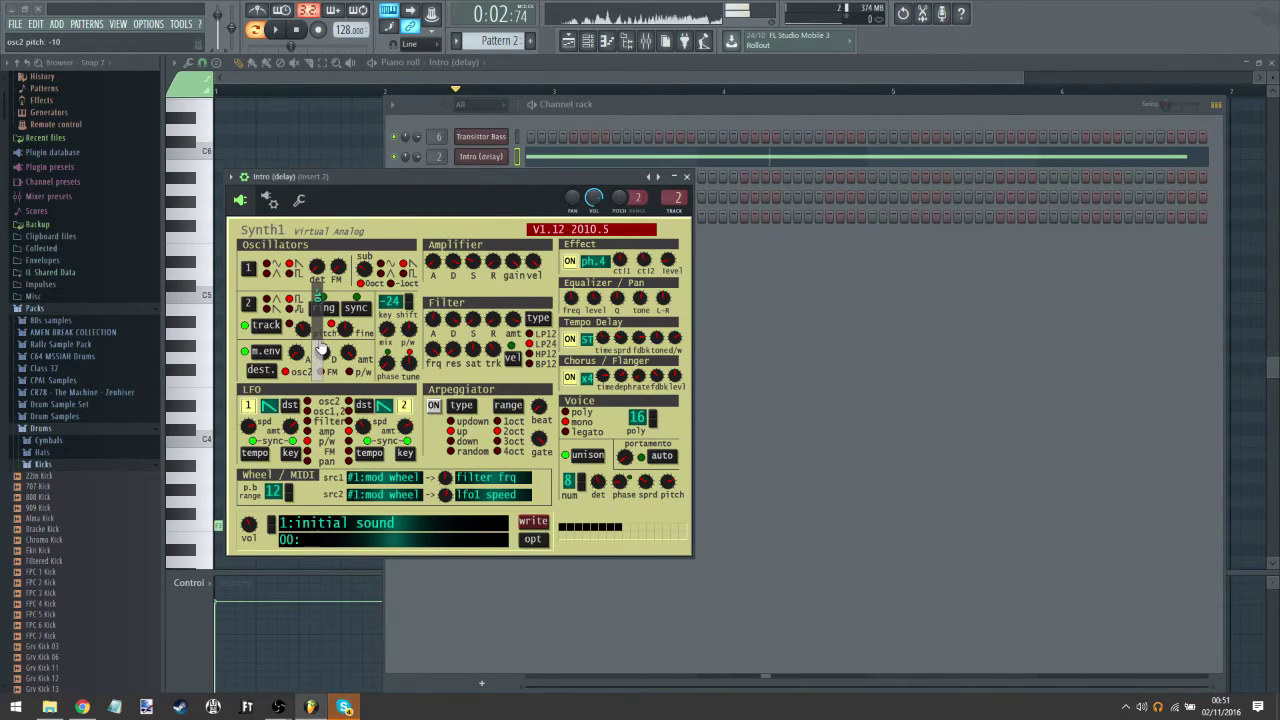
left_click(390, 332)
key("r")
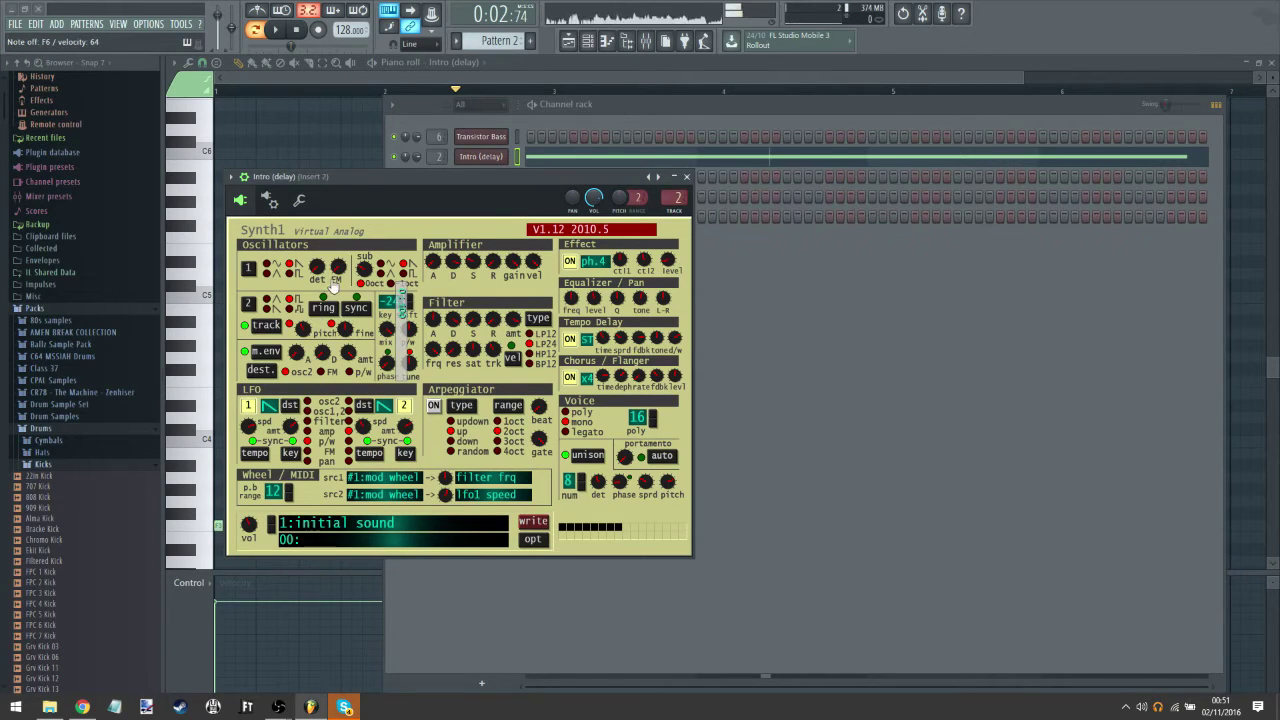
left_click(300, 358)
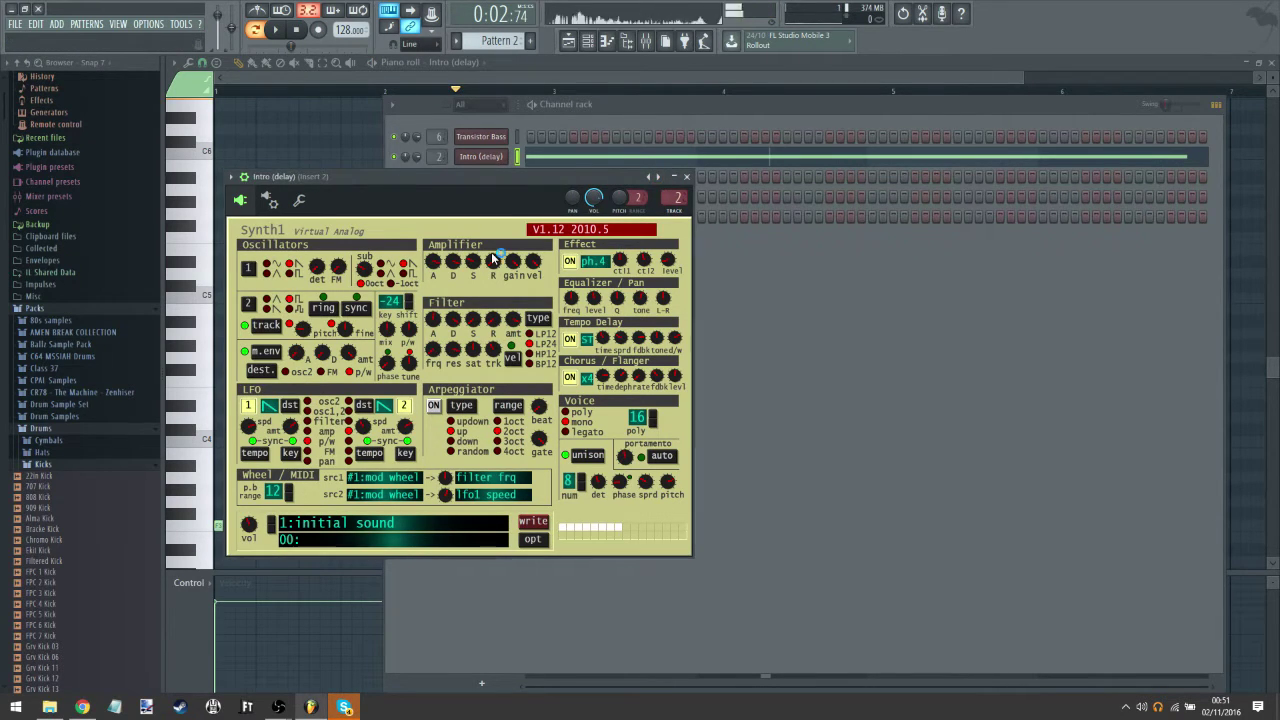
Step: Return to the Intro (delay) piano roll and play Pattern 2
left_click(361, 74)
key("space")
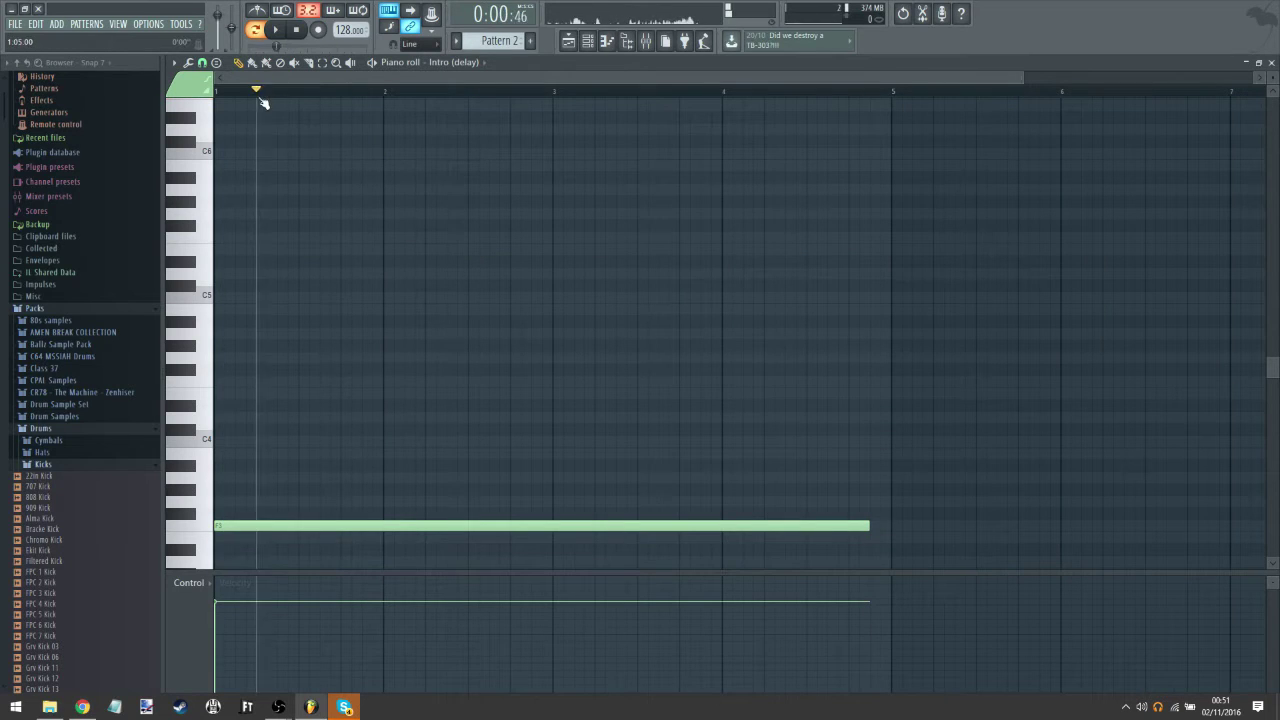
left_click(270, 31)
Step: Extend the F3 note to the start of bar 5 and add a four-bar F4 note from bar 5 in Pattern 2
scroll(306, 95, "down", 2)
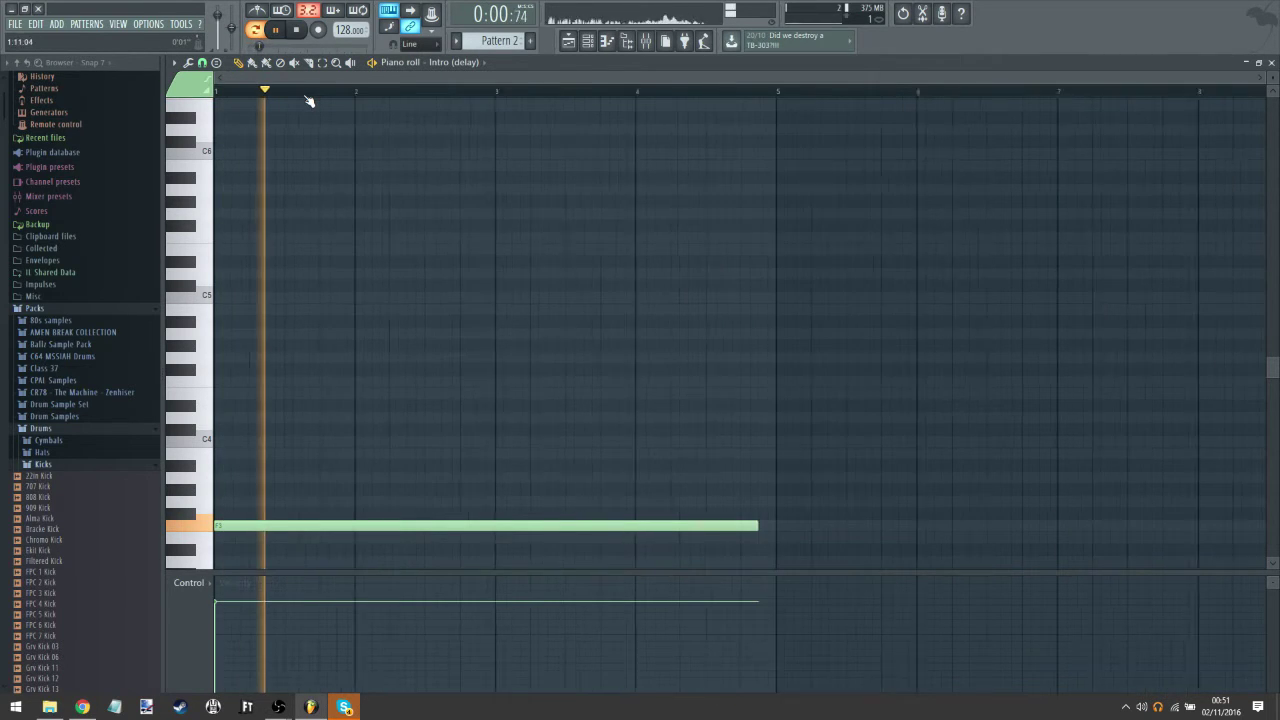
scroll(446, 180, "down", 5)
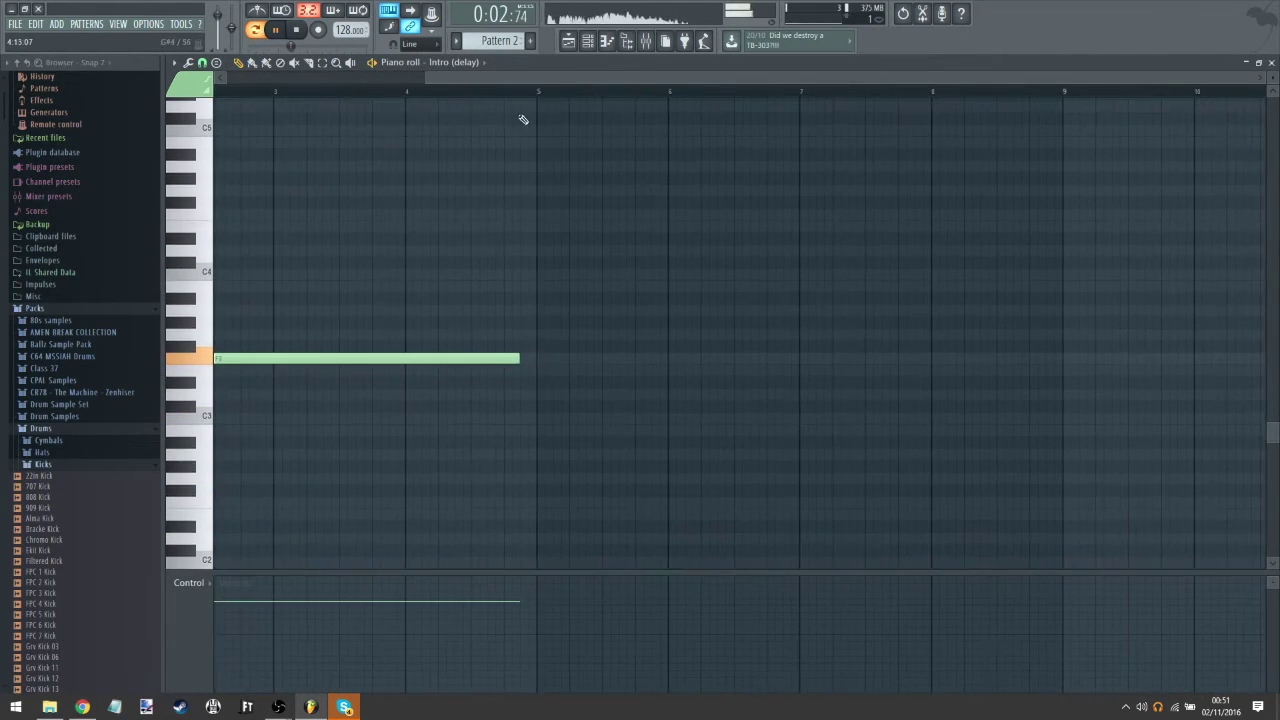
mouse_move(722, 358)
left_mouse_down()
mouse_move(937, 360)
mouse_move(740, 358)
left_mouse_up()
left_click(745, 226)
scroll(866, 343, "right", 3)
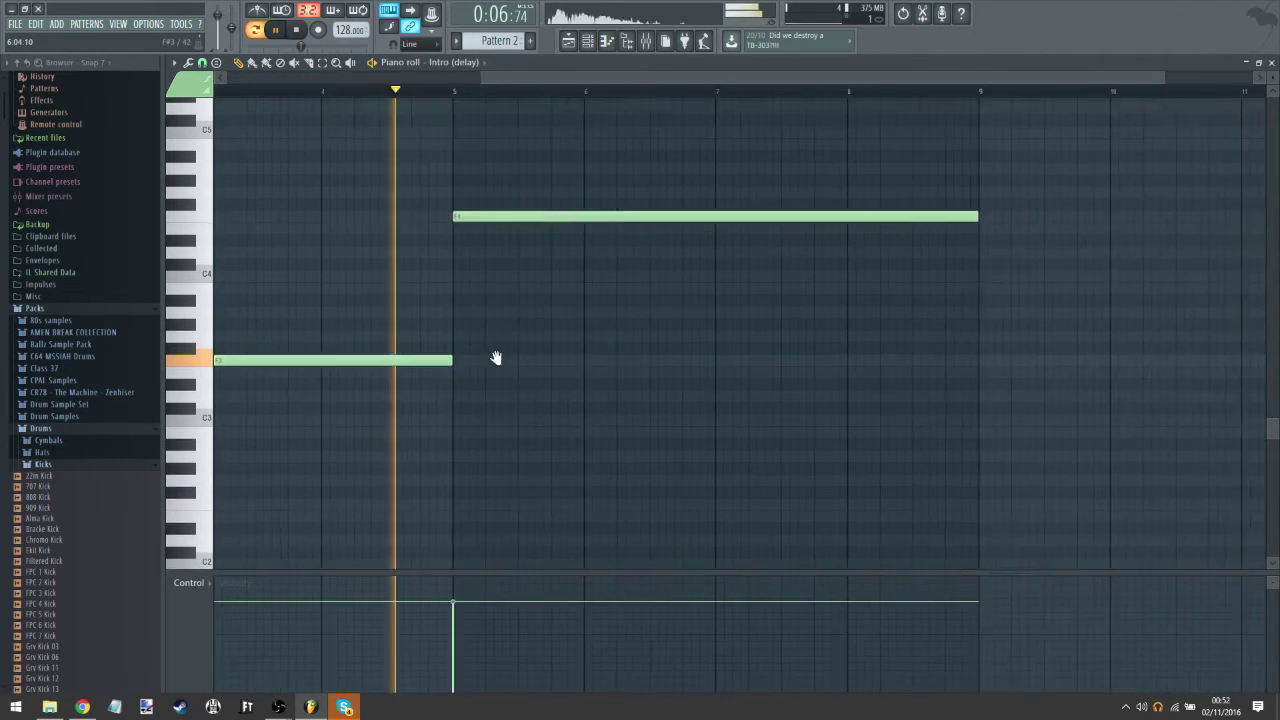
scroll(888, 355, "right", 2)
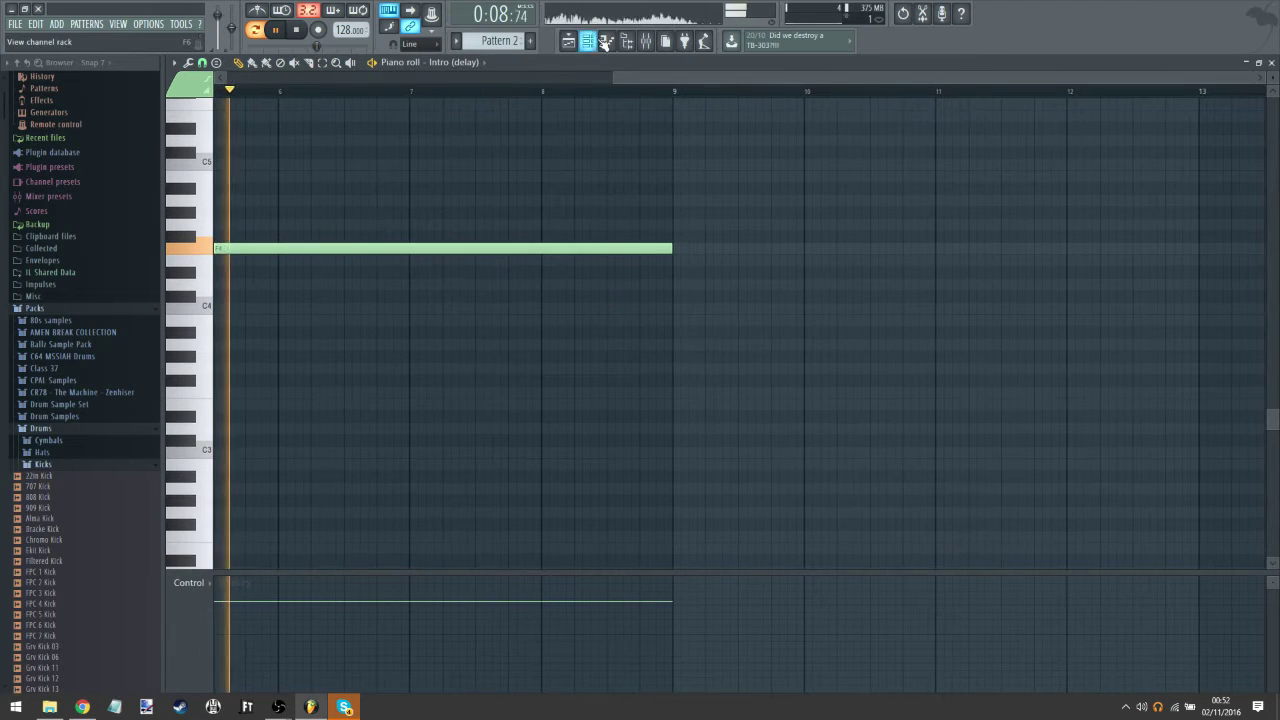
scroll(402, 366, "left", 2)
Step: Place a Pattern 2 clip at the start of Track 2 in the playlist and switch playback to song mode
left_click(568, 41)
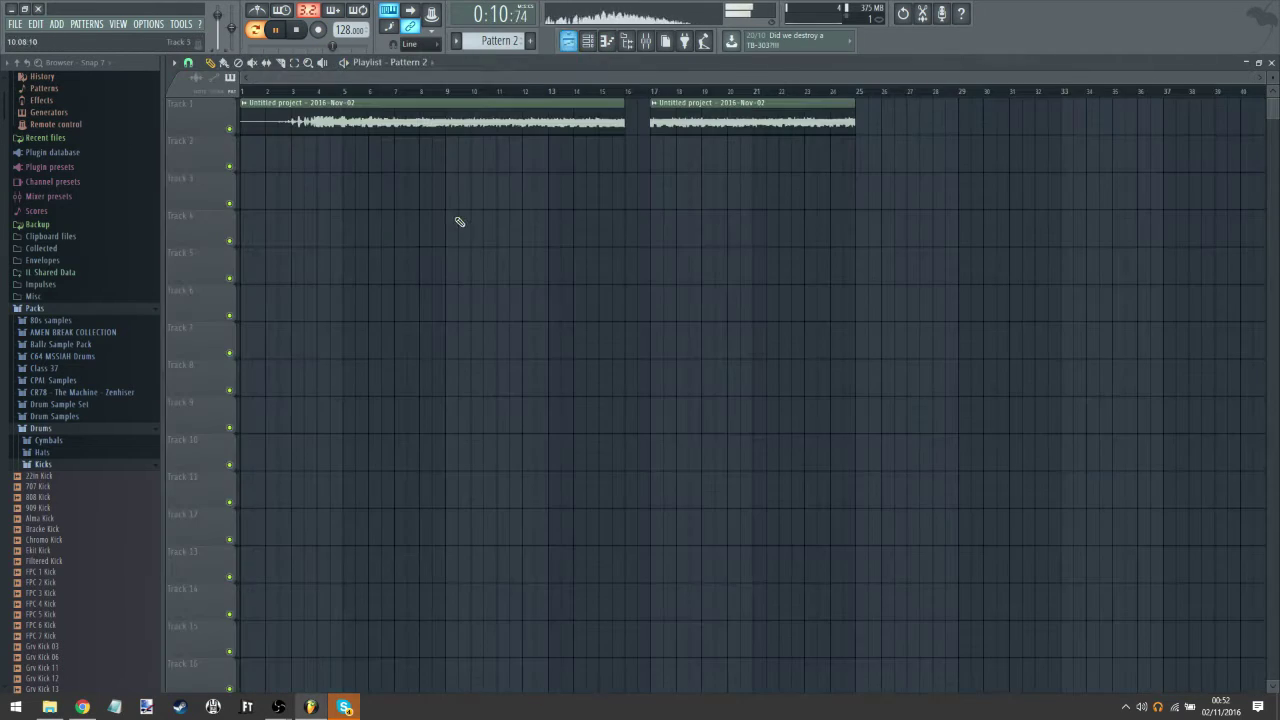
left_click_drag(476, 233, 316, 142)
left_click(256, 30)
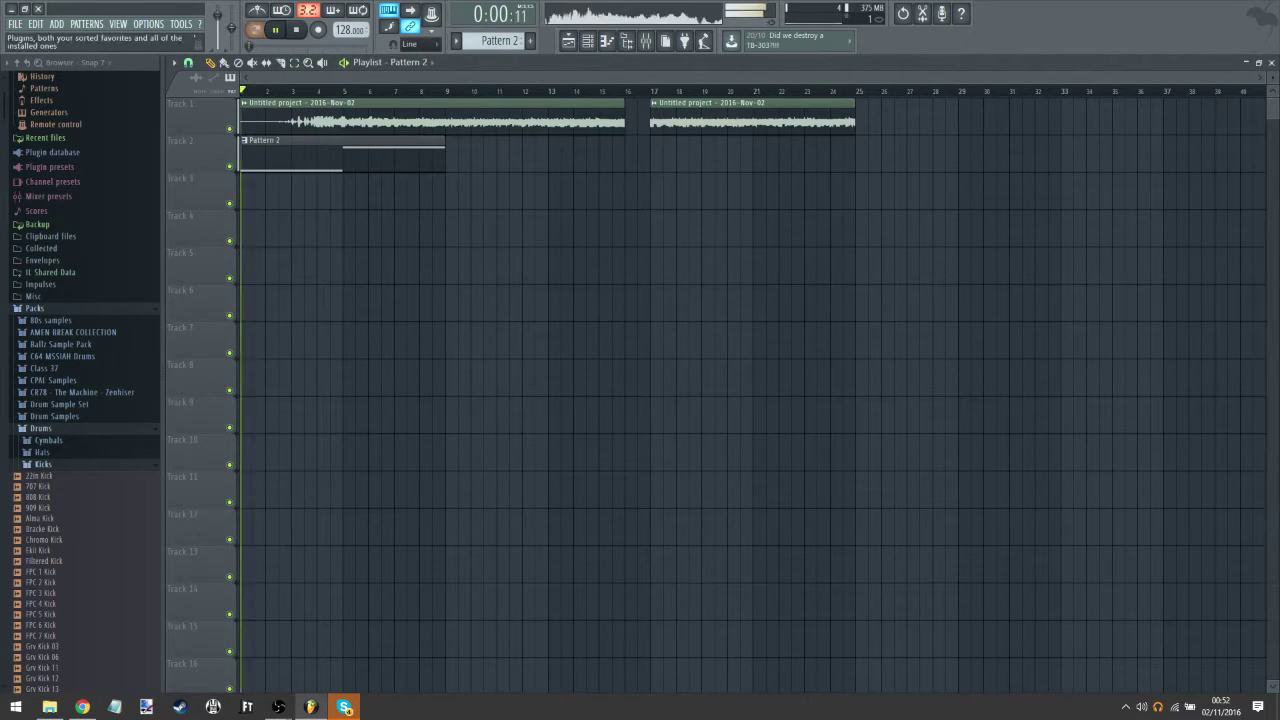
Step: Restart the song from the beginning and add a second Pattern 2 clip at bar 9 on Track 2
left_click(272, 31)
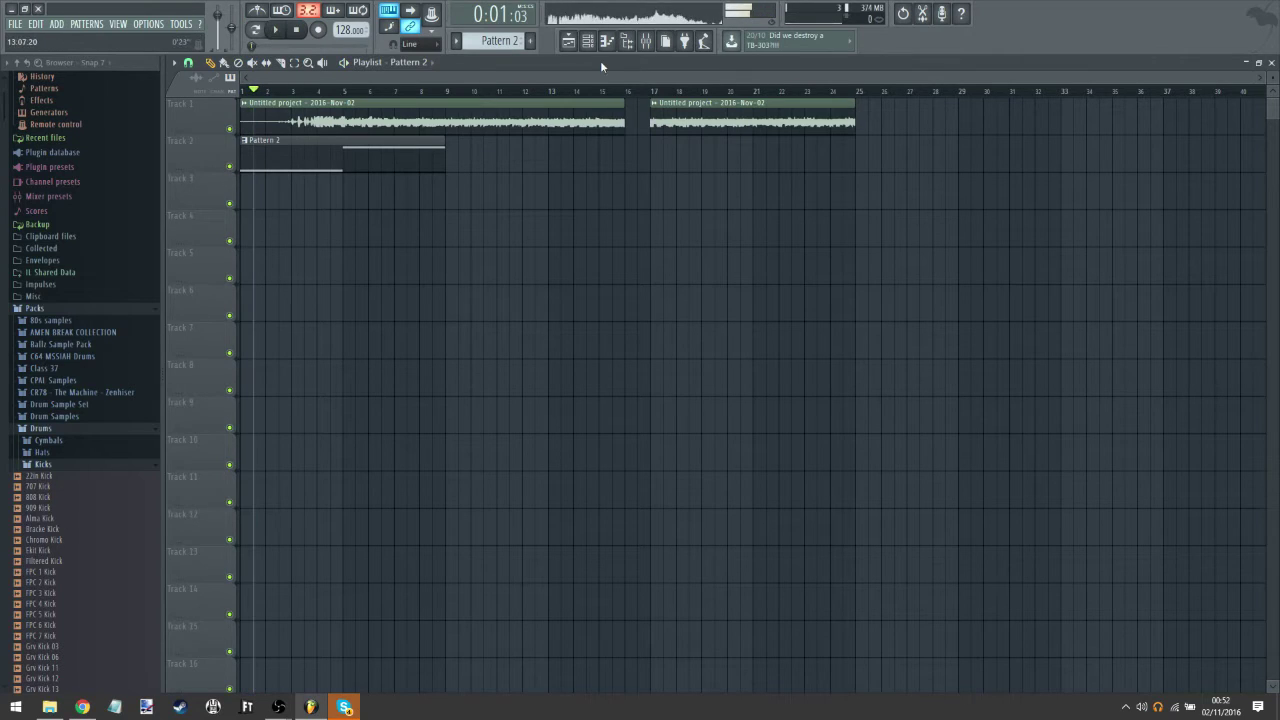
left_click(299, 31)
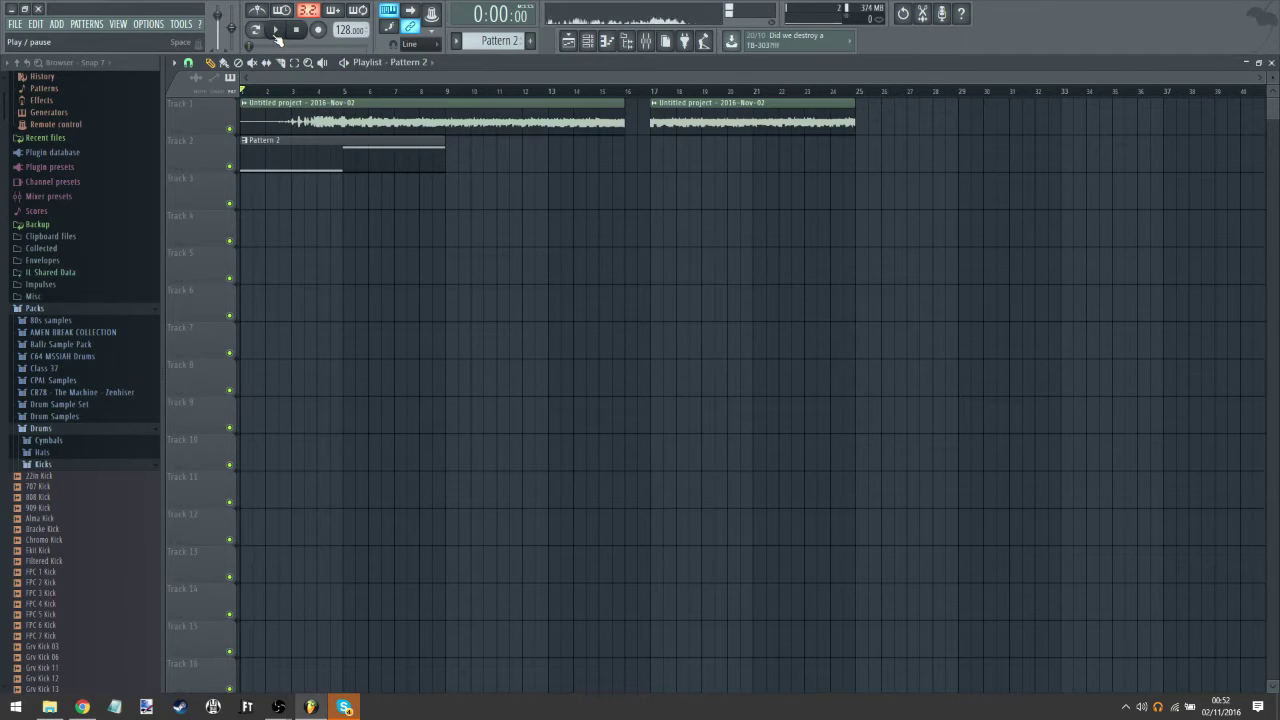
left_click(277, 35)
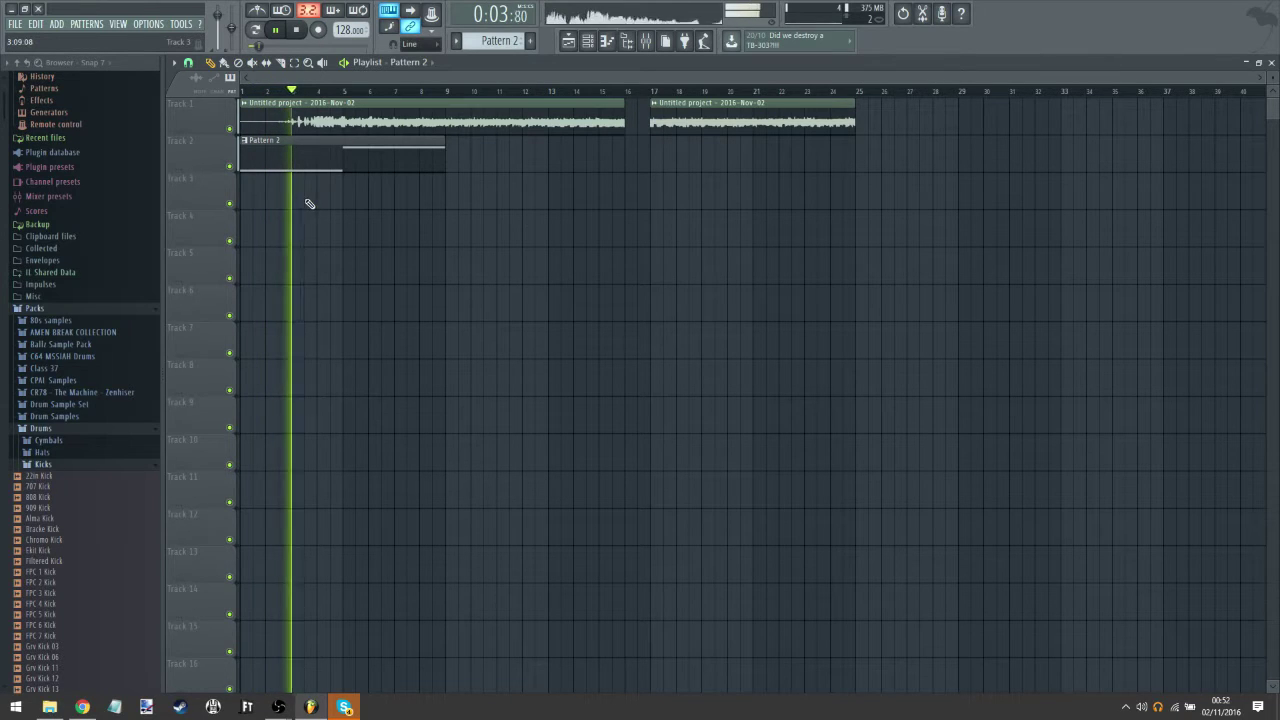
left_click(467, 158)
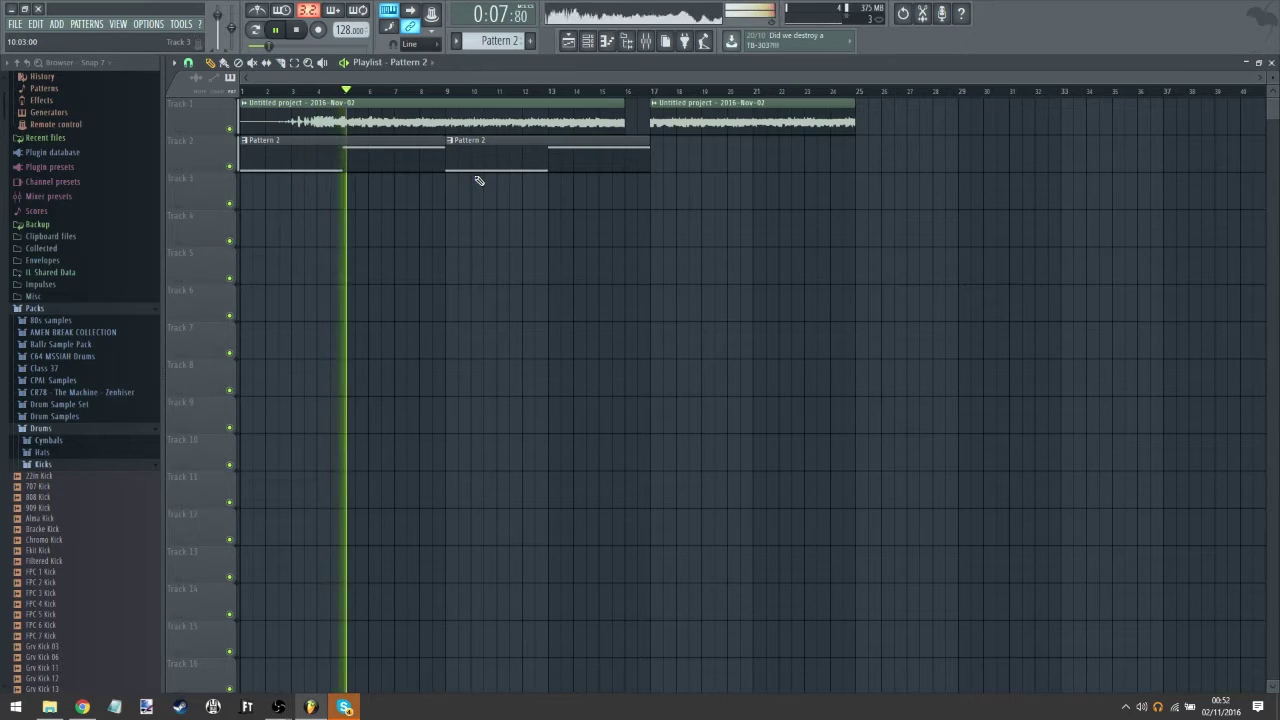
Step: Reopen the Intro (delay) channel's Synth1 window from the channel rack and bring up the mixer
left_click(587, 42)
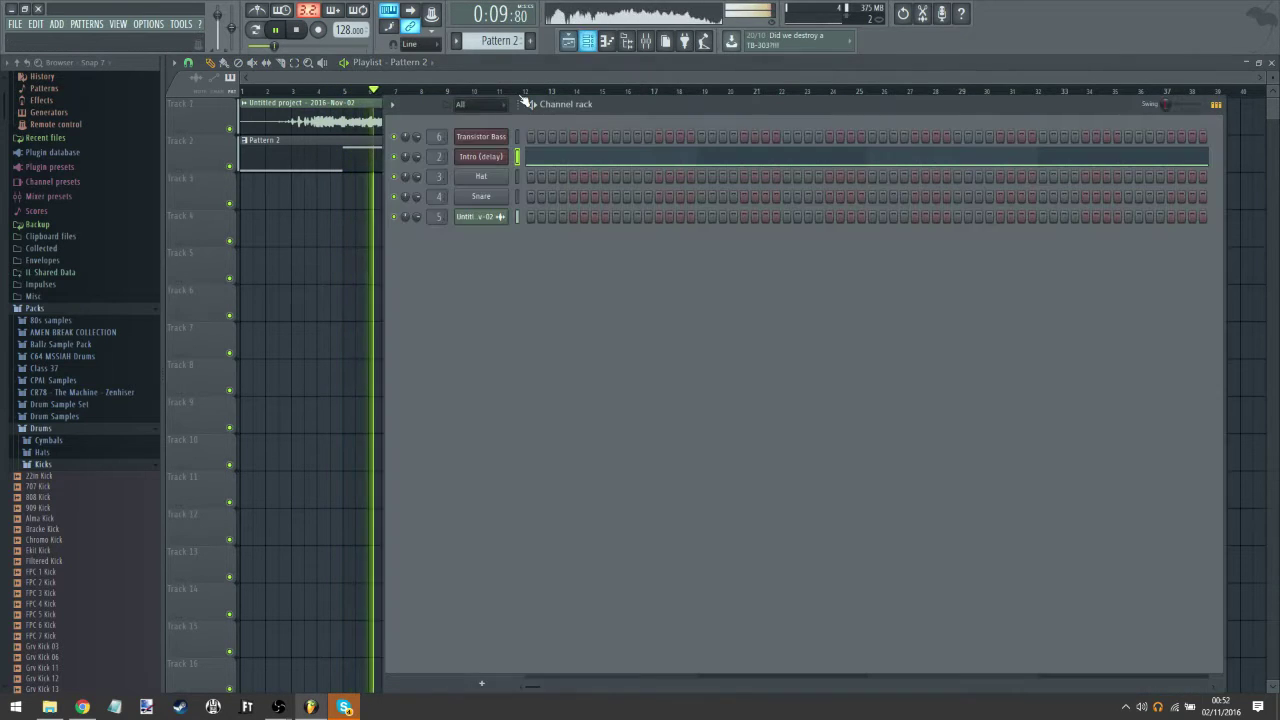
left_click(481, 157)
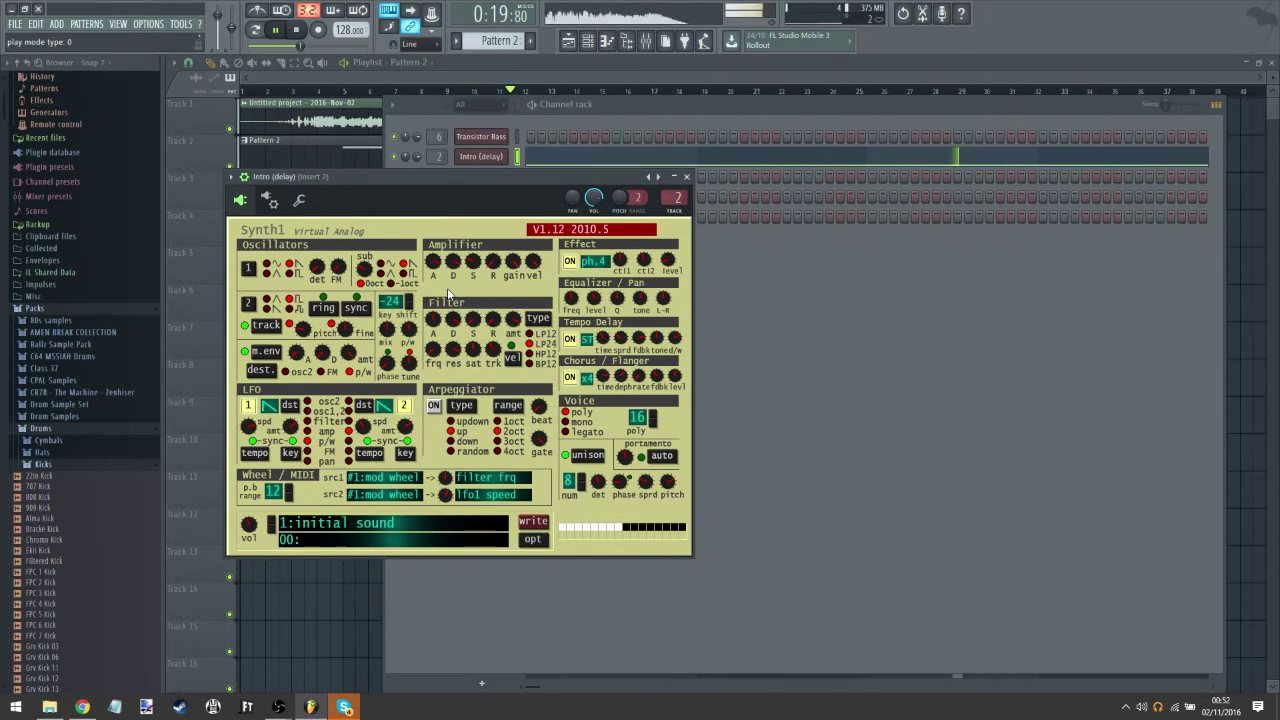
left_click(647, 44)
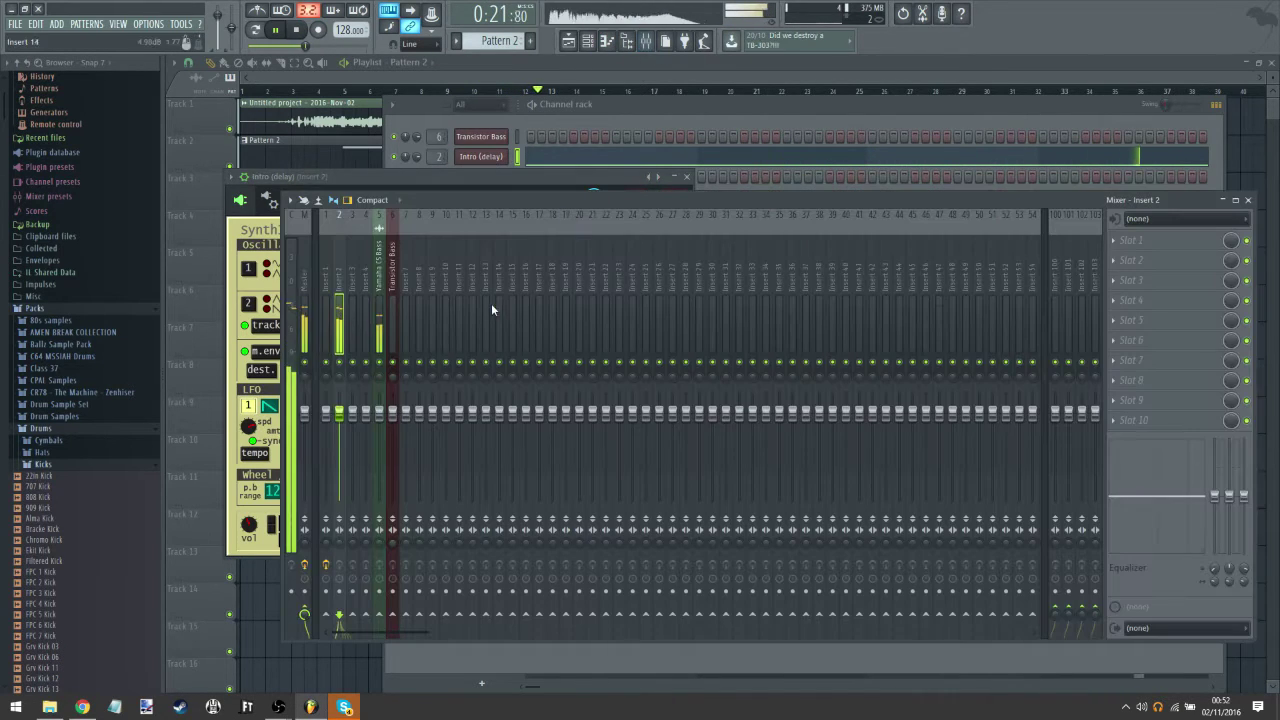
Step: Load Fruity Reeverb 2 into the first effect slot of Insert 2 and replay the song from near its start
left_click(1115, 242)
mouse_move(1122, 323)
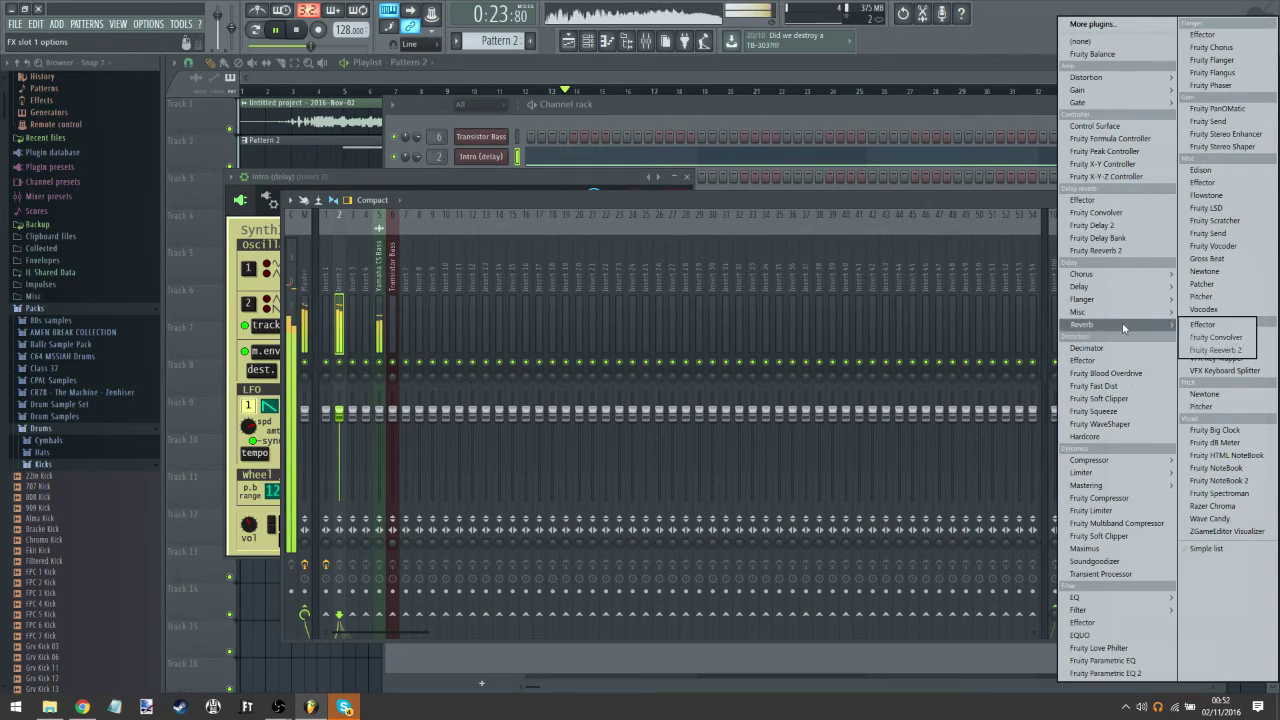
left_click(1216, 350)
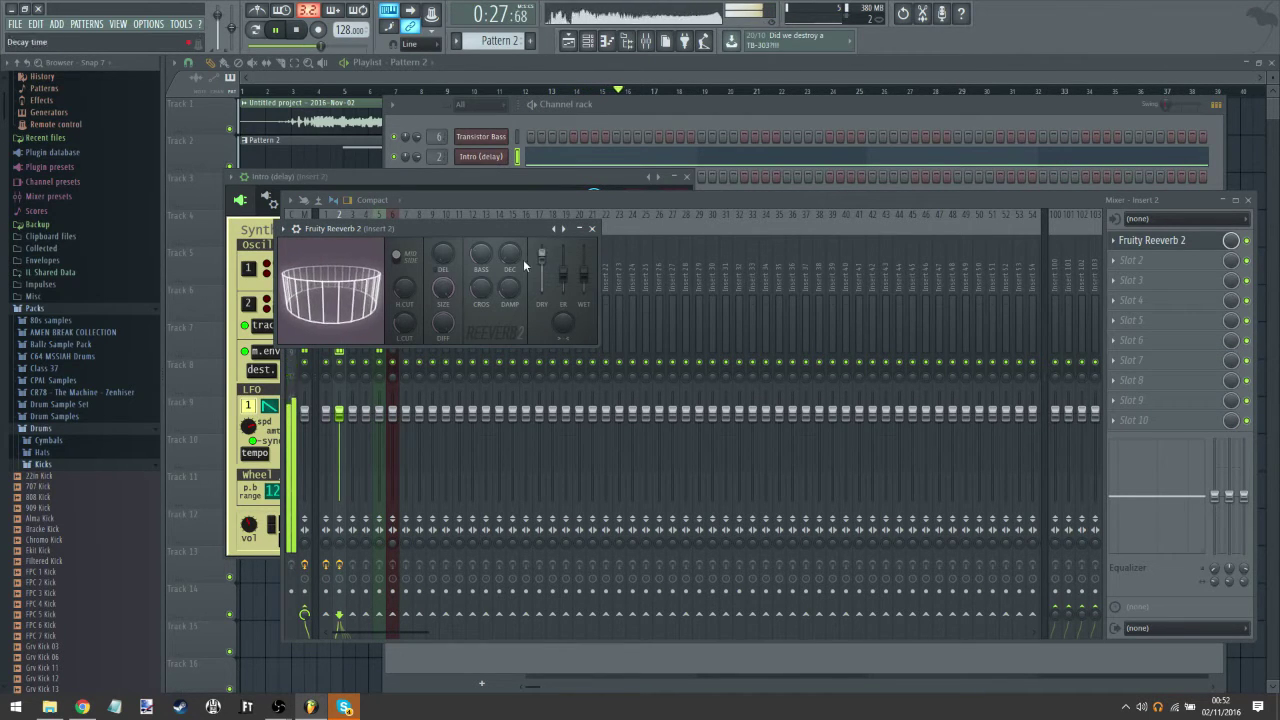
left_click(261, 88)
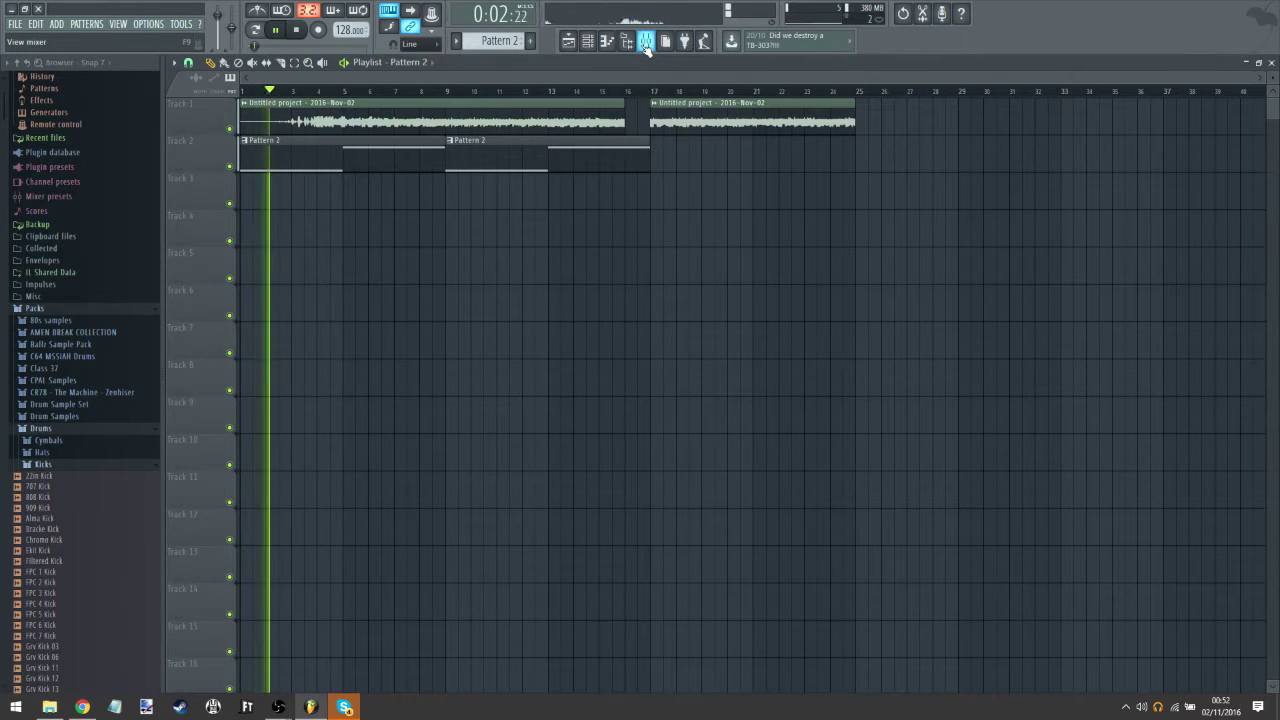
Step: Load Maximus into the second effect slot of mixer Insert 2
left_click(646, 44)
left_click(1200, 266)
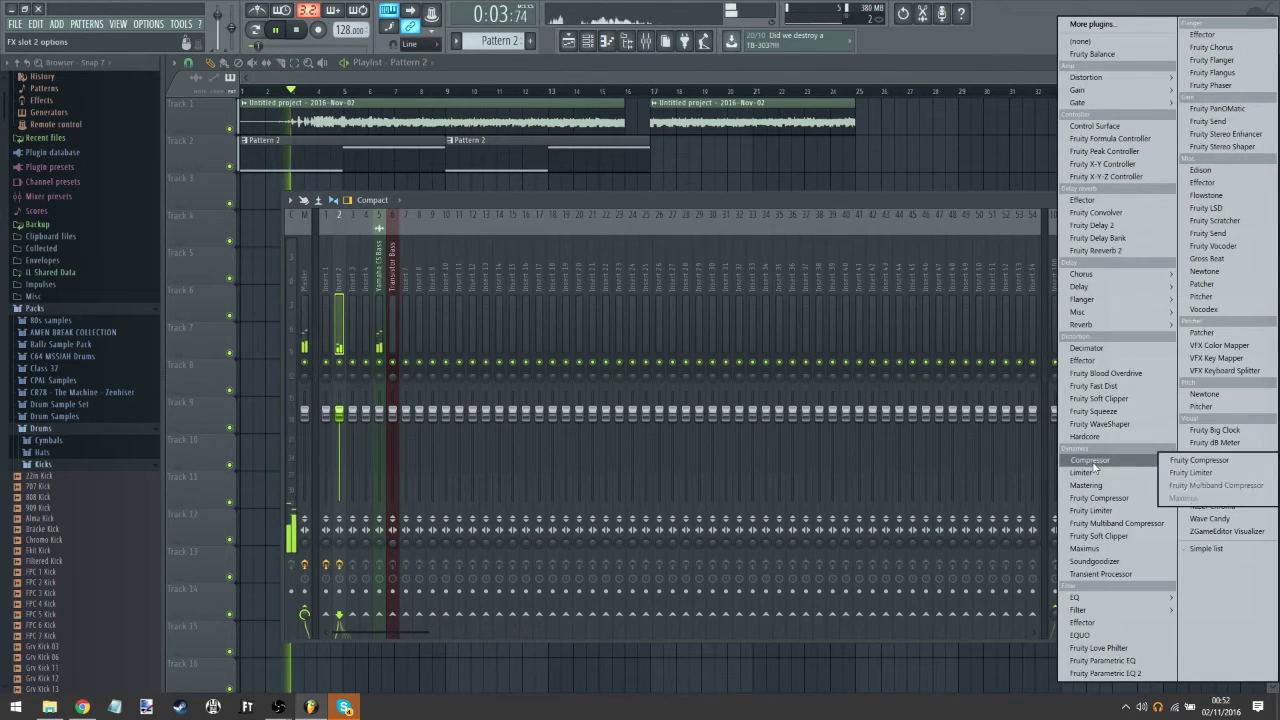
left_click(1185, 497)
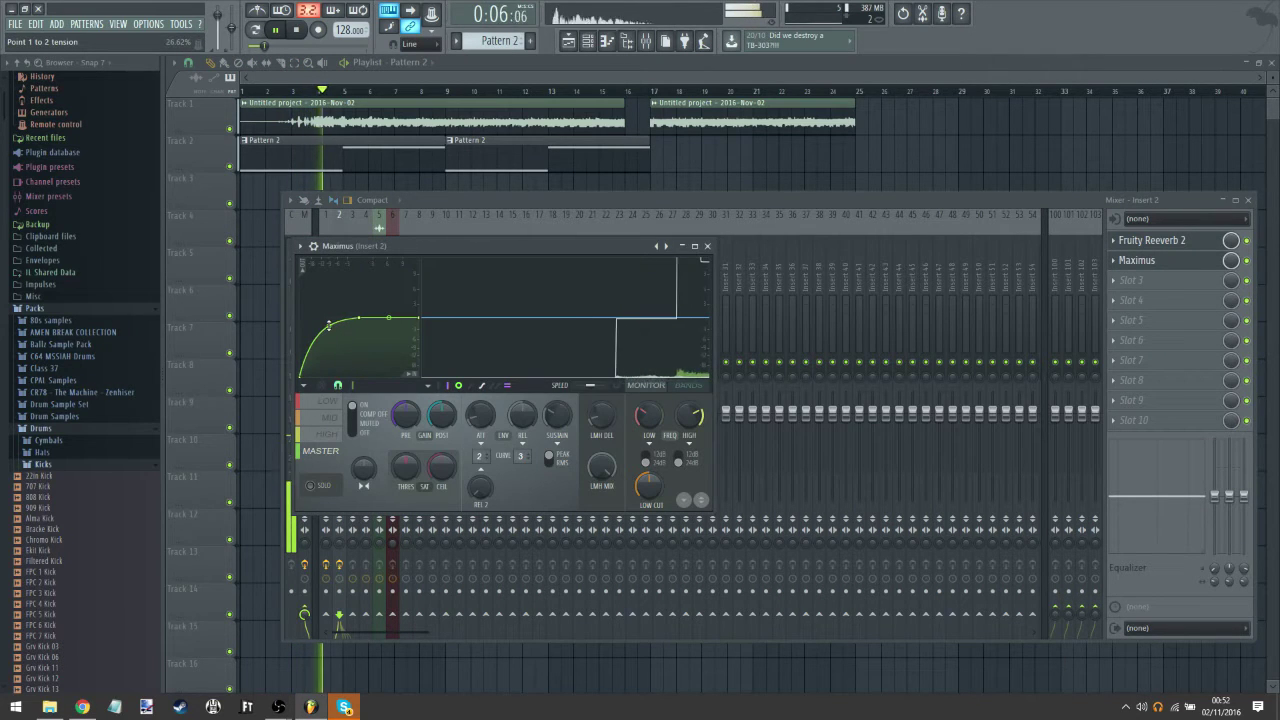
Step: Add Fruity Phaser to the third effect slot of Insert 2 and move it up to the top of the chain
left_click(1133, 282)
left_click(1225, 86)
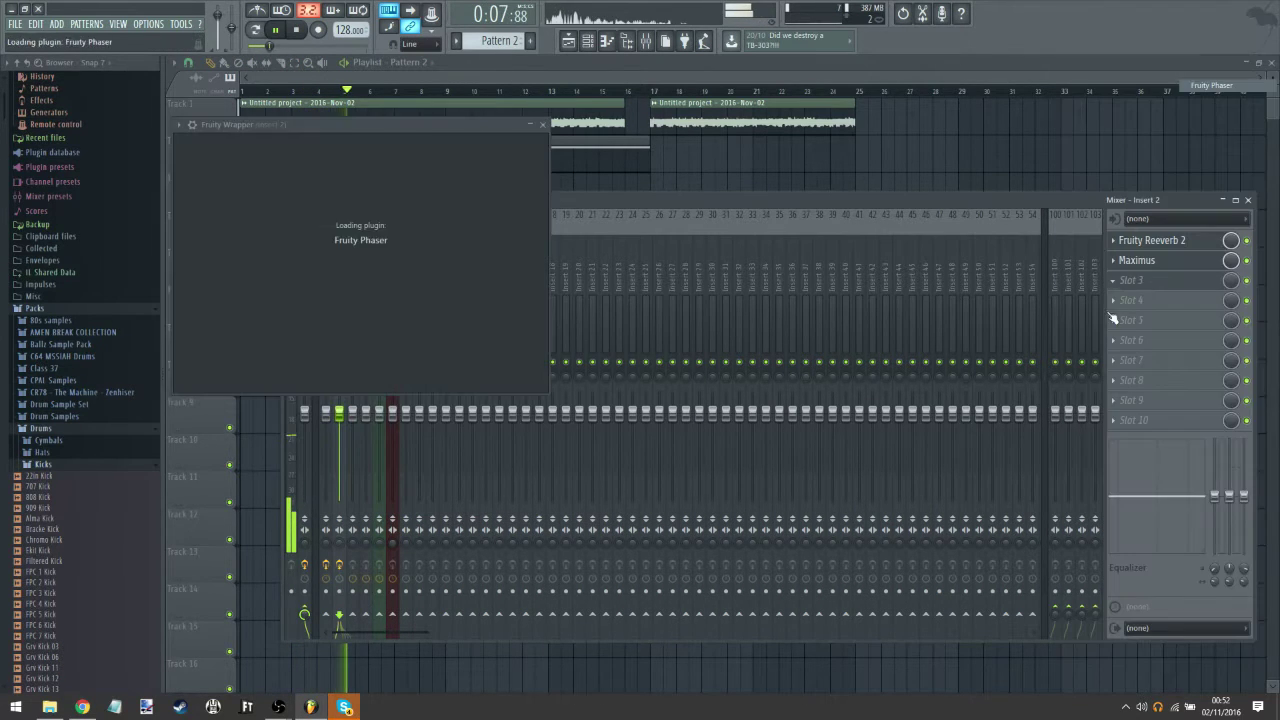
left_click(1112, 287)
left_click(1131, 486)
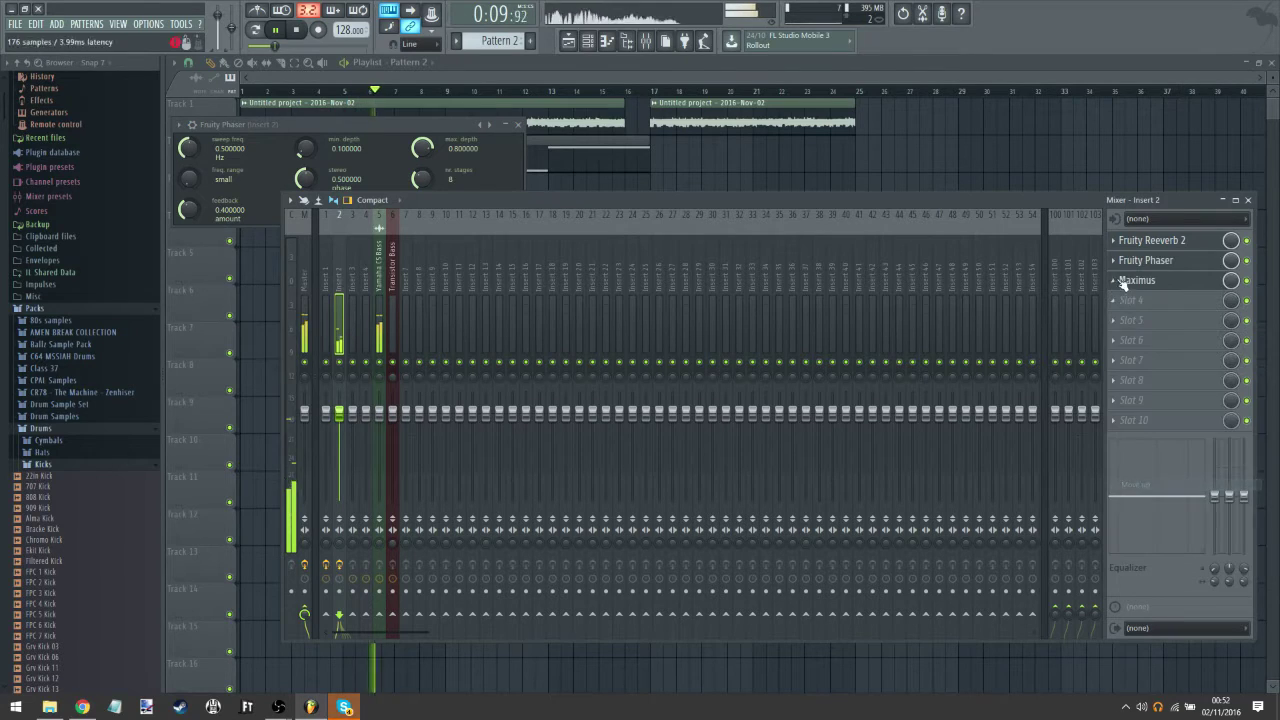
left_click(1113, 260)
left_click(1135, 466)
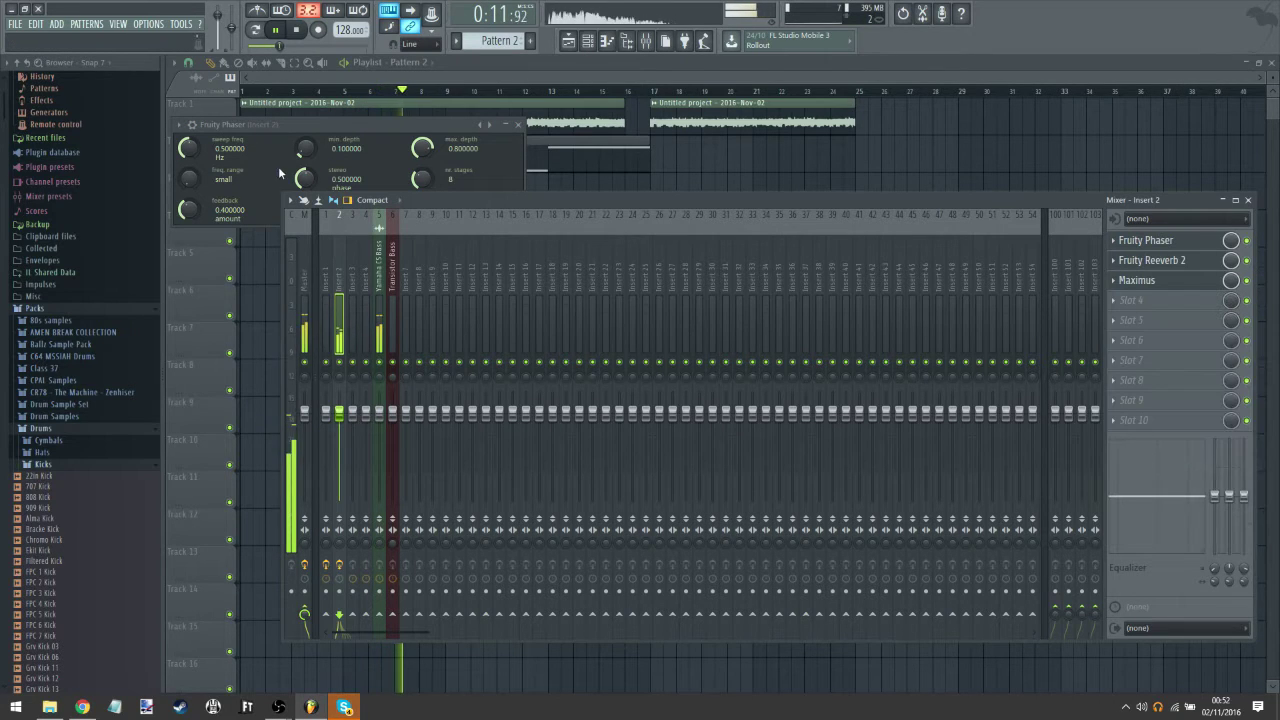
Step: Set the phaser's sweep frequency to about 0.32 Hz, max depth to 1 and output gain to about 4.08 dB
left_click_drag(187, 148, 187, 140)
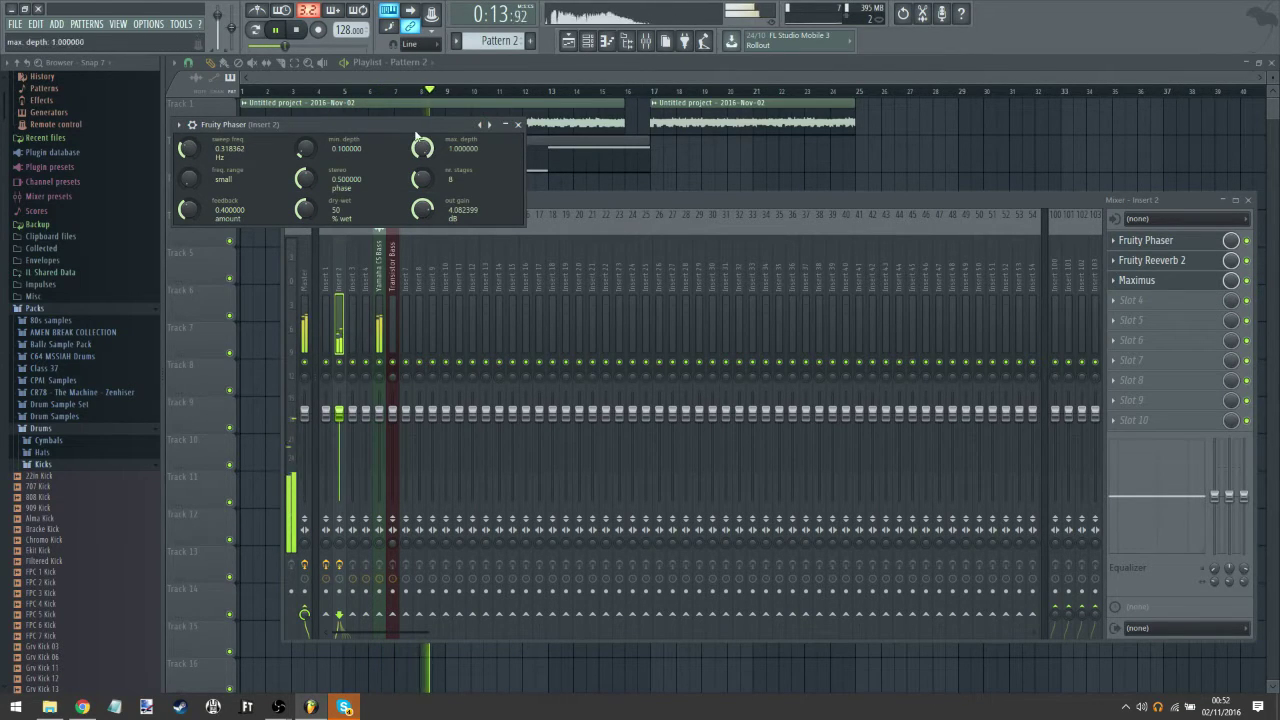
Step: Raise the master curve tension in Insert 2's Maximus to 100% and bend the low-band curve downward
left_click(1160, 283)
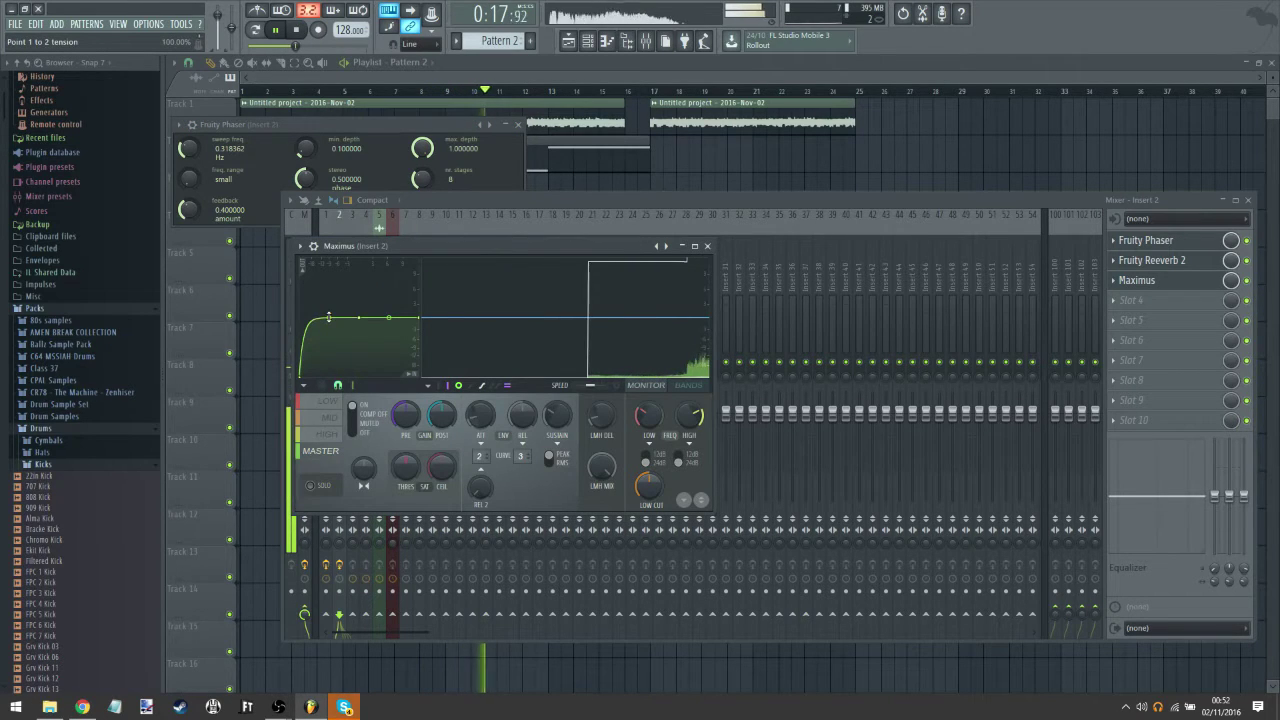
left_click(1150, 260)
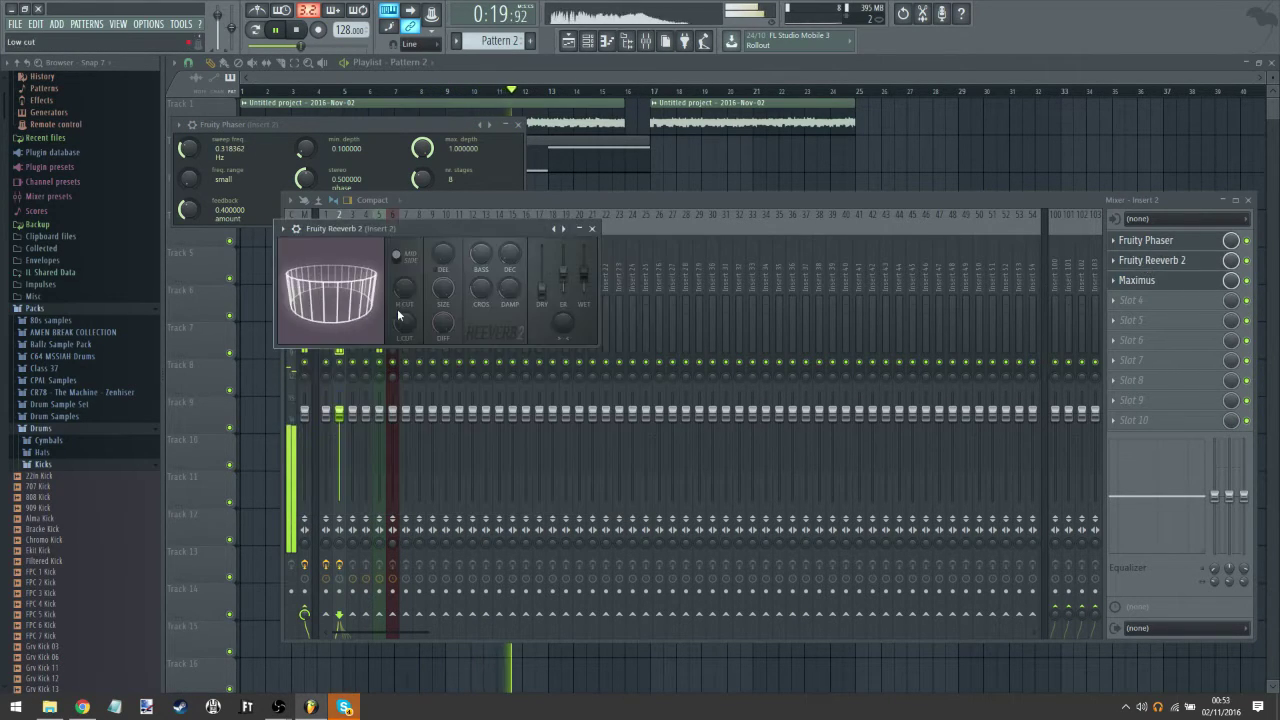
left_click(1150, 280)
left_click(328, 400)
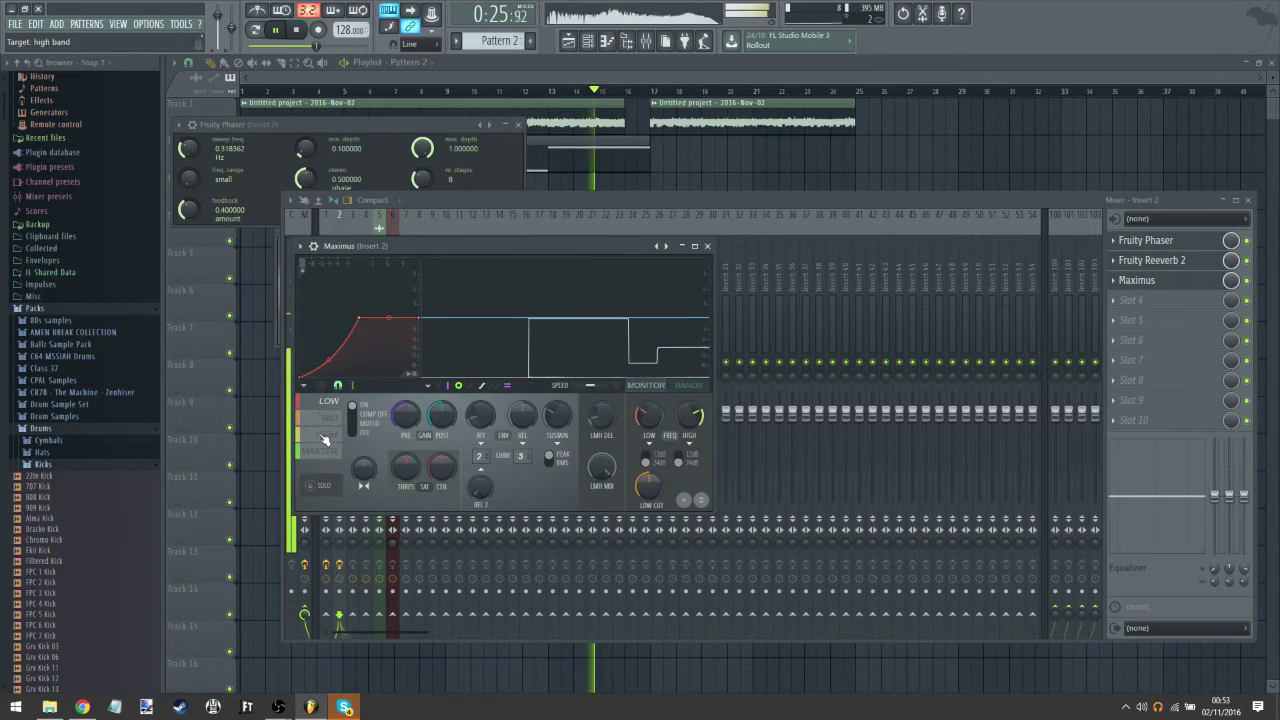
Step: Close Maximus and lower the volume fader of Insert 2 slightly
left_click(707, 246)
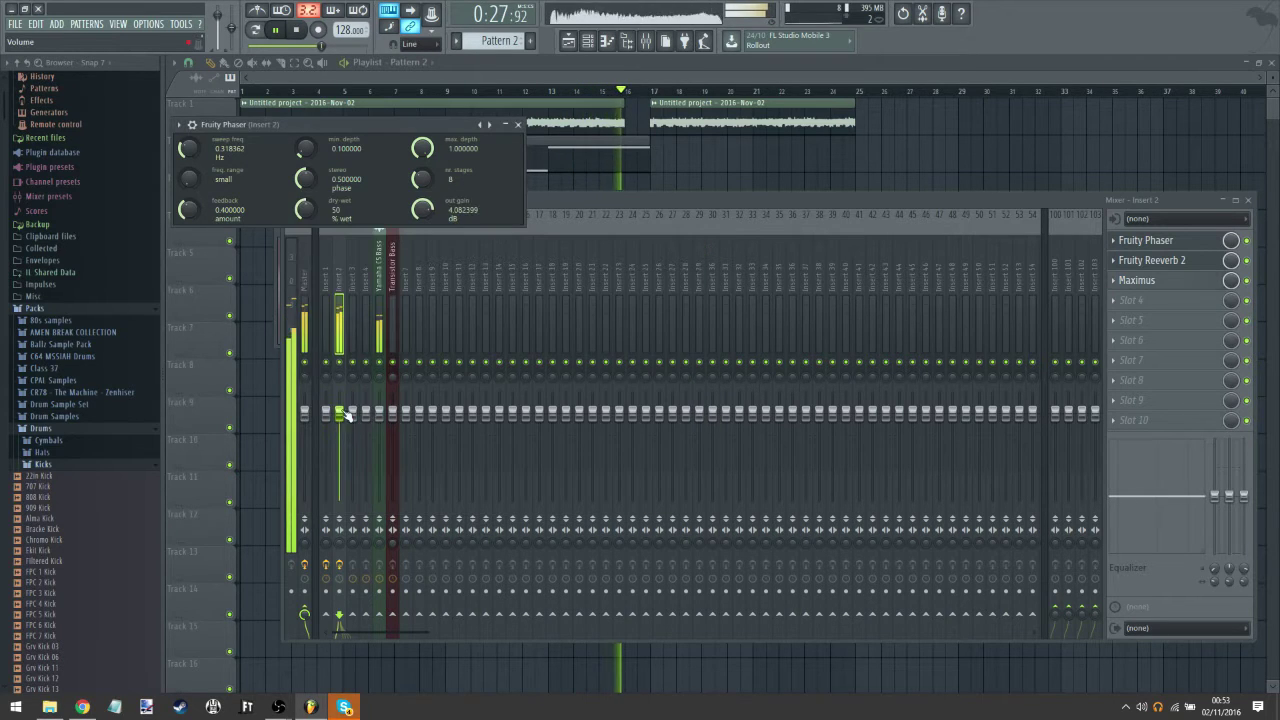
left_click_drag(345, 413, 345, 433)
Step: Delete the stray Pattern 2 clip at bar 17 and trim the second Pattern 2 clip to end at bar 16
left_click(655, 153)
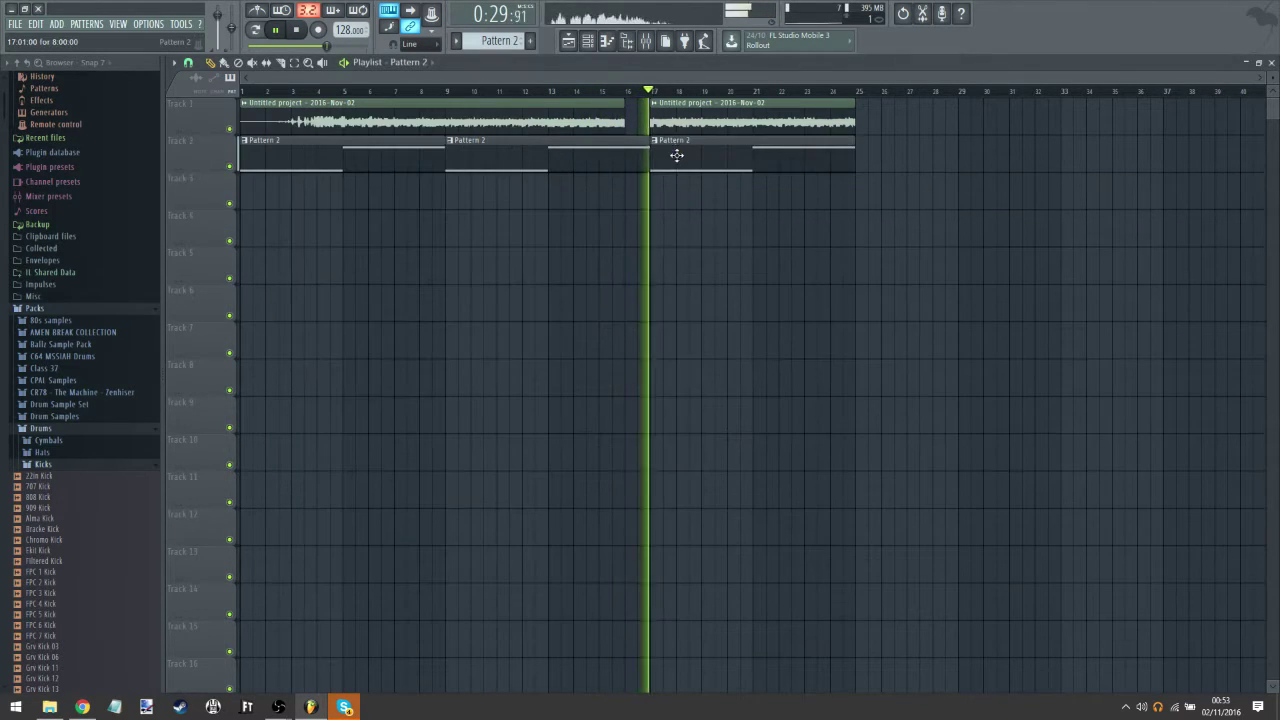
right_click(675, 155)
left_click_drag(647, 166, 621, 168)
Step: Turn on Normalize for the recorded audio clip on Track 1 and replay the song from about bar 4
double_click(549, 120)
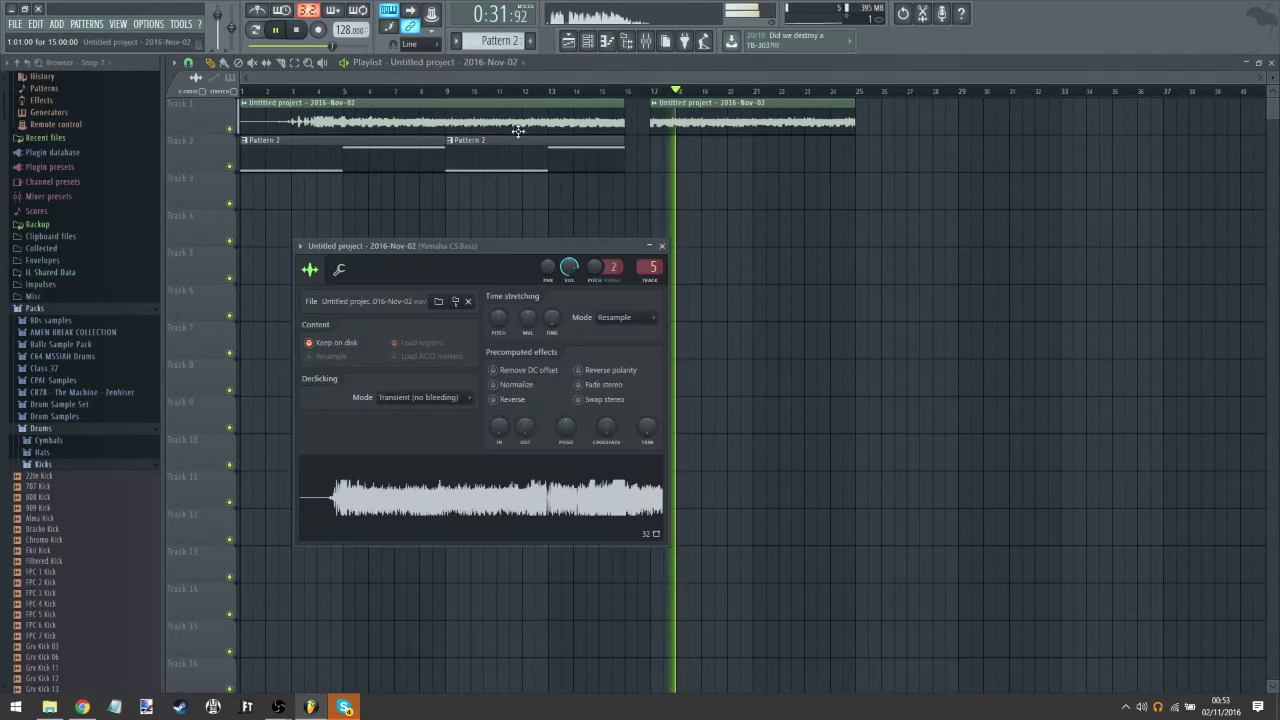
left_click(494, 385)
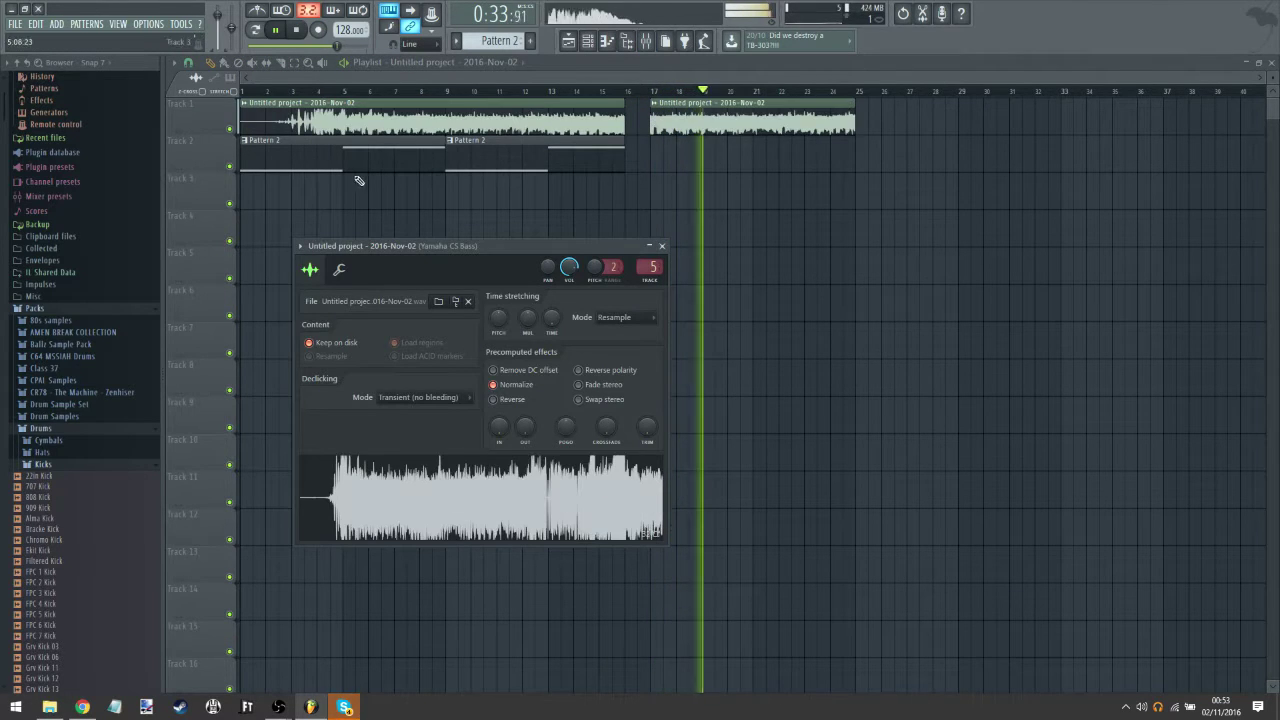
left_click(316, 92)
Step: Load Maximus into the first effect slot of the Yamaha CS Bass mixer track and select its low band
left_click(646, 42)
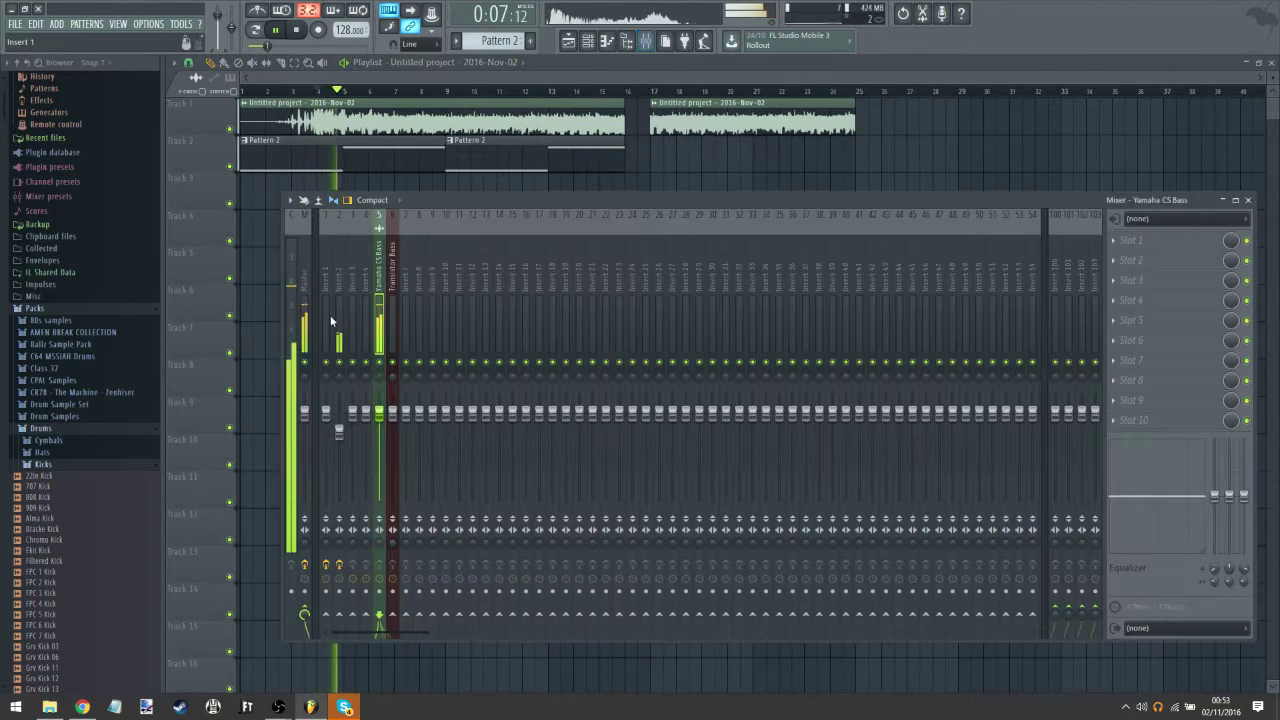
left_click(1140, 252)
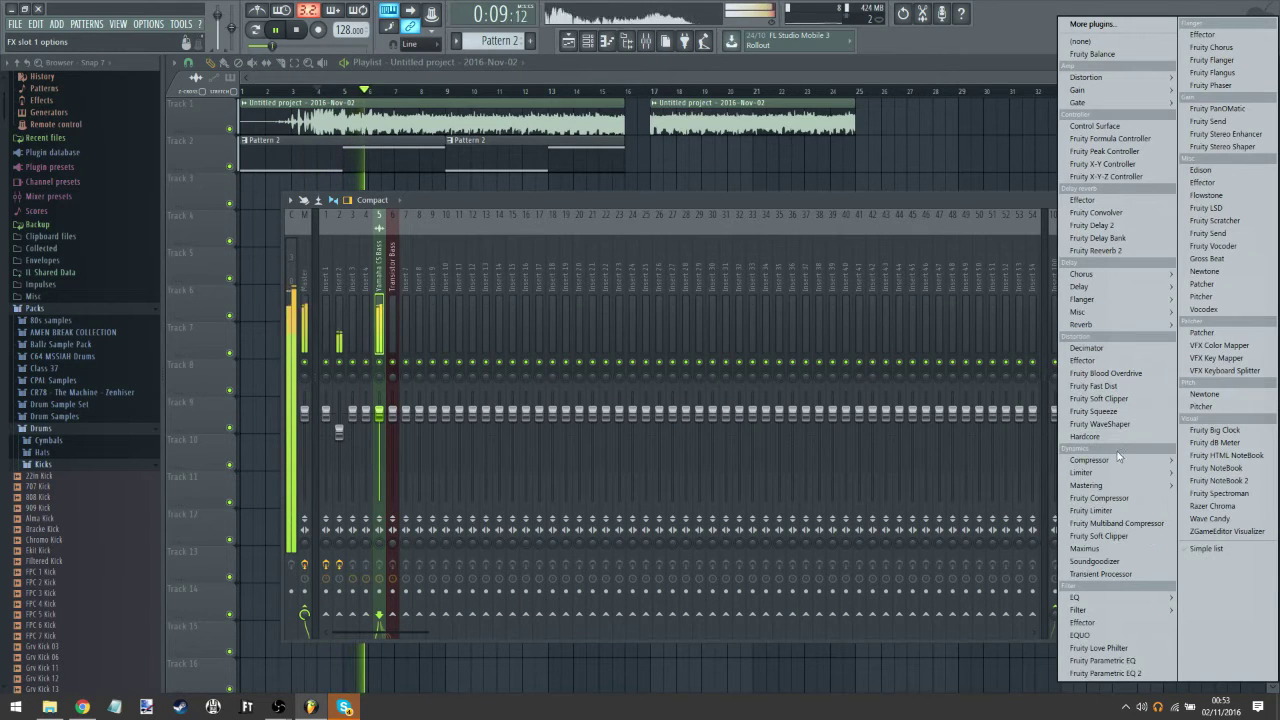
mouse_move(1124, 461)
left_click(1210, 498)
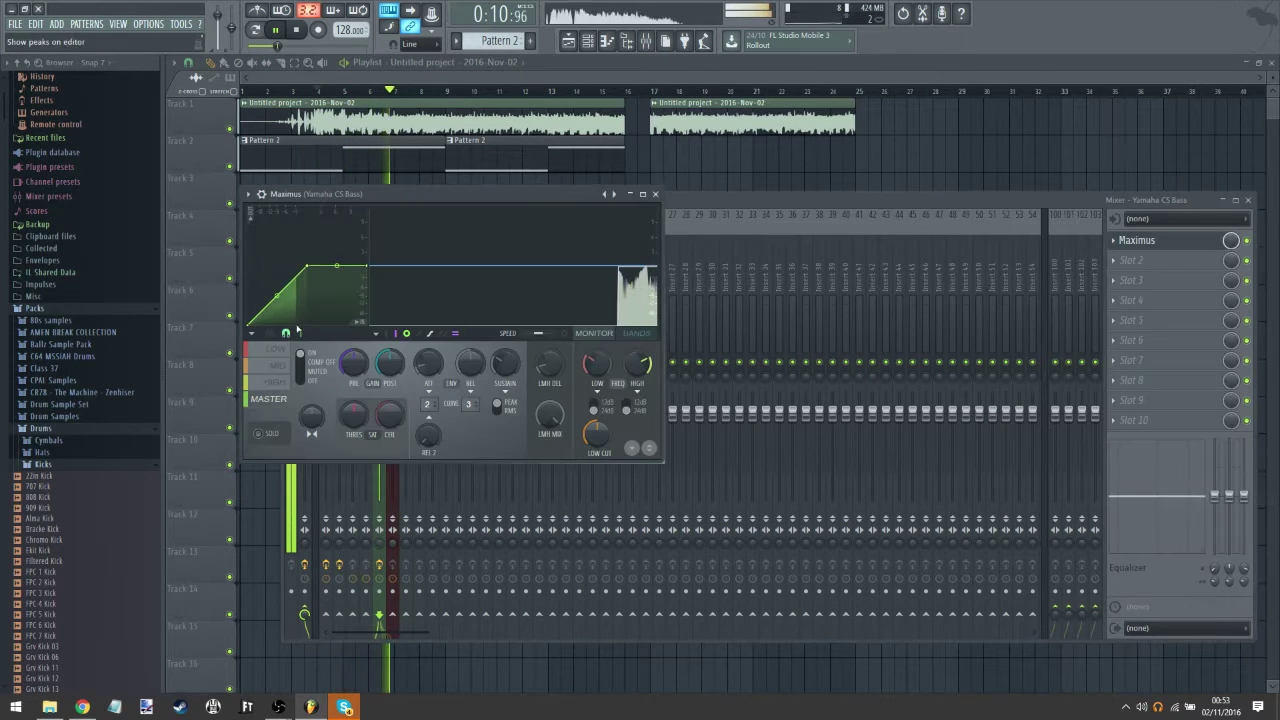
left_click(269, 352)
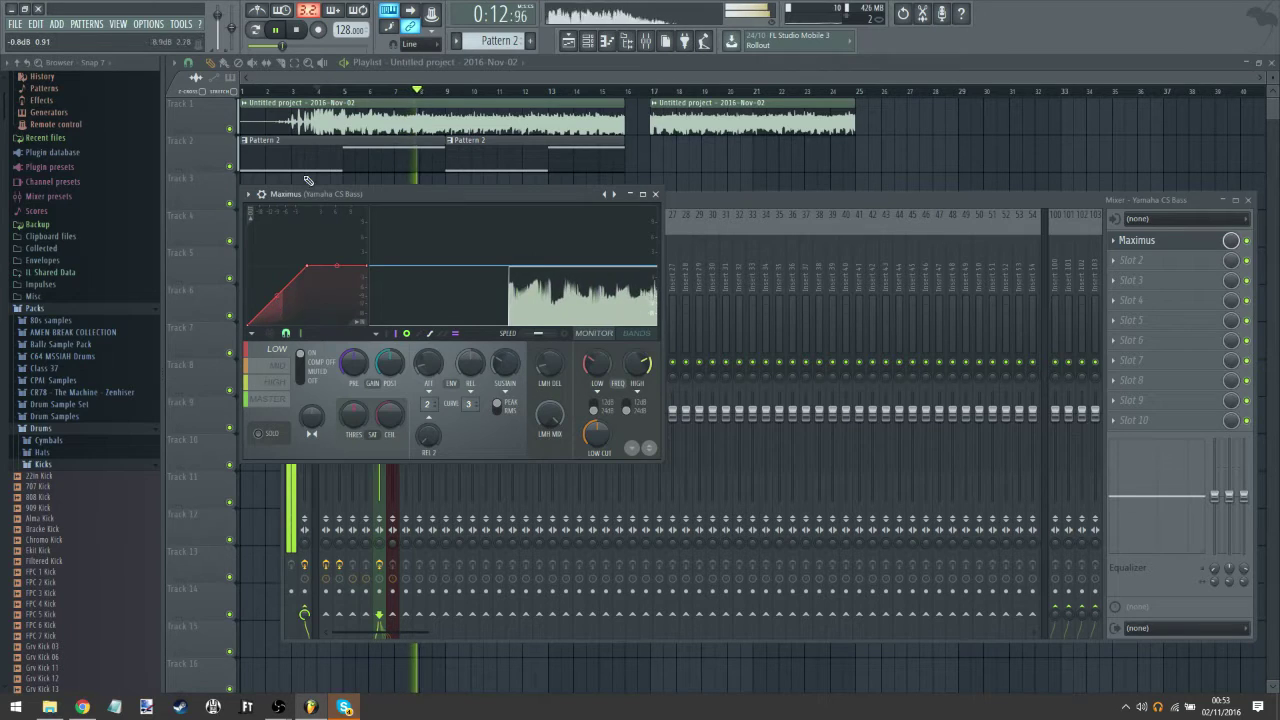
Step: Replay the song from near its start and lower the Insert 2 fader to 69% (-7.5 dB)
left_click(308, 92)
scroll(310, 93, "up", 3)
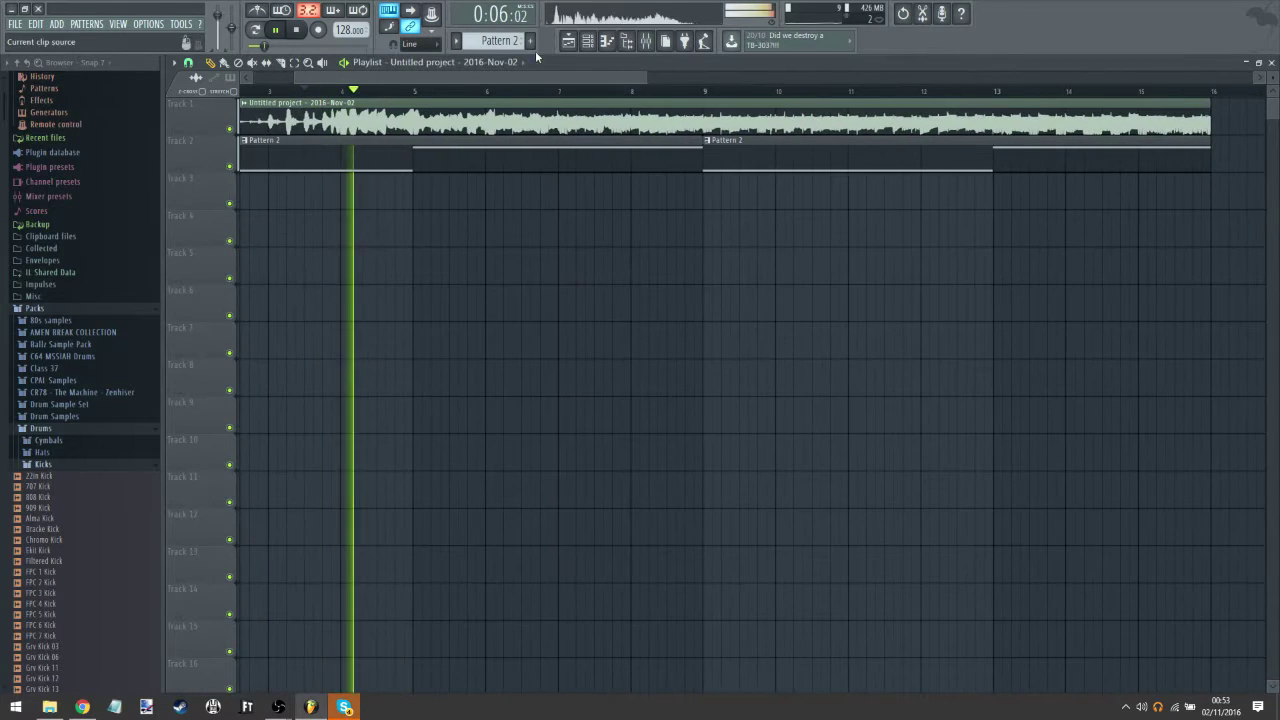
key("F9")
left_click(1140, 241)
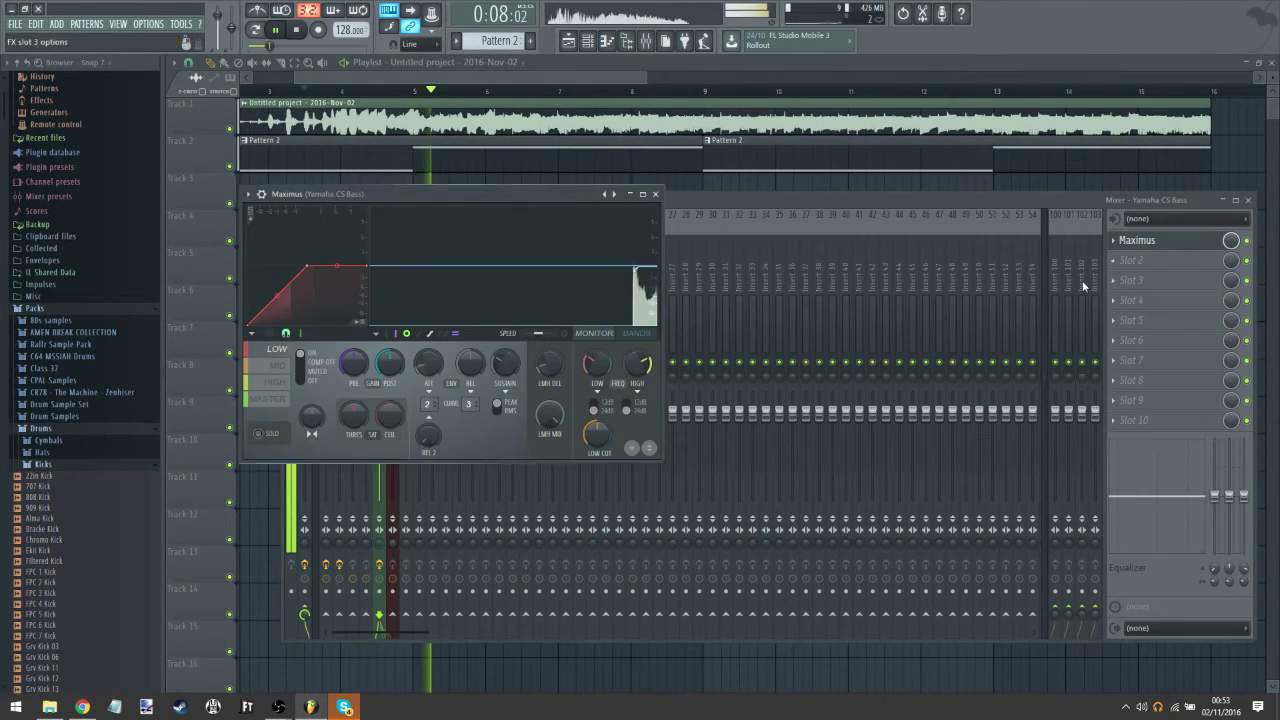
left_click(770, 202)
left_click_drag(336, 432, 339, 440)
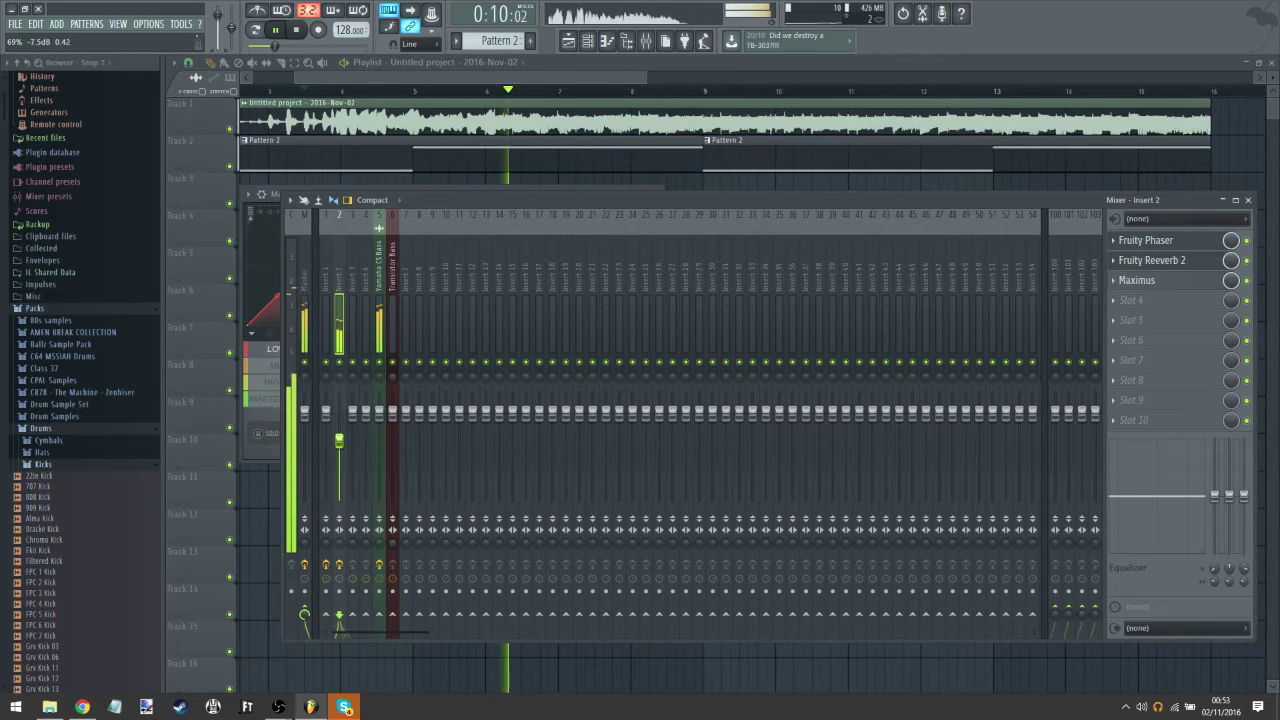
Step: Reopen Maximus on the Yamaha CS Bass track and adjust the tension of the master curve's first segment
left_click(379, 289)
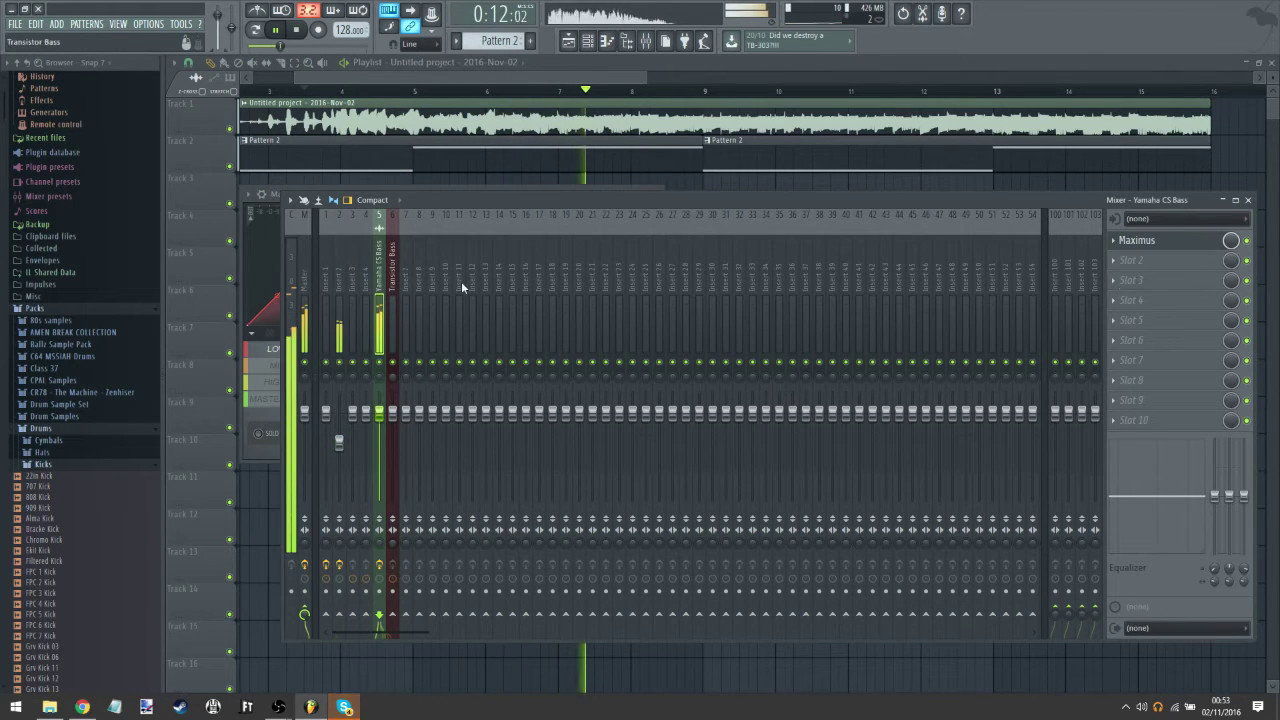
left_click(1140, 241)
left_click(282, 399)
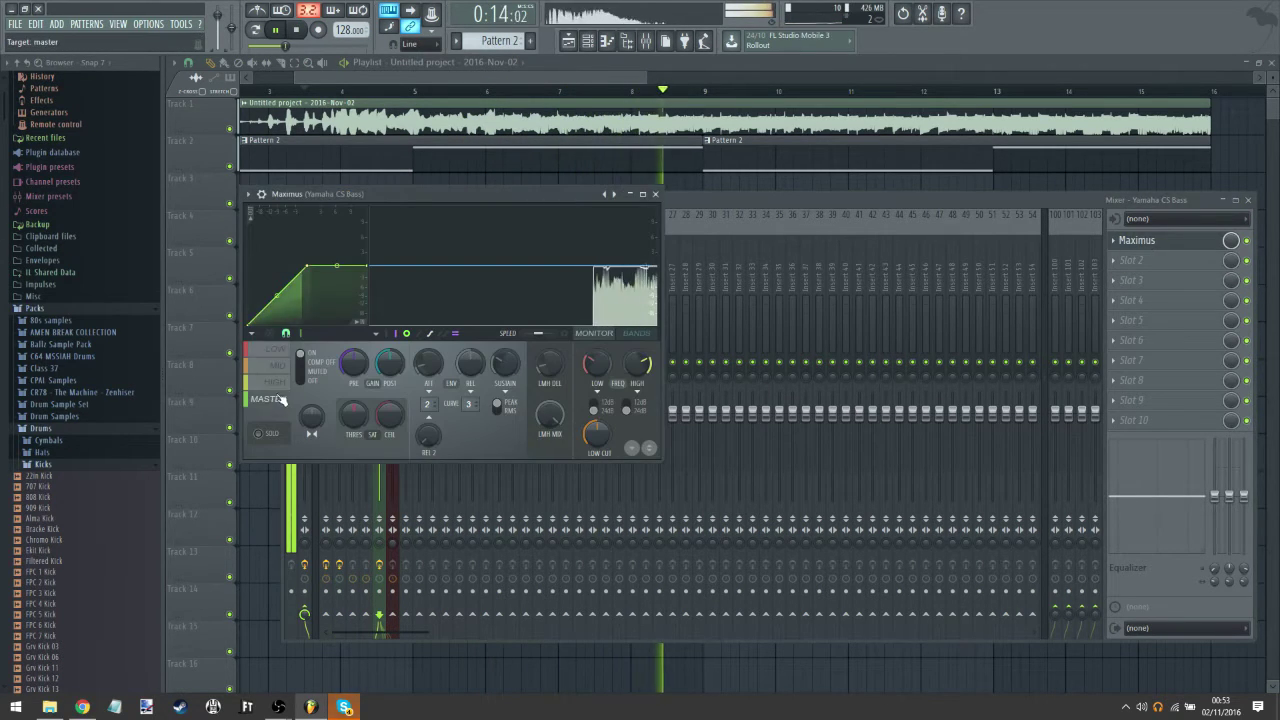
left_click_drag(277, 307, 277, 297)
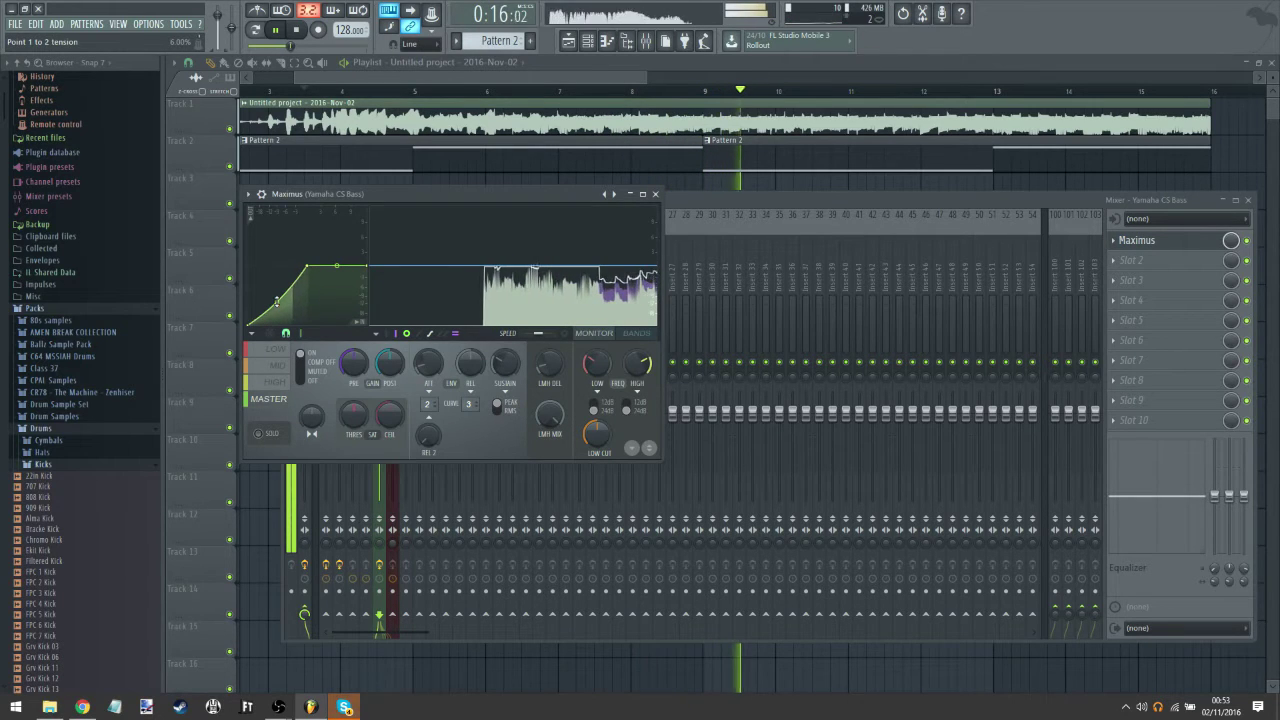
Step: Reshape the mid, high and low band curves in the Yamaha CS Bass Maximus
left_click(275, 366)
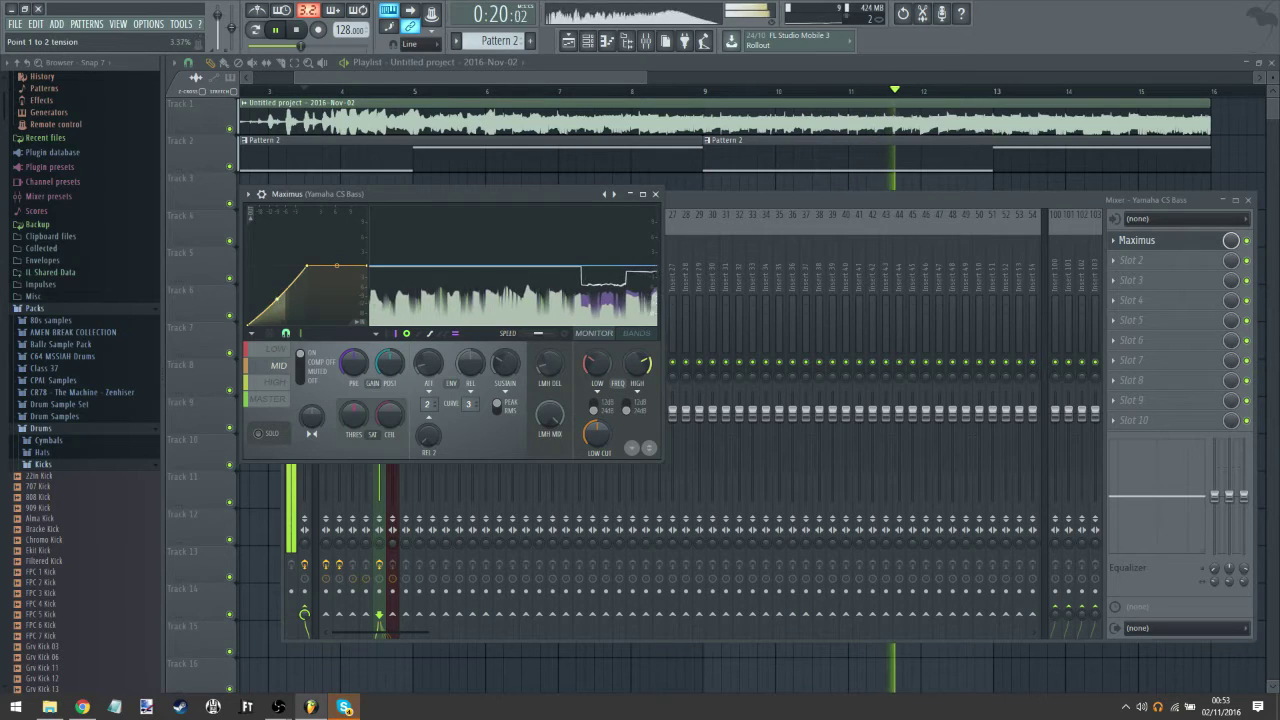
left_click(276, 382)
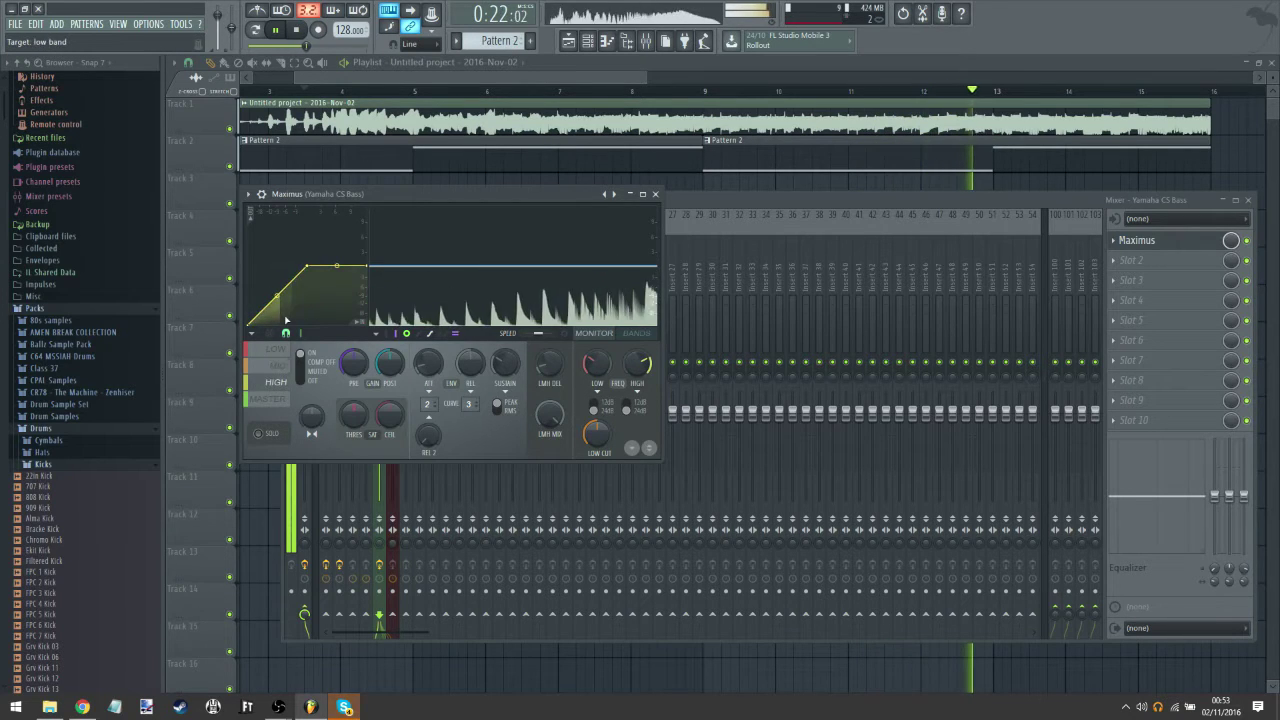
mouse_move(277, 312)
left_mouse_down()
mouse_move(277, 274)
mouse_move(277, 299)
left_mouse_up()
left_click(276, 349)
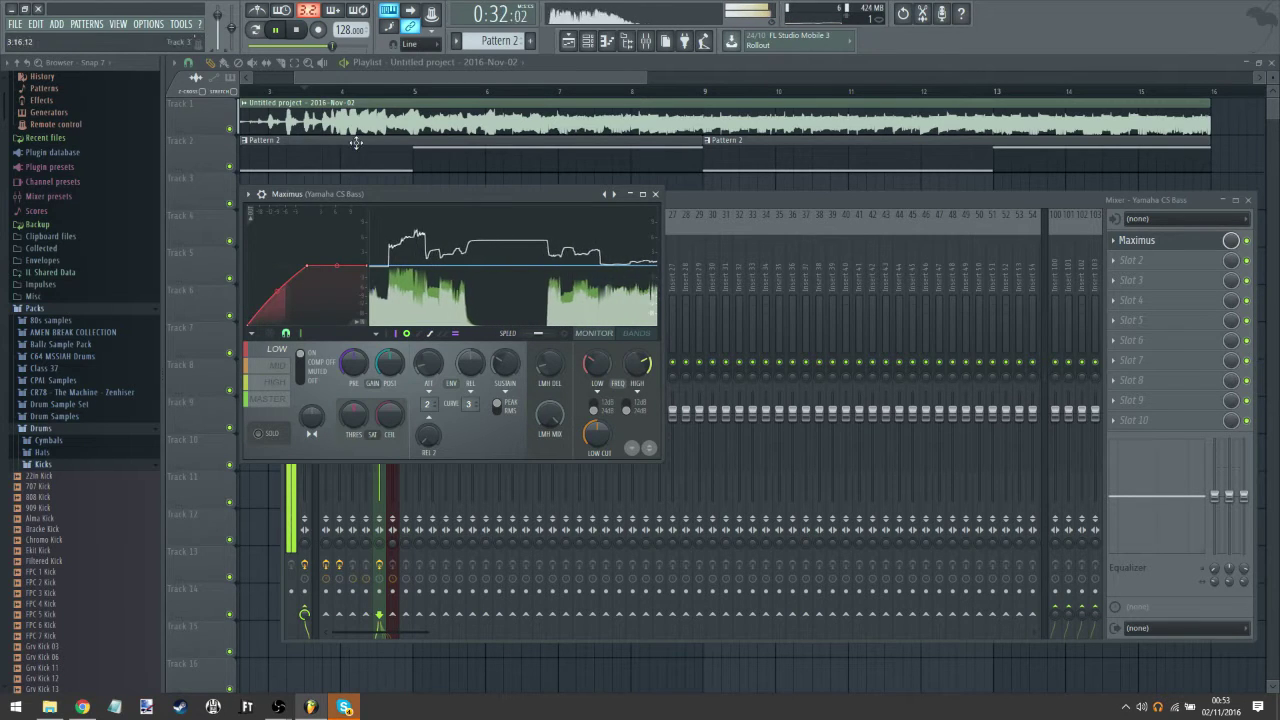
Step: Add Fruity Parametric EQ 2 to the second slot of Yamaha CS Bass and raise its fourth band, shifting it to a higher frequency
left_click(1116, 264)
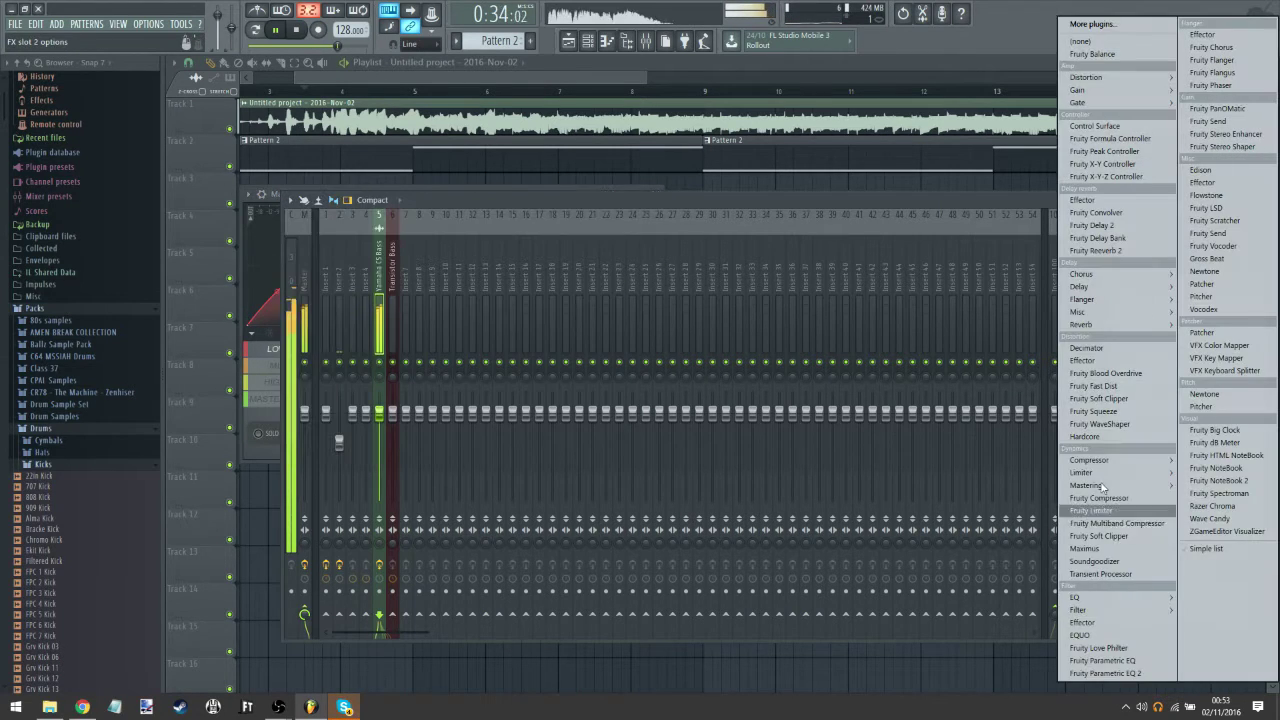
mouse_move(1126, 602)
left_click(1215, 623)
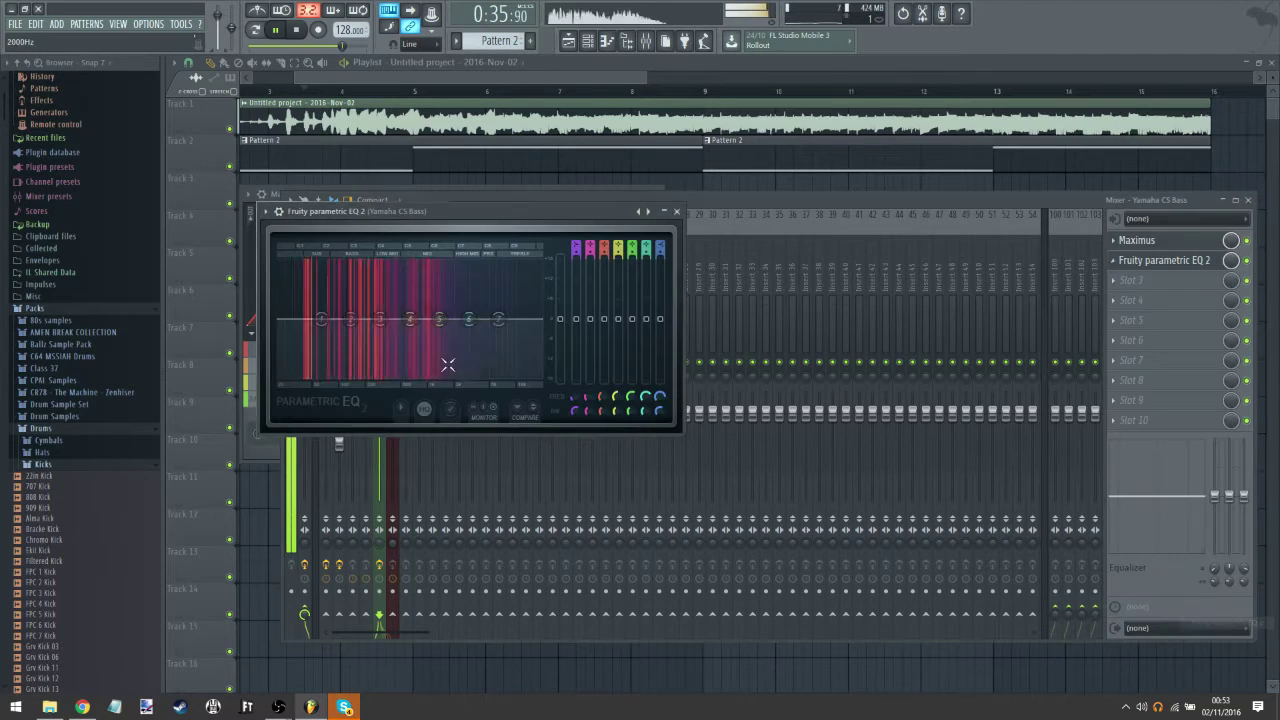
left_click_drag(408, 321, 441, 300)
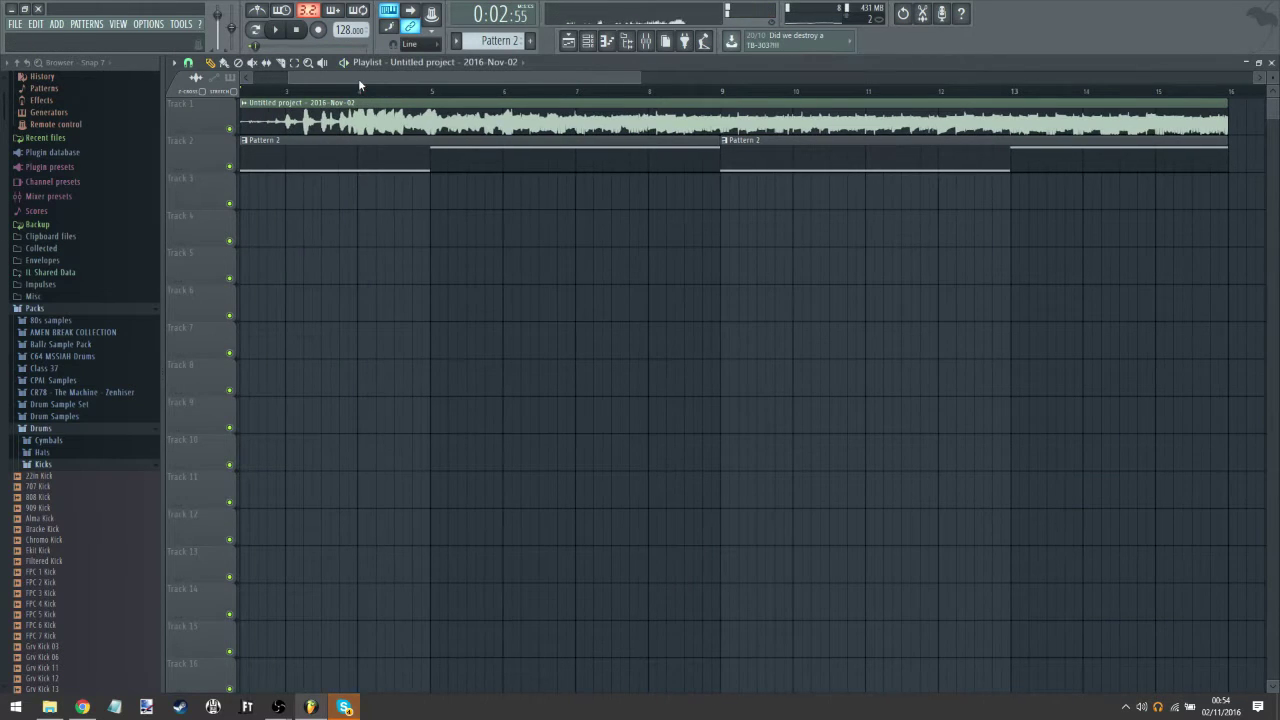
Step: Replace the Hat channel in the channel rack with the PULS_1_1 synth
left_click_drag(358, 78, 305, 78)
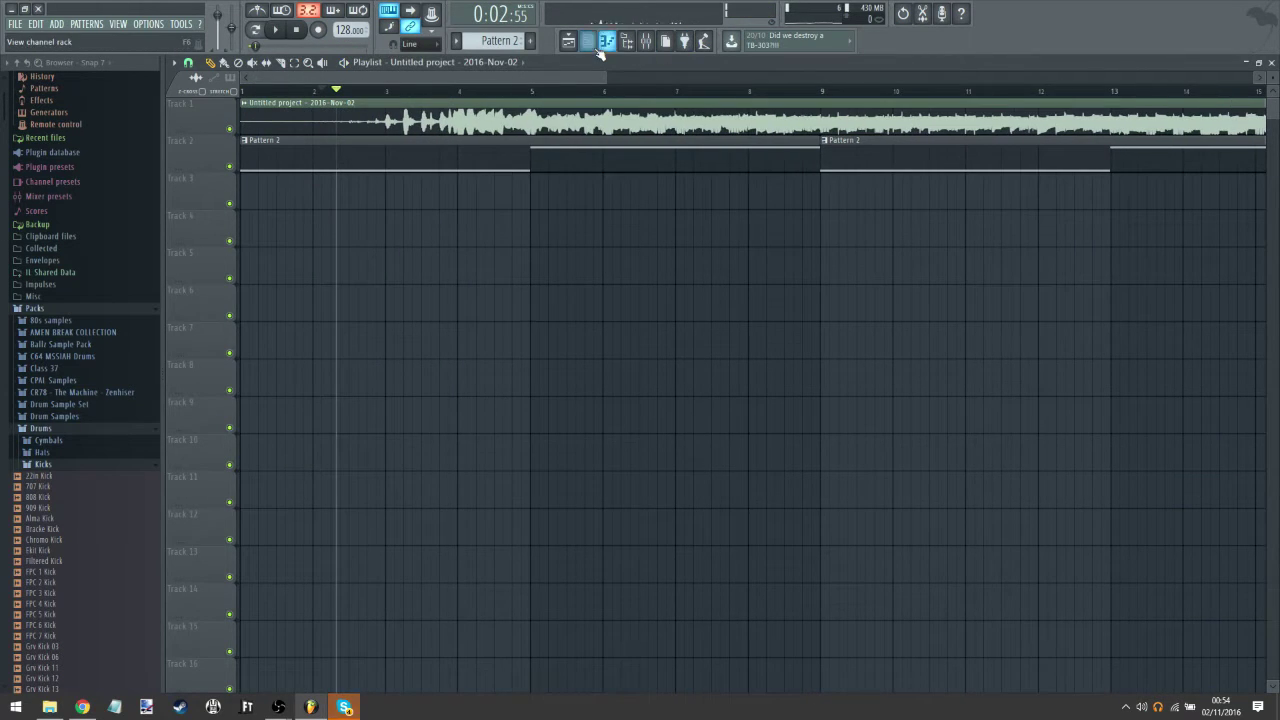
left_click(590, 40)
right_click(483, 176)
mouse_move(565, 279)
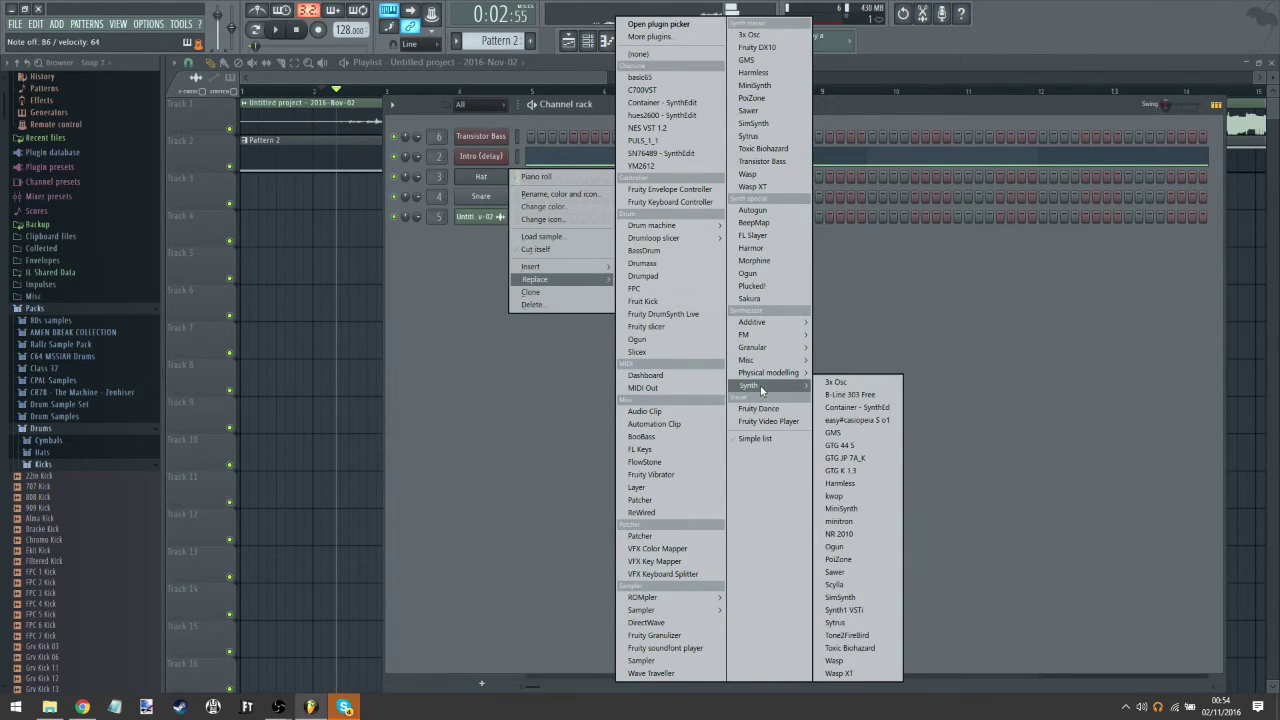
left_click(691, 140)
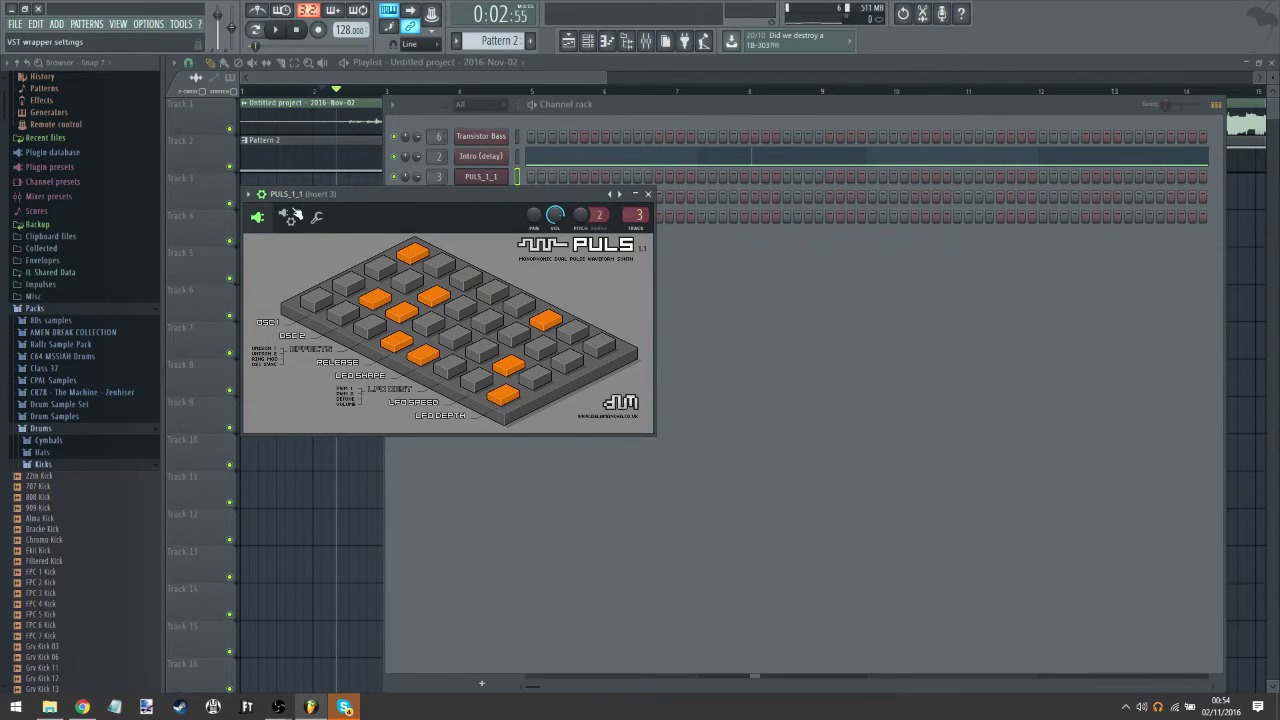
Step: In a new Pattern 3, enter four-bar D#3 and F#3 notes for the PULS_1_1 channel starting at bar 1
left_click(317, 217)
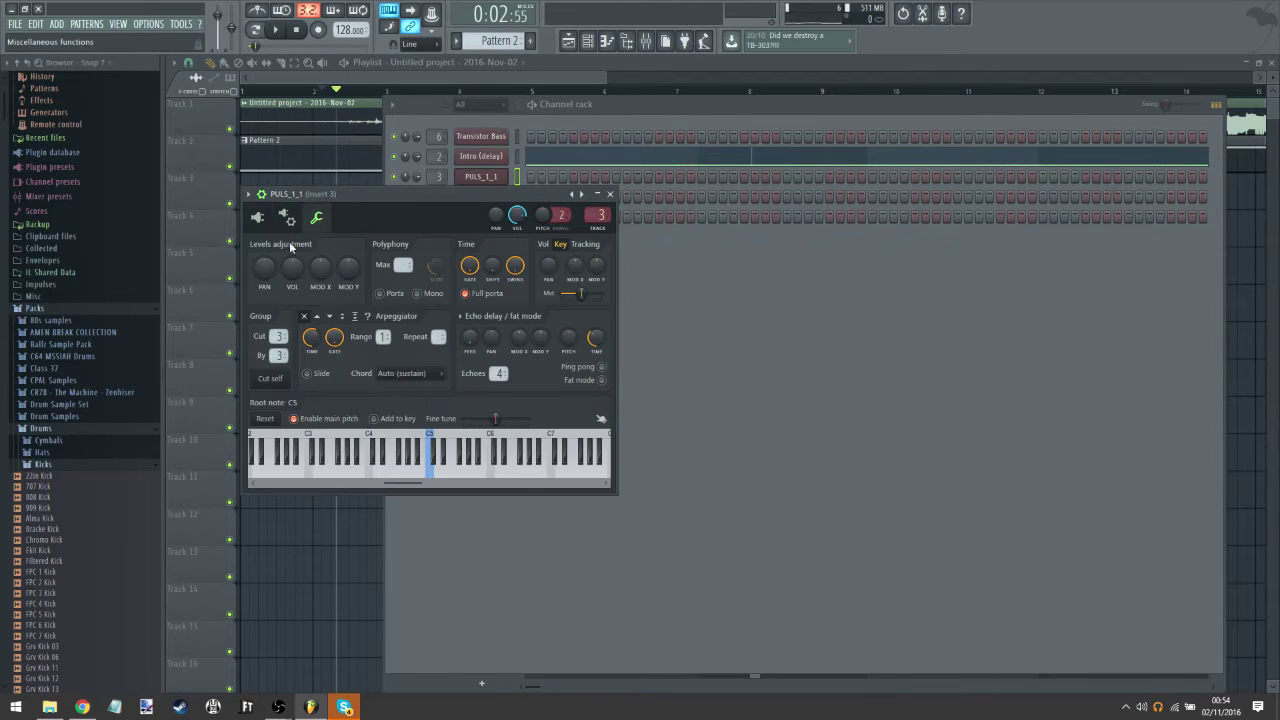
left_click(607, 42)
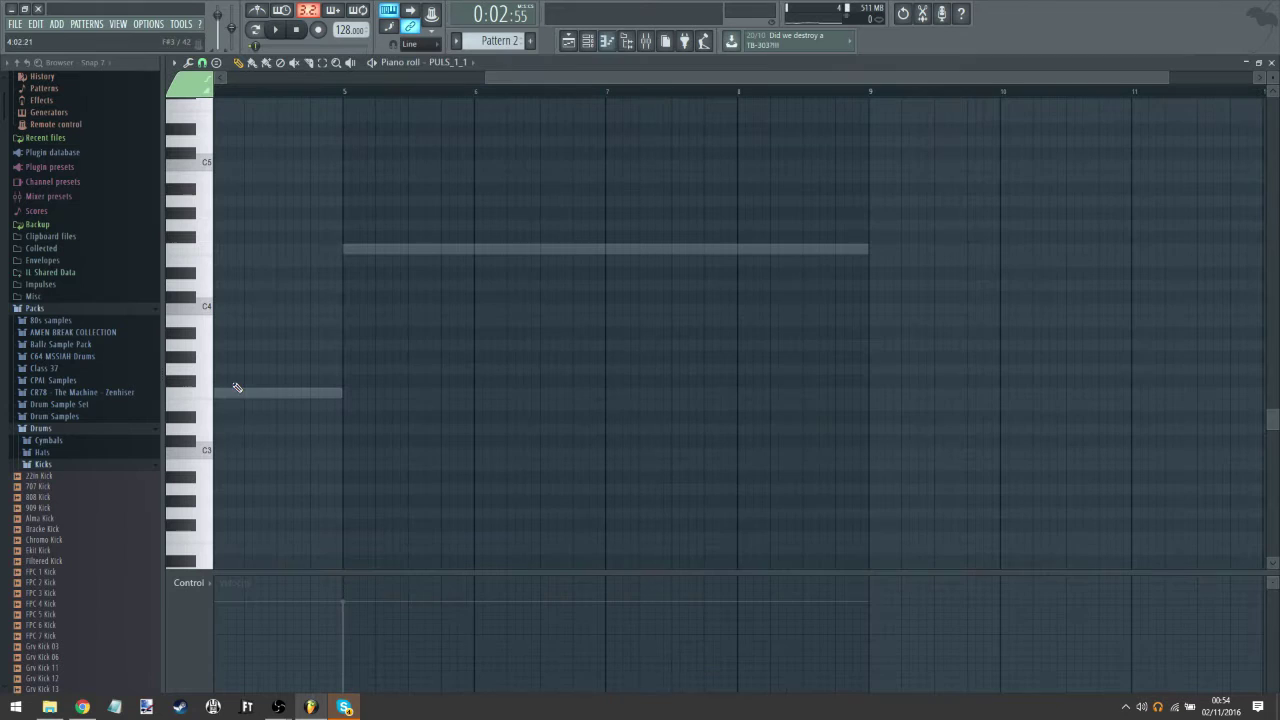
left_click(531, 40)
left_click(525, 78)
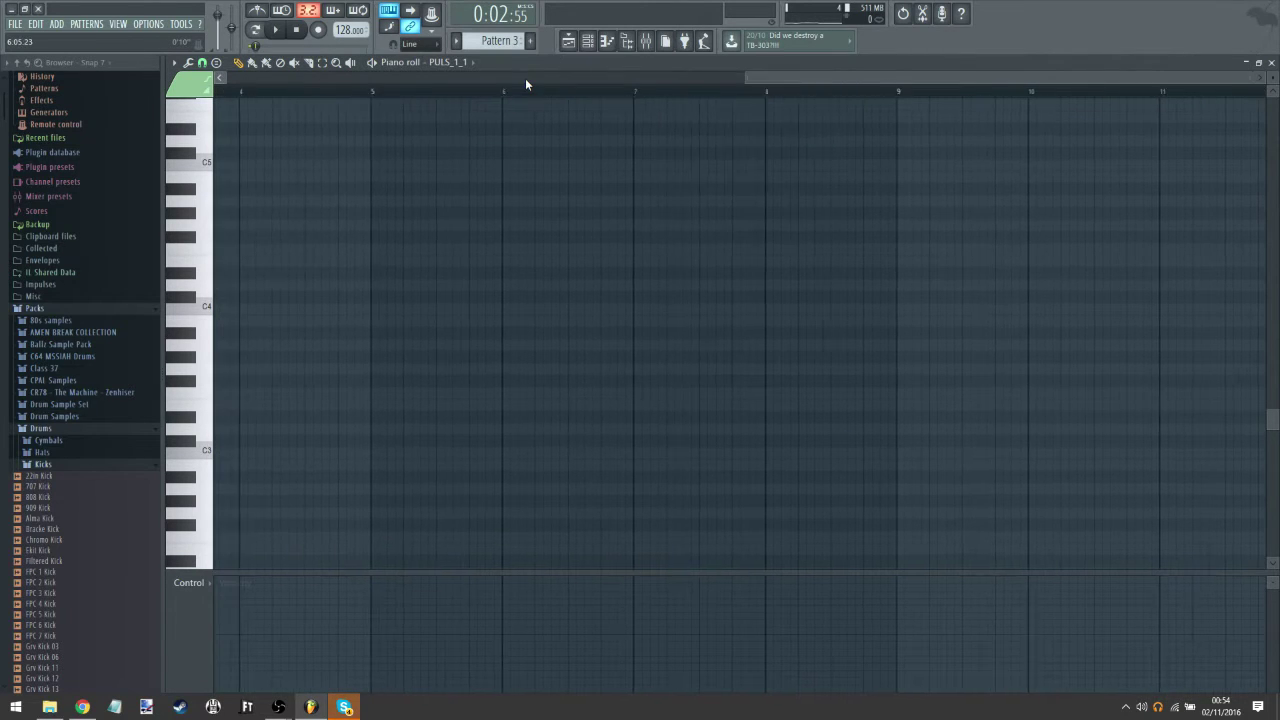
left_click_drag(722, 84, 117, 115)
left_click(218, 430)
left_click_drag(205, 443, 192, 423)
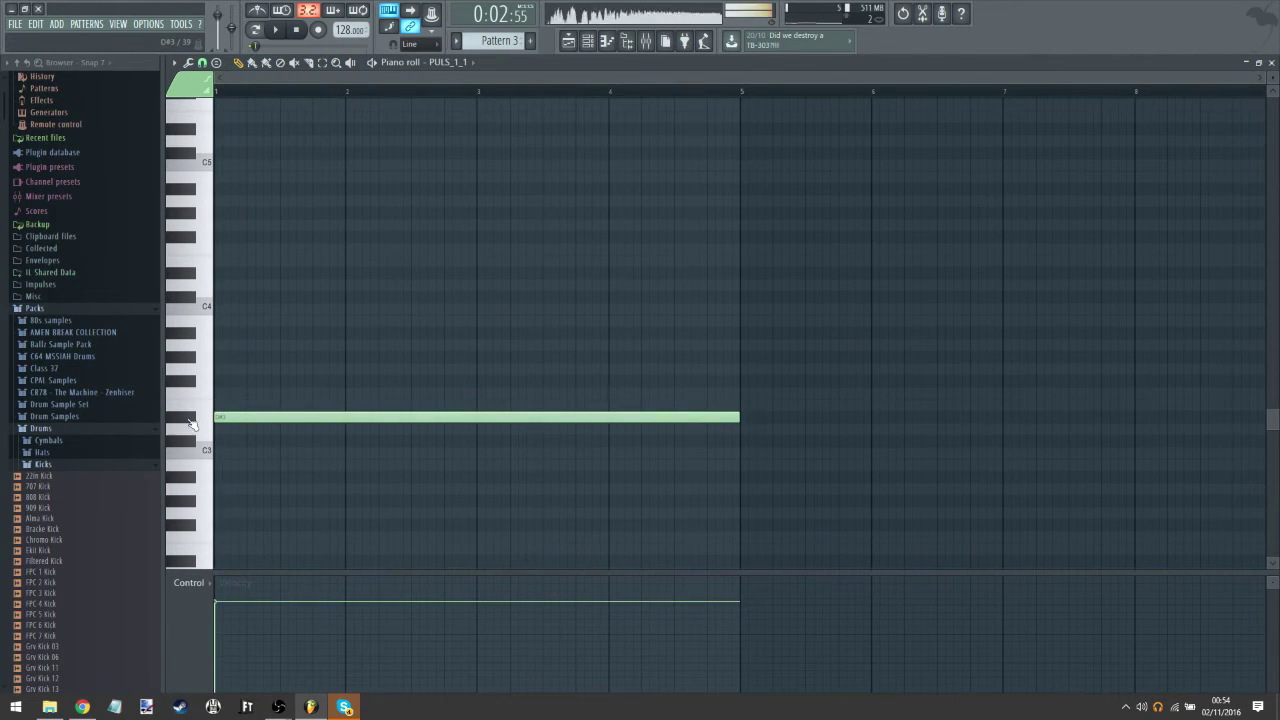
left_click(222, 381)
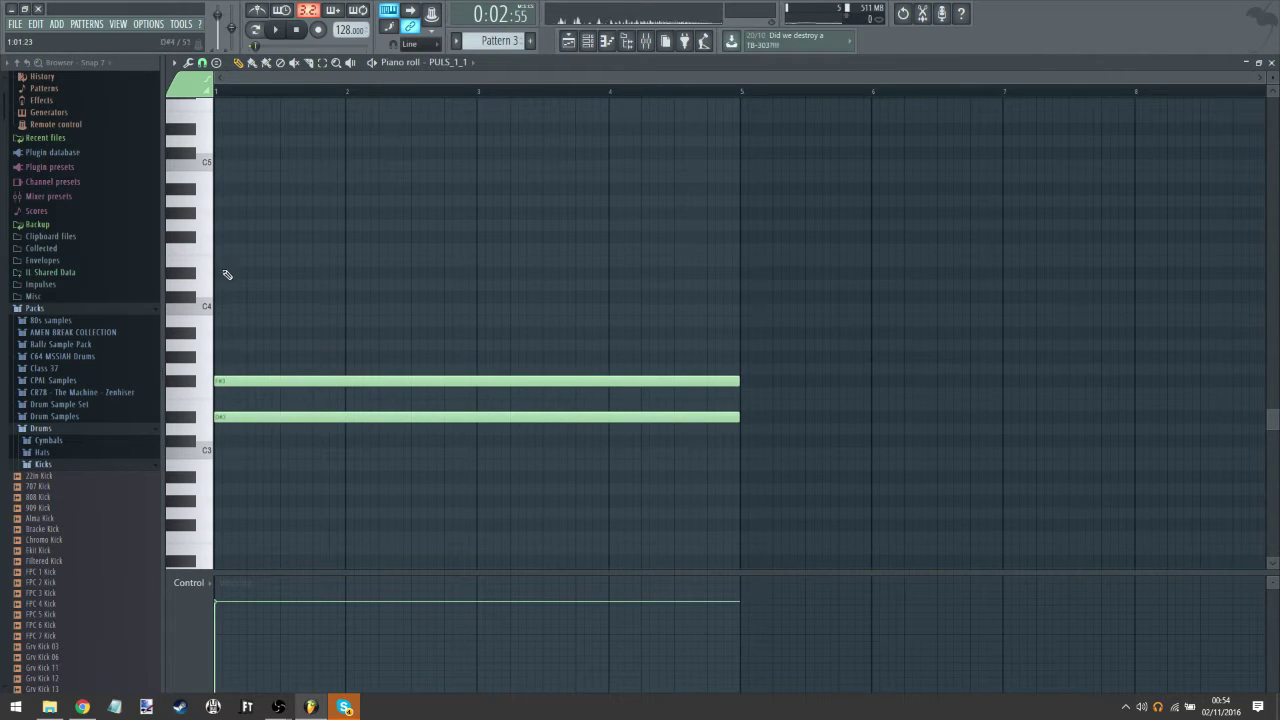
Step: Audition Pattern 3 in pattern mode and set the PULS_1_1 arpeggiator direction to up
left_click(279, 36)
key("space")
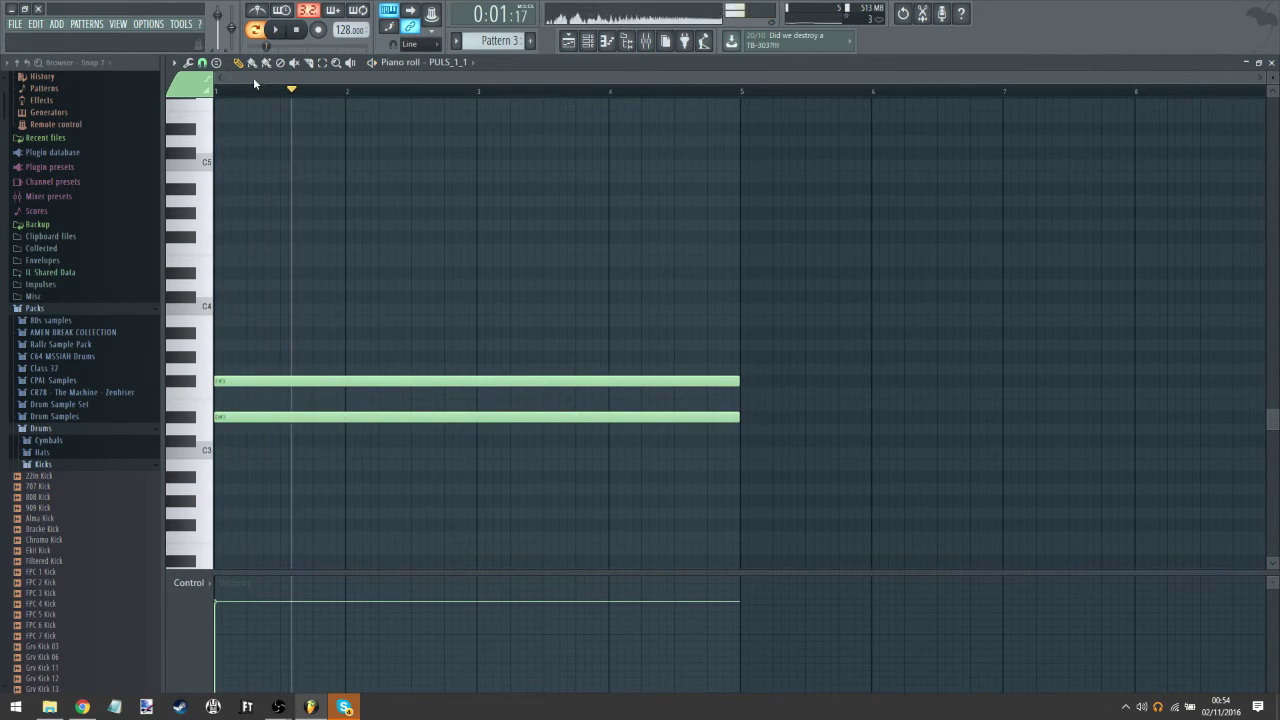
left_click(588, 41)
left_click(471, 177)
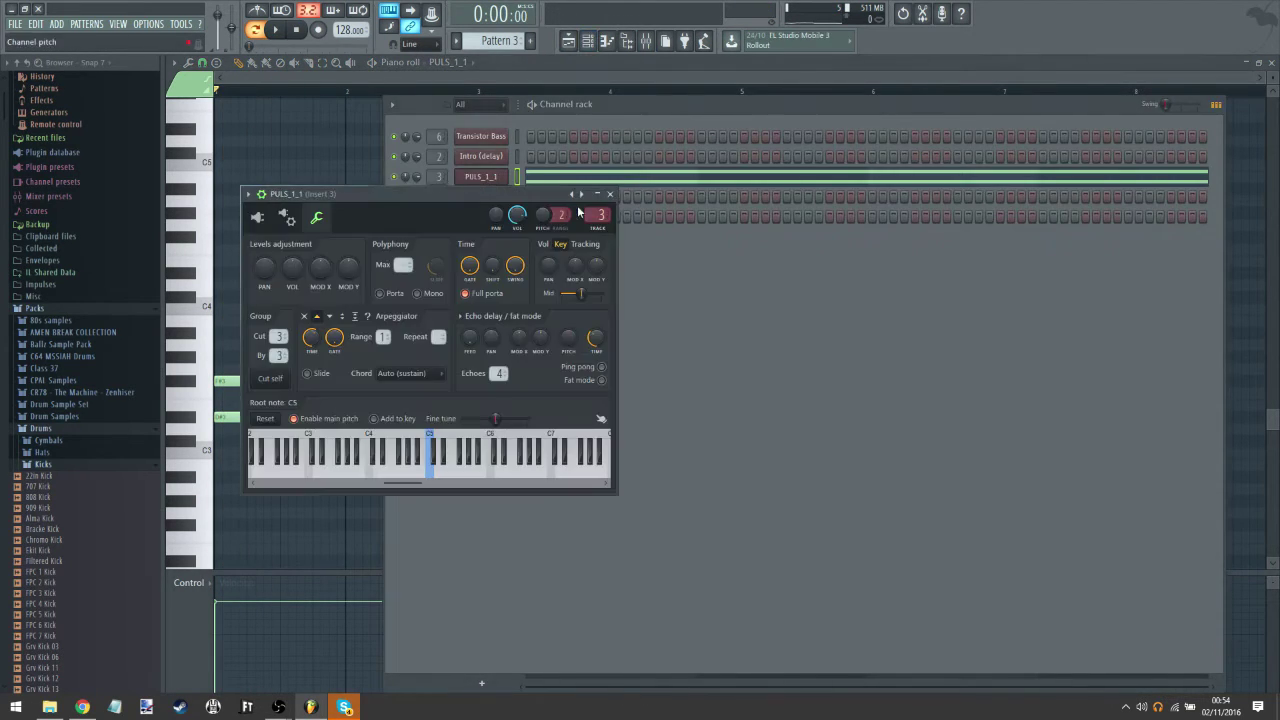
Step: Lower mixer track Insert 3 to about 69% (-7.4 dB) and play Pattern 3 in the piano roll
left_click(646, 41)
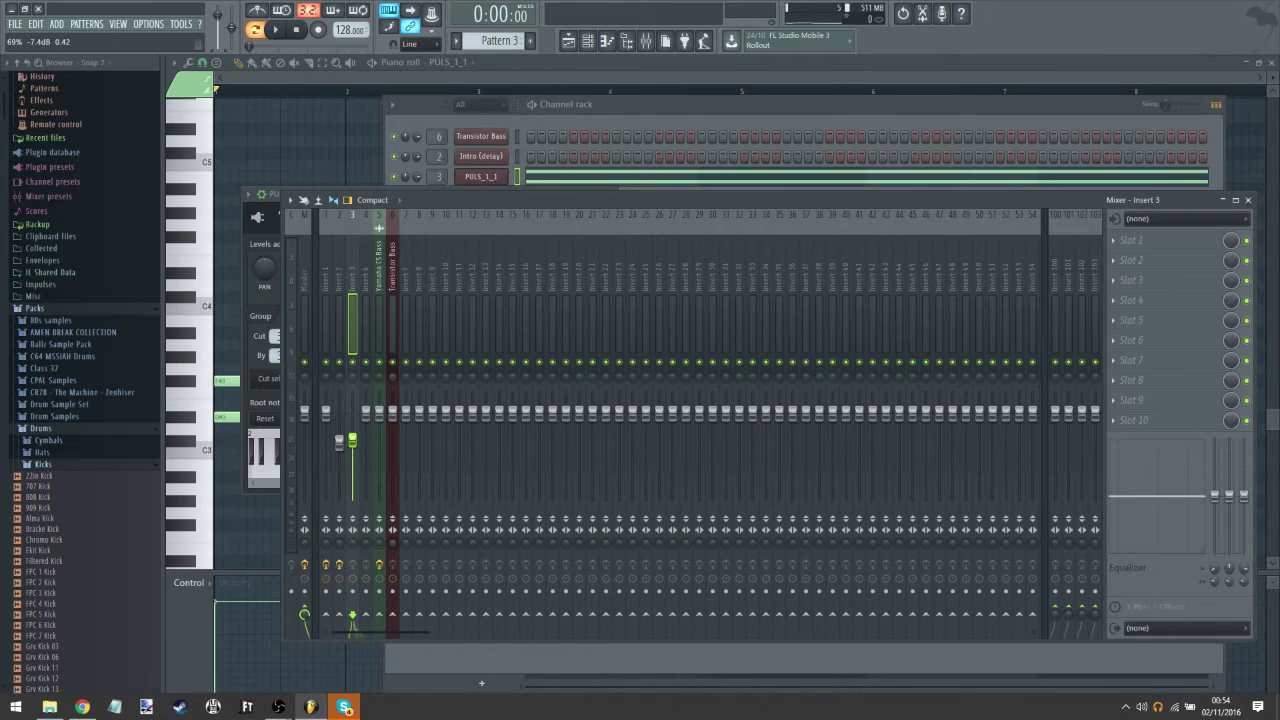
left_click(277, 33)
left_click(268, 76)
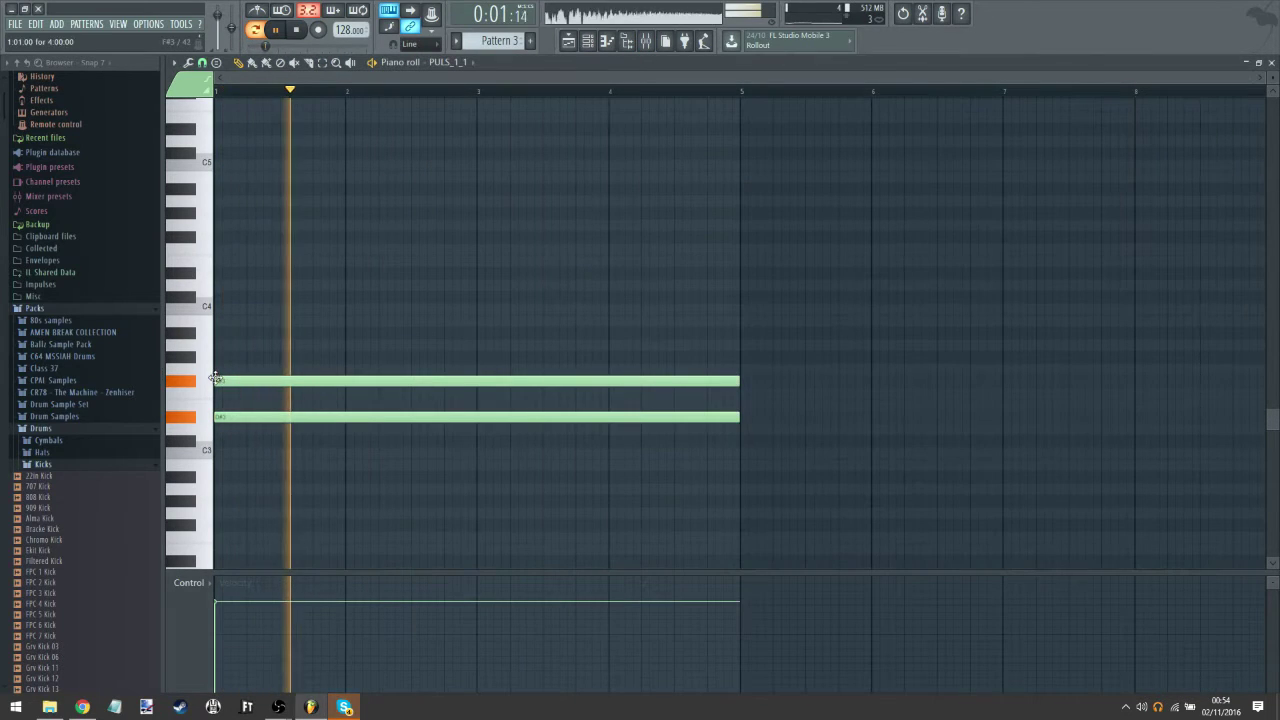
Step: Transpose both PULS notes up to F4 and G#4, and clear the note selection
key("ctrl+a")
left_click_drag(234, 420, 223, 249)
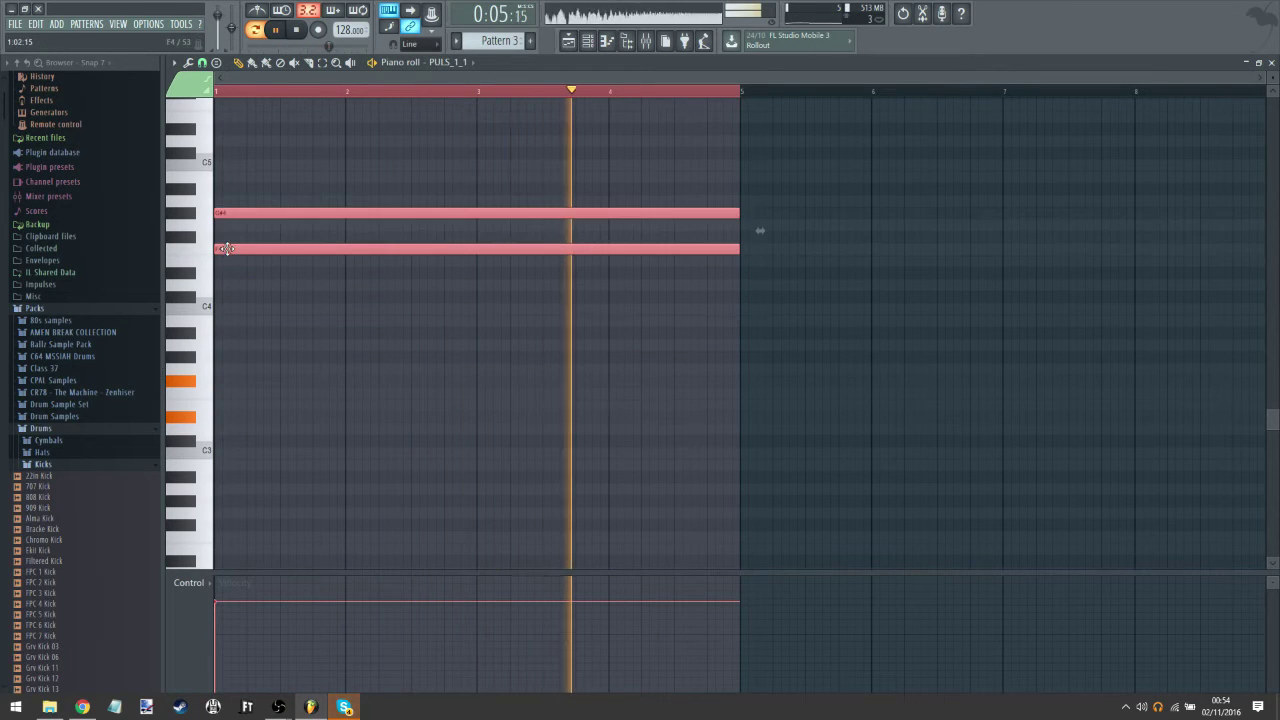
left_click(322, 63)
left_click(318, 106)
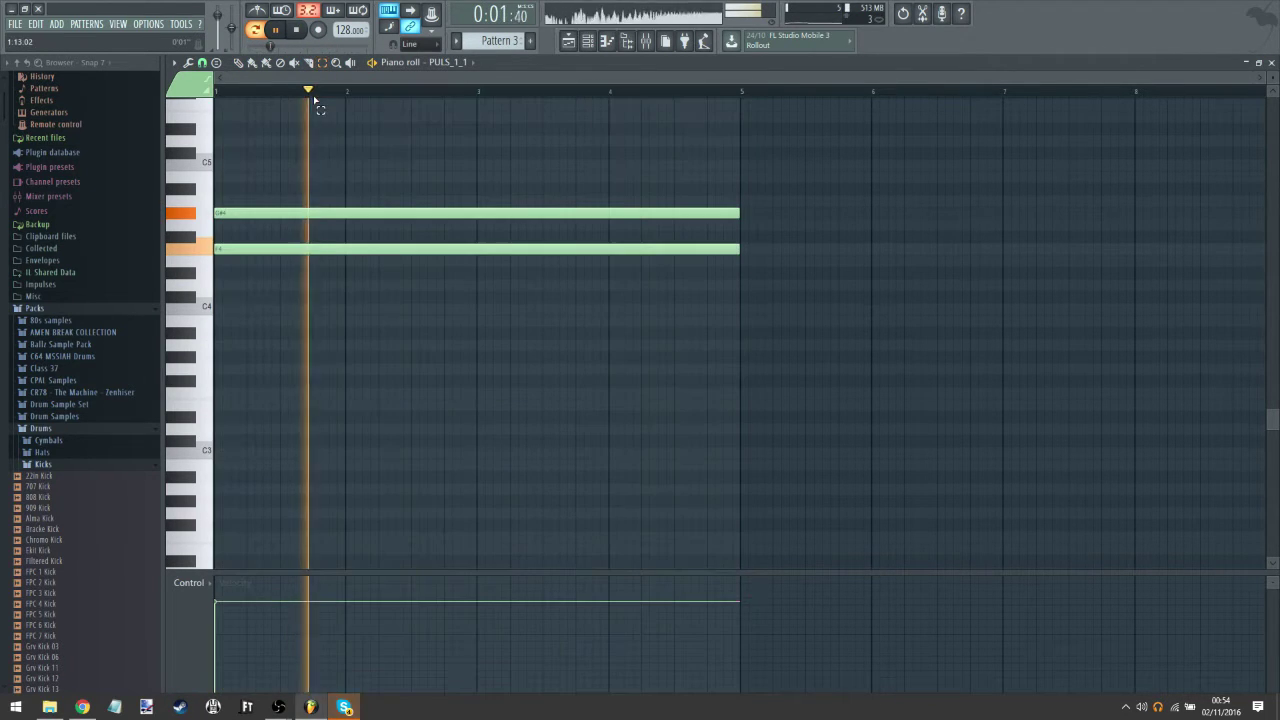
left_click(239, 65)
Step: Set the PULS_1_1 arpeggiator range to 2 and adjust its time and gate
left_click(605, 42)
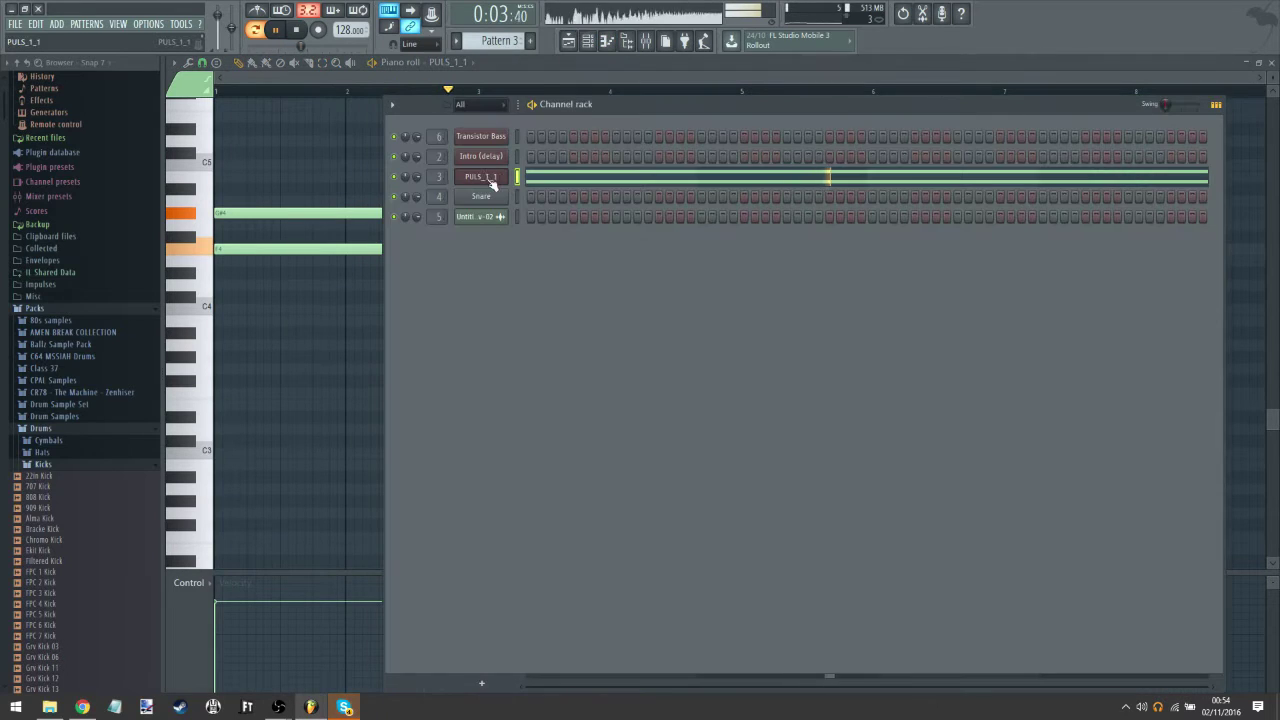
left_click(489, 181)
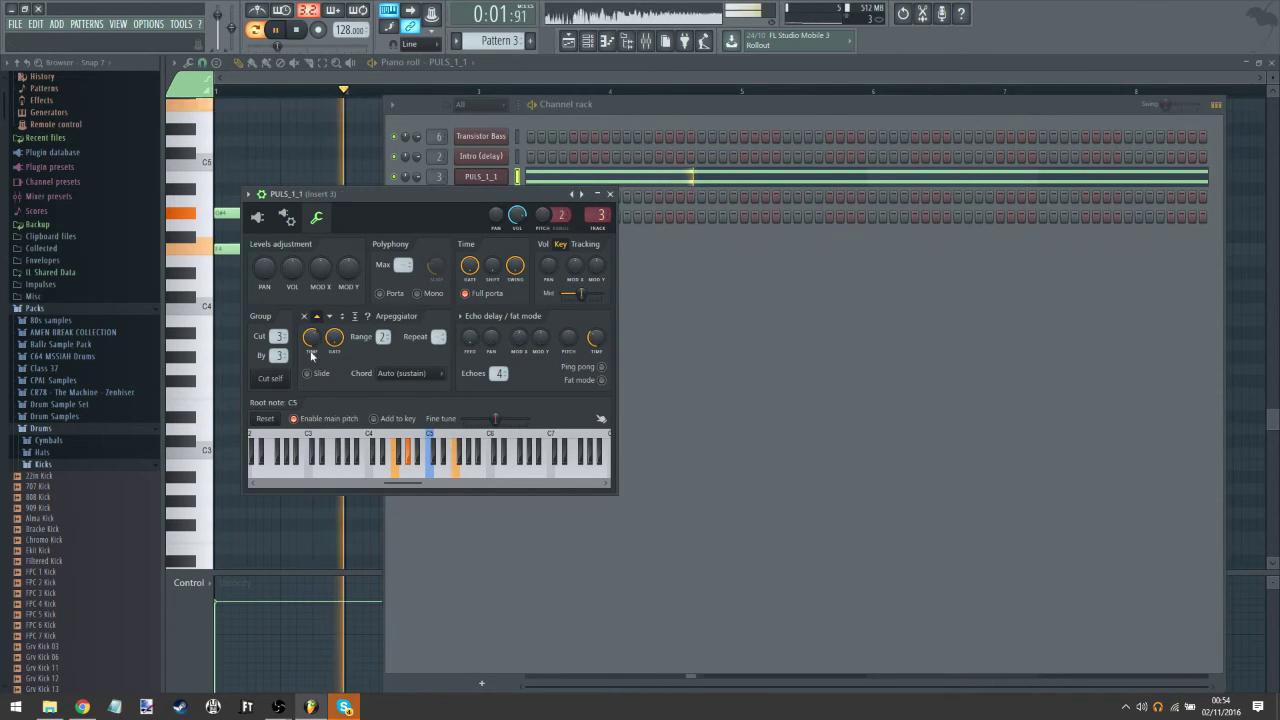
left_click_drag(311, 341, 311, 362)
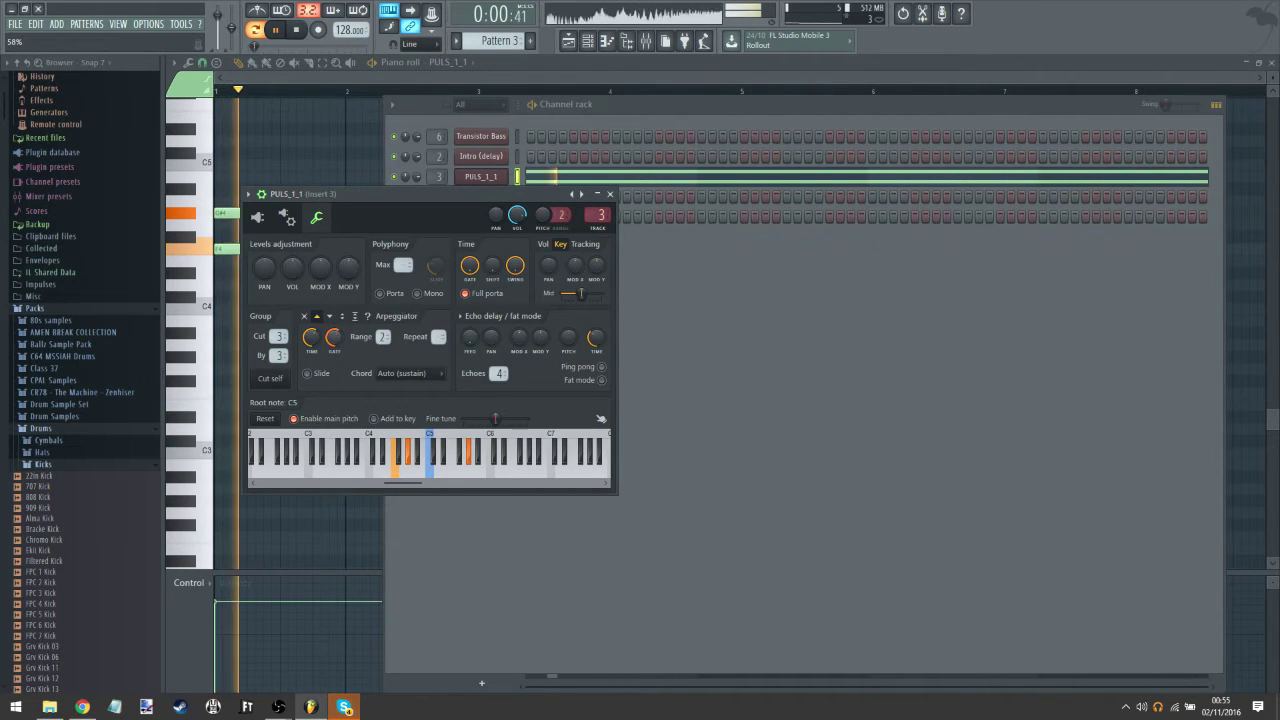
Step: Switch off the lit OSC1 and OSC2 settings and the third effect in PULS, keeping the second effect on
left_click(262, 221)
left_click(384, 301)
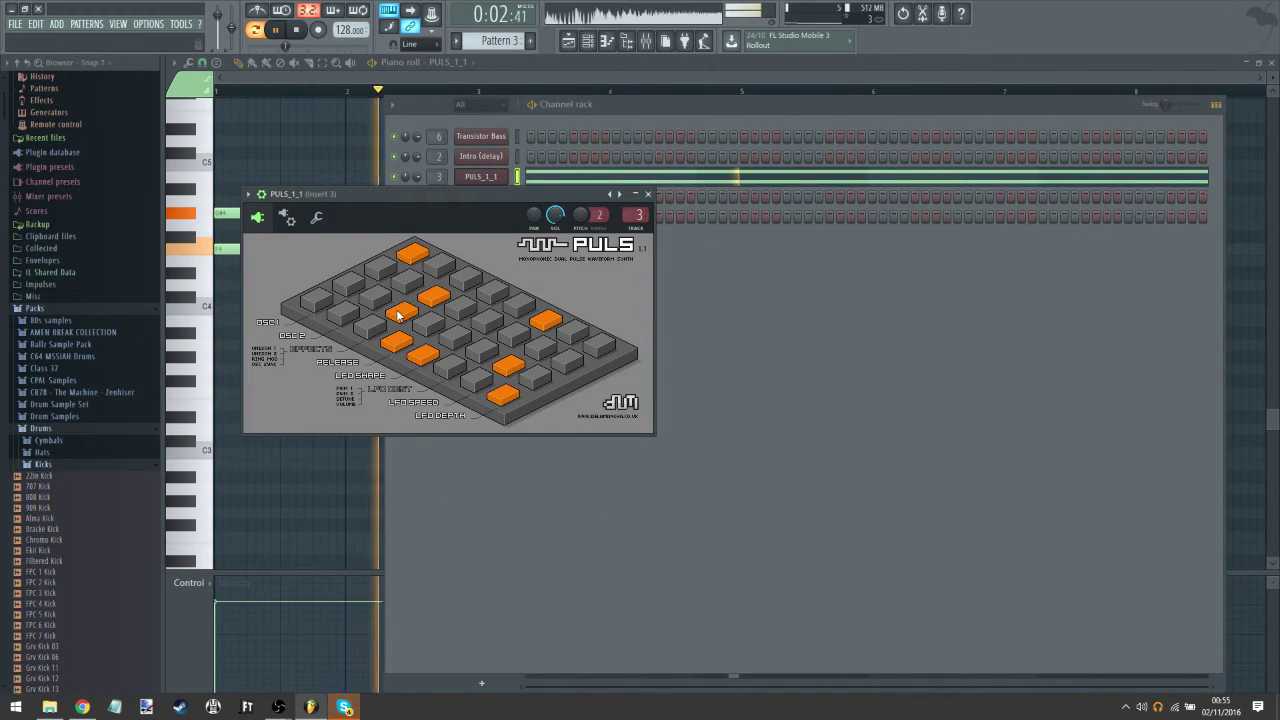
left_click(400, 312)
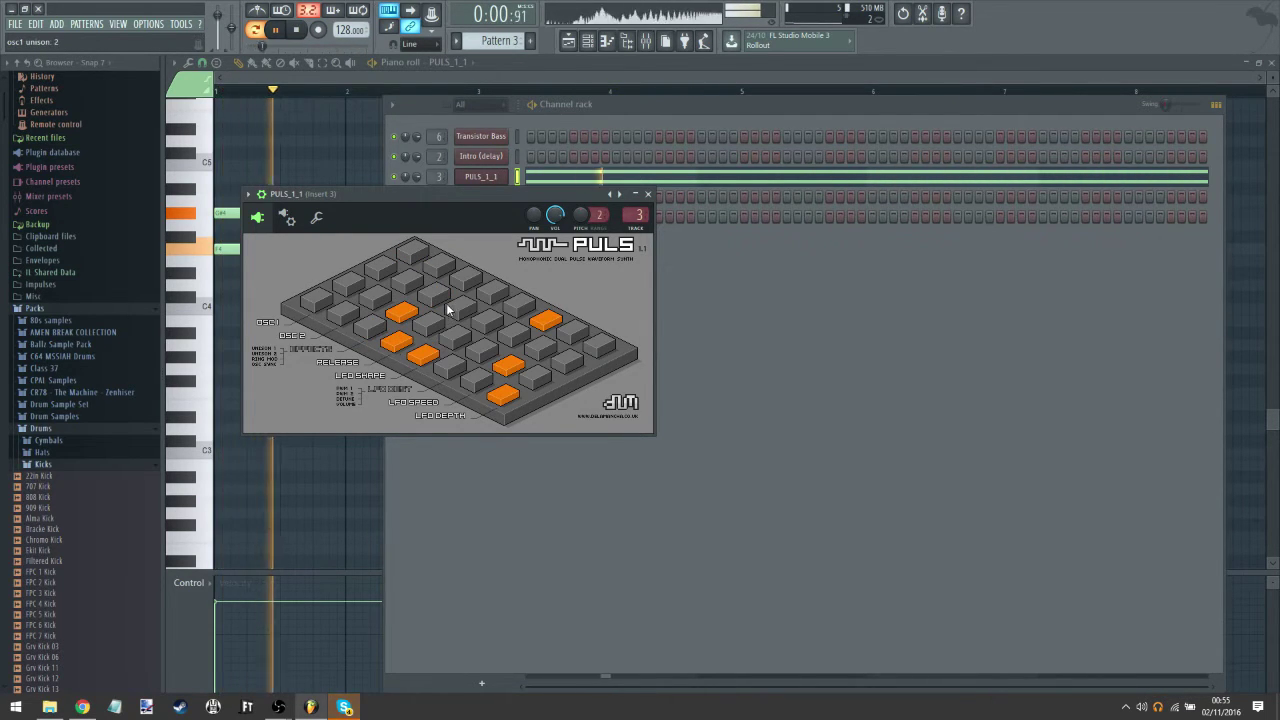
Step: Try adding C#4 and D#4 notes to the Pattern 3 chord, and delete D#4 and F4
left_click(293, 117)
left_click(222, 297)
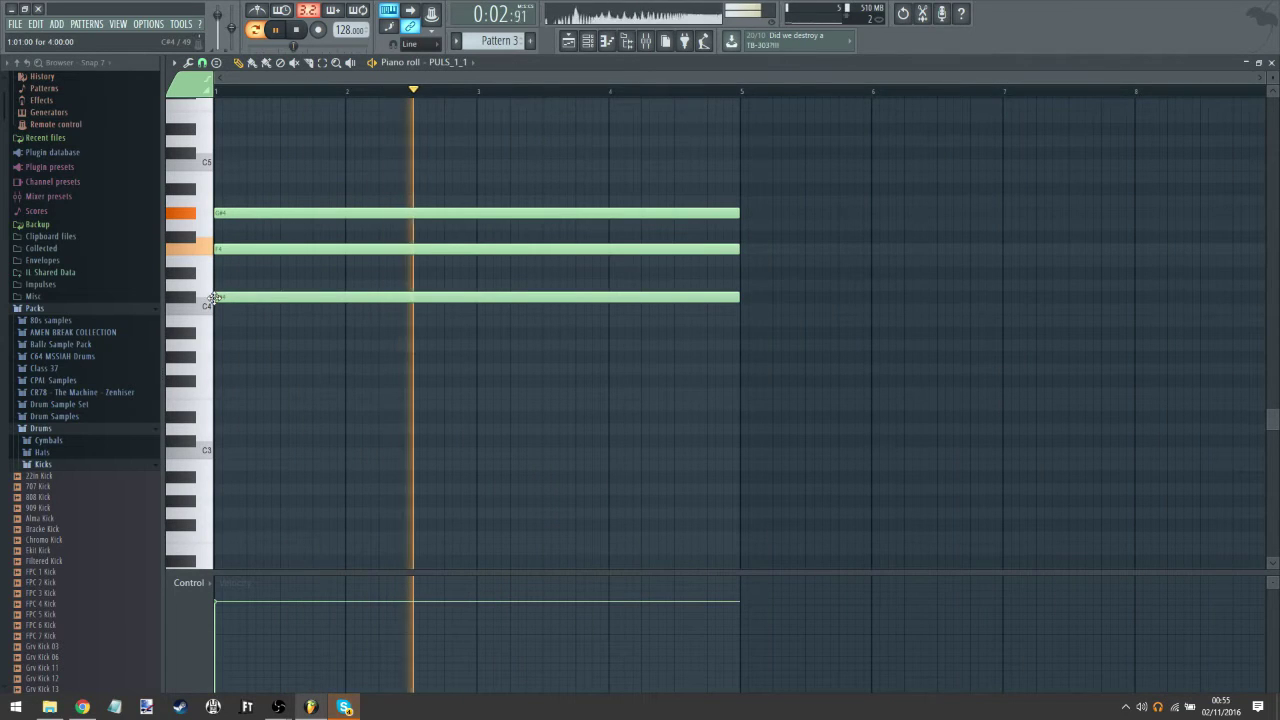
left_click(222, 261)
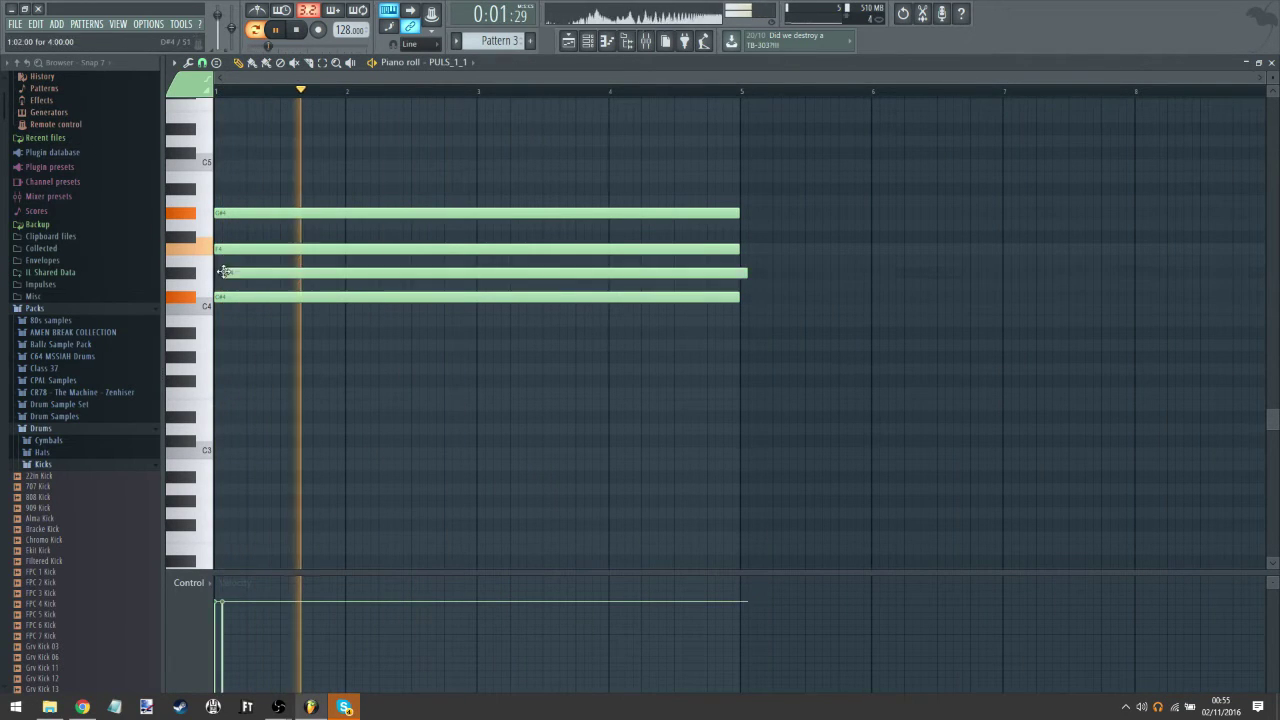
left_click(241, 92)
right_click(236, 249)
right_click(234, 261)
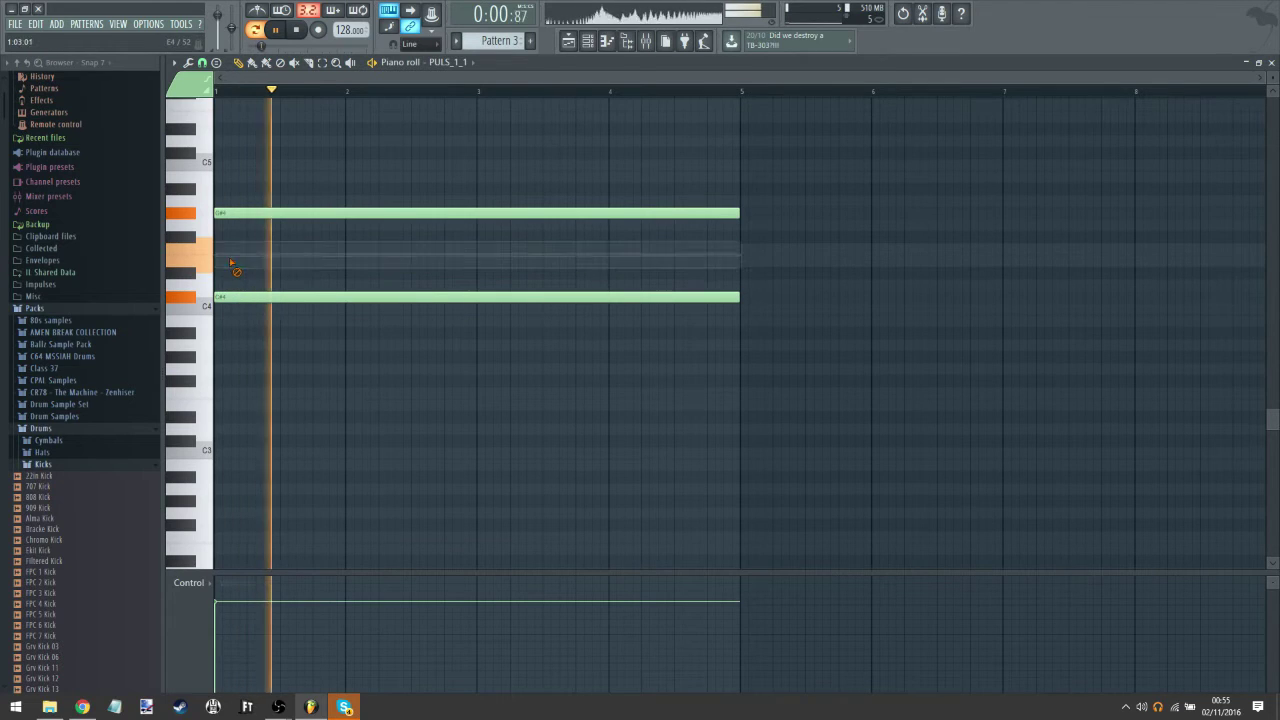
Step: Add four-bar F4 and F#4 notes, replace C#4 with C#5, and audition the chord from the start
left_click(218, 249)
left_click(219, 237)
left_click(235, 91)
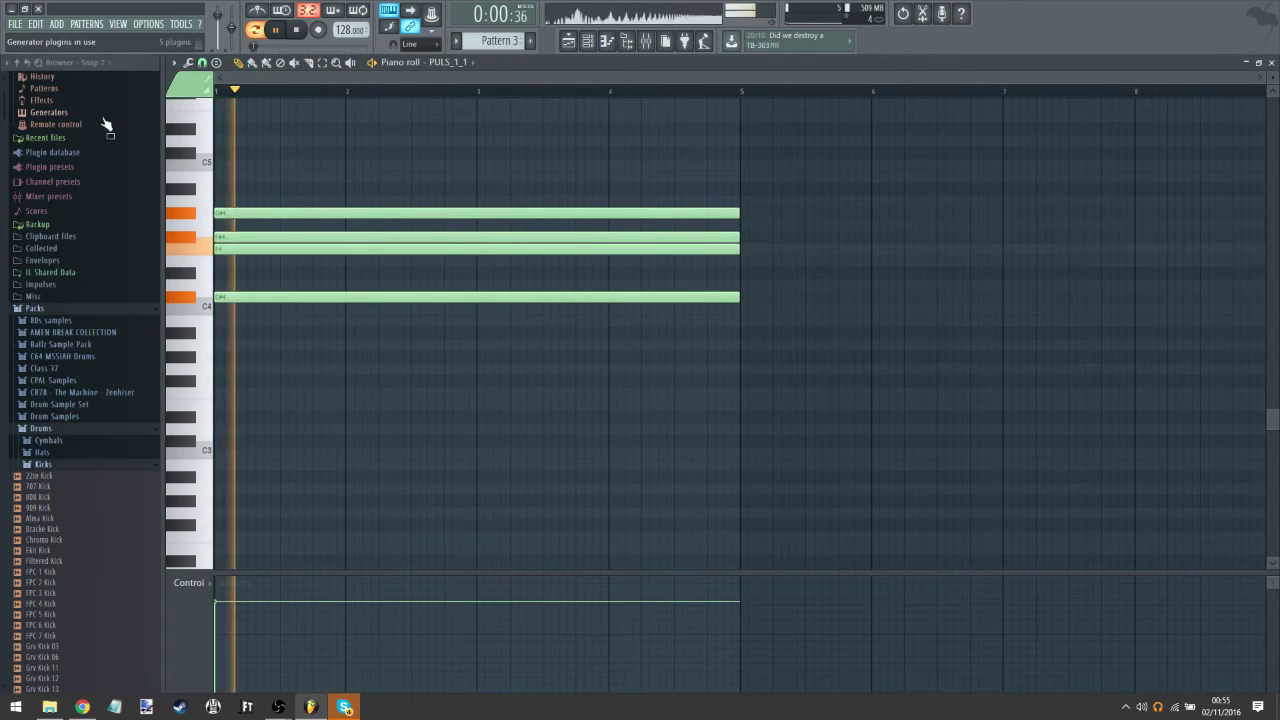
right_click(235, 299)
left_click(224, 153)
key("ctrl+a")
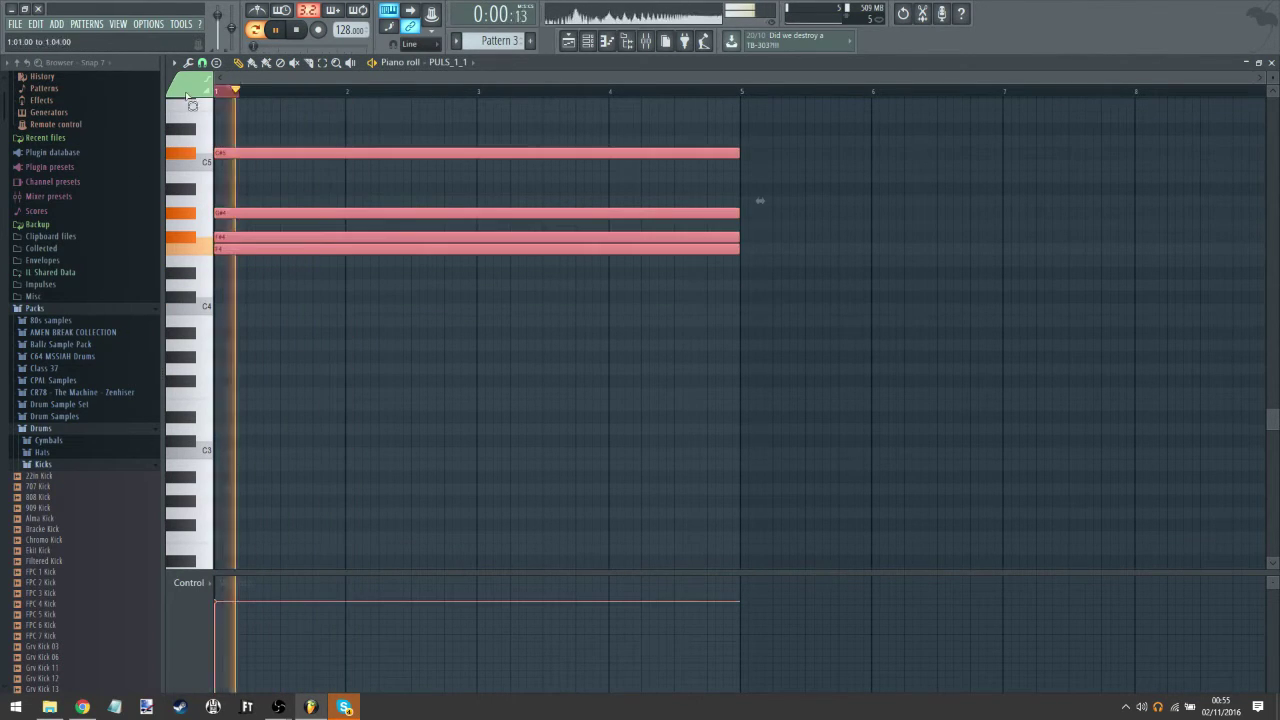
left_click(237, 92)
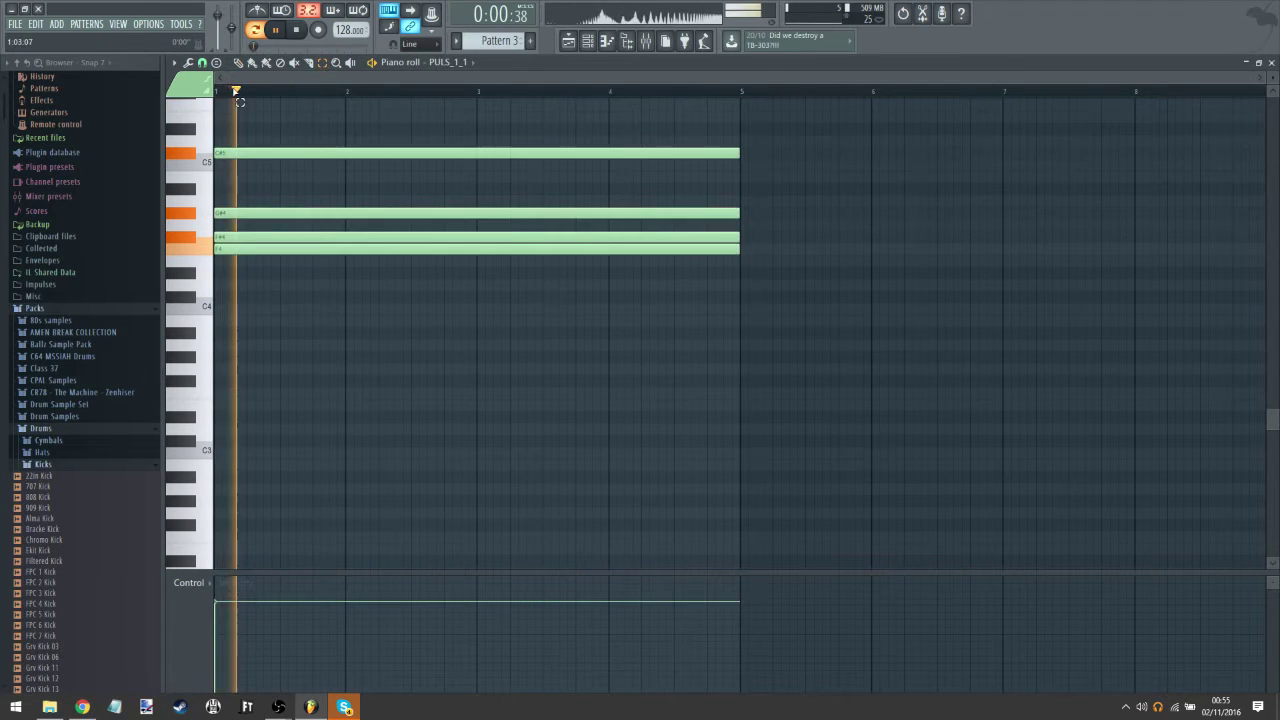
left_click(239, 92)
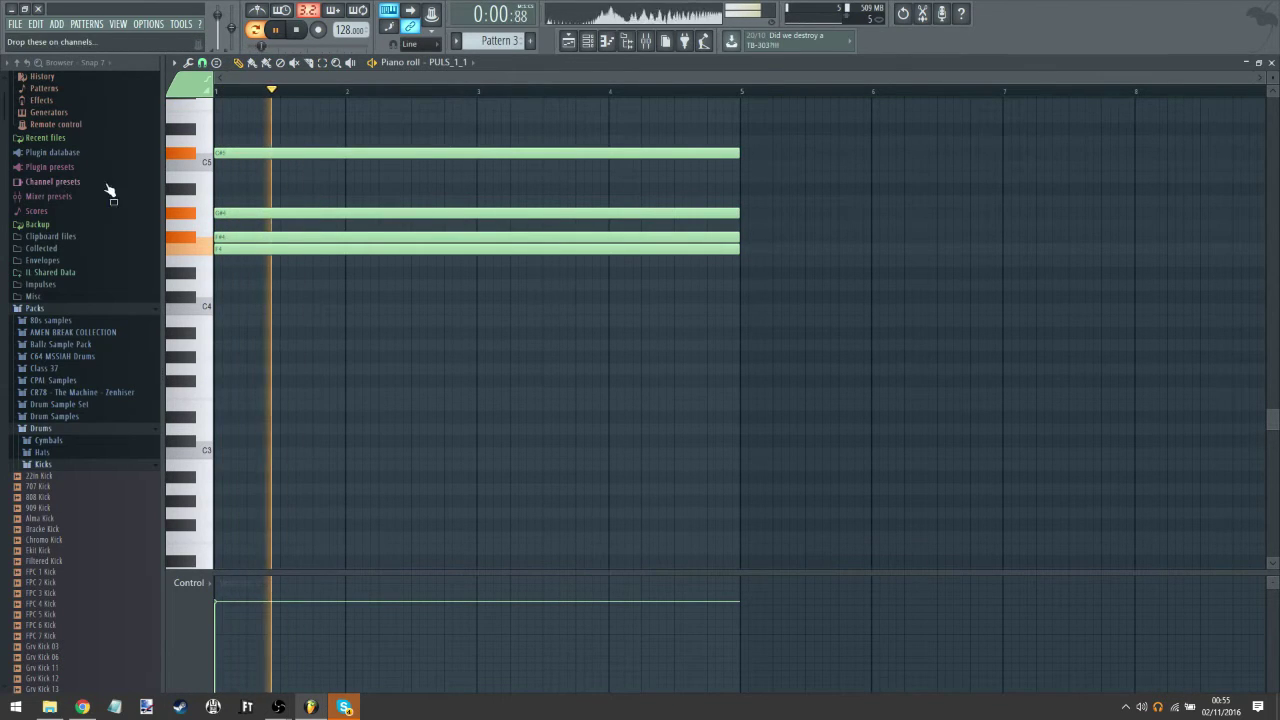
Step: Re-enter the C#5 note with a C5 note directly below it, both aligned to bar 1, and replay the pattern
right_click(250, 155)
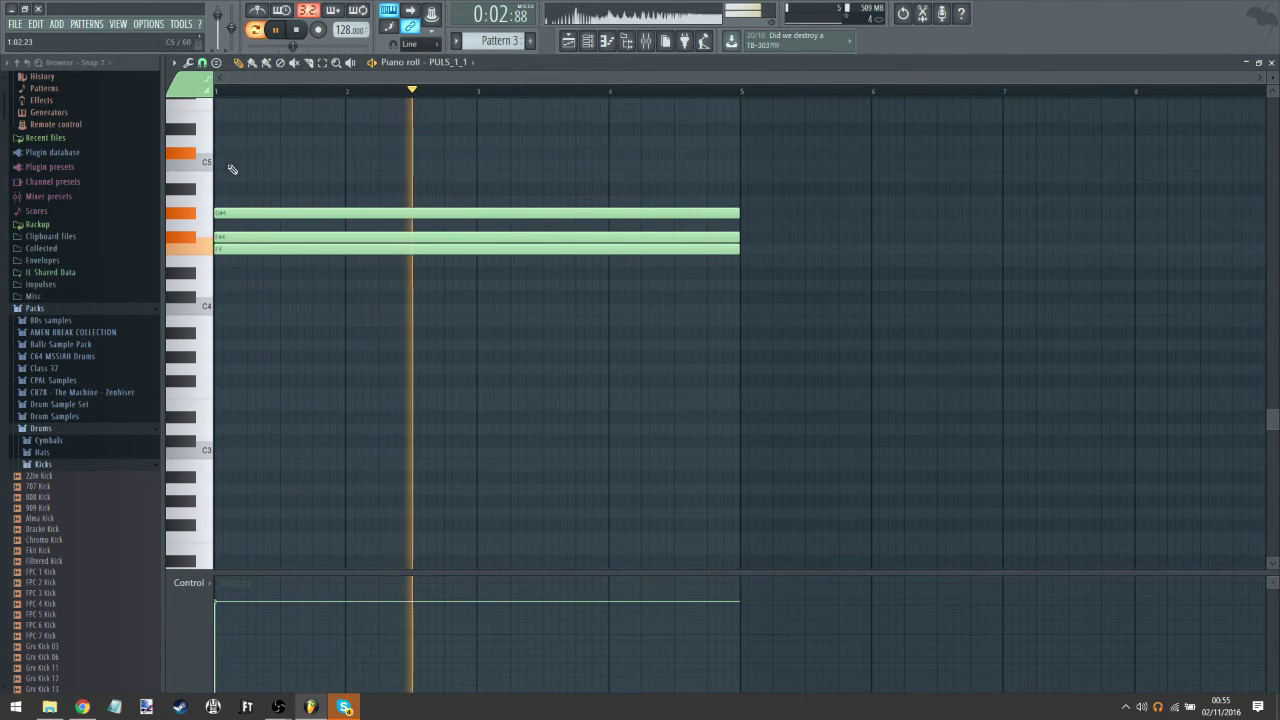
left_click(229, 165)
left_click(224, 153)
left_click_drag(232, 153, 224, 153)
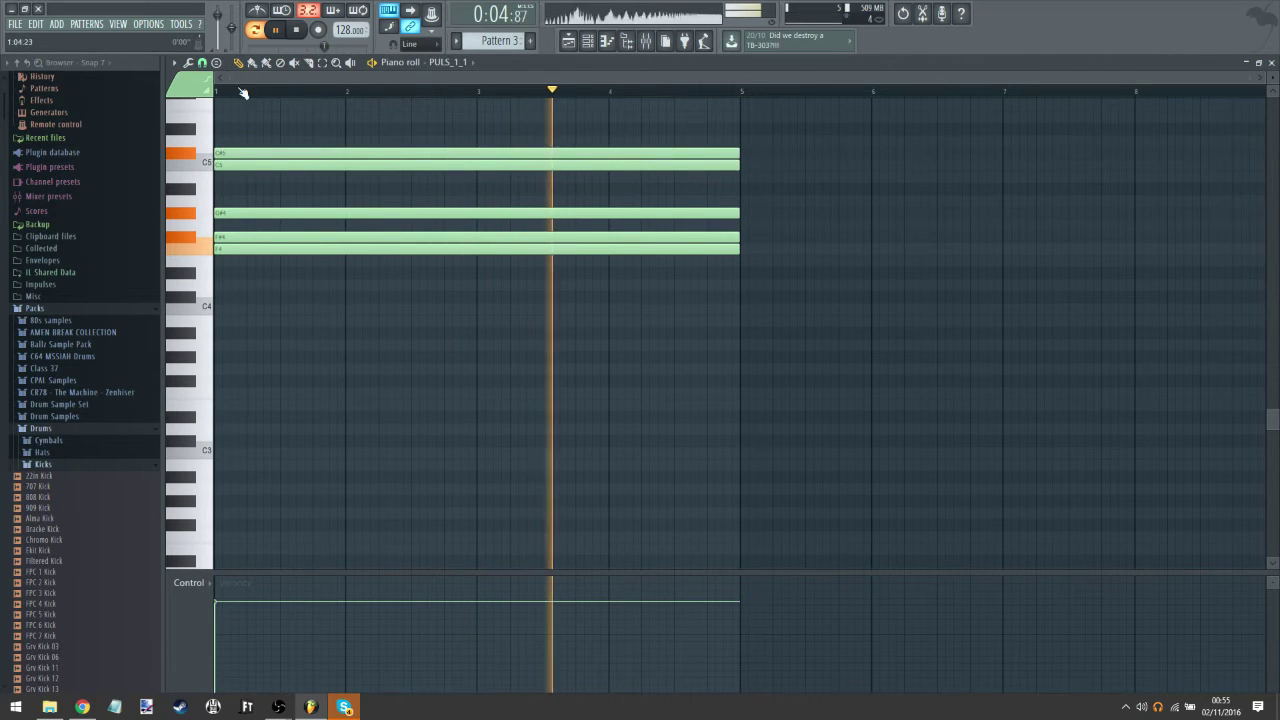
left_click(241, 91)
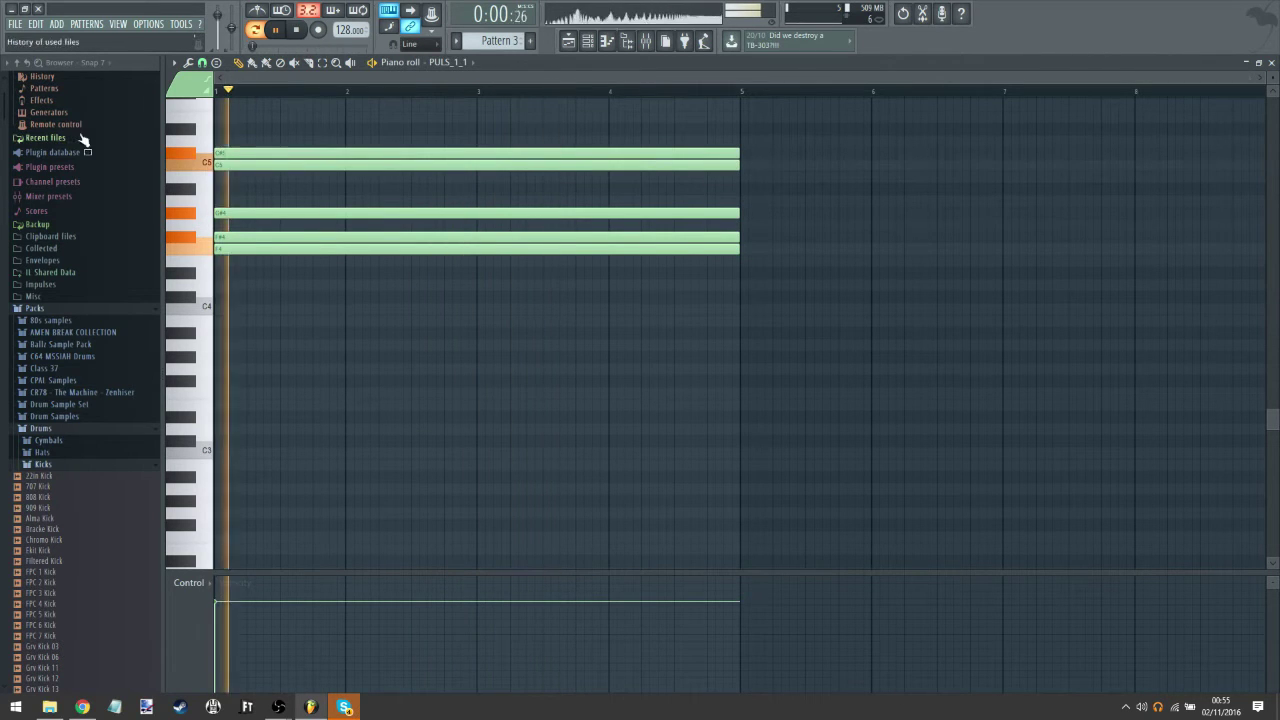
Step: Reopen the PULS_1_1 channel settings and set the arpeggiator direction to down
left_click(588, 42)
left_click(480, 177)
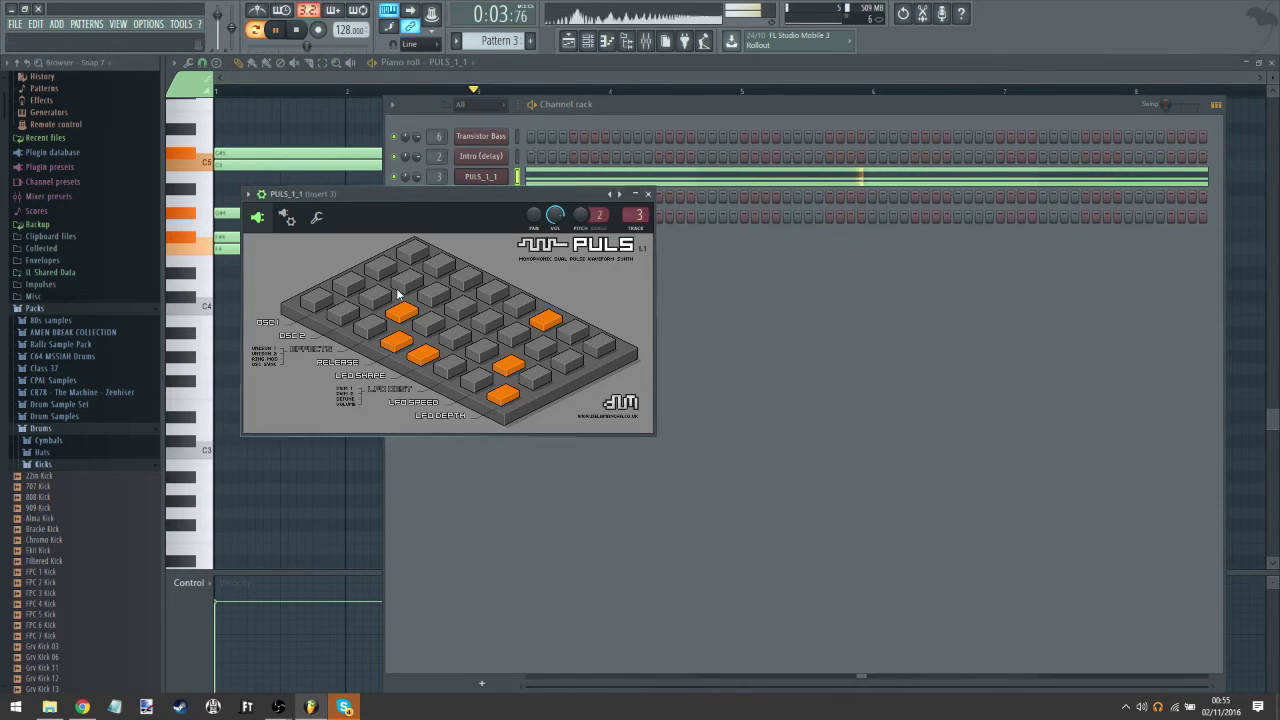
left_click(312, 216)
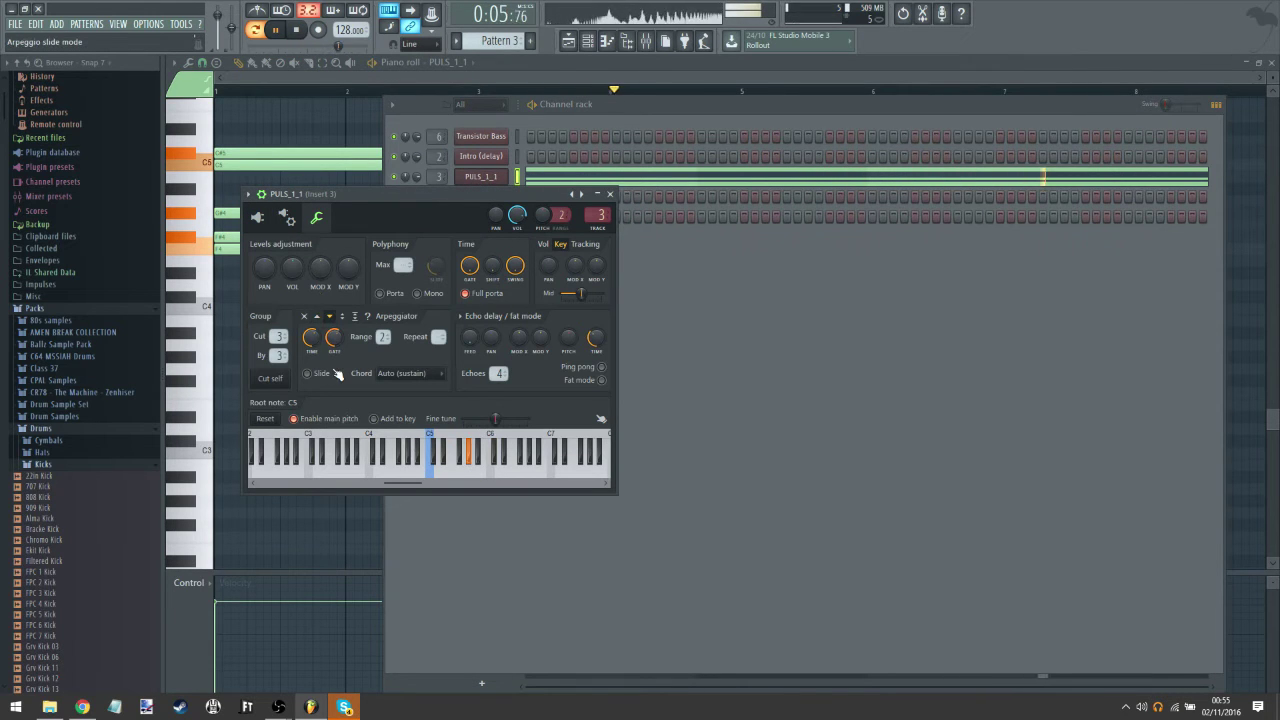
Step: Try a D5 note and remove it, delete G#4 from the chord, and restart playback
left_click(253, 141)
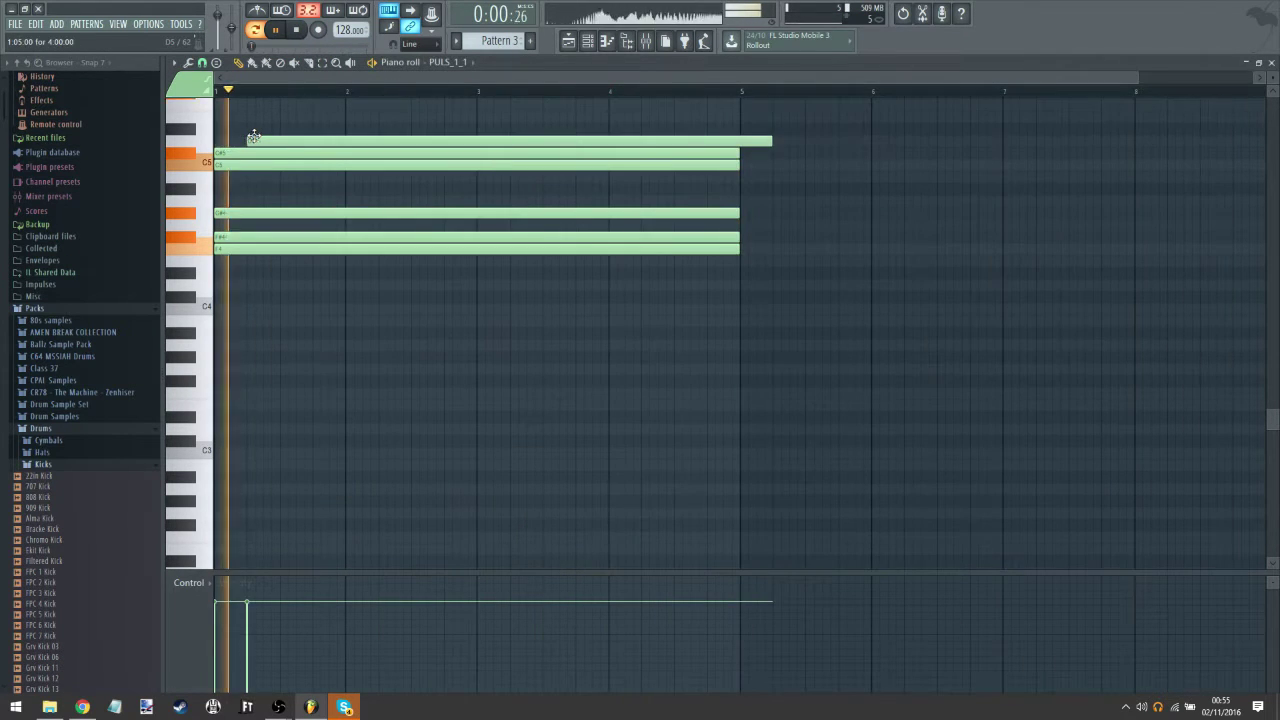
right_click(253, 140)
right_click(249, 212)
key("space")
key("space")
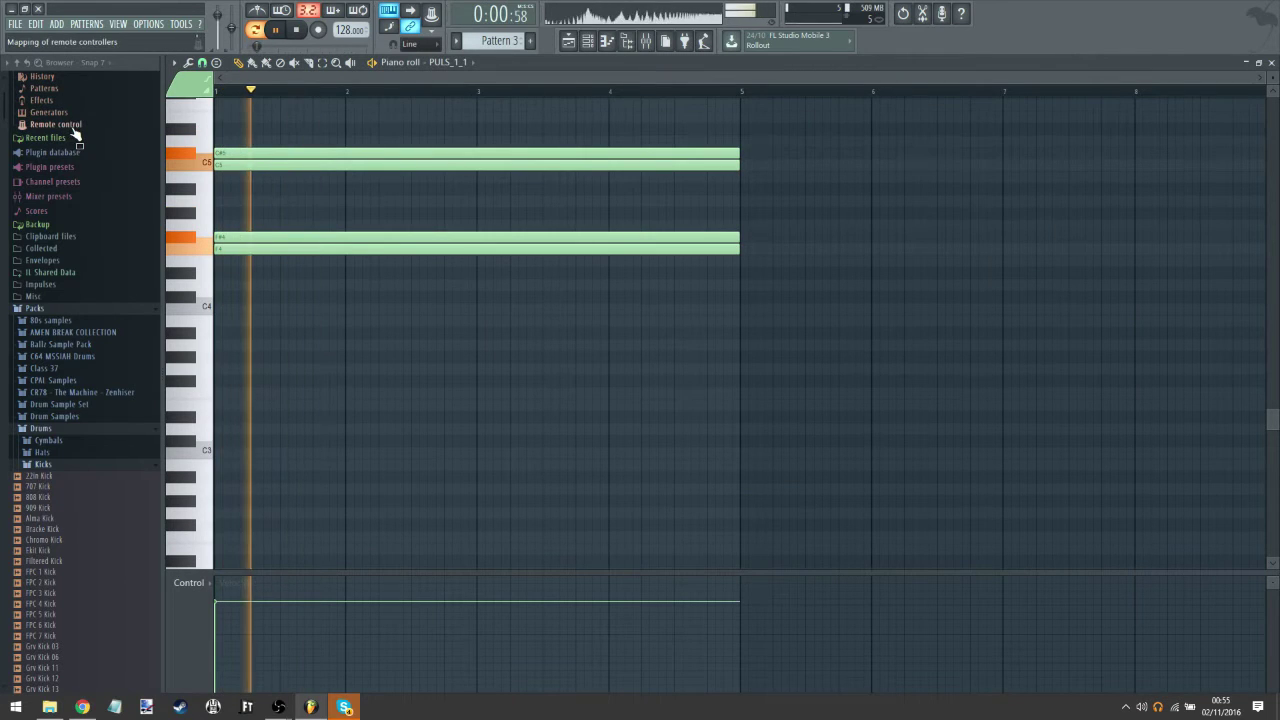
Step: In the PULS synth, switch off the second effect and turn on the first OSC2 setting
left_click(590, 43)
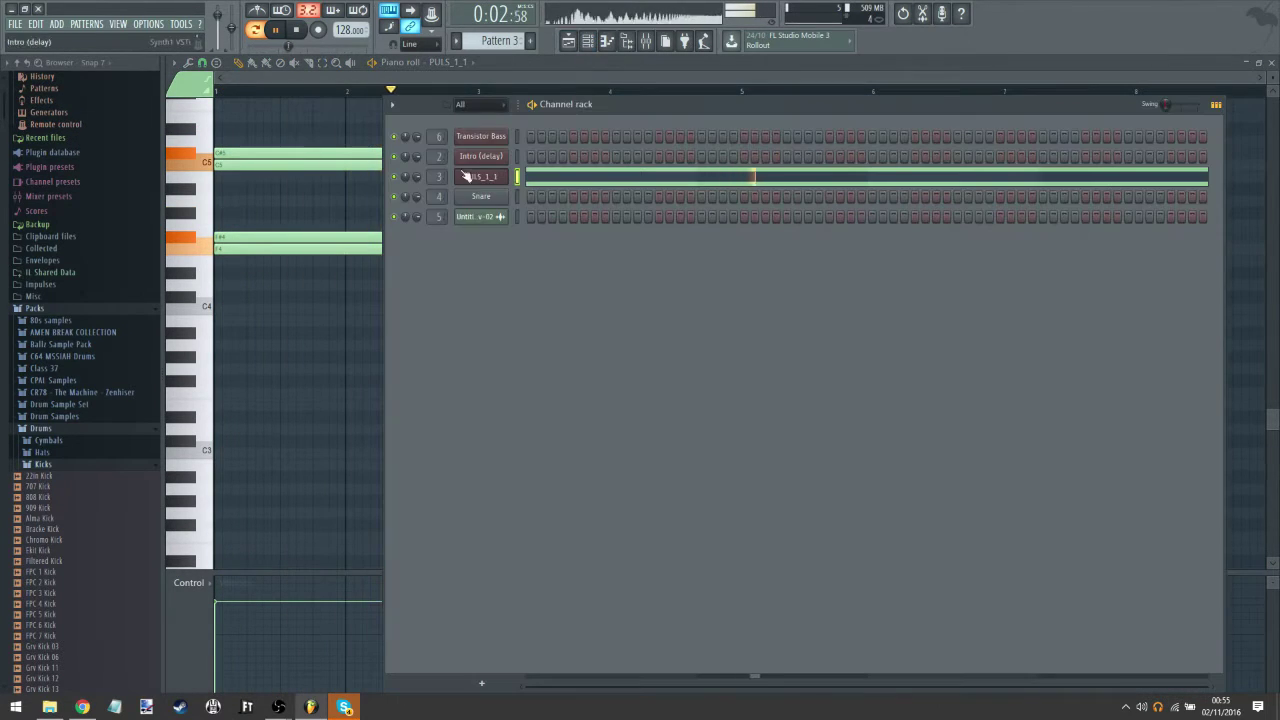
left_click(479, 177)
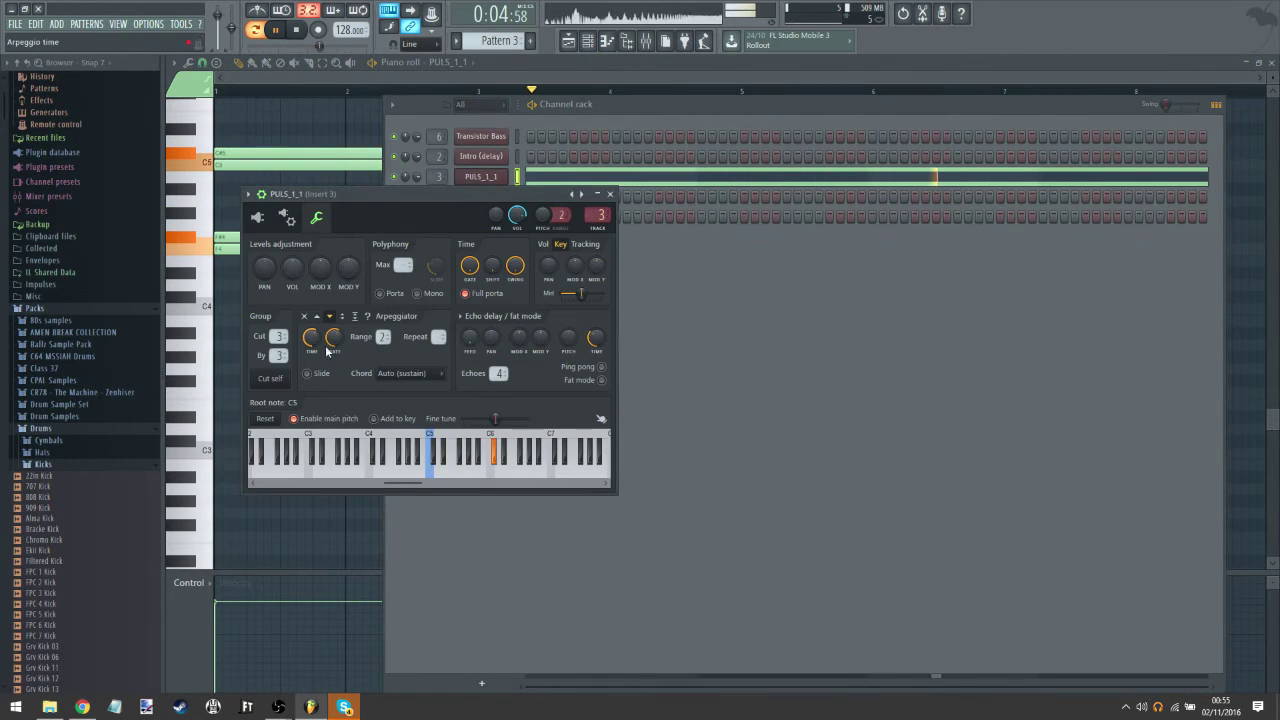
left_click(258, 218)
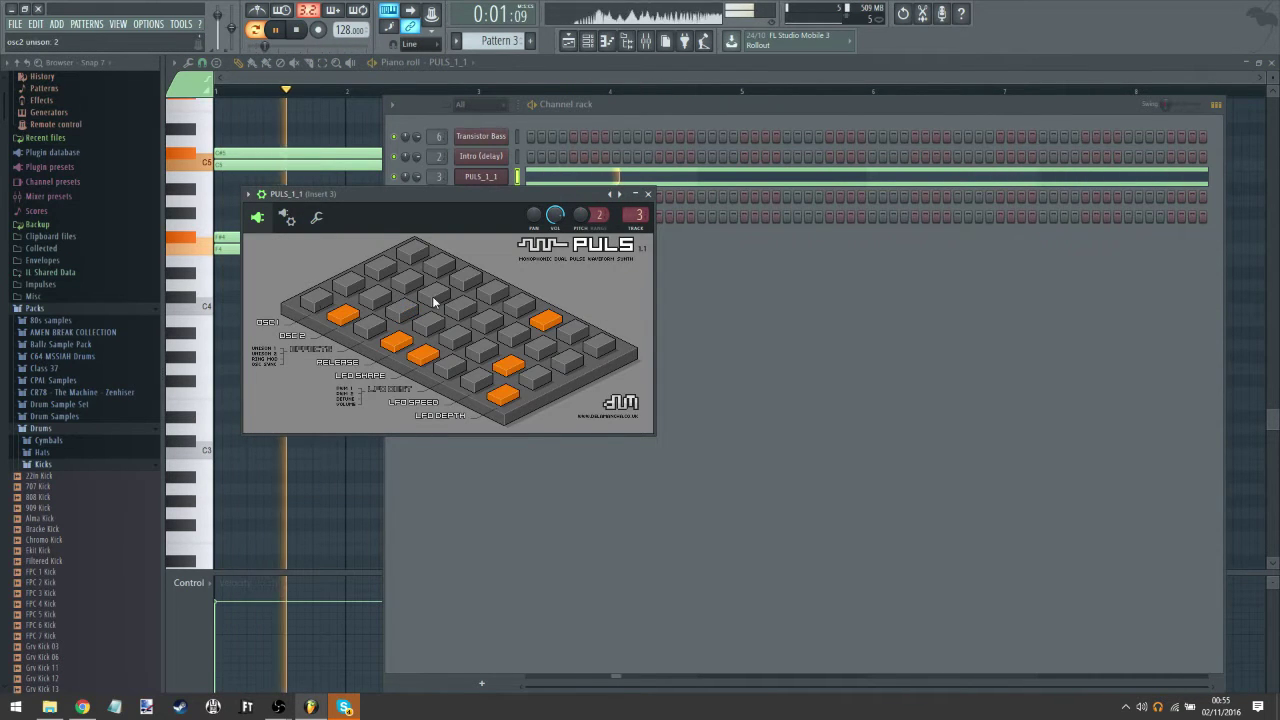
Step: Switch to song mode and place Pattern 3 on playlist Track 3 at bars 1 and 5
left_click(567, 42)
left_click(256, 31)
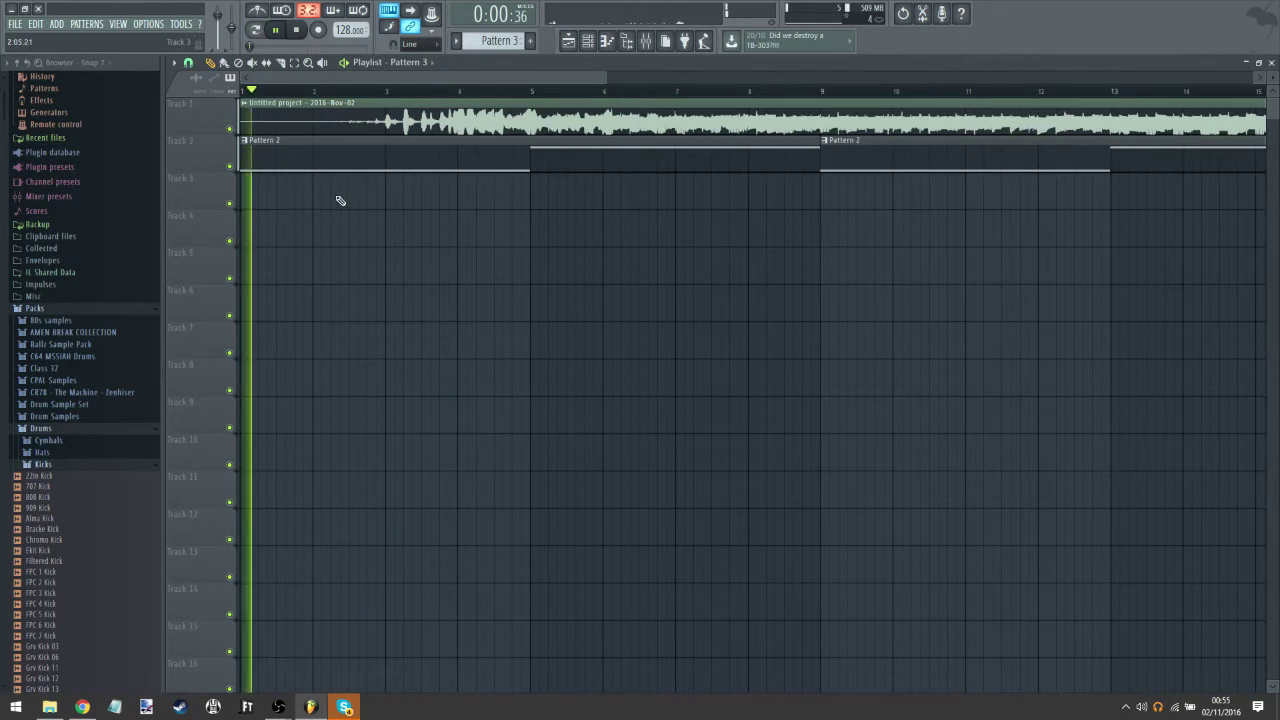
left_click(247, 195)
left_click_drag(545, 196, 534, 193)
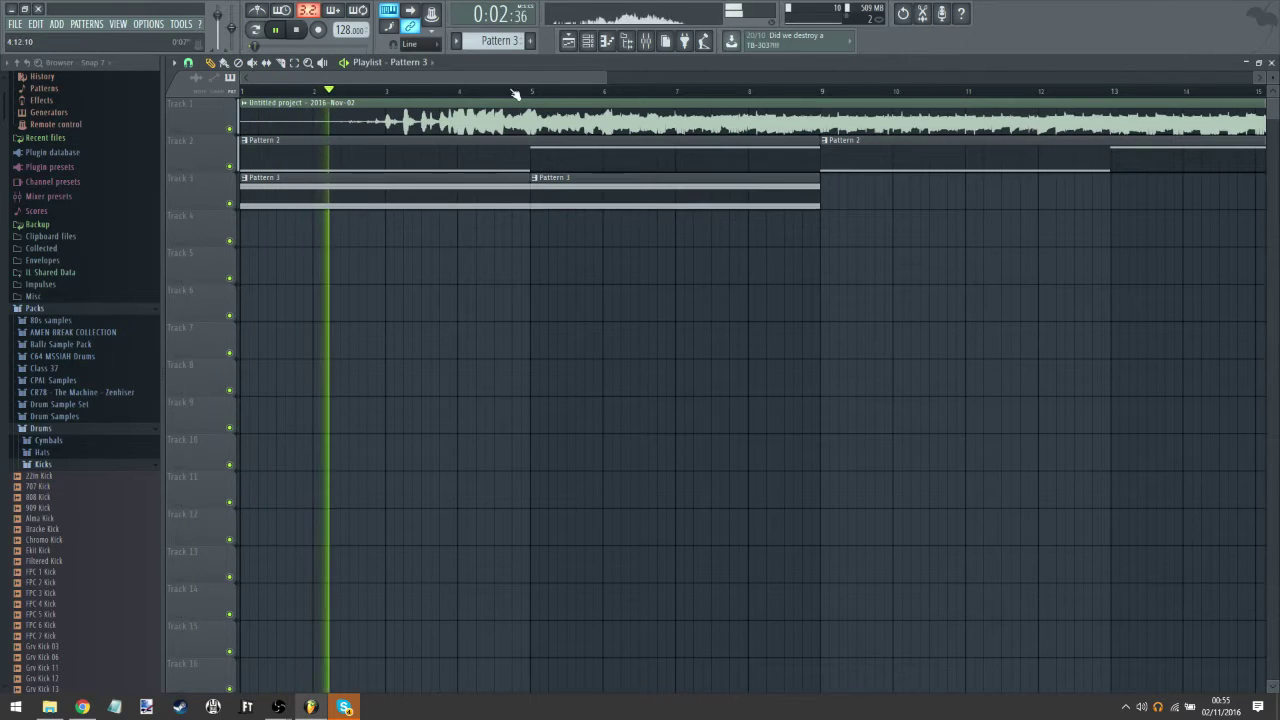
Step: Place Pattern 3 on Track 3 at bars 9 and 13, and trim the last clip to end at bar 16
left_click(503, 91)
scroll(495, 95, "down", 3)
left_click(557, 194)
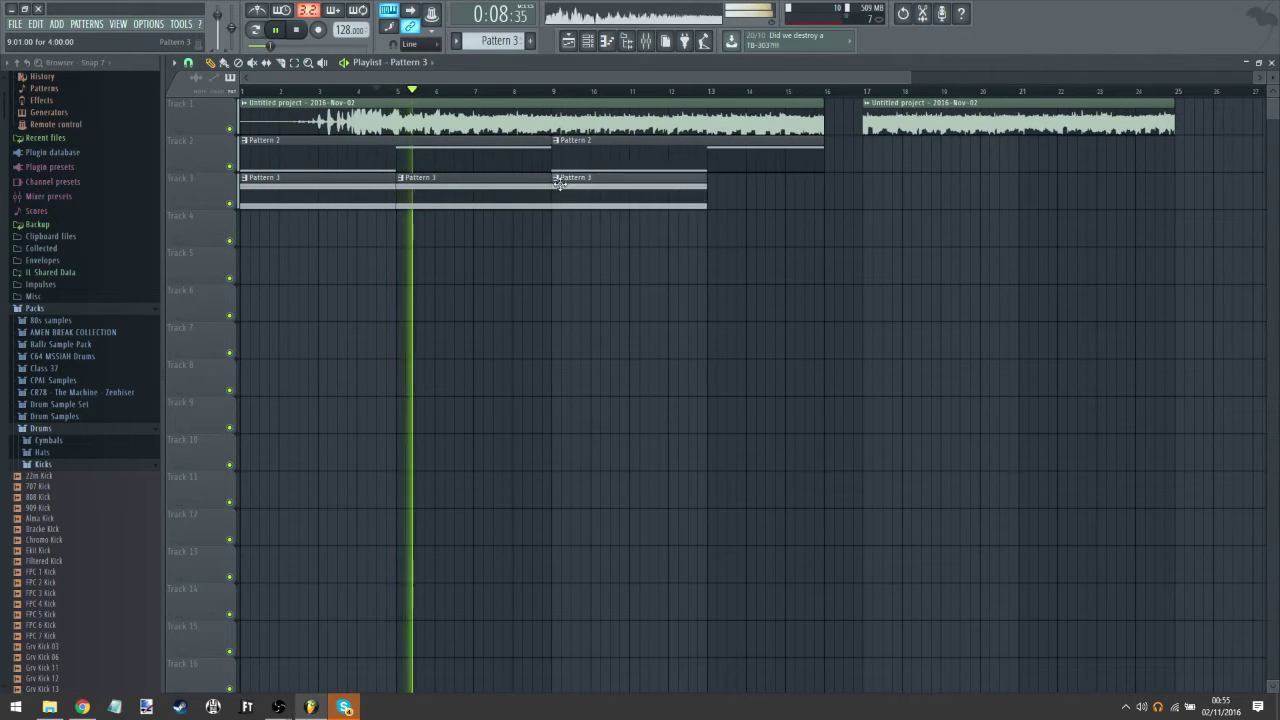
left_click(711, 194)
left_click_drag(856, 190, 824, 190)
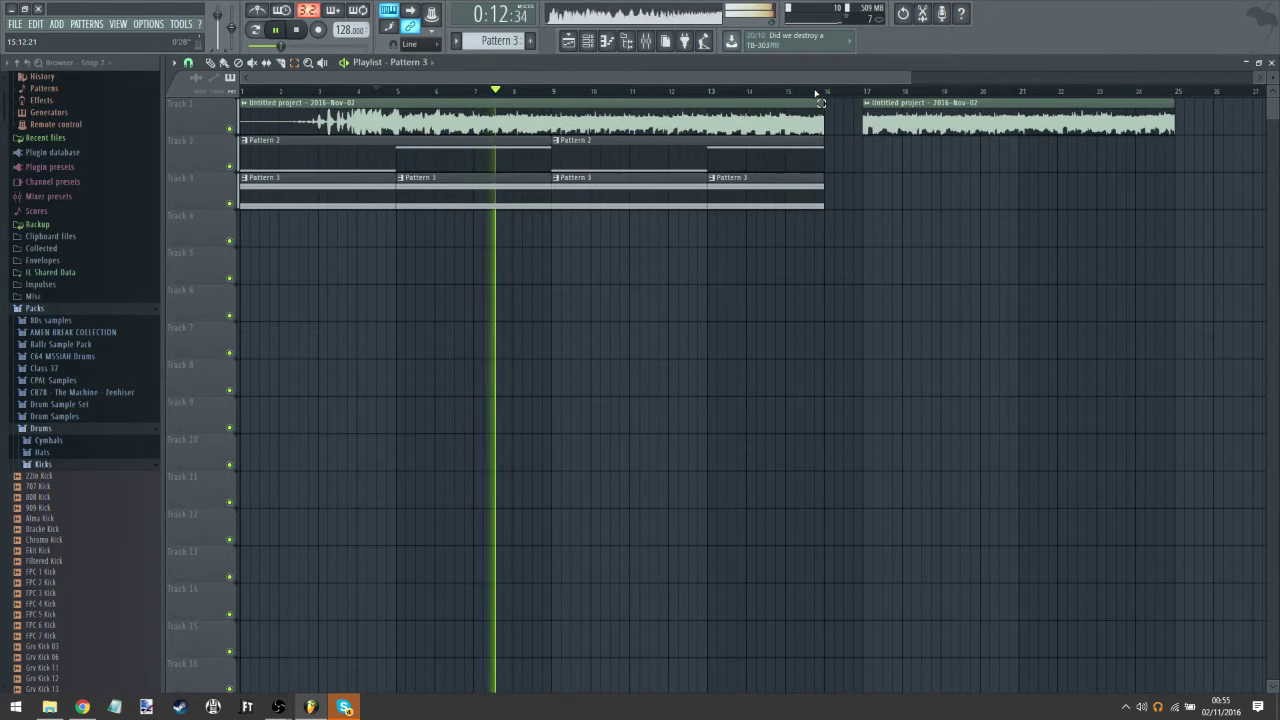
Step: Select the time range from bar 1 to bar 16 and load Fruity Balance into slot 9 of mixer Insert 3
left_click_drag(822, 93, 241, 93)
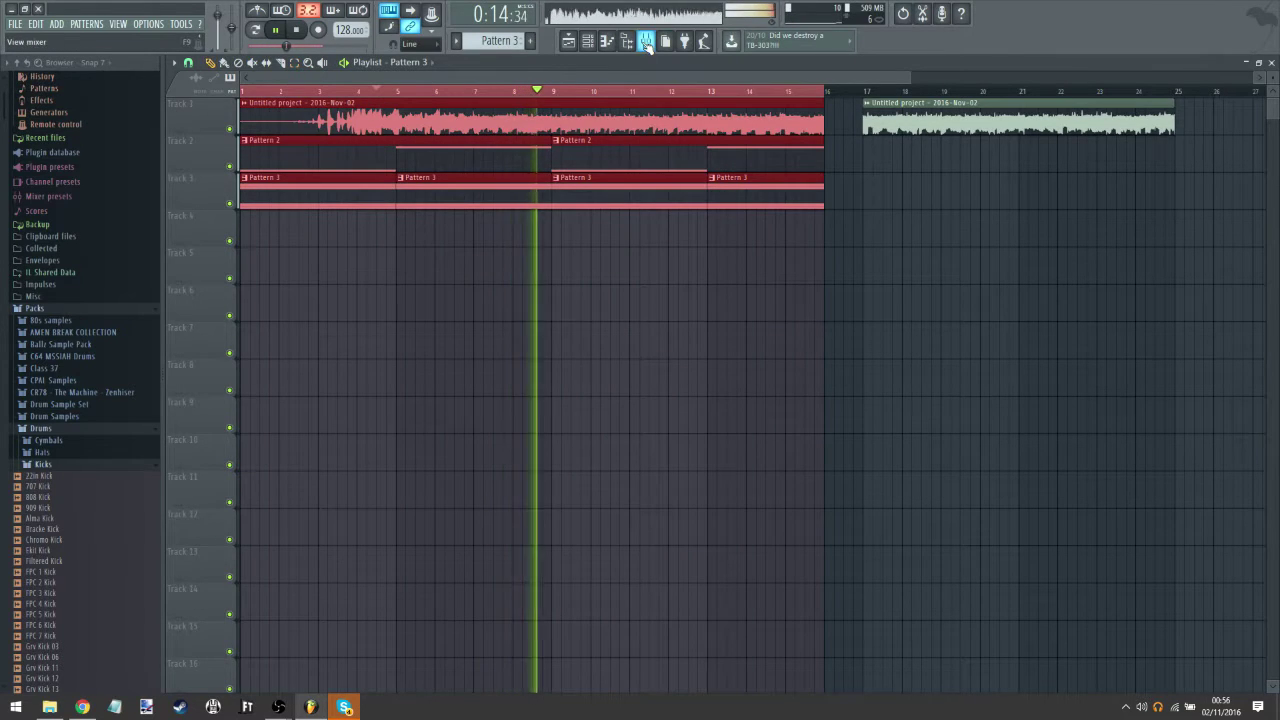
key("F9")
left_click(1138, 408)
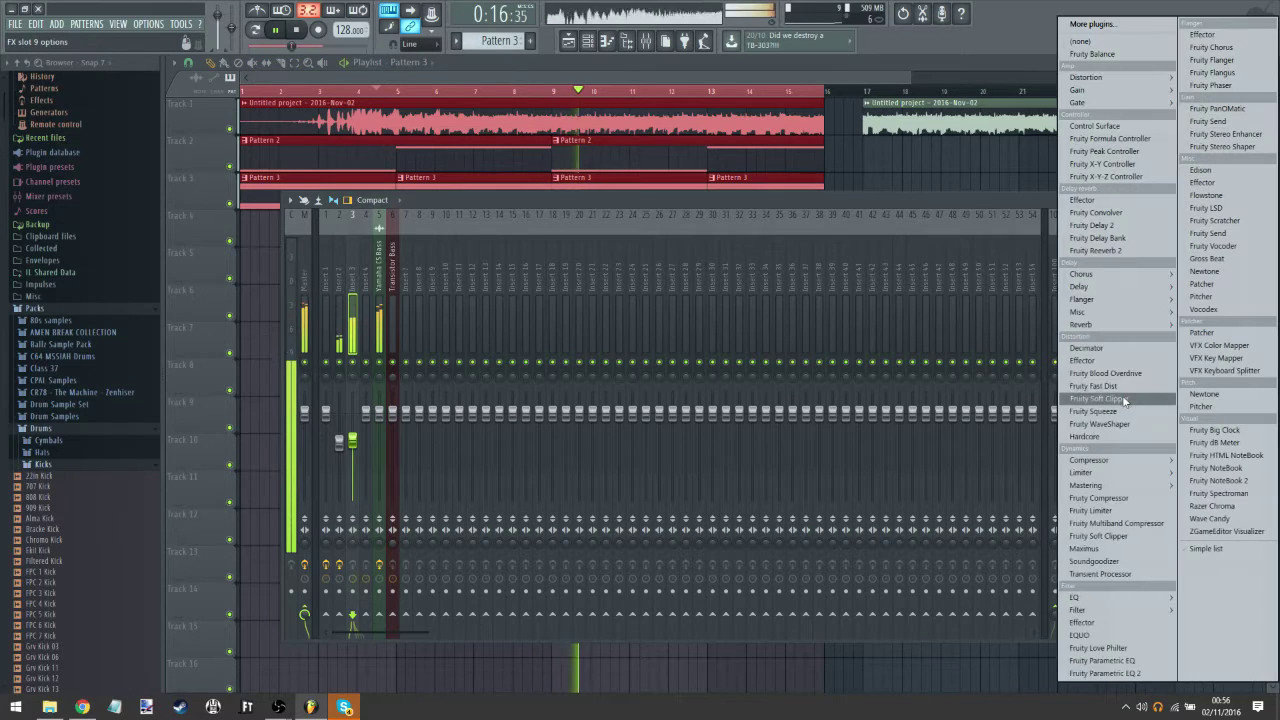
left_click(1100, 54)
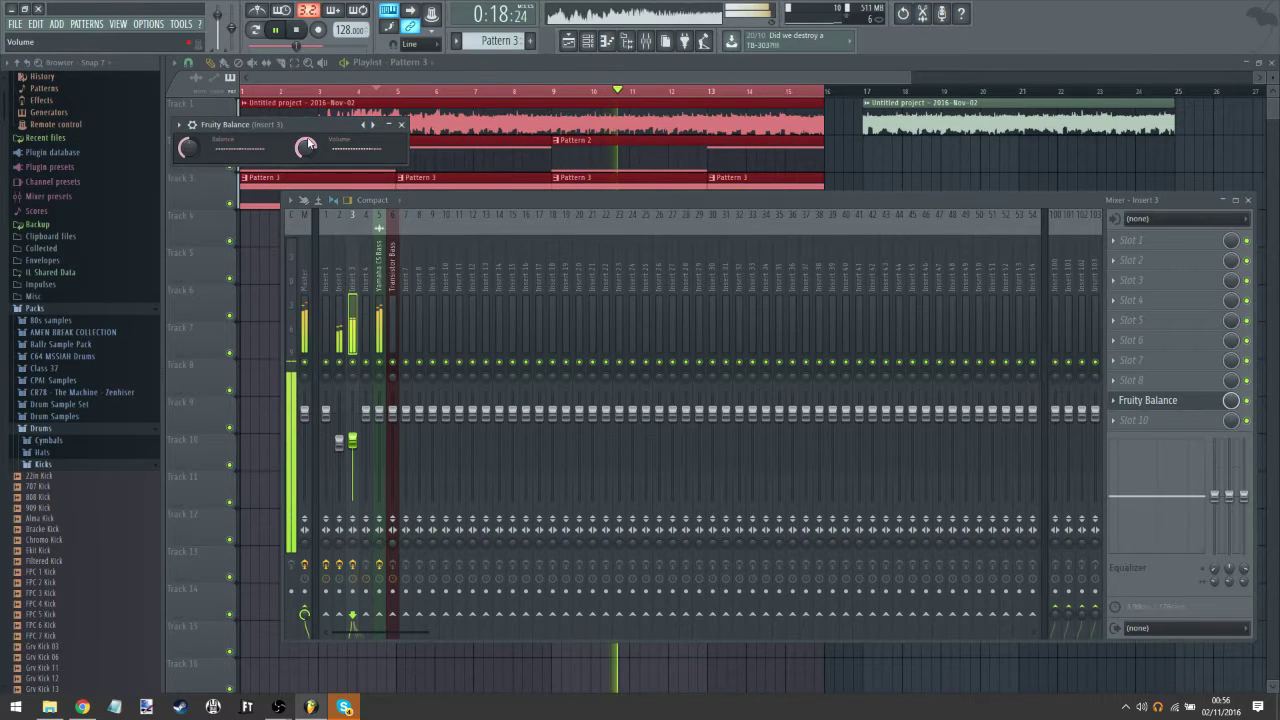
Step: Create an automation clip for Fruity Balance's volume and shape it as a curved rise from silence across bars 1 to 16
right_click(307, 146)
left_click(372, 232)
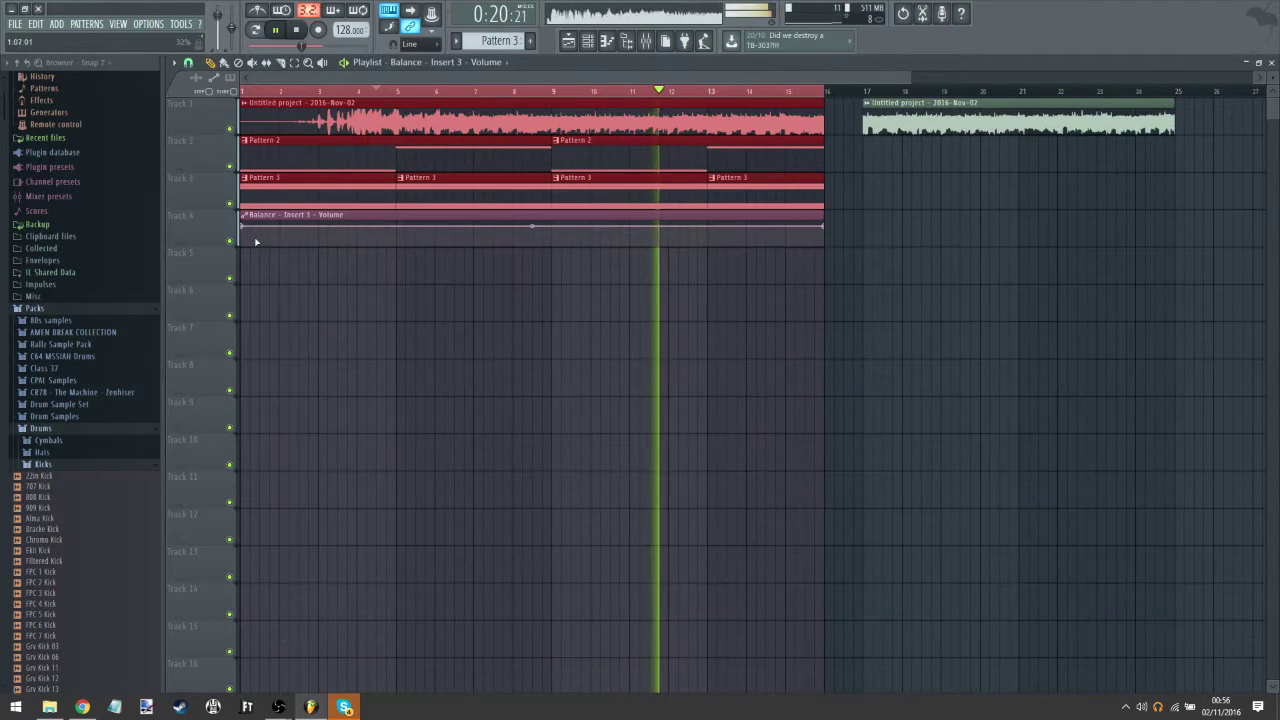
left_click_drag(530, 238, 531, 229)
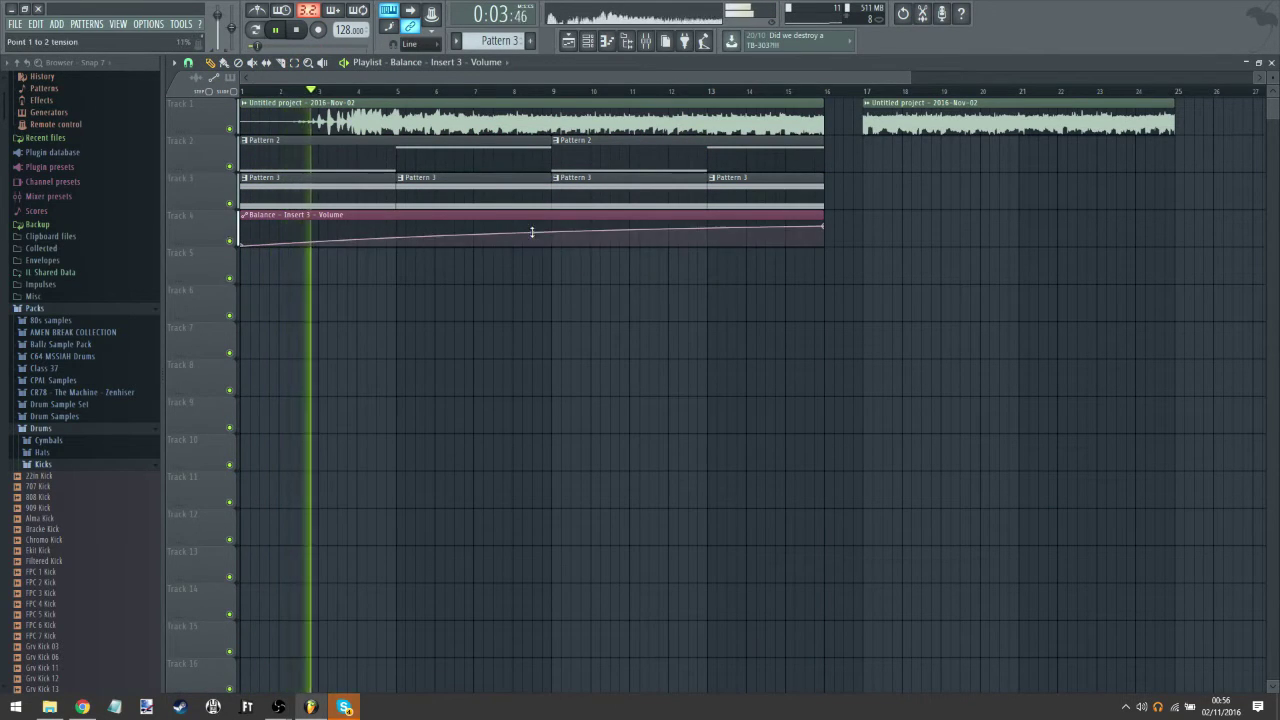
Step: Open the PULS_1_1 channel from Pattern 3 and review its synth and arpeggiator settings
double_click(290, 191)
left_click(586, 42)
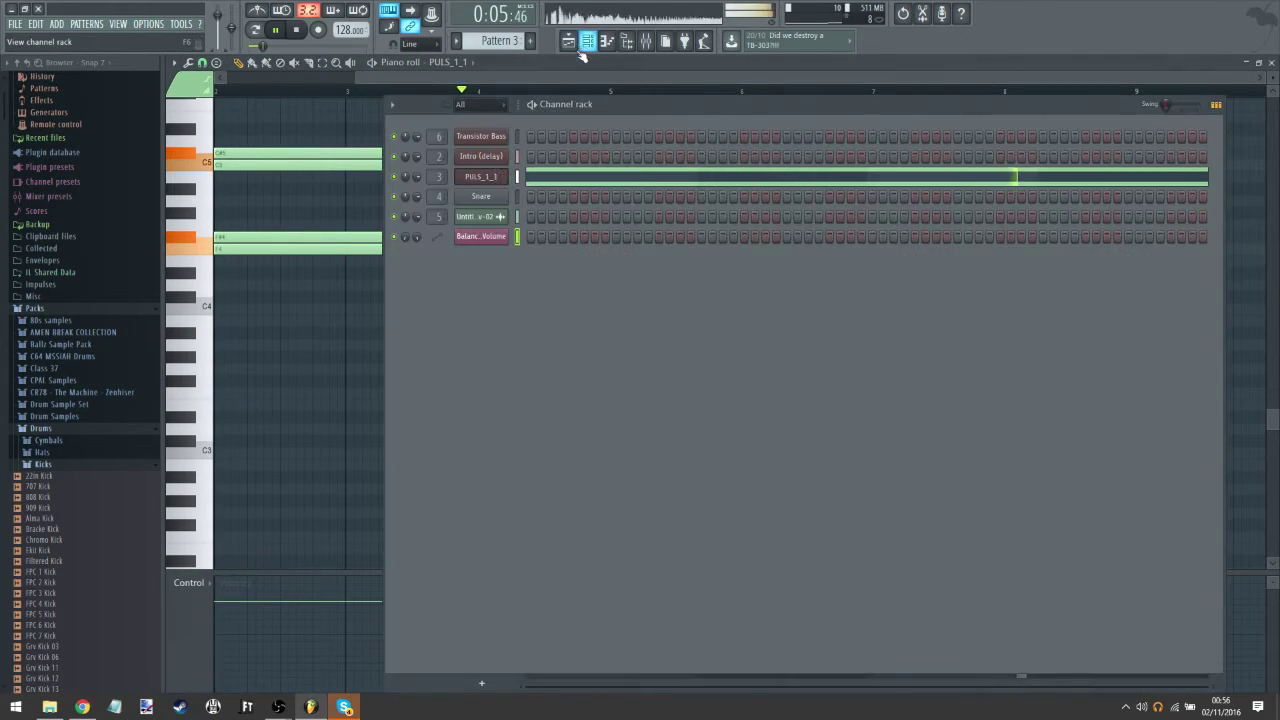
left_click(481, 176)
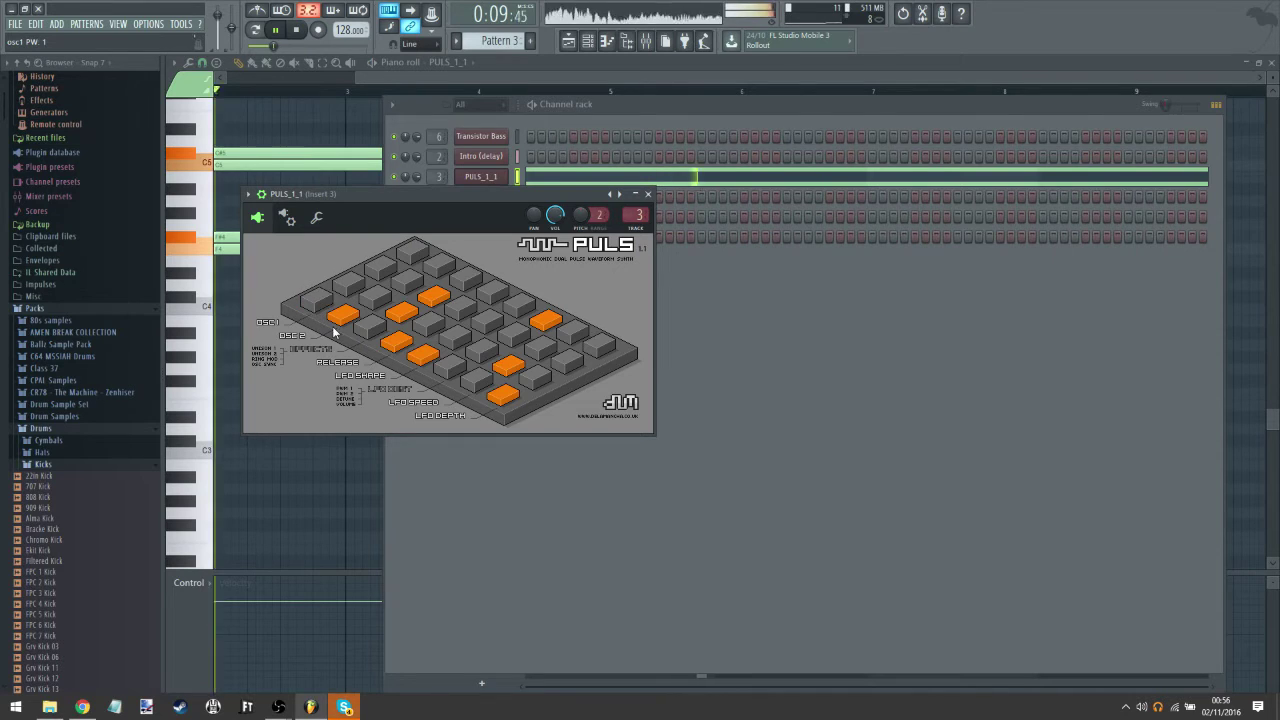
left_click(316, 217)
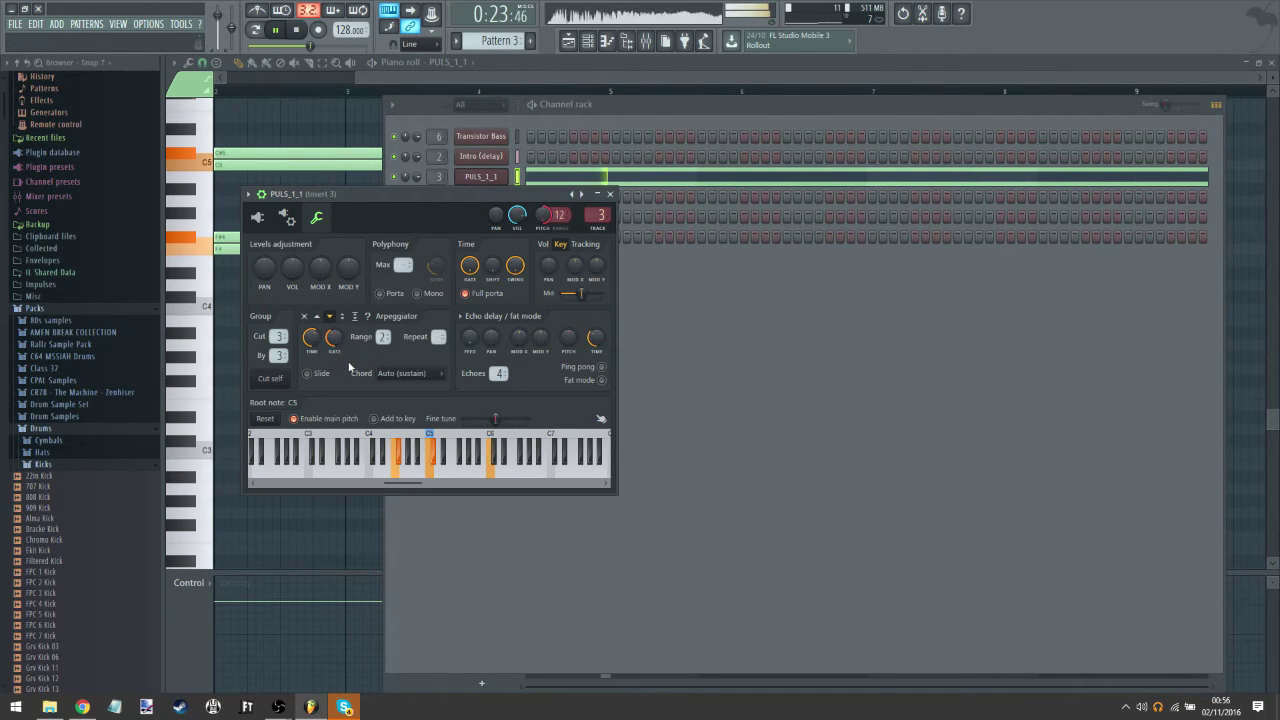
Step: Place Pattern 3 on playlist Track 3 at bars 17 and 21, under the second audio clip
left_click(567, 45)
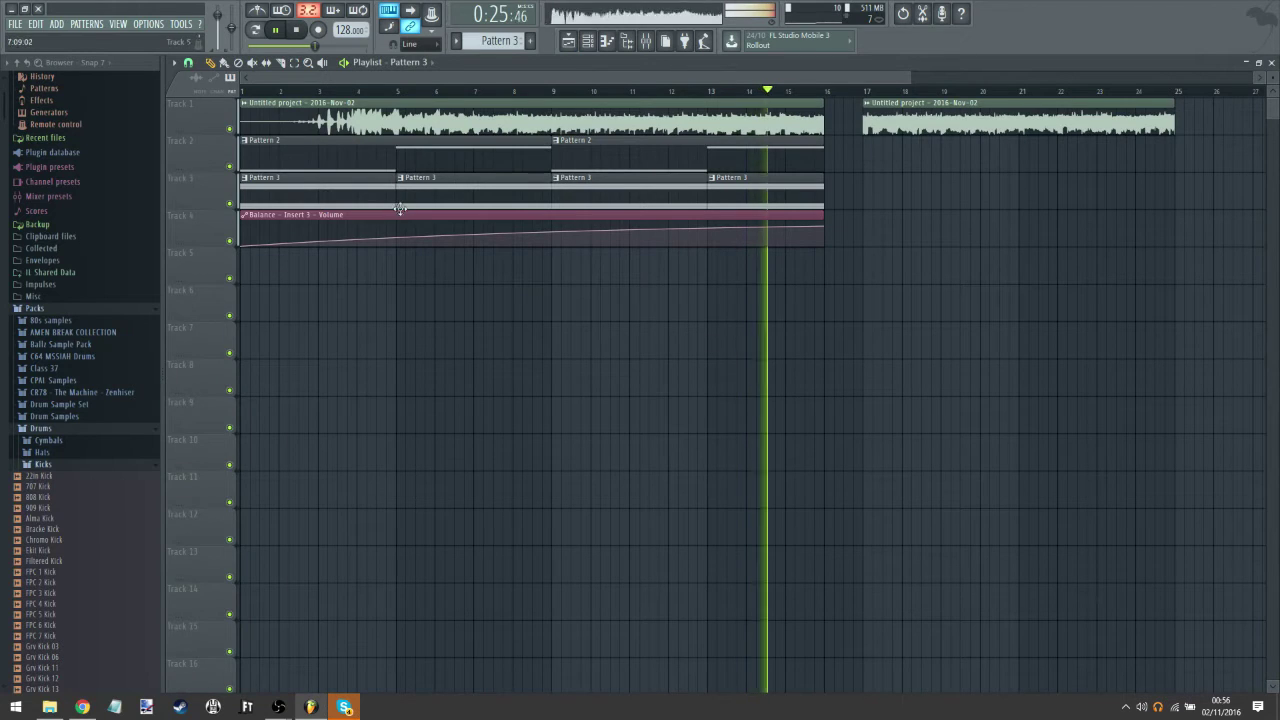
left_click(857, 183)
left_click_drag(857, 183, 867, 184)
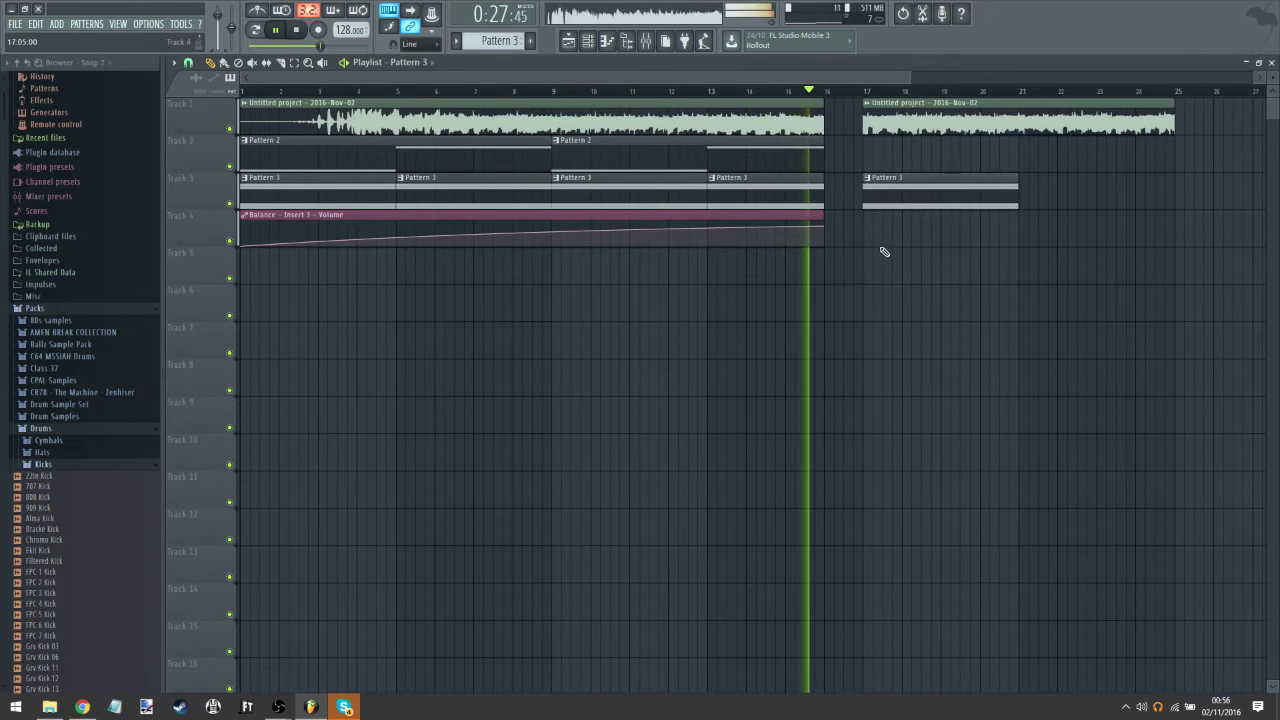
scroll(797, 400, "right", 4)
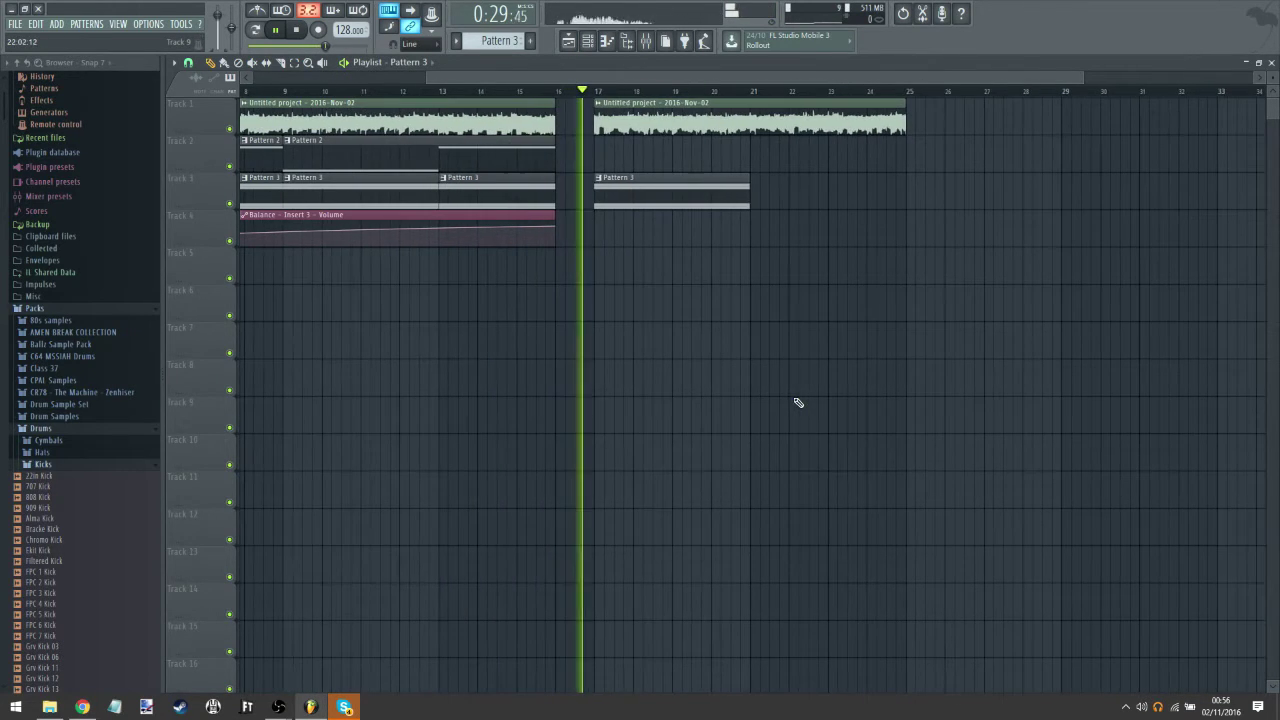
left_click(778, 193)
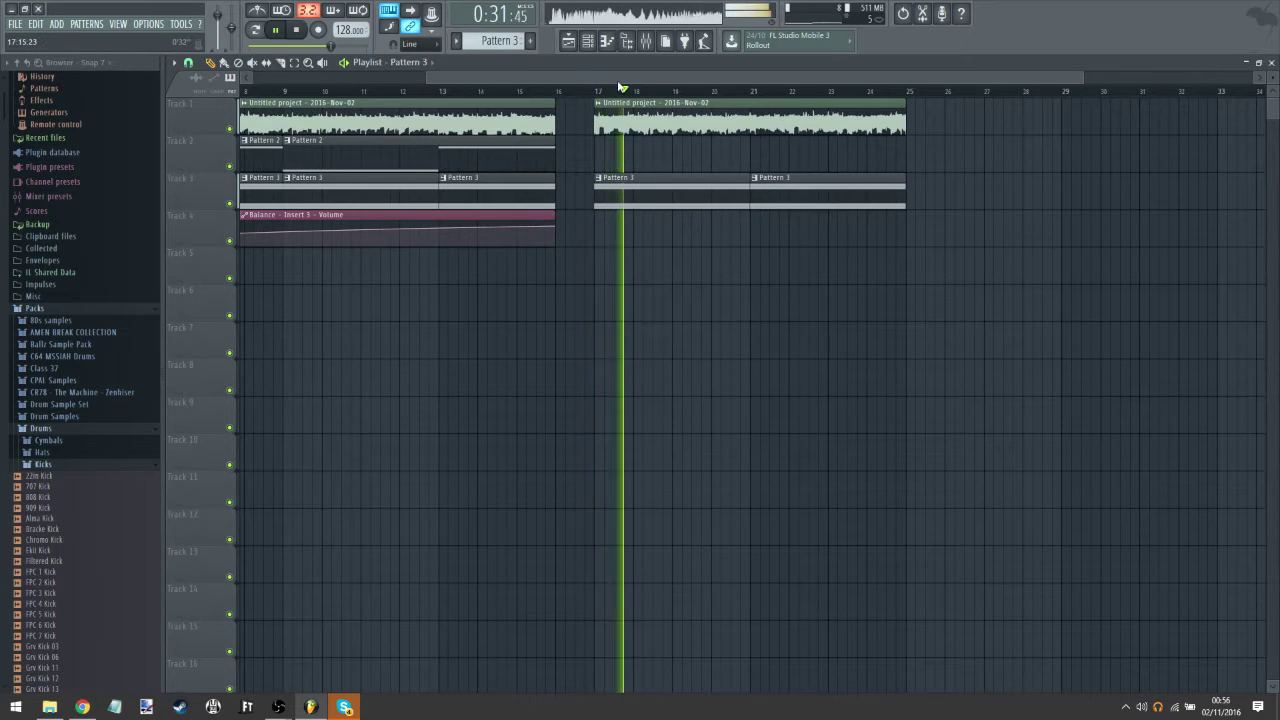
Step: Replay from the start and reshape the Insert 3 volume automation with a peak at bar 5 and a dip and step up at bar 9
scroll(607, 80, "down", 2)
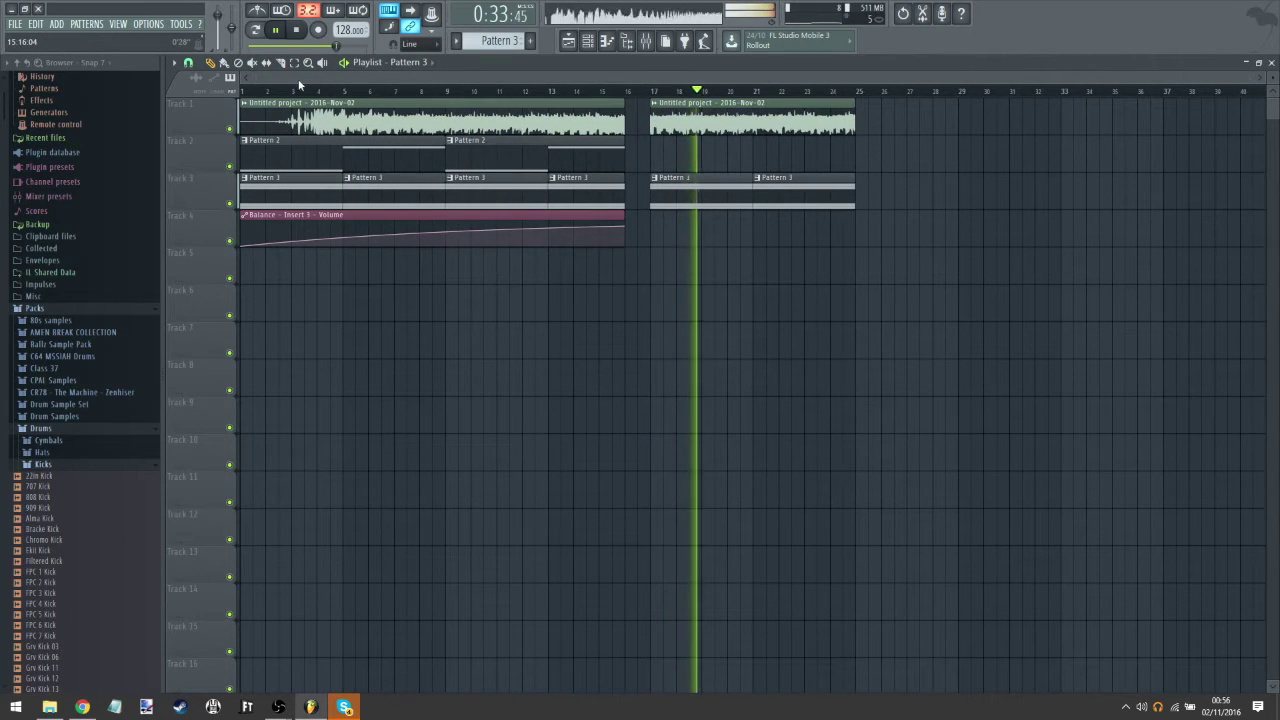
left_click_drag(277, 92, 207, 80)
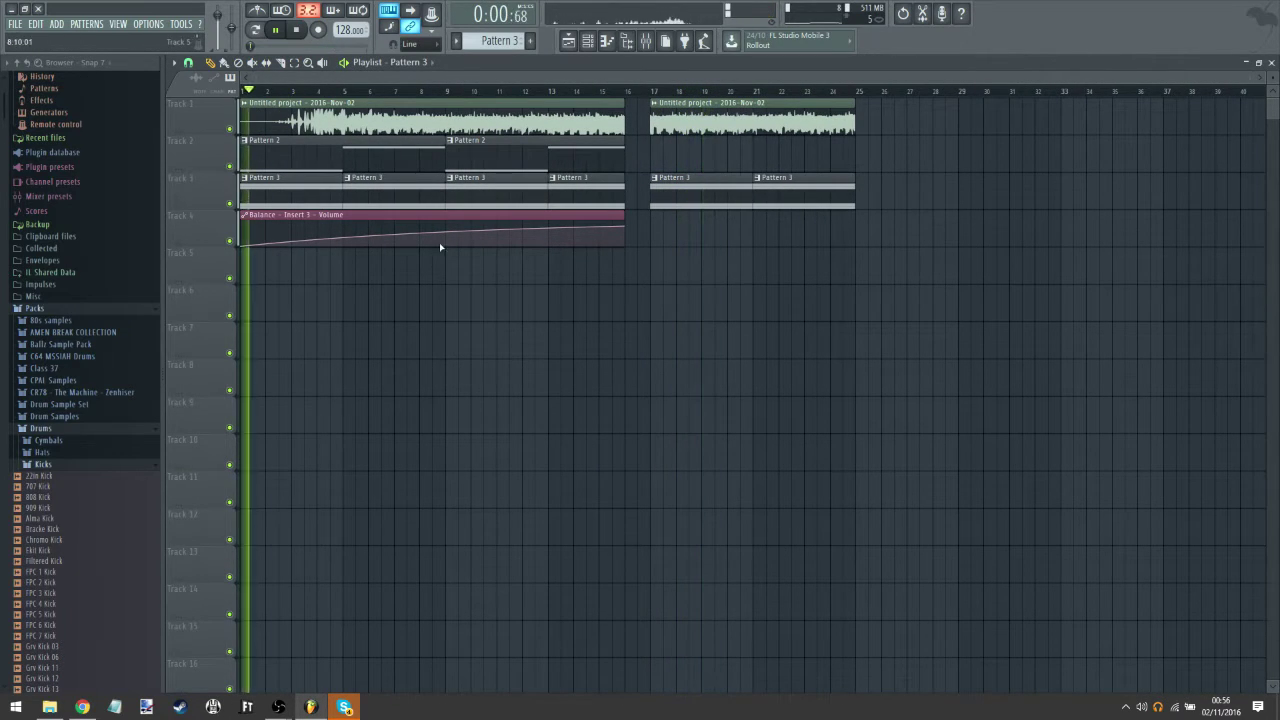
left_click(450, 219)
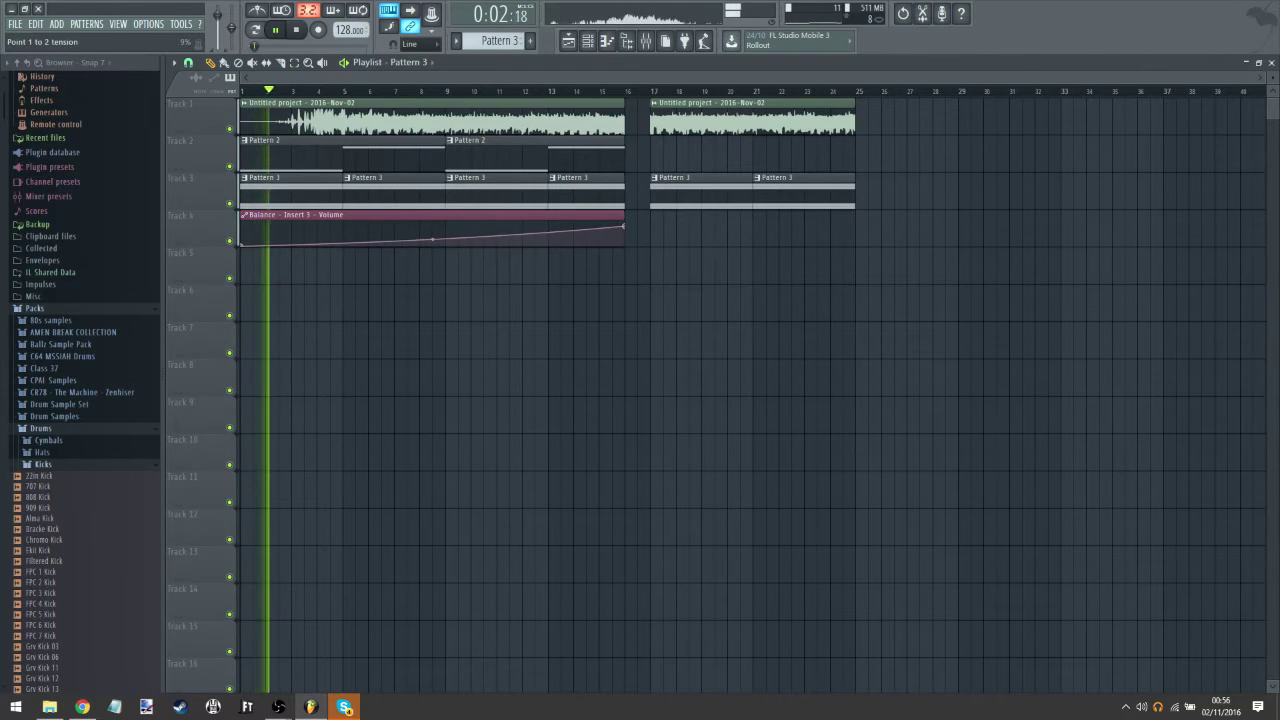
right_click(448, 230)
right_click(426, 239)
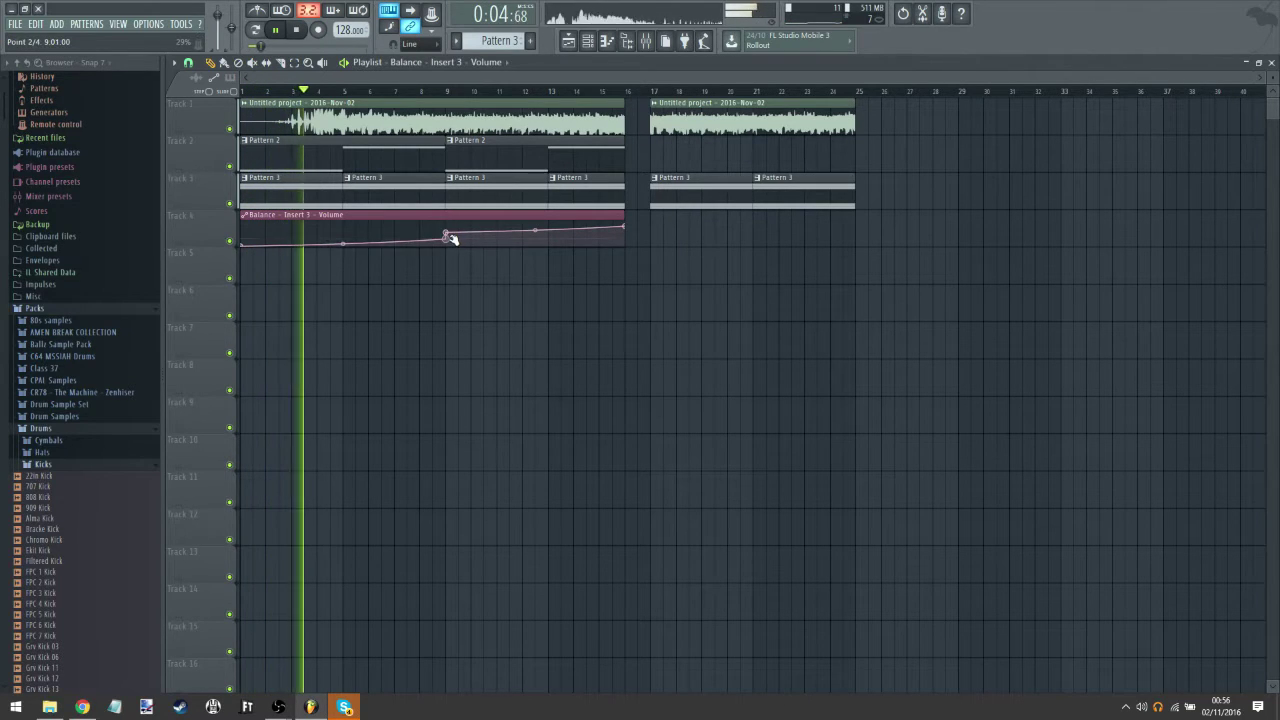
right_click(343, 225)
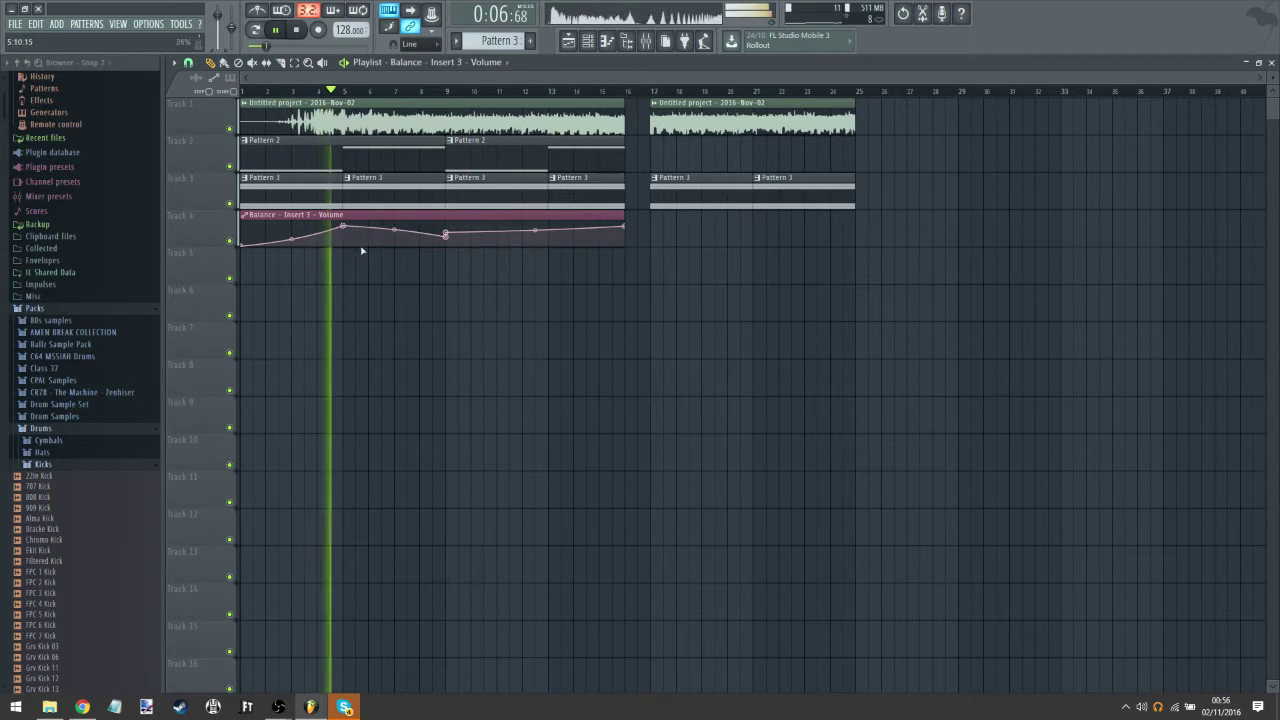
Step: Load Fruity Reeverb 2 into slot 2 of Insert 3 and create an automation clip for its mix level
key("F9")
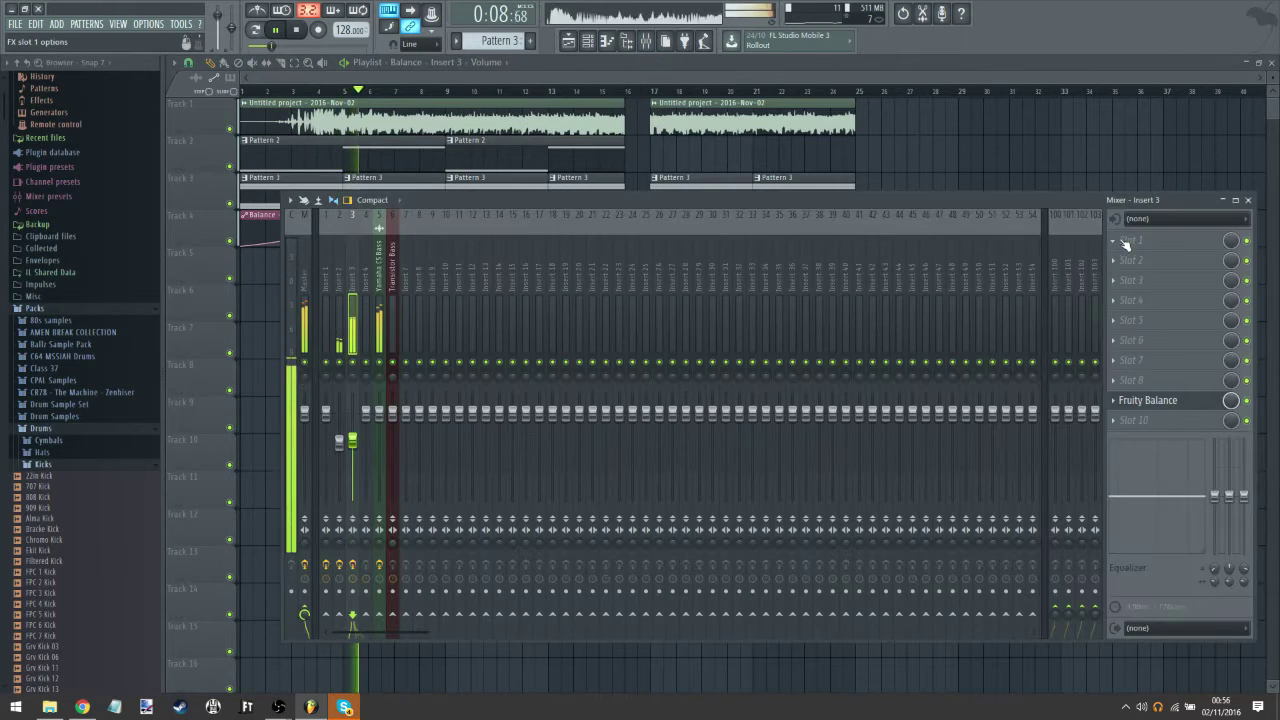
left_click(1111, 261)
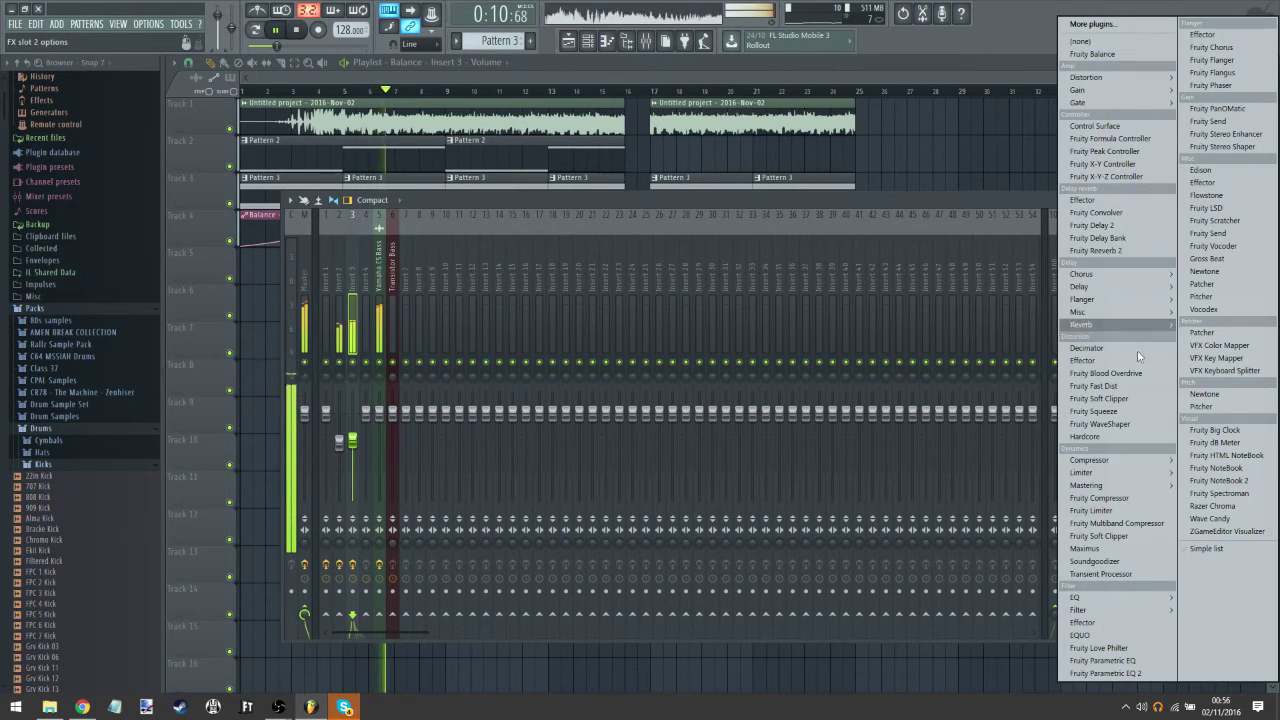
mouse_move(1120, 320)
left_click(1215, 340)
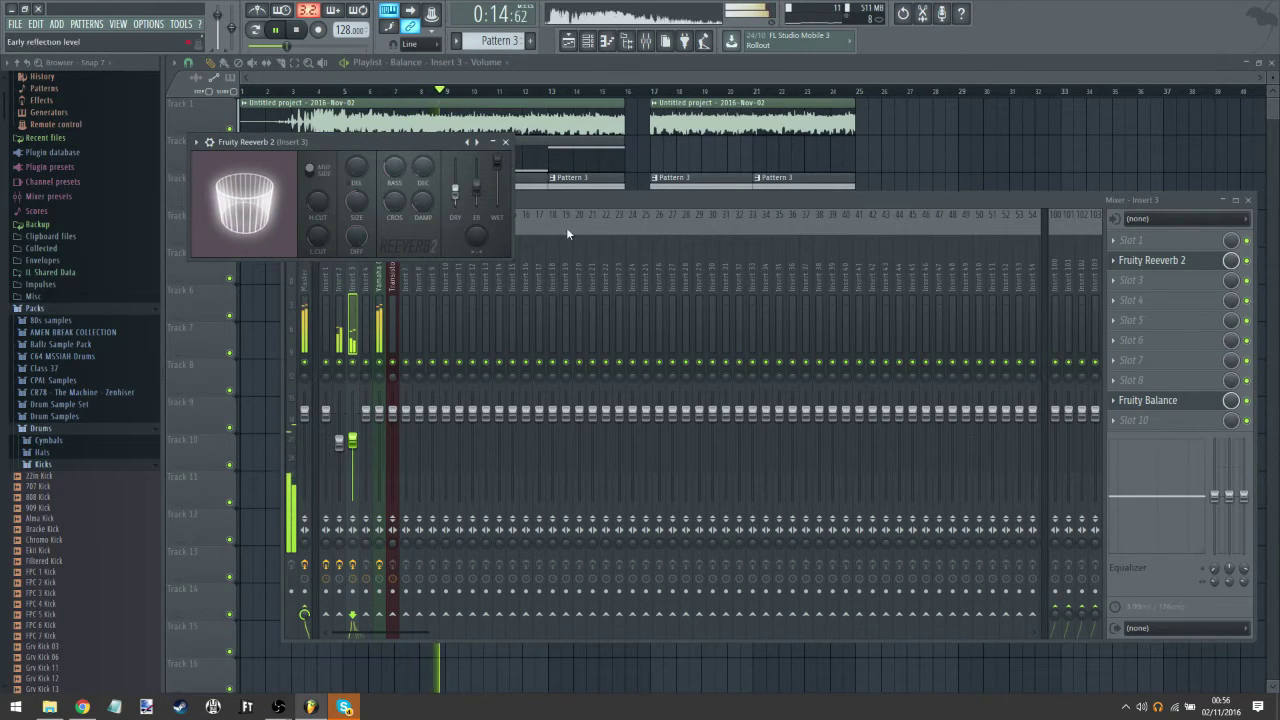
right_click(1231, 262)
left_click(1236, 354)
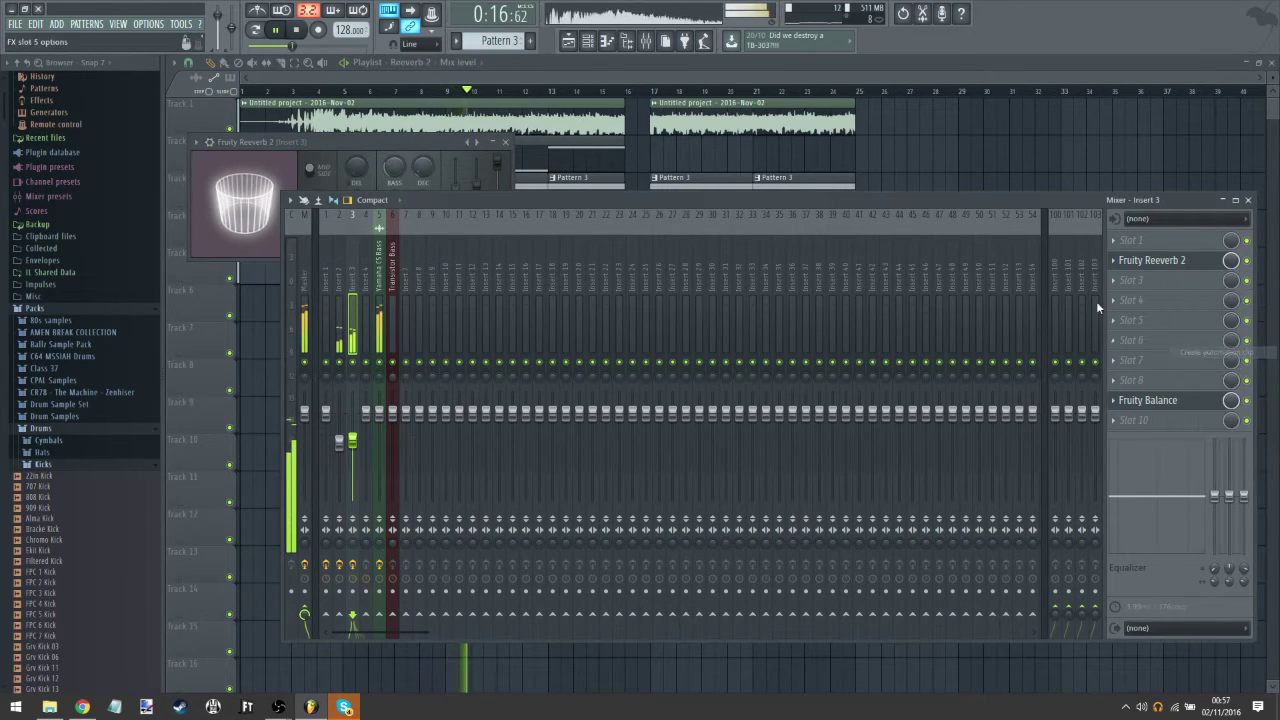
Step: Shape the Reeverb 2 mix level automation to fall toward bar 9, trim the clip to end there, and raise its end level
left_click(214, 79)
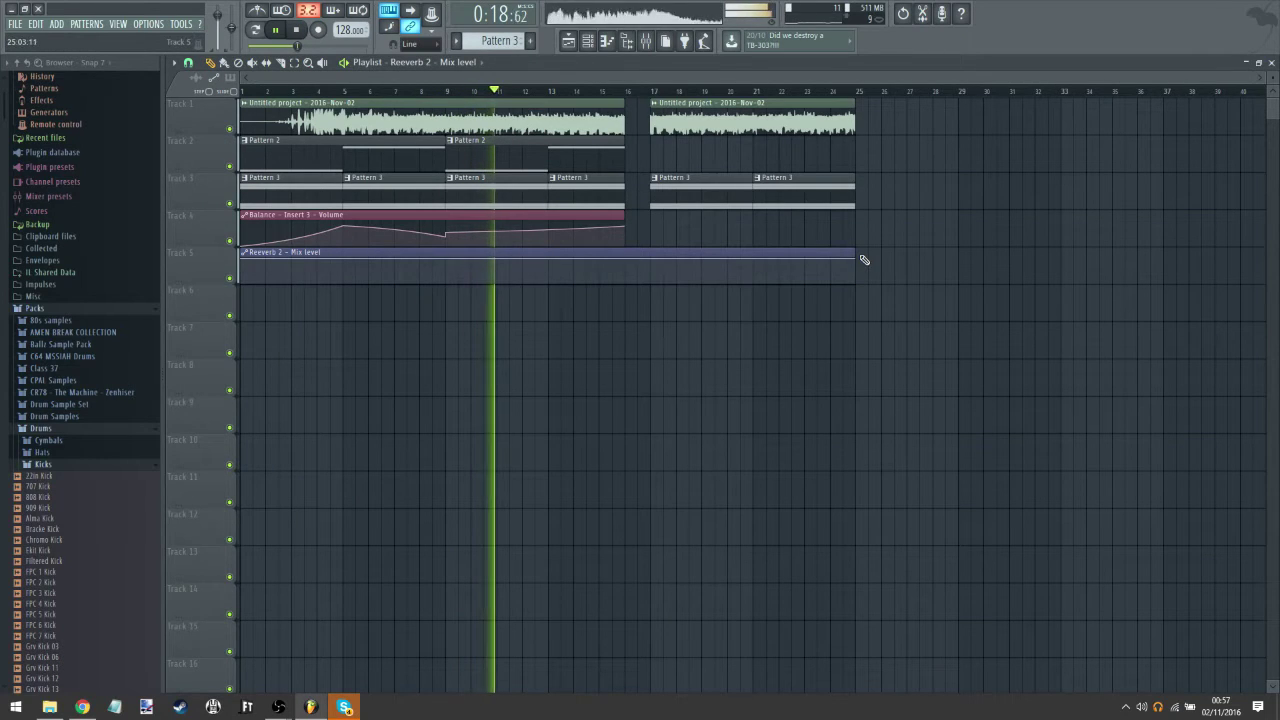
right_click(435, 264)
right_click(447, 282)
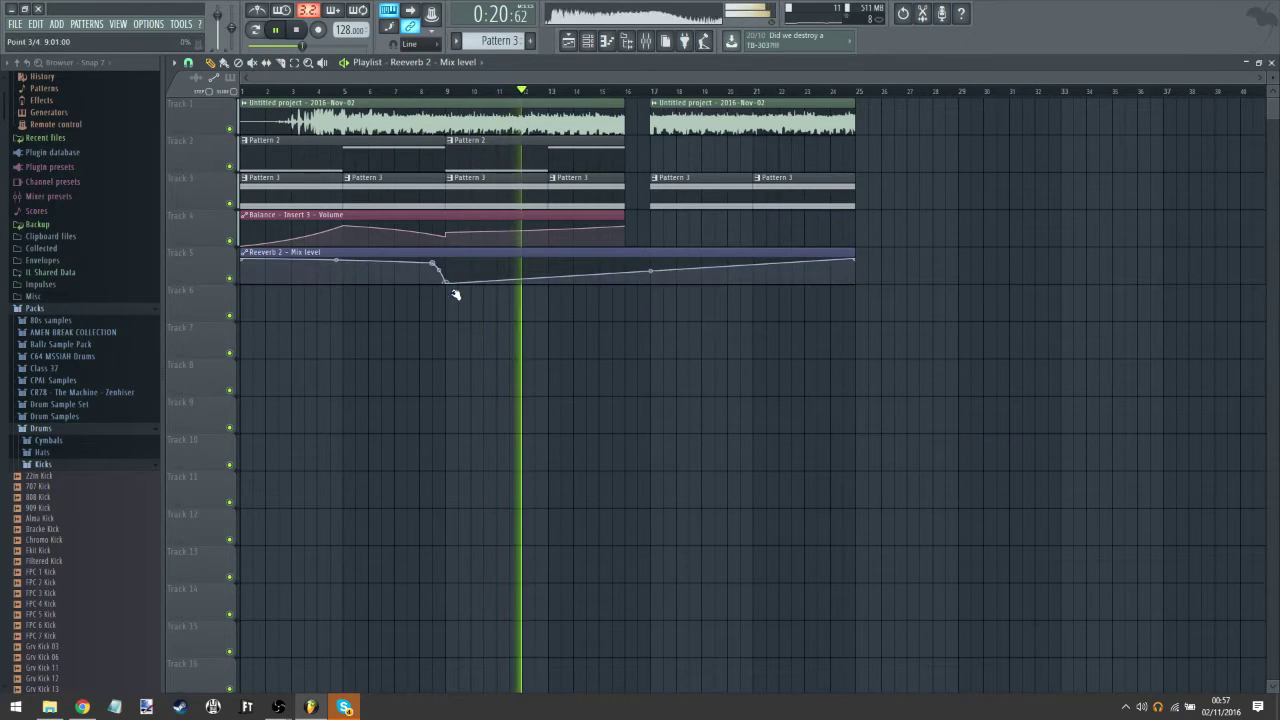
left_click_drag(855, 252, 445, 263)
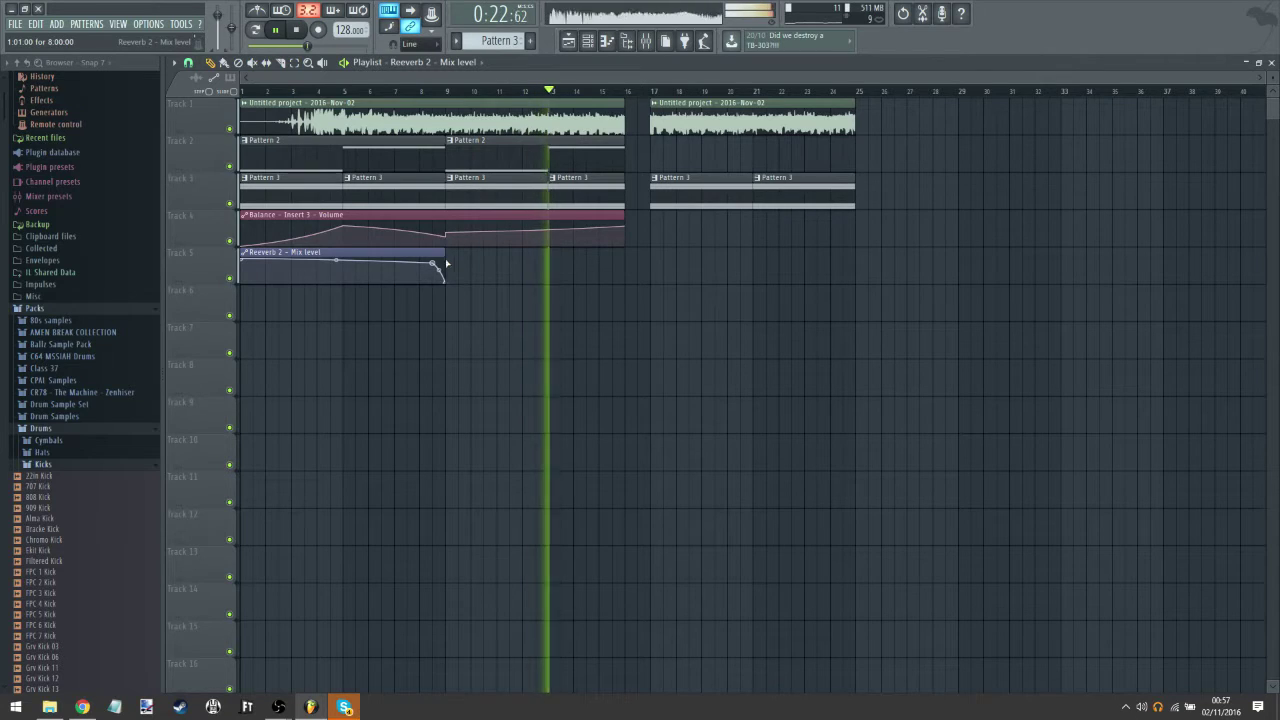
left_click(421, 93)
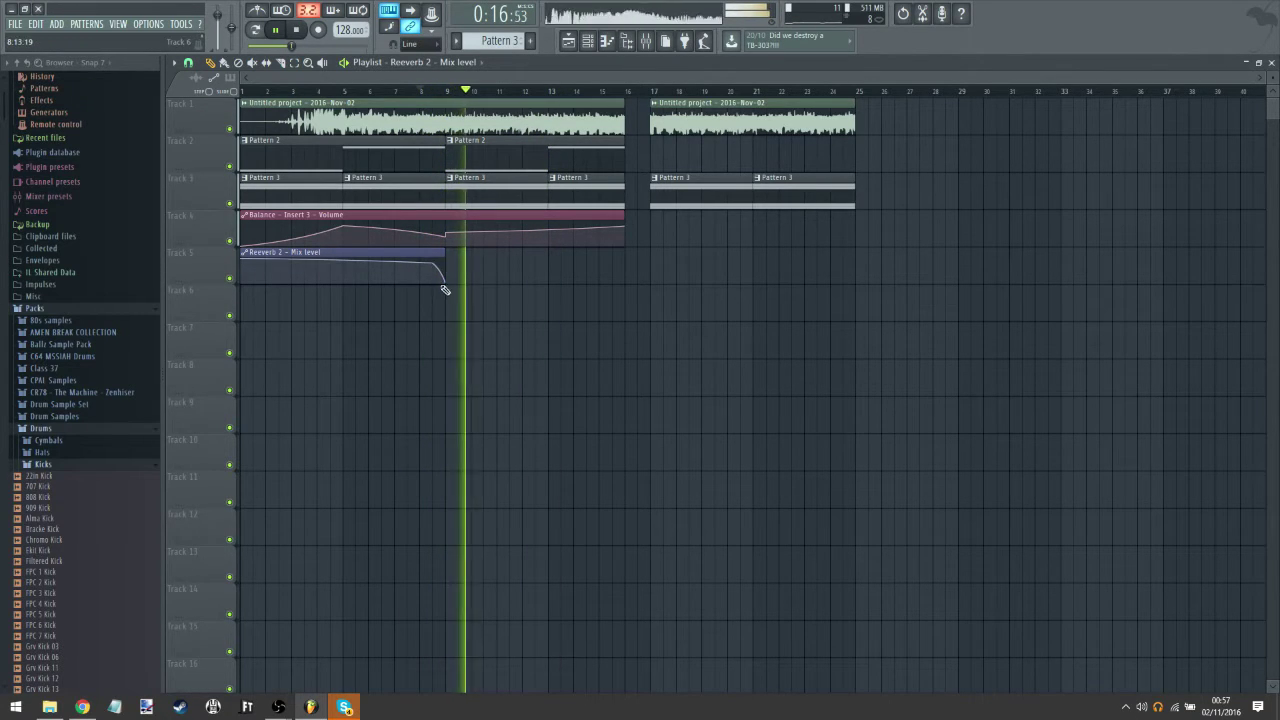
left_click_drag(444, 286, 443, 270)
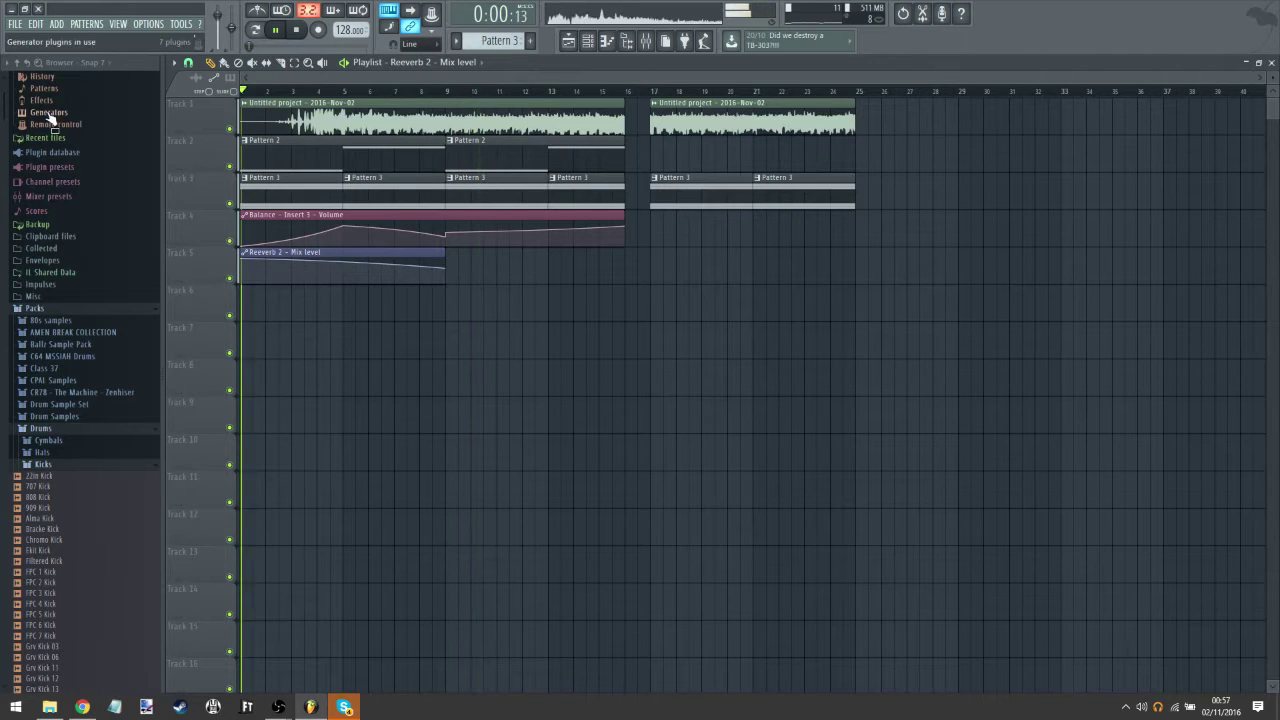
Step: Lower the Insert 3 volume automation to the minimum at bar 9 and bend the following segment into a fast-rising curve up to bar 16
scroll(294, 93, "up", 2)
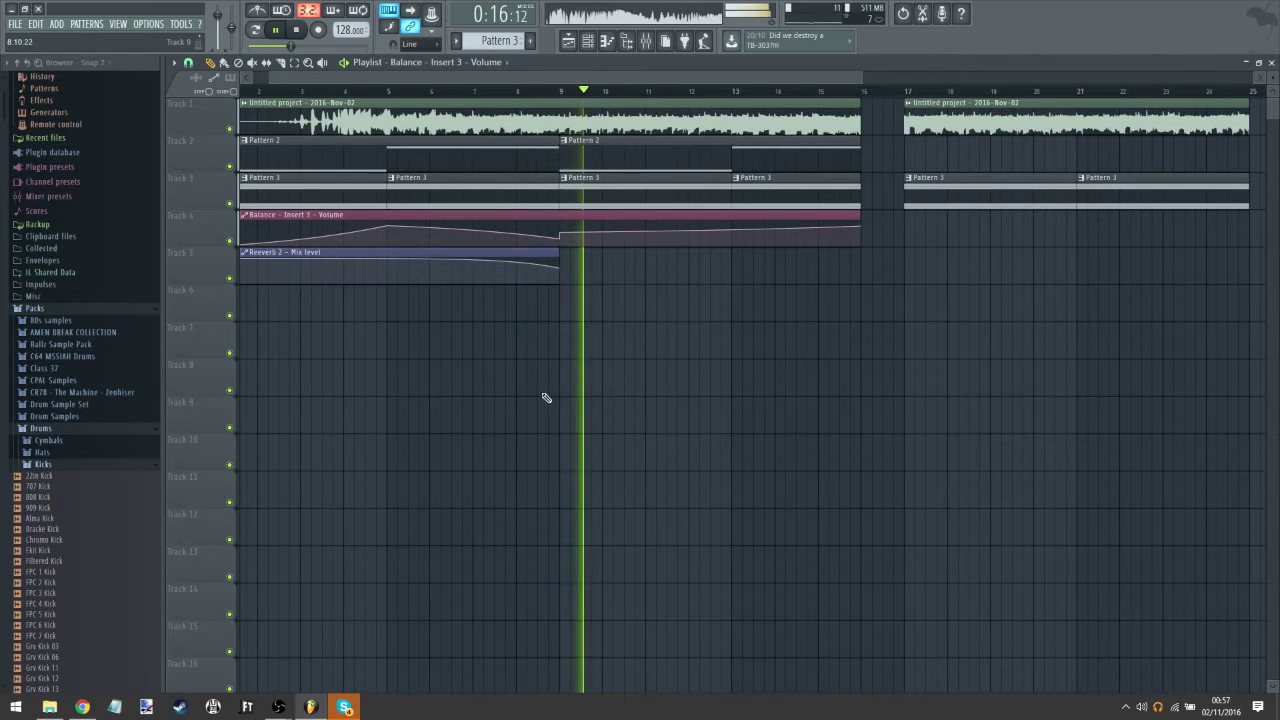
left_click_drag(560, 235, 561, 243)
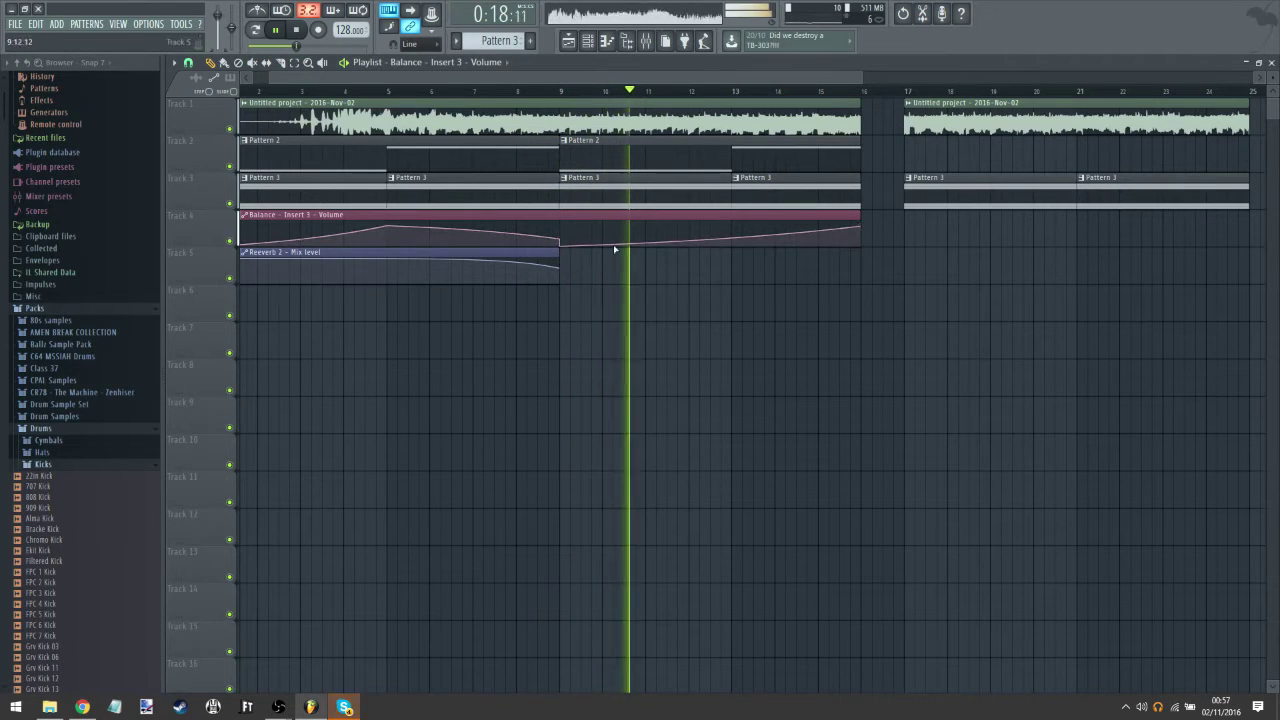
left_click_drag(711, 239, 711, 230)
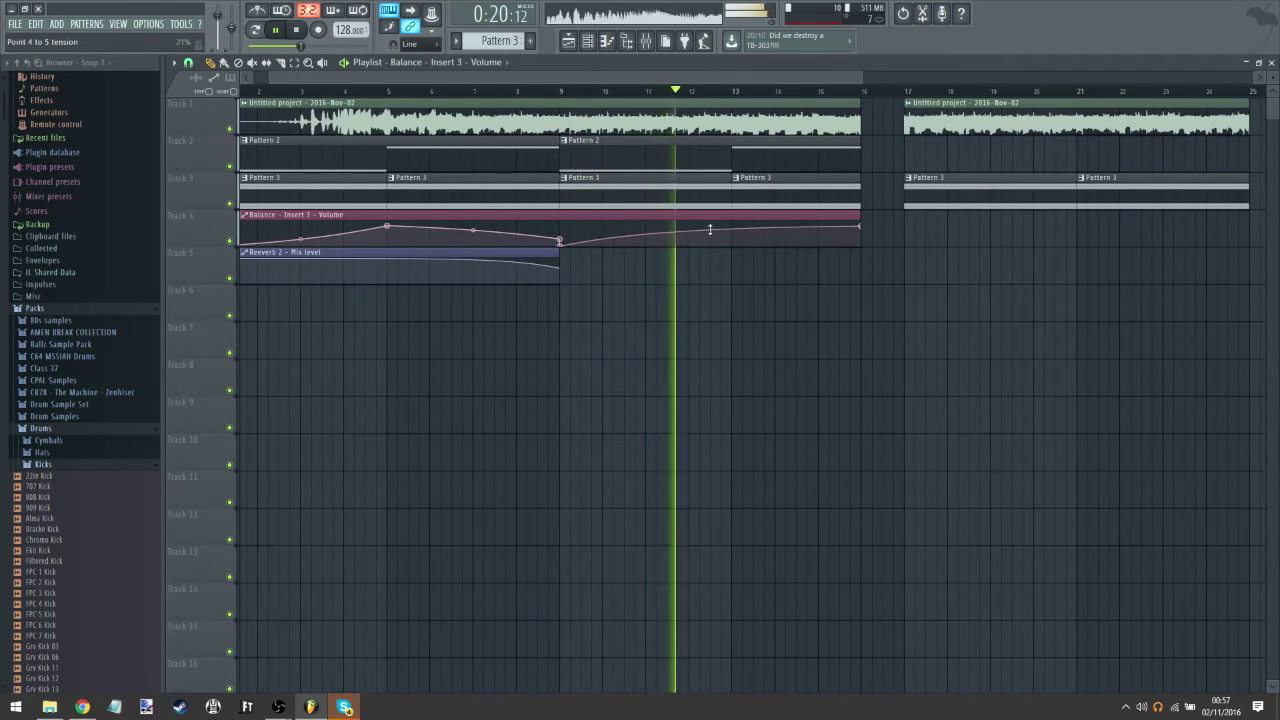
Step: Add a second Fruity Reeverb 2 in slot 3 of Insert 3 and return to the full playlist arrangement
left_click(646, 40)
left_click(1124, 286)
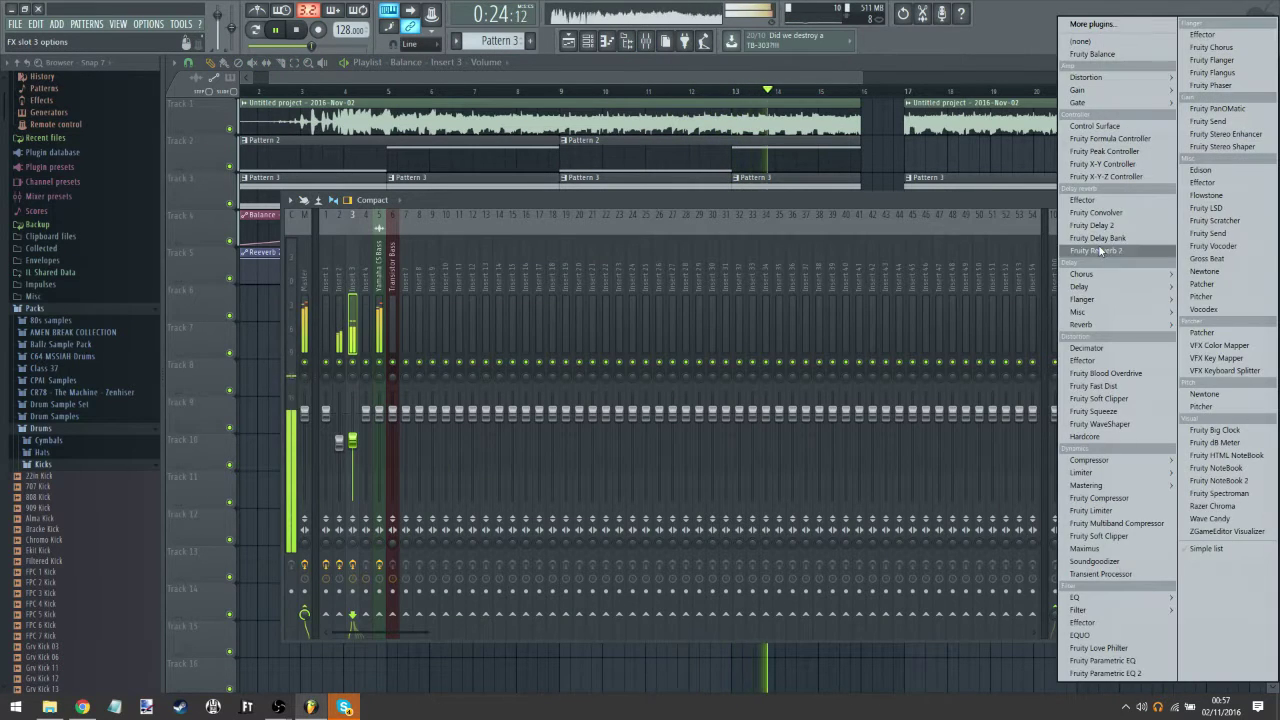
left_click(1100, 251)
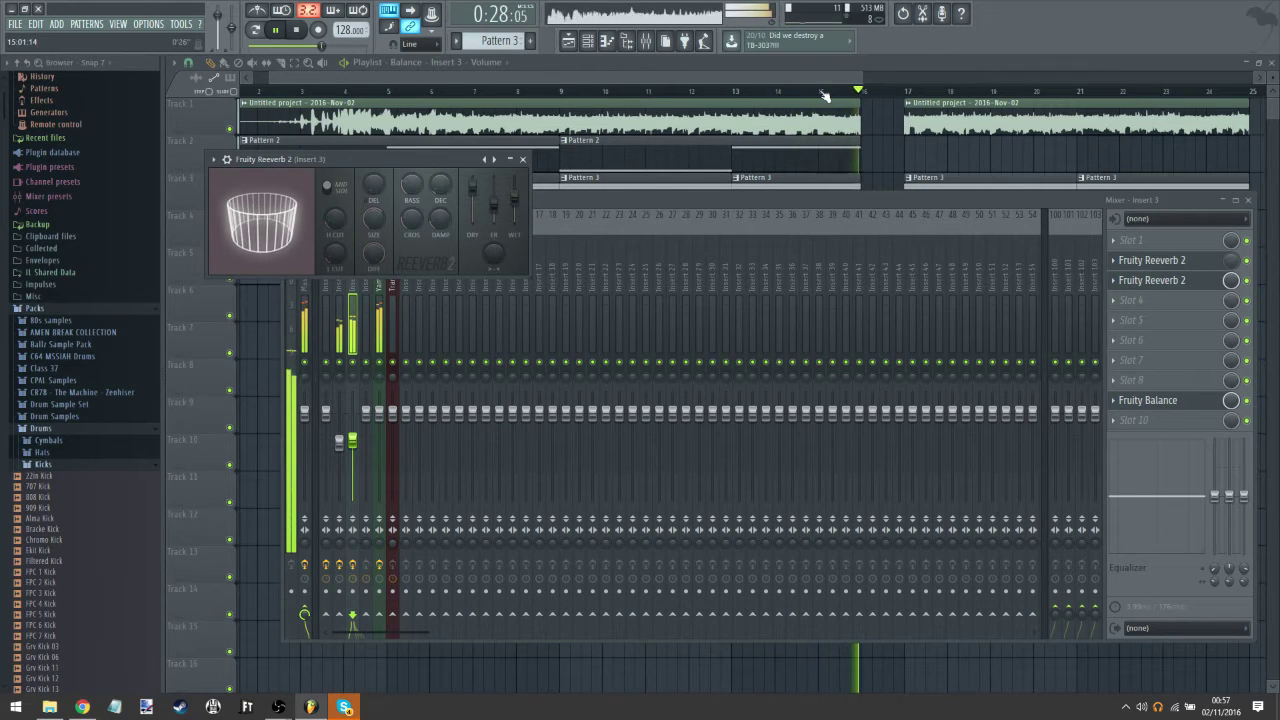
key("F12")
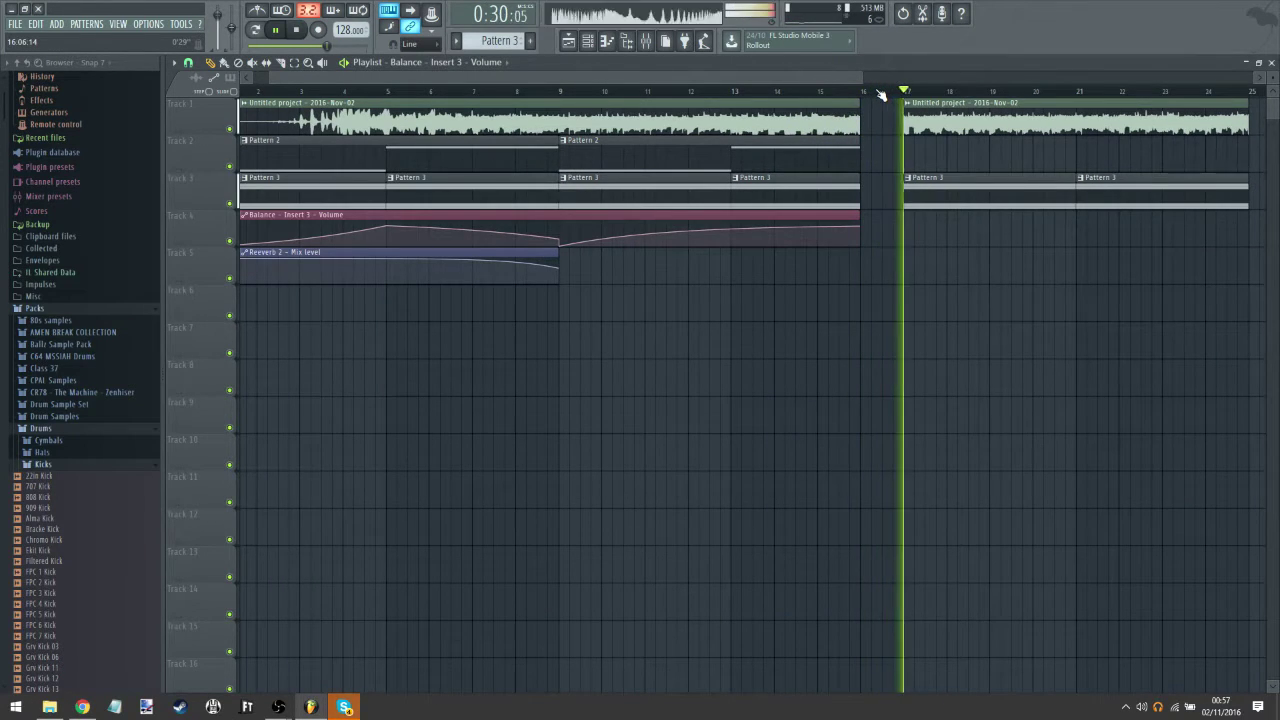
scroll(880, 95, "down", 3)
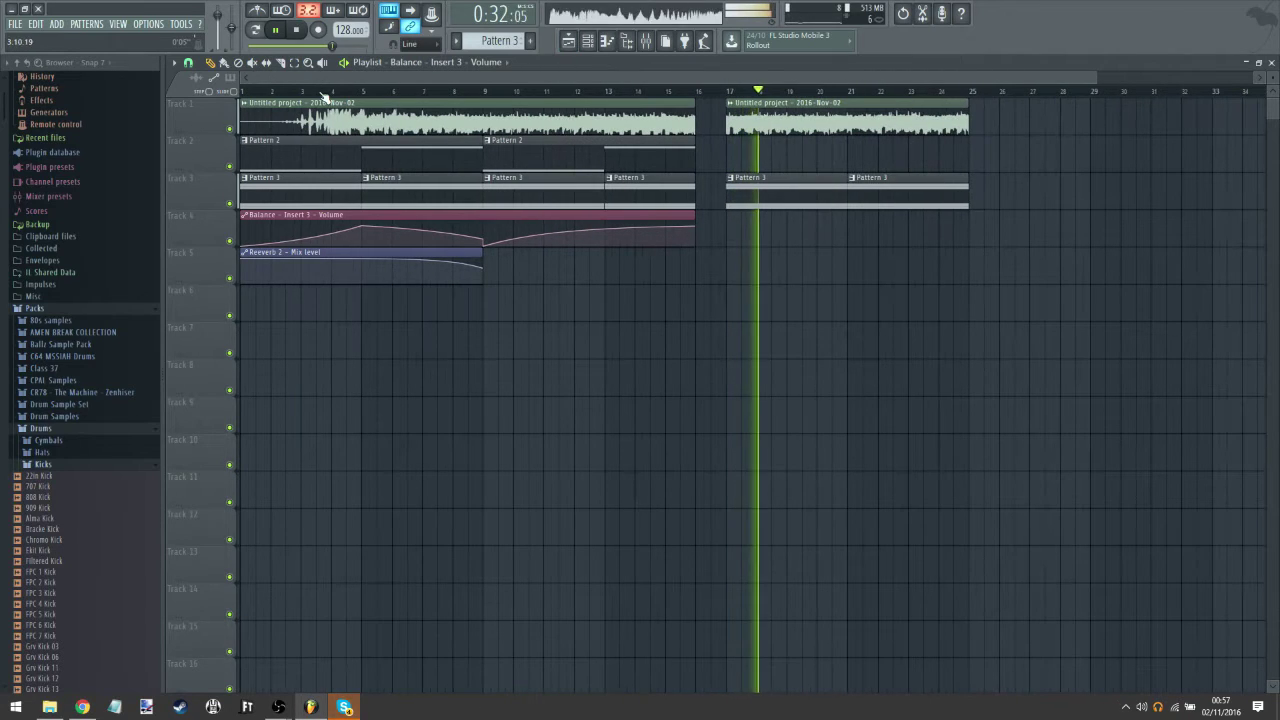
Step: Return the song position to bar 1 and replace the Snare channel with the Harmor synth
left_click(243, 92)
left_click(592, 44)
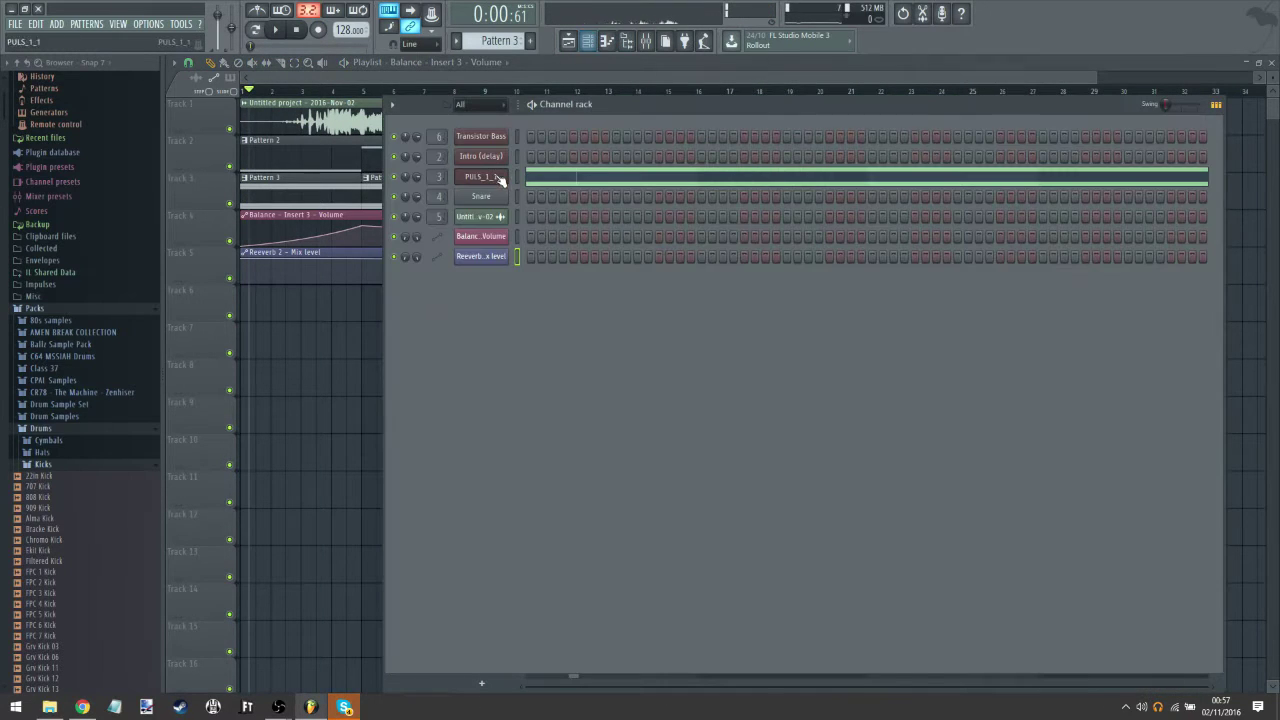
right_click(497, 200)
mouse_move(588, 299)
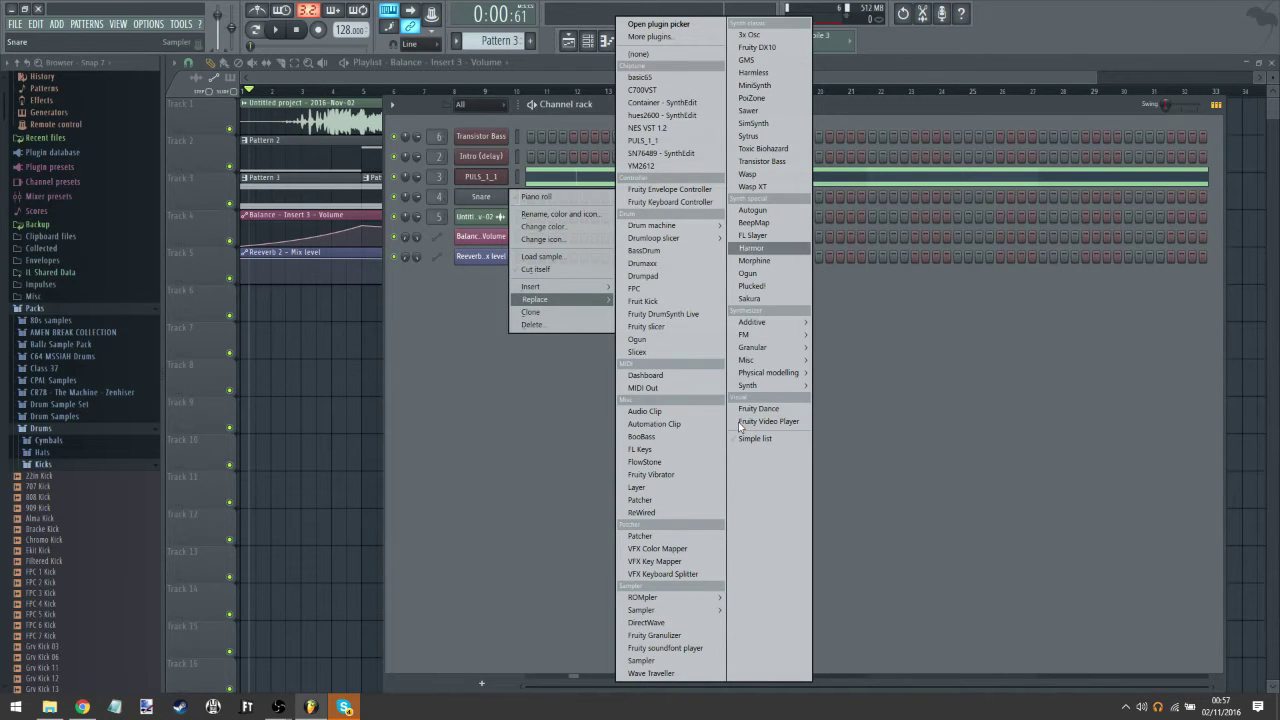
left_click(752, 247)
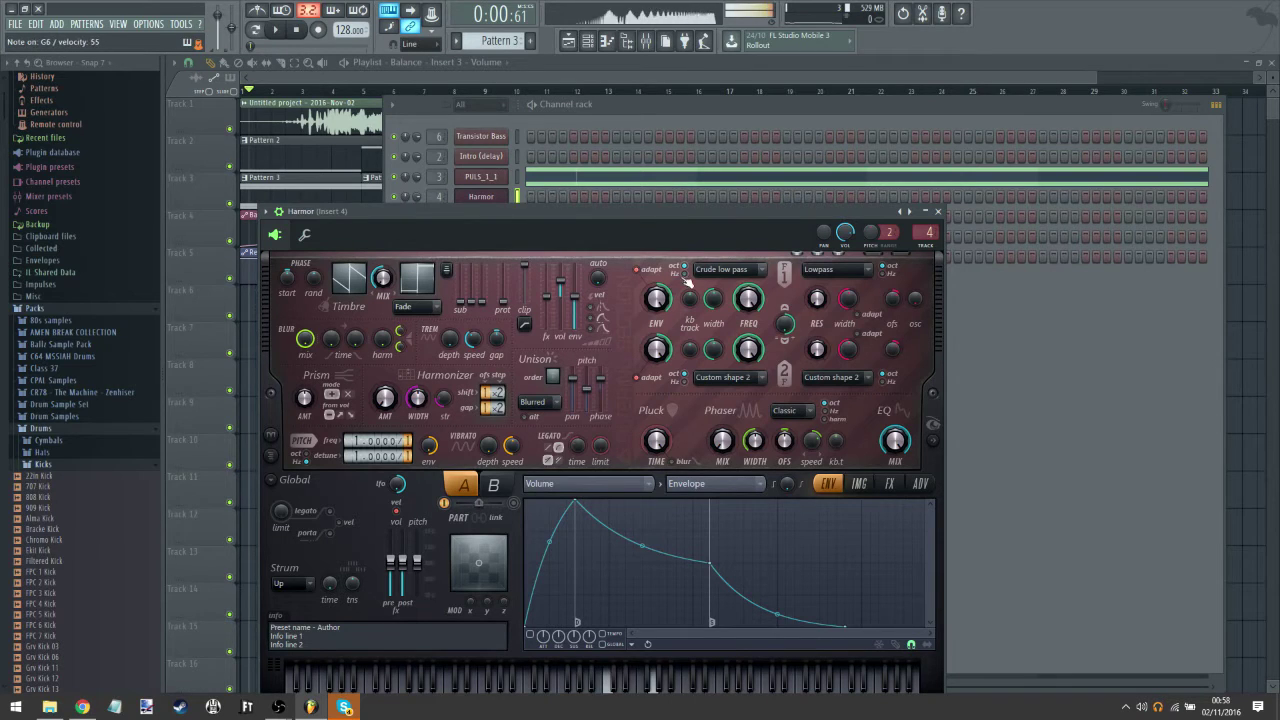
left_click_drag(690, 210, 710, 118)
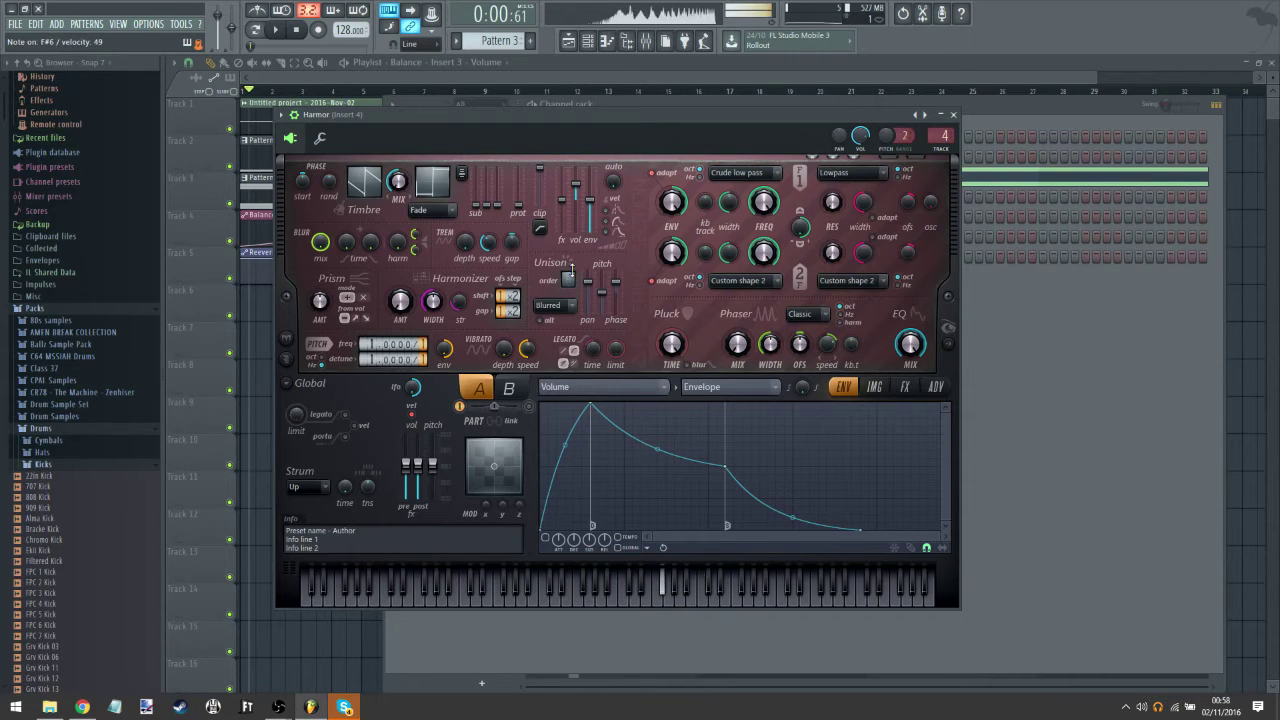
Step: Raise the F#4 note of the PULS chord in Pattern 3 to G#4 and audition it alone and within the song
double_click(246, 205)
left_click_drag(222, 240, 222, 211)
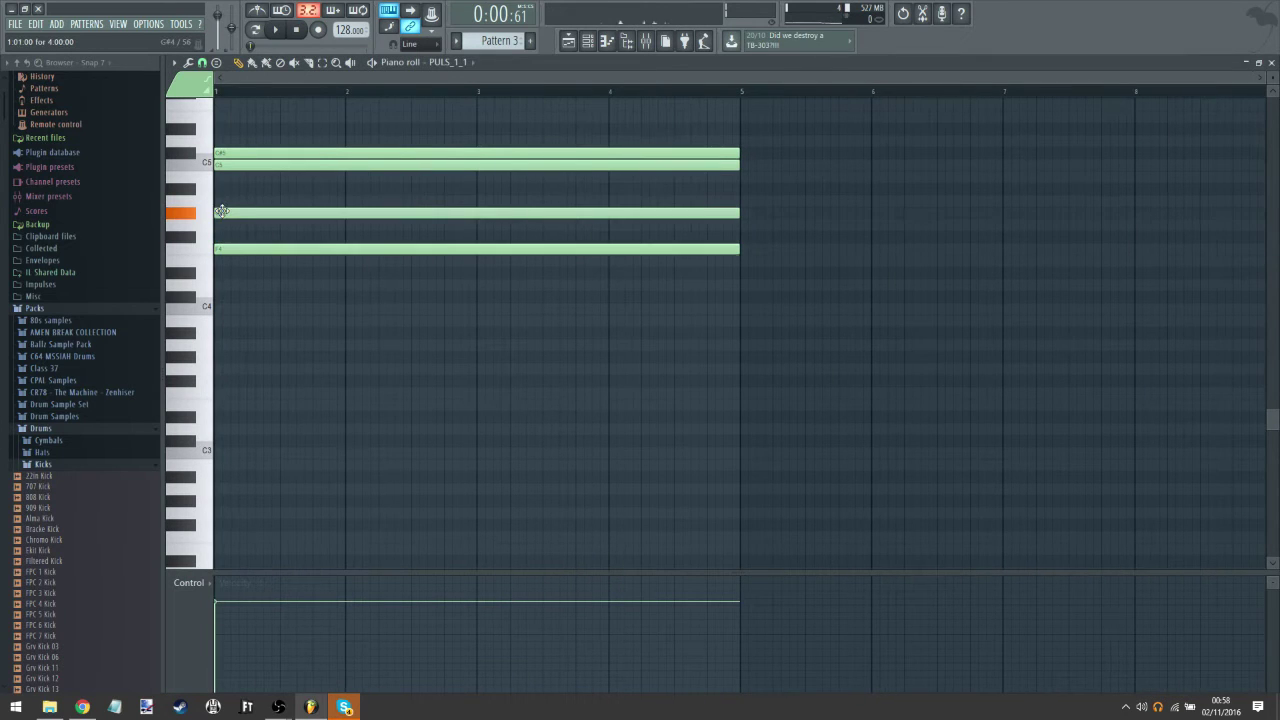
left_click(277, 31)
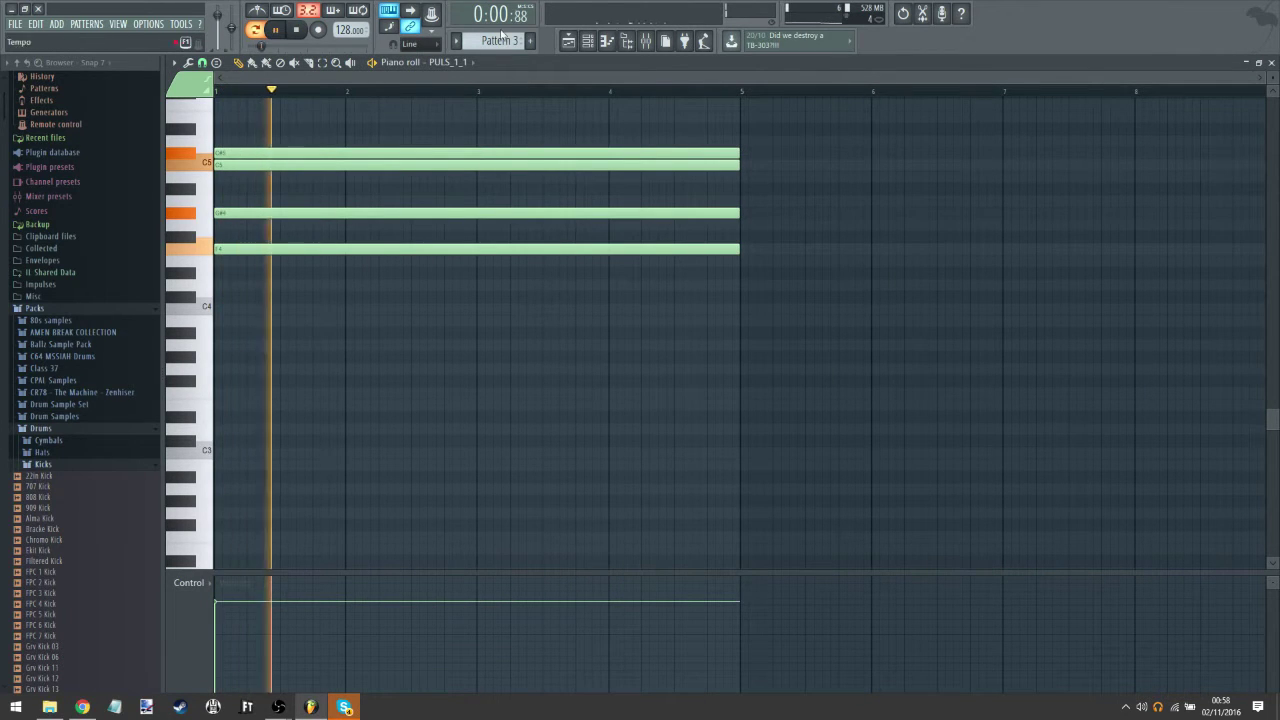
left_click(568, 41)
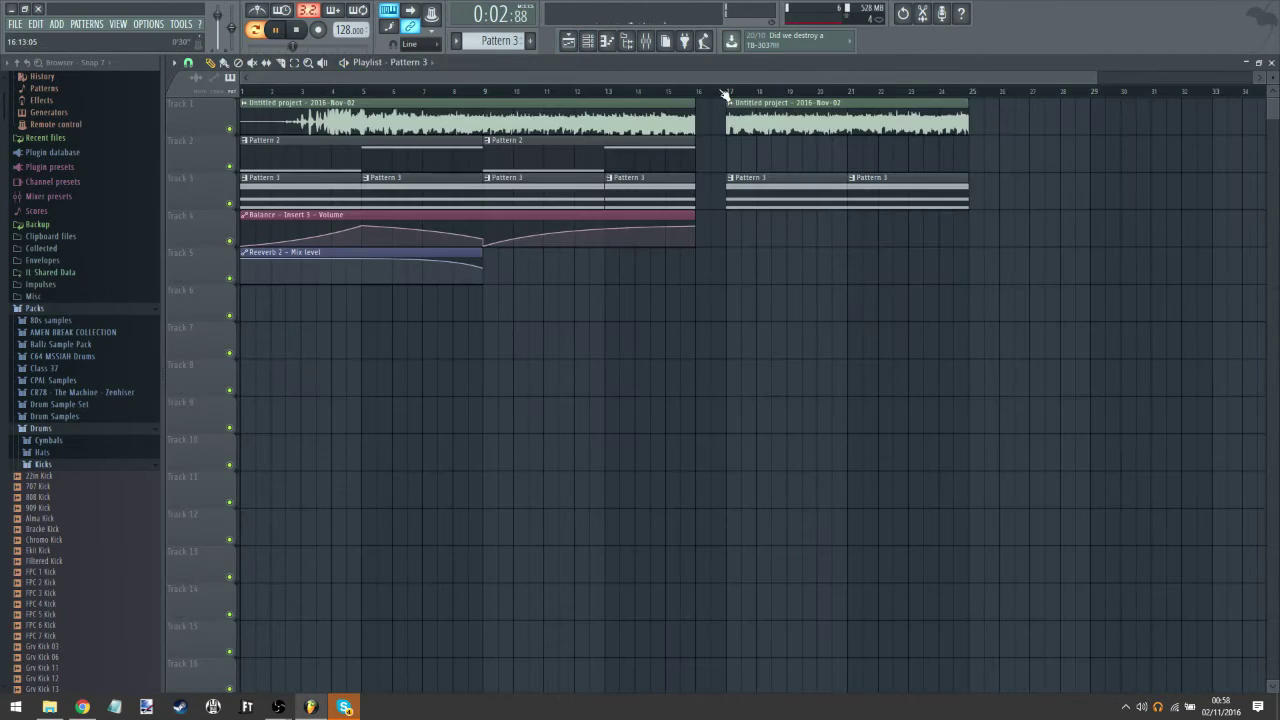
key("l")
Step: Try shortening the G#4 note to end at bar 3 and following it with an F#4 note, and delete the added note
double_click(754, 192)
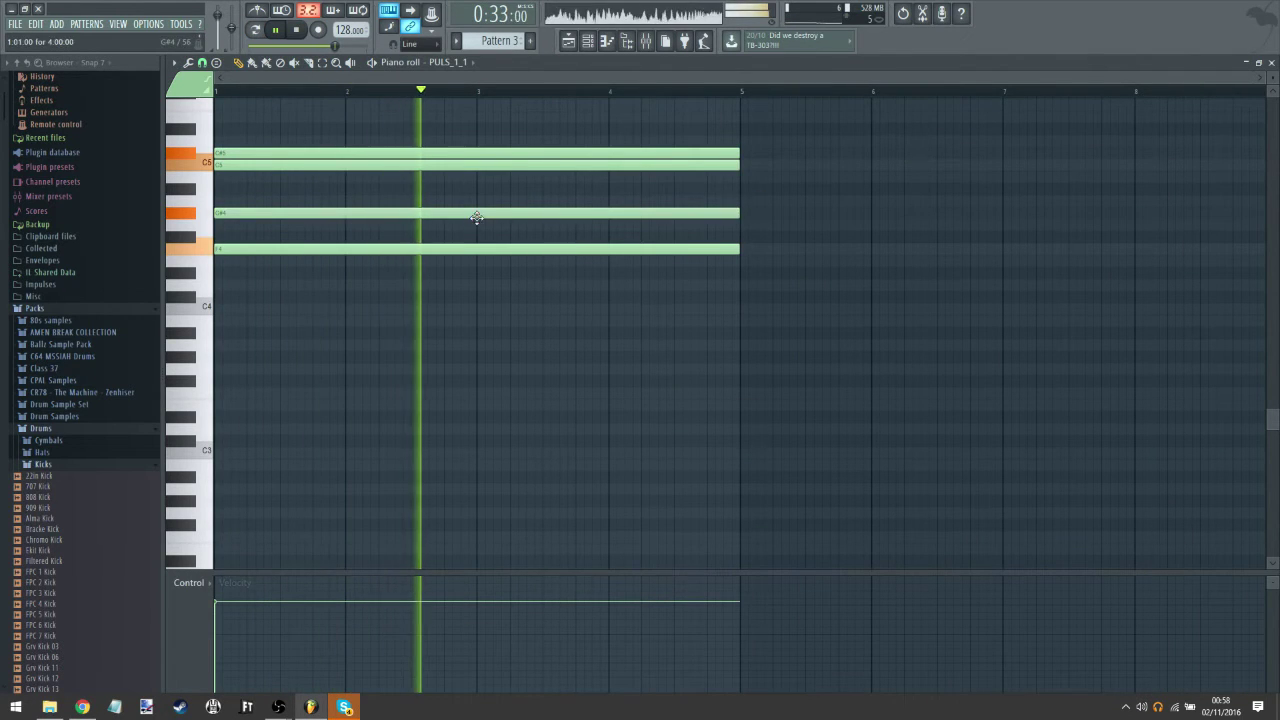
left_click_drag(734, 208, 476, 209)
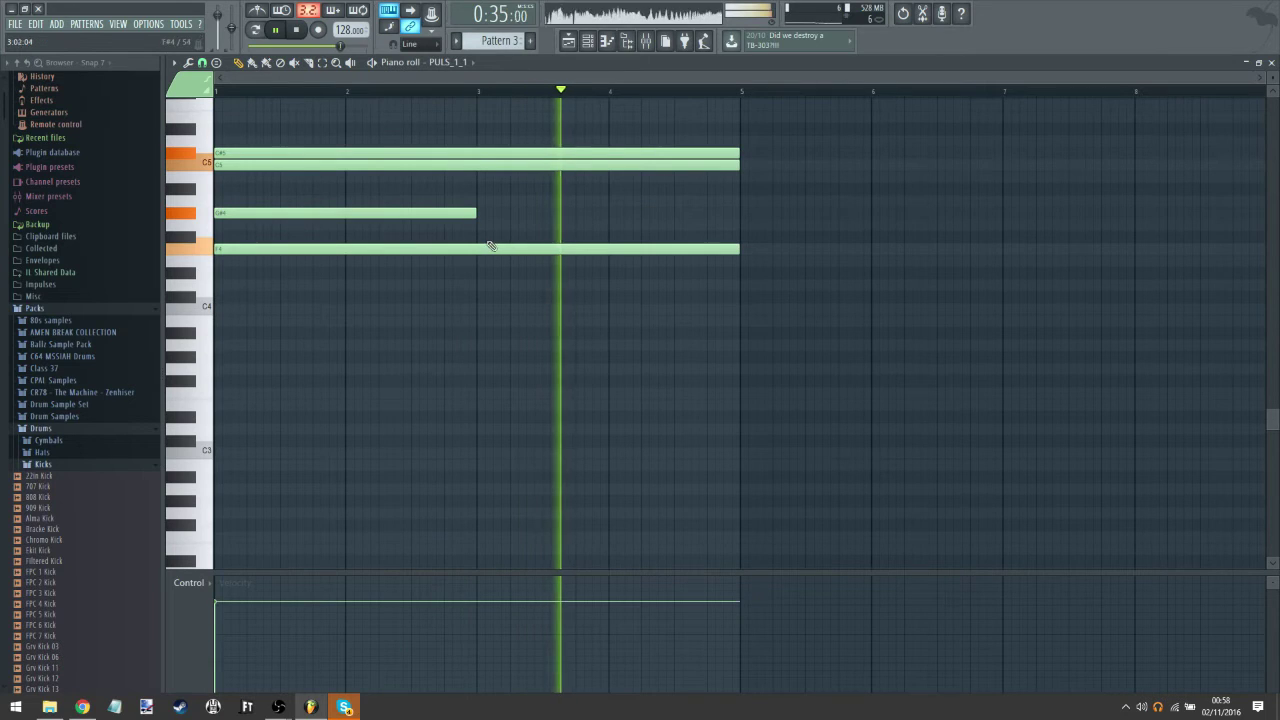
left_click(486, 237)
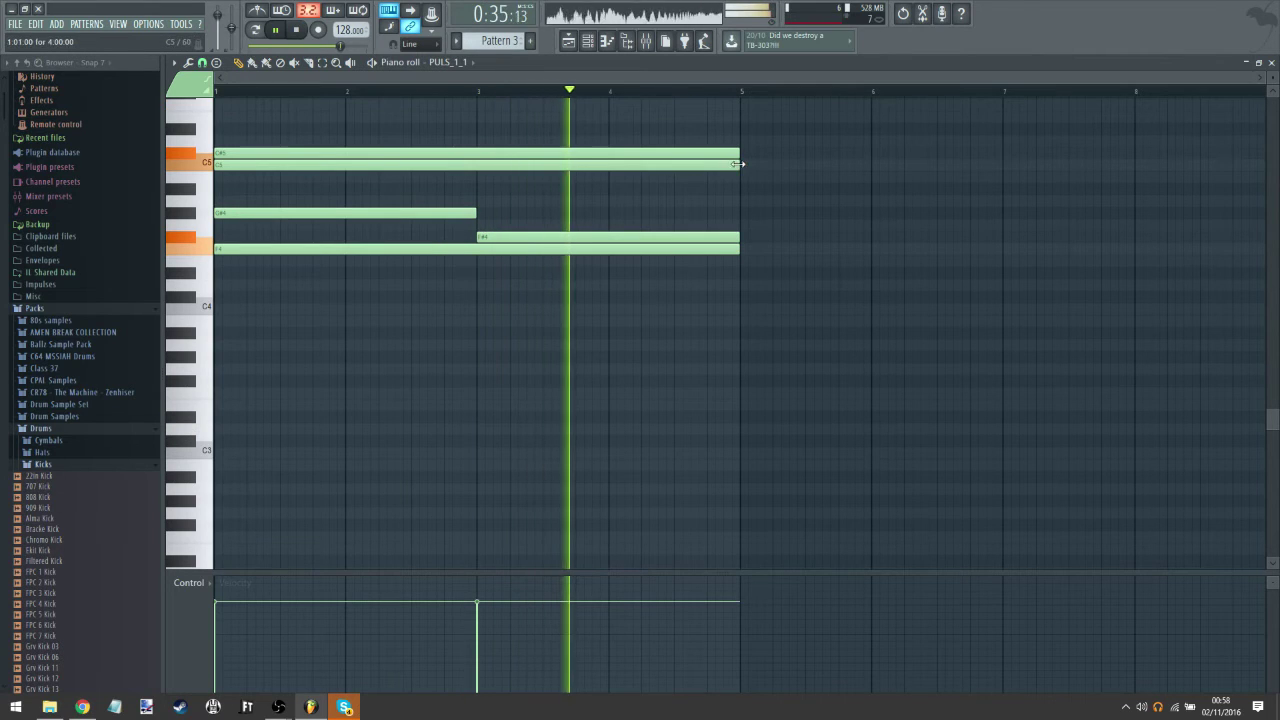
mouse_move(740, 163)
left_mouse_down()
mouse_move(458, 164)
mouse_move(740, 163)
left_mouse_up()
right_click(520, 237)
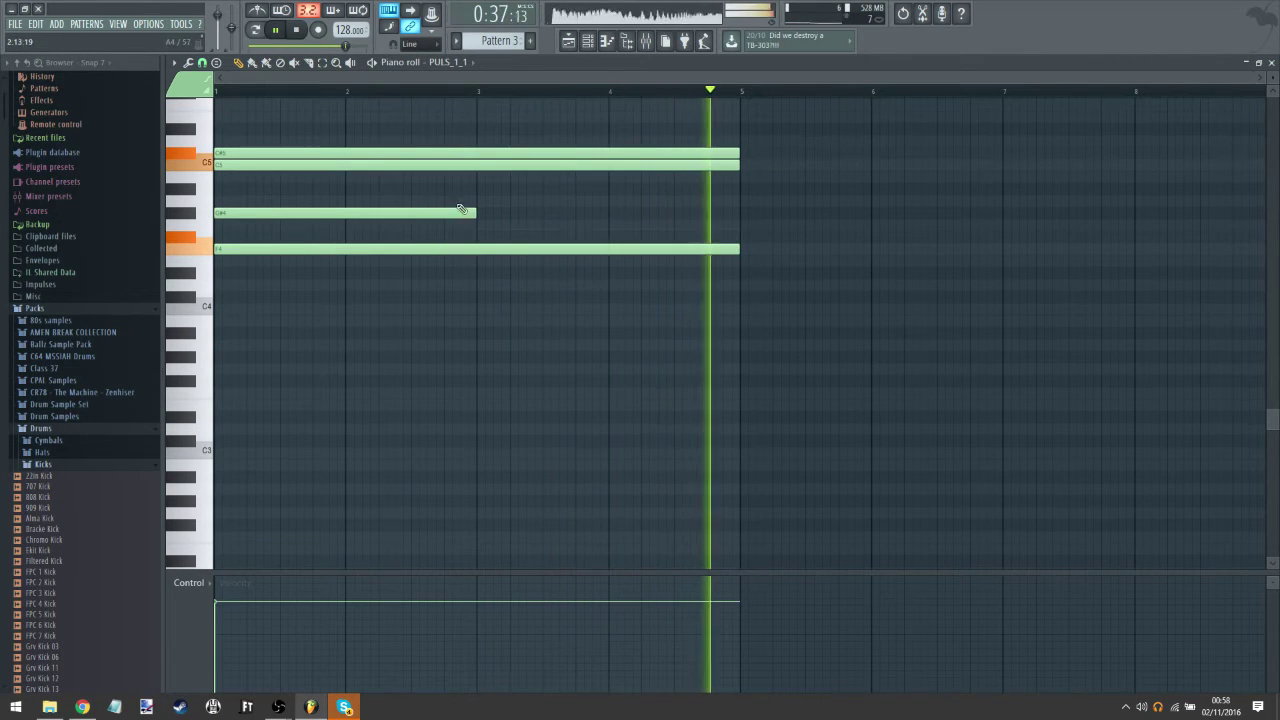
Step: Move the shortened PULS note down to F#4, stretch it to about bar 5, and return to the stopped playlist
left_click_drag(476, 213, 689, 237)
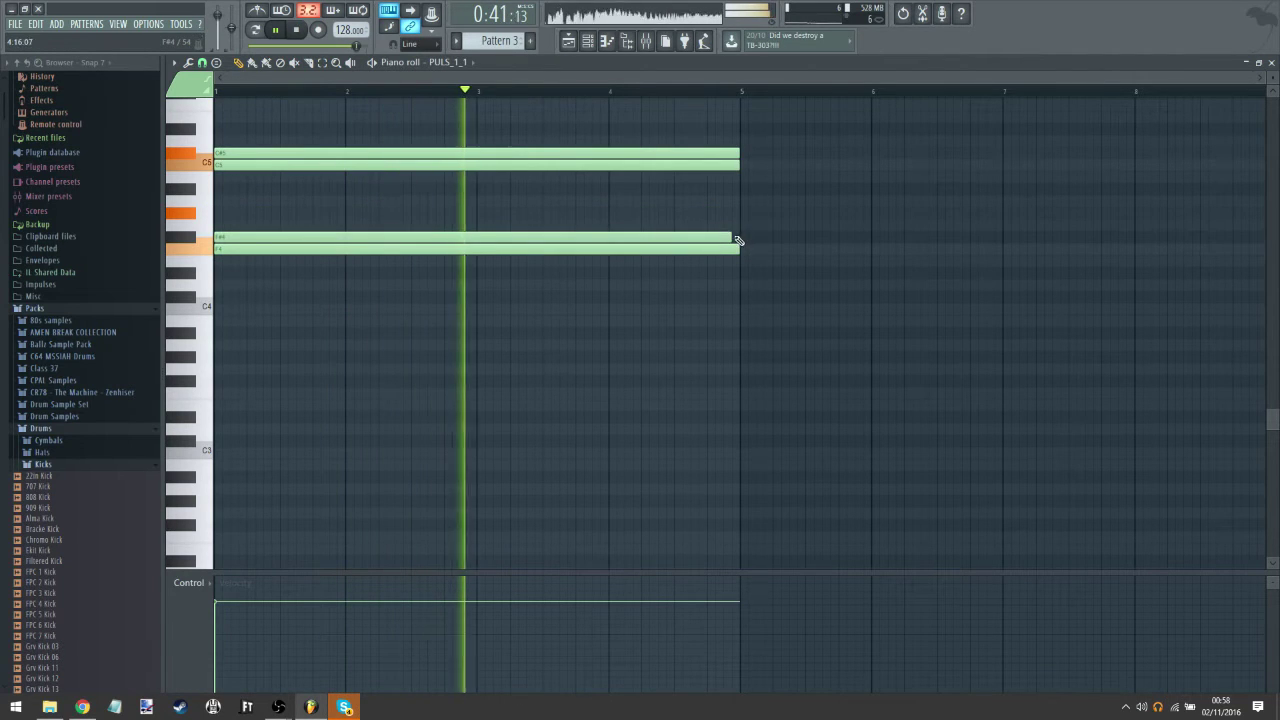
key("space")
left_click(568, 40)
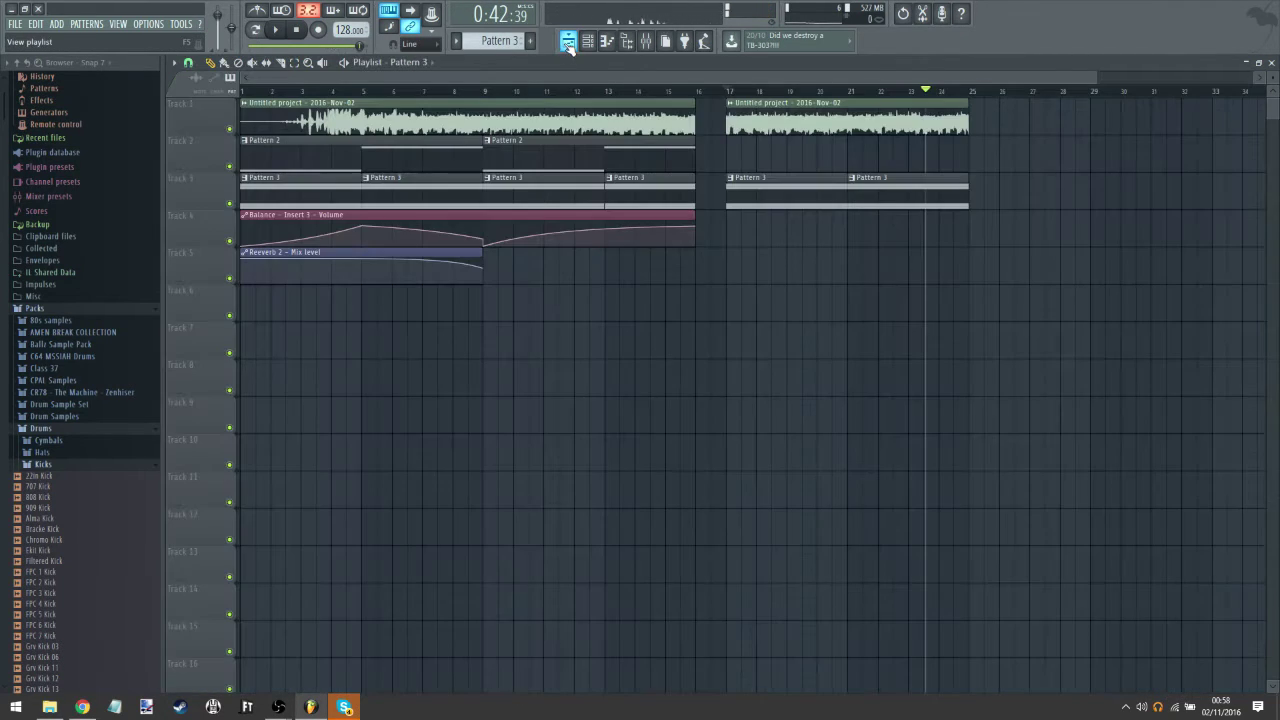
Step: Shorten the attack of Harmor's volume envelope and adjust its unison order and unison pitch
left_click(596, 54)
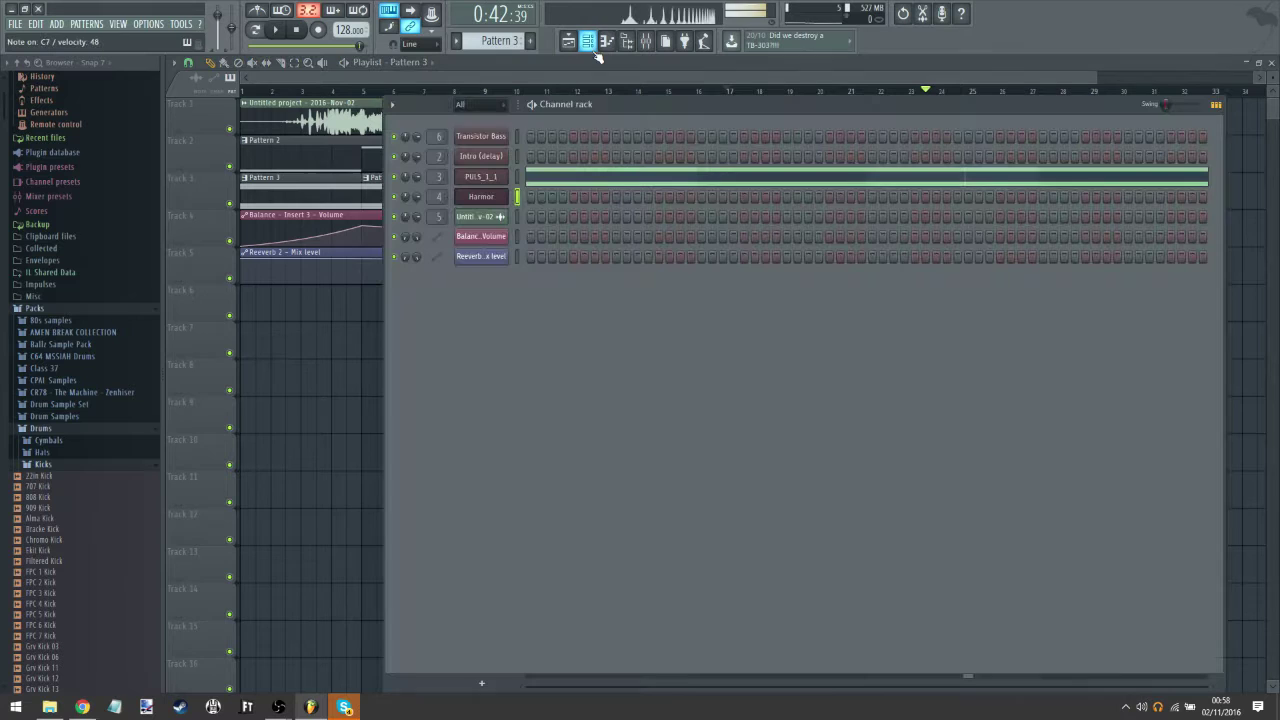
left_click(489, 197)
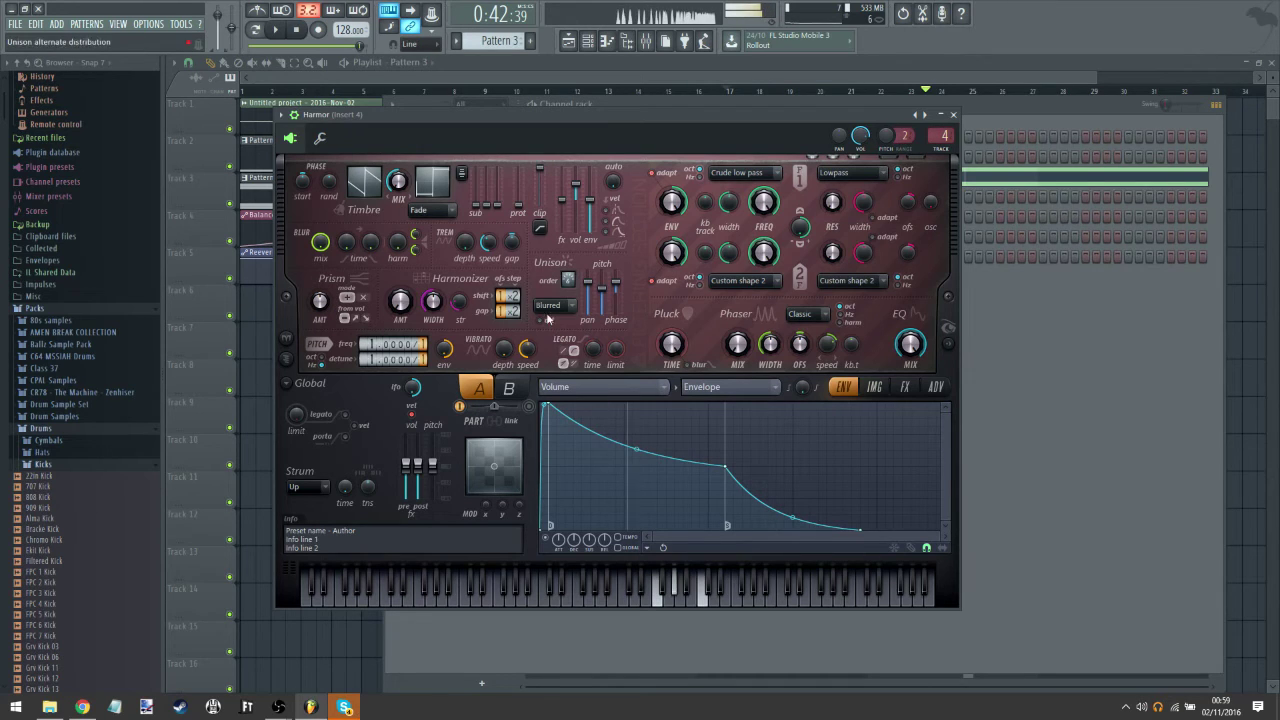
left_click_drag(598, 298, 598, 290)
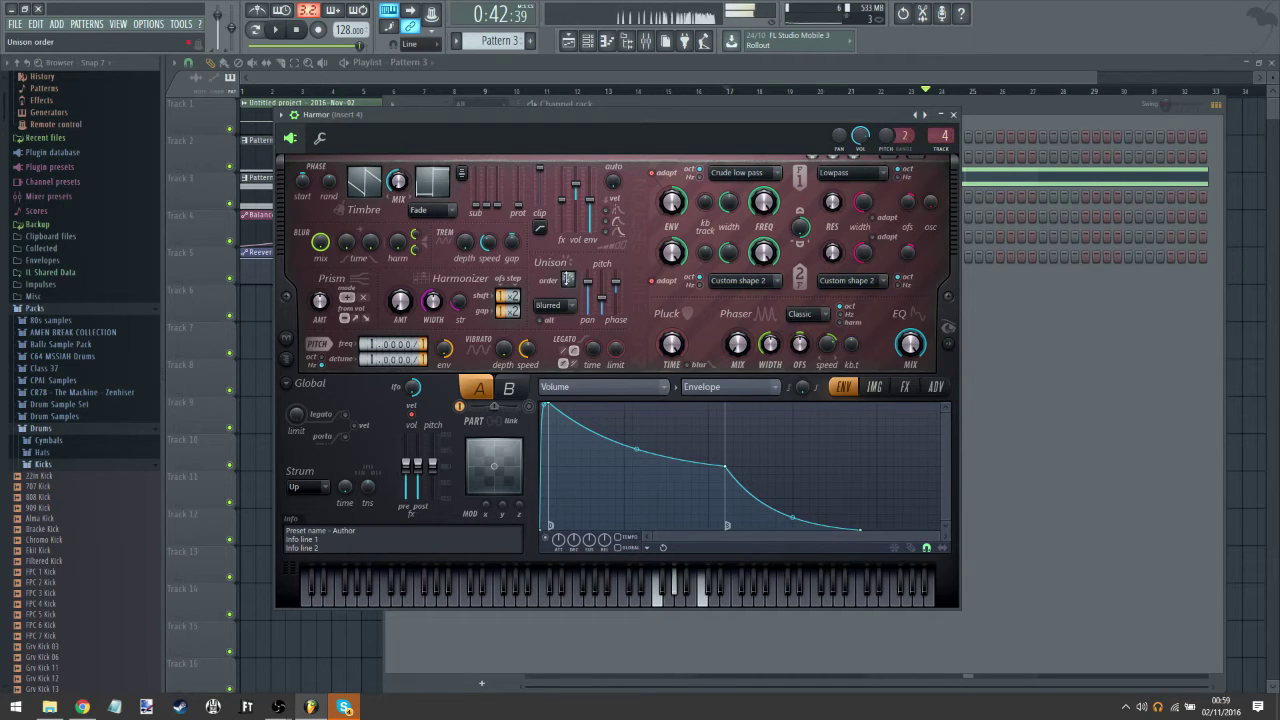
scroll(566, 278, "up", 1)
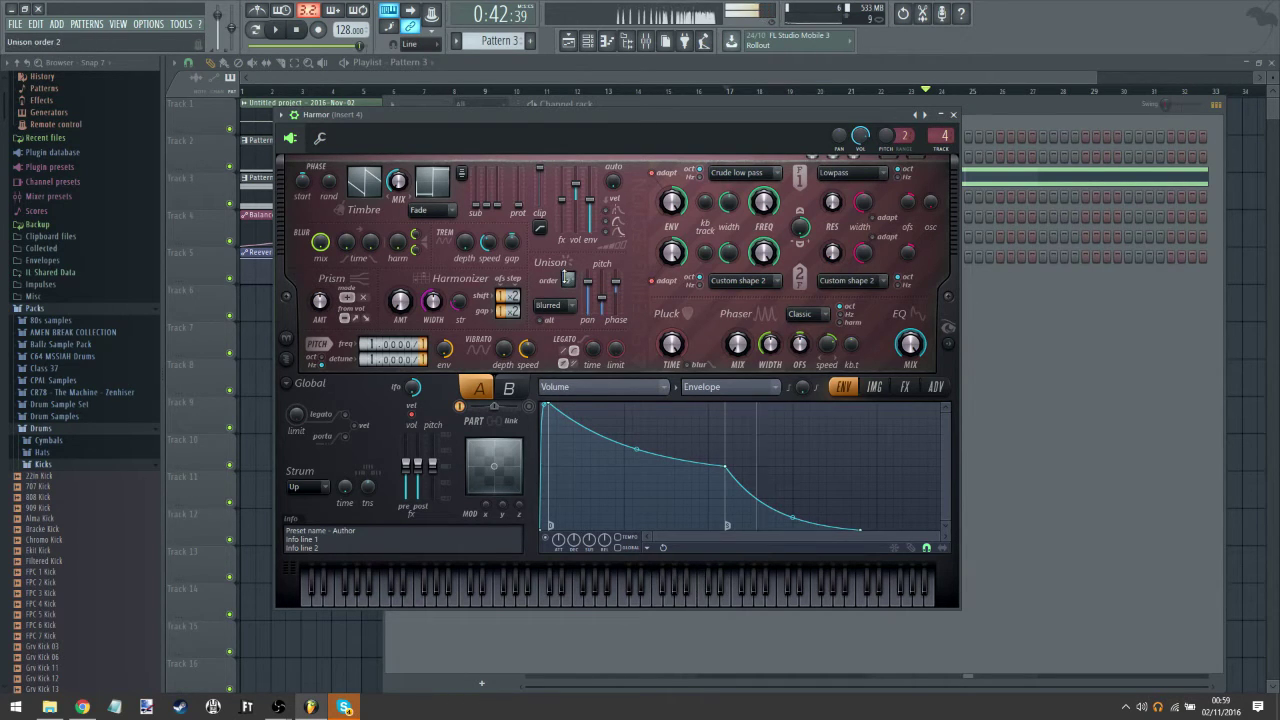
left_click_drag(601, 297, 601, 306)
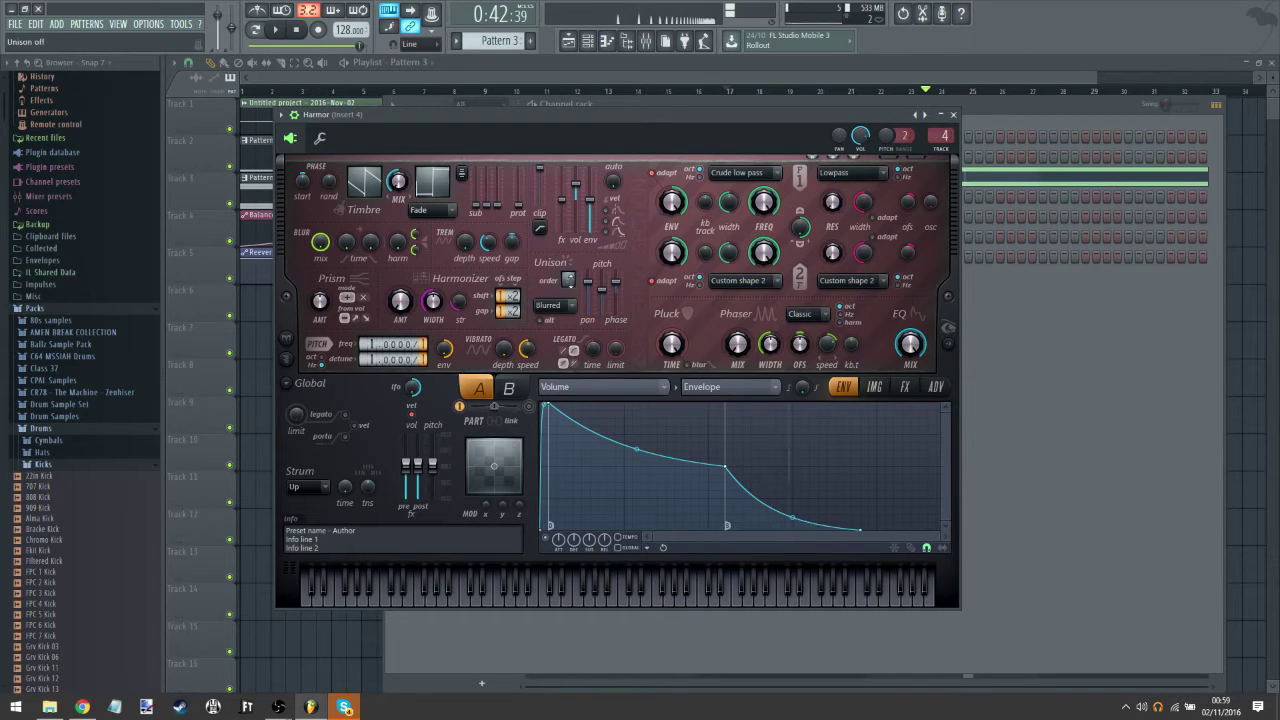
left_click_drag(602, 293, 602, 290)
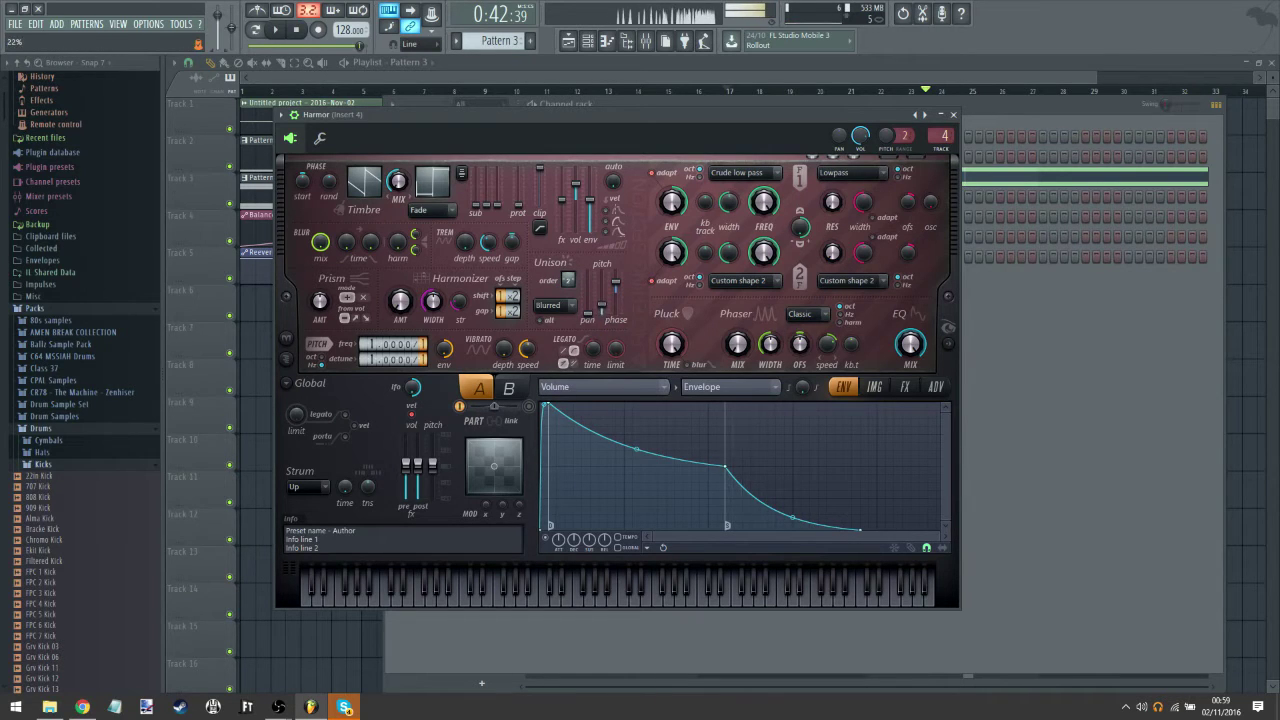
Step: Draw an envelope for Harmor's Filter 1 frequency that starts at the minimum and rises quickly to a second point above the centre
right_click(766, 204)
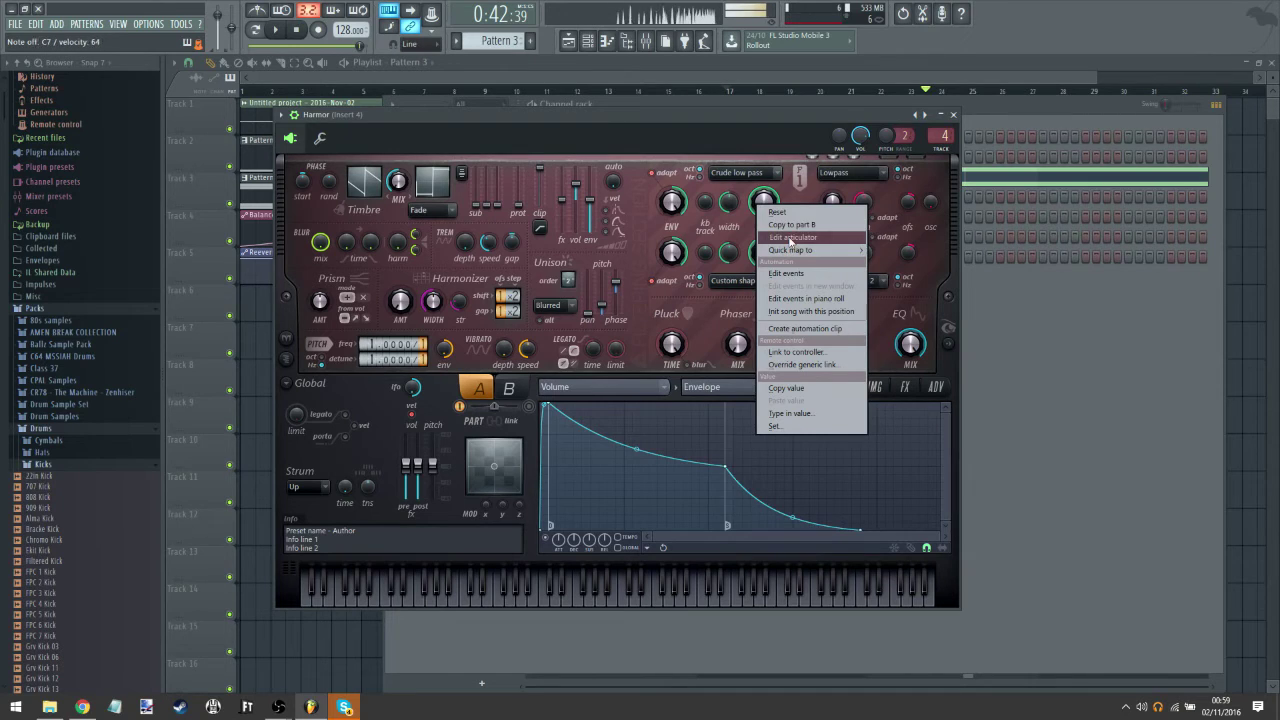
left_click(790, 238)
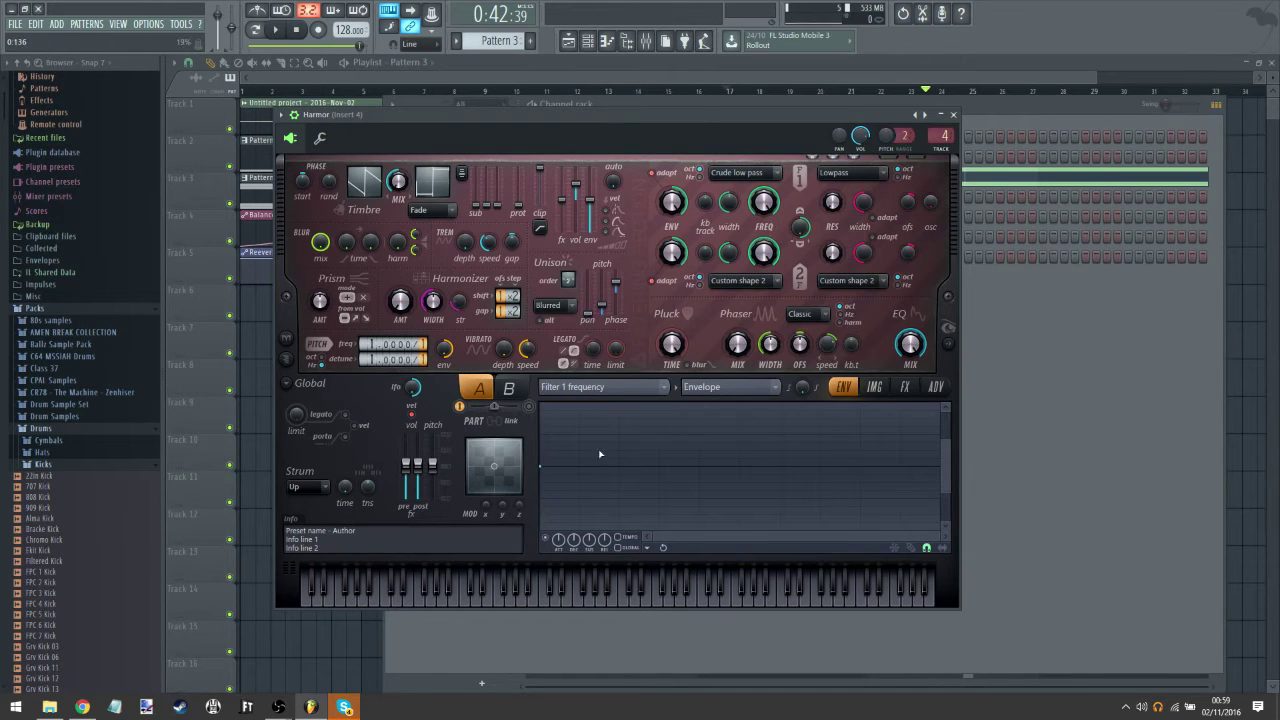
right_click(619, 435)
right_click(835, 450)
left_click_drag(745, 468, 742, 450)
right_click(860, 467)
left_click(880, 491)
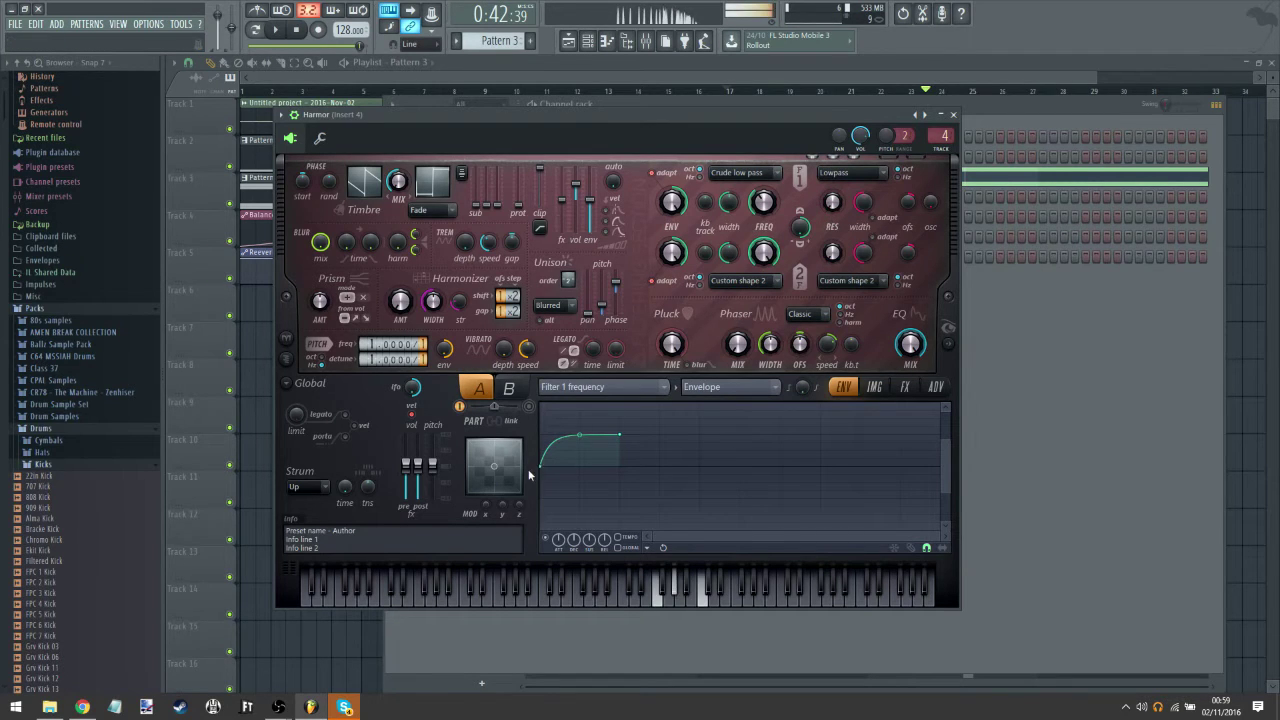
left_click_drag(540, 468, 542, 545)
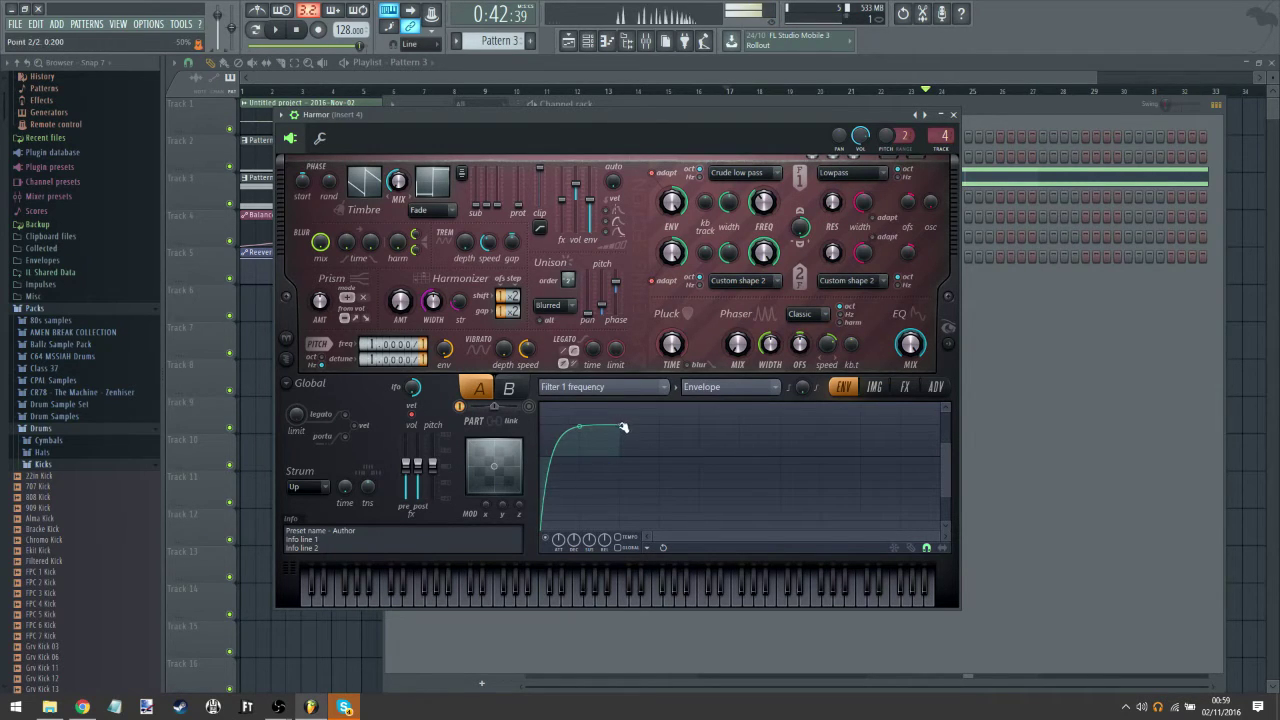
mouse_move(624, 428)
left_mouse_down()
mouse_move(623, 488)
mouse_move(620, 434)
left_mouse_up()
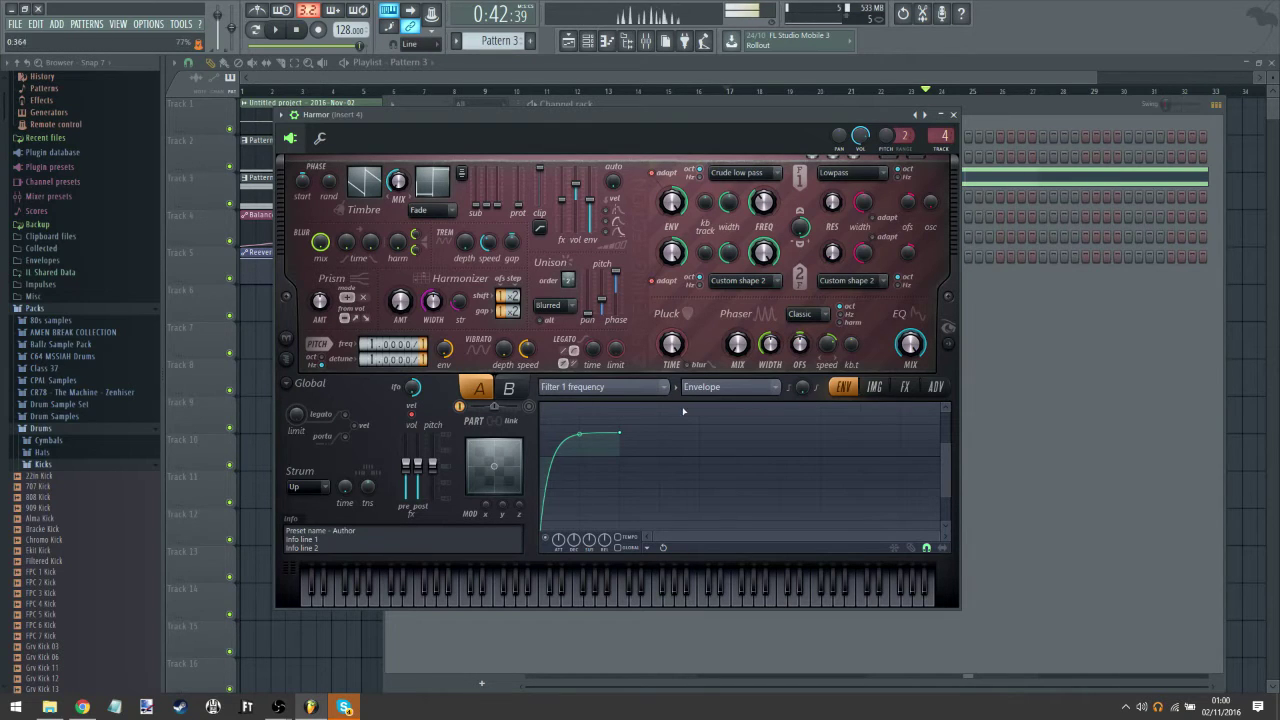
Step: Add a third point to the Filter 1 frequency envelope, soften the initial rise, and level the last two points slightly above the centre
right_click(746, 482)
left_click_drag(752, 484, 699, 448)
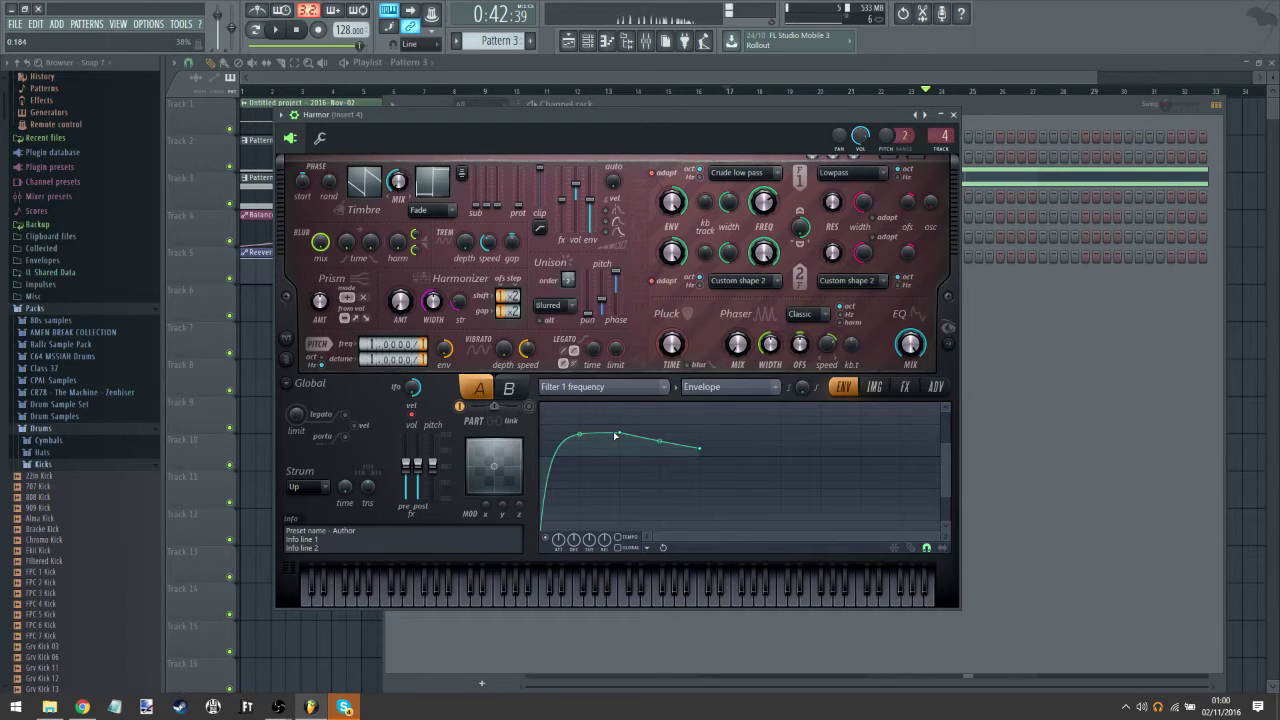
left_click_drag(616, 435, 623, 463)
left_click_drag(700, 449, 704, 483)
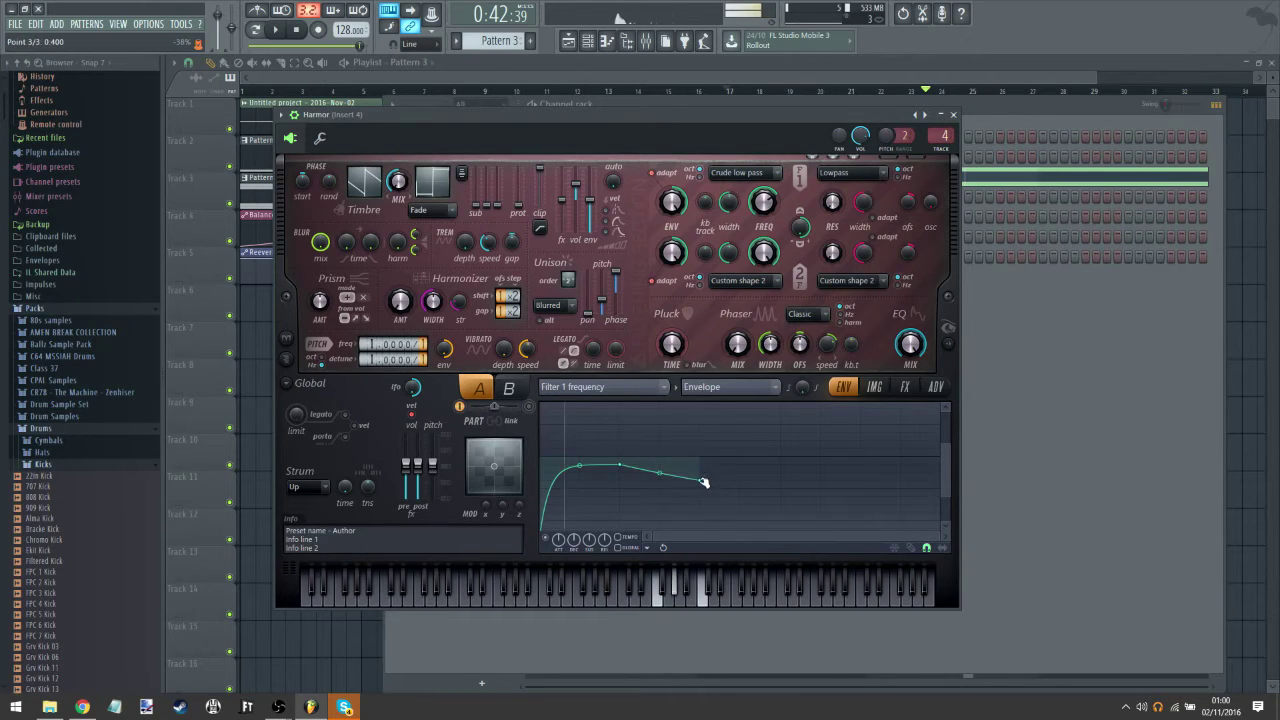
left_click_drag(623, 465, 582, 471)
left_click_drag(699, 480, 699, 440)
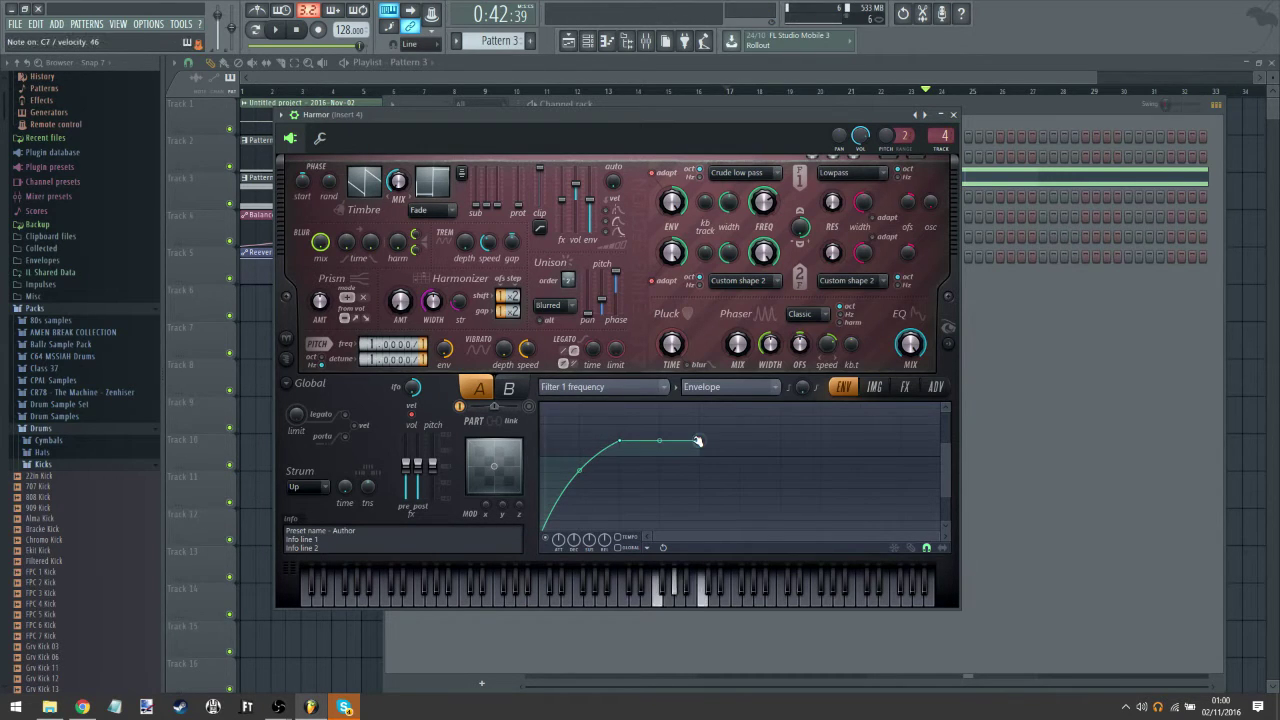
Step: Close Harmor and replace its channel with the GTG 44 S synth
left_click(954, 115)
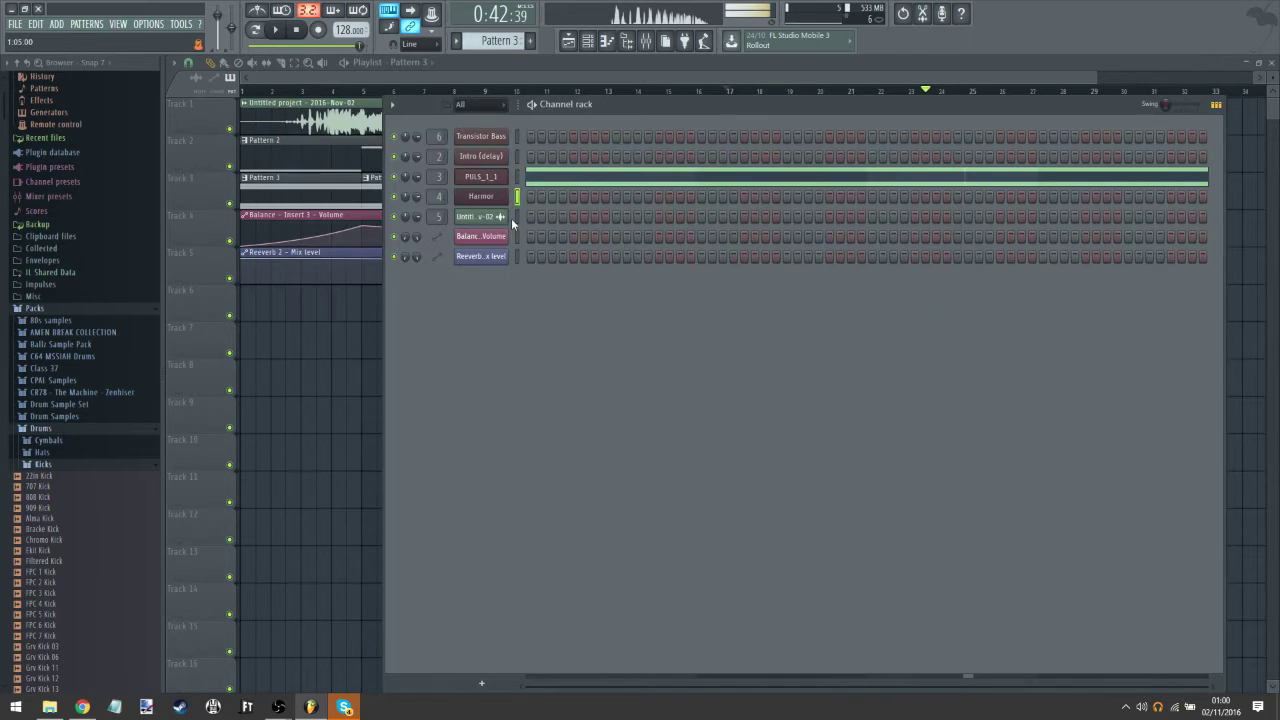
right_click(487, 196)
mouse_move(550, 288)
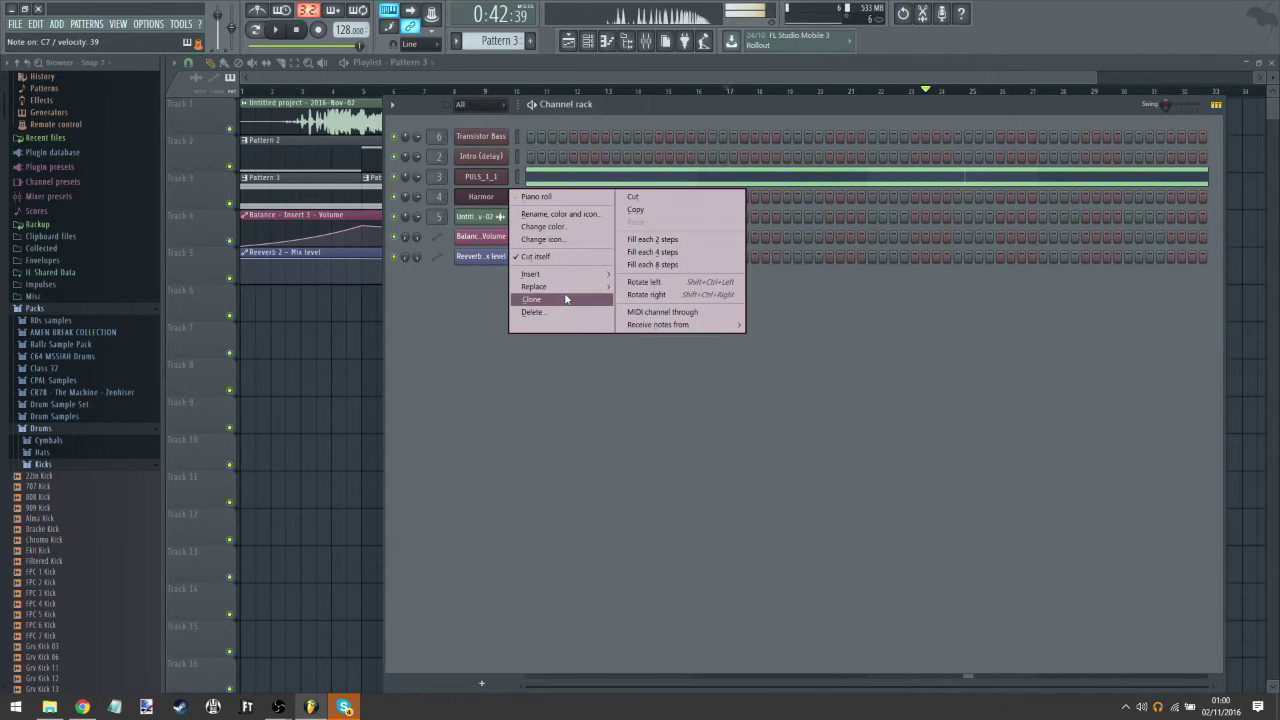
mouse_move(770, 388)
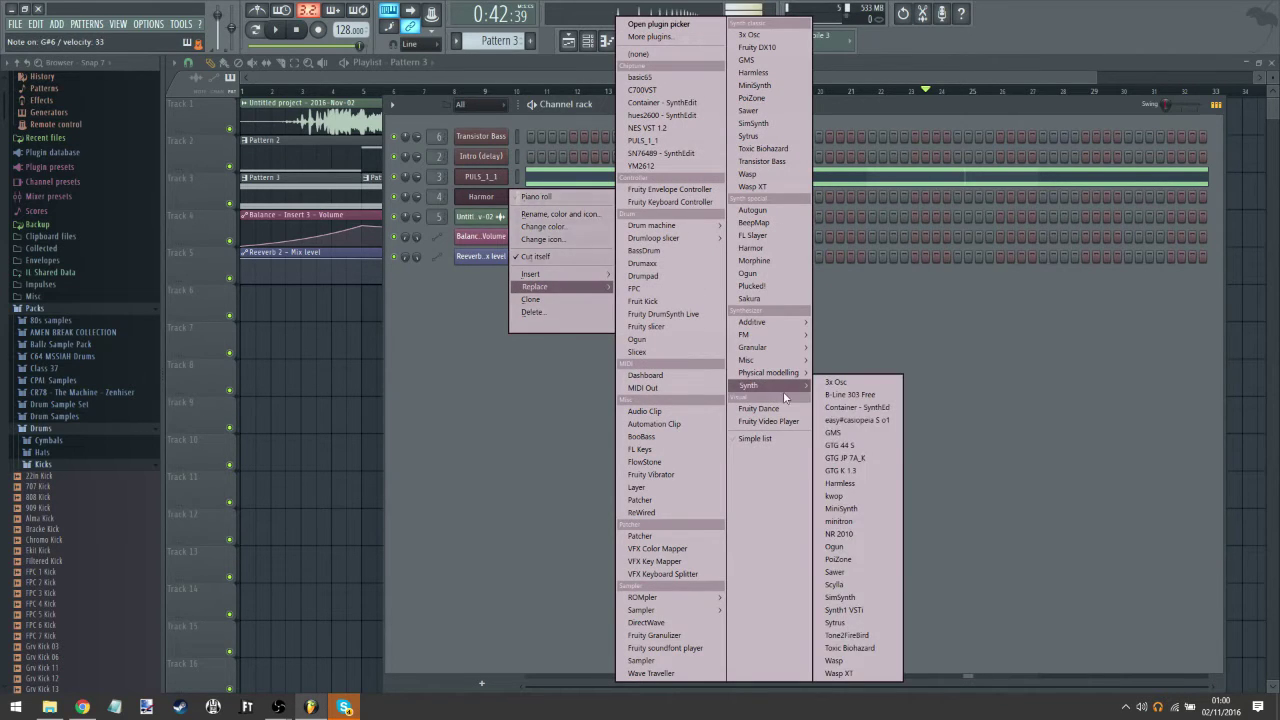
left_click(869, 446)
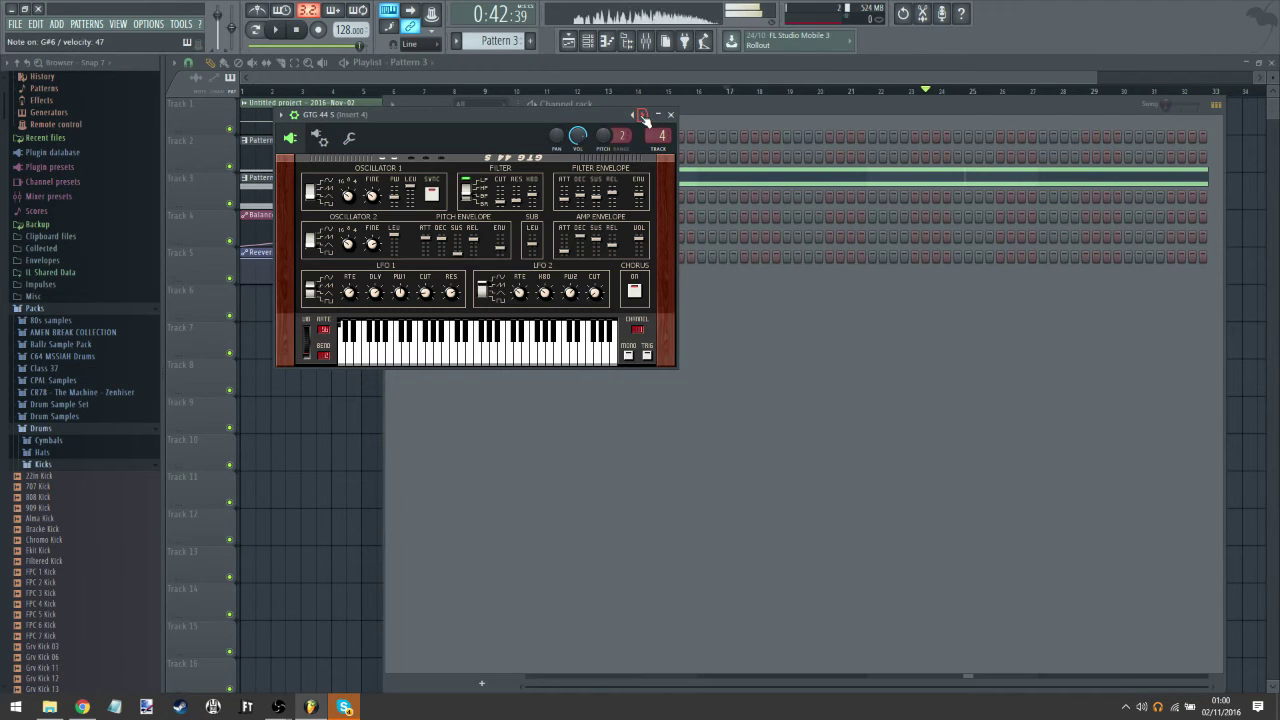
Step: Audition the GTG 44 S presets Arpeggio play, Elektrofex 1, Hold Cascade, SyncBrass and Bresson
left_click(643, 116)
left_click(673, 308)
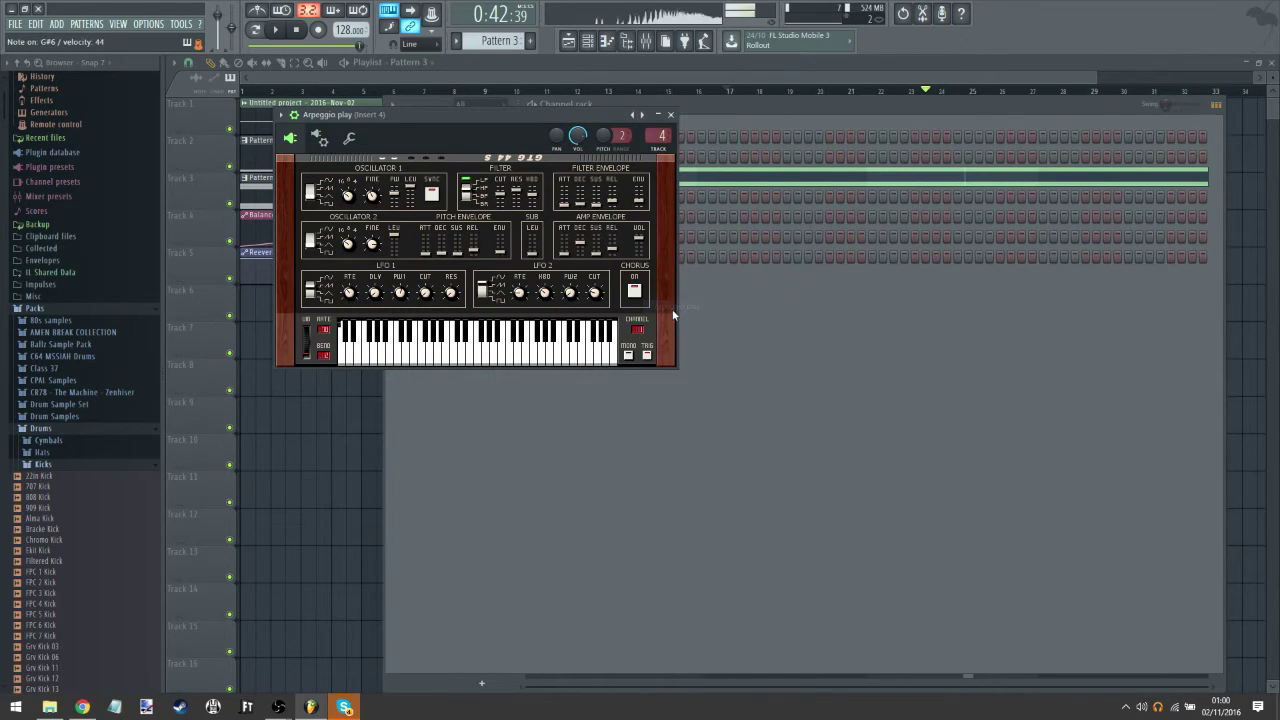
left_click(643, 116)
left_click(680, 472)
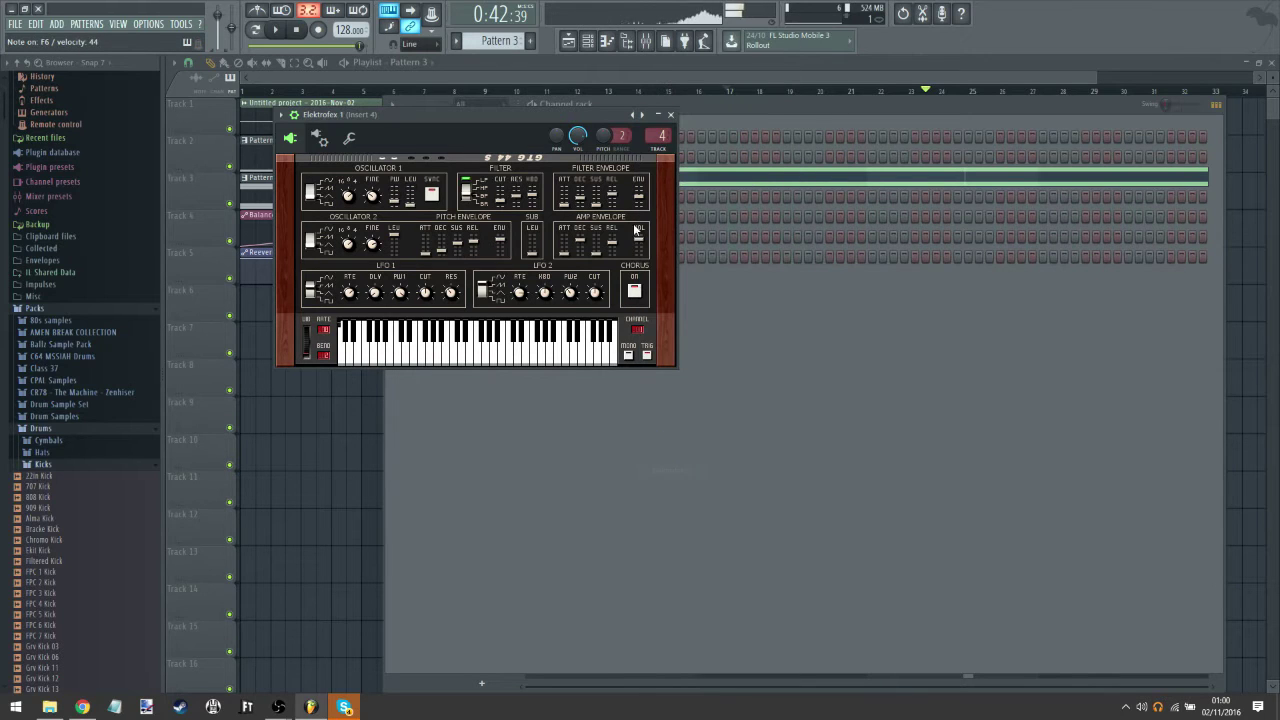
right_click(643, 115)
left_click(664, 155)
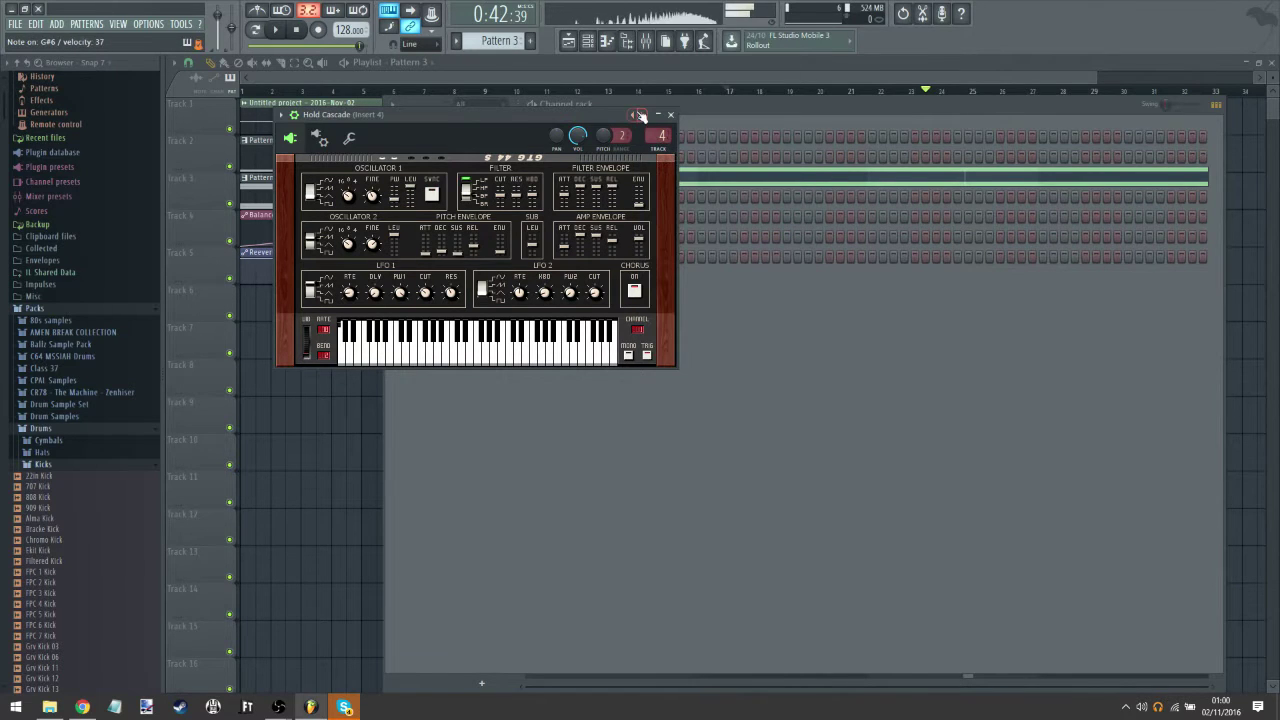
left_click(641, 116)
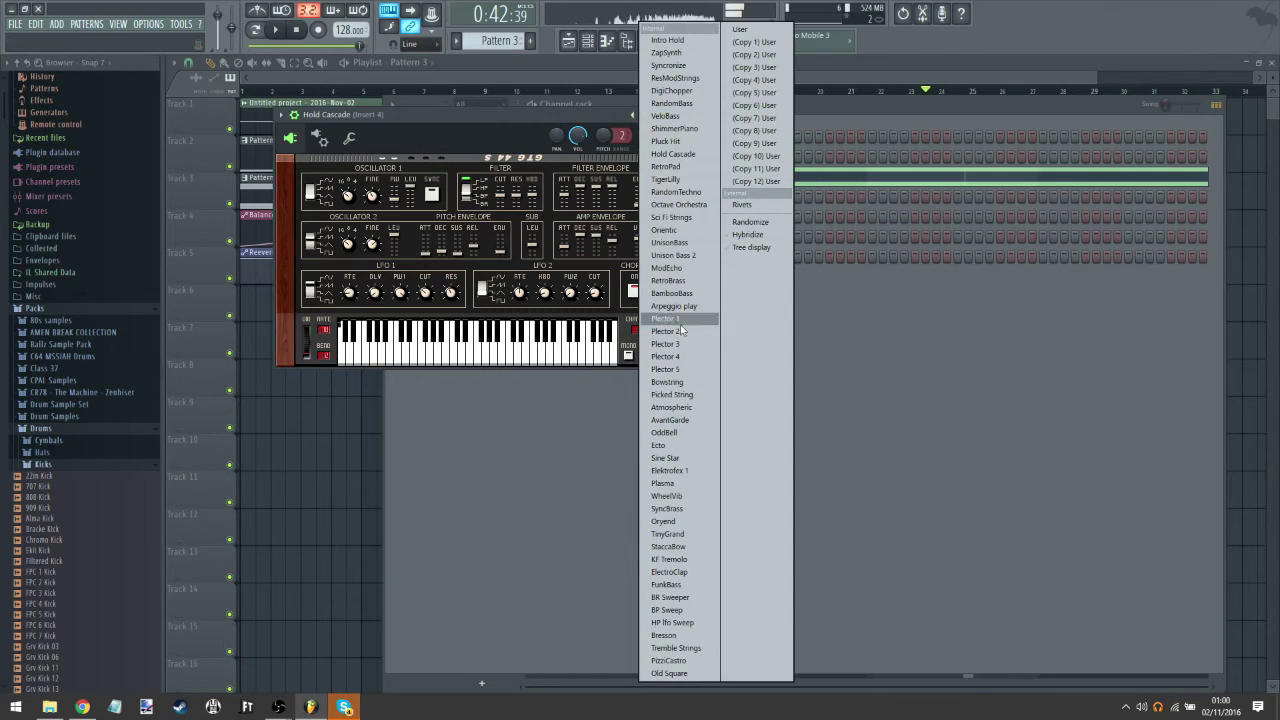
left_click(668, 509)
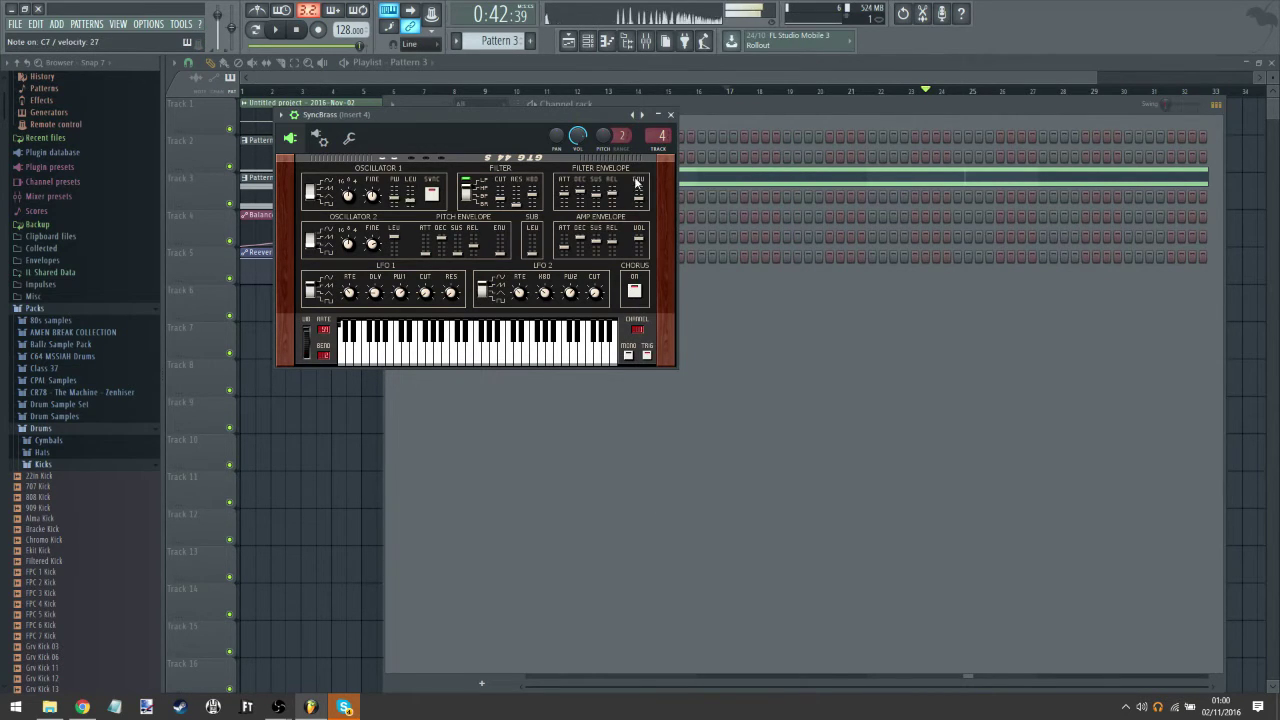
left_click(643, 116)
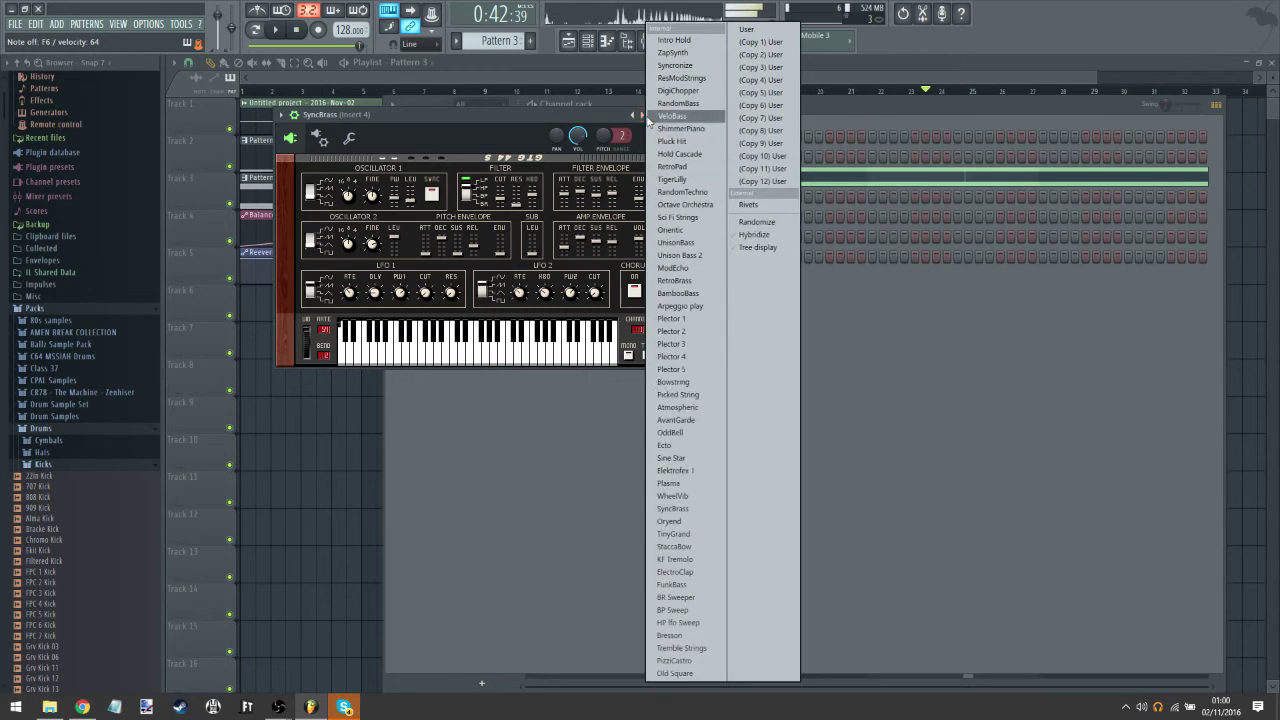
left_click(688, 630)
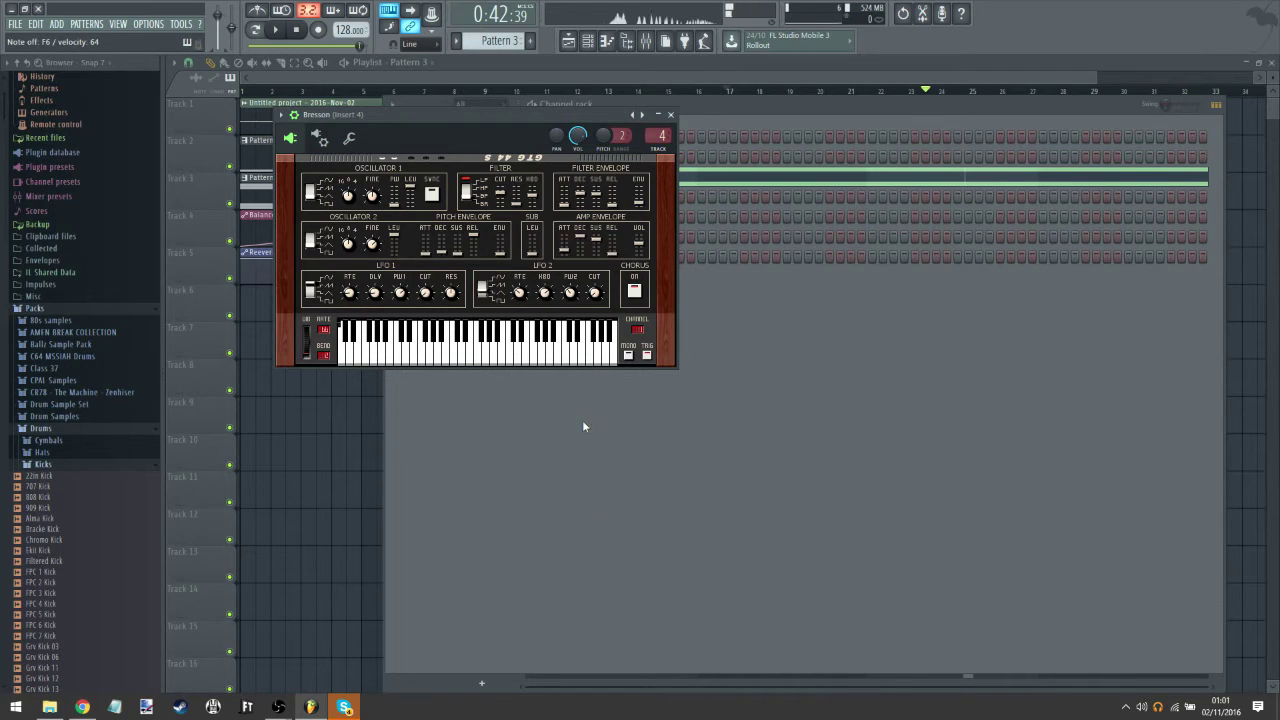
Step: Play the playlist arrangement from the beginning into the section after bar 17, and pause playback
left_click(245, 100)
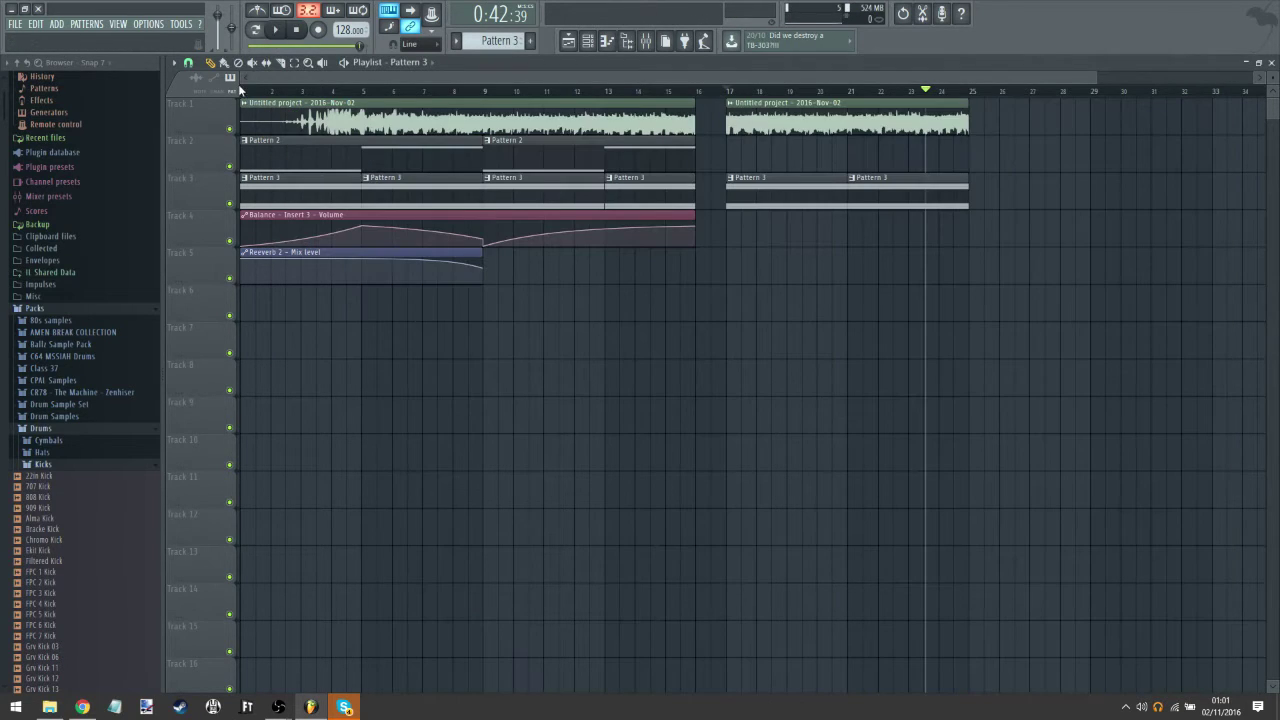
left_click(253, 45)
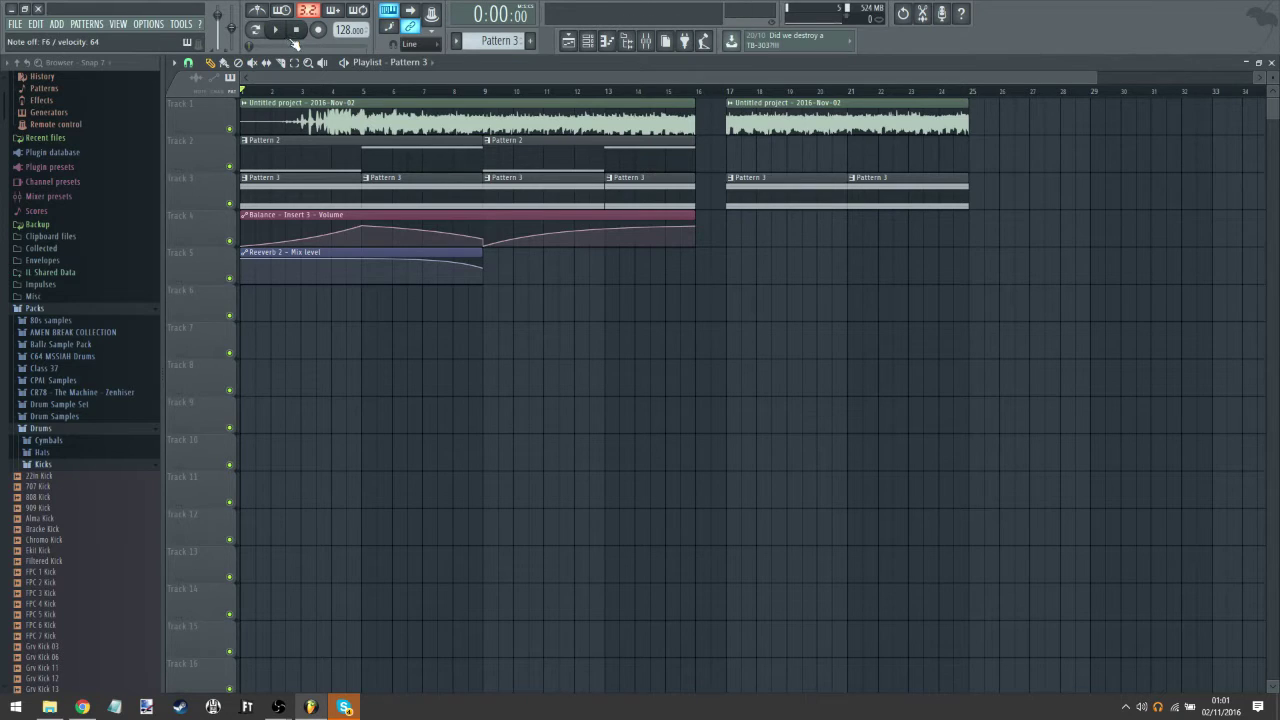
left_click(277, 31)
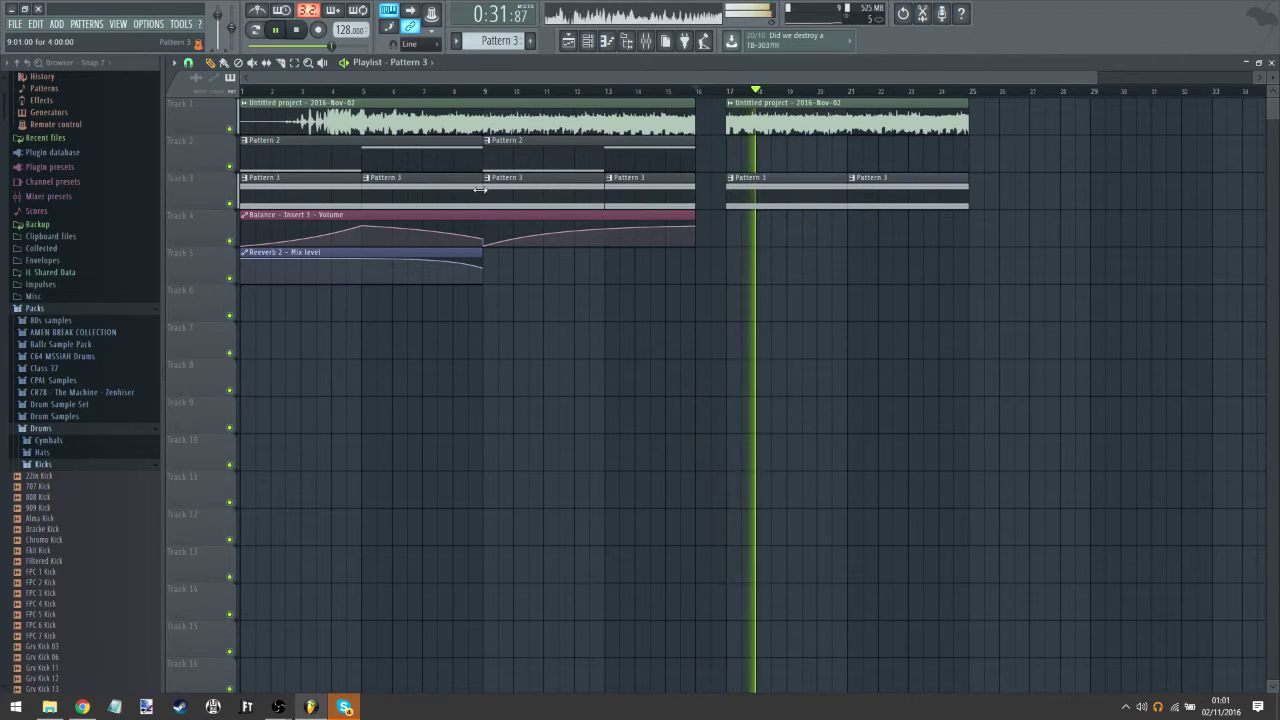
left_click(279, 32)
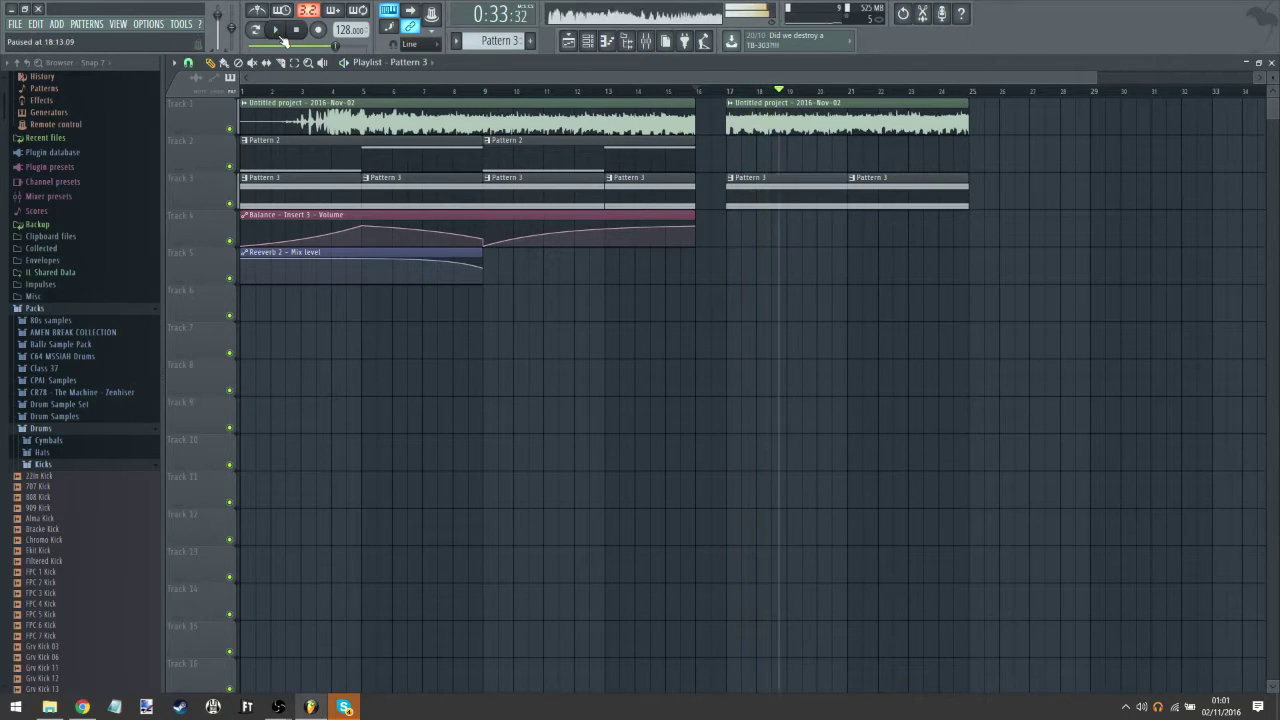
Step: Load the Tremble Strings preset on the GTG 44 S and open its piano roll in a new, default-named pattern
left_click(587, 40)
left_click(490, 200)
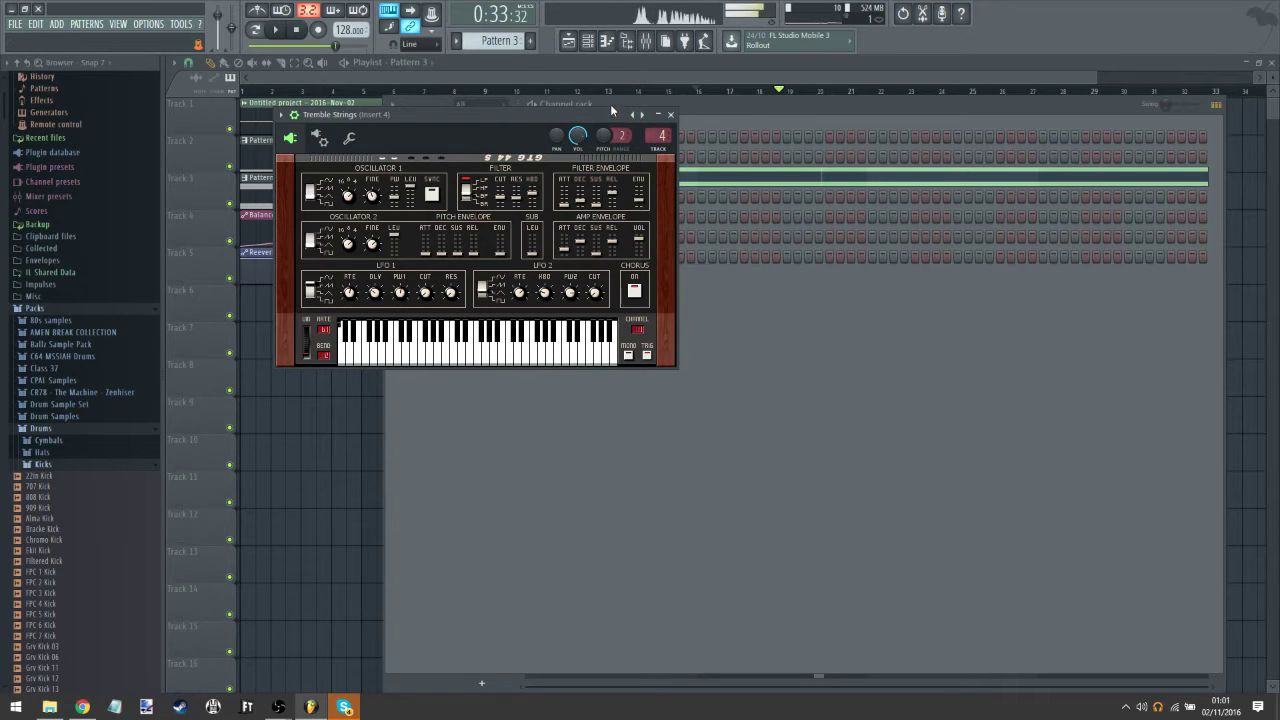
left_click(607, 41)
left_click(530, 43)
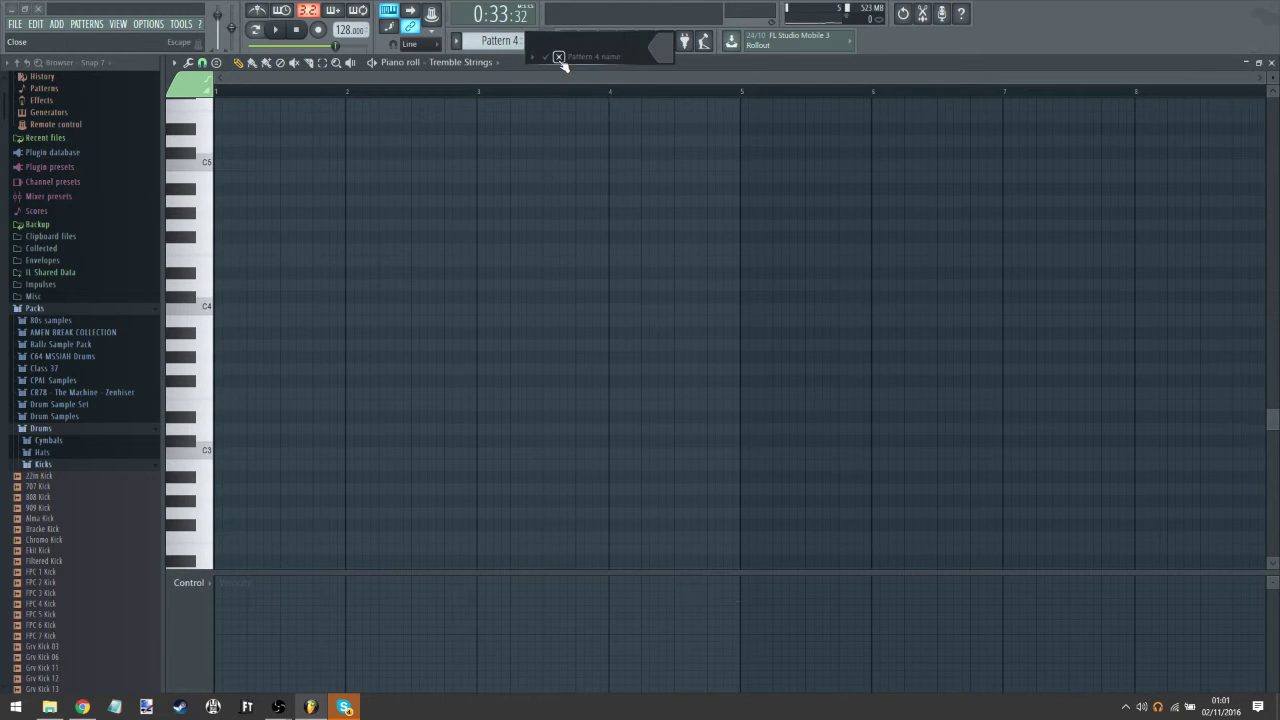
key("Return")
Step: Place a C6 note at the start of bar 1 and shorten it to one step
left_click_drag(238, 138, 224, 468)
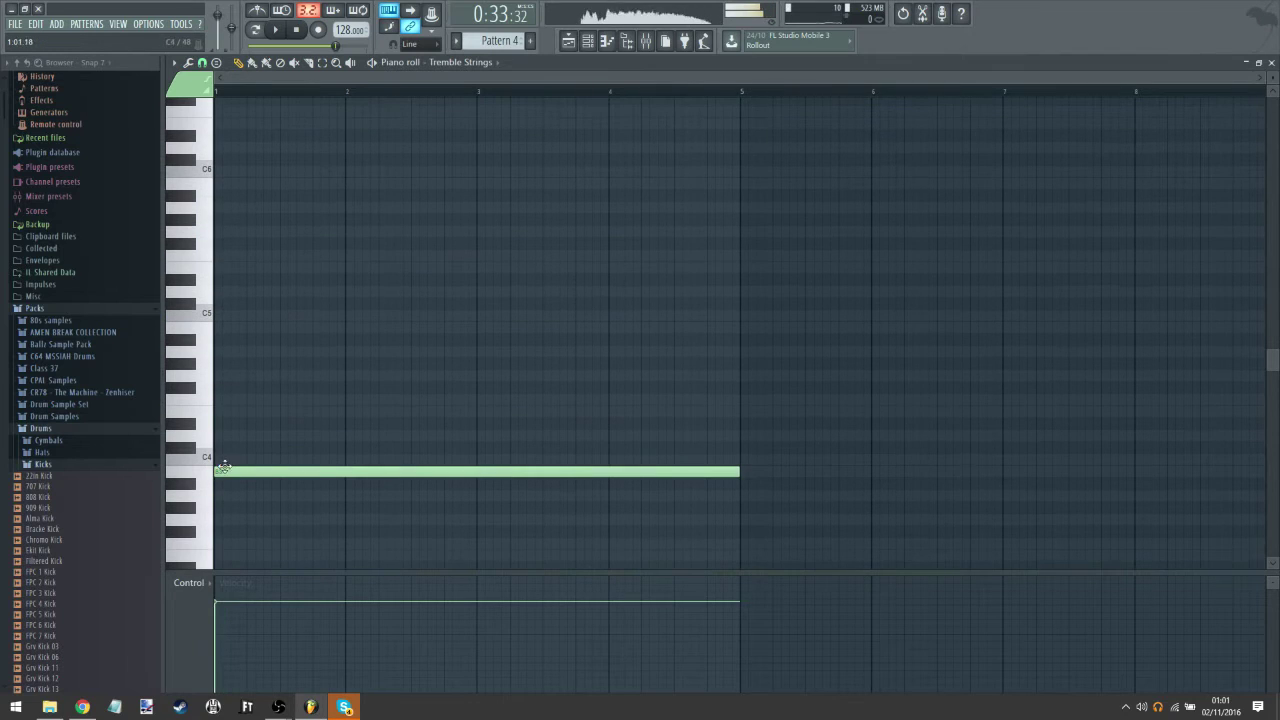
left_click_drag(244, 335, 220, 314)
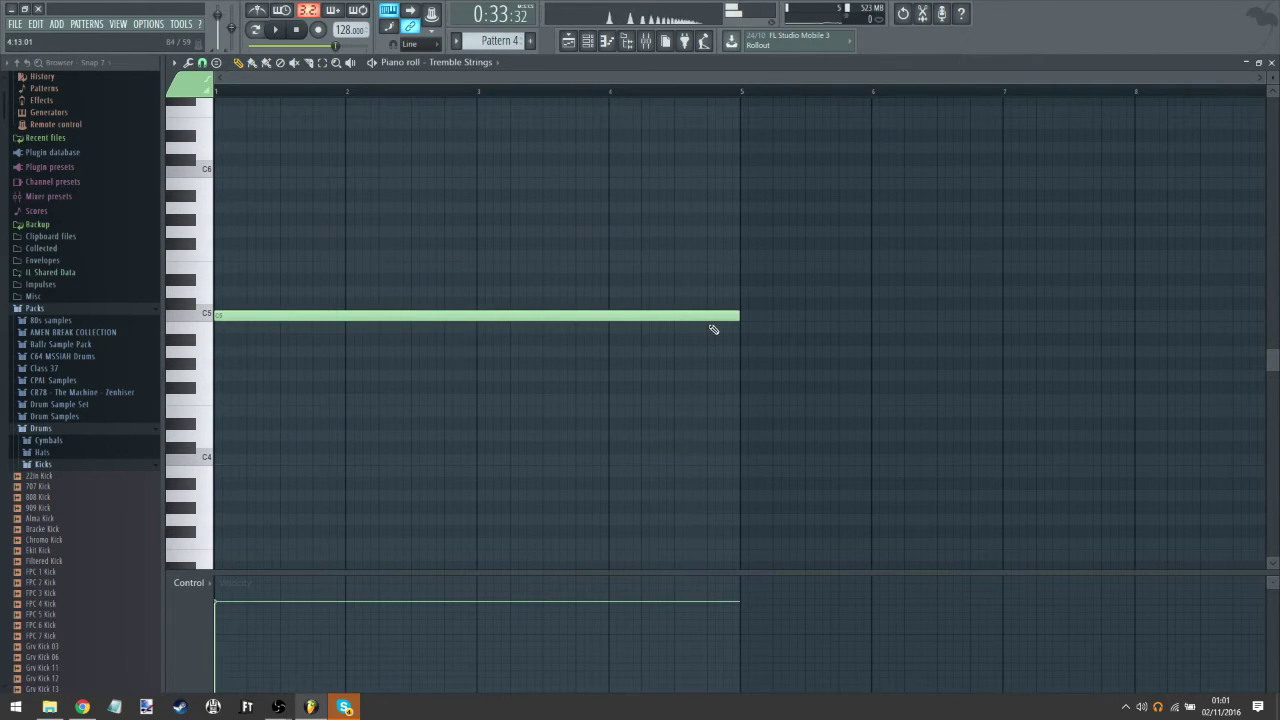
left_click_drag(738, 313, 176, 325)
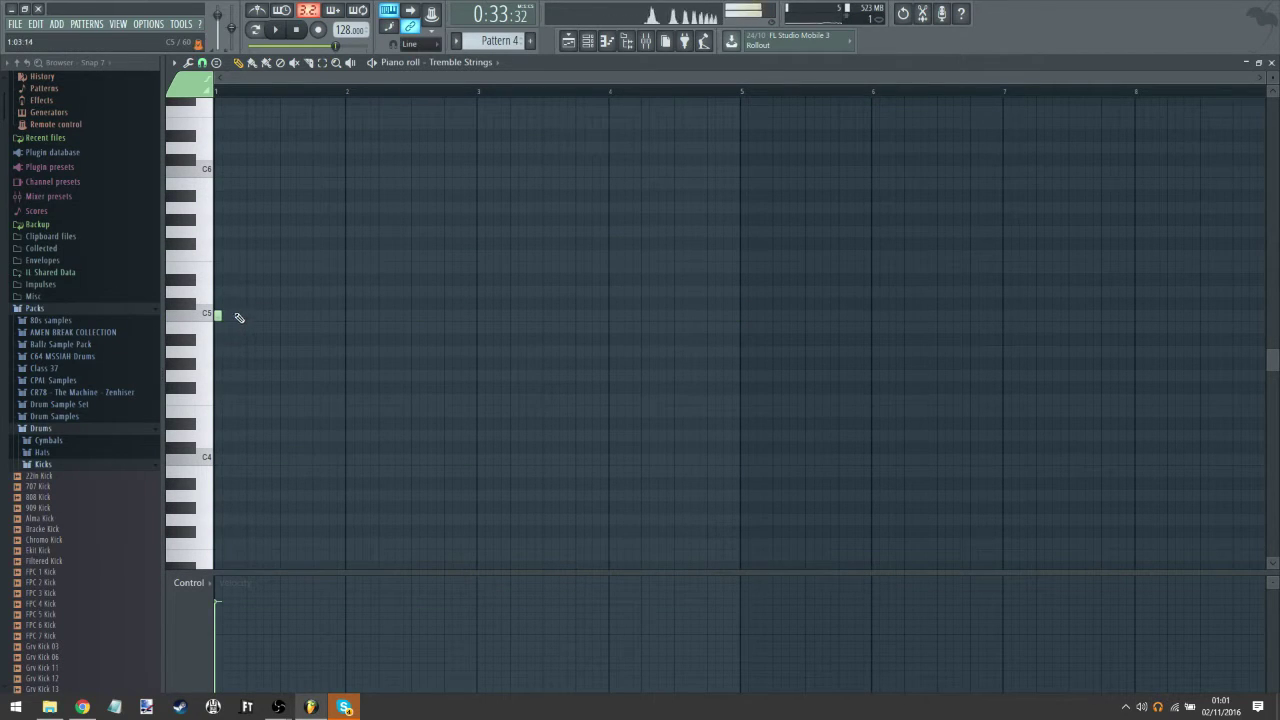
scroll(240, 254, "up", 3)
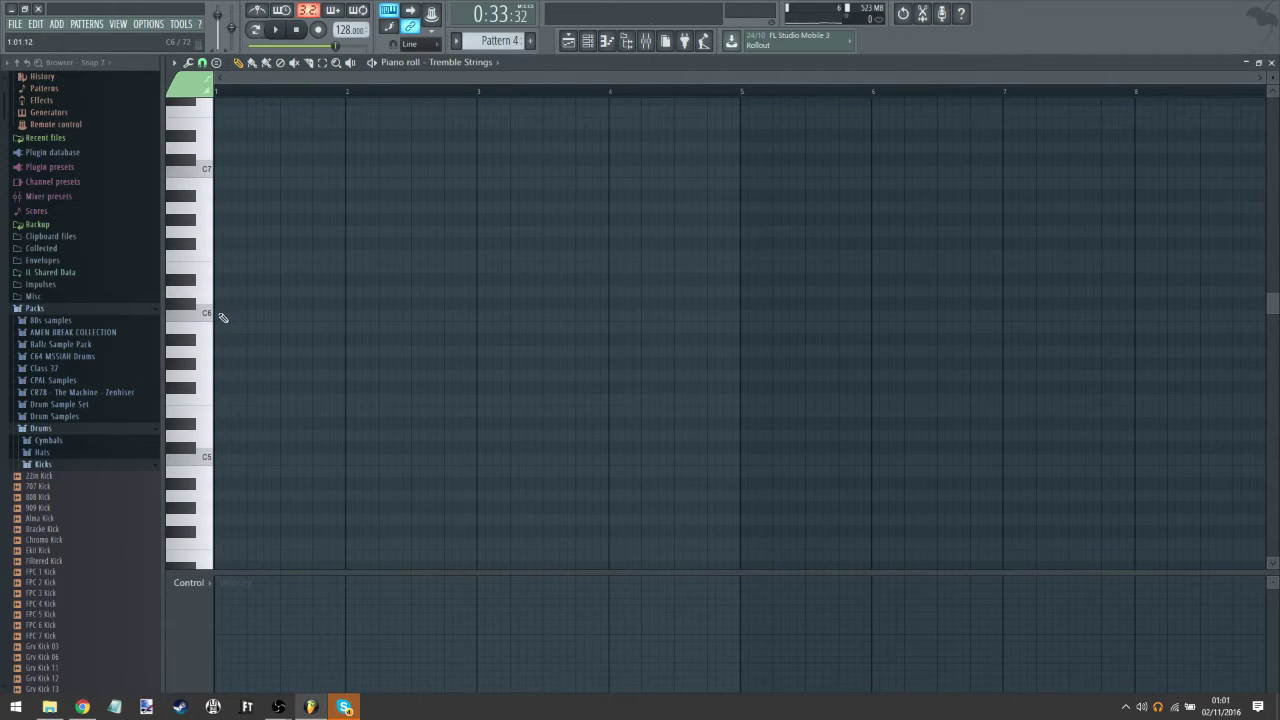
Step: Loop the pattern in pattern mode and add one-step notes C#6, F#6 and F6 at steps 5, 9 and 11 of bar 1
left_click(255, 30)
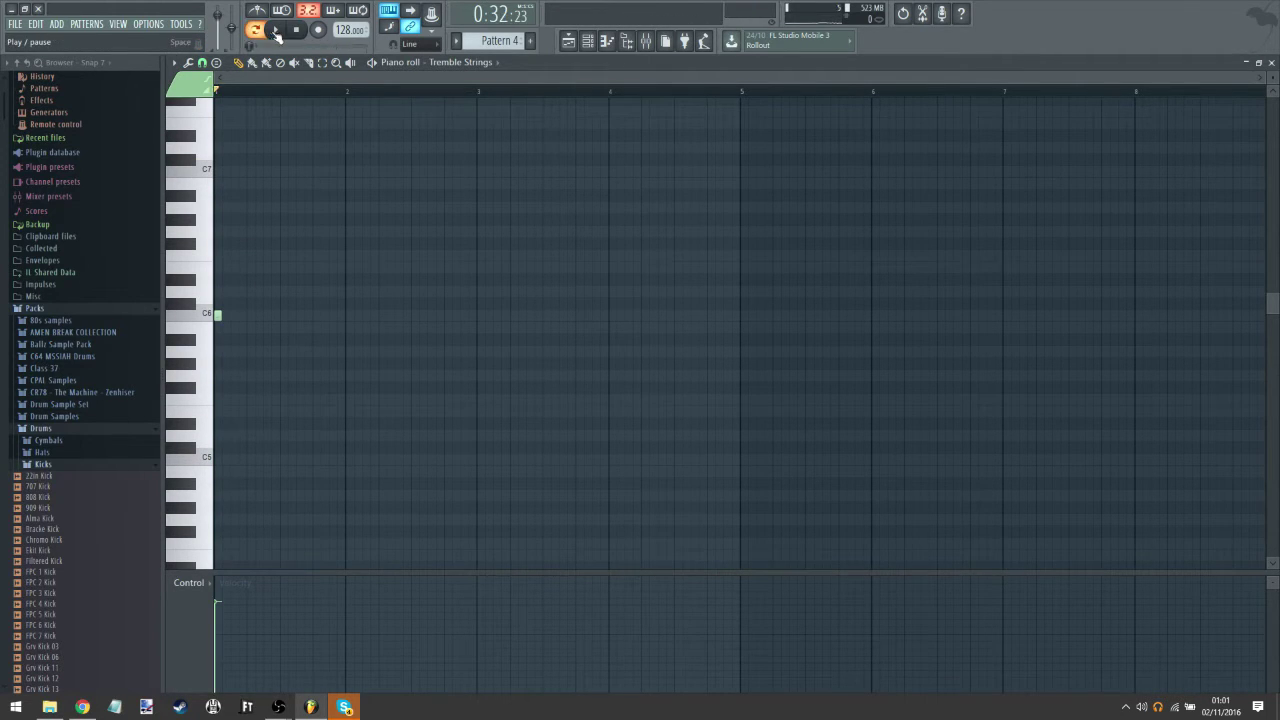
left_click(277, 30)
left_click(251, 304)
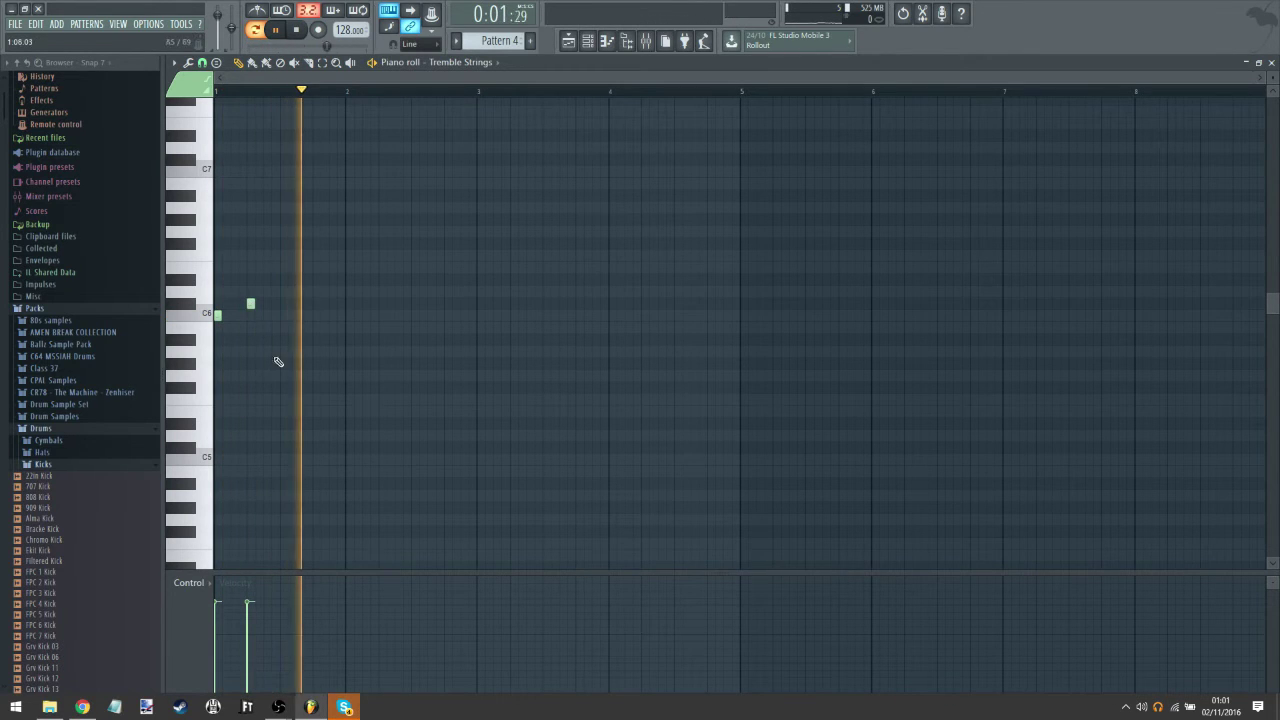
left_click(283, 244)
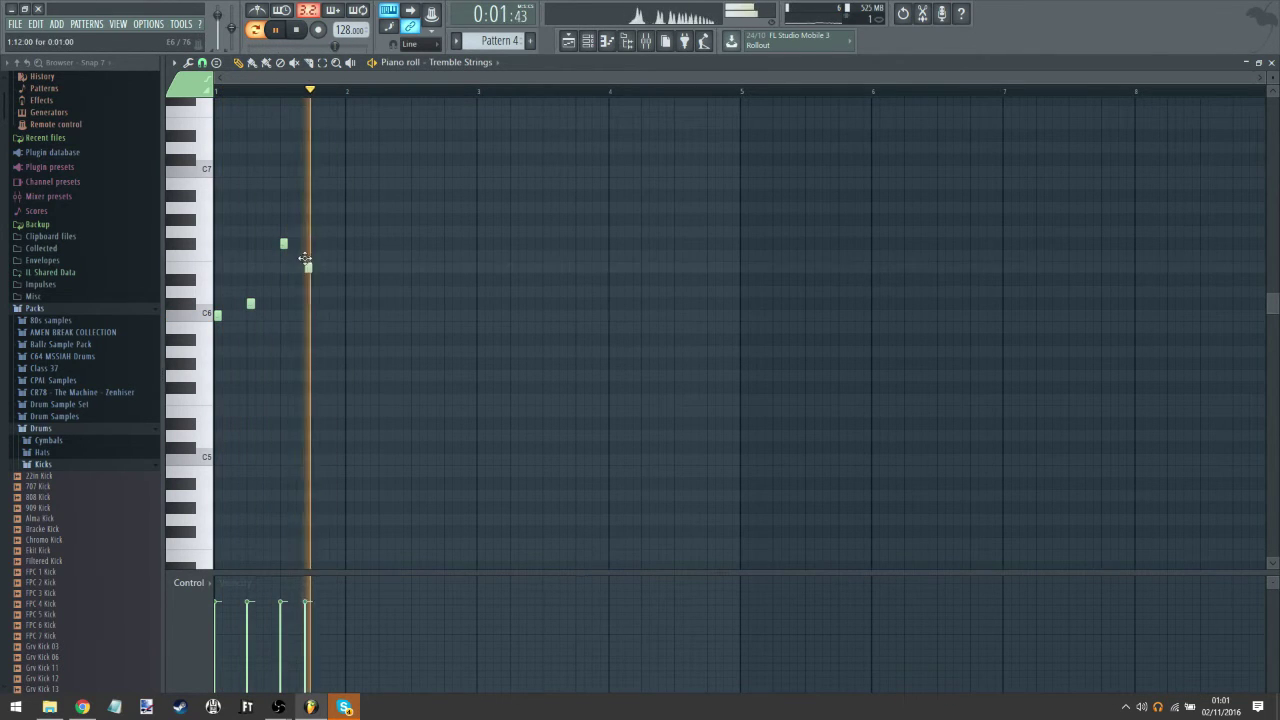
left_click(298, 254)
left_click_drag(299, 254, 320, 263)
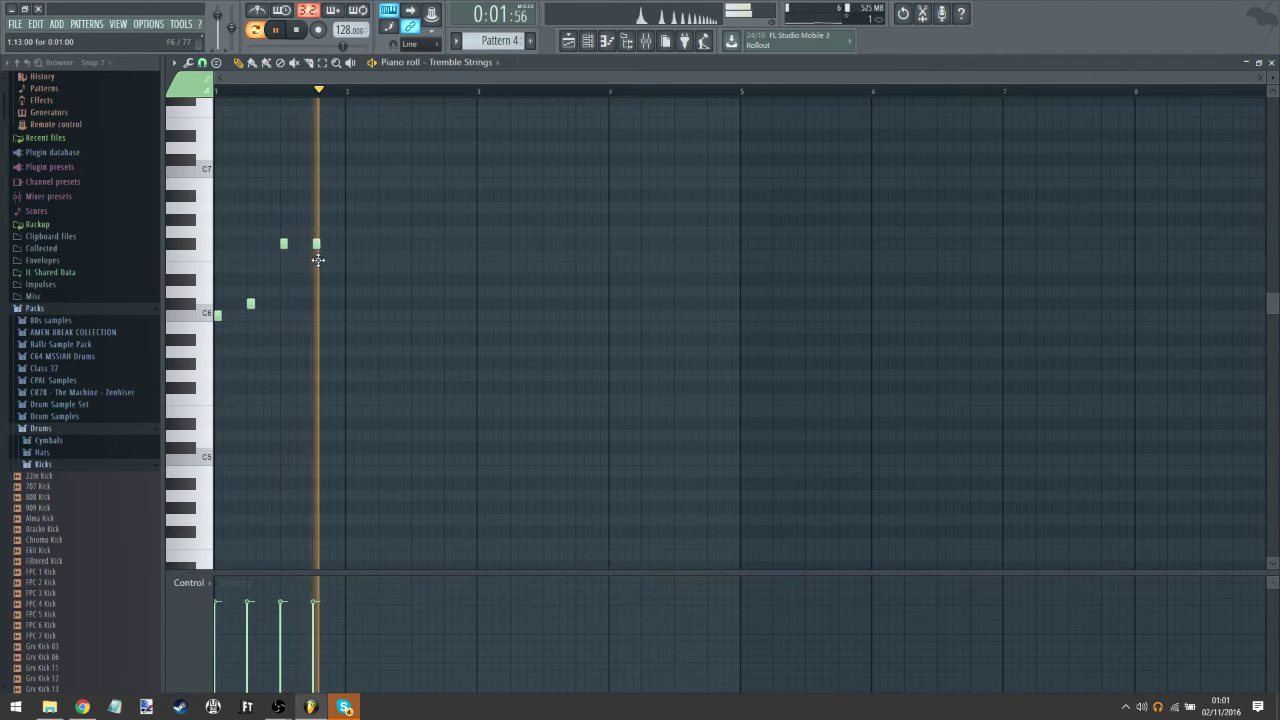
right_click(322, 257)
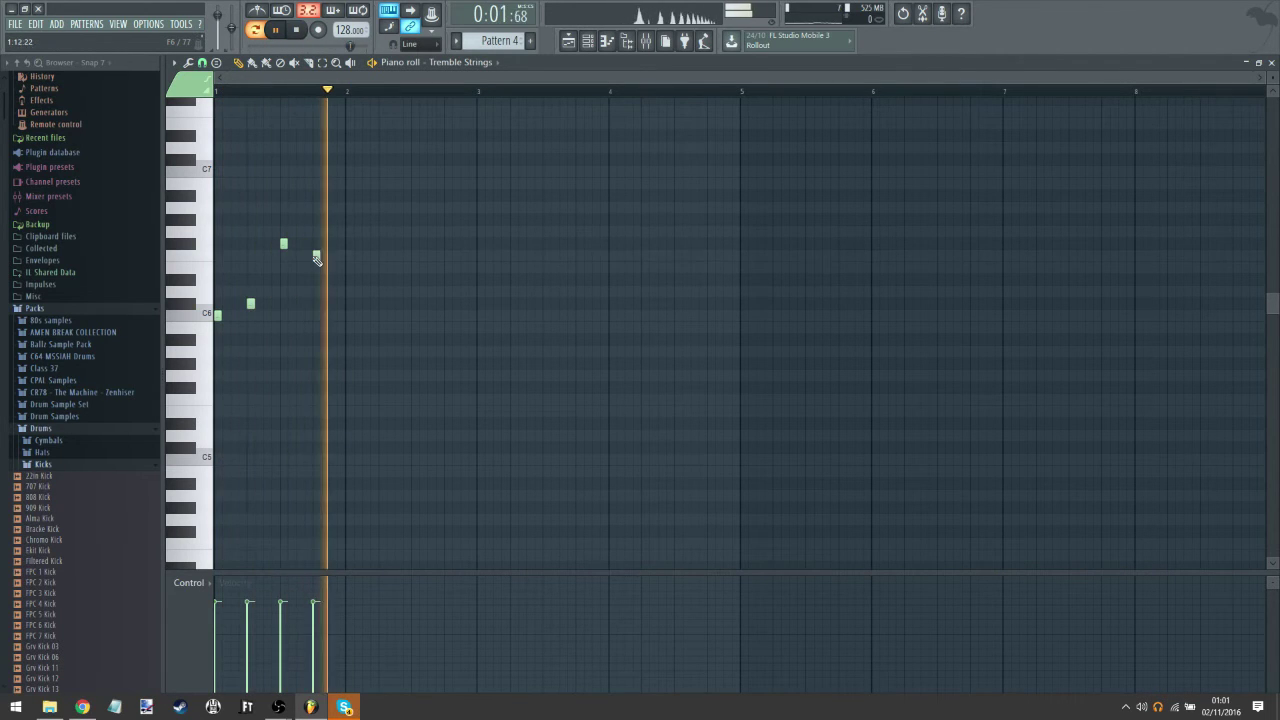
left_click(299, 255)
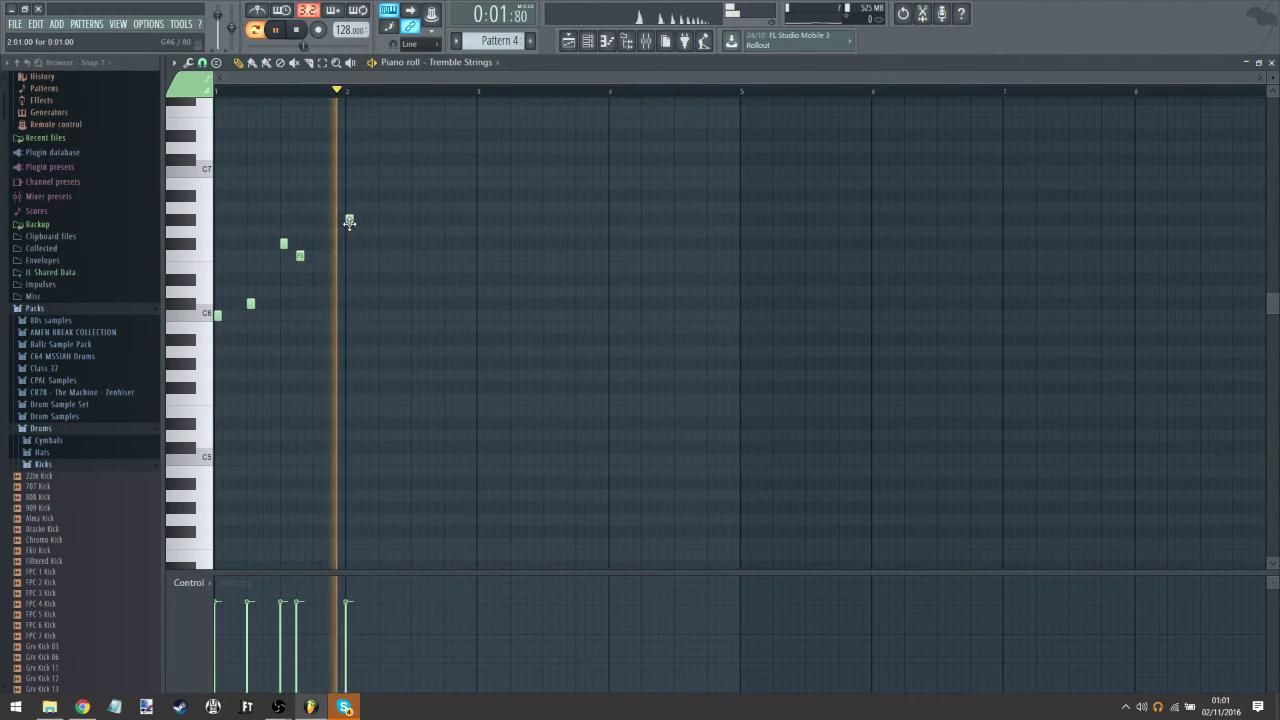
Step: Extend the melody with one-step notes G#6 at step 15 of bar 1 and C7 at the start of bar 2
left_click(349, 220)
left_click_drag(352, 222, 335, 220)
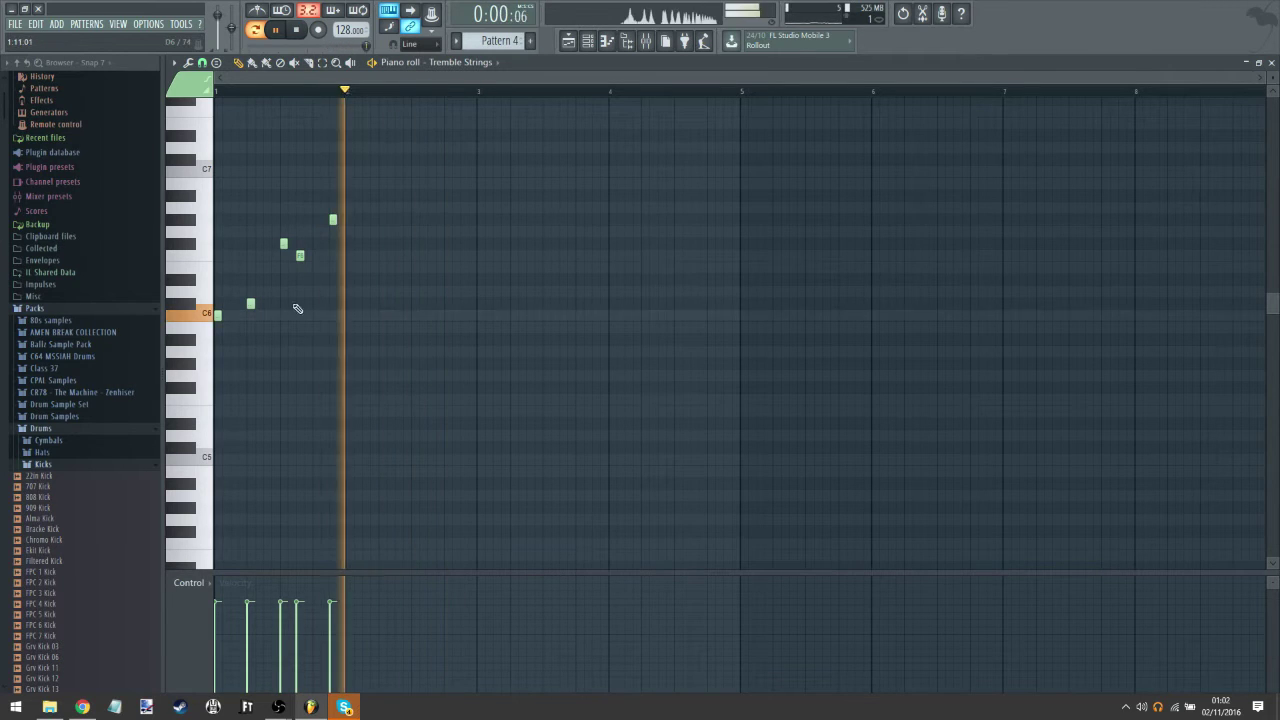
left_click(349, 172)
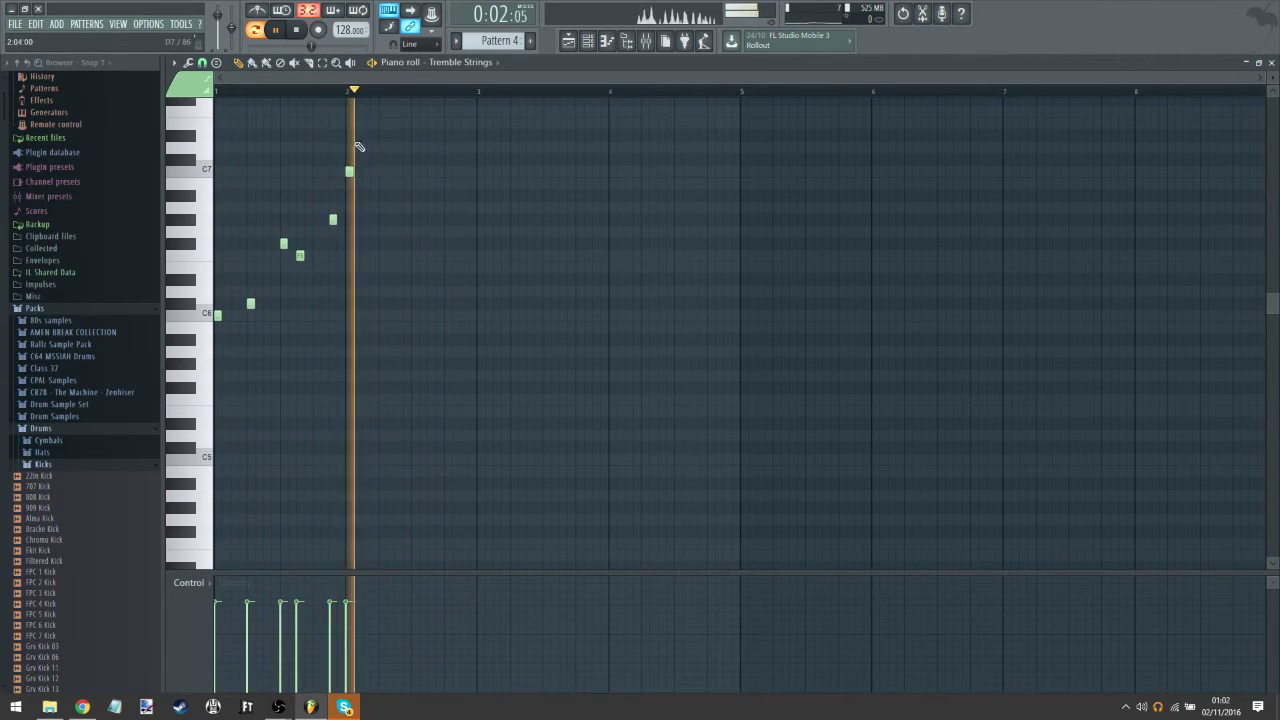
Step: Play the playlist in song mode, and try a Pattern 4 clip on Track 5 at bars 9 and 14 before deleting it
key("F5")
key("l")
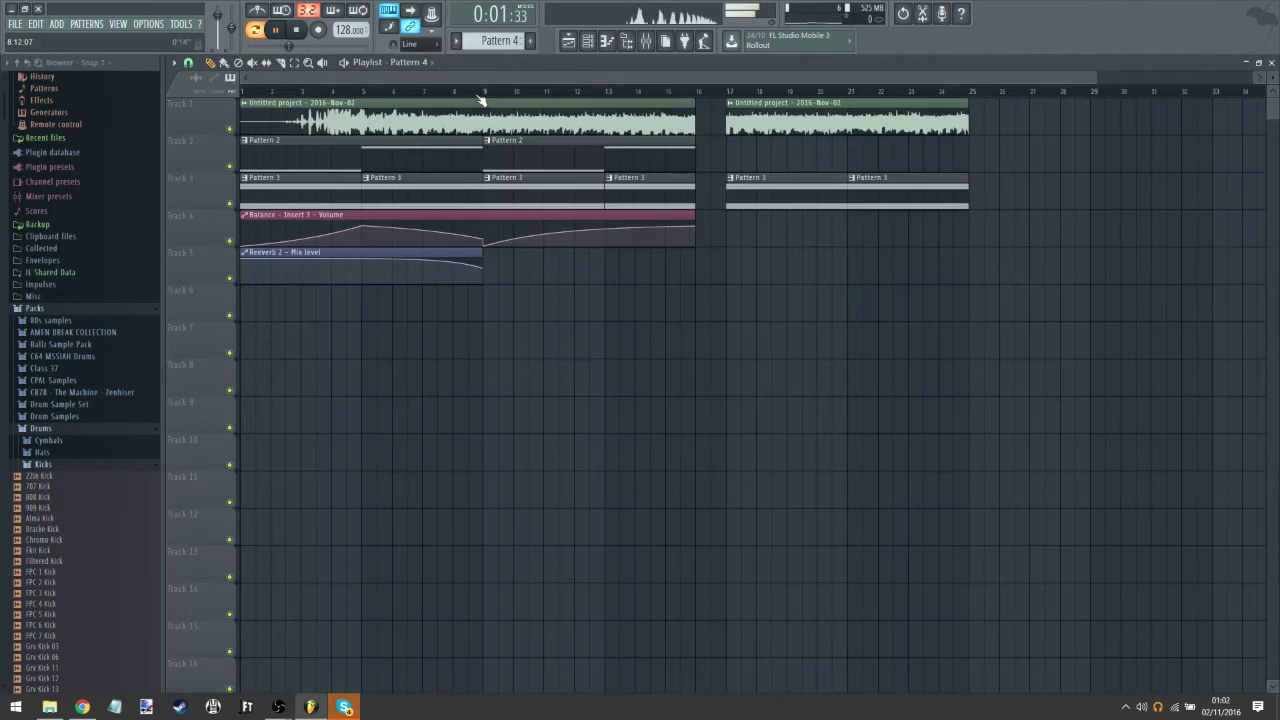
left_click(494, 262)
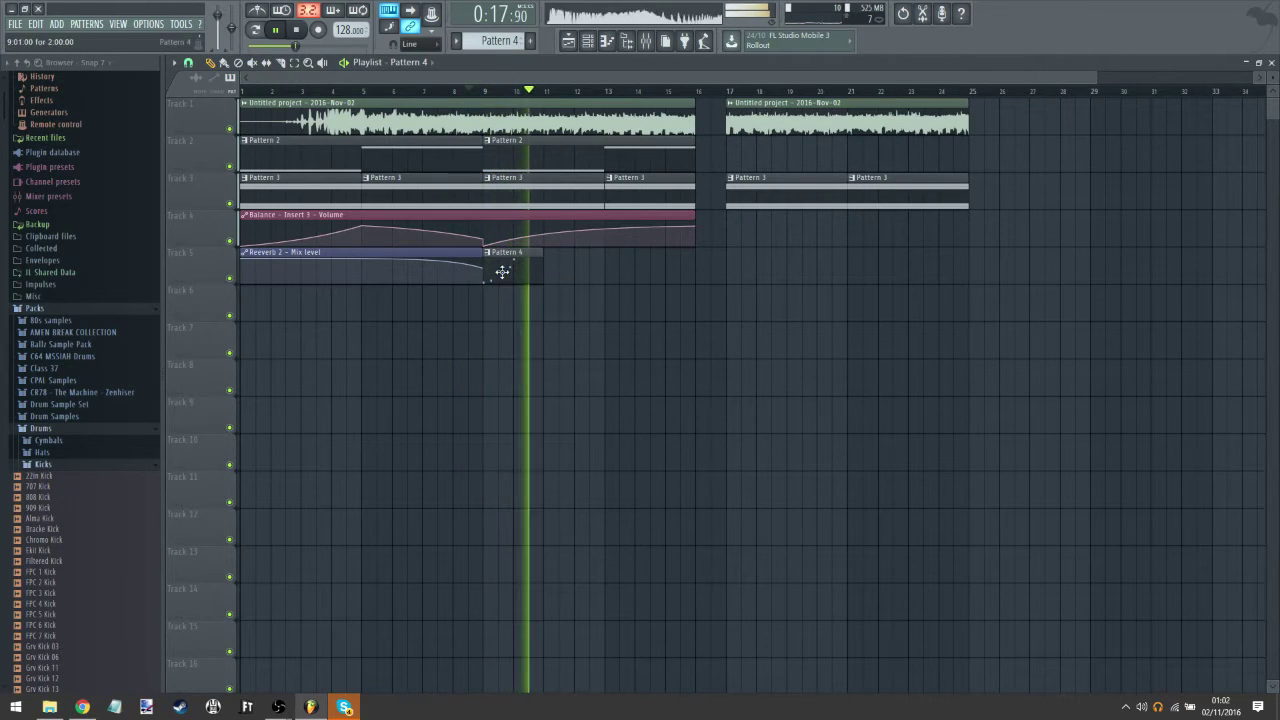
left_click_drag(503, 271, 646, 281)
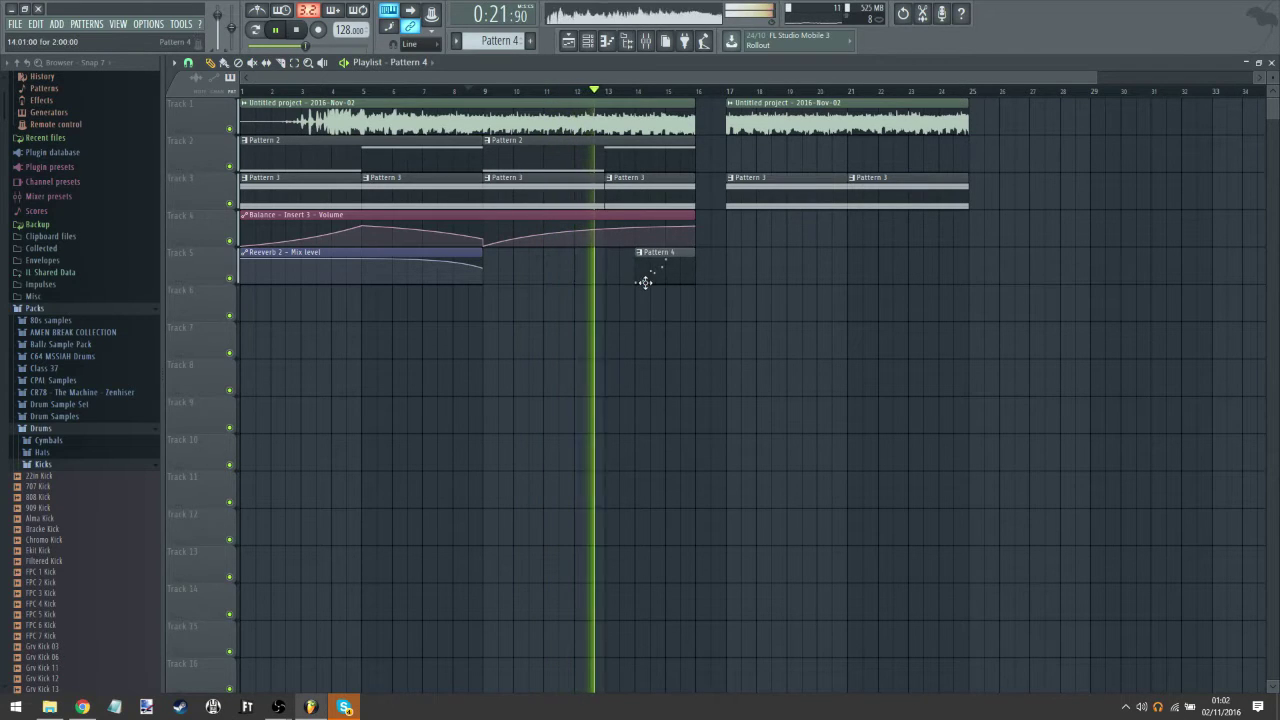
right_click(650, 280)
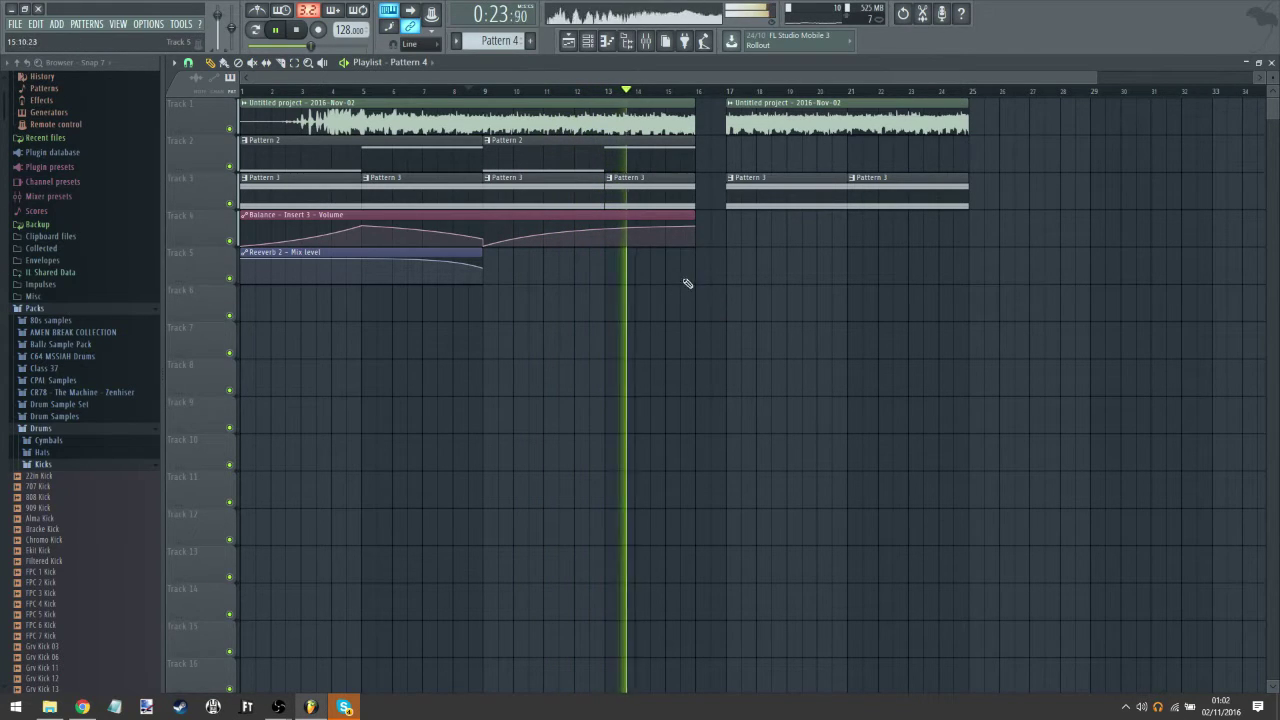
Step: Place a Pattern 4 clip on Track 5 and align its start with bar 17 during song playback
left_click(694, 270)
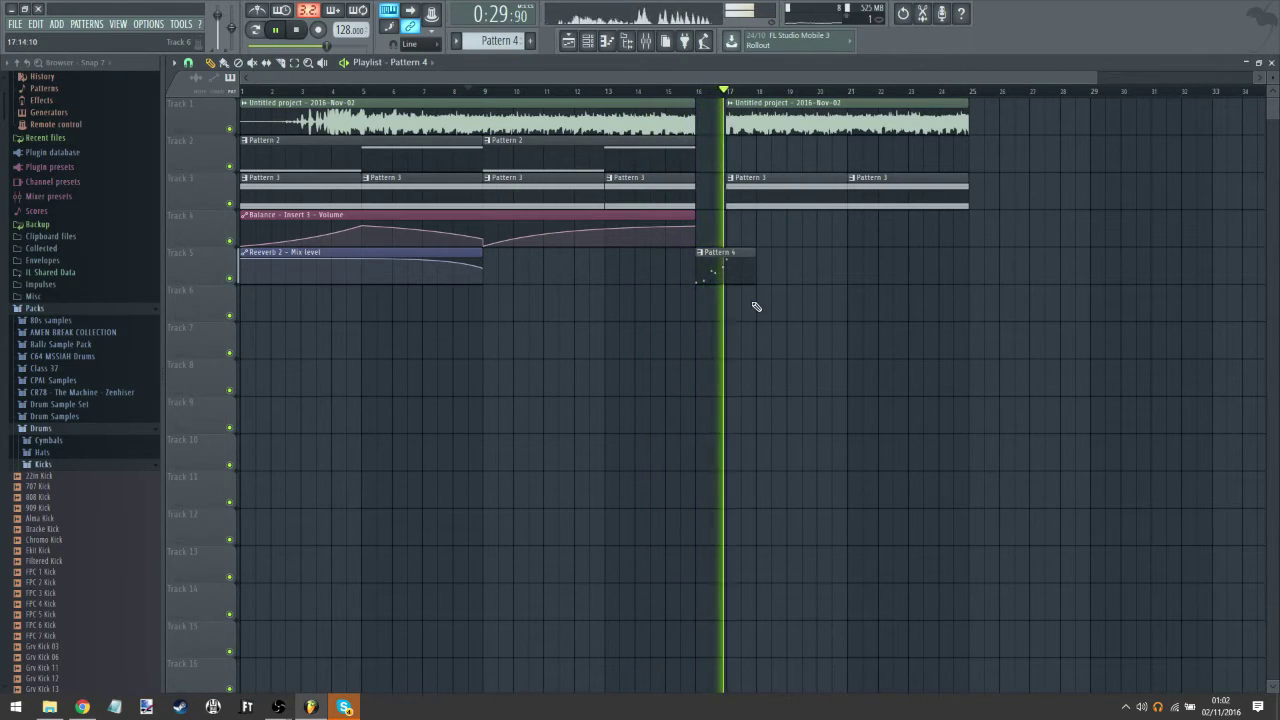
left_click_drag(711, 269, 764, 270)
left_click(728, 90)
scroll(731, 92, "up", 3)
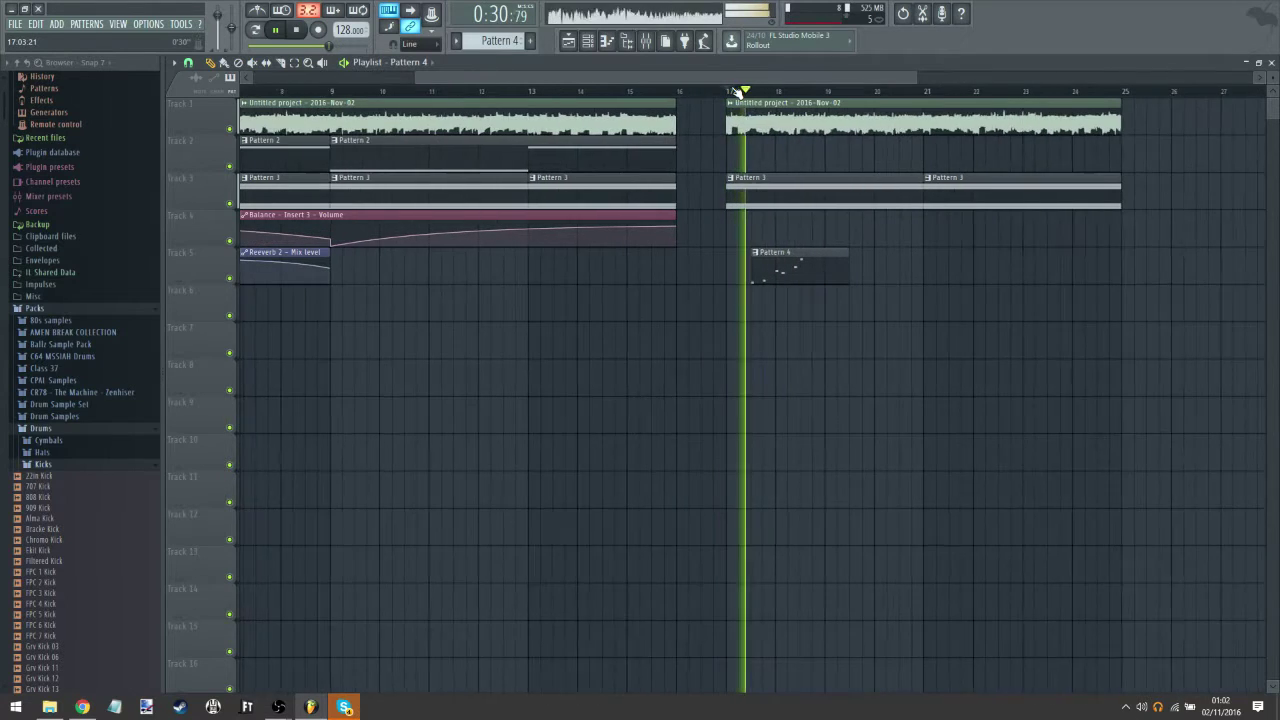
left_click(642, 91)
left_click_drag(797, 263, 768, 265)
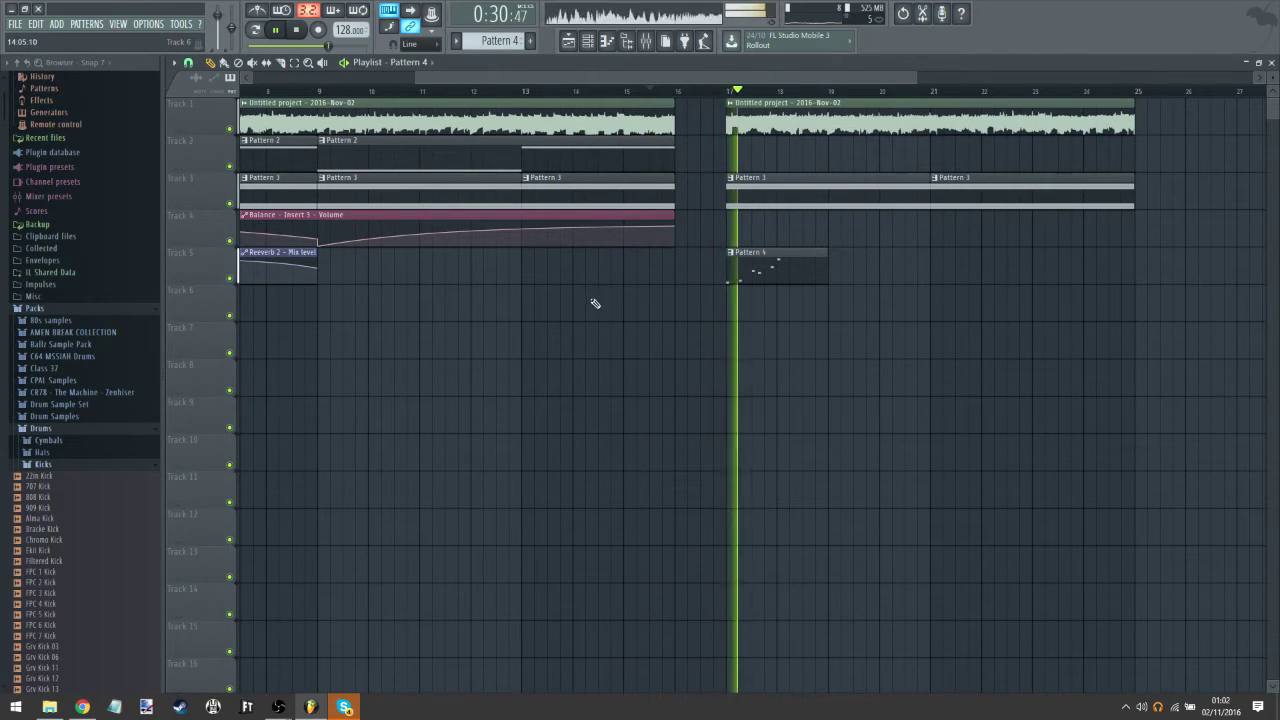
Step: Move the Pattern 4 clip to the start of bar 9 on Track 6 and open its notes in the piano roll
left_click_drag(870, 269, 835, 267)
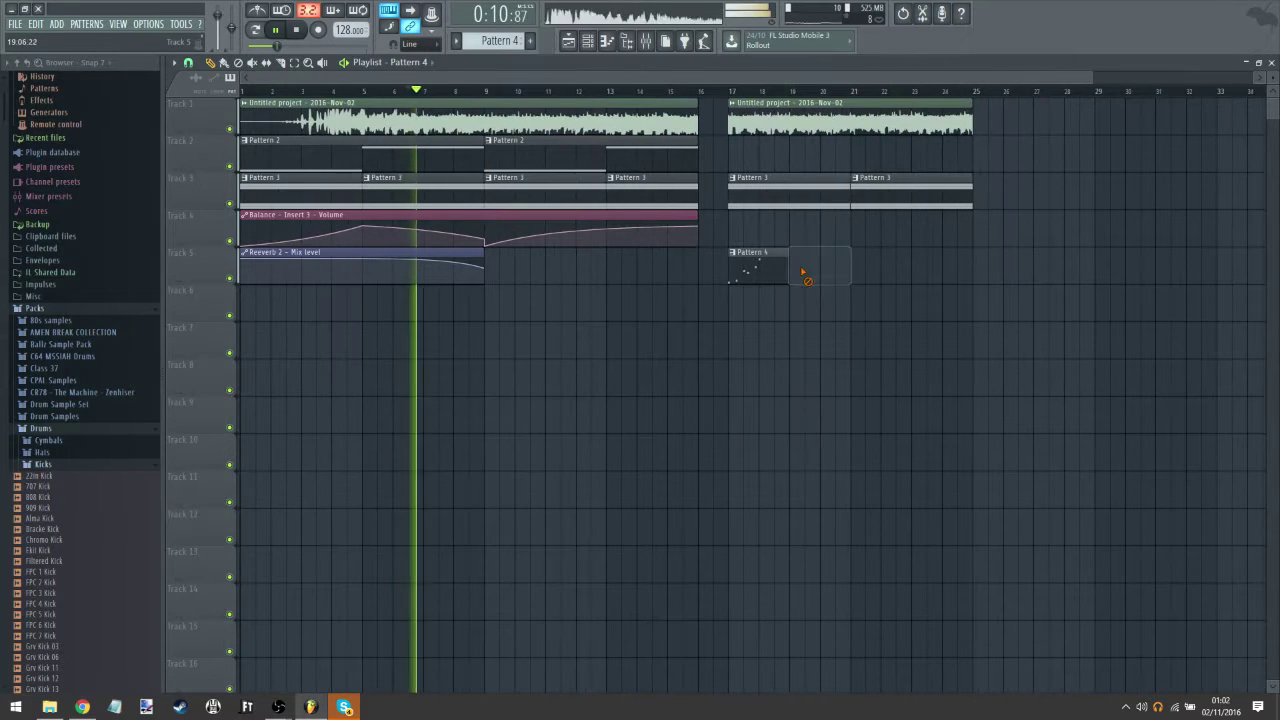
left_click_drag(762, 273, 518, 314)
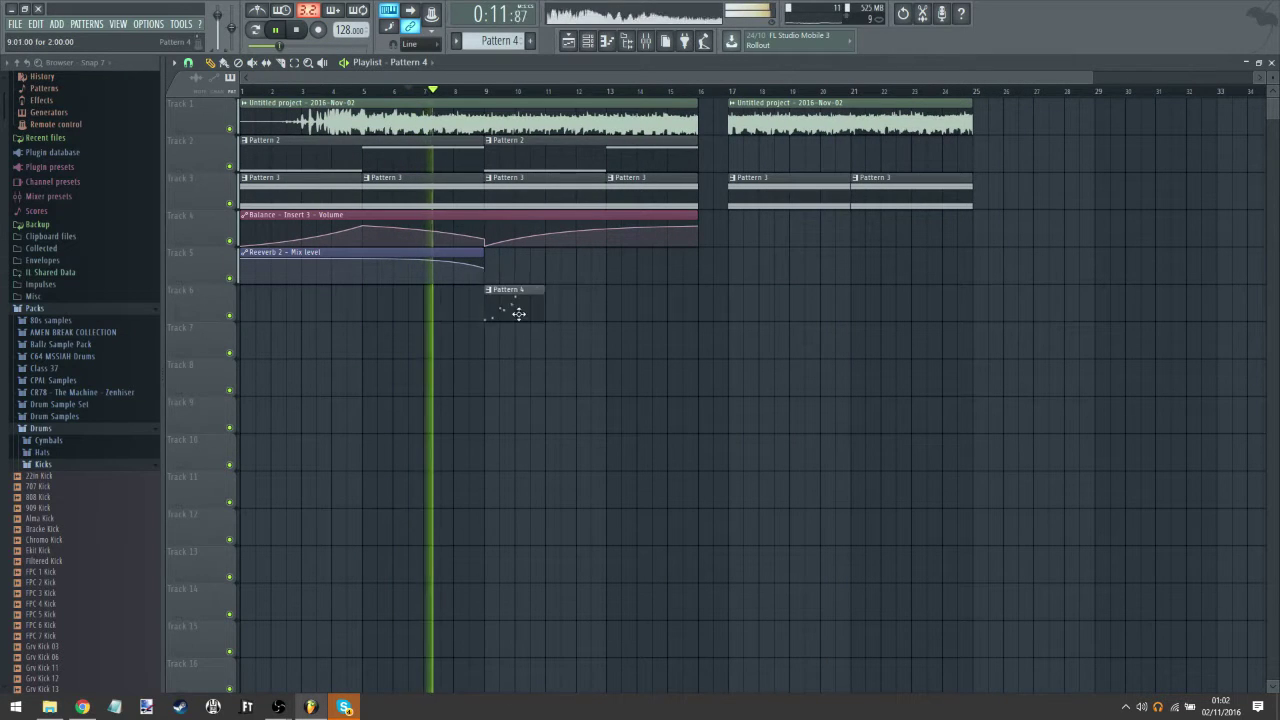
double_click(510, 314)
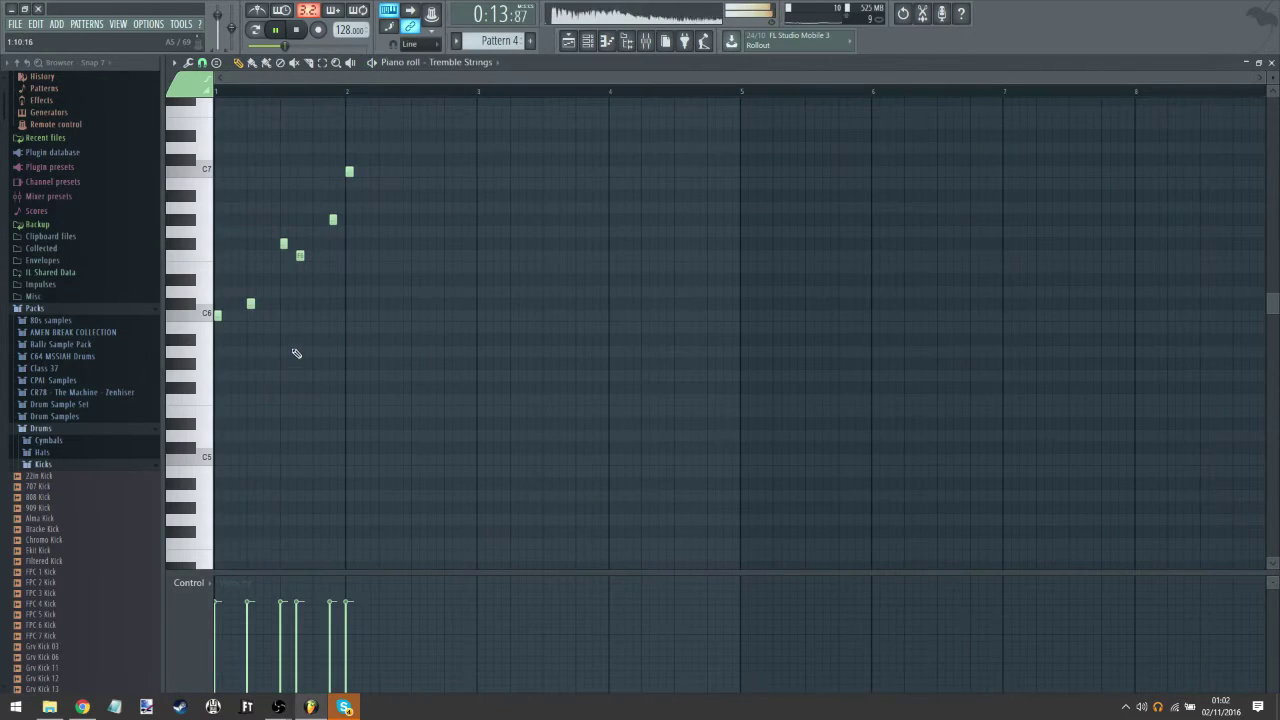
Step: Replace the Pattern 4 melody with one-step notes alternating between F#6 and F6 over steps 1 to 7 of bar 1
mouse_move(222, 244)
left_mouse_down()
mouse_move(264, 245)
mouse_move(222, 245)
left_mouse_up()
left_click(228, 256)
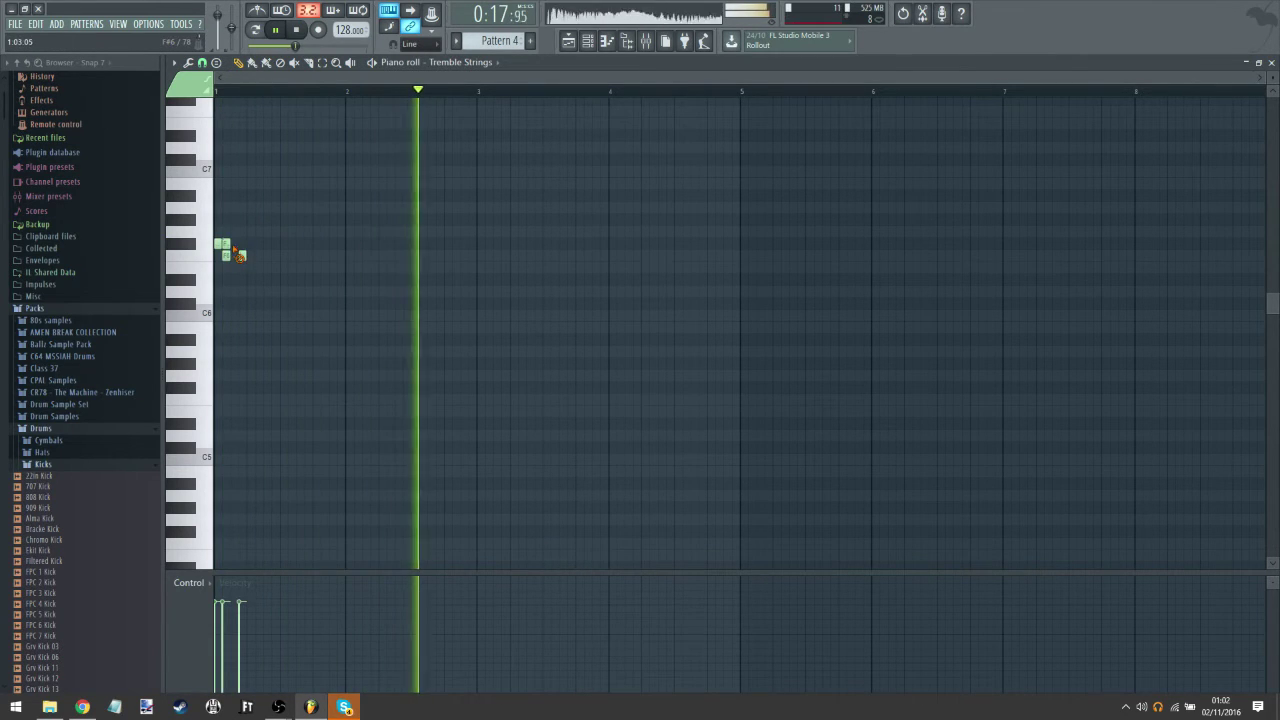
left_click(234, 244)
left_click(243, 256)
left_click(251, 244)
left_click(259, 256)
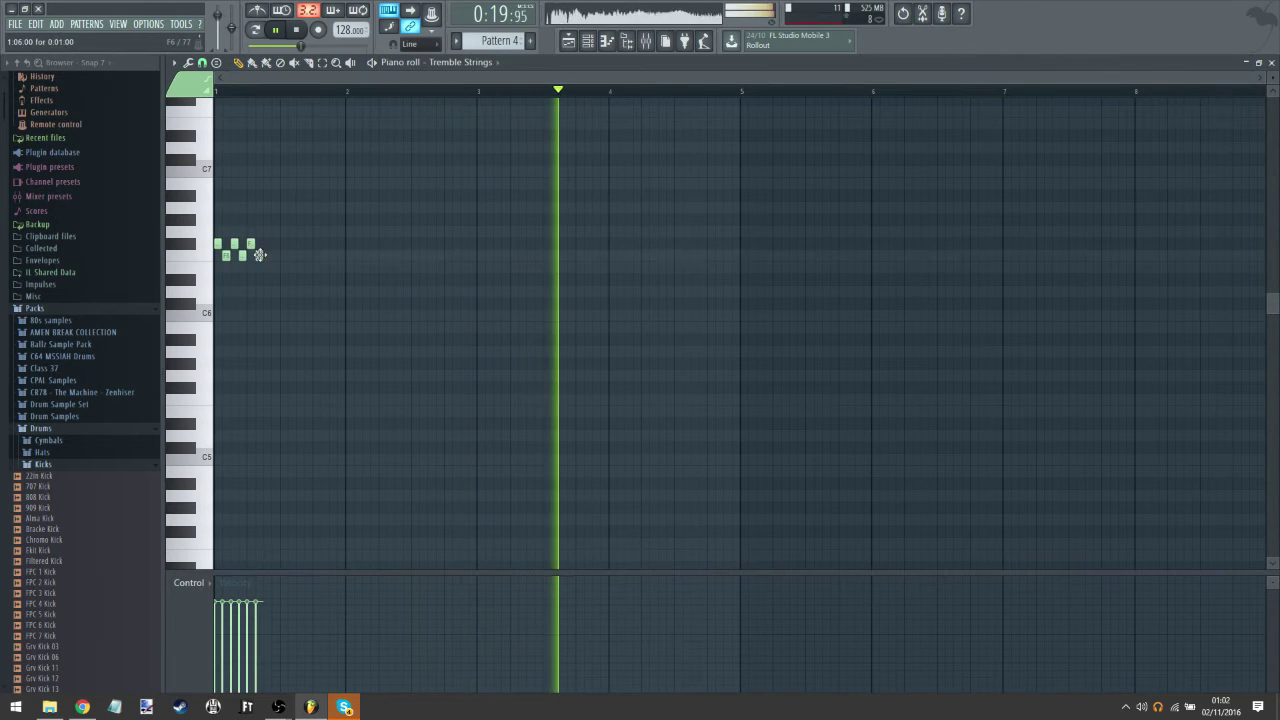
left_click(275, 244)
left_click_drag(274, 247, 267, 246)
left_click(269, 256)
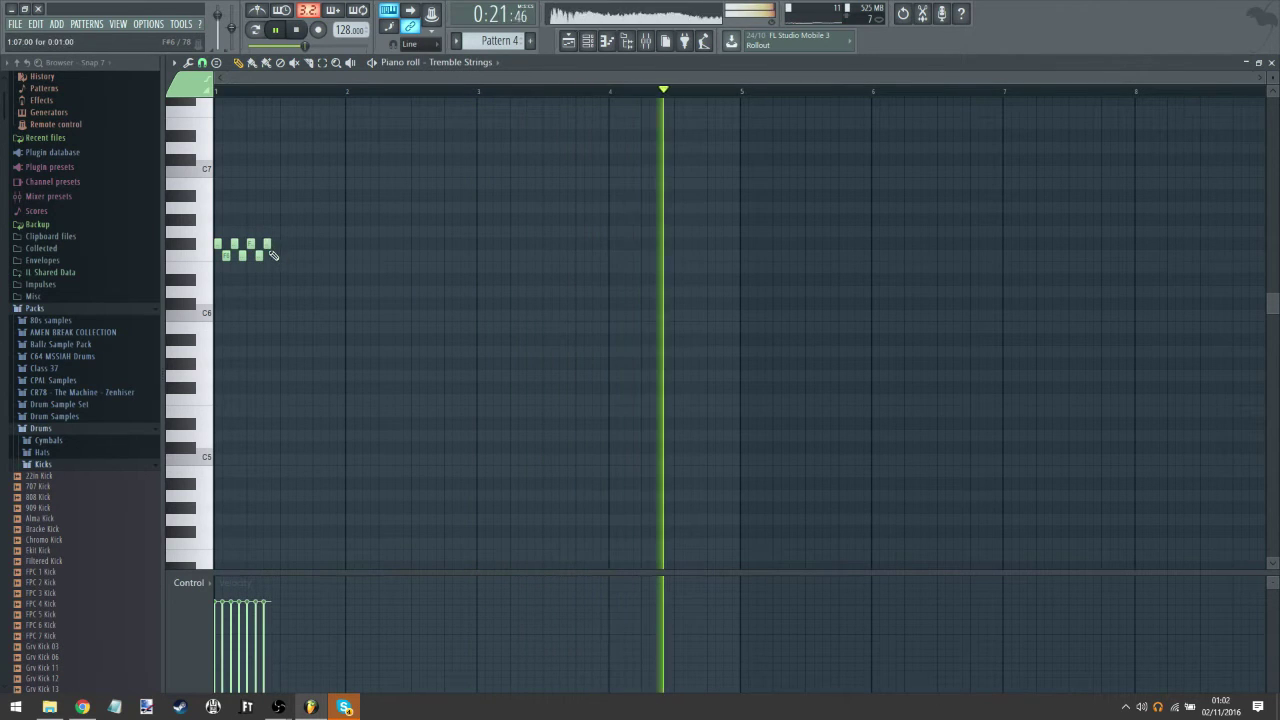
Step: Switch playback to pattern mode and add a one-step F6 note at step 8 of bar 1
left_click(256, 30)
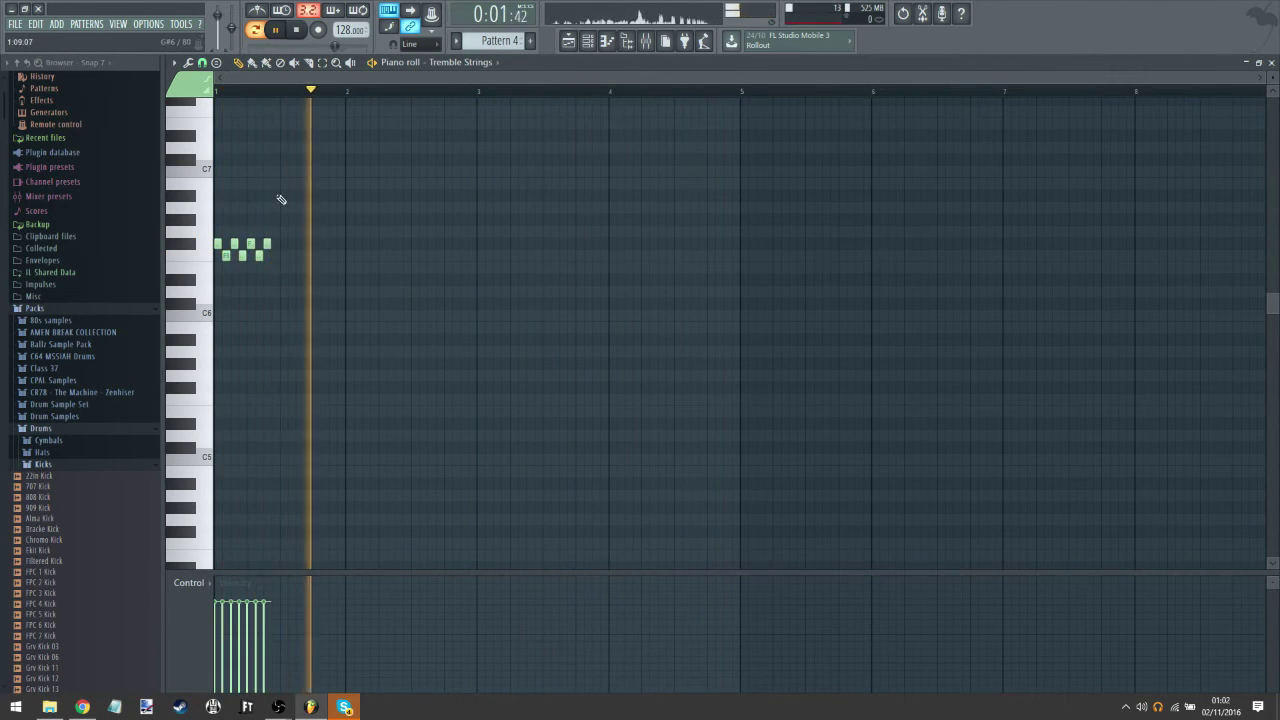
scroll(230, 92, "up", 3)
left_click(408, 256)
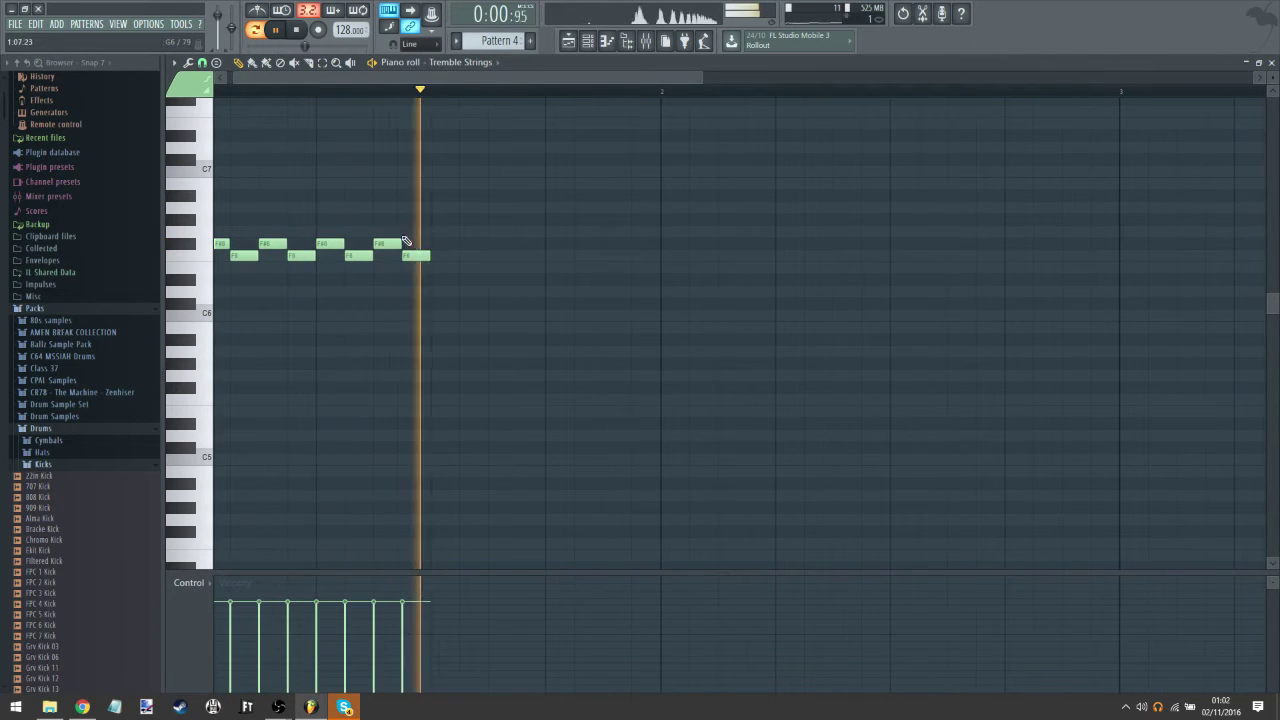
Step: Duplicate the eight-note F#6/F6 trill three times in sequence to fill bars 1 and 2
scroll(391, 92, "down", 2)
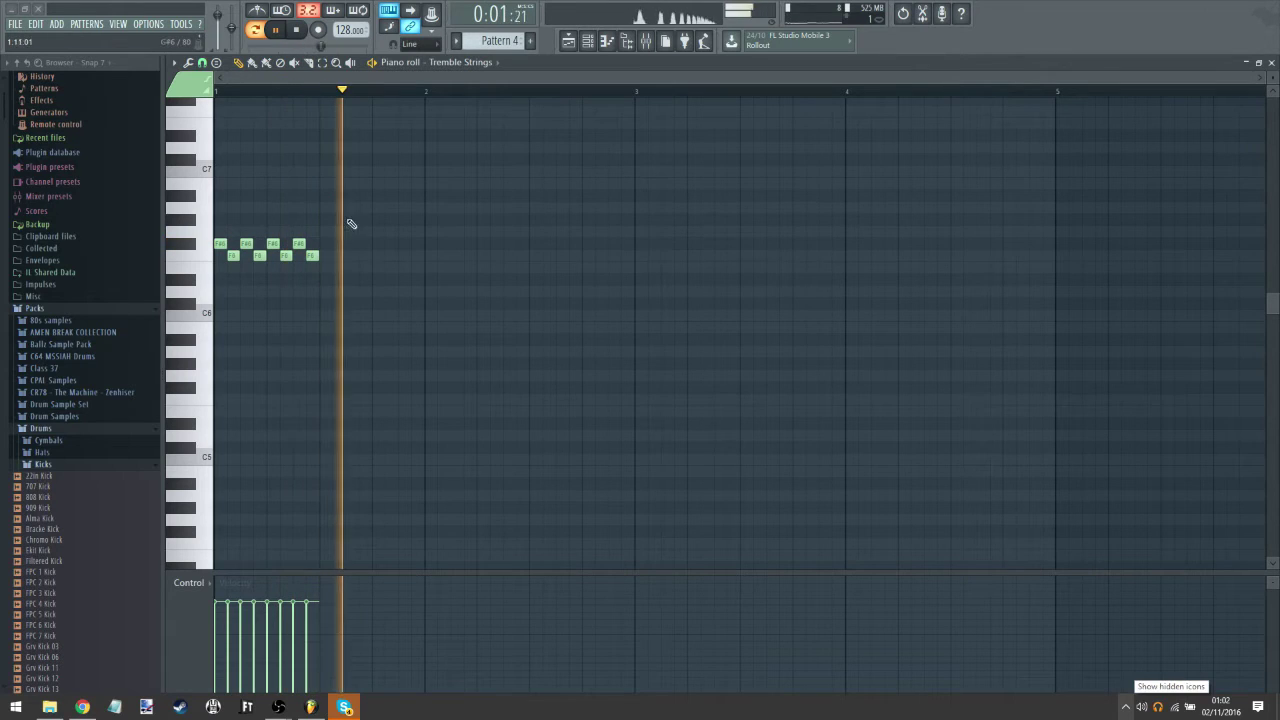
left_click(372, 185)
right_click(372, 185)
key("ctrl+b")
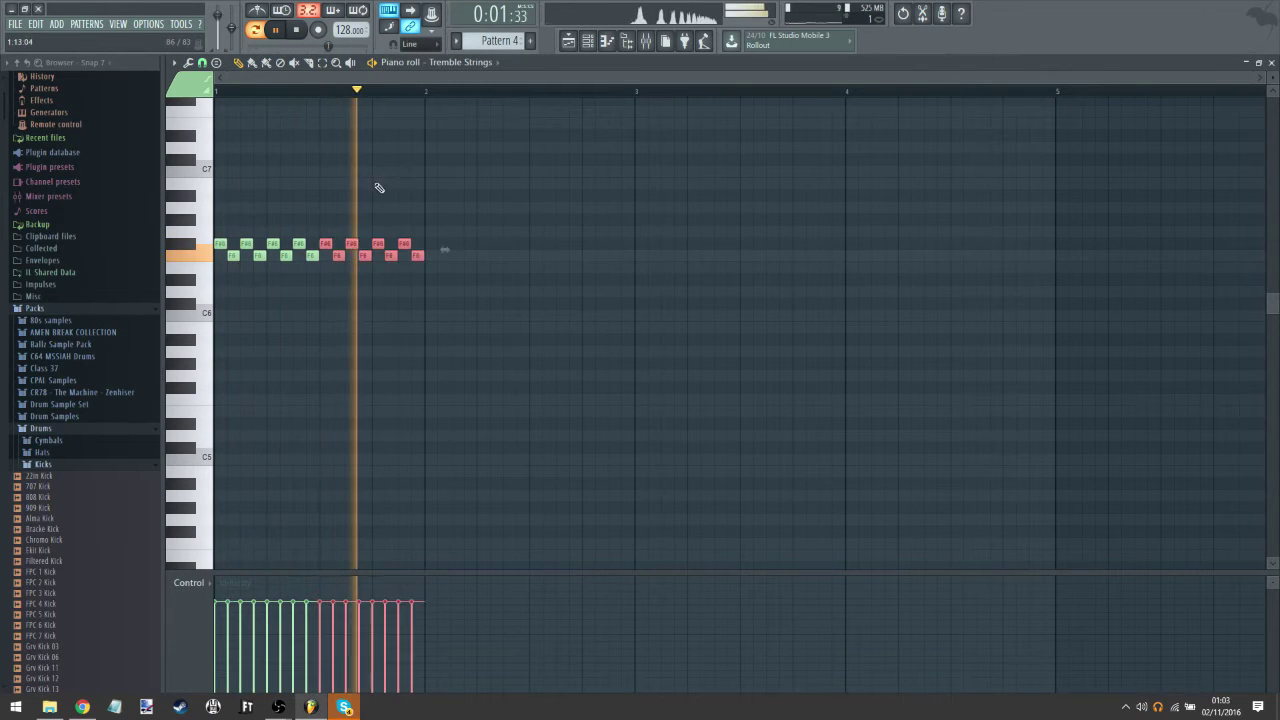
key("ctrl+b")
key("ctrl+b")
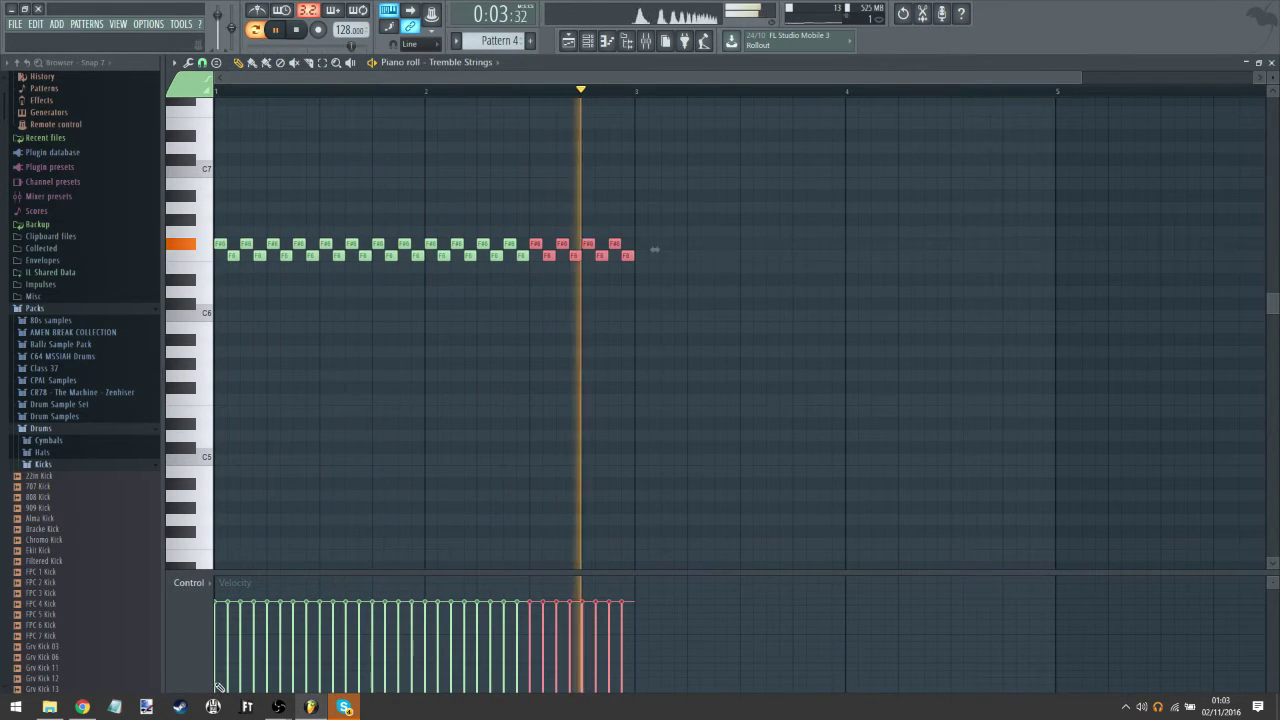
Step: Shape the note velocities as a straight upward ramp from near zero at the first note to the end of bar 2
mouse_move(529, 614)
left_mouse_down()
mouse_move(622, 604)
mouse_move(621, 580)
left_mouse_up()
left_click(601, 520)
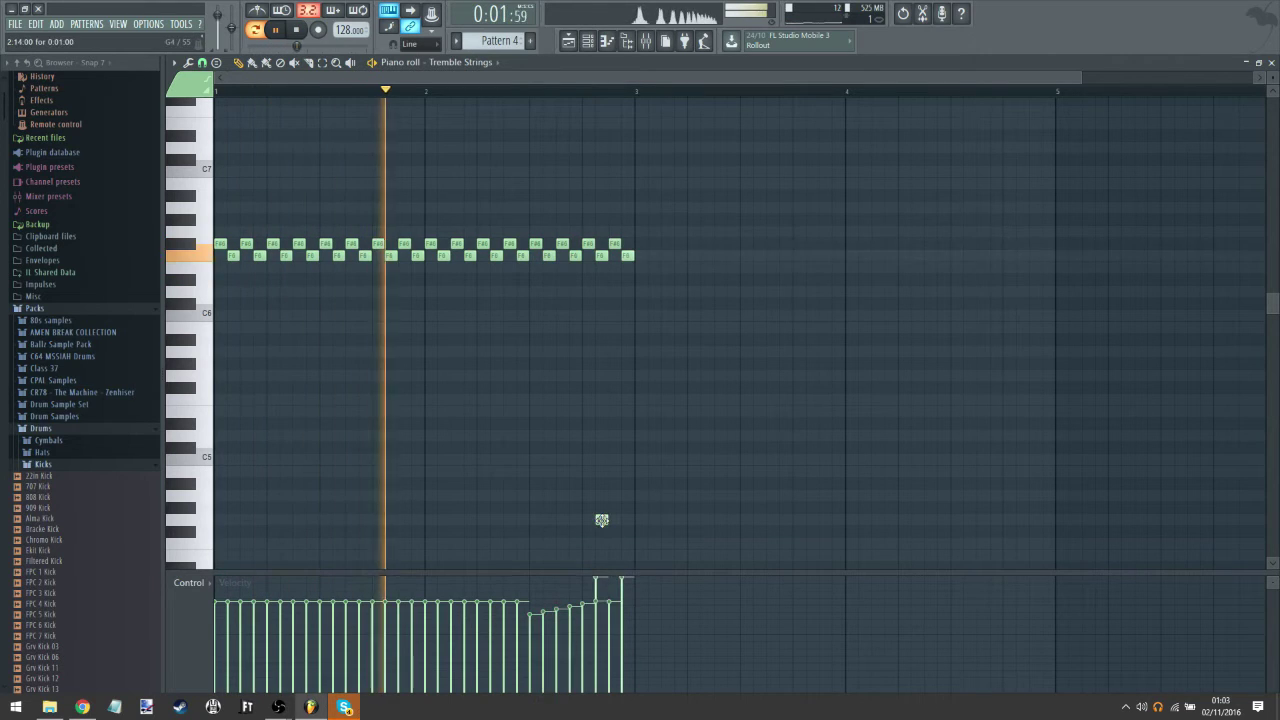
right_click(602, 521)
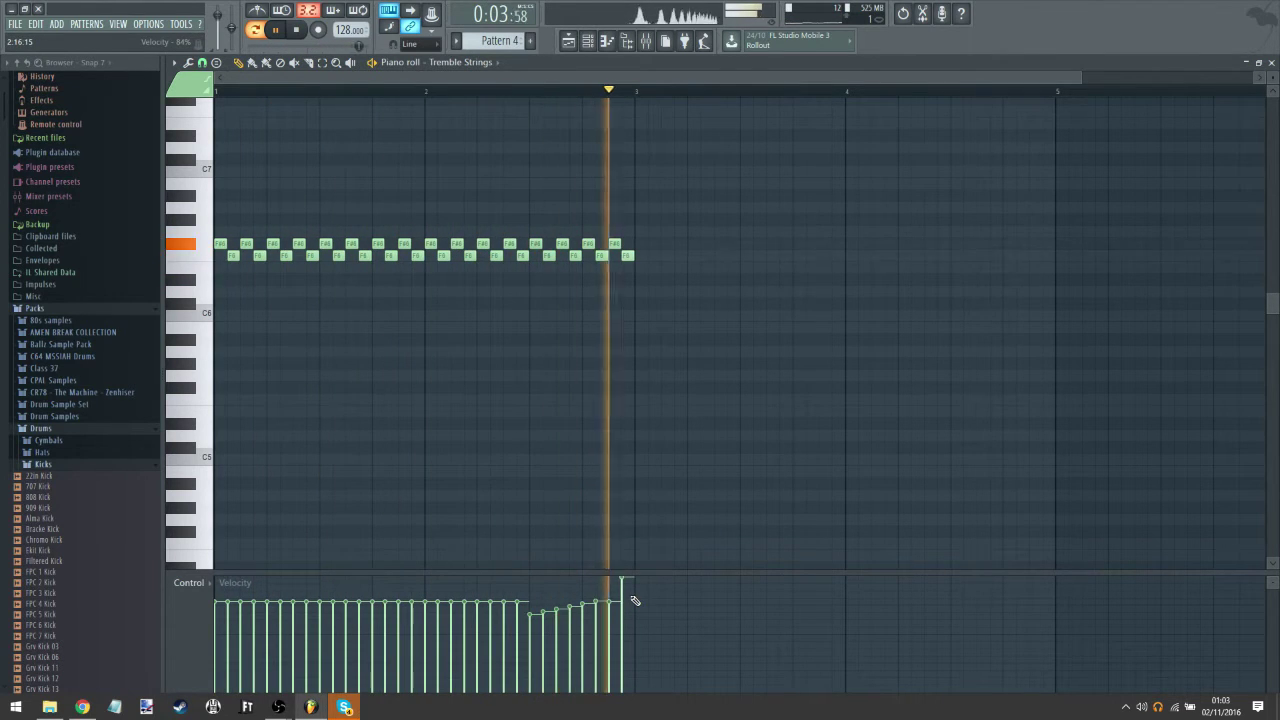
left_click_drag(624, 599, 199, 699)
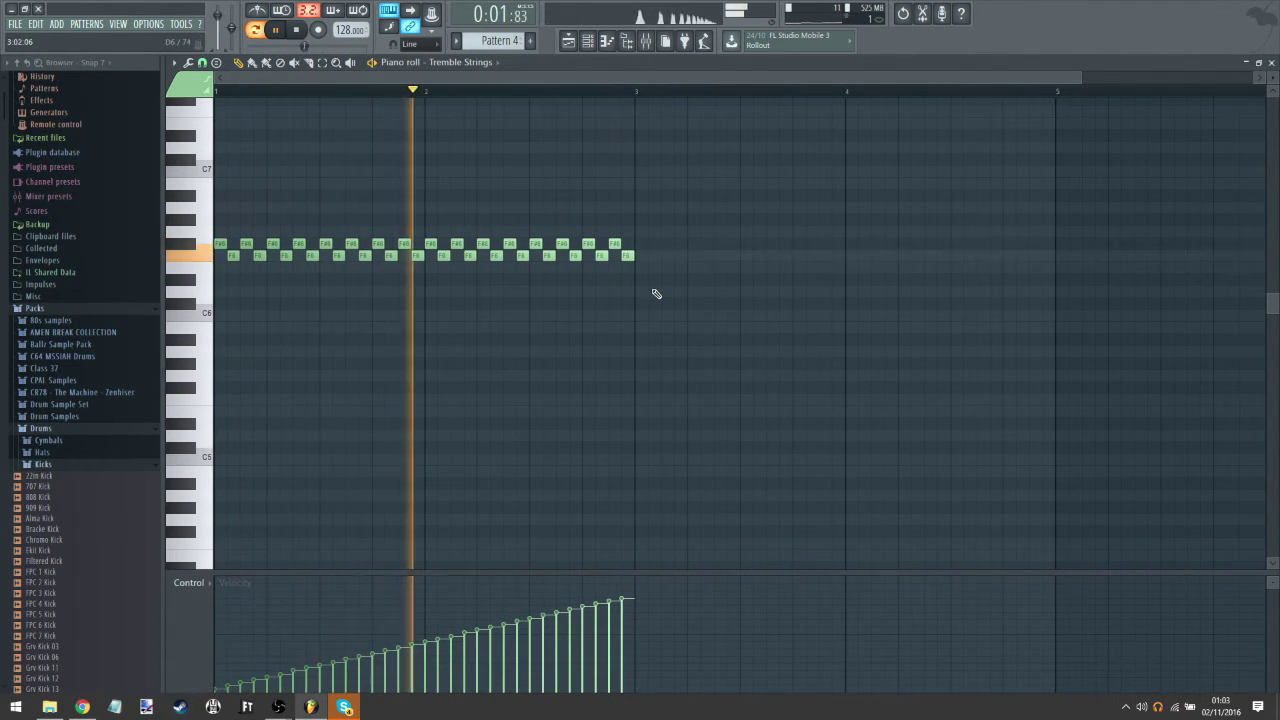
Step: Squeeze all the trill notes to half their length so they fill only bar 1, and delete a trial duplicate at bar 3
key("ctrl+a")
left_click_drag(652, 249, 447, 293)
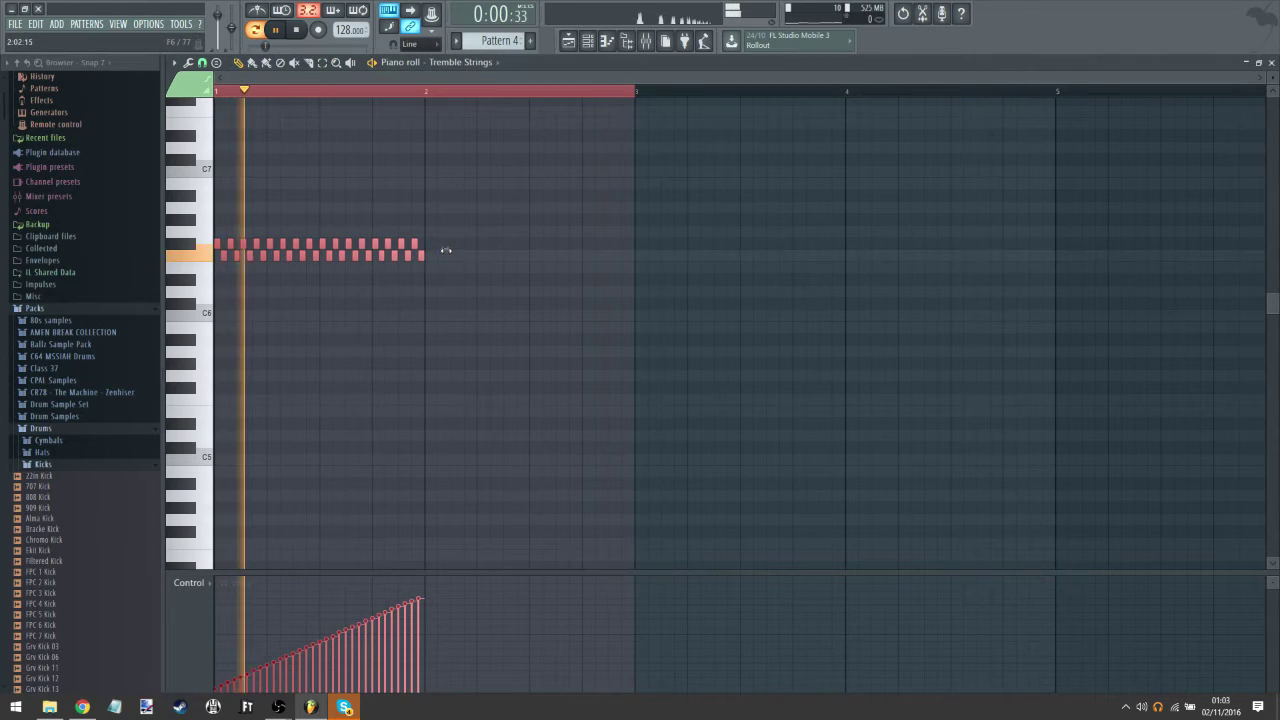
key("ctrl+b")
key("Delete")
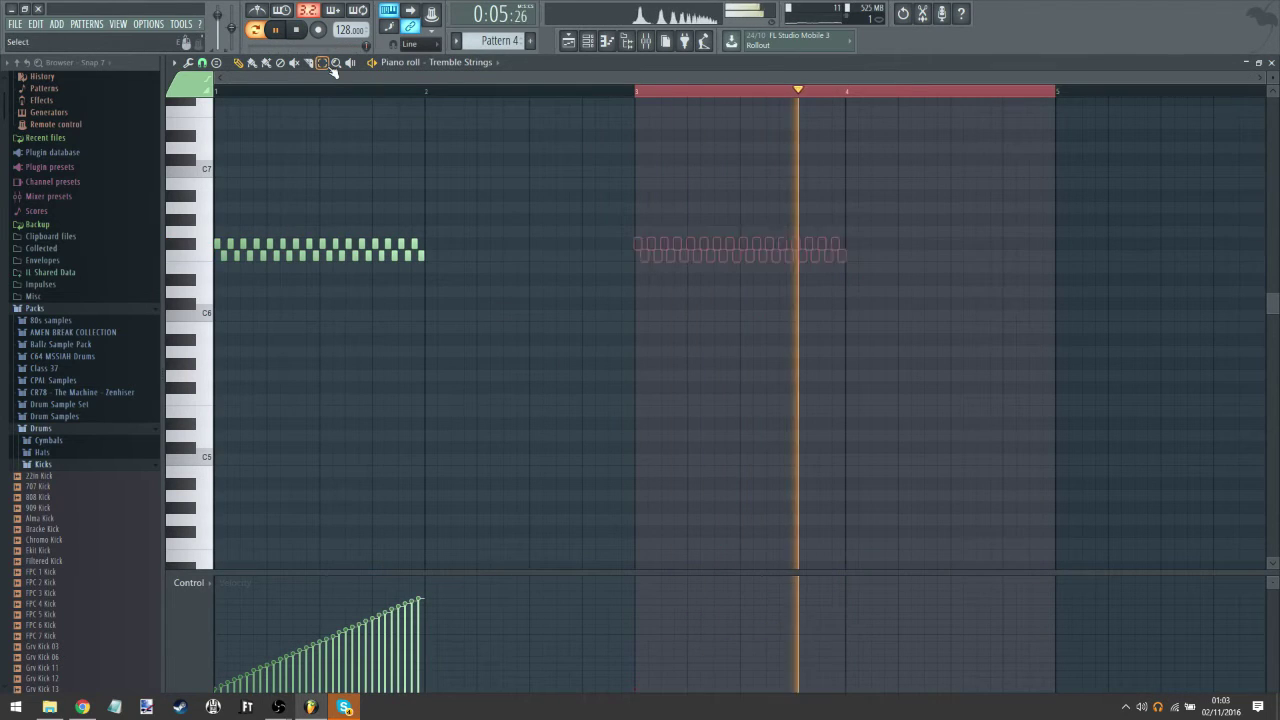
left_click(323, 63)
left_click(714, 100)
key("ctrl+a")
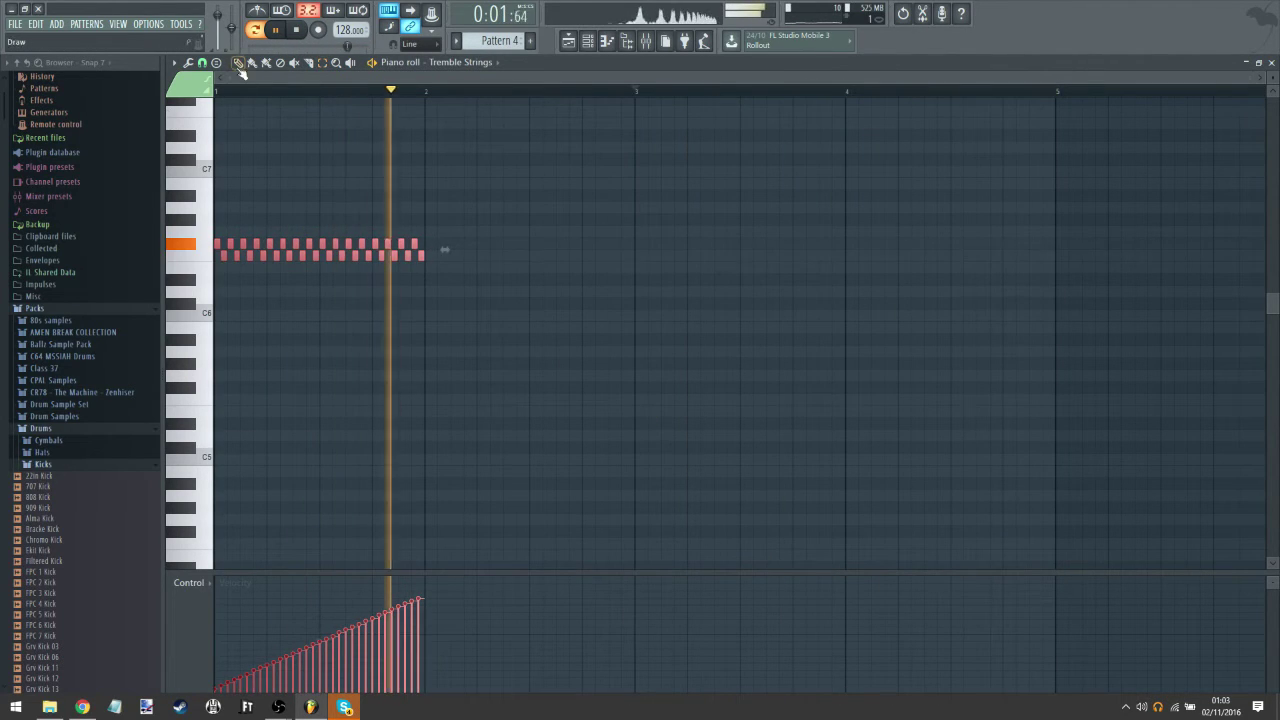
Step: Move the Pattern 4 clip at bar 12 on Track 6 to bar 16, and delete a trial clip placed within bar 17
left_click(568, 41)
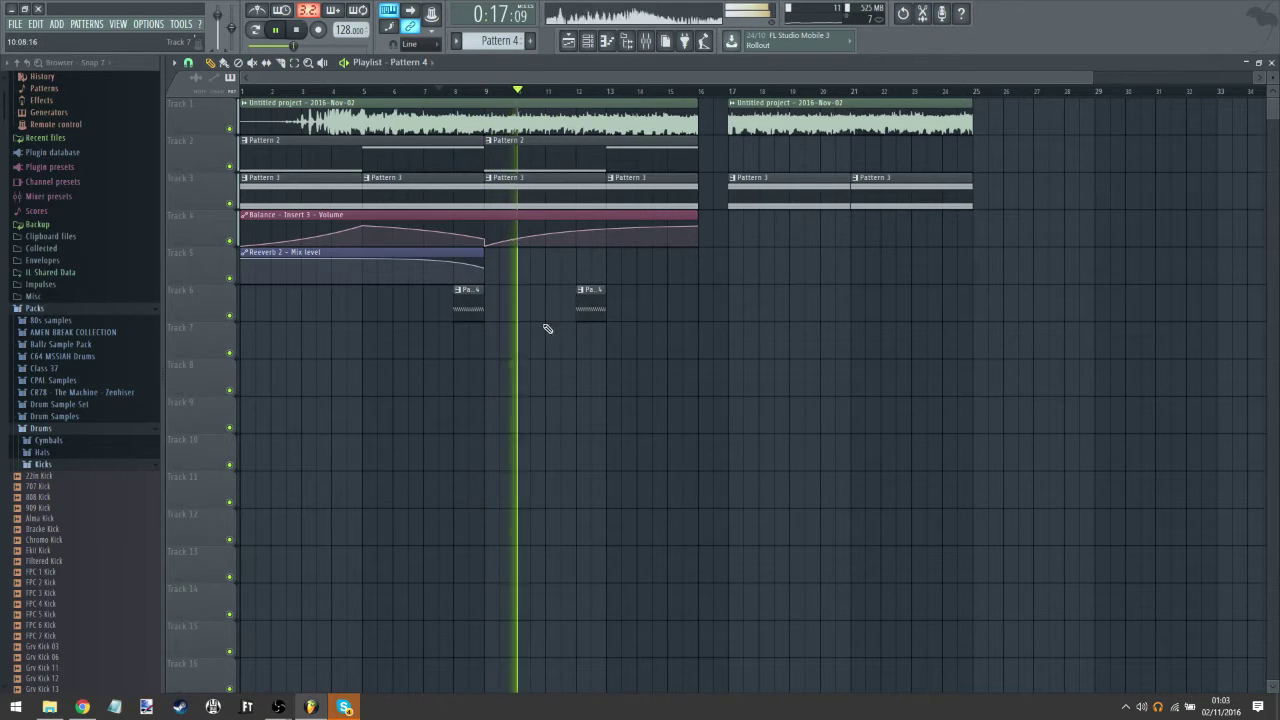
left_click_drag(593, 310, 703, 309)
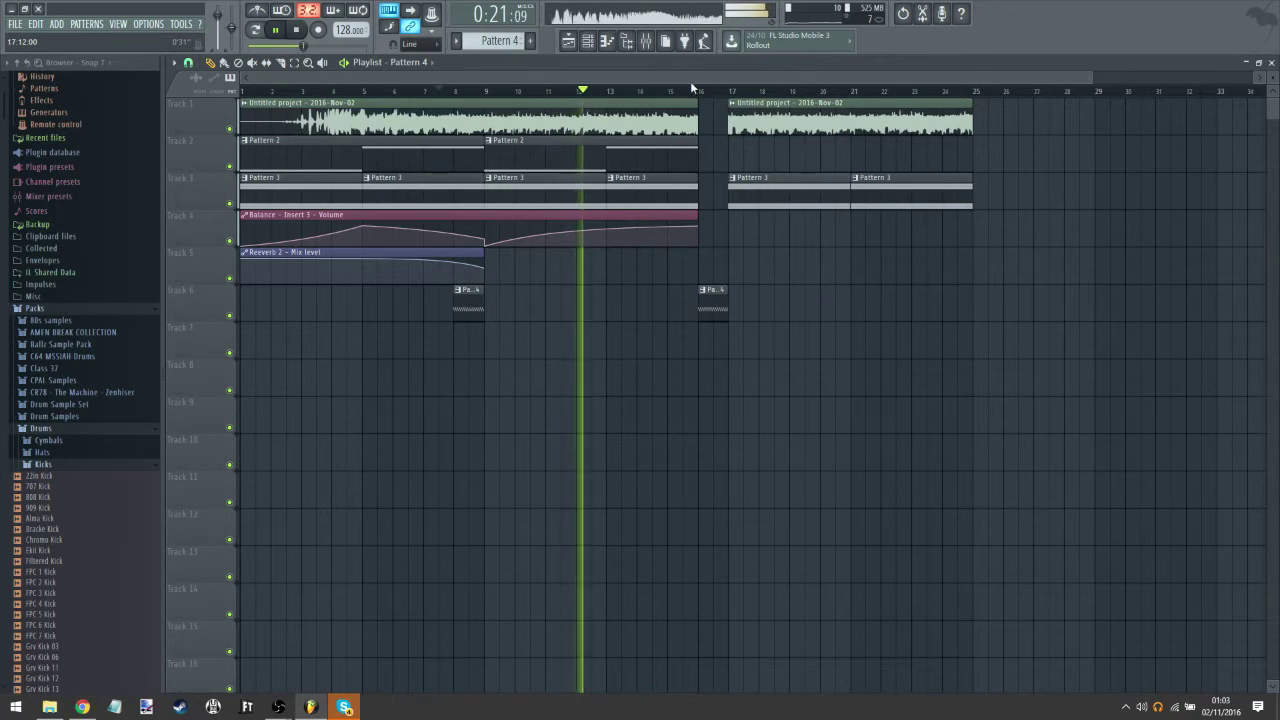
left_click(762, 312)
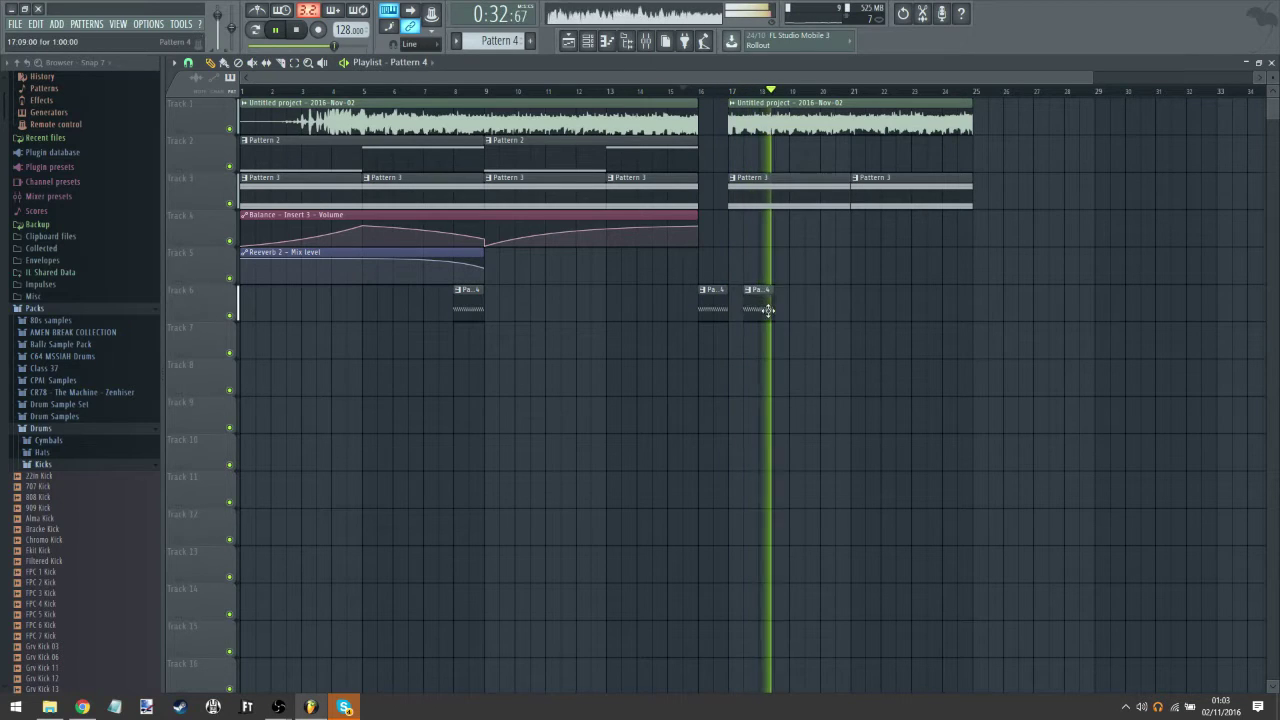
right_click(777, 301)
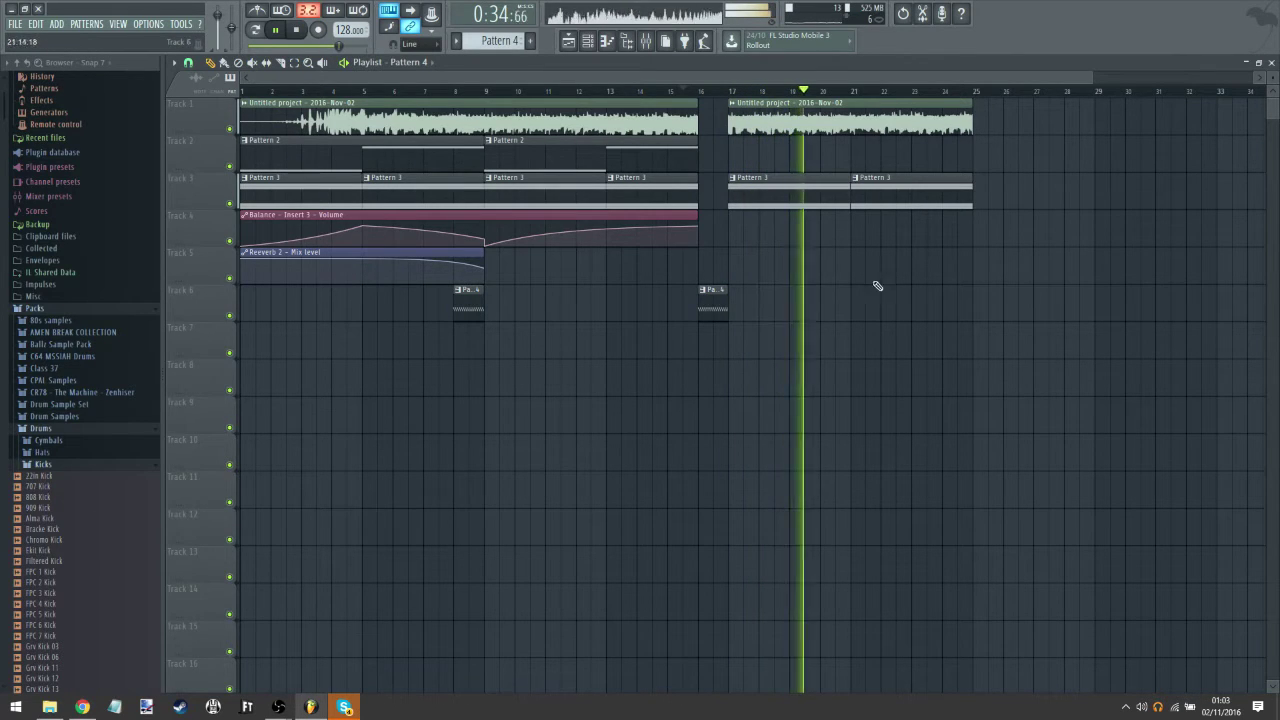
Step: Place further Pattern 4 clips on Track 6 at bars 20, 24 and 12
left_click(829, 298)
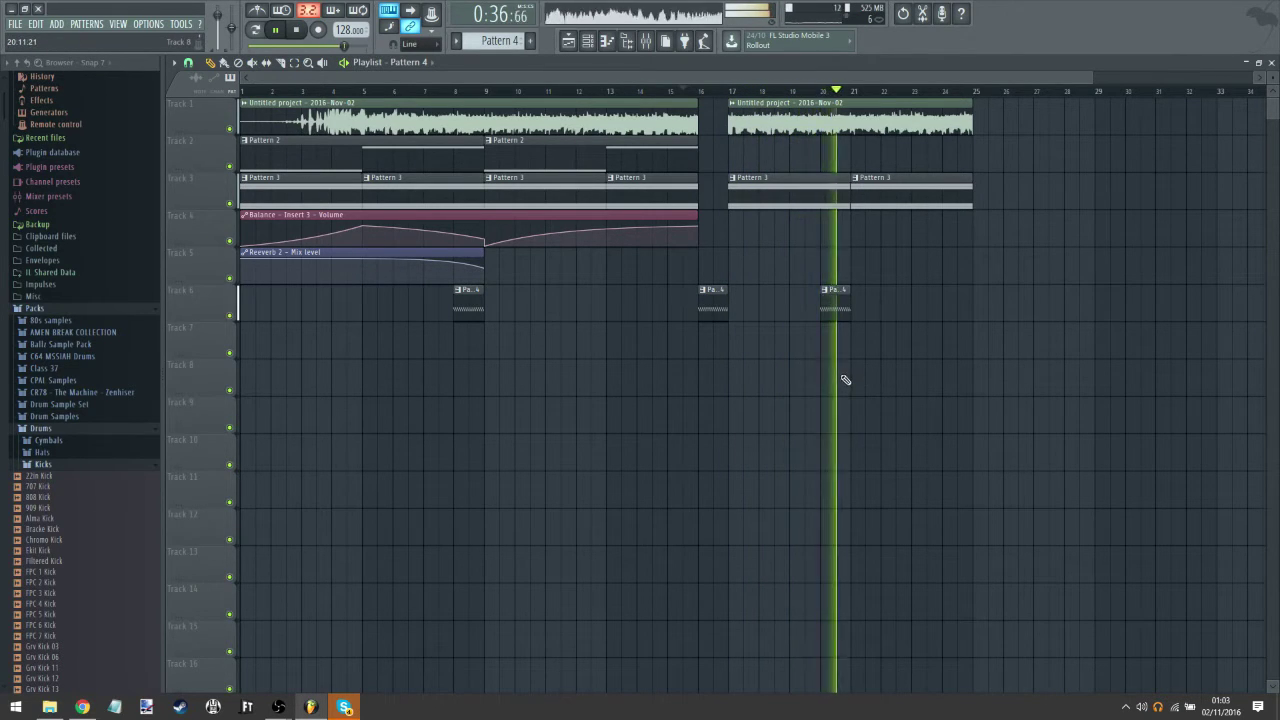
left_click(948, 302)
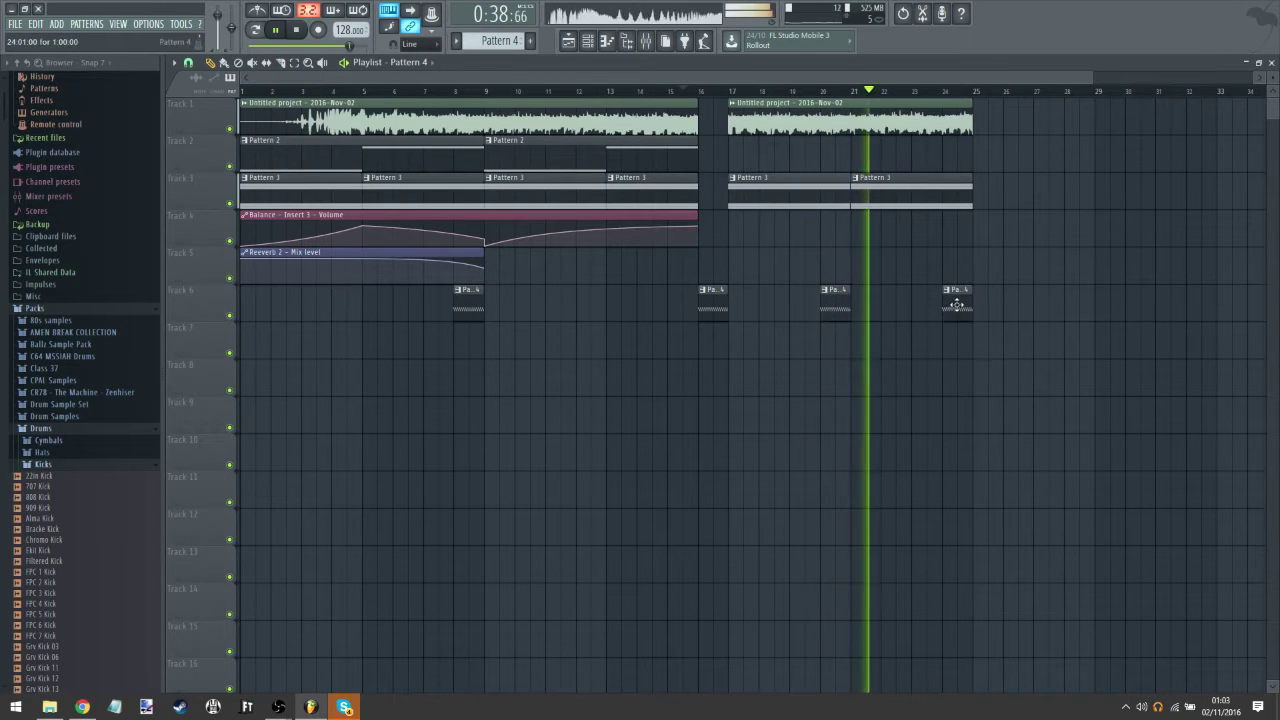
left_click(586, 300)
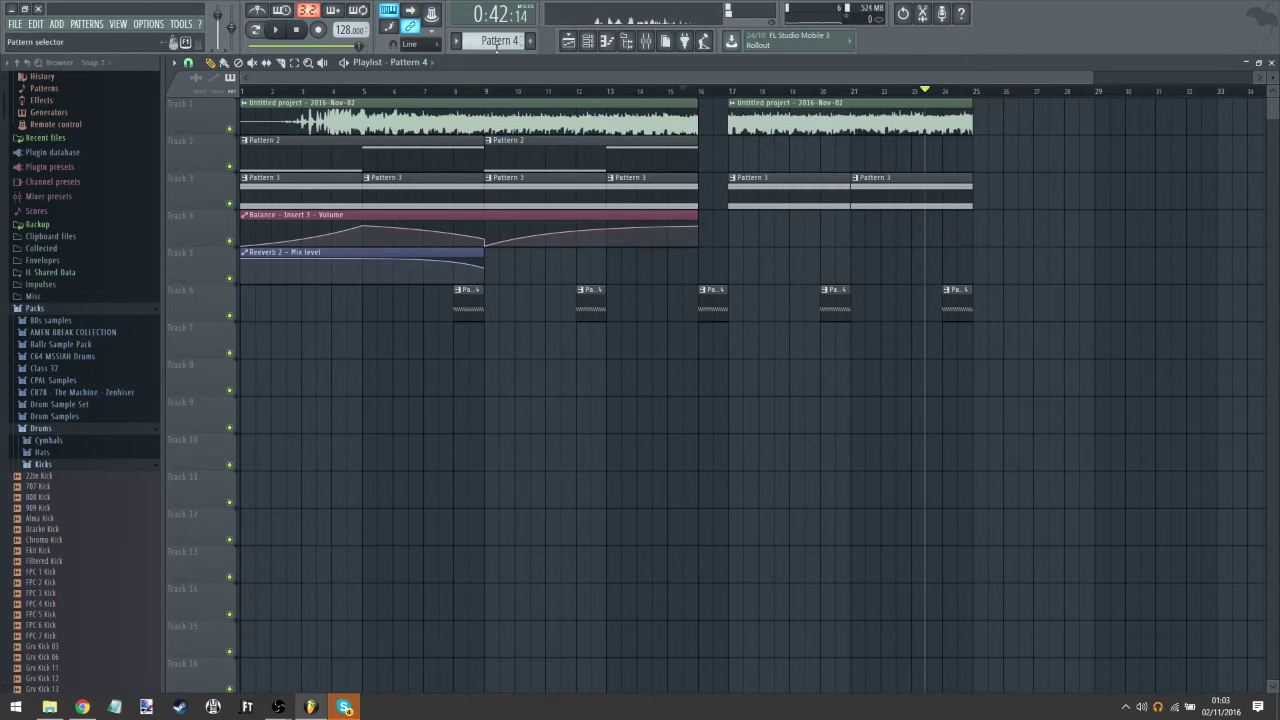
Step: Switch to the empty Pattern 5 and open the Tremble Strings notes in the piano roll
left_click(587, 41)
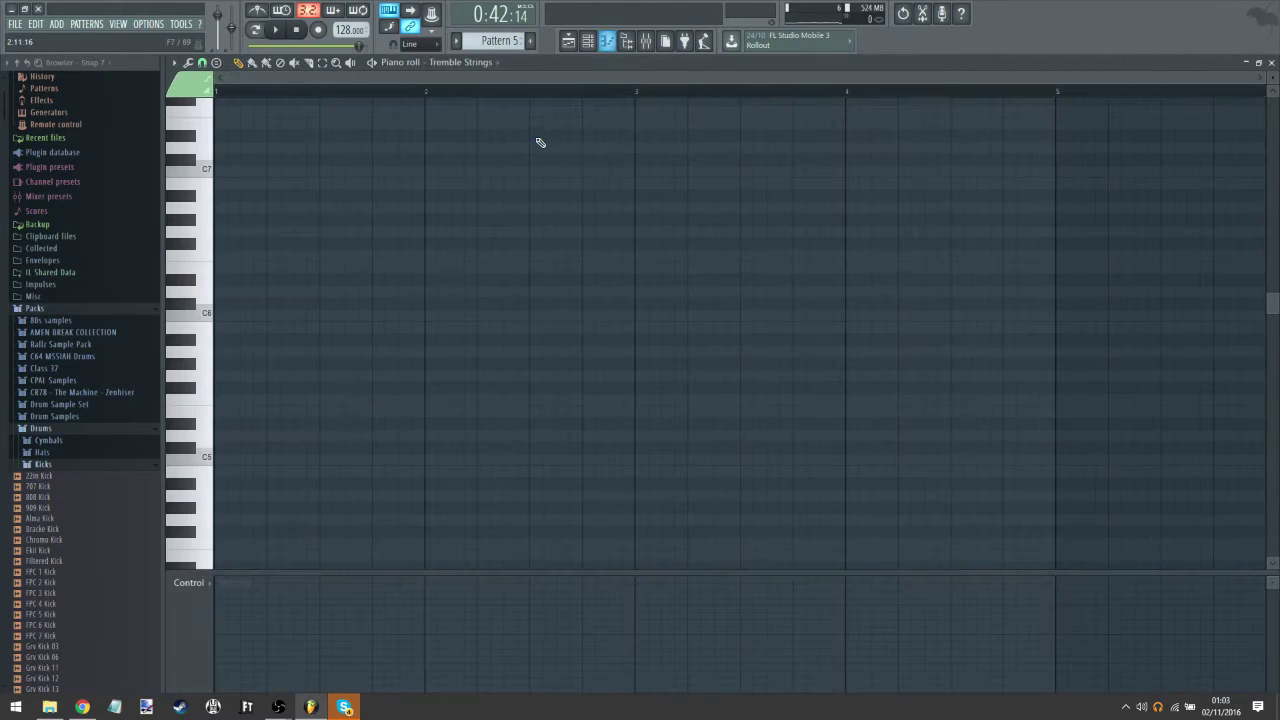
scroll(277, 220, "up", 2)
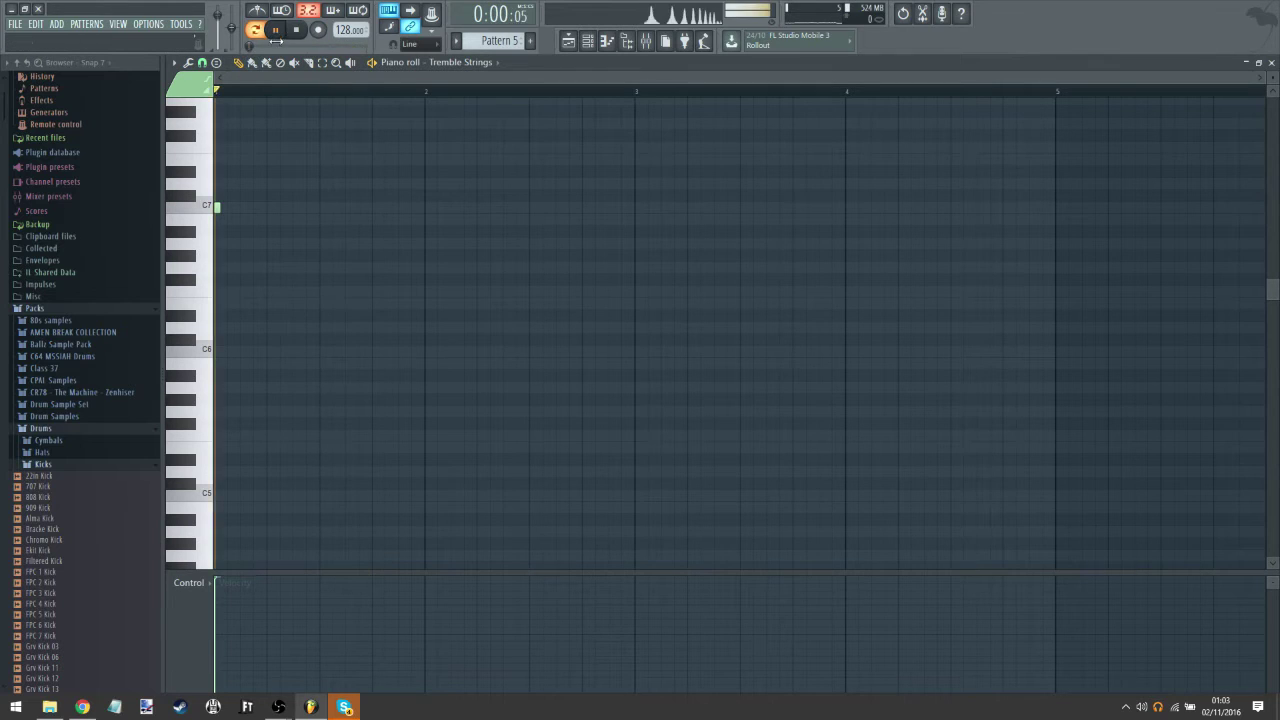
Step: Try a one-step melody after the opening C7, with G#6 at steps 7 and 10, F6 at step 8 and C6 at step 13
left_click(295, 256)
left_click(309, 292)
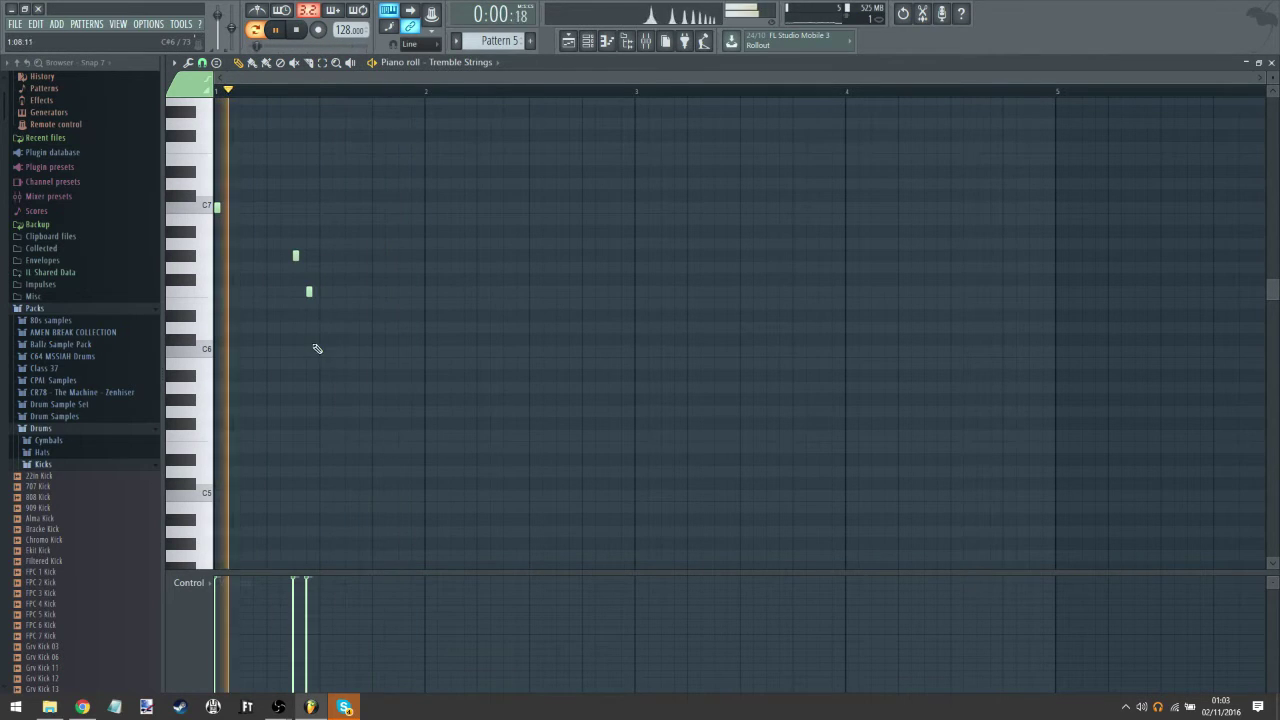
right_click(312, 294)
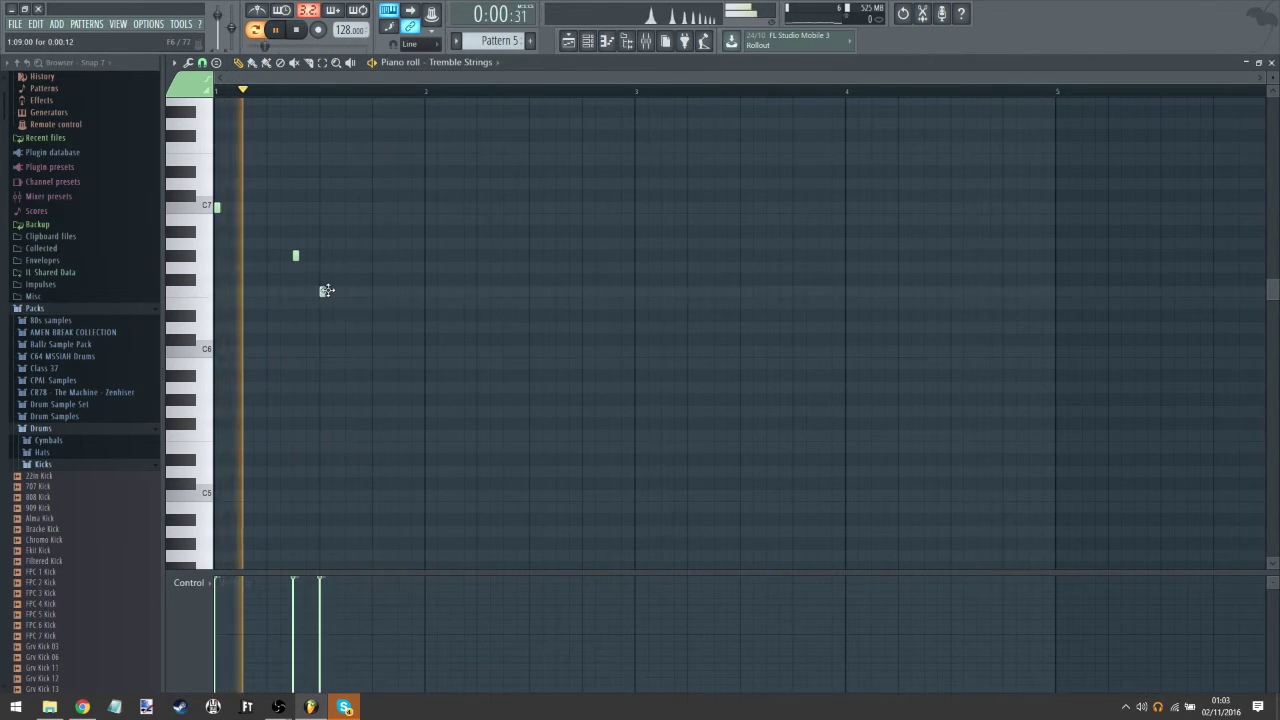
right_click(318, 291)
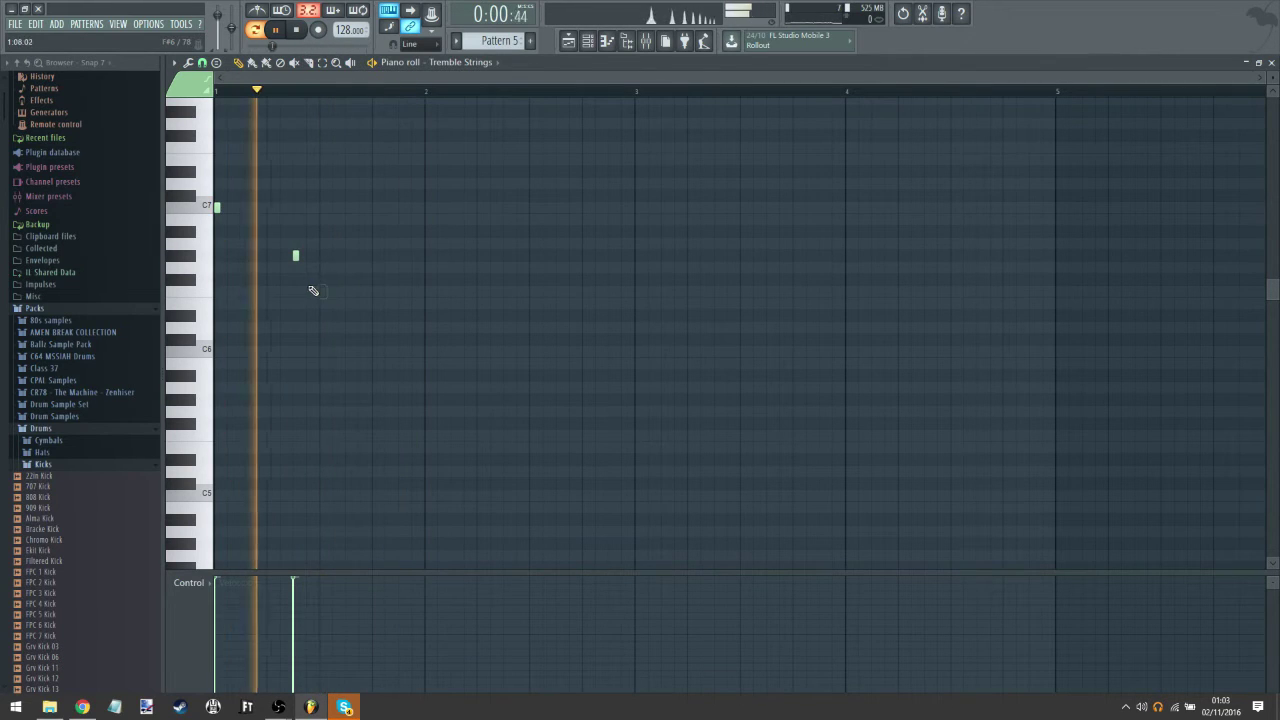
left_click(322, 292)
left_click(348, 256)
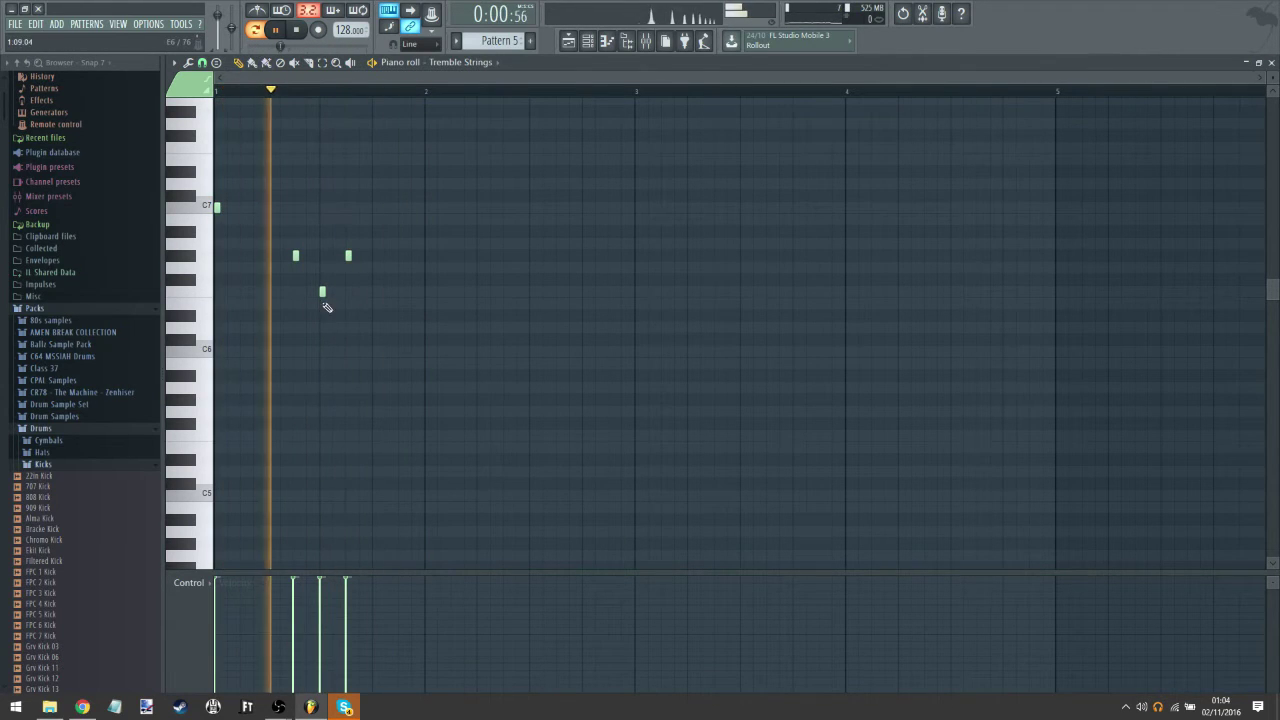
left_click_drag(322, 292, 309, 292)
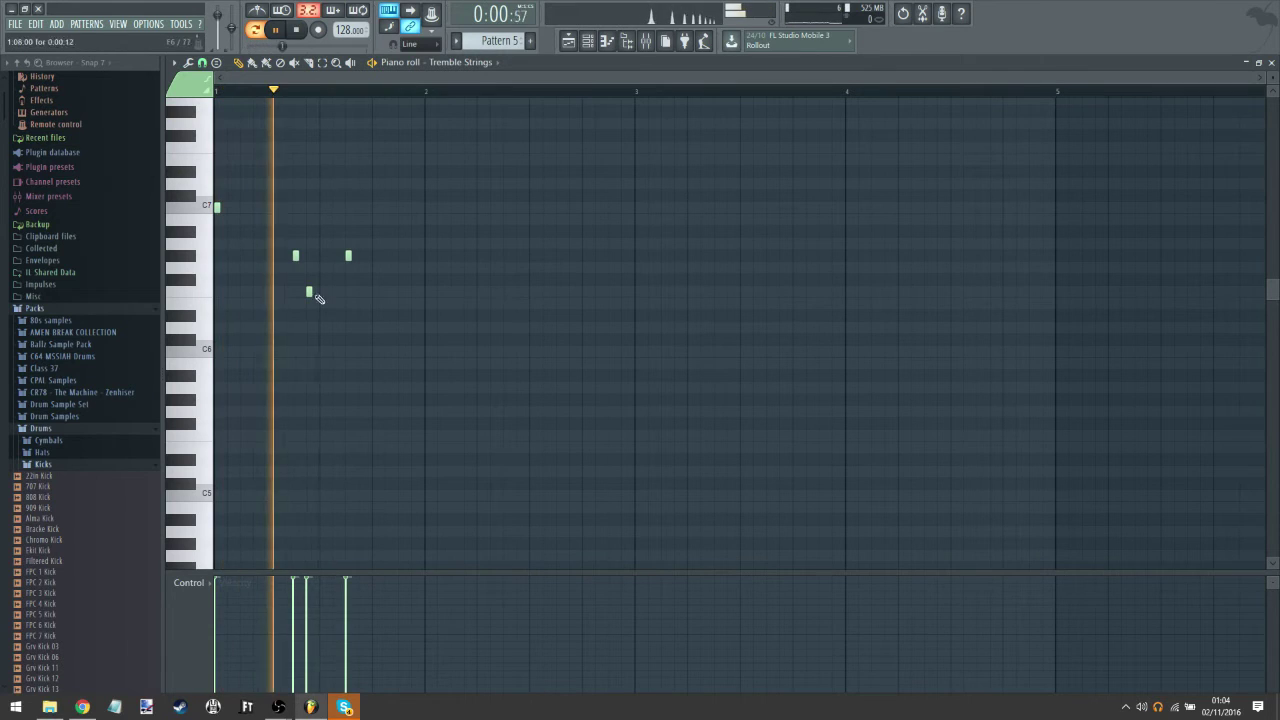
left_click_drag(348, 256, 336, 256)
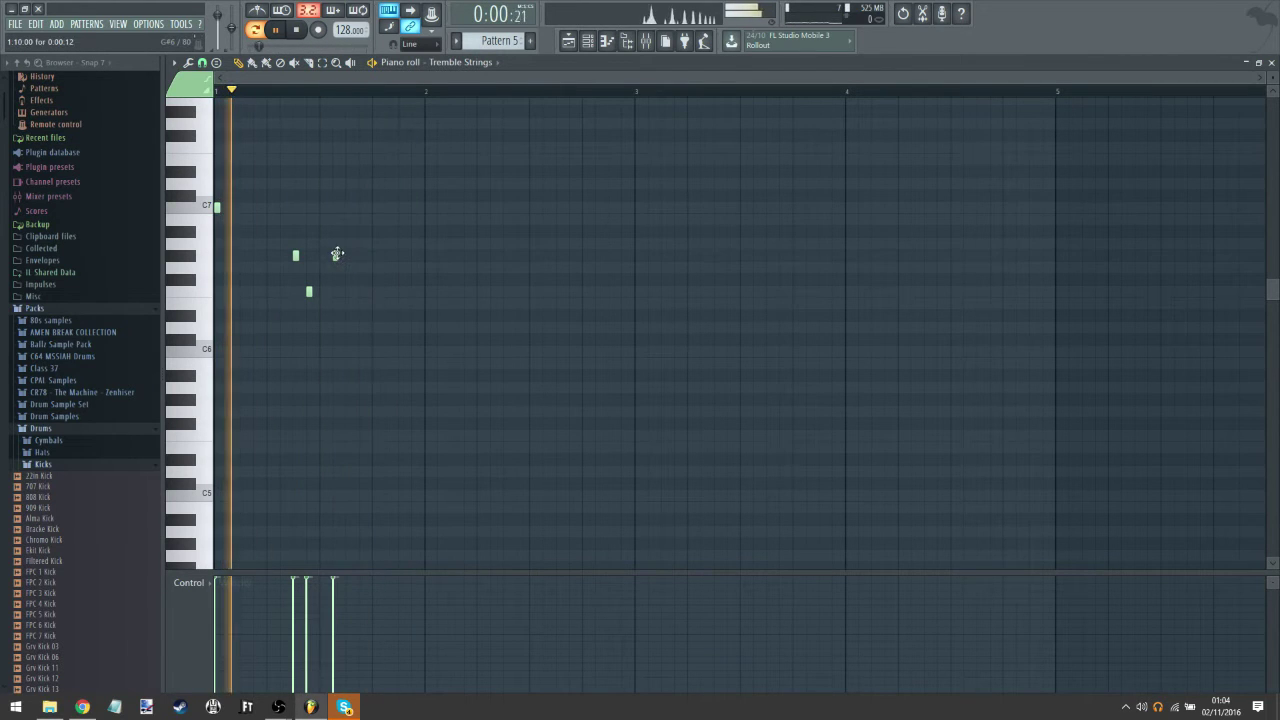
left_click(375, 316)
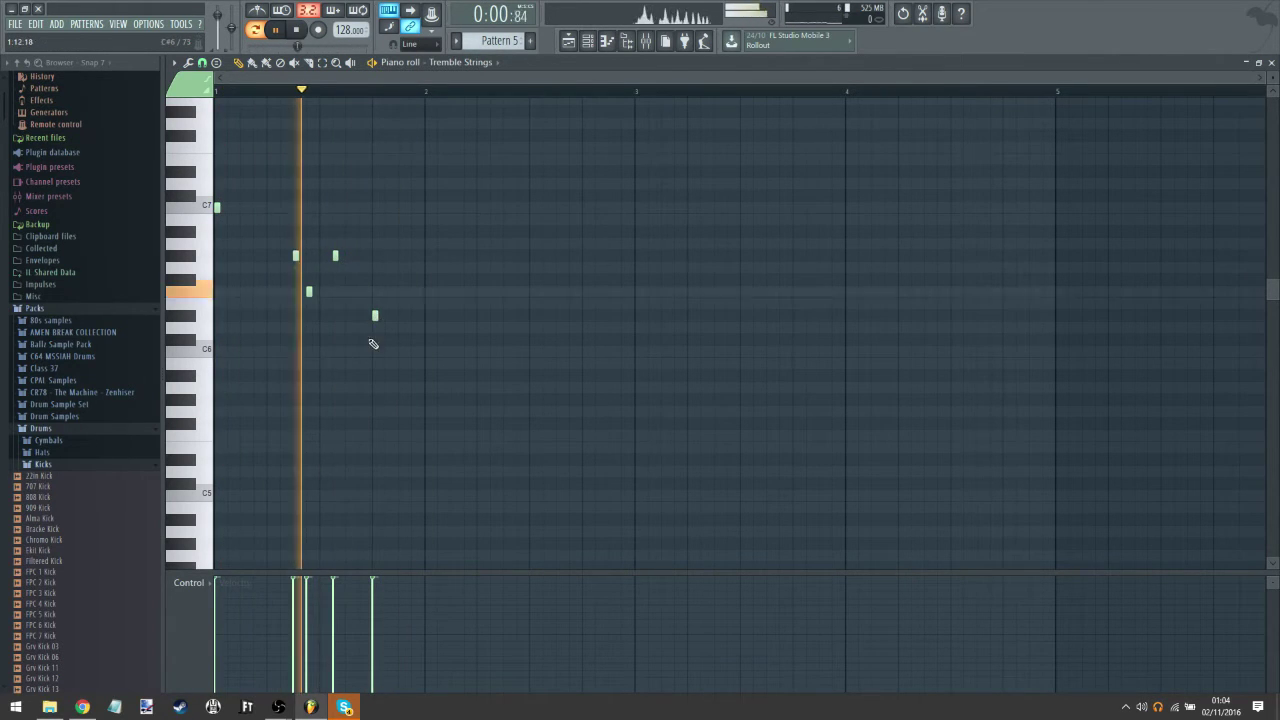
left_click_drag(374, 316, 374, 352)
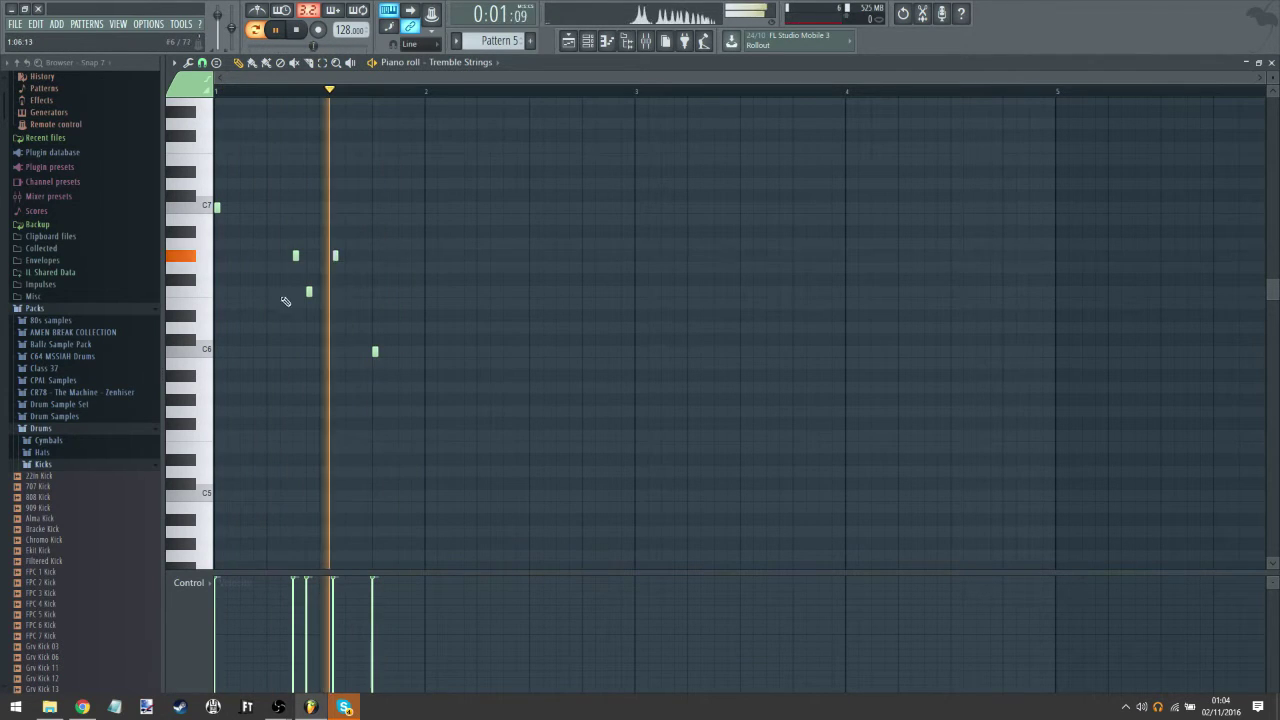
Step: Clear the Pattern 5 melody, then try new starting notes at F6 and F4 and delete them as well
key("ctrl+a")
key("Delete")
left_click_drag(218, 292, 203, 292)
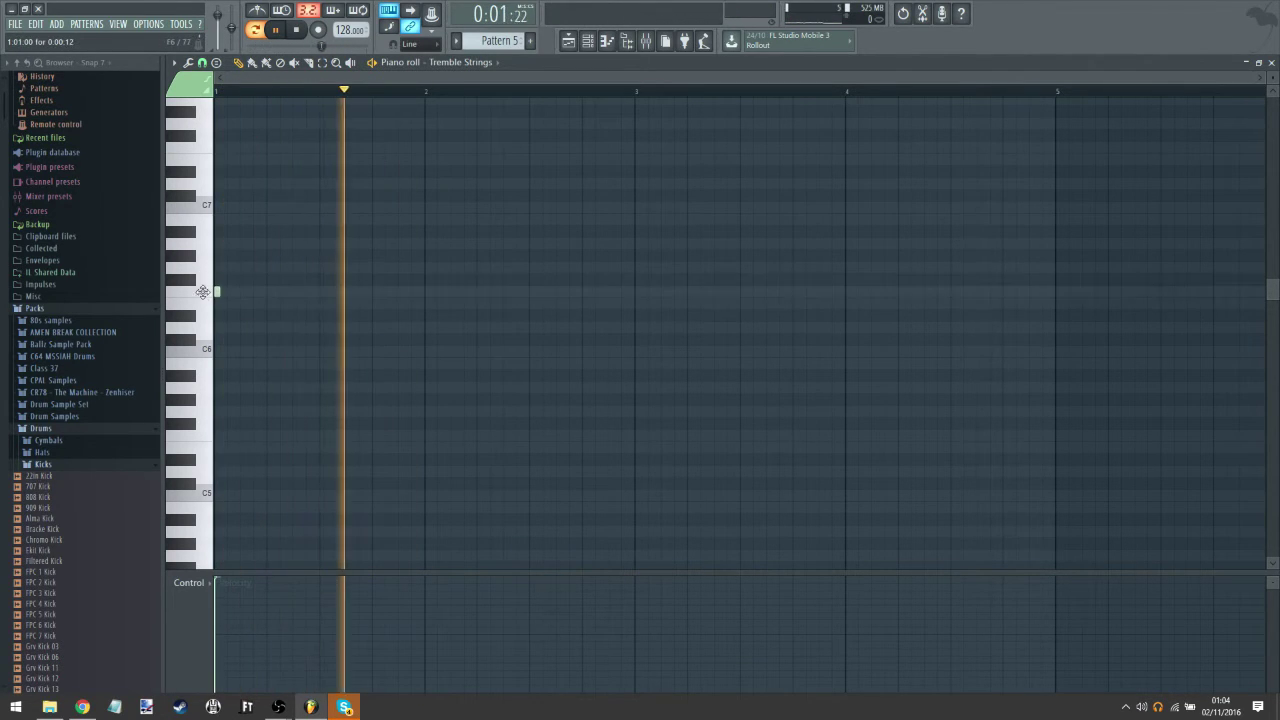
left_click_drag(272, 270, 273, 292)
key("ctrl+a")
key("Delete")
scroll(303, 305, "down", 1)
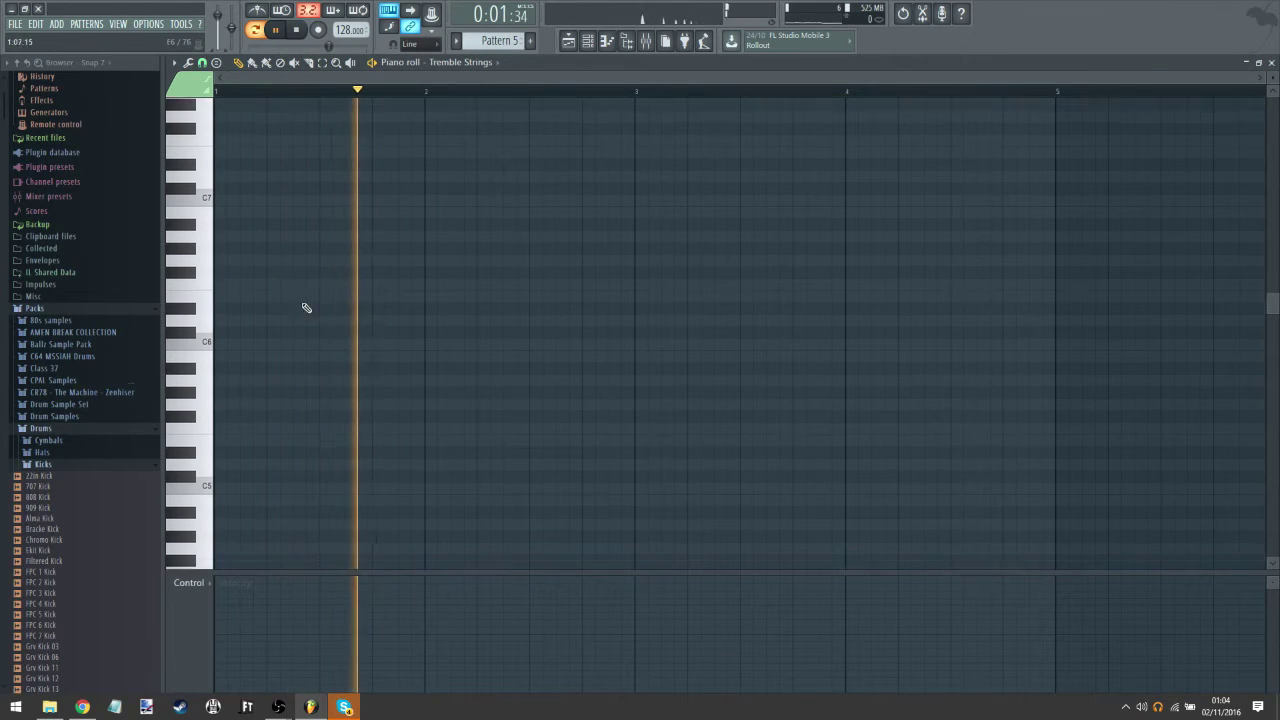
scroll(306, 307, "down", 3)
left_click_drag(253, 354, 216, 436)
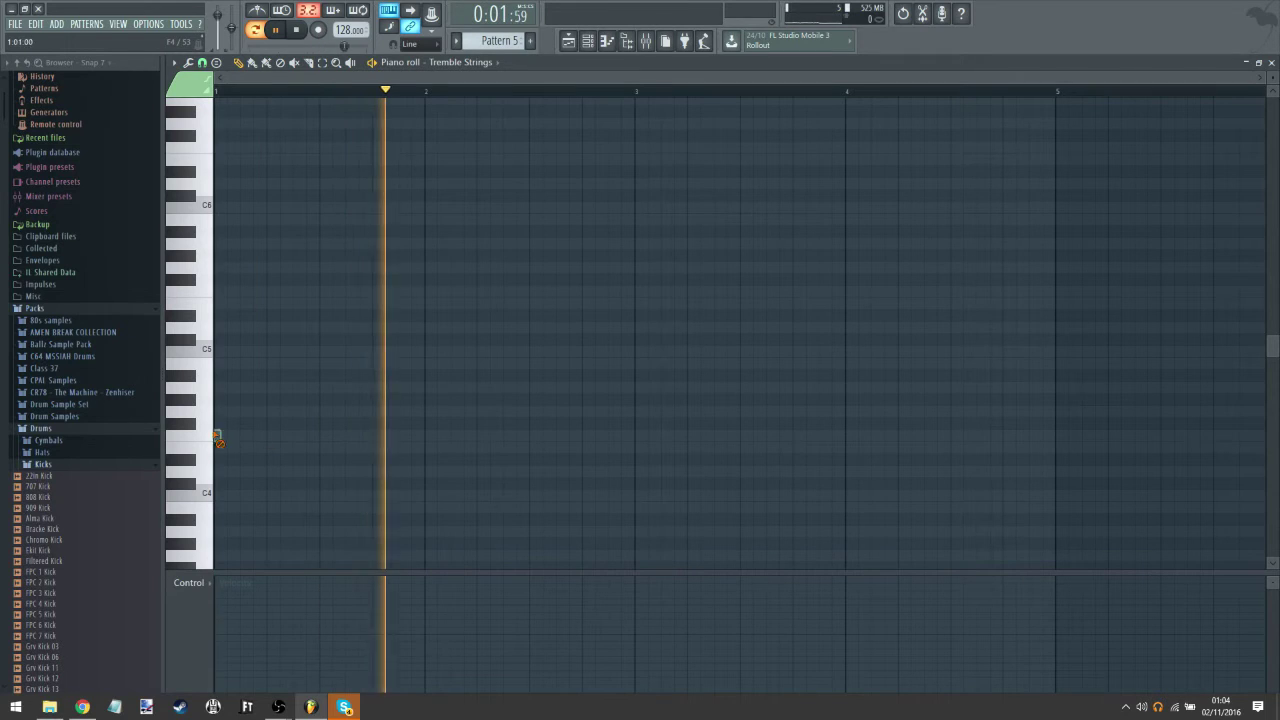
Step: Leave the piano roll and insert a GTG 44 S synth channel from the channel rack
left_click(566, 40)
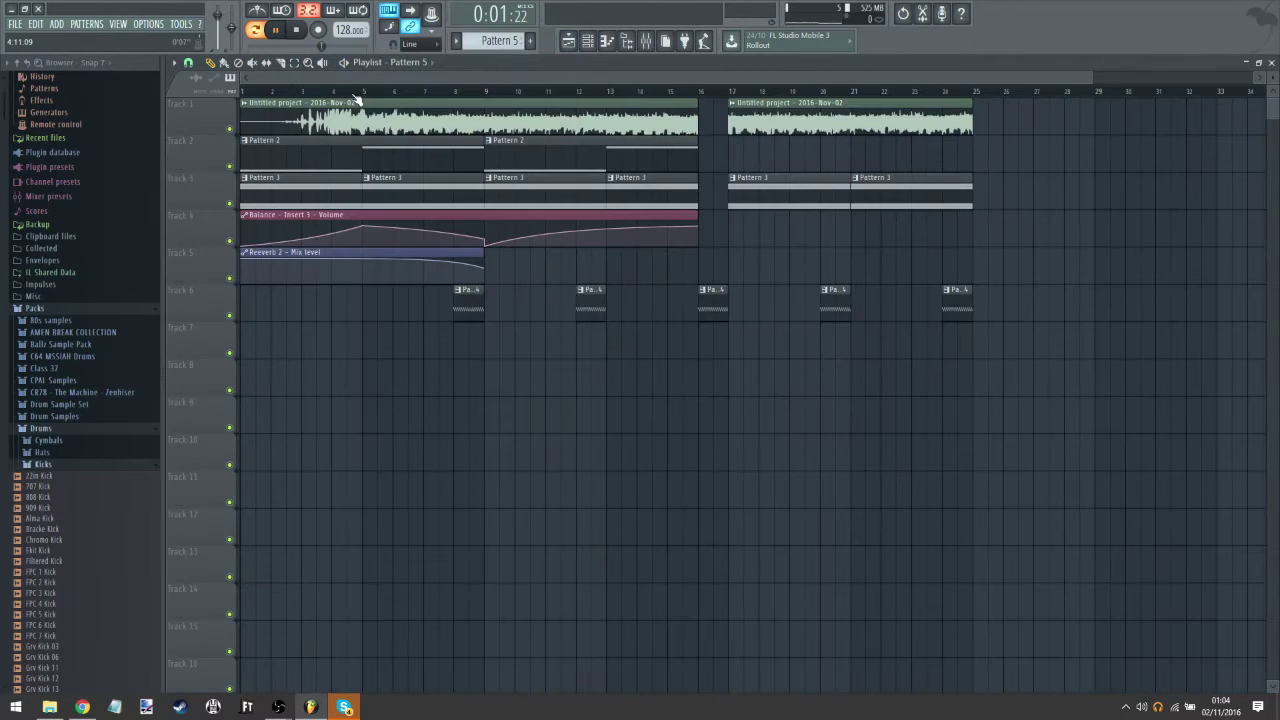
left_click(598, 44)
right_click(499, 218)
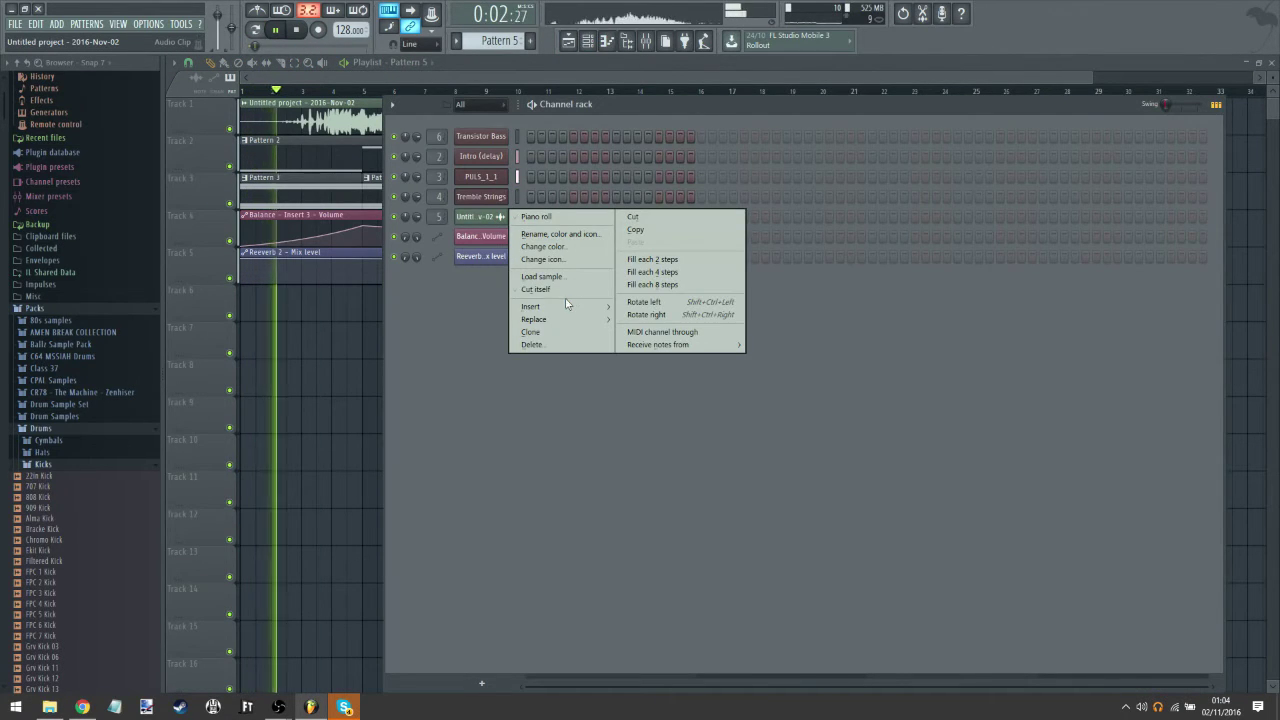
mouse_move(566, 305)
mouse_move(768, 385)
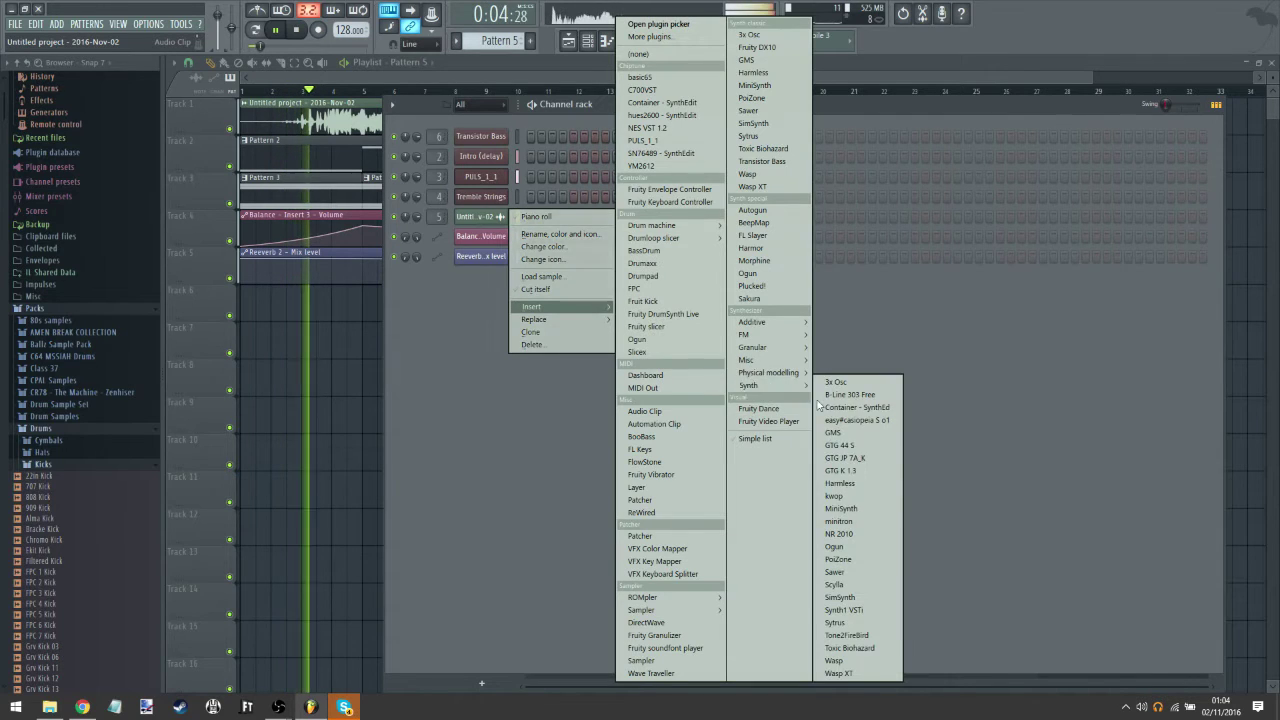
left_click(848, 448)
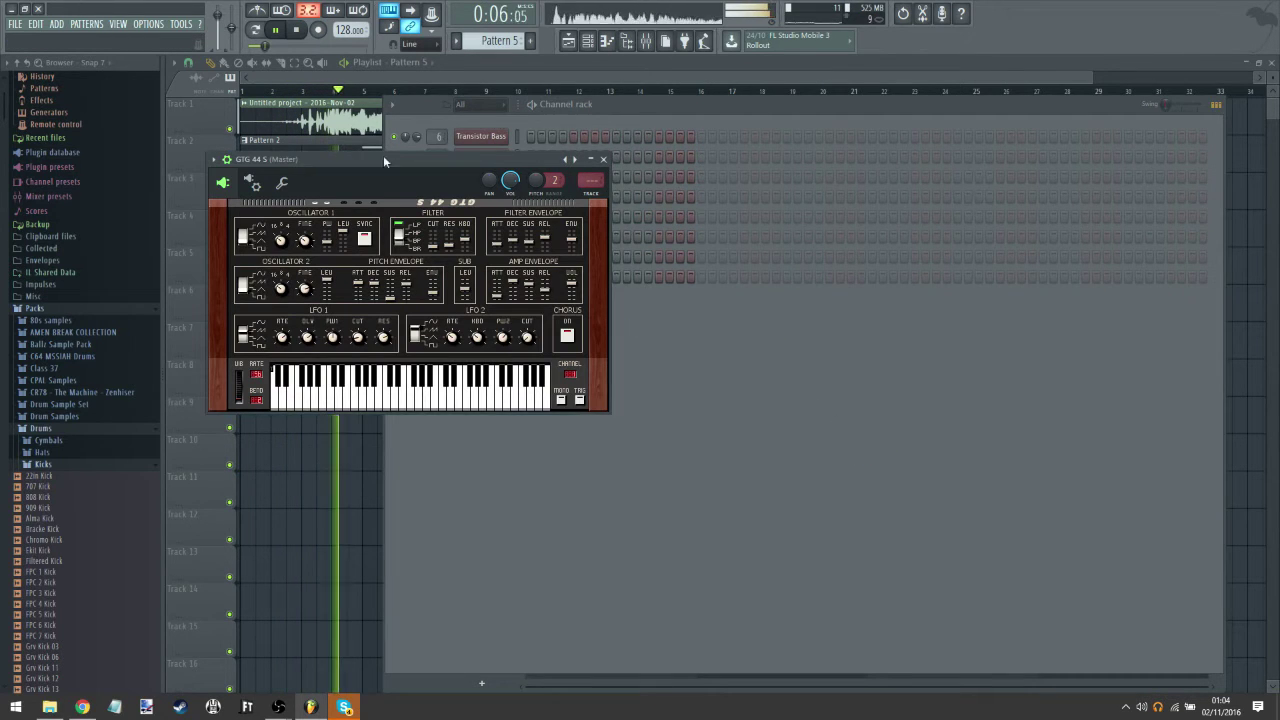
Step: Try the SyncBrass preset on the GTG 44 S synth, and load the RetroPad preset instead
left_click(576, 160)
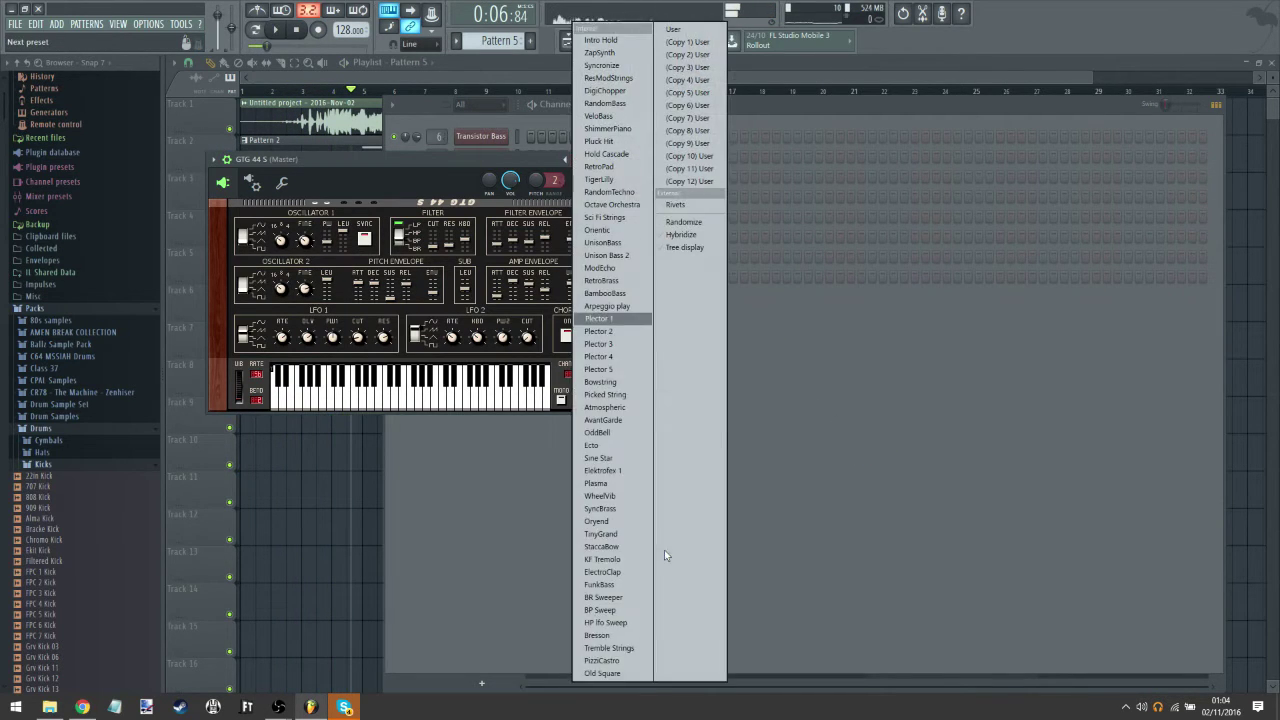
left_click(650, 513)
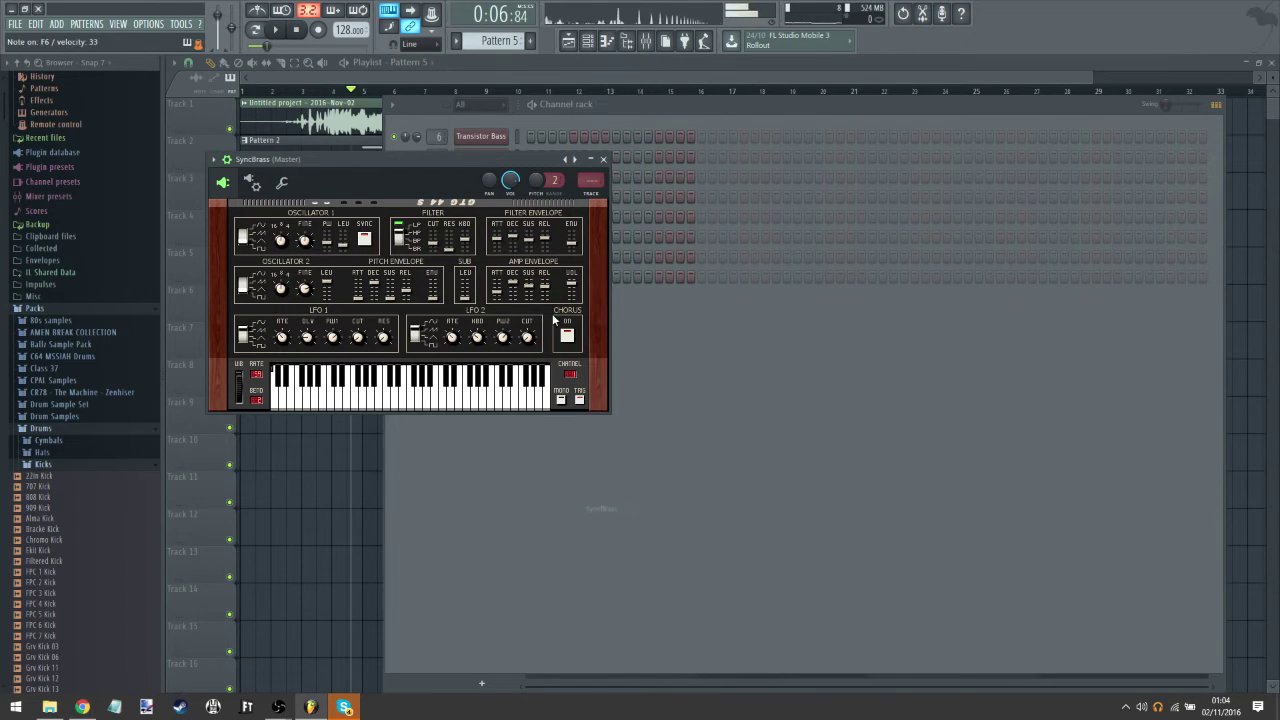
left_click(575, 158)
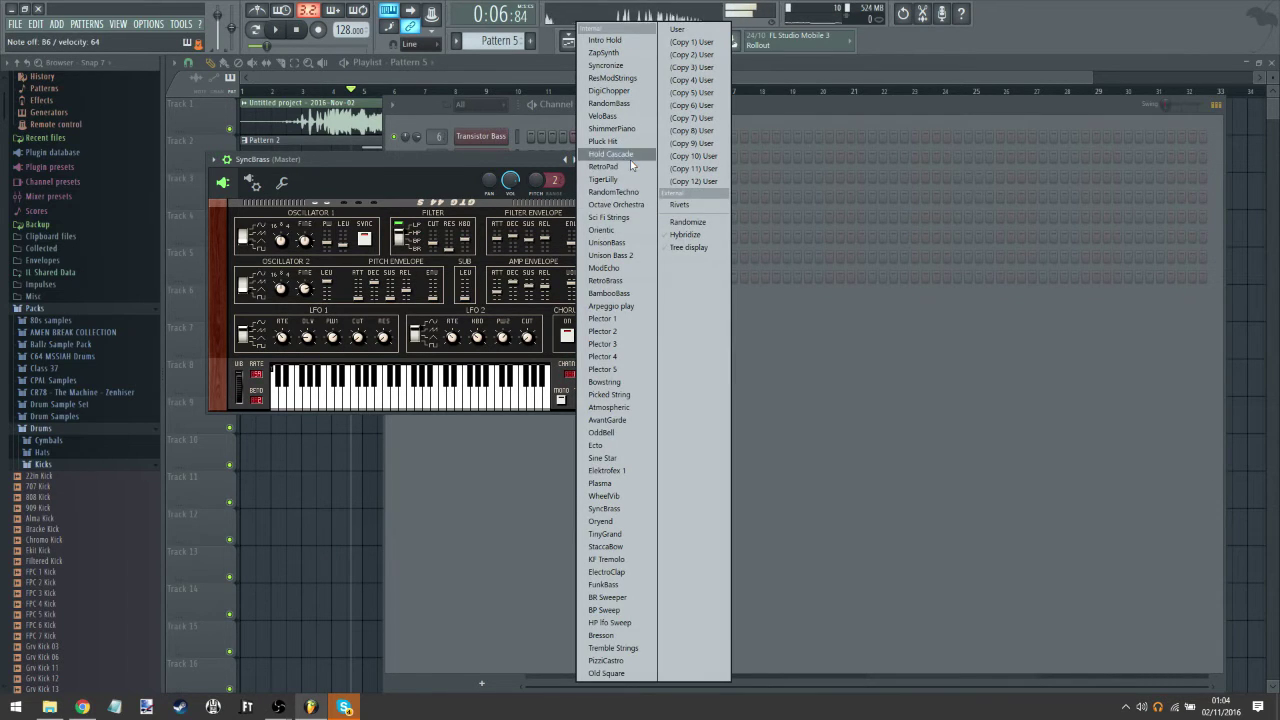
left_click(631, 167)
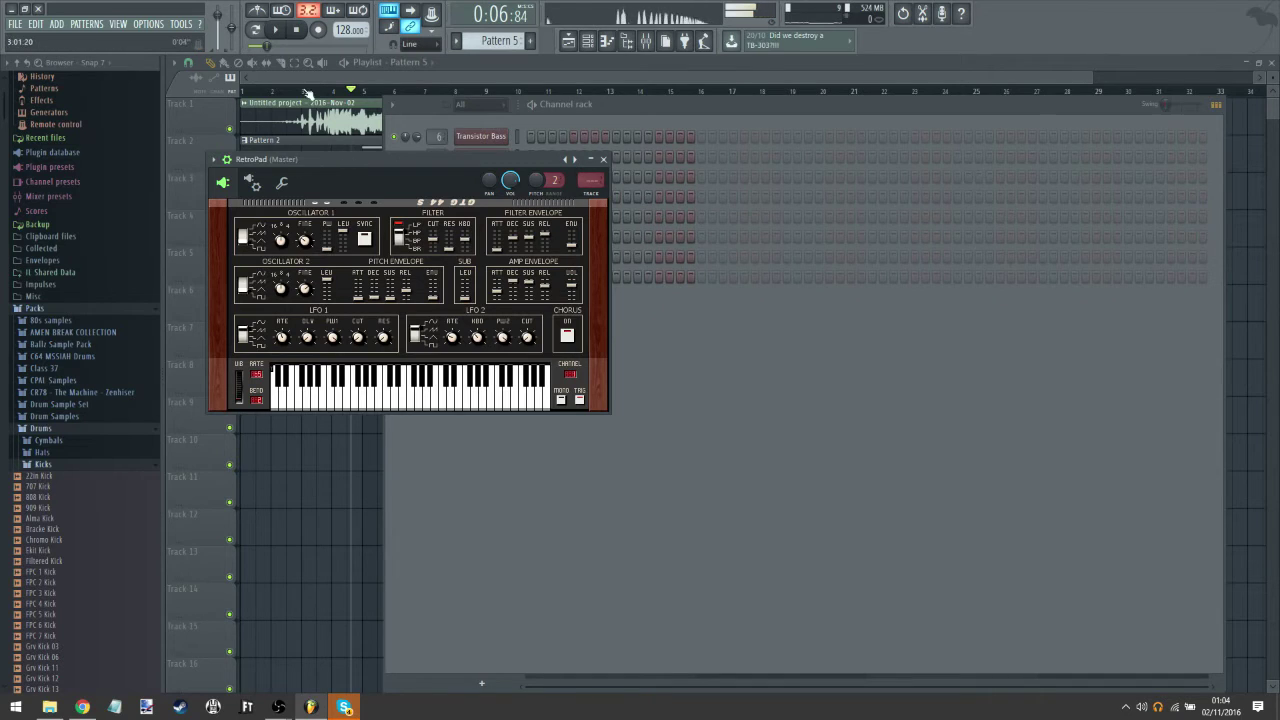
Step: Play back the arrangement from bar 2, and replay it from shortly before bar 9 and from bar 12
left_click(274, 91)
left_click(445, 91)
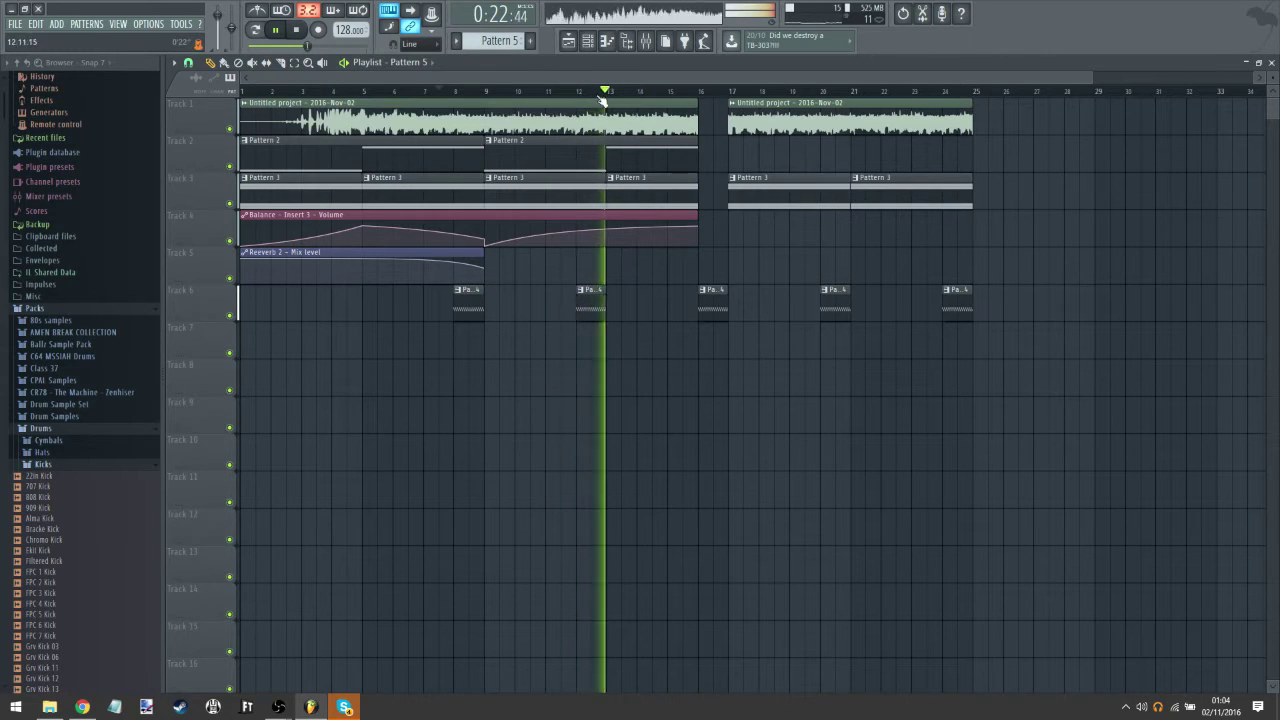
left_click_drag(610, 92, 476, 106)
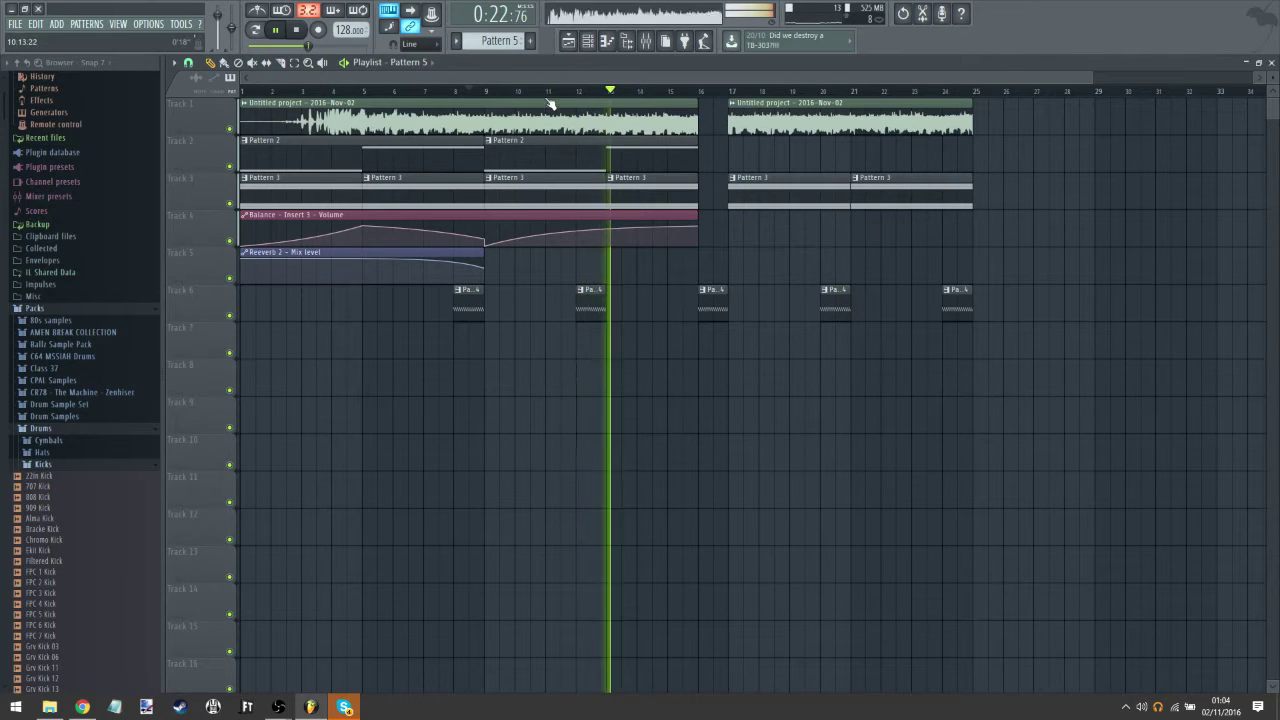
left_click(576, 92)
Step: Shift the first riff audio clip on Track 1 half a bar later to start at 1:09, and trim its end to bar 16
scroll(585, 95, "up", 1)
scroll(585, 95, "up", 2)
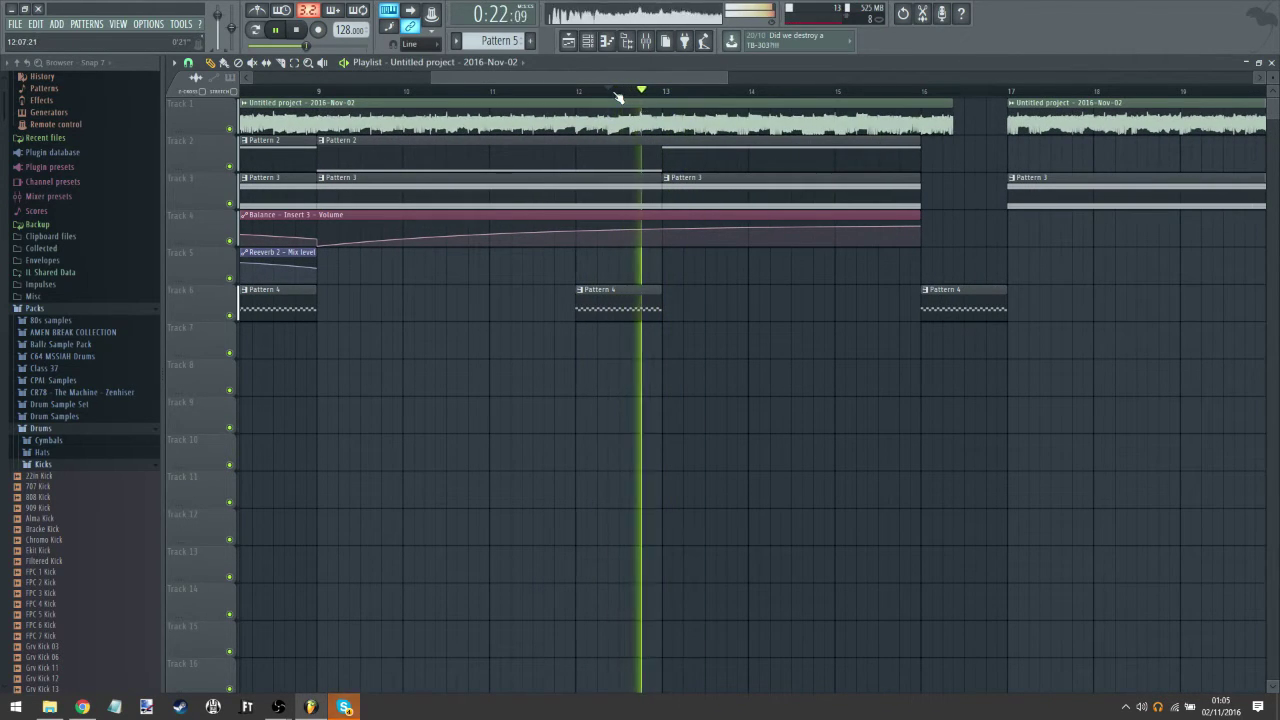
scroll(628, 97, "up", 2)
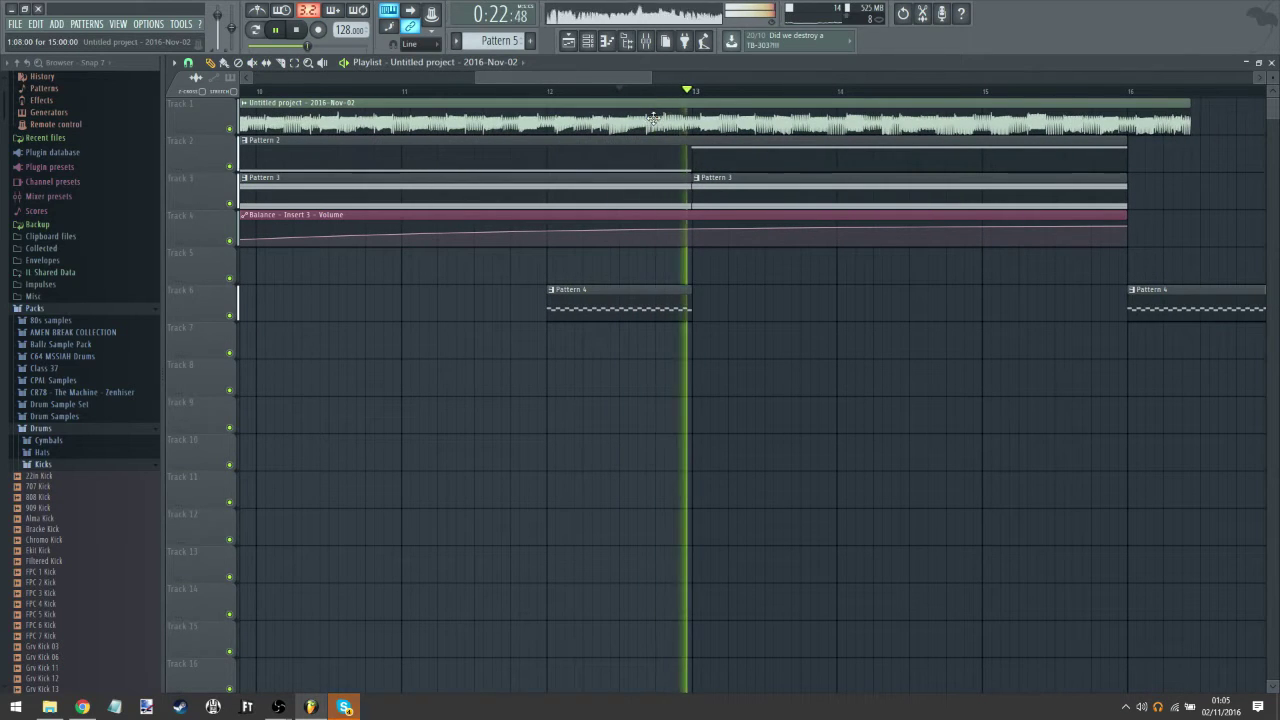
scroll(676, 93, "up", 1)
left_click(655, 94)
scroll(655, 94, "down", 2)
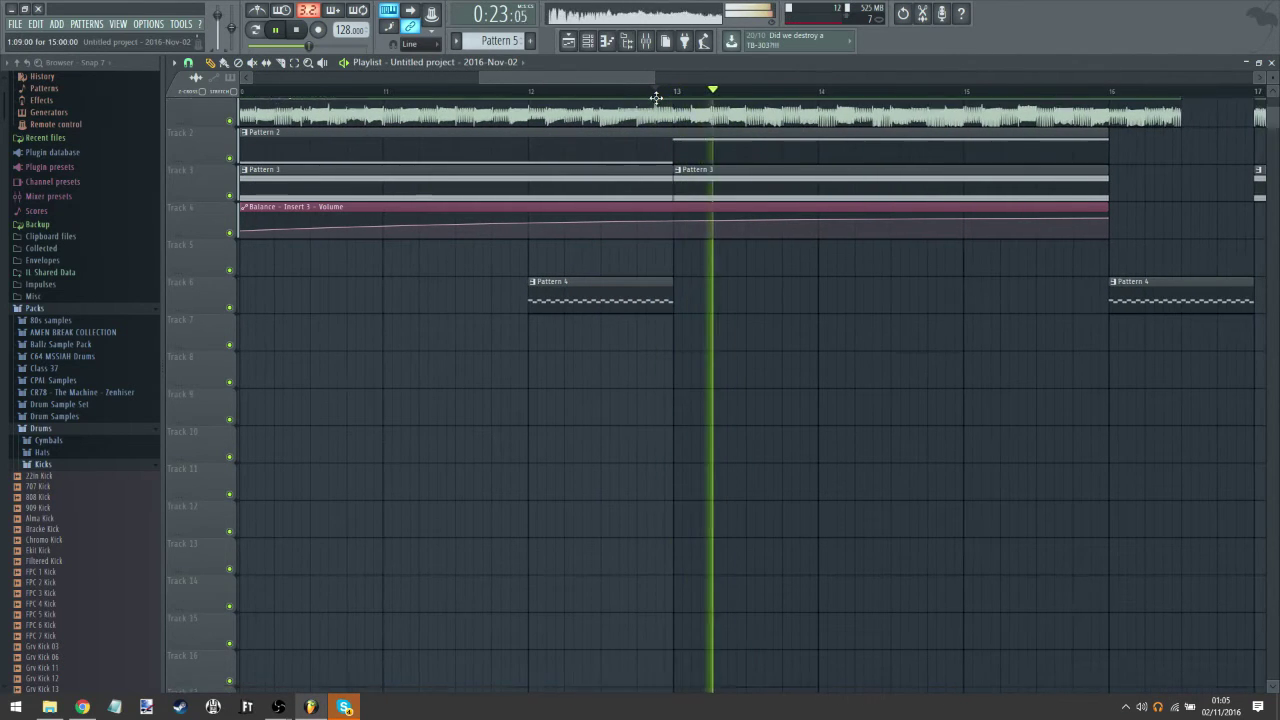
left_click_drag(914, 280, 605, 527)
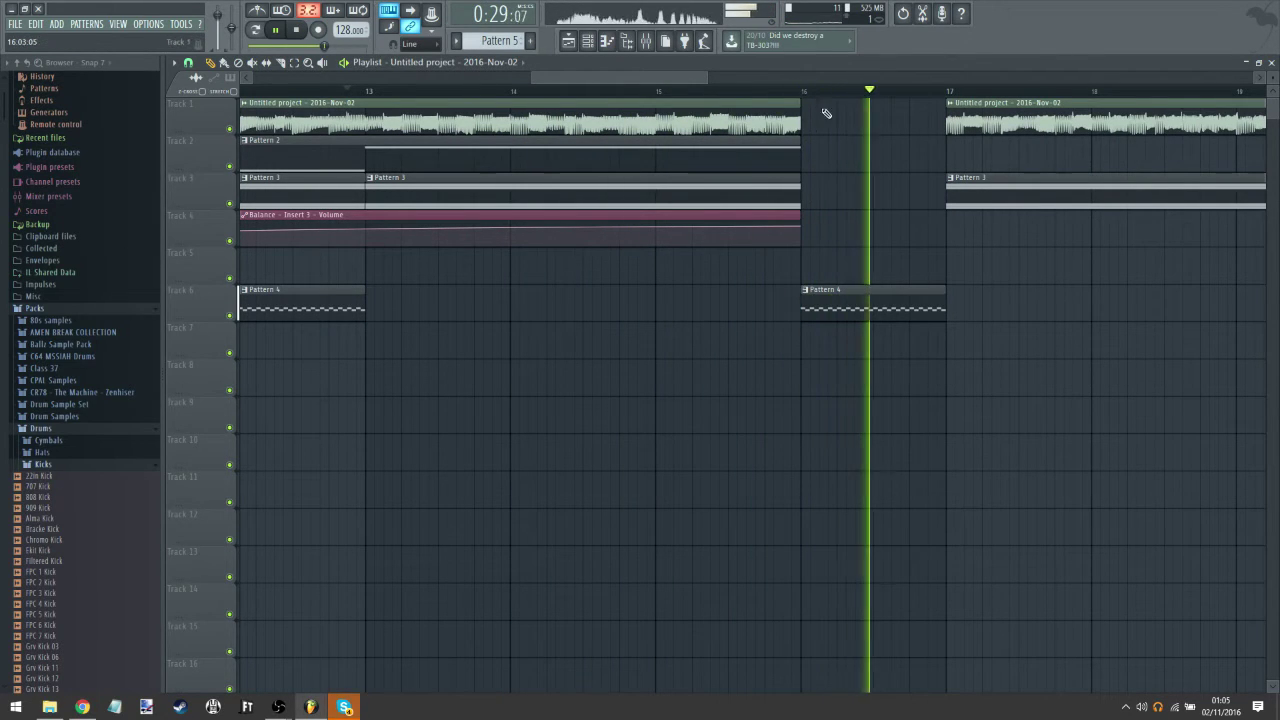
Step: Play the arrangement from the start and from around bars 4 and 8, and stop it with the playhead back at bar 1
scroll(829, 96, "down", 5)
left_click_drag(829, 95, 38, 108)
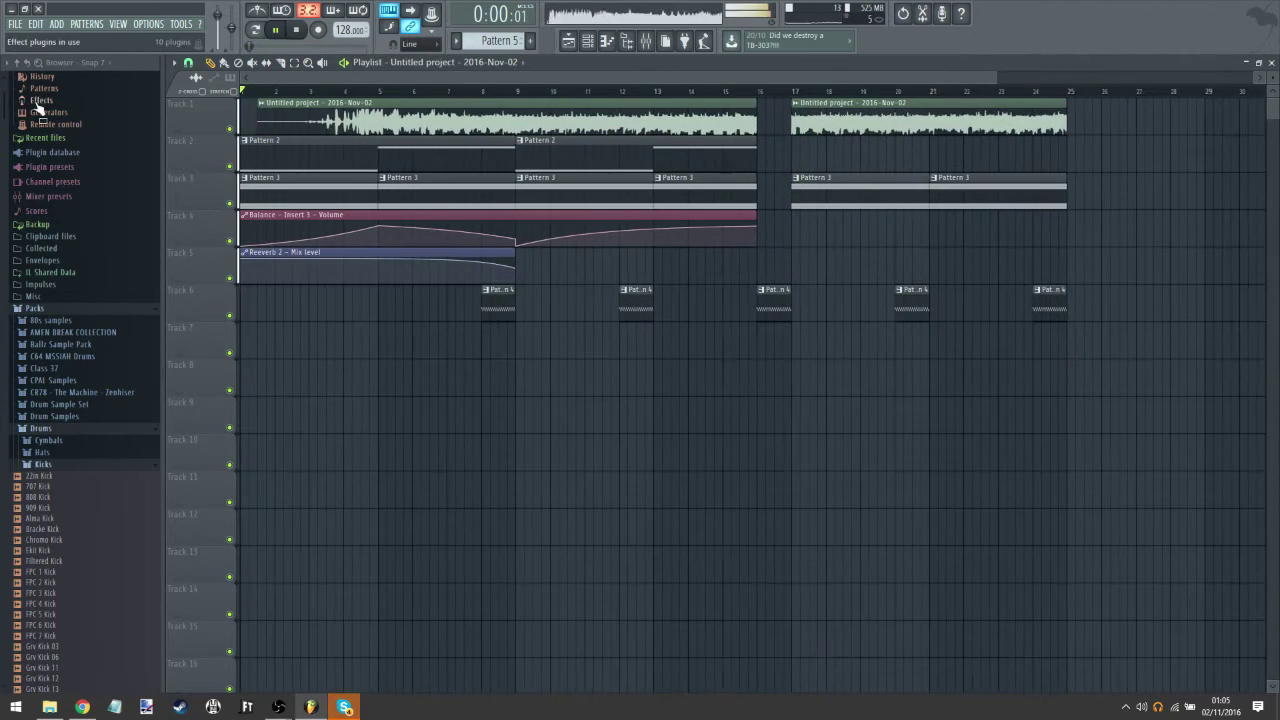
left_click(348, 92)
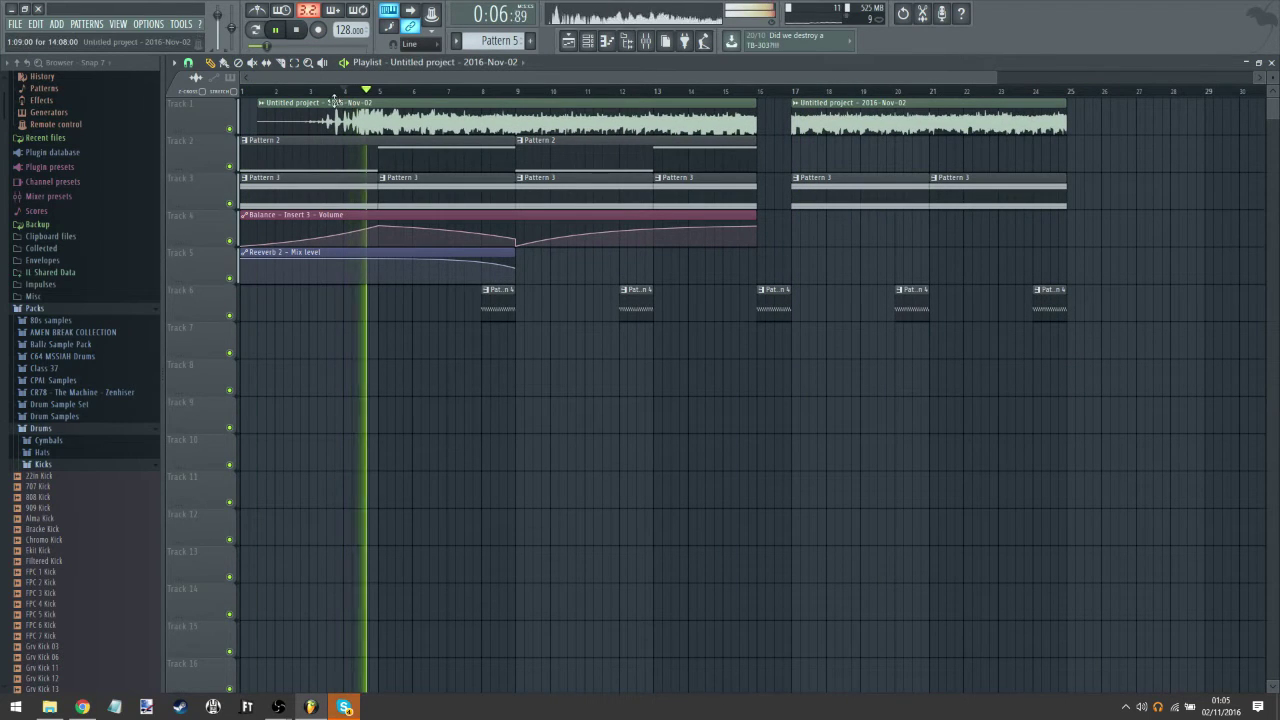
left_click(472, 92)
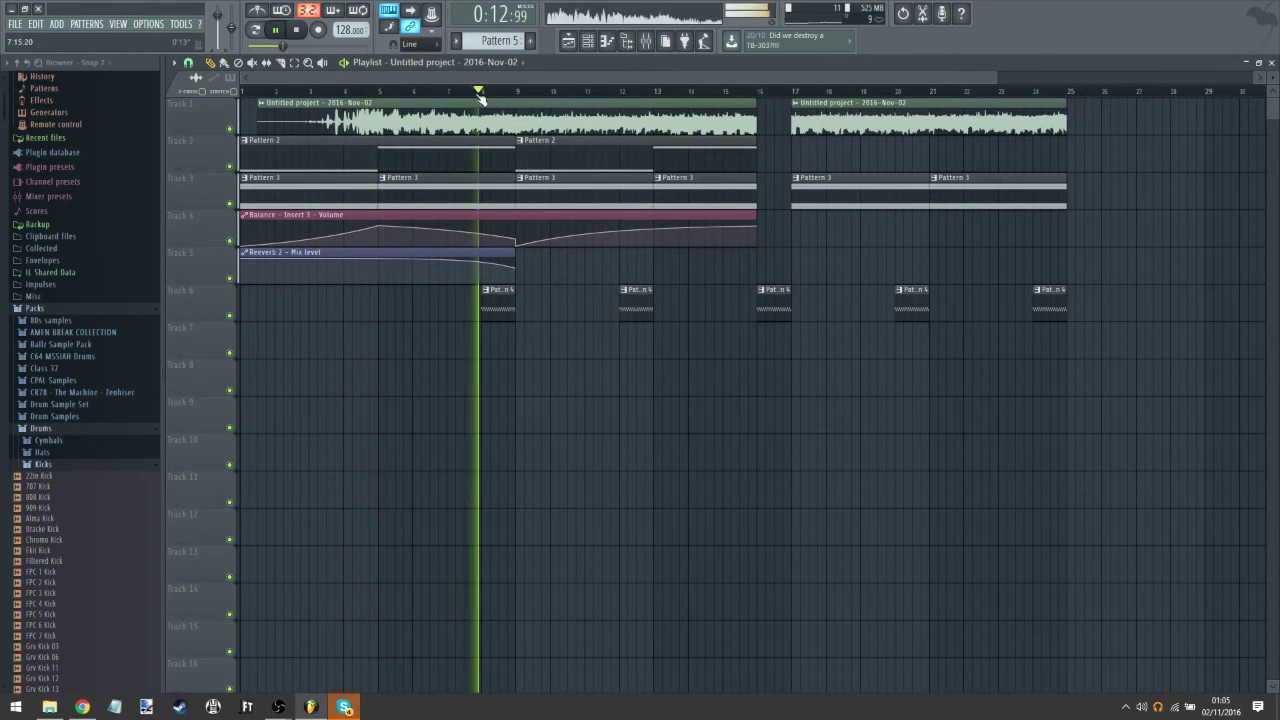
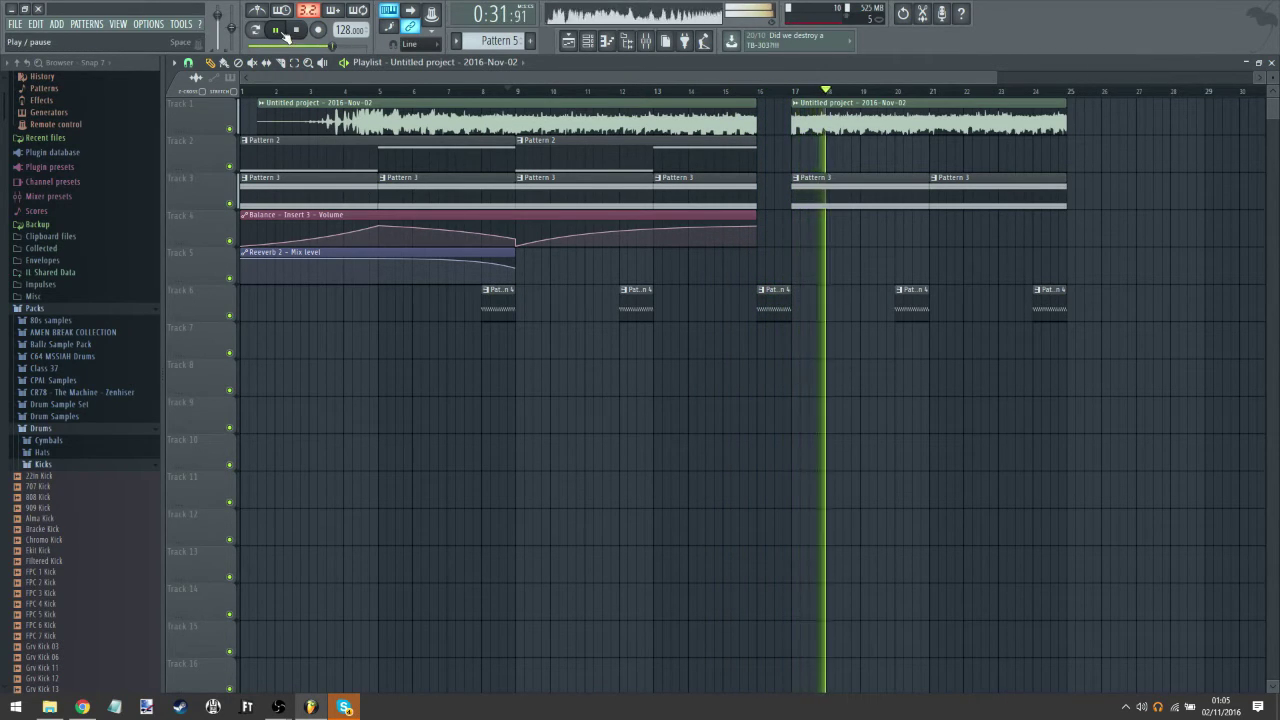
key("space")
left_click_drag(357, 90, 221, 120)
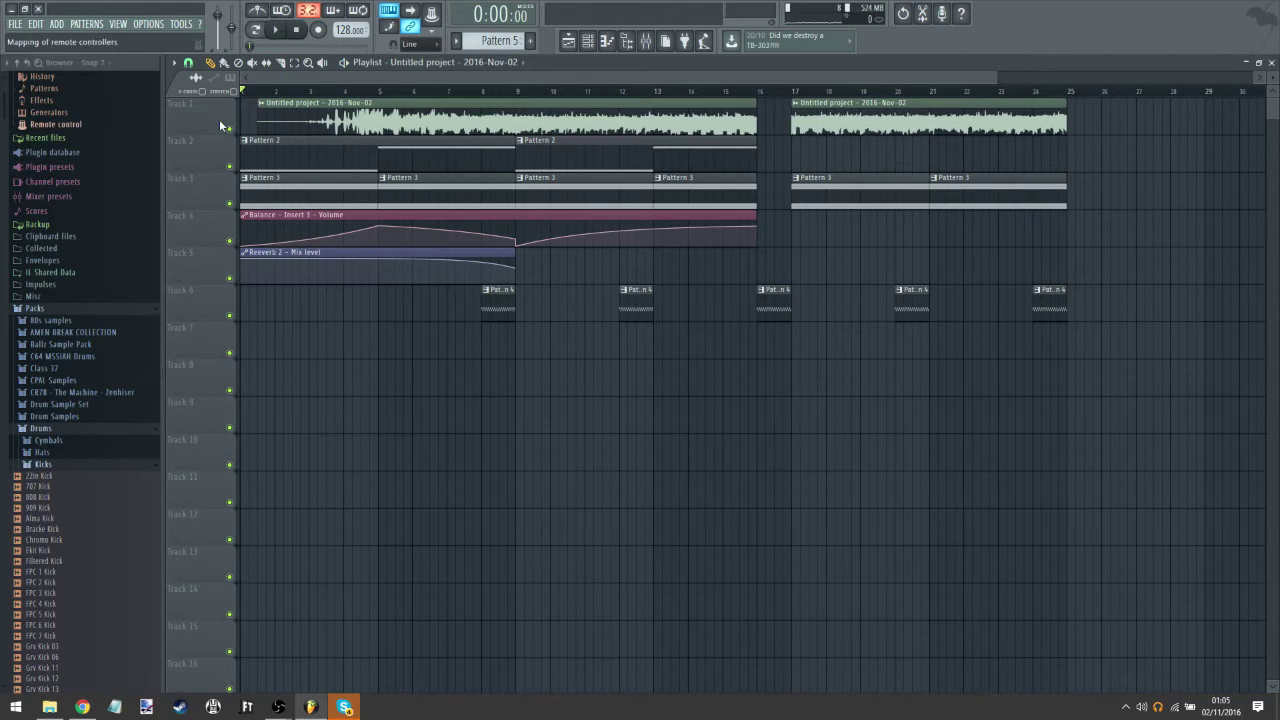
Step: Show the channel rack and collapse the Drums sample folder to browse the remaining packs
left_click(596, 46)
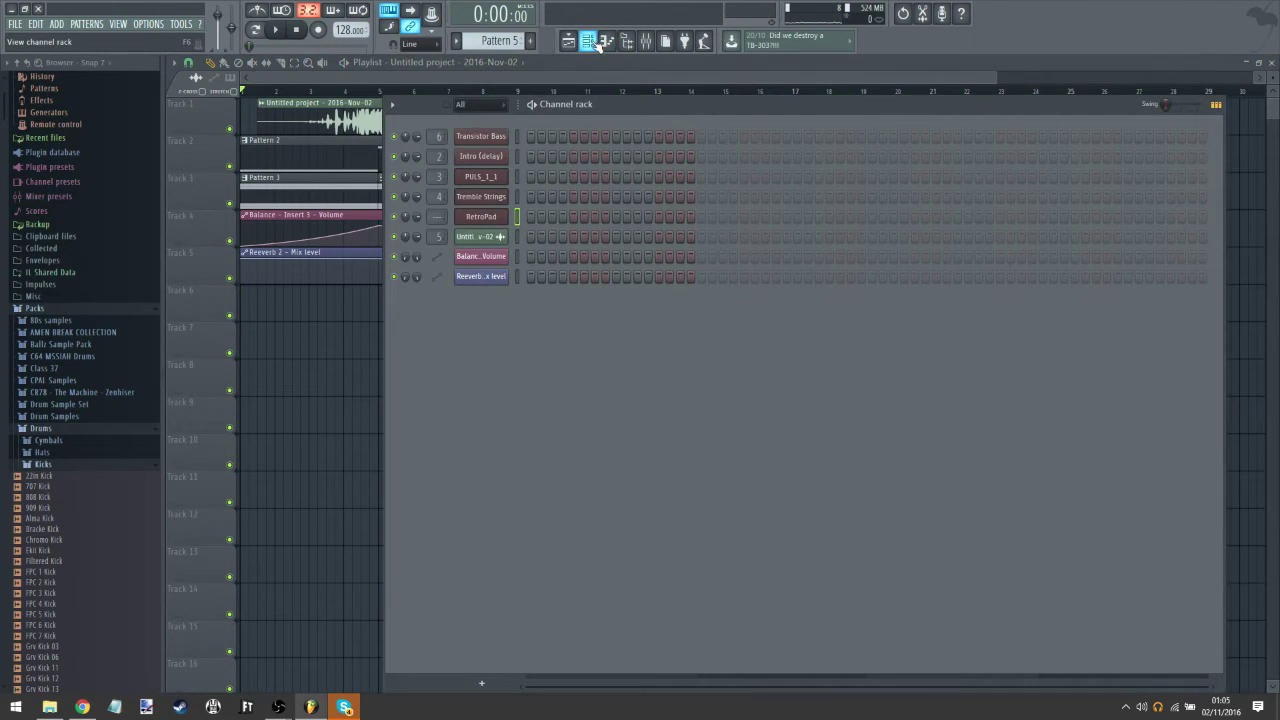
right_click(483, 222)
left_click(466, 339)
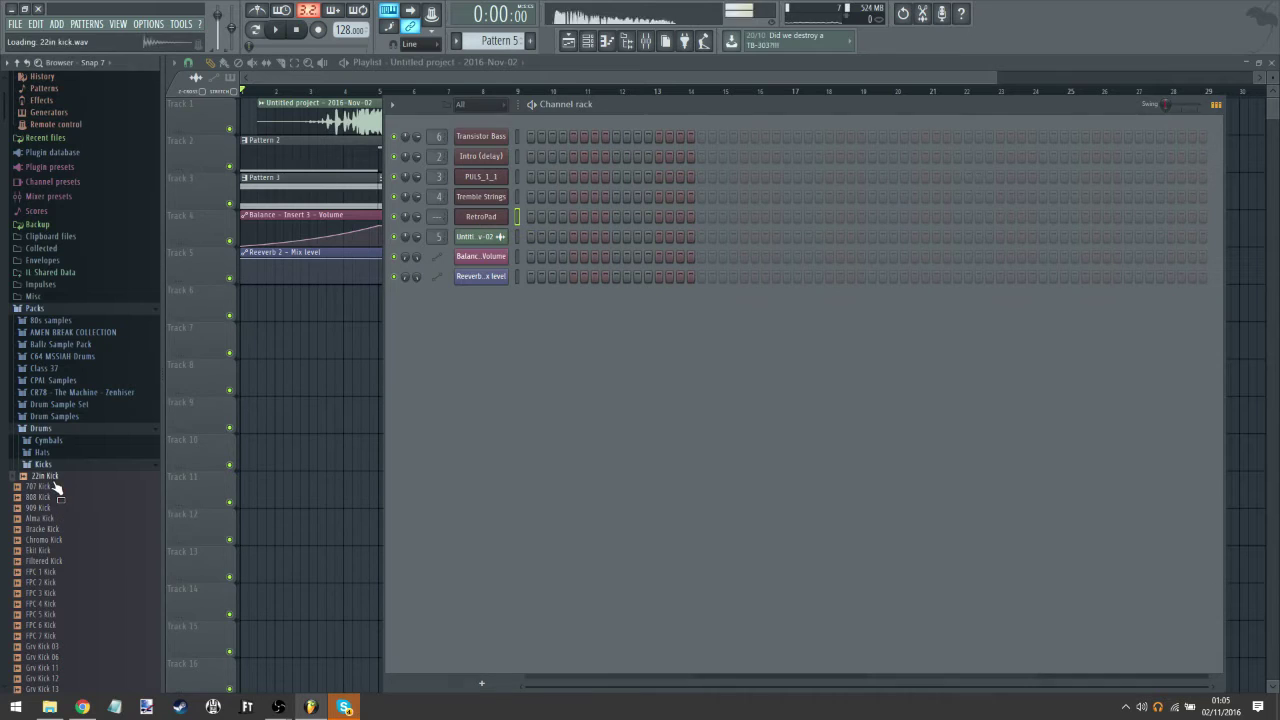
left_click(42, 428)
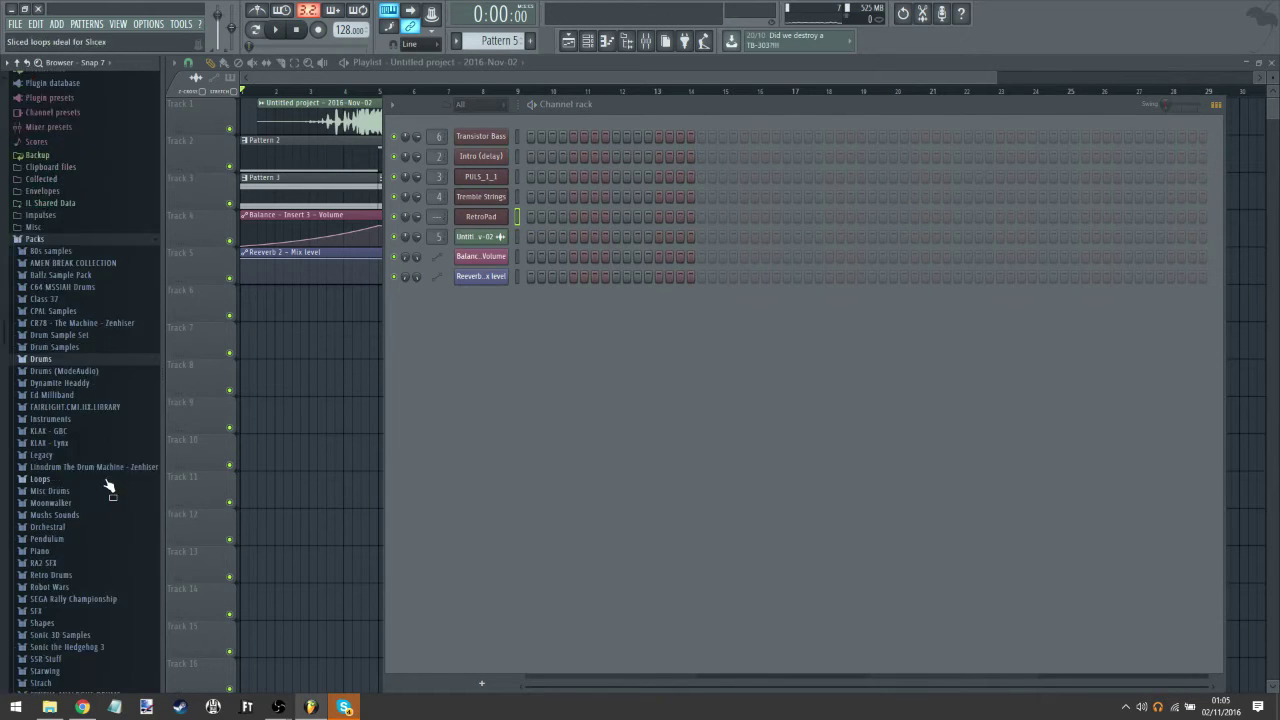
scroll(105, 470, "down", 5)
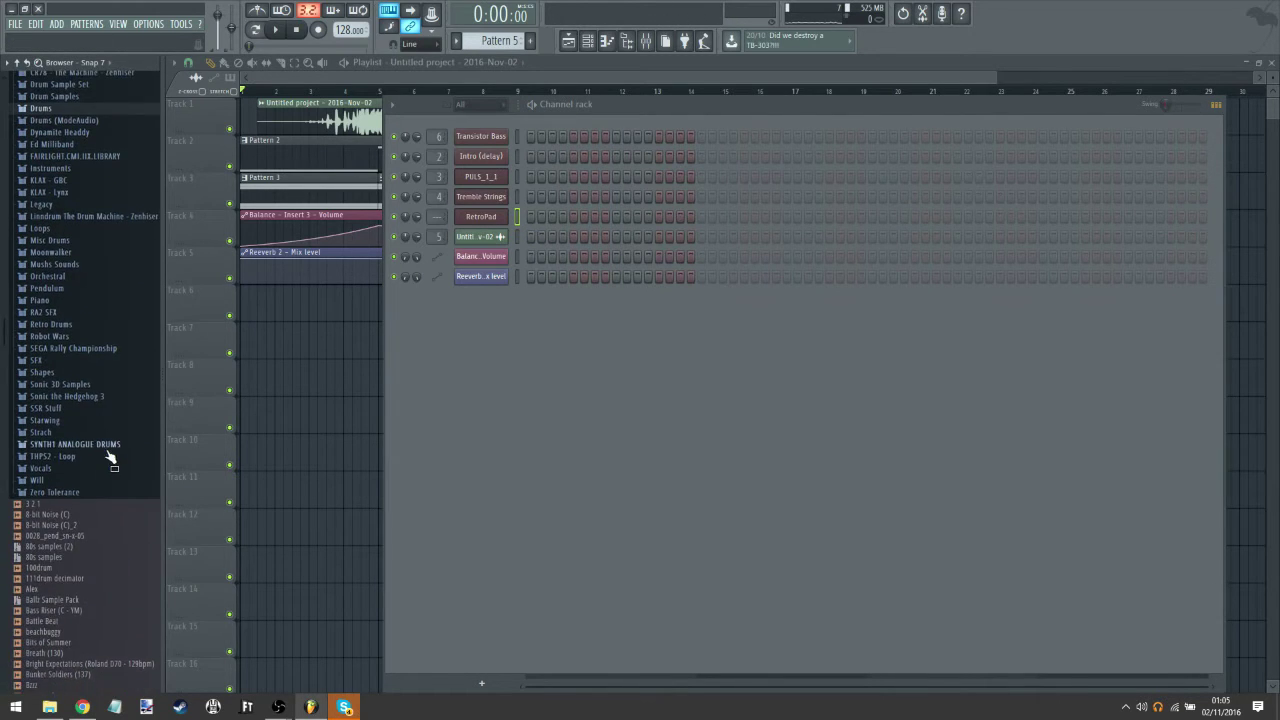
Step: Open the Linndrum pack's 01 Kick LM1 folder and preview kick 021 over the playing song
left_click(275, 30)
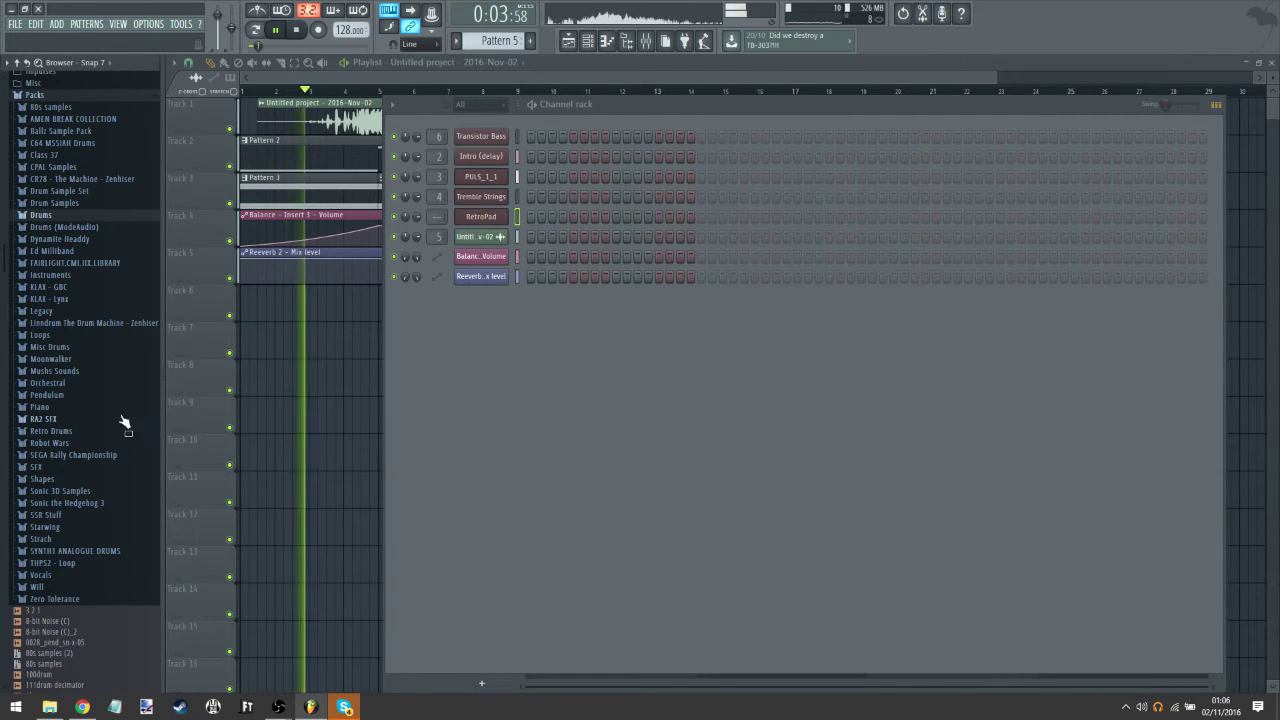
left_click(130, 322)
left_click(122, 336)
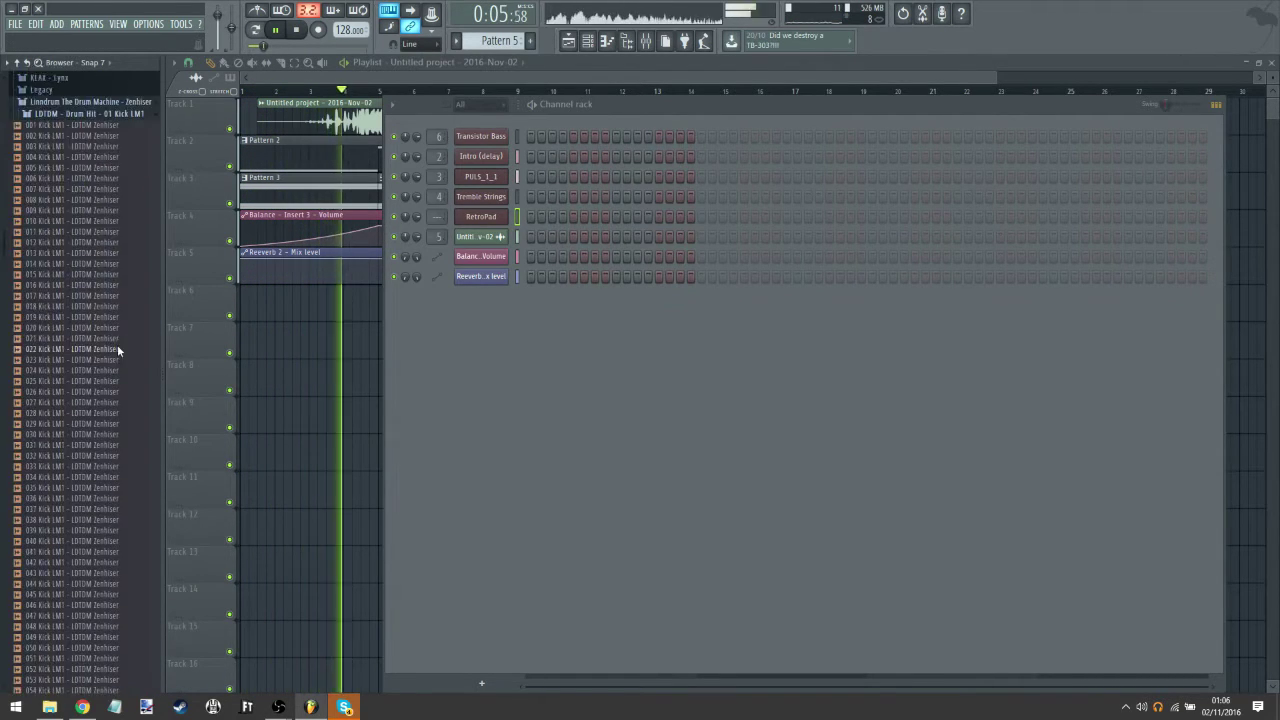
left_click(86, 300)
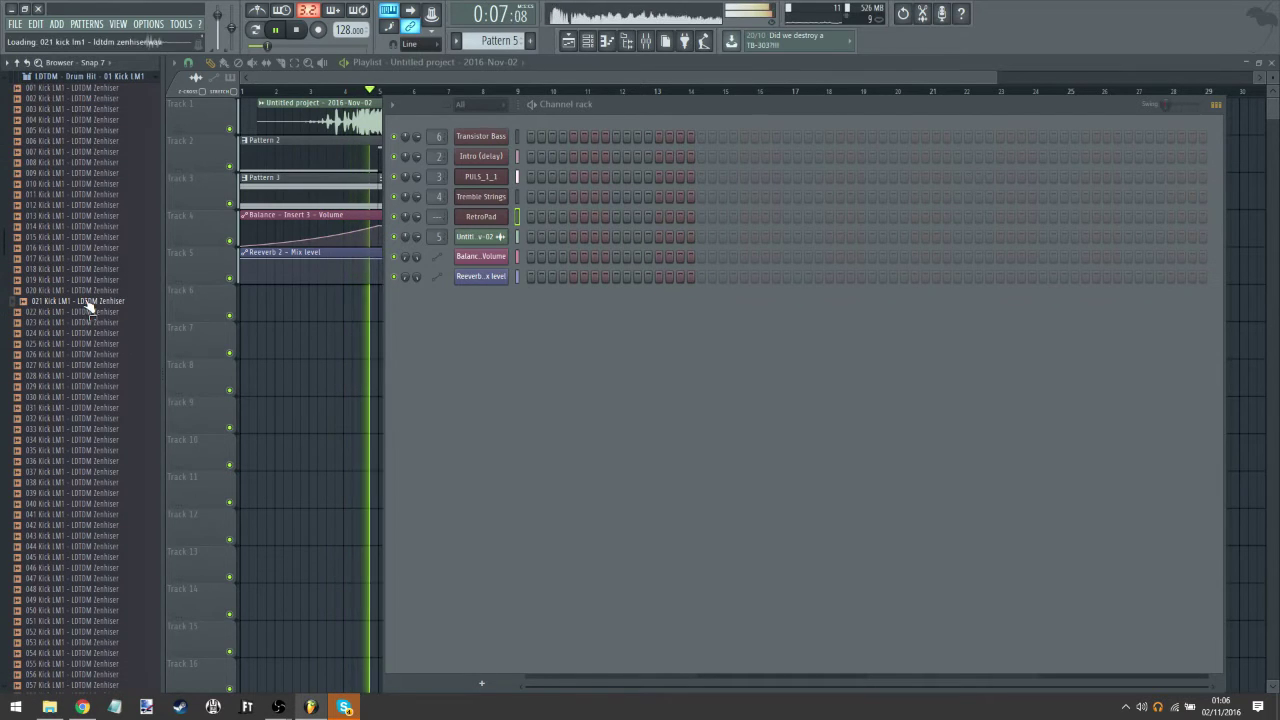
Step: Pause the song, preview more LM1 kicks including 035, and add 019 Kick LM1 as a new channel
left_click(275, 30)
left_click(74, 451)
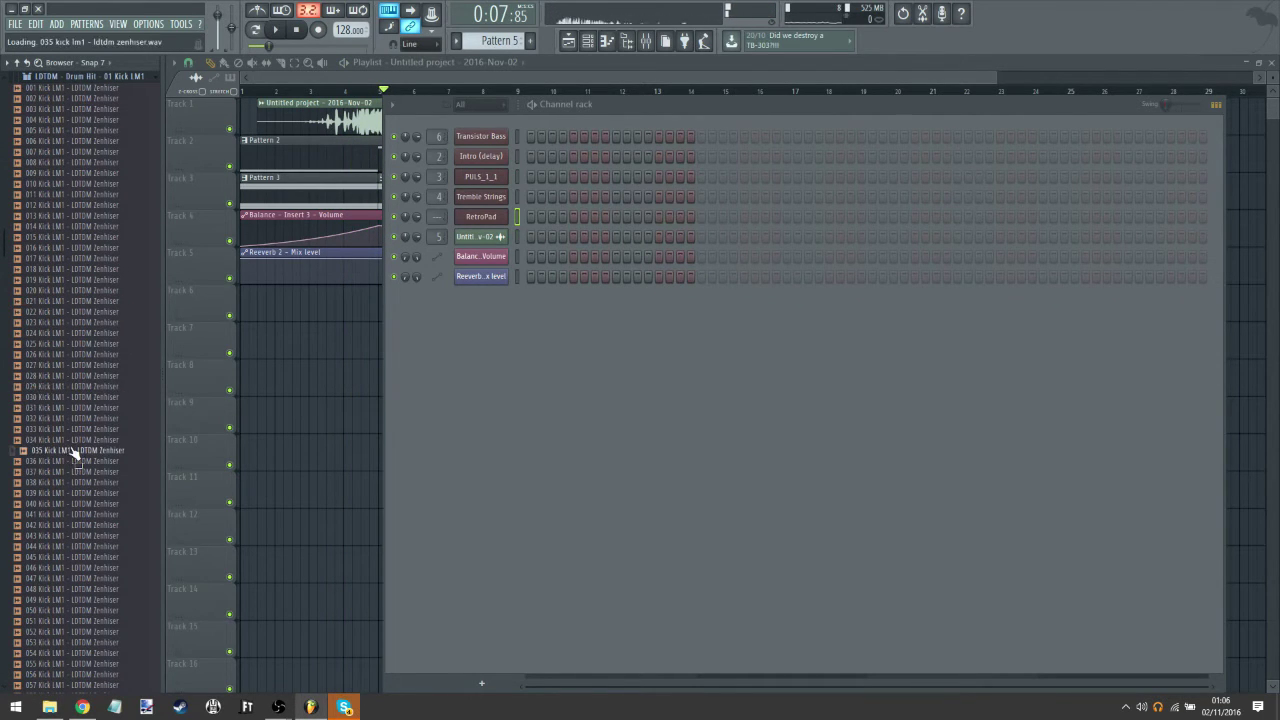
left_click(68, 557)
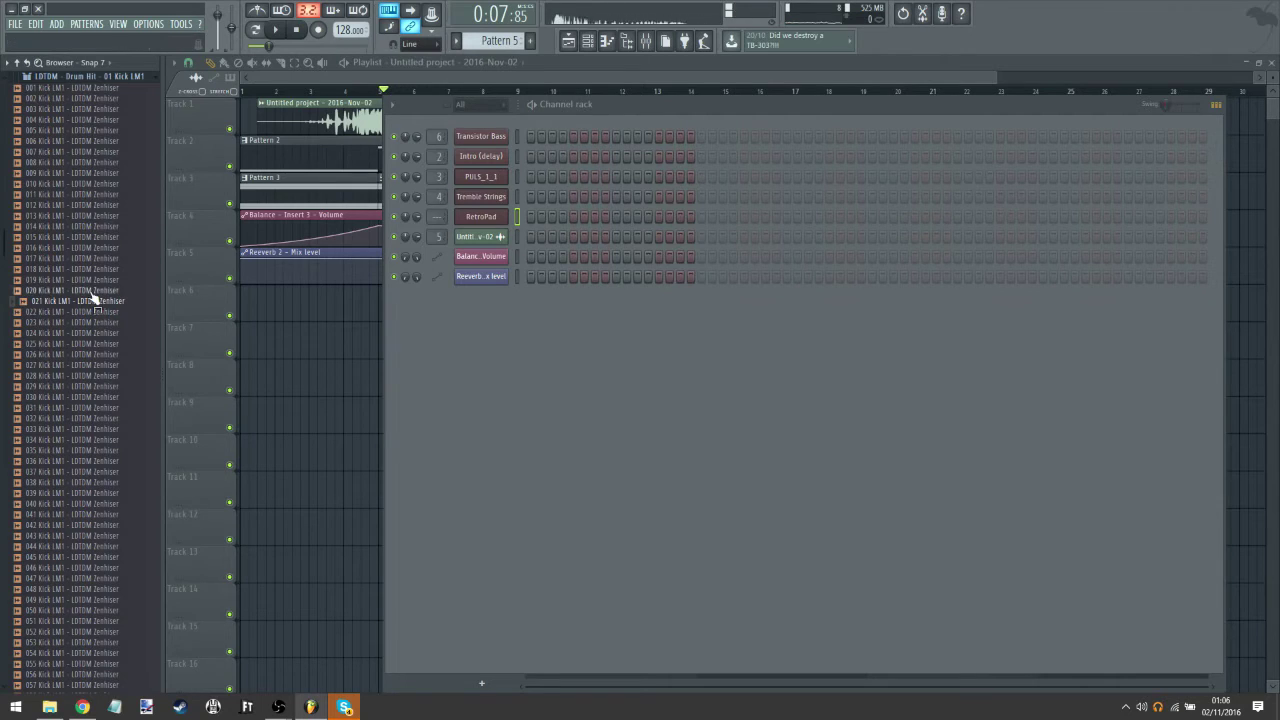
left_click(87, 280)
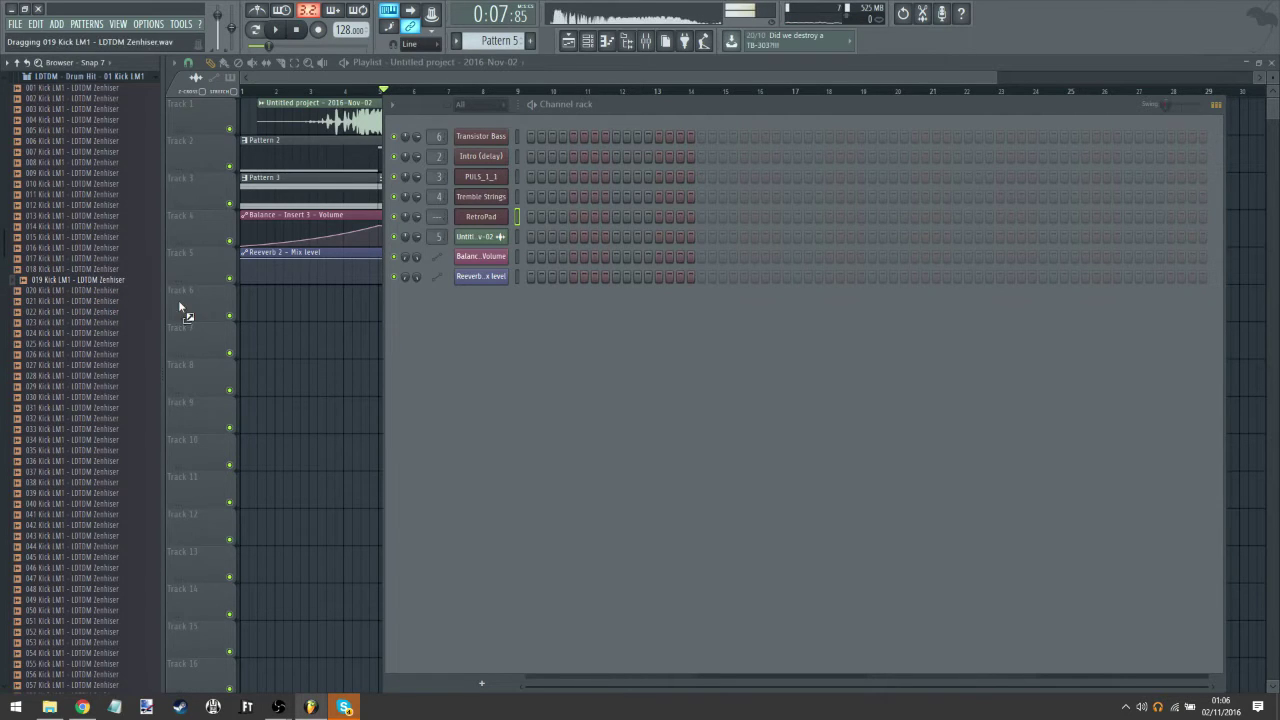
left_click_drag(180, 304, 484, 314)
Step: Replace the kick channel's sample with 017 Kick LM2 from the 02 Kick LM2 folder, and swap that for 020 Kick LM2
scroll(92, 240, "up", 8)
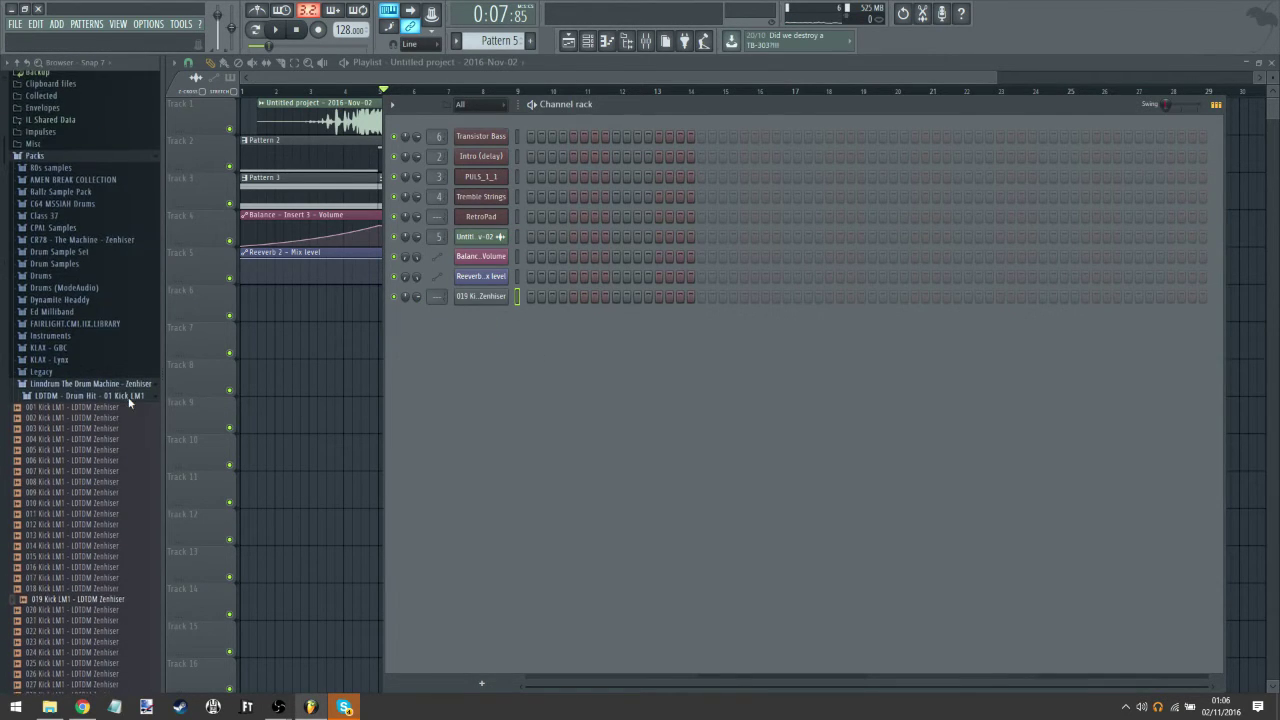
left_click(128, 396)
left_click(131, 410)
left_click(80, 432)
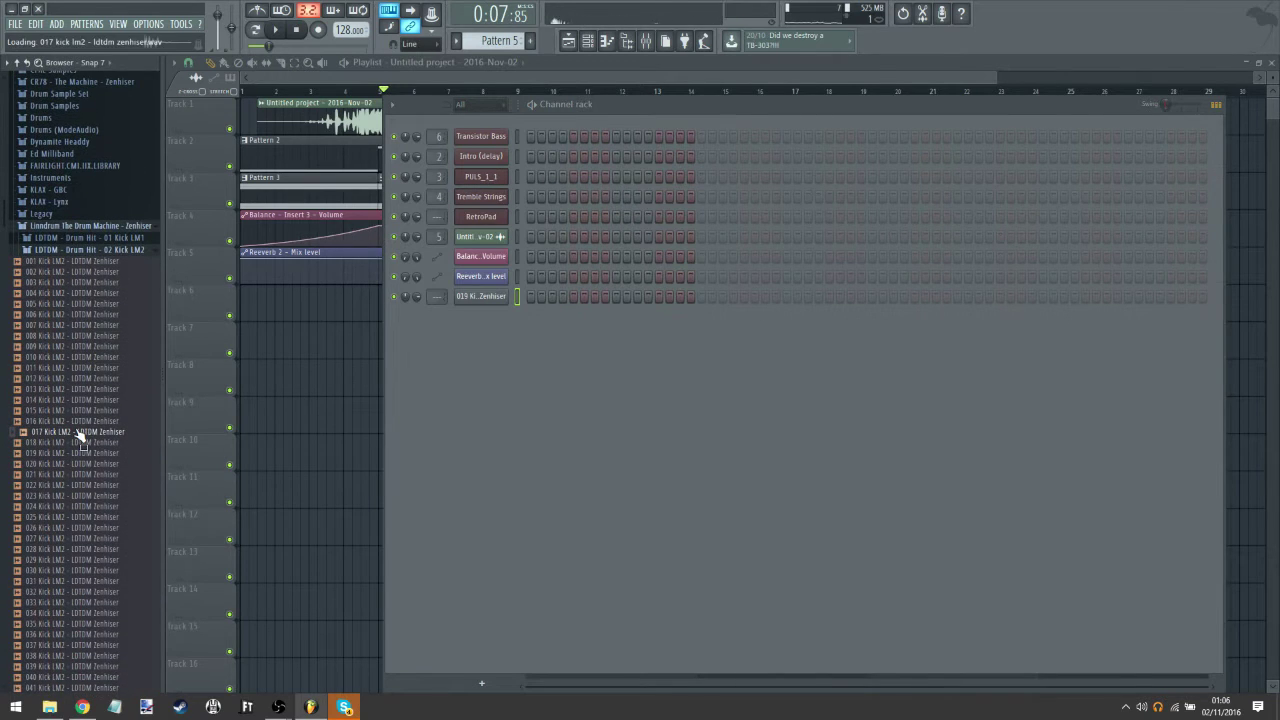
left_click(101, 439)
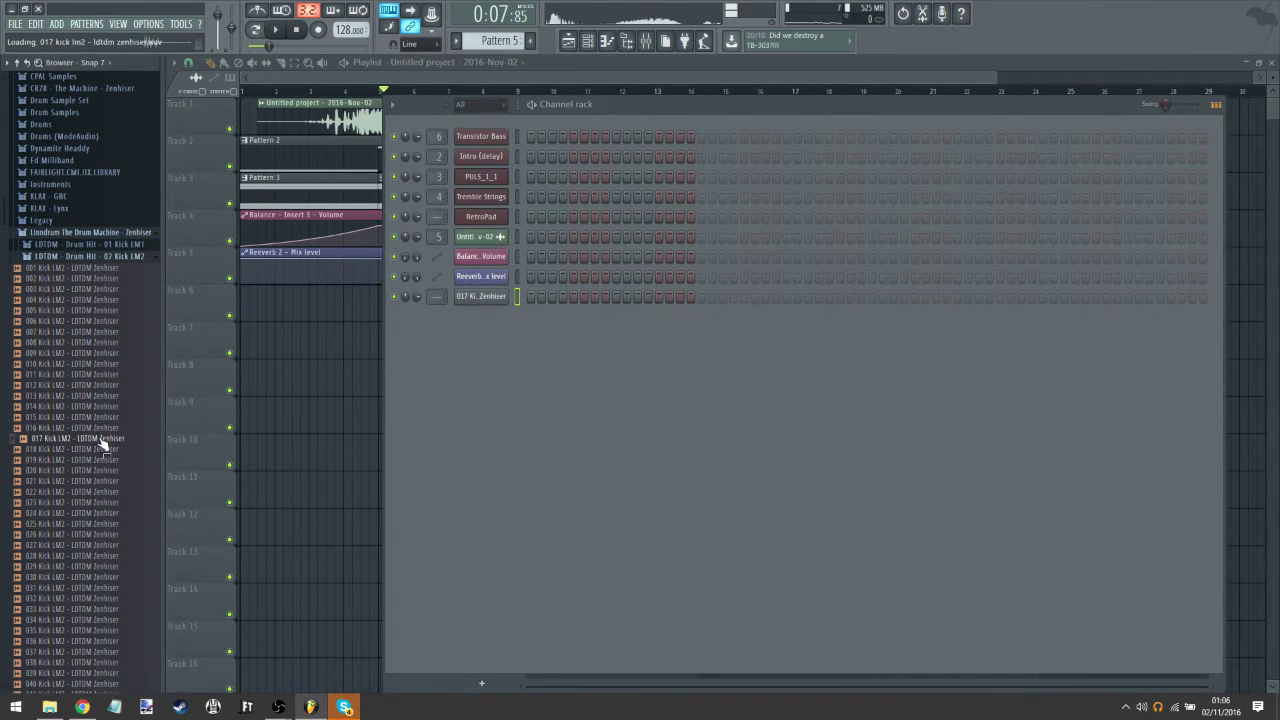
left_click(93, 470)
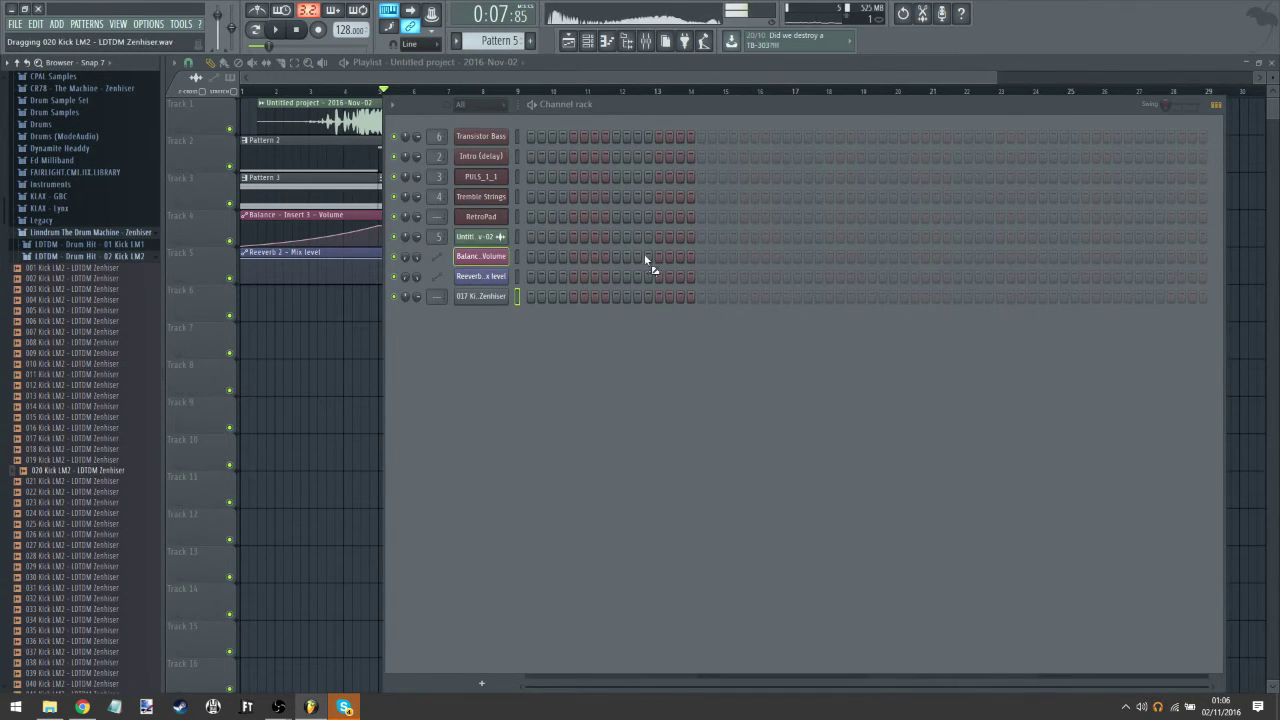
left_click_drag(491, 297, 491, 297)
Step: Preview the Linndrum Hi Hats 1 Decay samples and add 002 and 016 Hi Hat 1 Decay as new channels
left_click(153, 257)
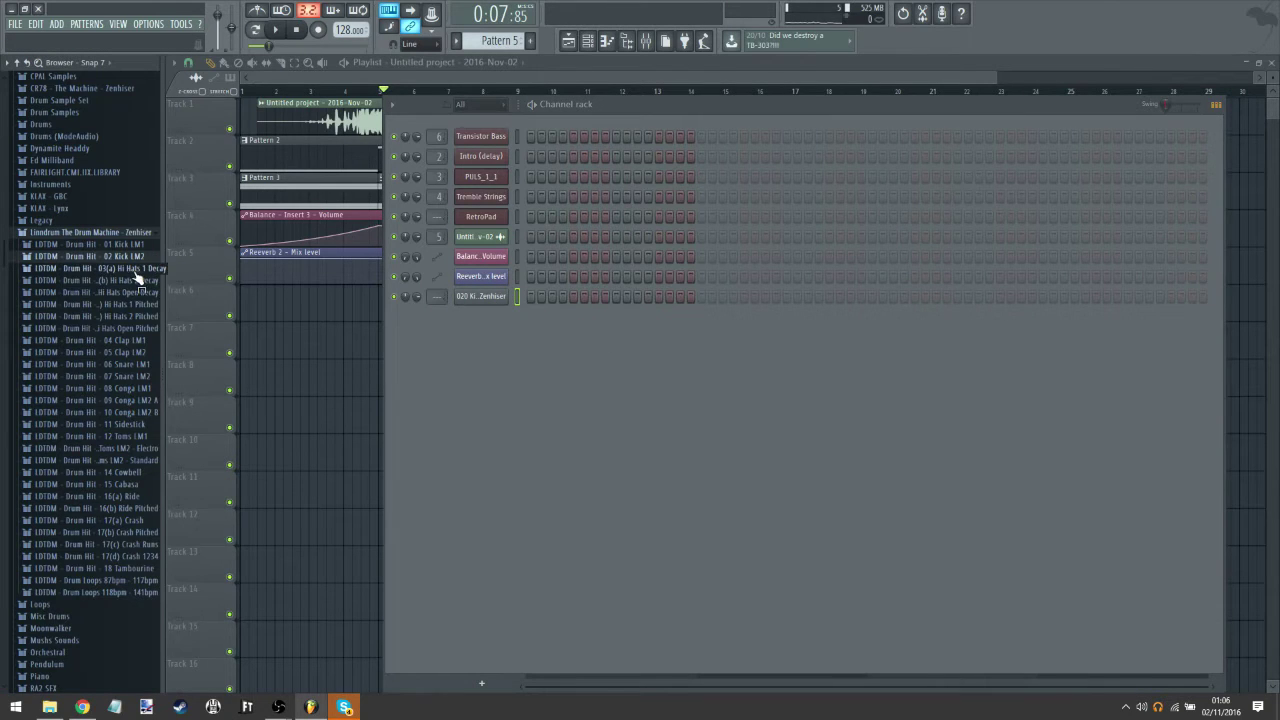
left_click(137, 272)
left_click(85, 312)
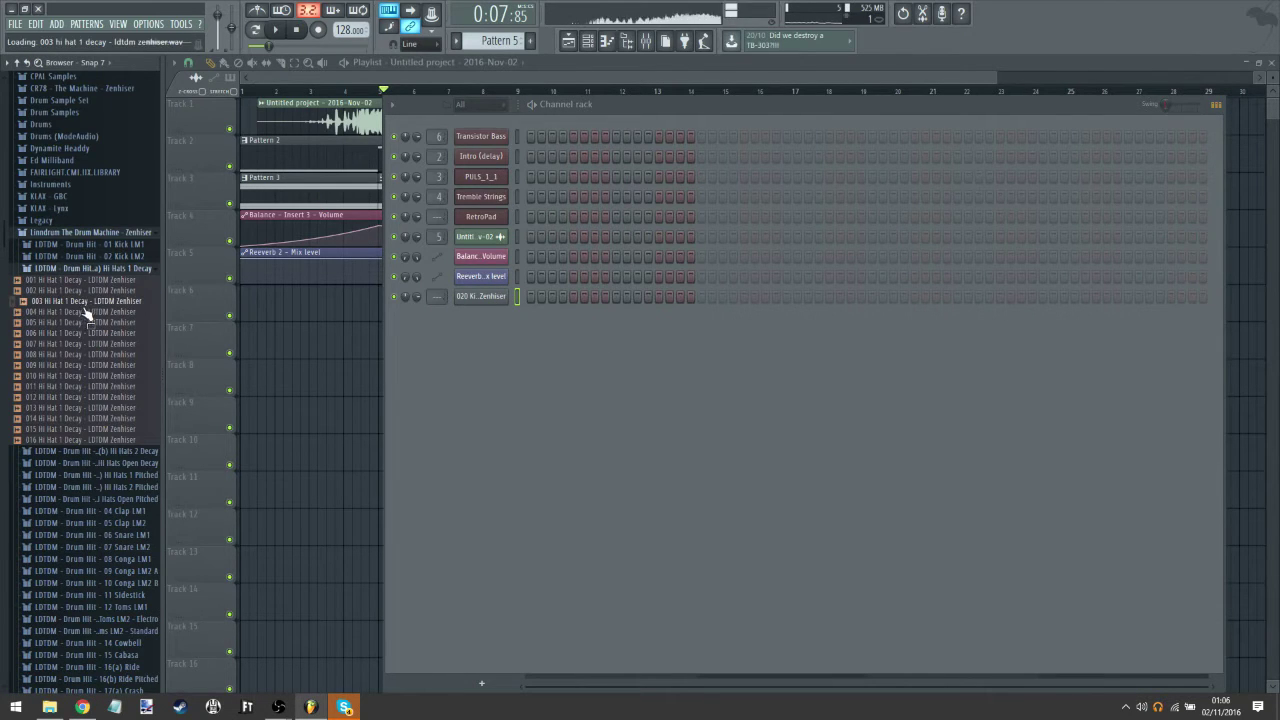
left_click(95, 440)
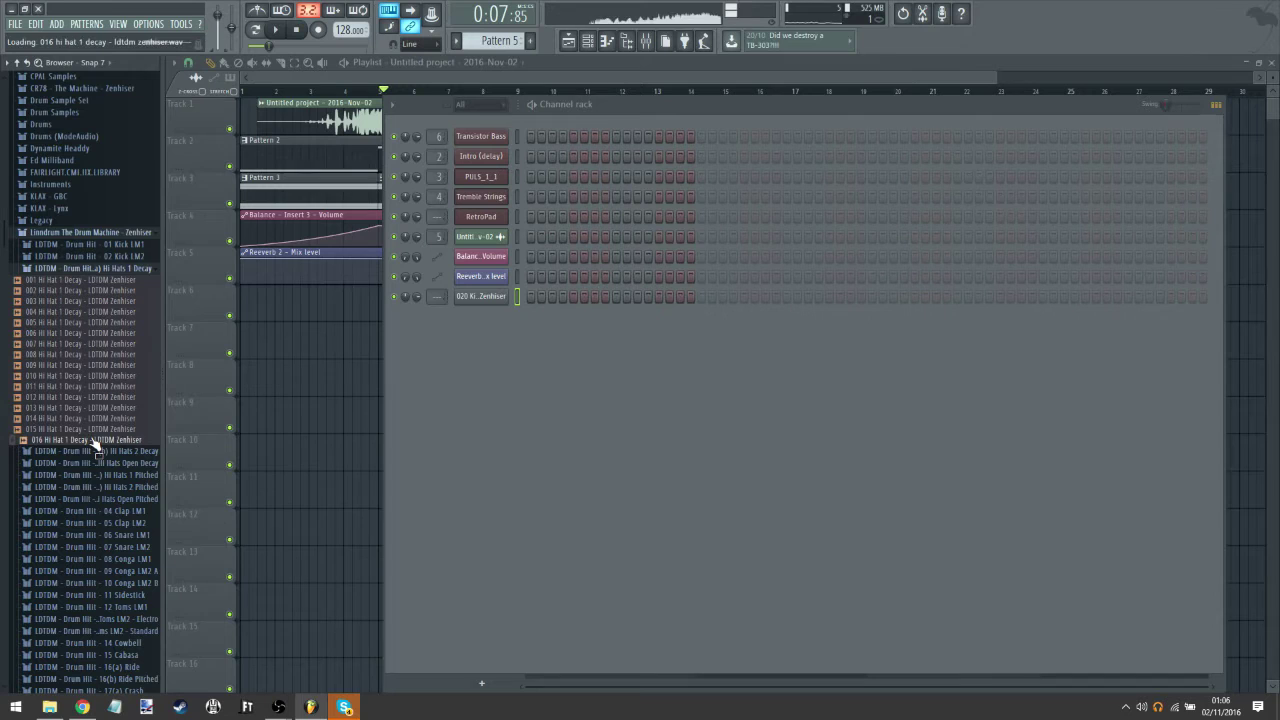
left_click(100, 290)
left_click_drag(460, 333, 462, 340)
left_click_drag(90, 440, 450, 400)
Step: Look through the Hi Hats 2 Decay and Hi Hats Open Decay folders, previewing open hats including 002
left_click(113, 269)
left_click(103, 281)
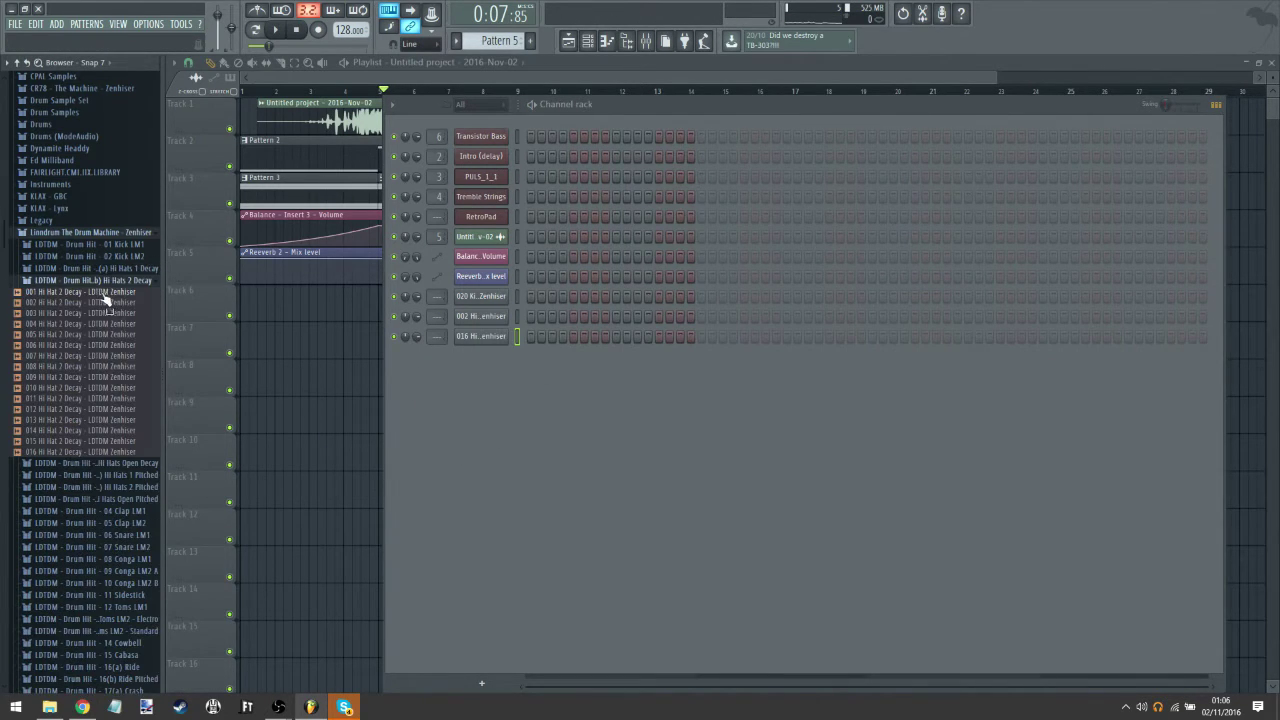
left_click(150, 283)
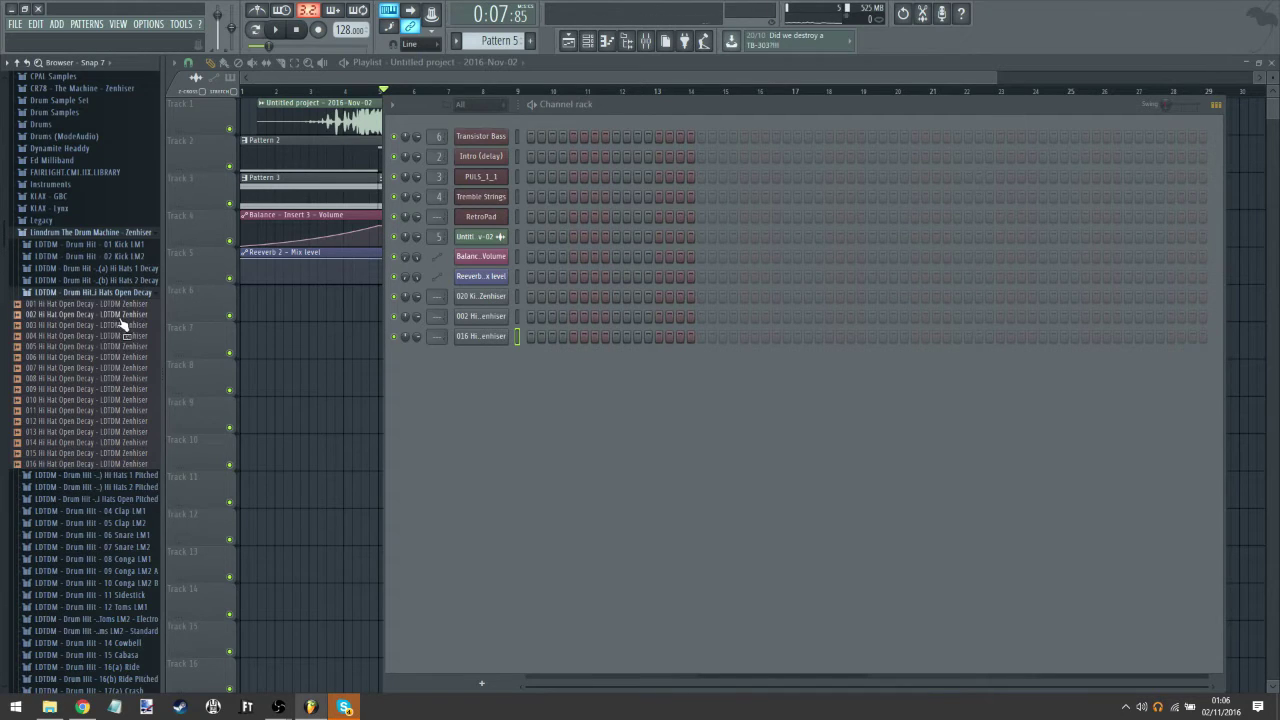
left_click(100, 442)
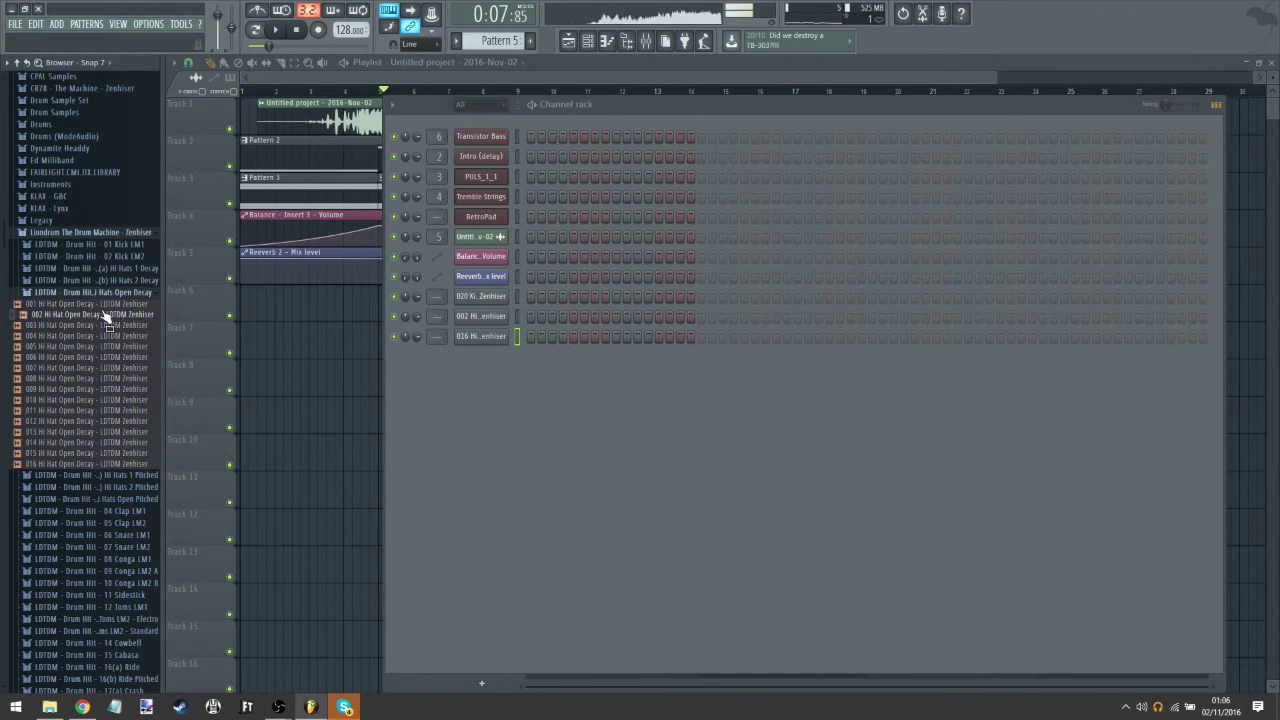
left_click(111, 304)
left_click(112, 293)
Step: Preview samples in the Hi Hats 1 Pitched folder, including 010 and 003, and add 025 Hi Hat 1 Pitched as a new channel
left_click(117, 305)
left_click(94, 412)
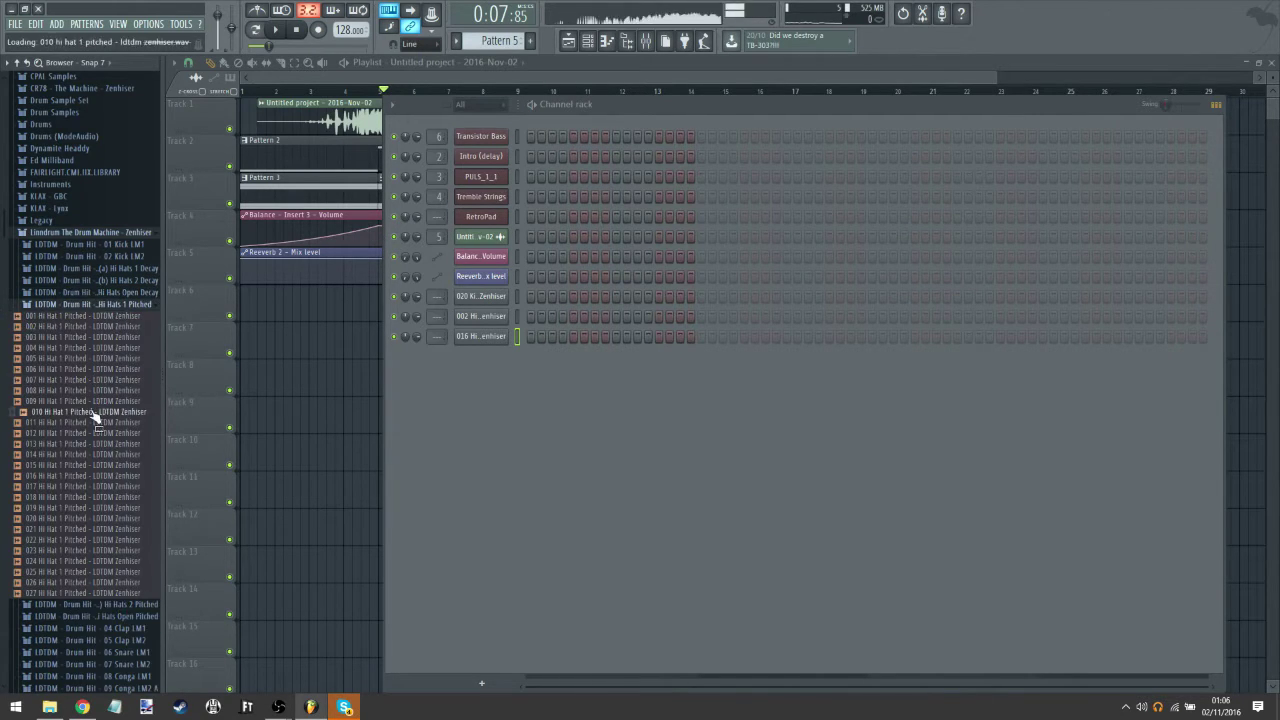
left_click(88, 401)
left_click(91, 369)
left_click(90, 350)
left_click(89, 337)
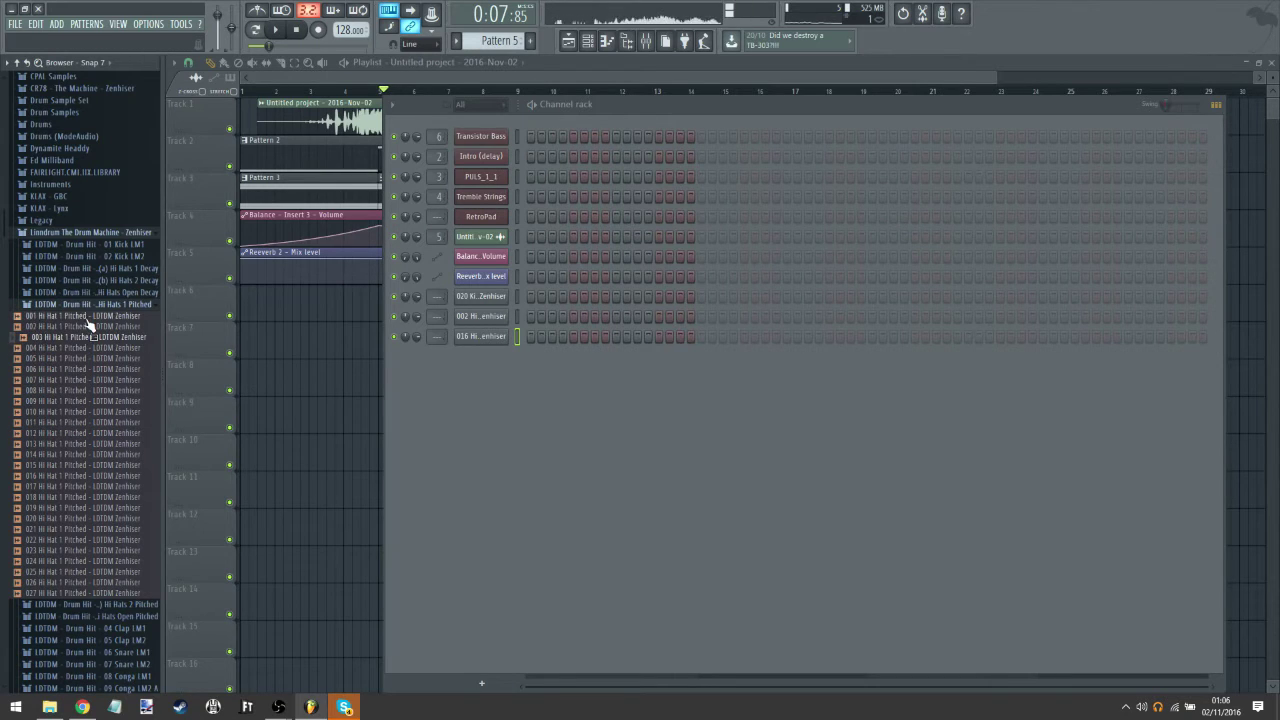
left_click(91, 571)
left_click_drag(482, 360, 482, 358)
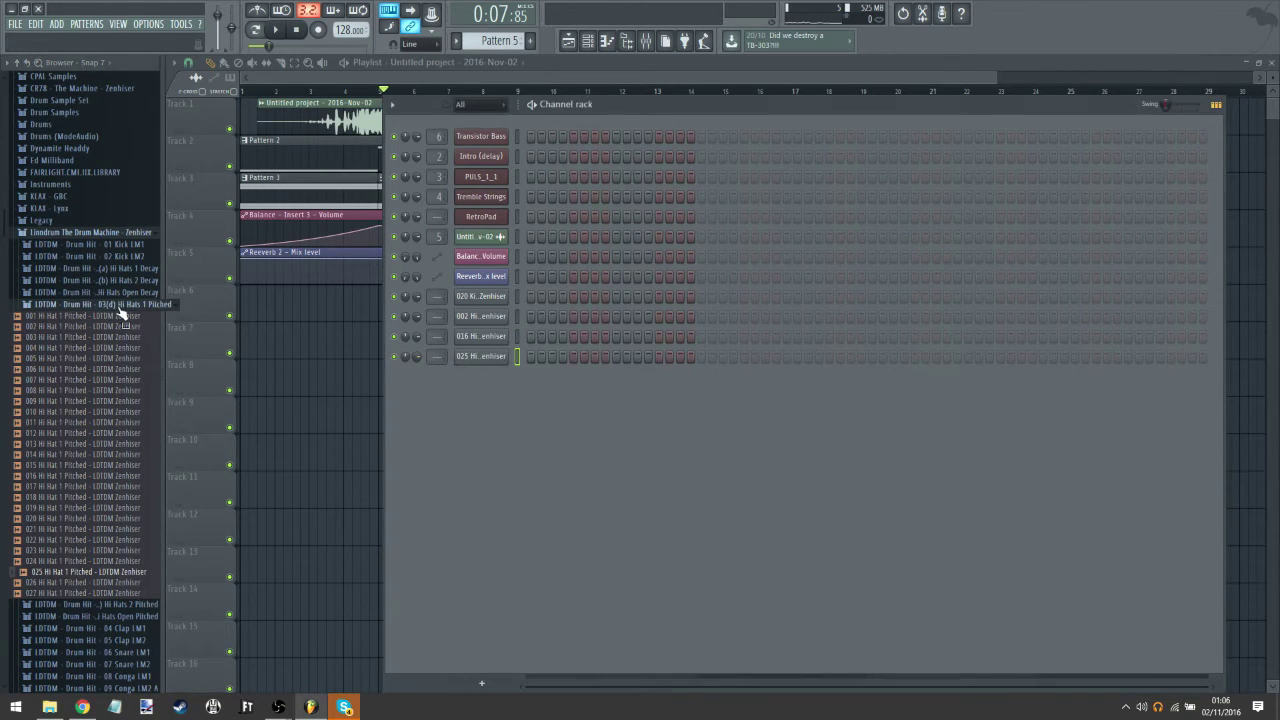
Step: Open the Hi Hats 2 Pitched folder and preview its samples, including 024
left_click(120, 304)
left_click(120, 316)
left_click(106, 489)
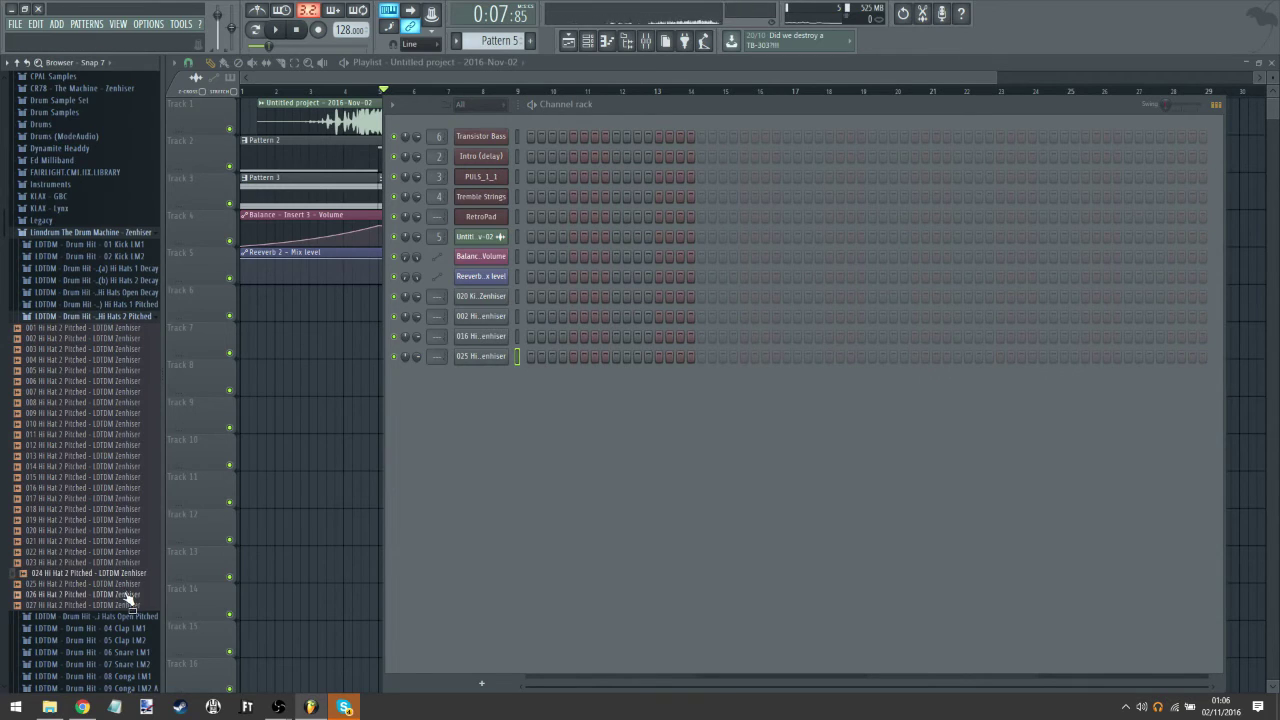
left_click(128, 316)
Step: Open the Hi Hats Open Pitched folder and preview its samples, including 018, 001, 014 and 025 to 027
left_click(130, 328)
left_click(106, 521)
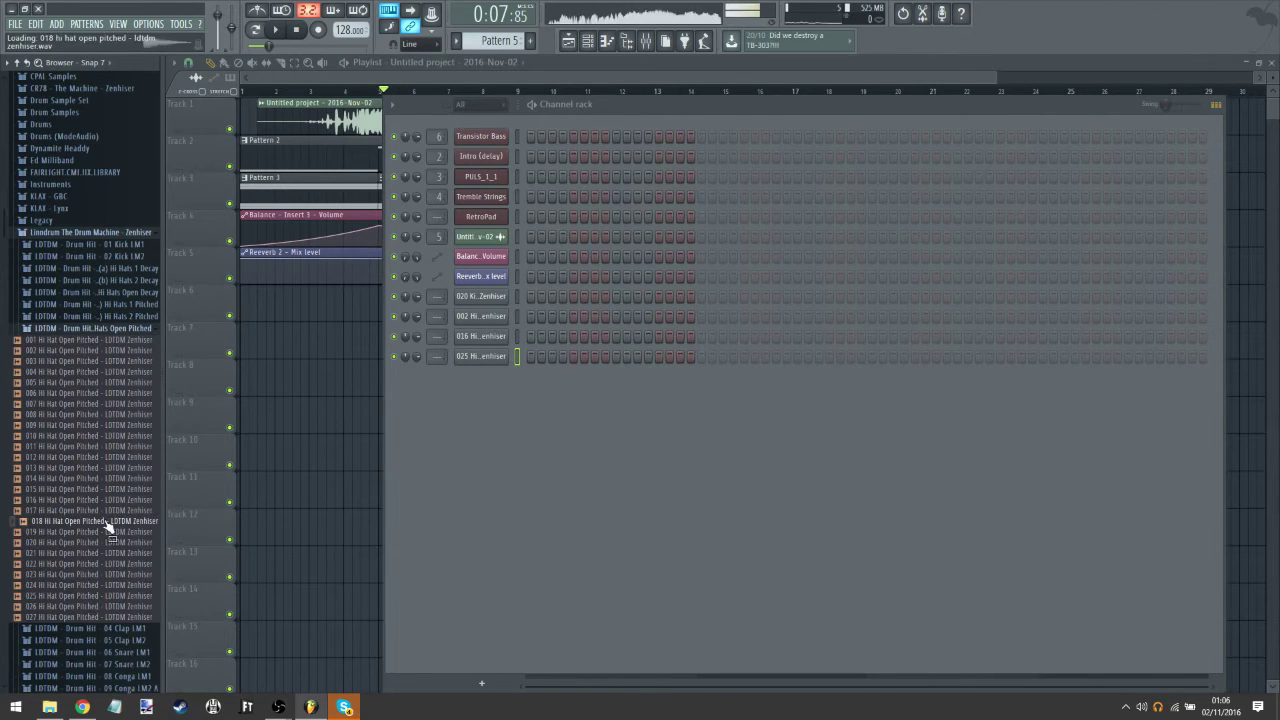
left_click(108, 340)
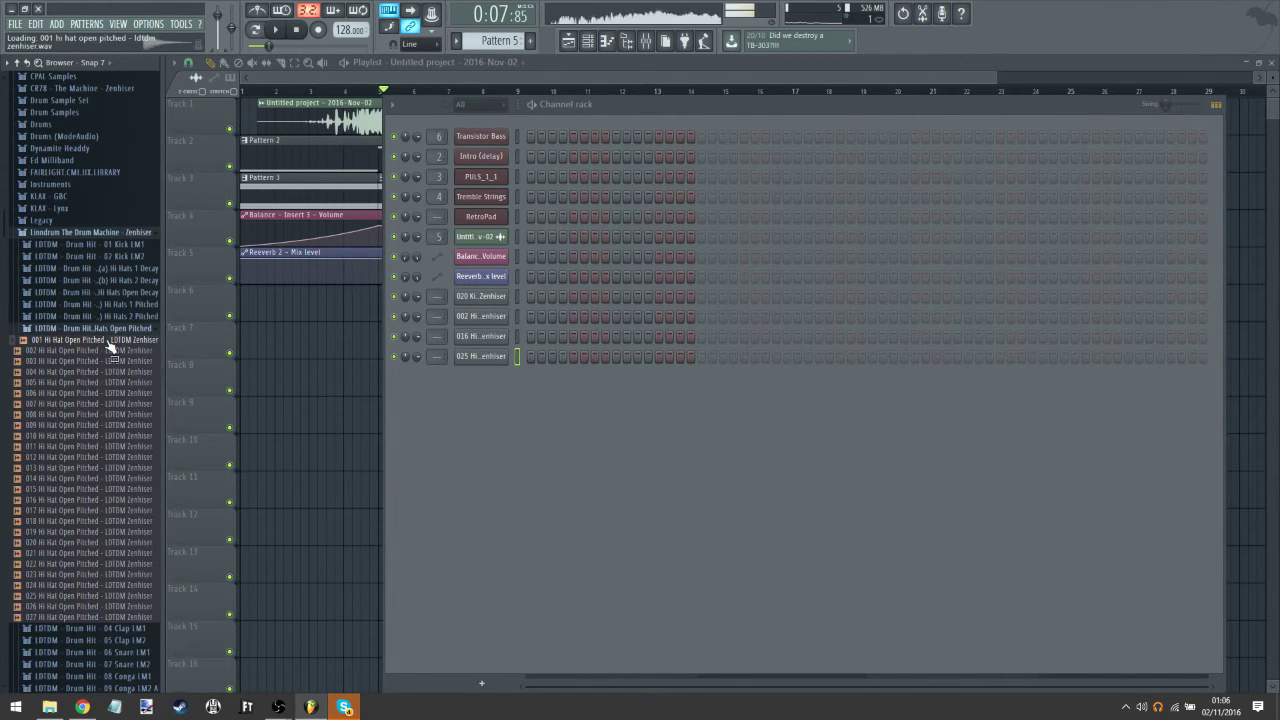
left_click(110, 350)
left_click(109, 447)
left_click(116, 479)
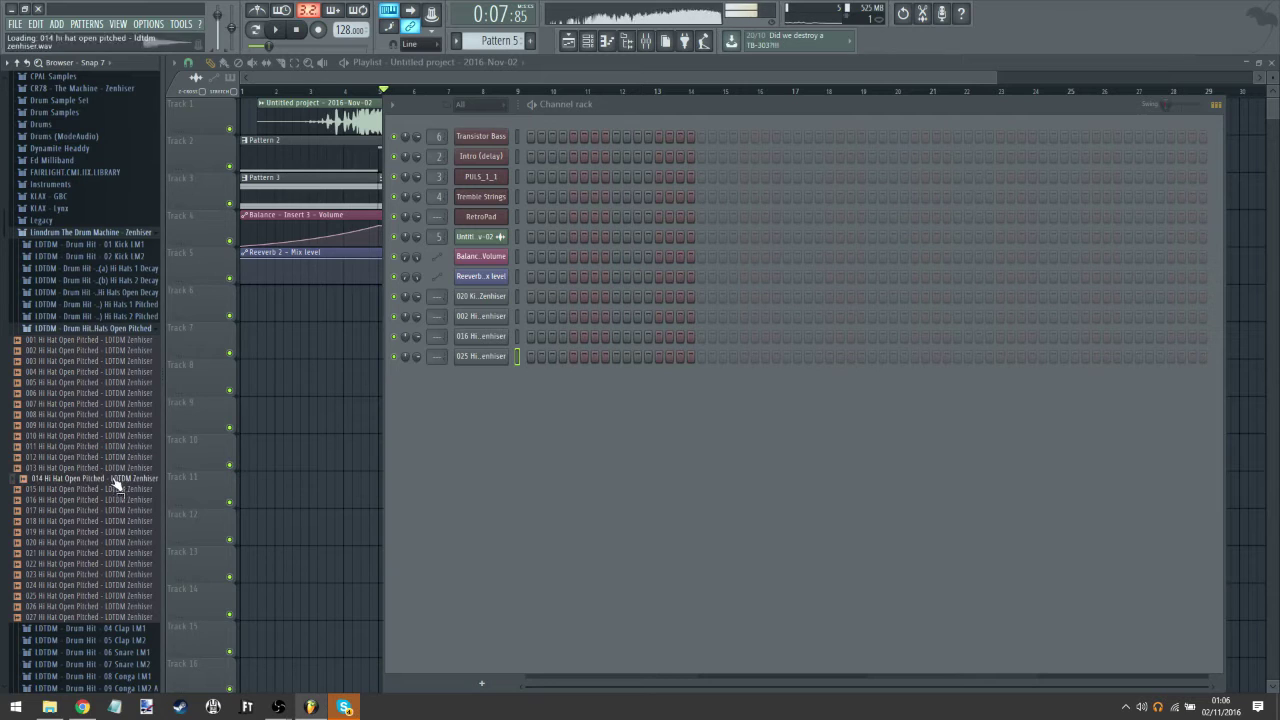
left_click(121, 542)
left_click(129, 574)
left_click(128, 564)
left_click(142, 597)
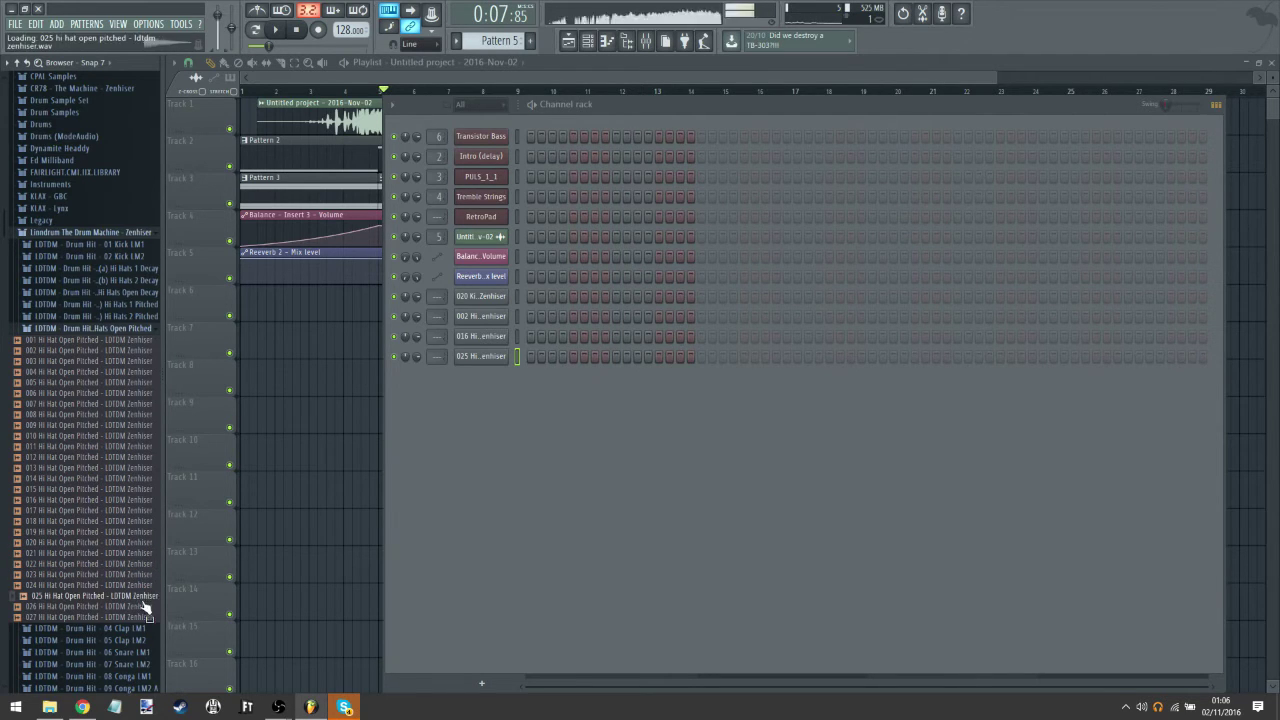
left_click(143, 606)
left_click(136, 617)
Step: Add 016 Hi Hat Open Pitched as a new channel after previewing it
left_click(107, 447)
left_click(117, 499)
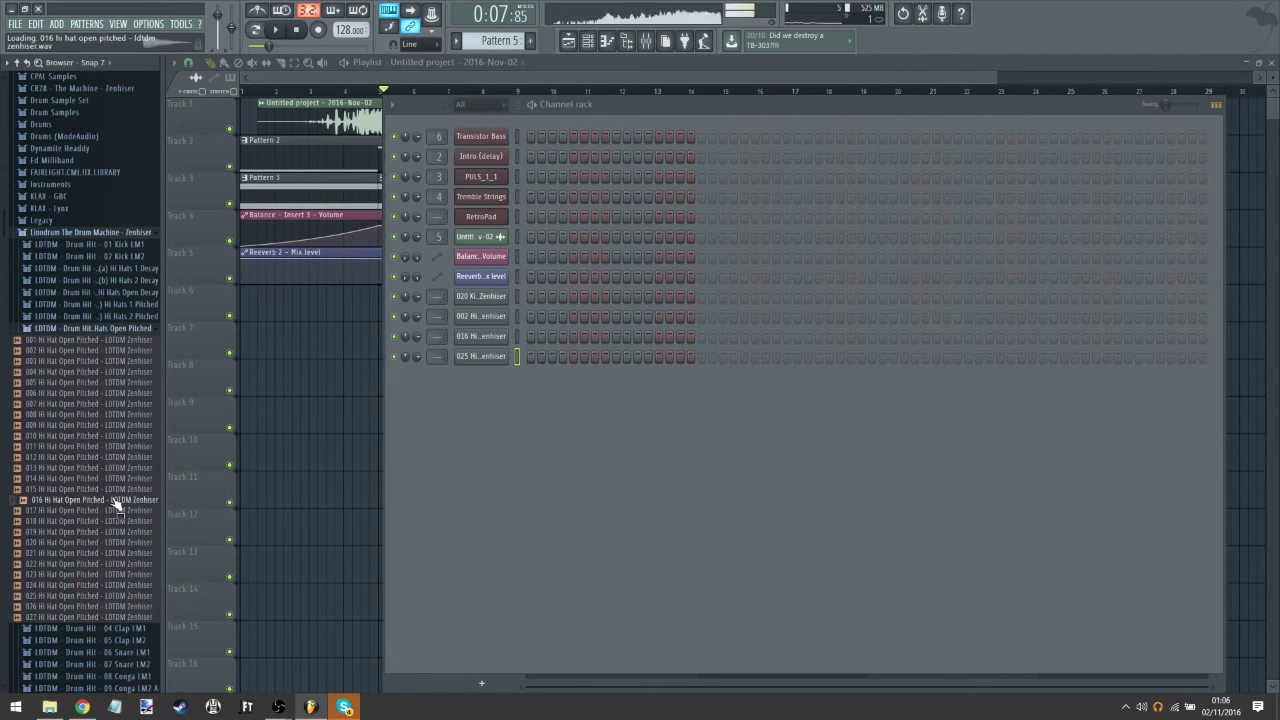
left_click_drag(116, 507, 428, 403)
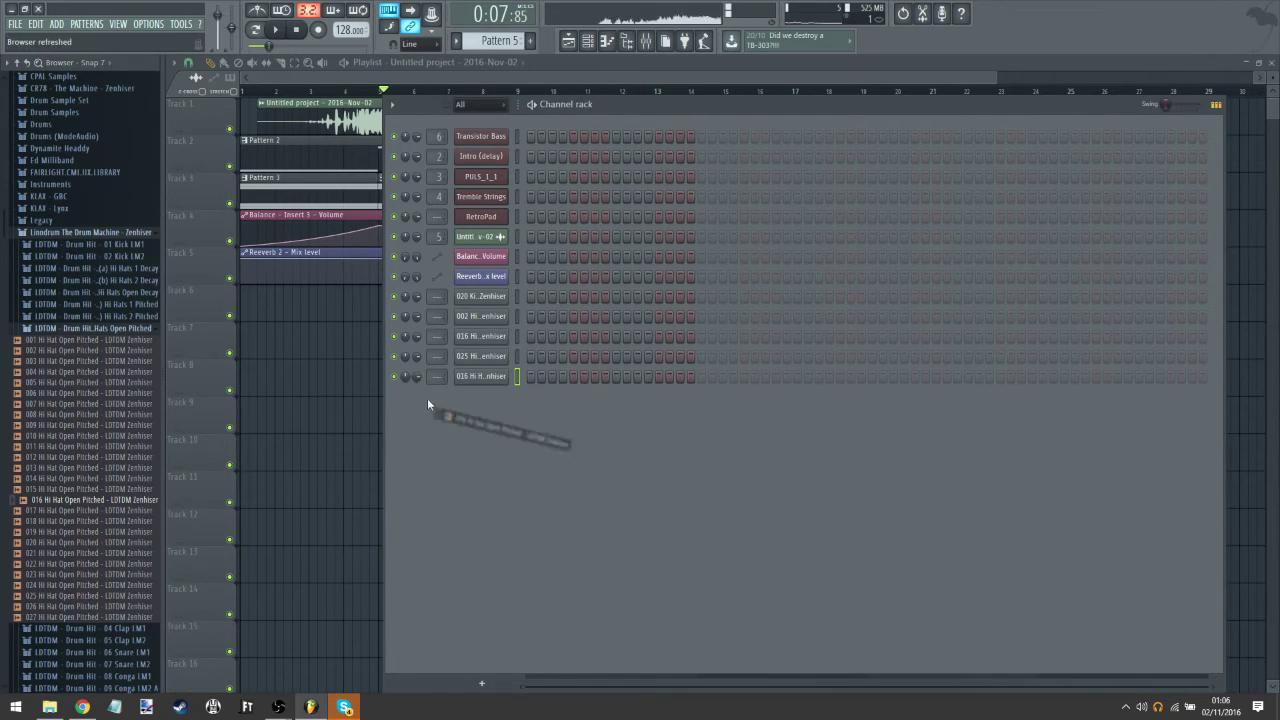
Step: Add 011 Clap LM1 from the 04 Clap LM1 folder as a new channel
left_click(136, 330)
left_click(137, 341)
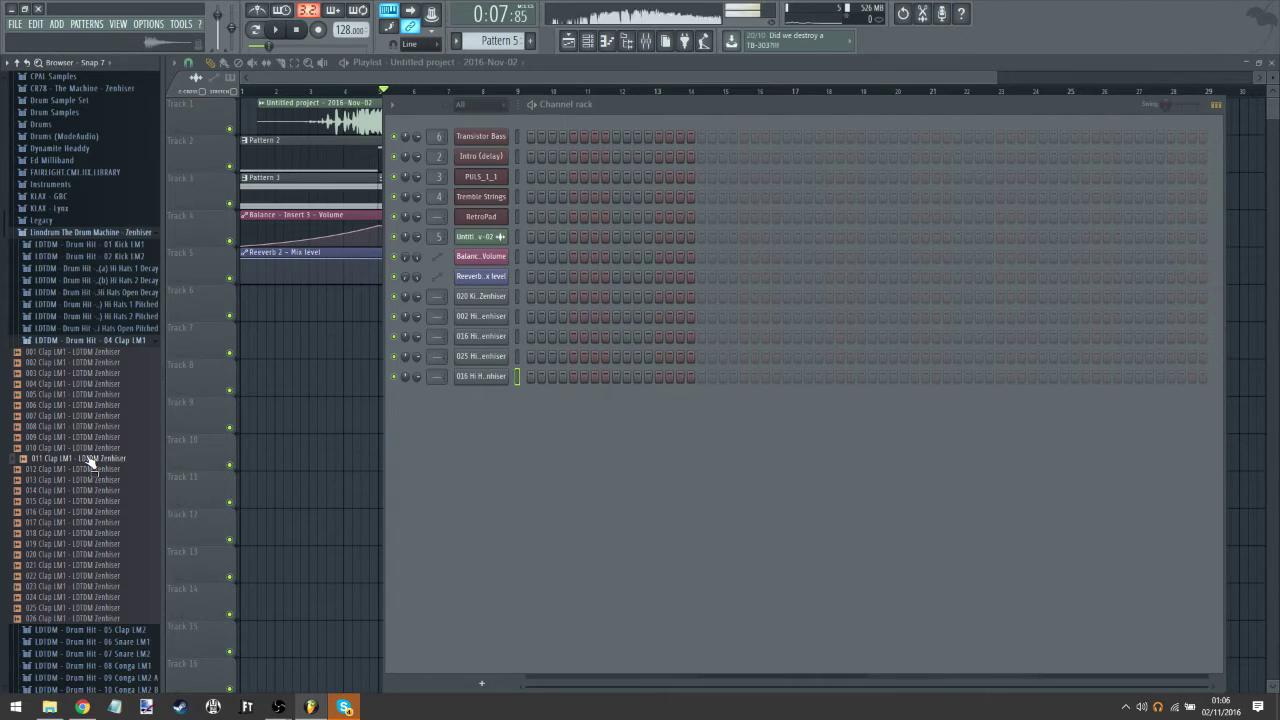
left_click_drag(267, 462, 440, 475)
Step: Open the 05 Clap LM2 folder and preview its claps, including 002 and 017
left_click(137, 340)
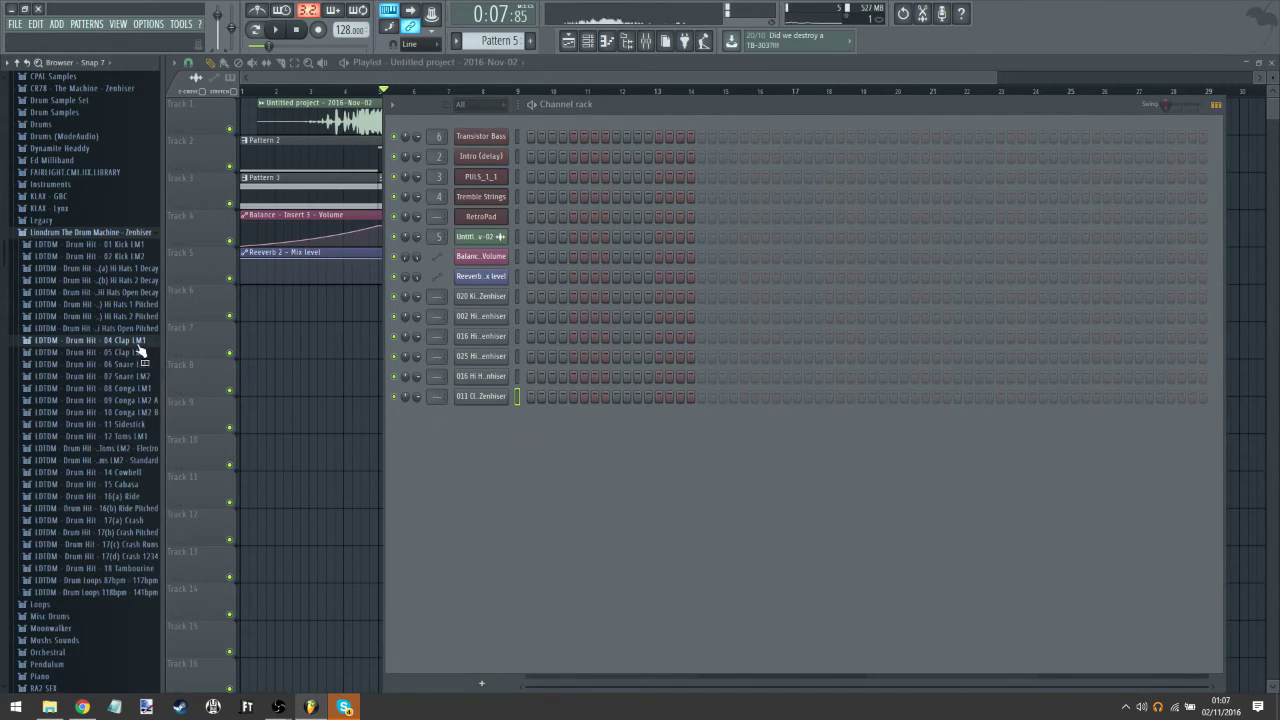
left_click(137, 352)
scroll(143, 370, "down", 1)
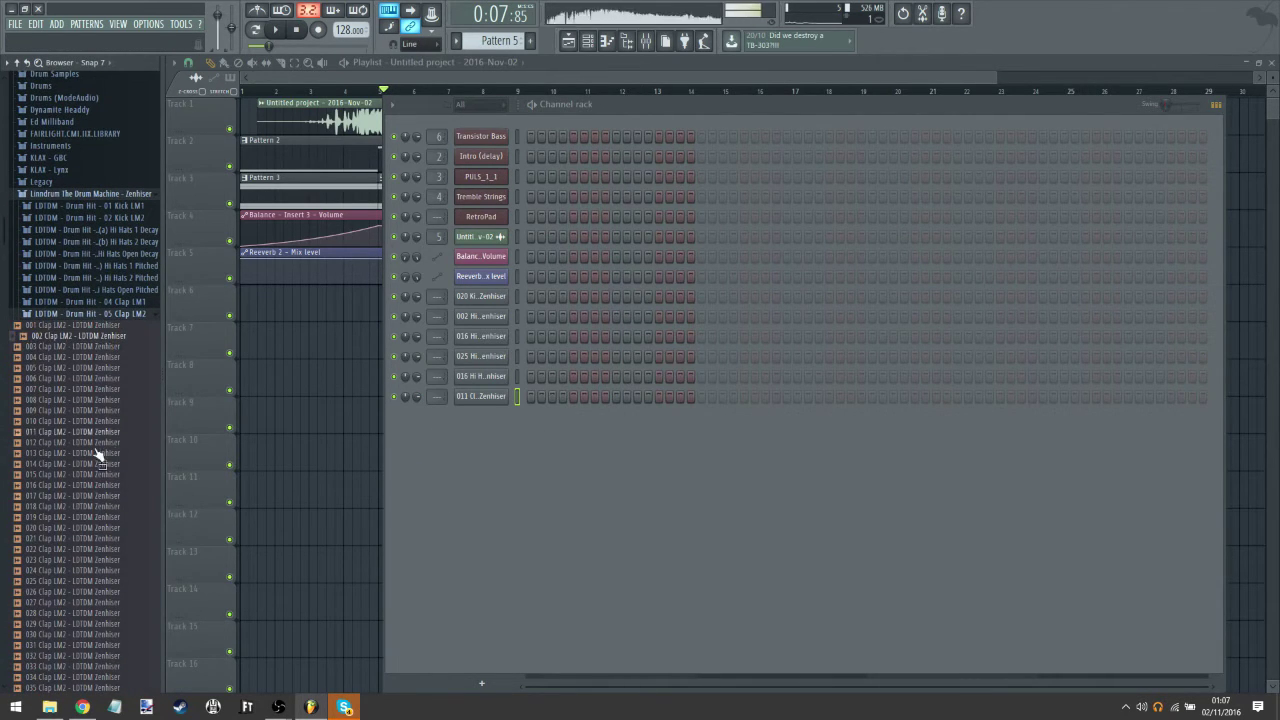
left_click(85, 495)
left_click(112, 315)
Step: Preview snares in the 06 Snare LM1 folder, including 015, and add 001 Snare LM1 as a new channel
left_click(115, 326)
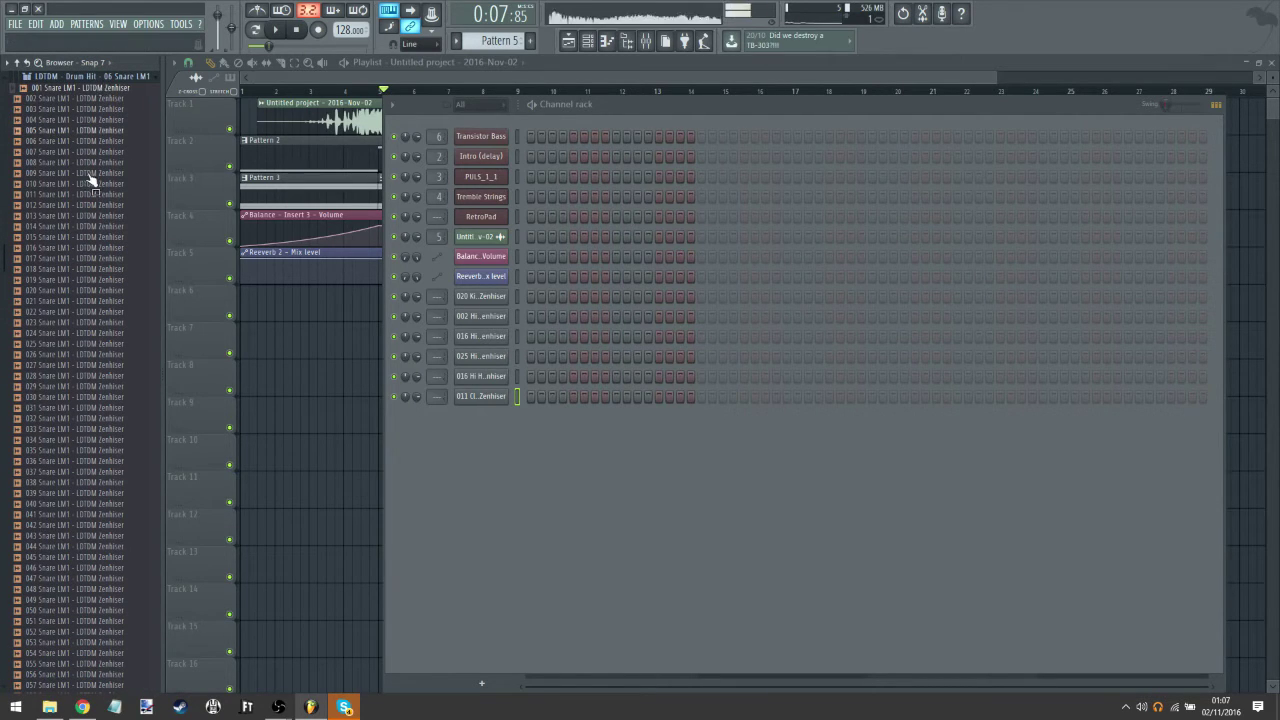
left_click(87, 89)
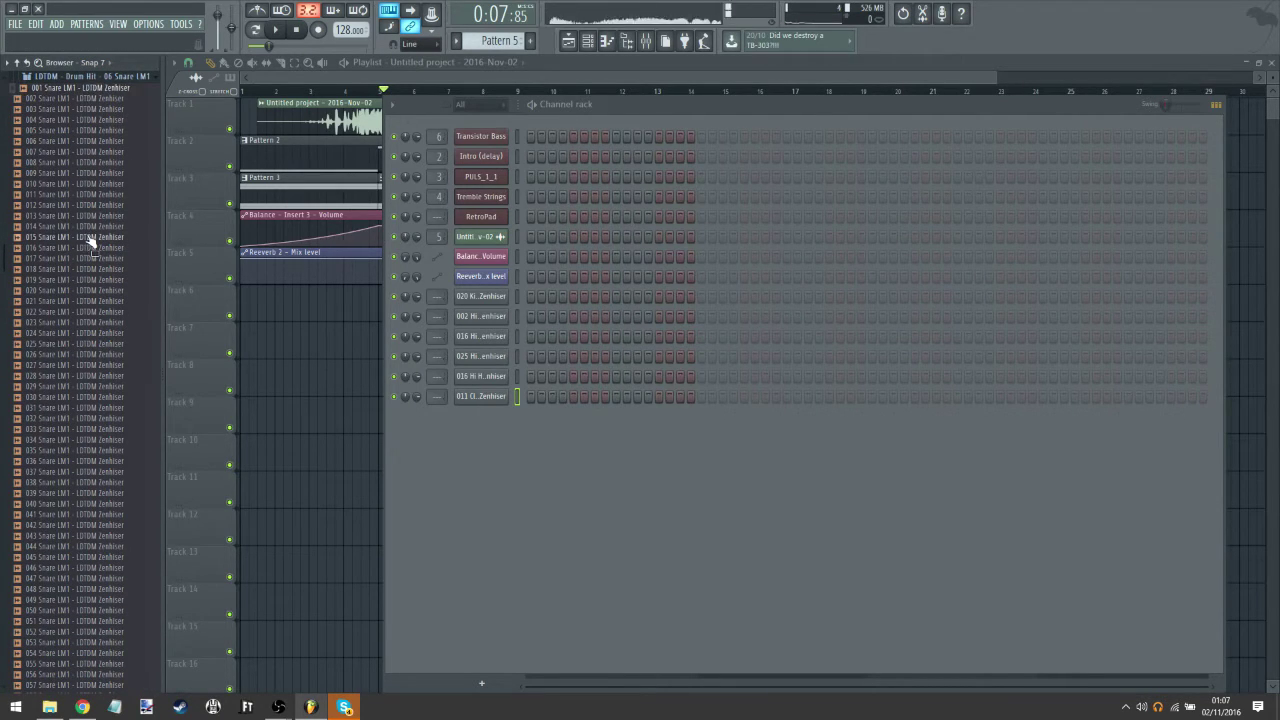
left_click(87, 237)
left_click(86, 99)
left_click(87, 89)
left_click_drag(487, 400, 455, 425)
Step: Preview more LM1 snares, including 020, and add 018 Snare LM1 as another channel
left_click(103, 366)
left_click(103, 290)
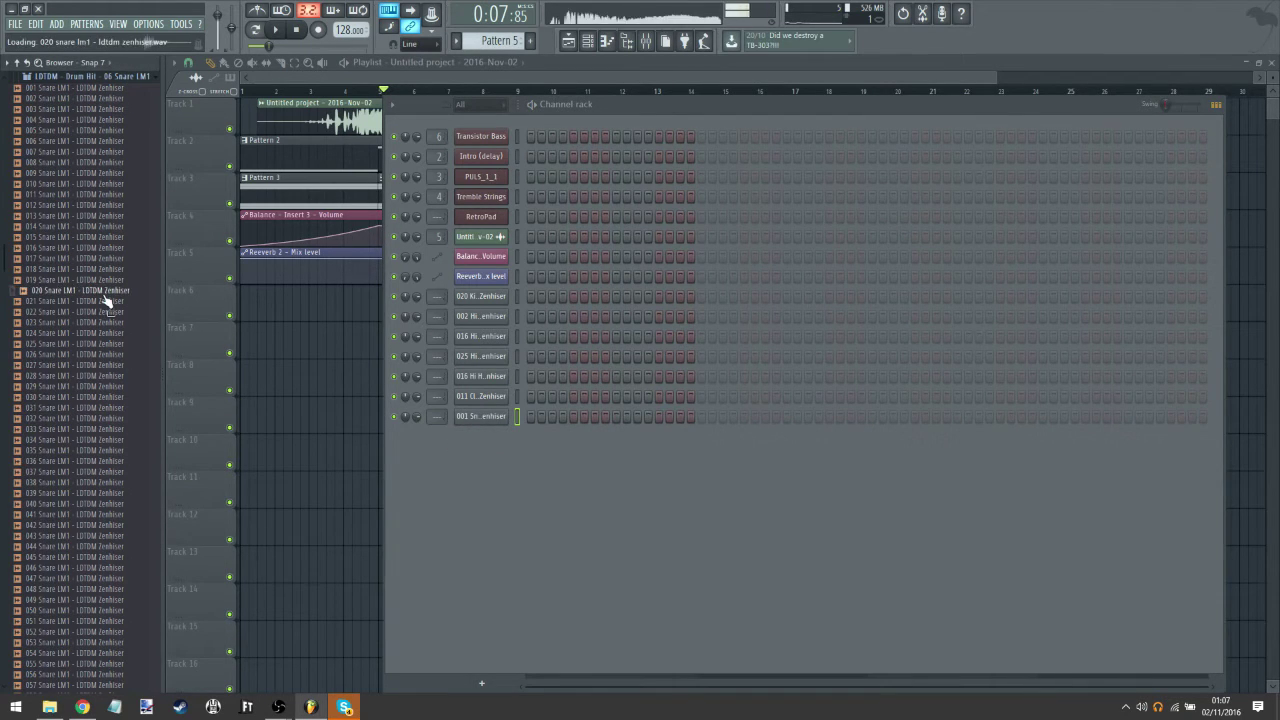
left_click(103, 258)
left_click(103, 280)
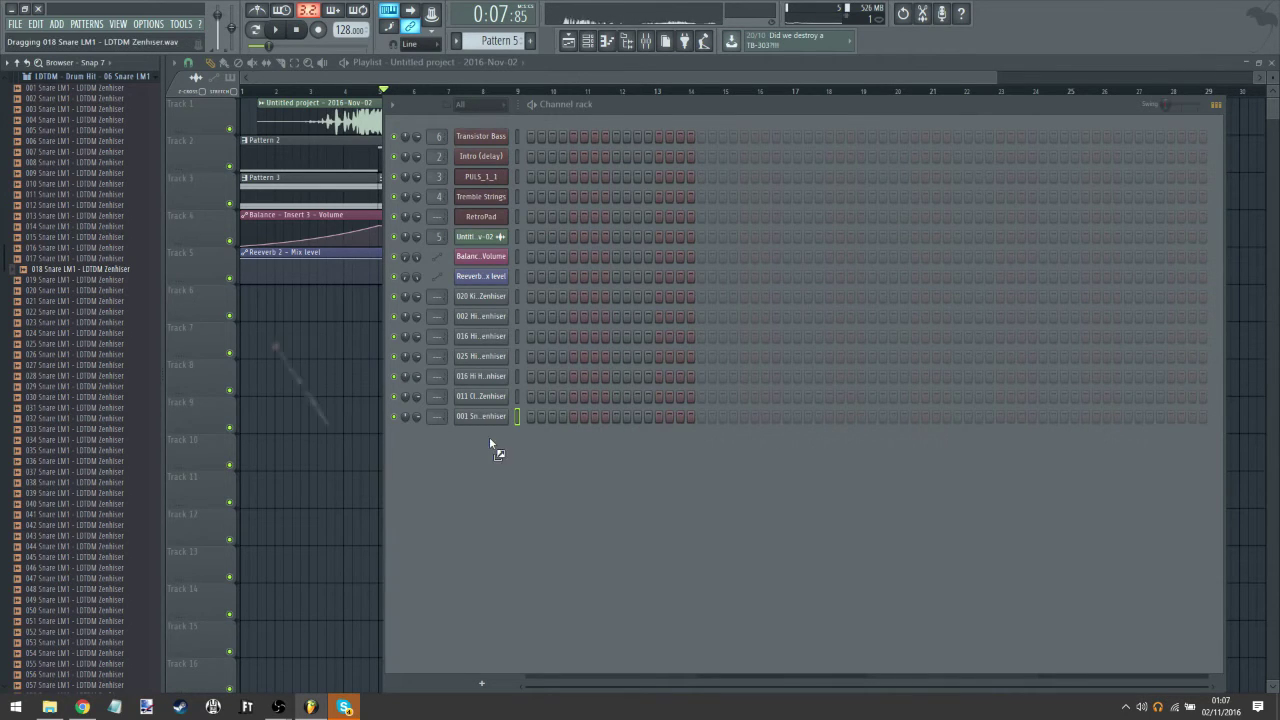
left_click_drag(489, 436, 491, 436)
Step: Replace the 001 Snare LM1 channel's sample with one from the 07 Snare LM2 folder, and preview 019 Snare LM2
left_click(128, 78)
left_click(128, 88)
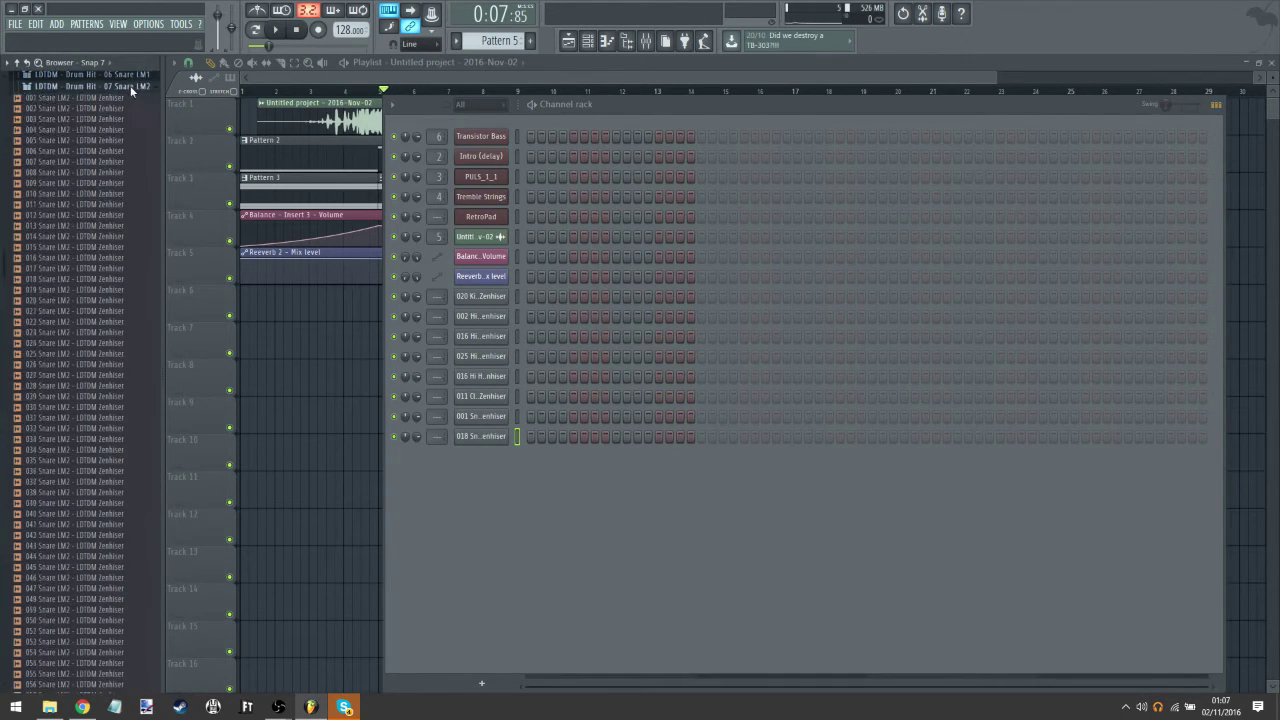
left_click(97, 99)
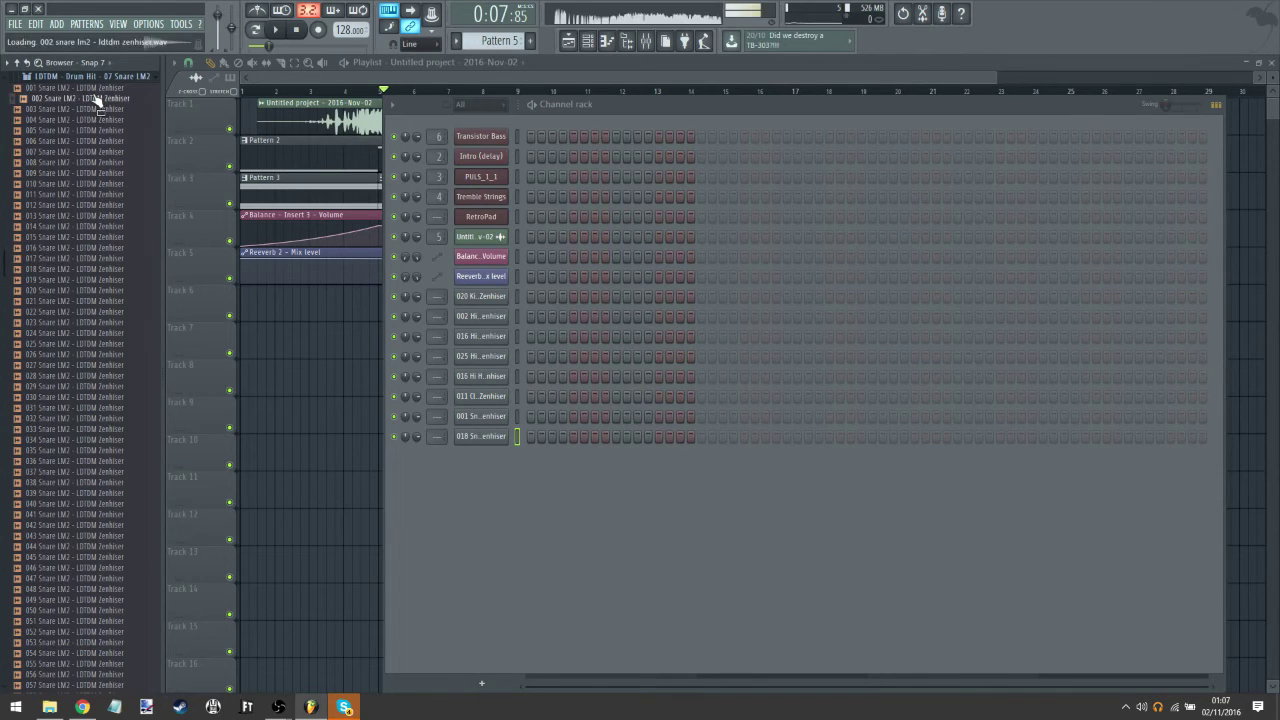
left_click_drag(475, 416, 476, 417)
left_click(148, 282)
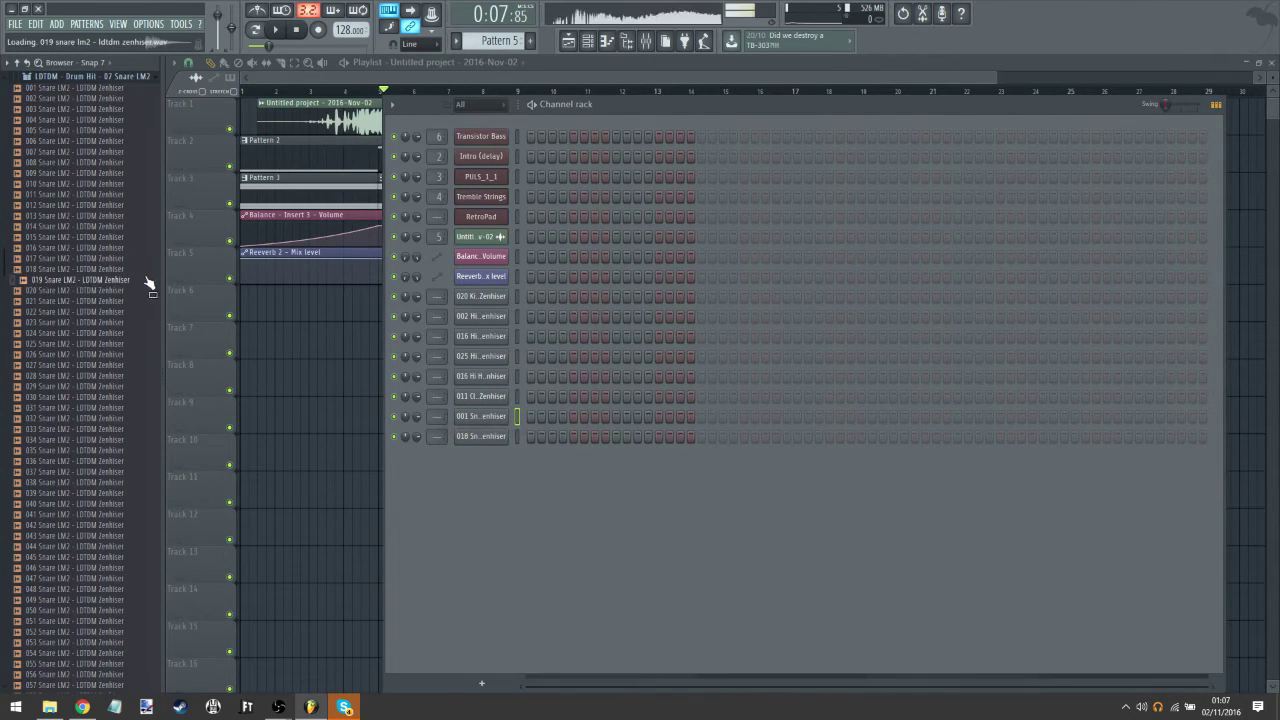
left_click(120, 77)
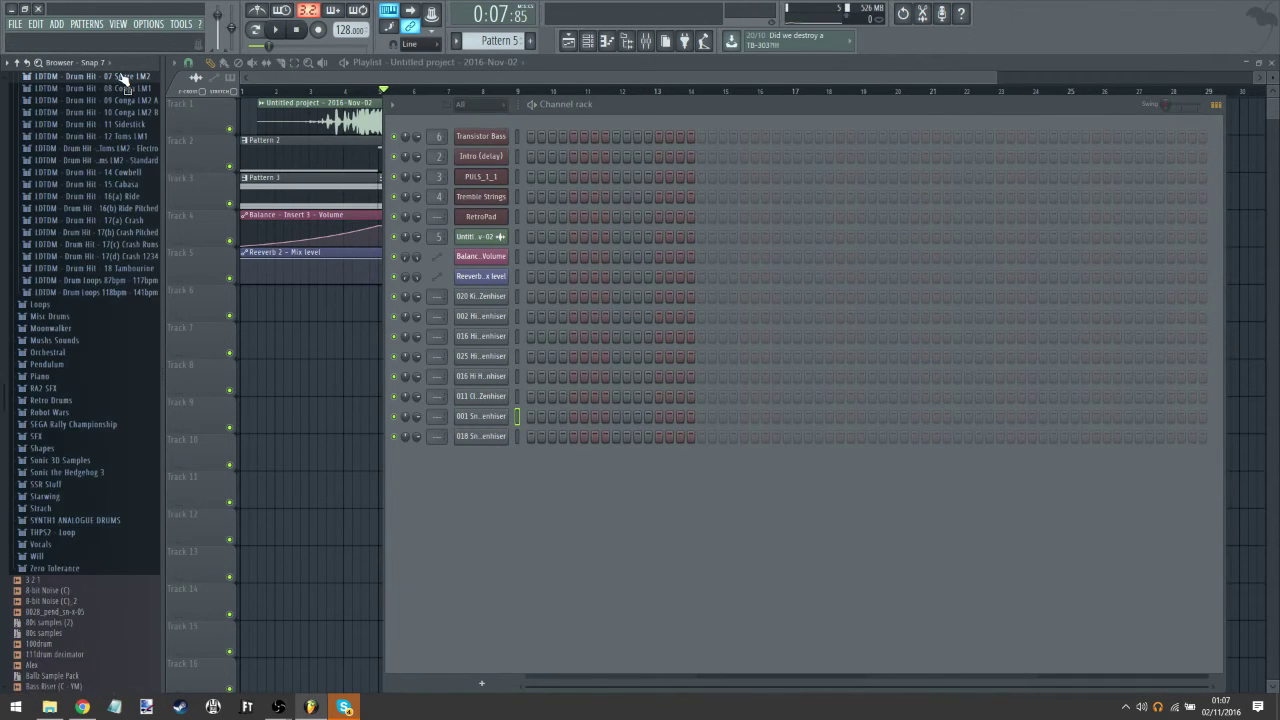
Step: Load 001 Snare LM1 from the 06 Snare LM1 folder back into the first snare channel
scroll(119, 110, "up", 3)
left_click(119, 173)
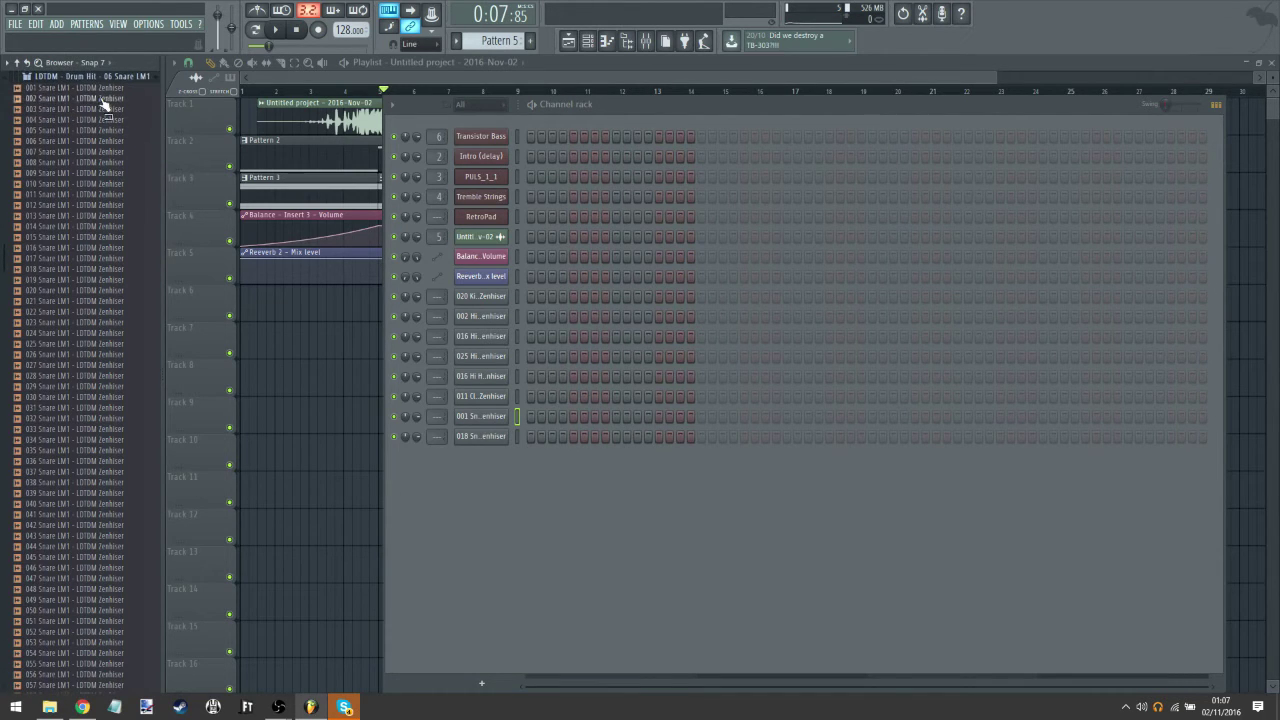
left_click_drag(477, 435, 477, 437)
scroll(108, 300, "up", 3)
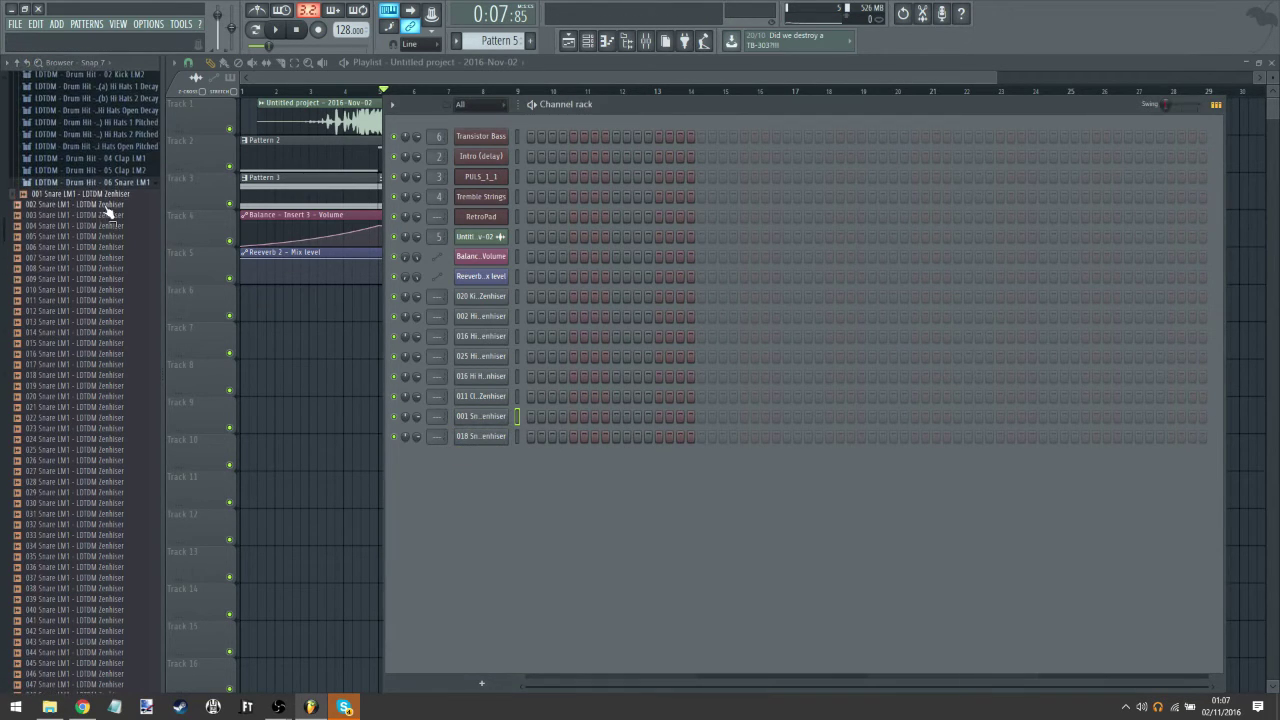
left_click(115, 185)
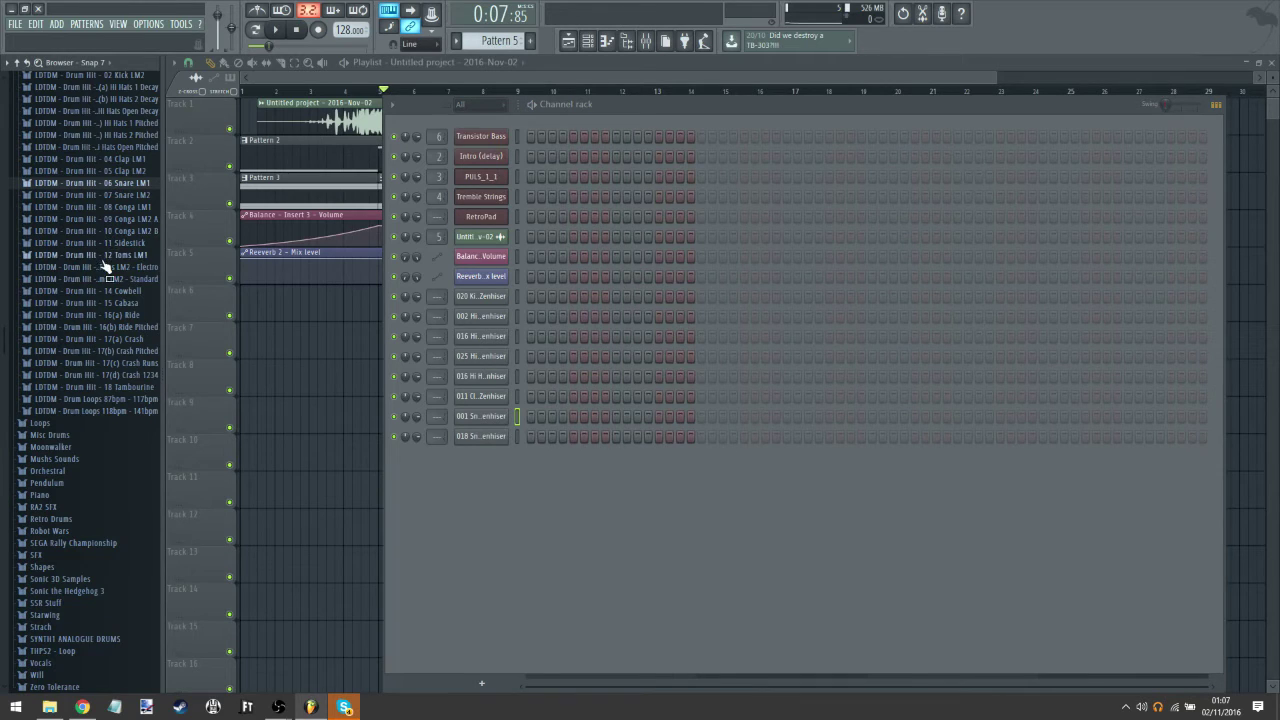
Step: Preview toms from the Toms LM2 - Standard folder and samples 005 to 001 from the Toms LM2 - Electro folder
left_click(128, 280)
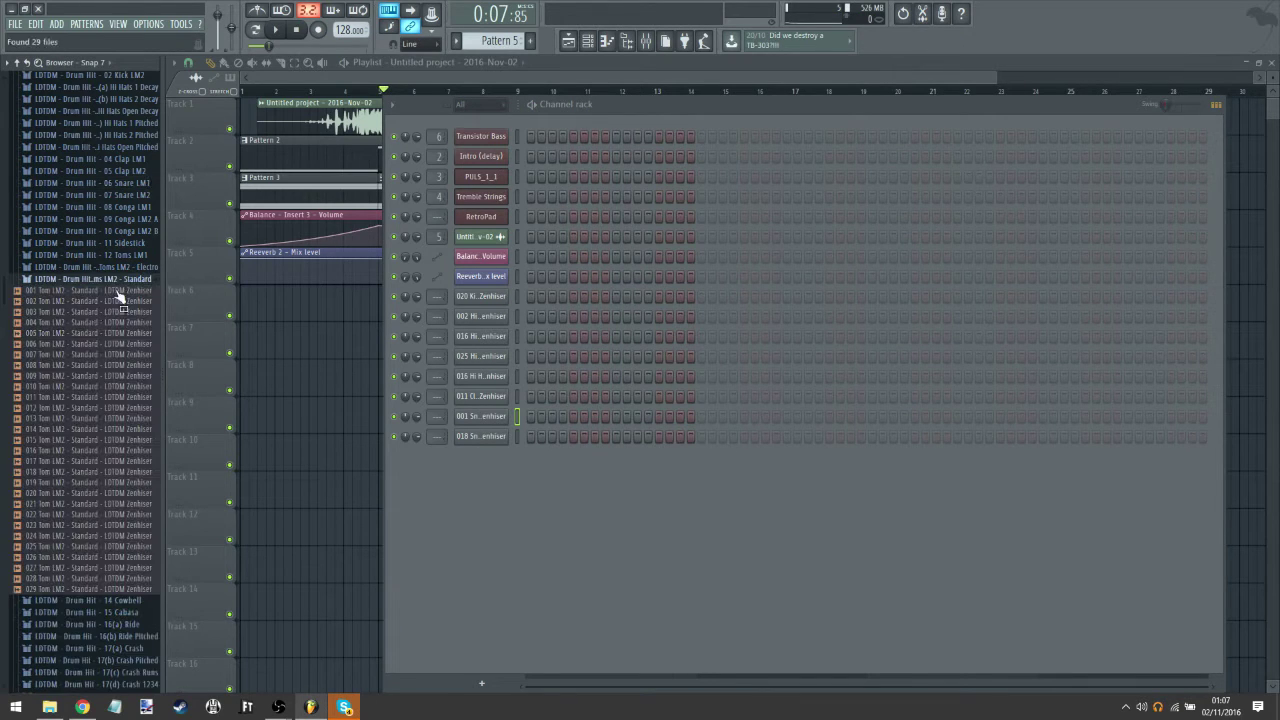
left_click(92, 334)
left_click(98, 281)
left_click(98, 268)
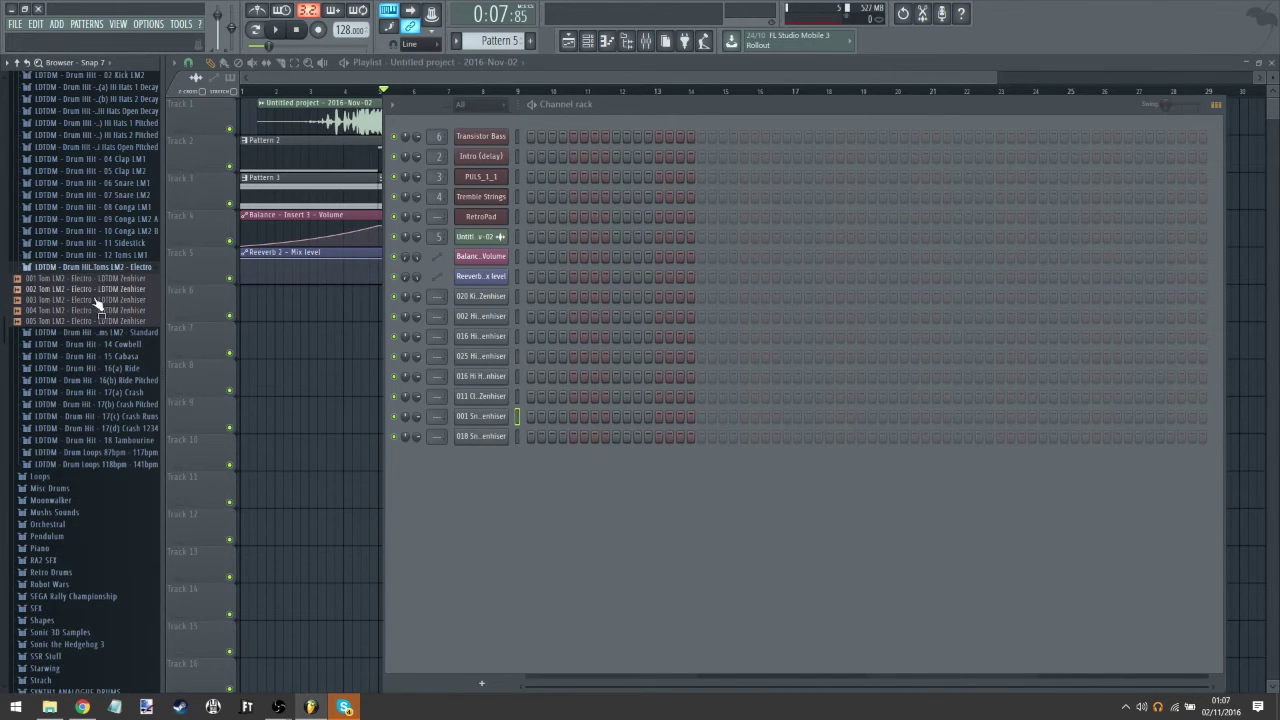
left_click(90, 321)
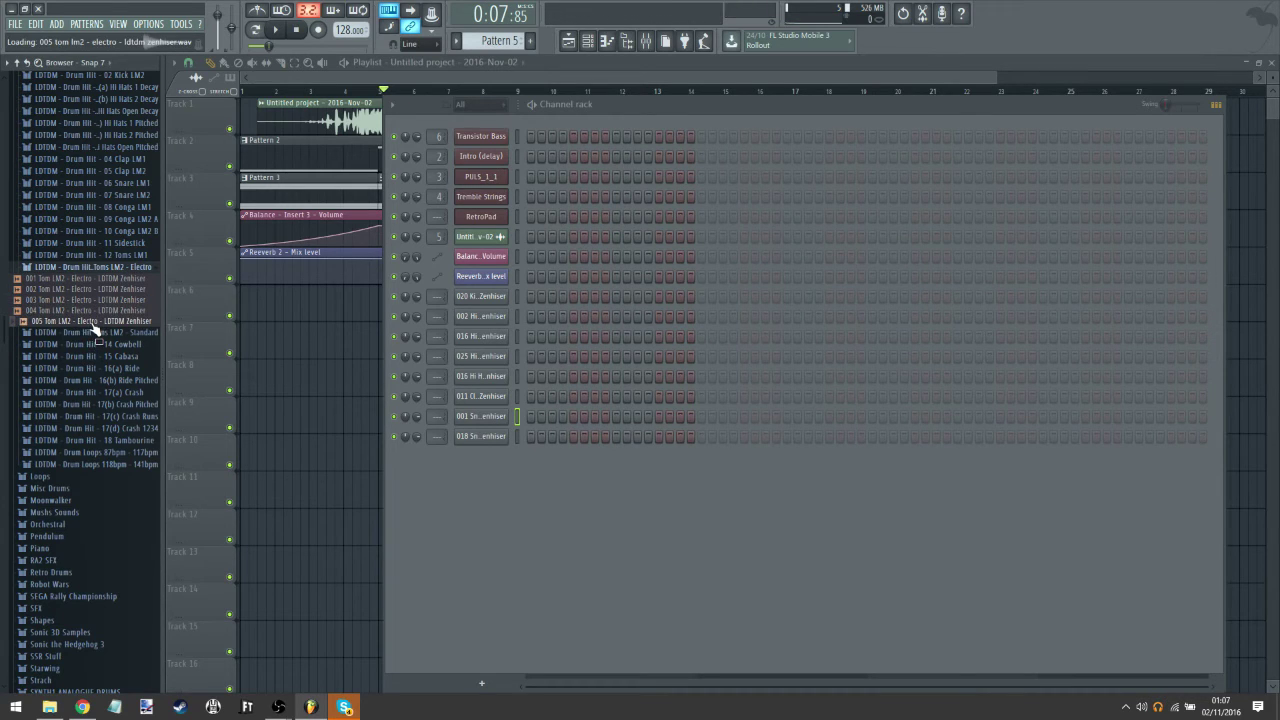
left_click(93, 310)
left_click(95, 299)
left_click(98, 289)
left_click(103, 278)
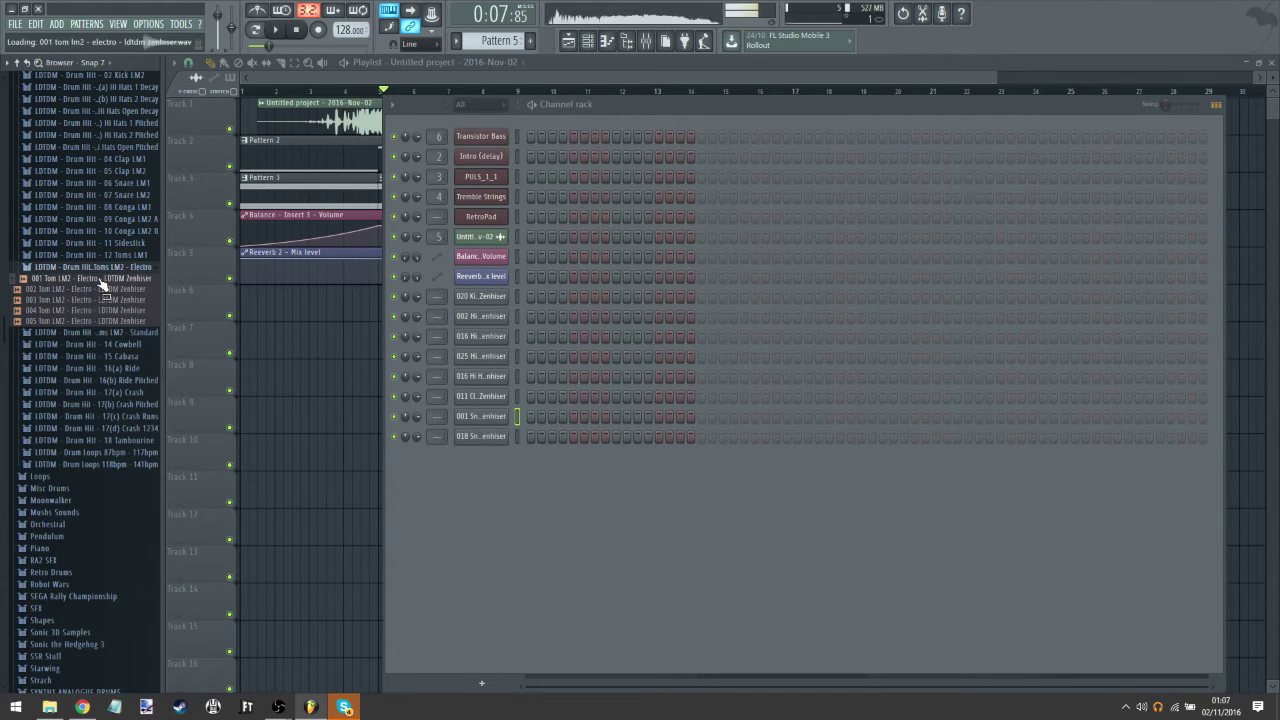
left_click(120, 331)
left_click(119, 332)
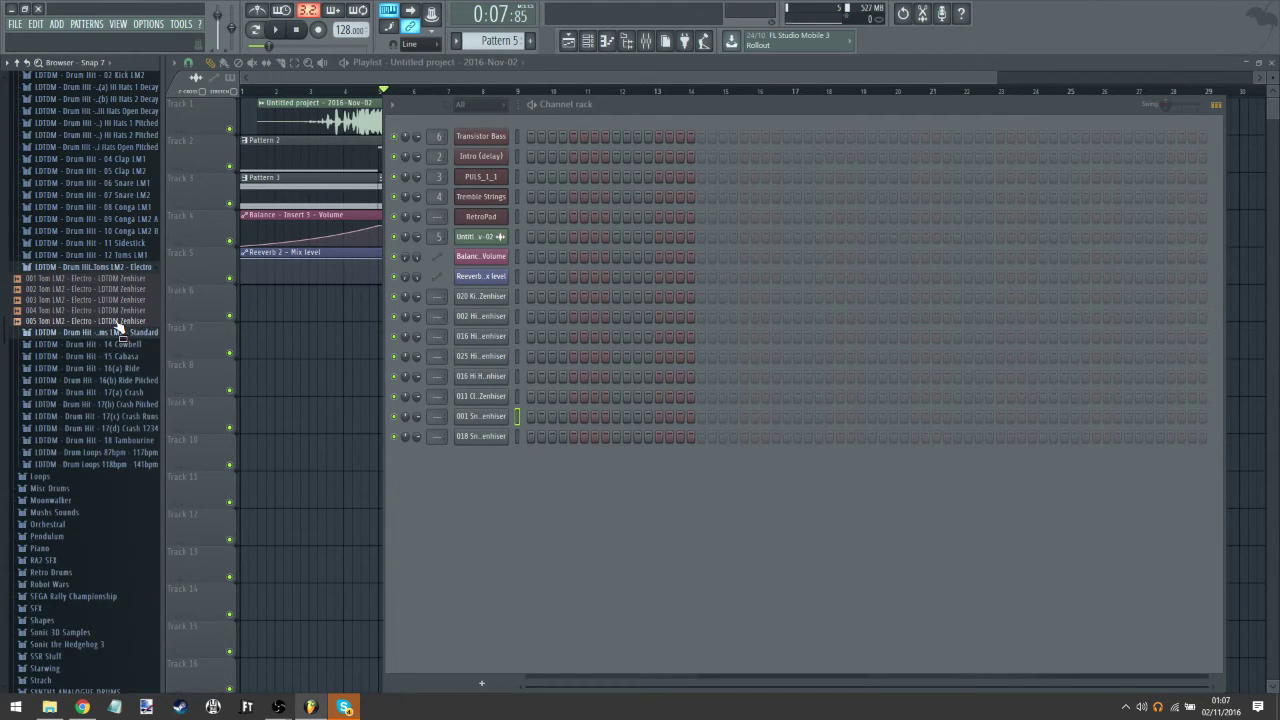
Step: Add the five Tom LM2 - Electro samples, from 005 down to 001, as new channels
left_click_drag(118, 322, 460, 531)
left_click_drag(108, 291, 437, 560)
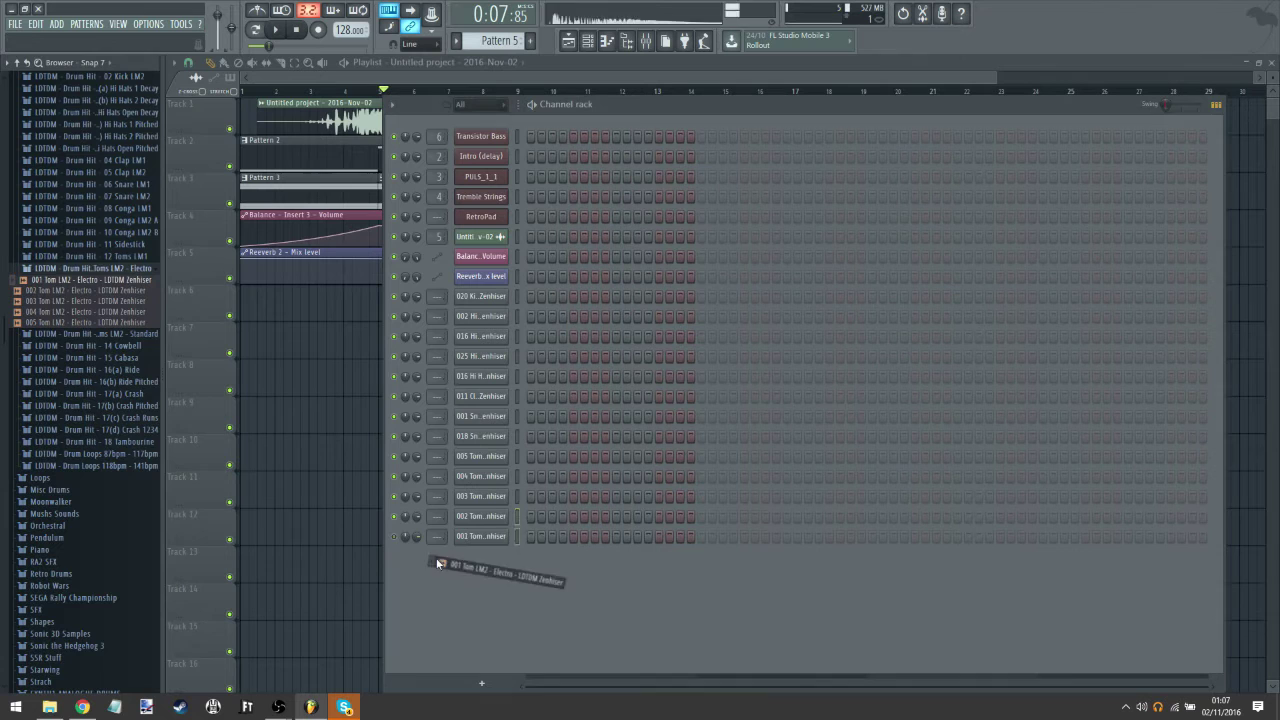
left_click(82, 270)
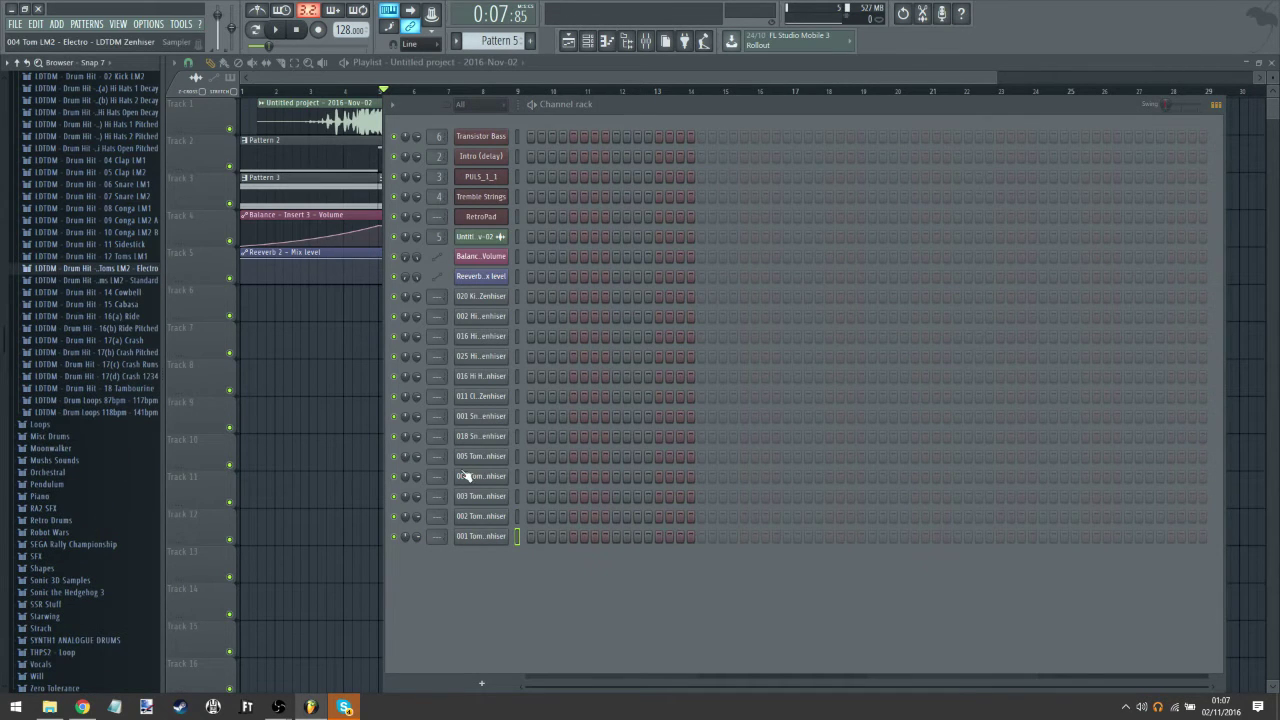
Step: Route the five electro tom channels to mixer track 7
left_click(474, 458)
key("ctrl+l")
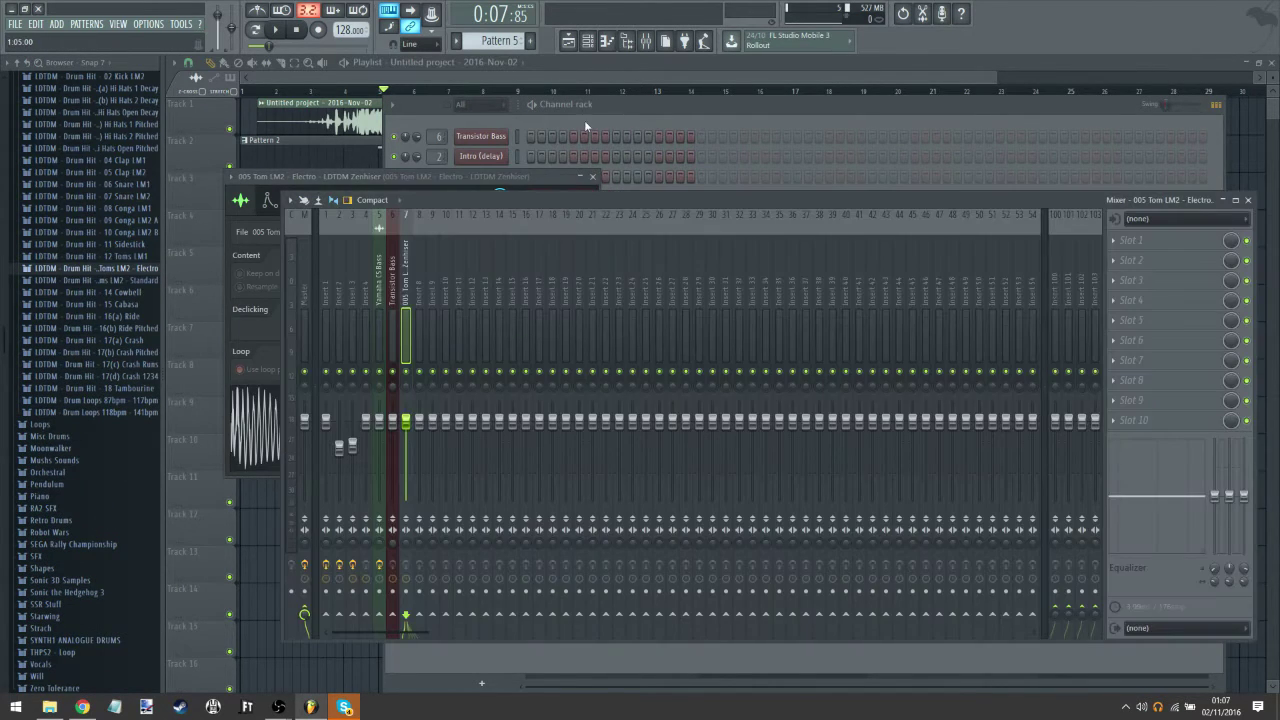
left_click(633, 104)
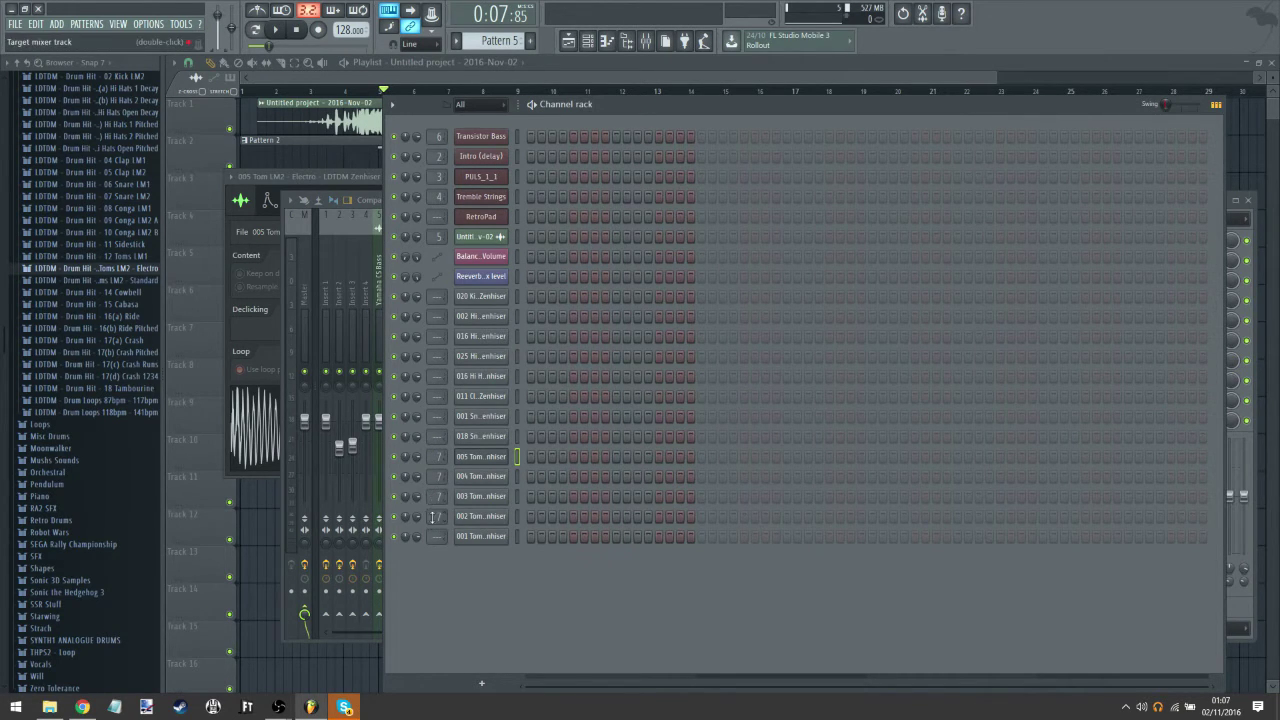
scroll(437, 536, "up", 1)
Step: Preview cowbells 002, 023 and 020 in the 14 Cowbell folder and 025 Cabasa in the 15 Cabasa folder
left_click(130, 292)
left_click(123, 314)
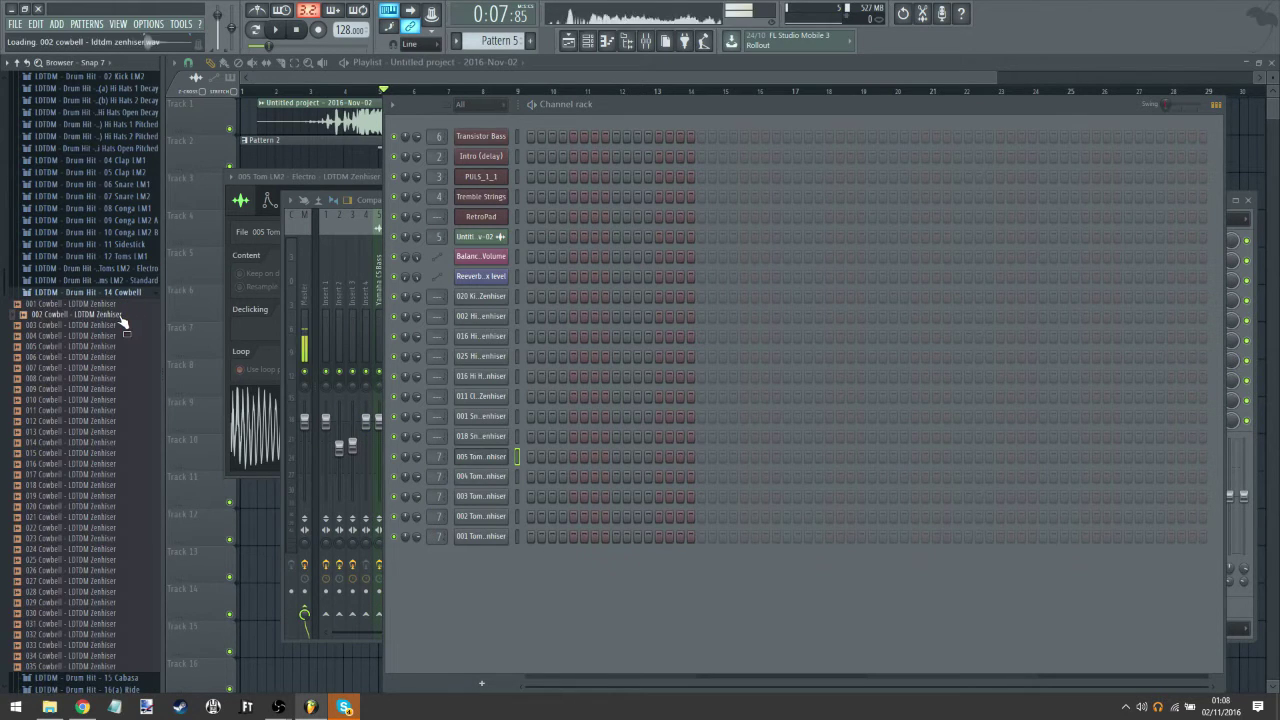
left_click(118, 475)
left_click(119, 453)
left_click(120, 538)
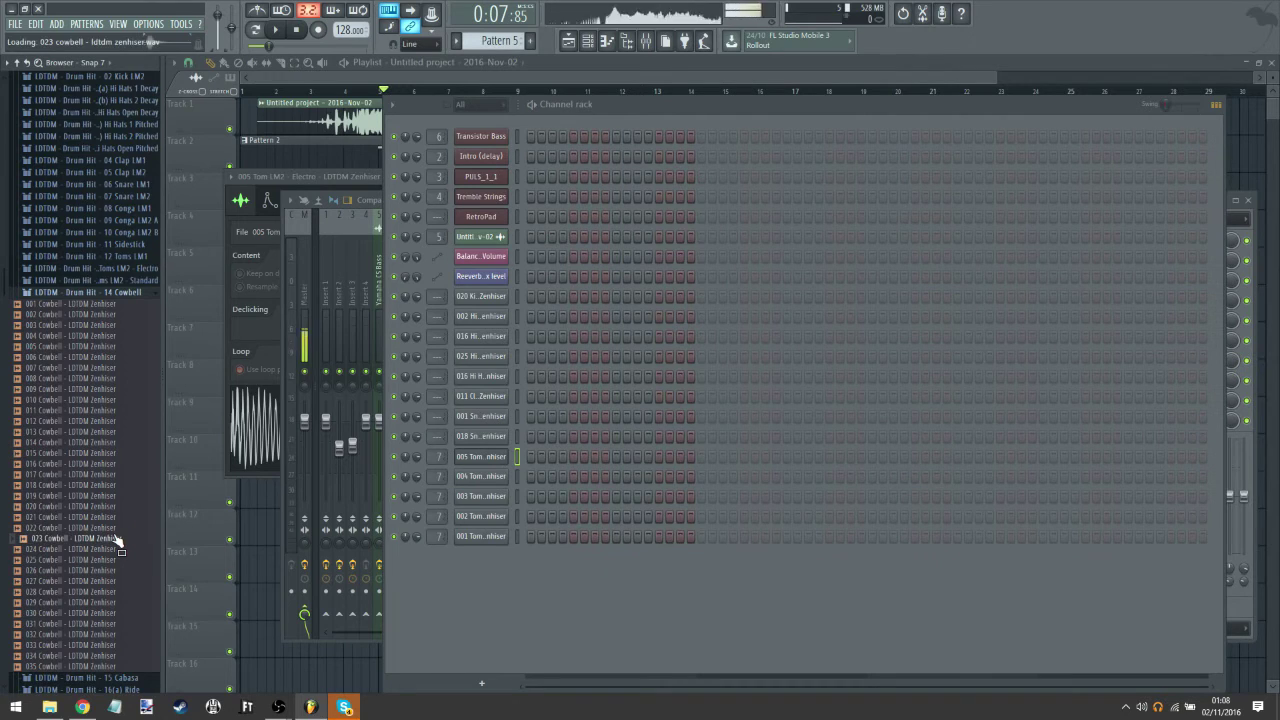
left_click(120, 507)
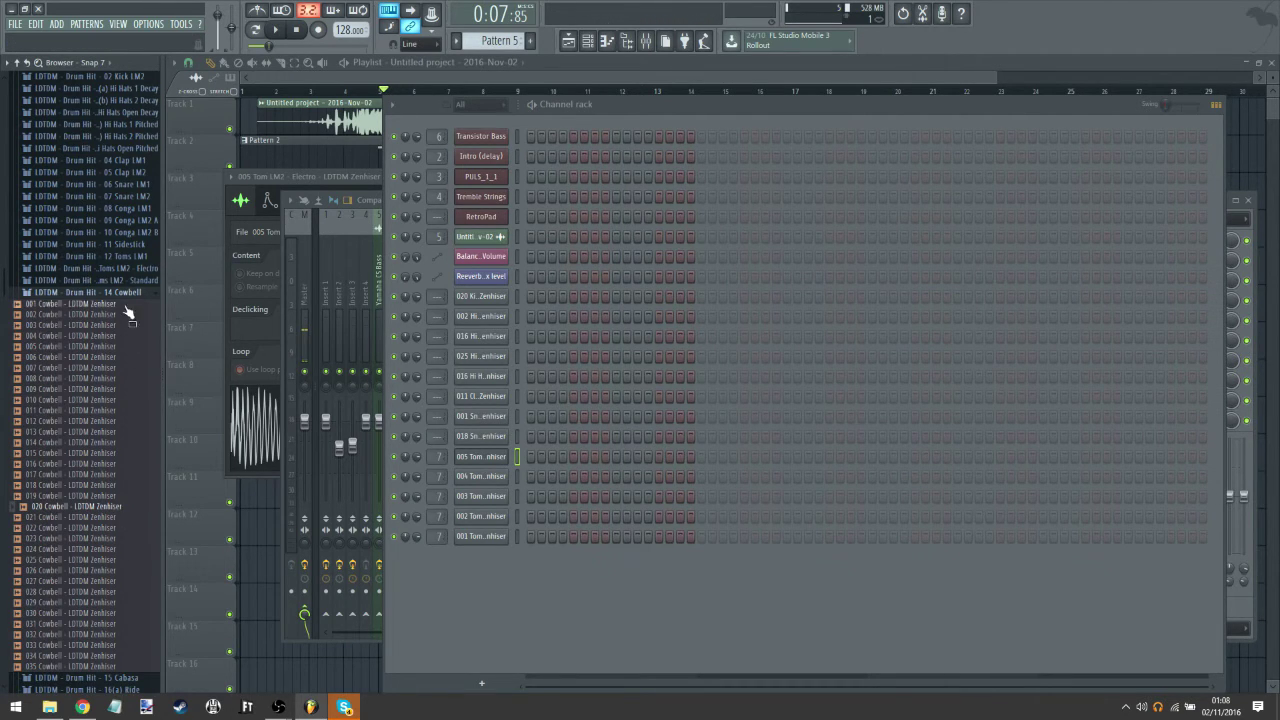
left_click(127, 294)
left_click(105, 305)
left_click(120, 549)
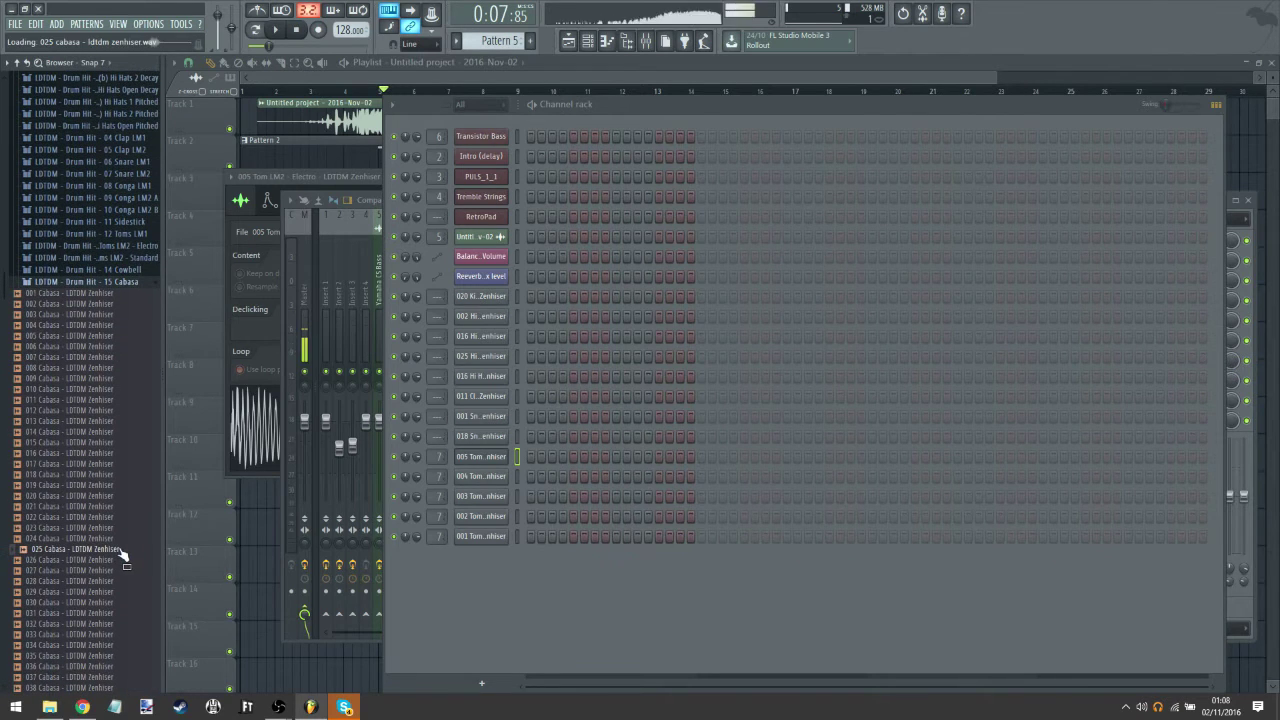
left_click(133, 284)
Step: Preview rides in the 16(b) Ride Pitched folder and place 001 Ride Pitched at bar 1 of playlist track 7
left_click(132, 305)
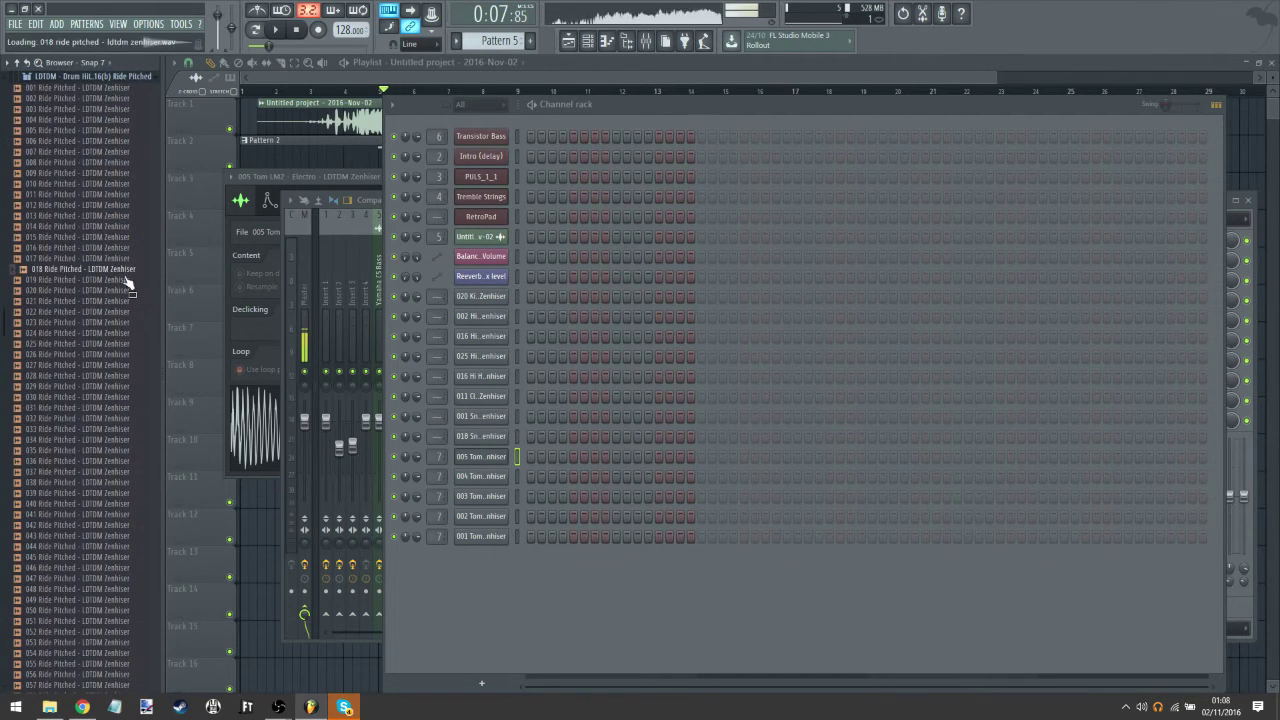
left_click(117, 330)
scroll(123, 343, "down", 8)
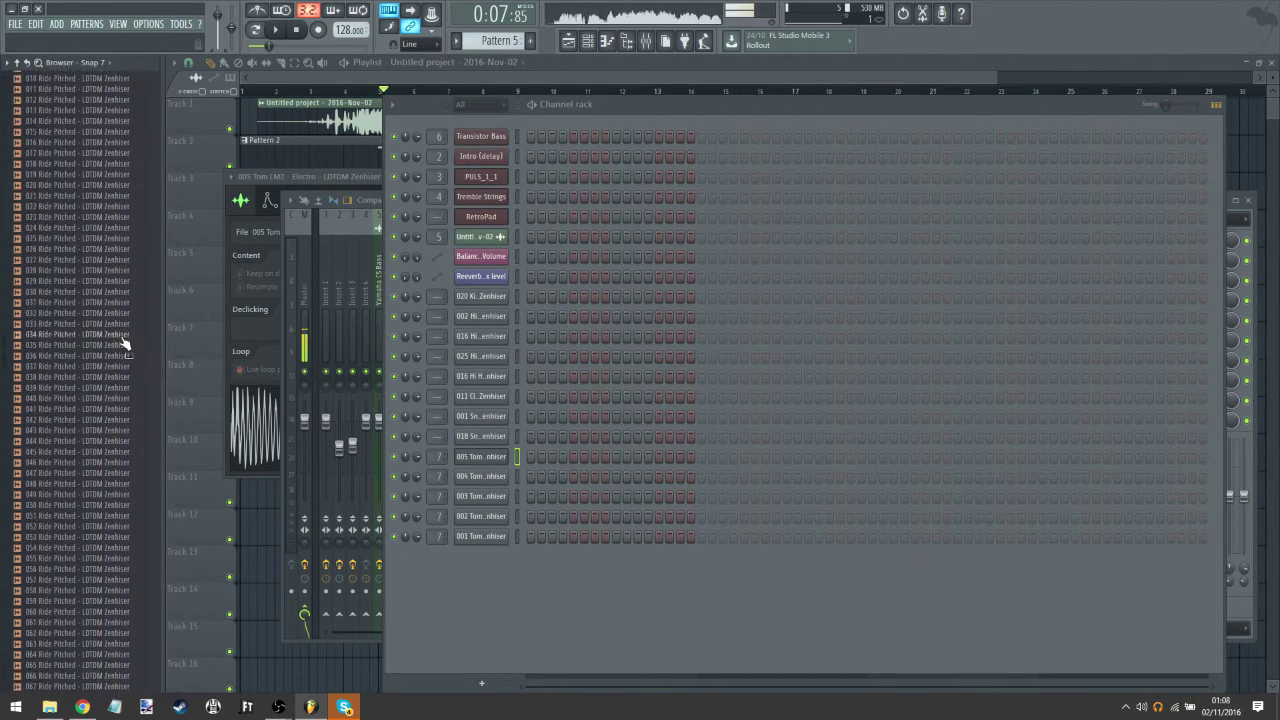
scroll(130, 200, "up", 4)
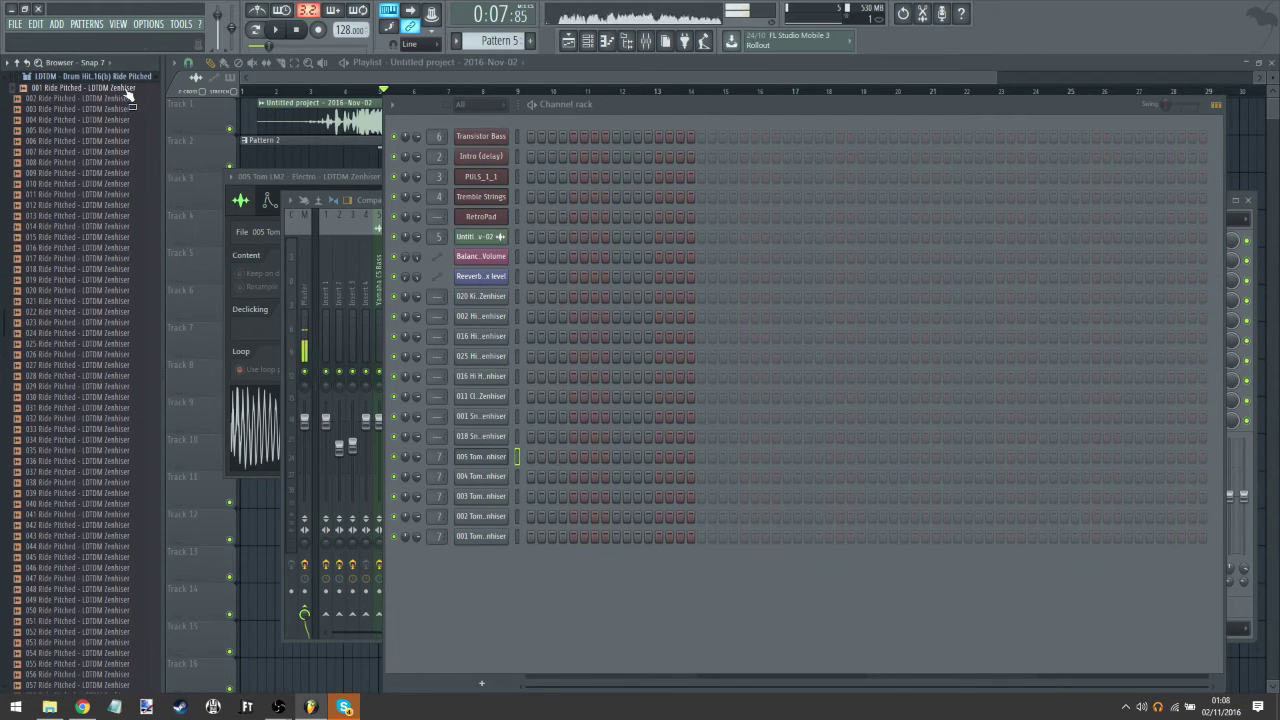
left_click(330, 72)
left_click_drag(97, 88, 288, 346)
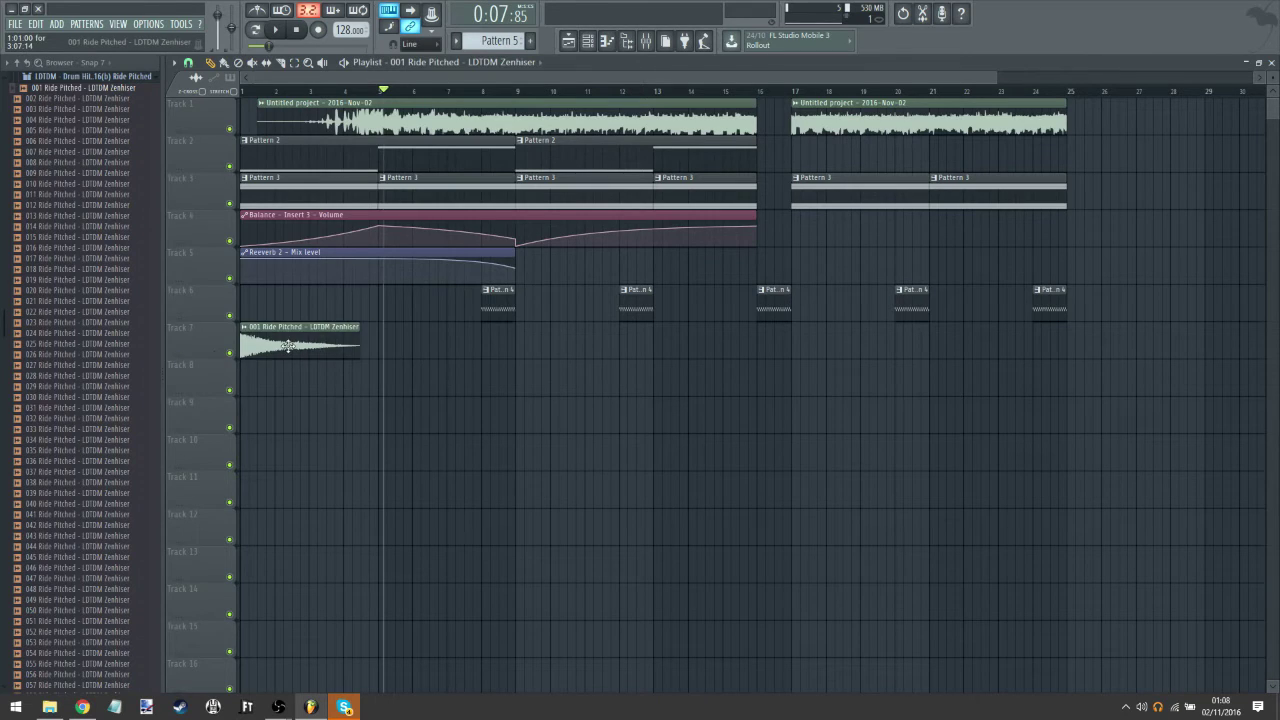
Step: Route the 001 Ride Pitched clip to mixer track 8 and load Fruity Convolver in its first effect slot
double_click(288, 346)
key("F9")
left_click(1136, 244)
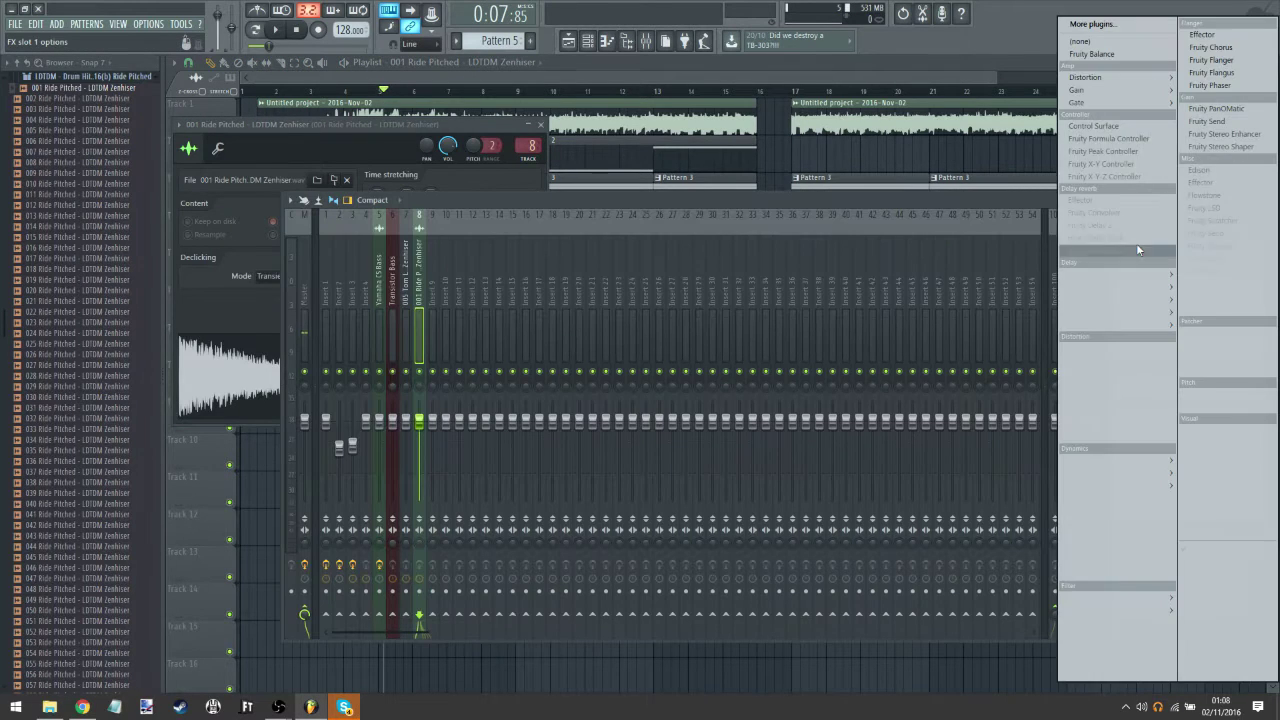
left_click(1120, 248)
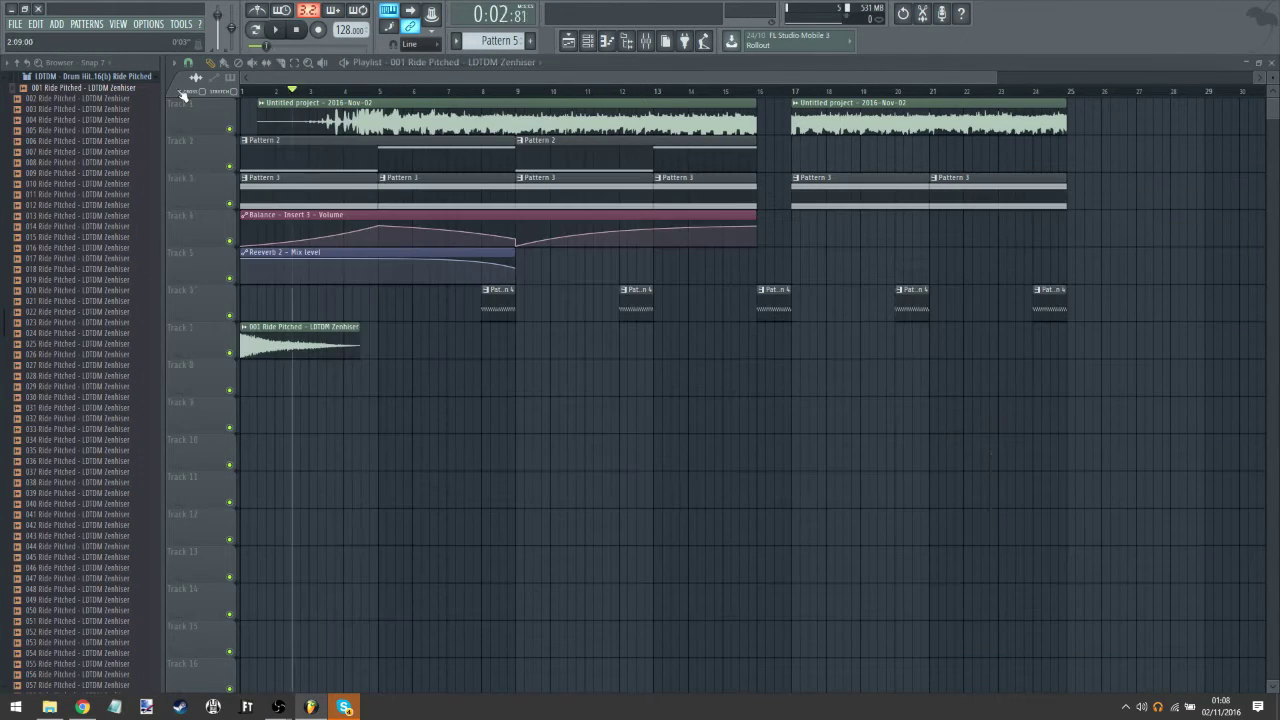
Step: Play the song from the start, lower the ride's mixer level and load Fruity Phaser in its second effect slot
left_click(296, 30)
key("space")
left_click(648, 42)
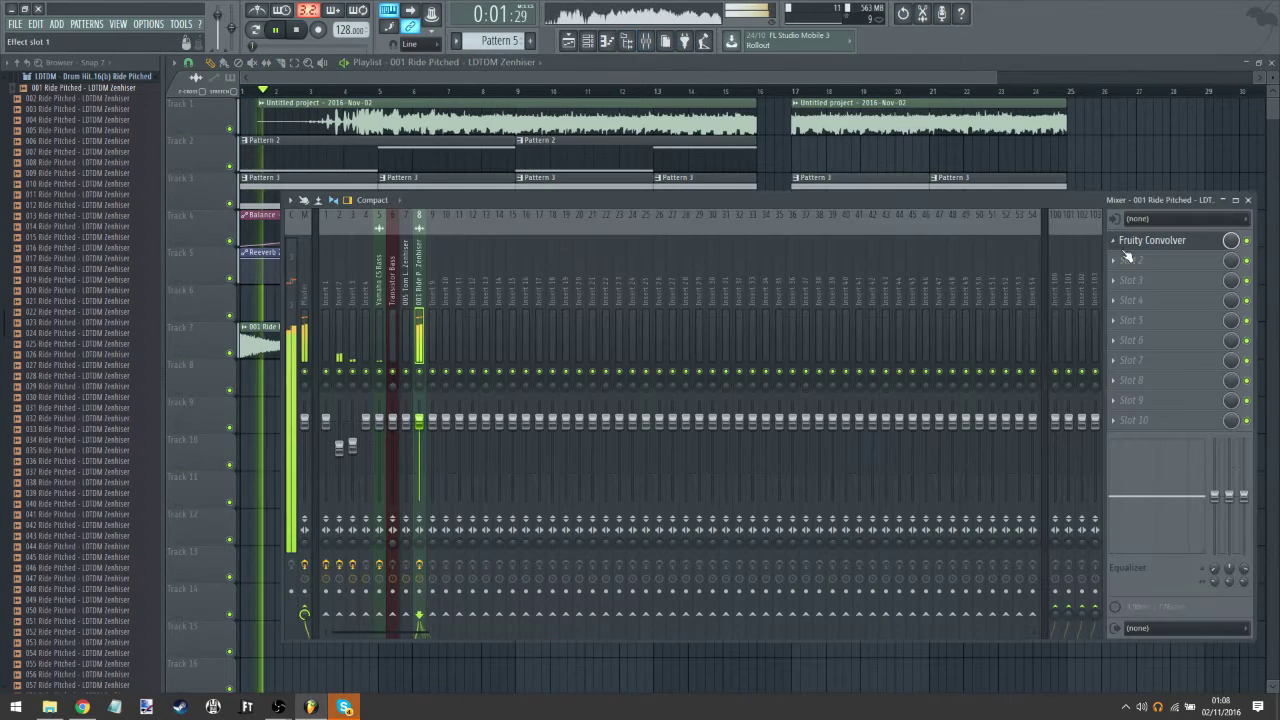
left_click(1127, 250)
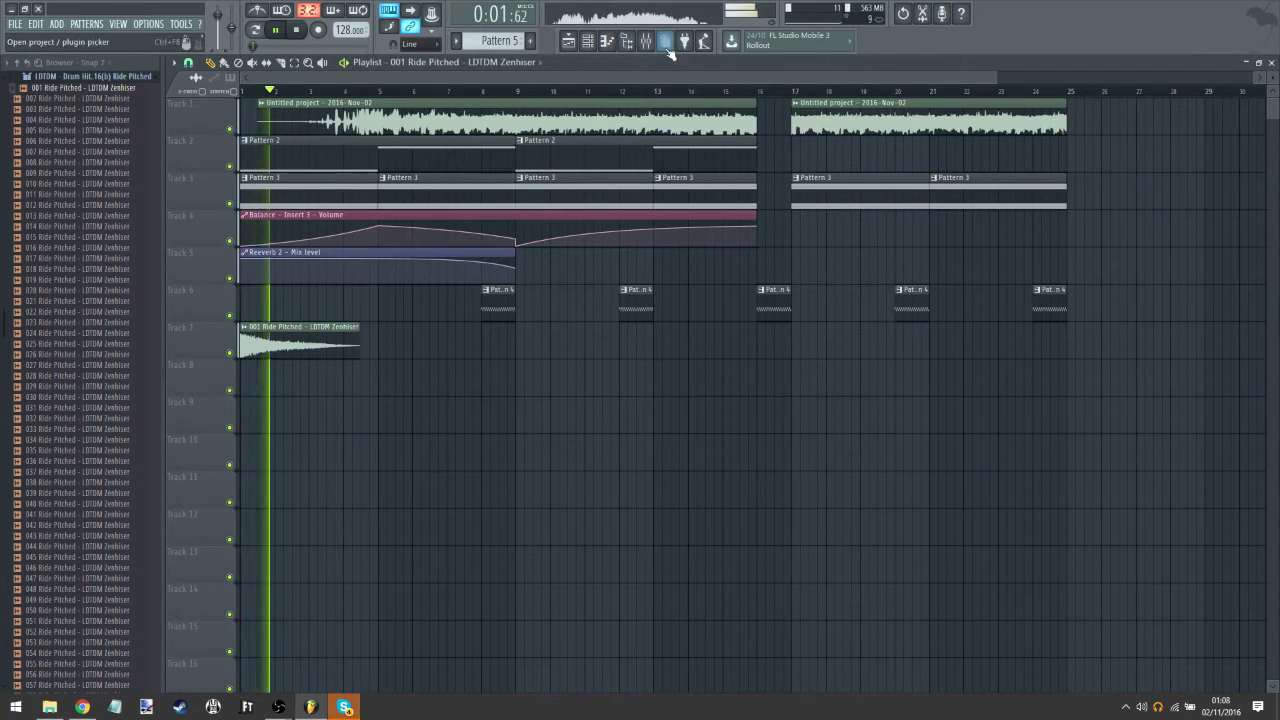
left_click(646, 41)
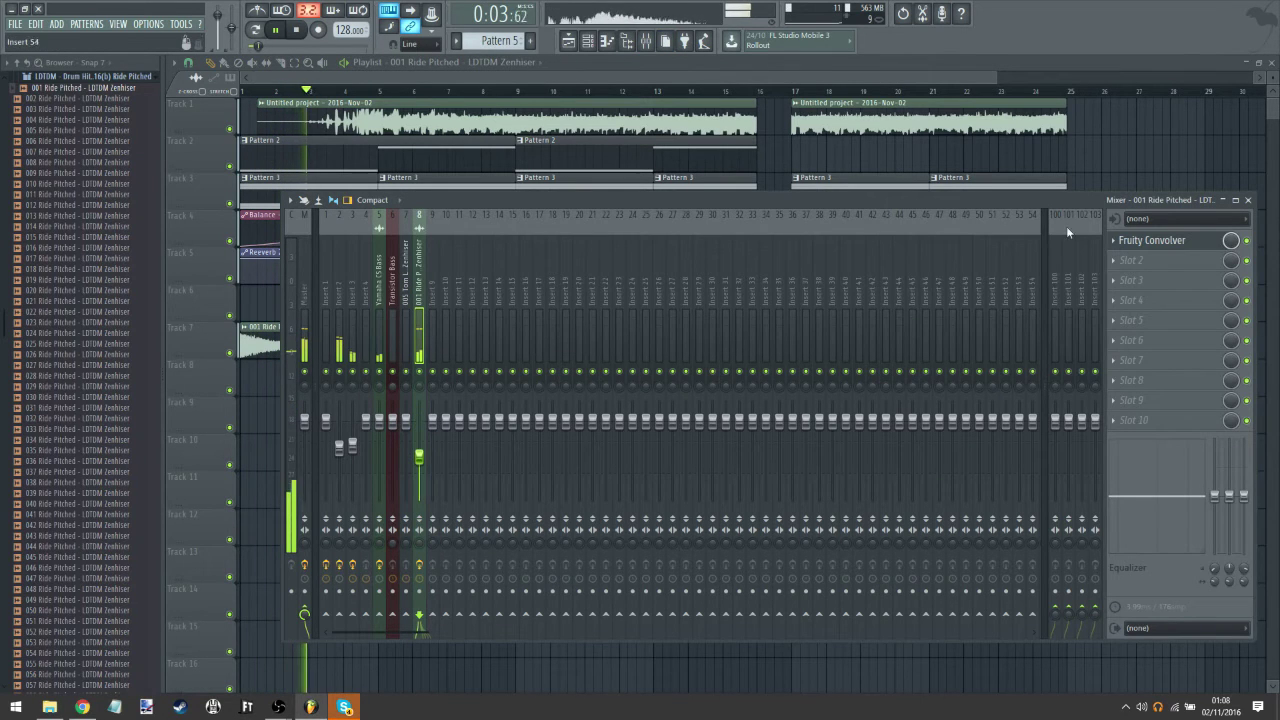
left_click(1125, 262)
left_click(1229, 86)
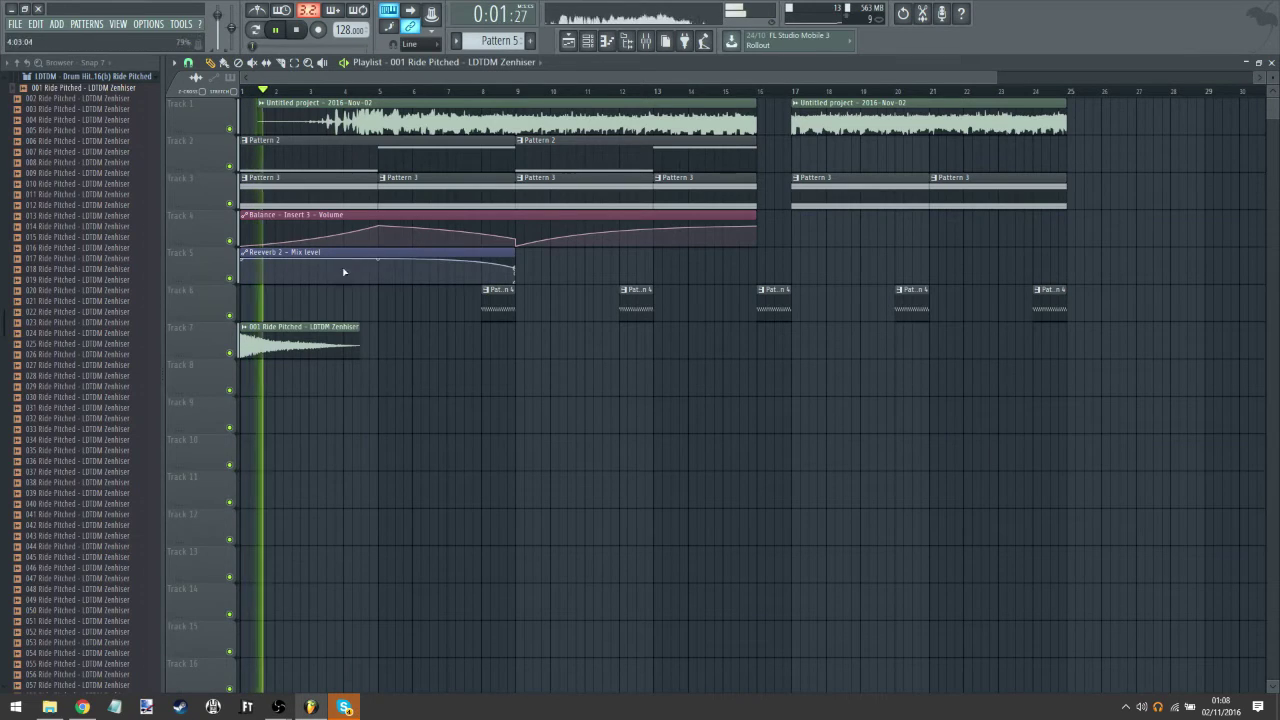
Step: Move the ride clip to bar 9 on track 7, audition it from bar 8, and place a second one at bar 17
left_click_drag(278, 347, 549, 356)
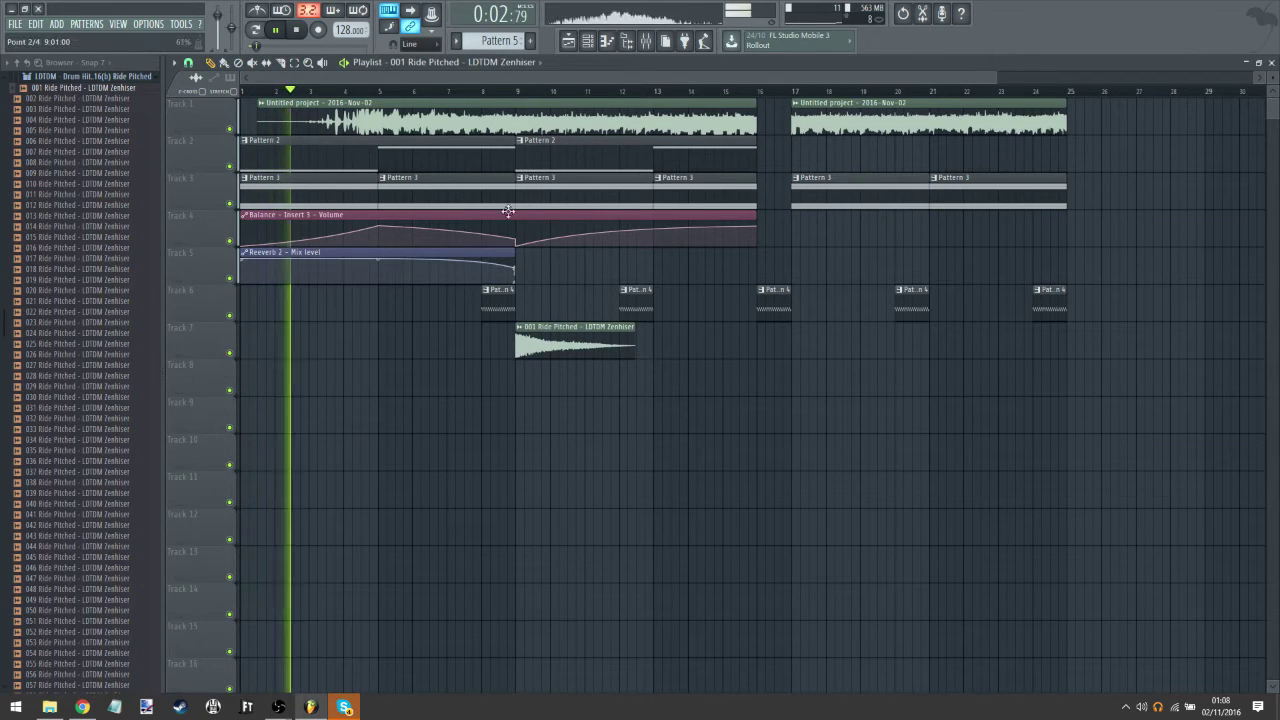
left_click(505, 93)
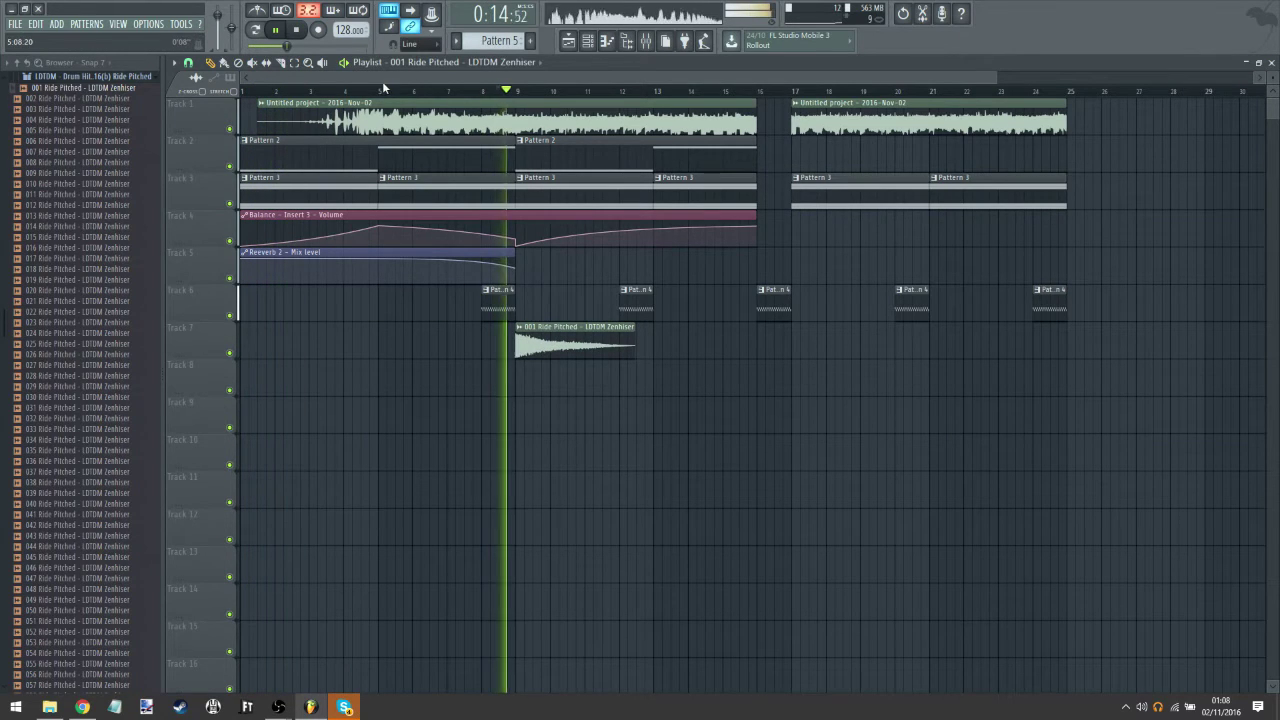
left_click(646, 50)
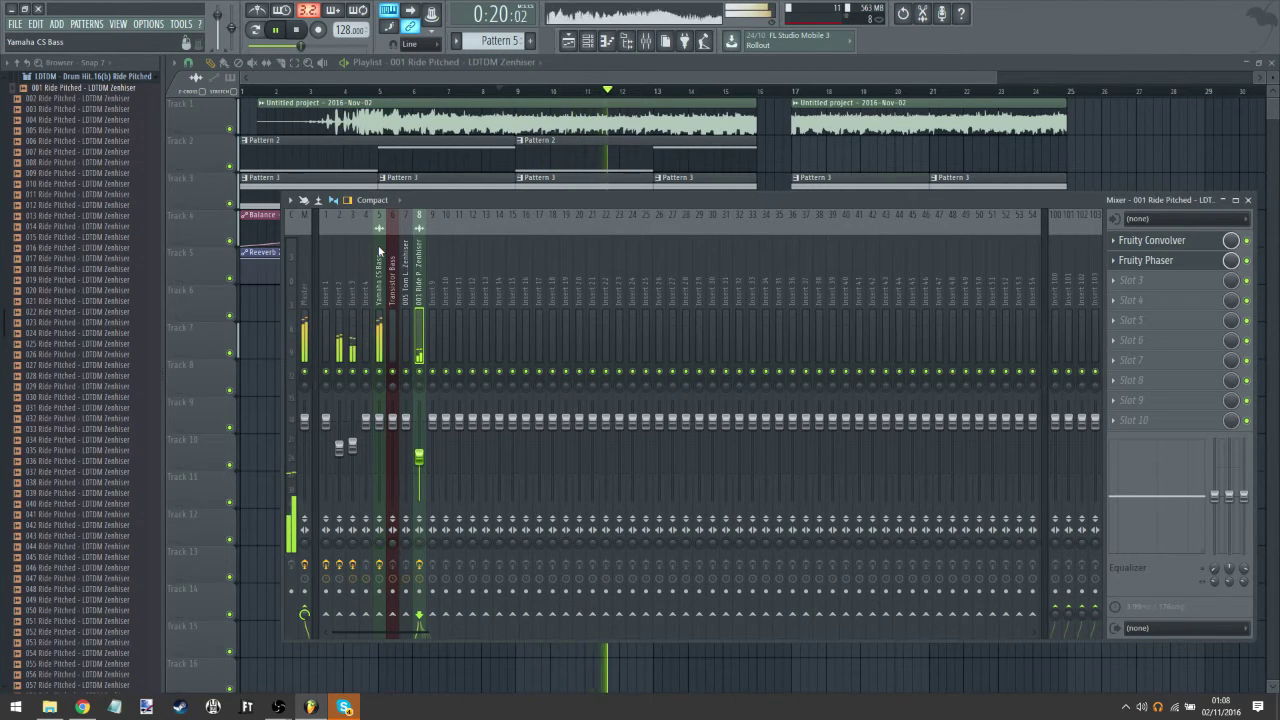
key("alt+Left")
left_click(647, 43)
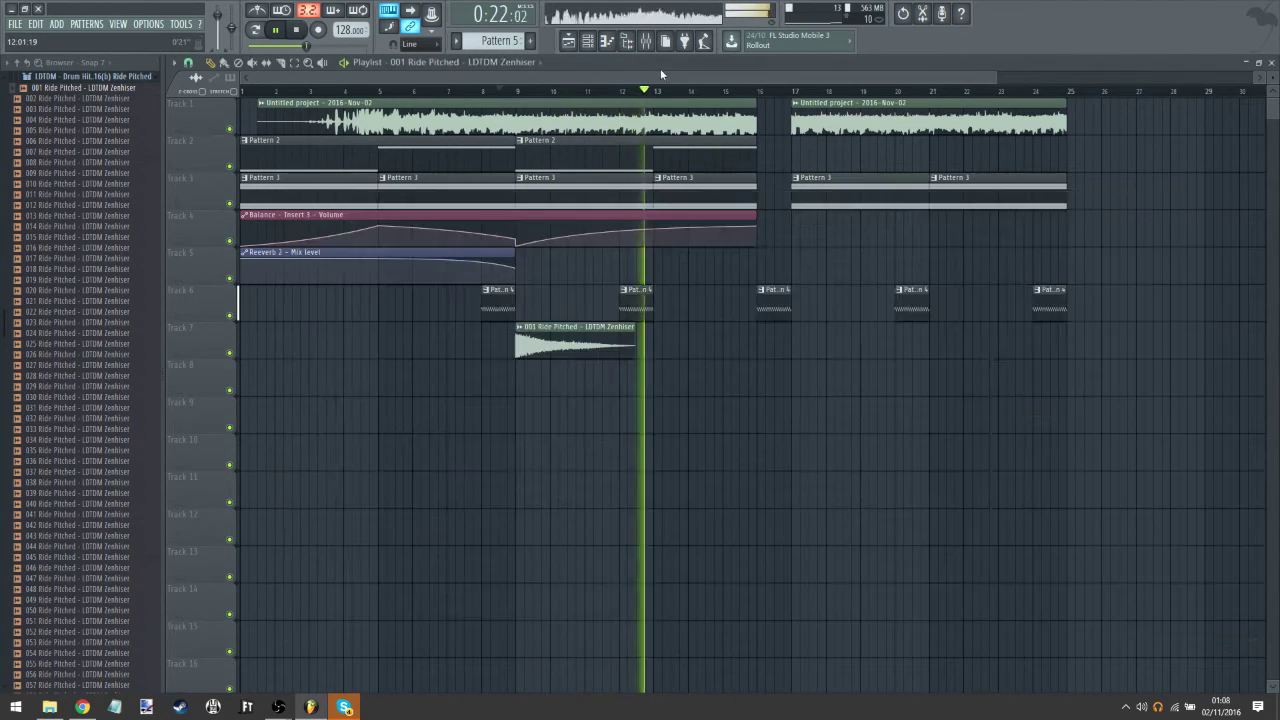
left_click(808, 345)
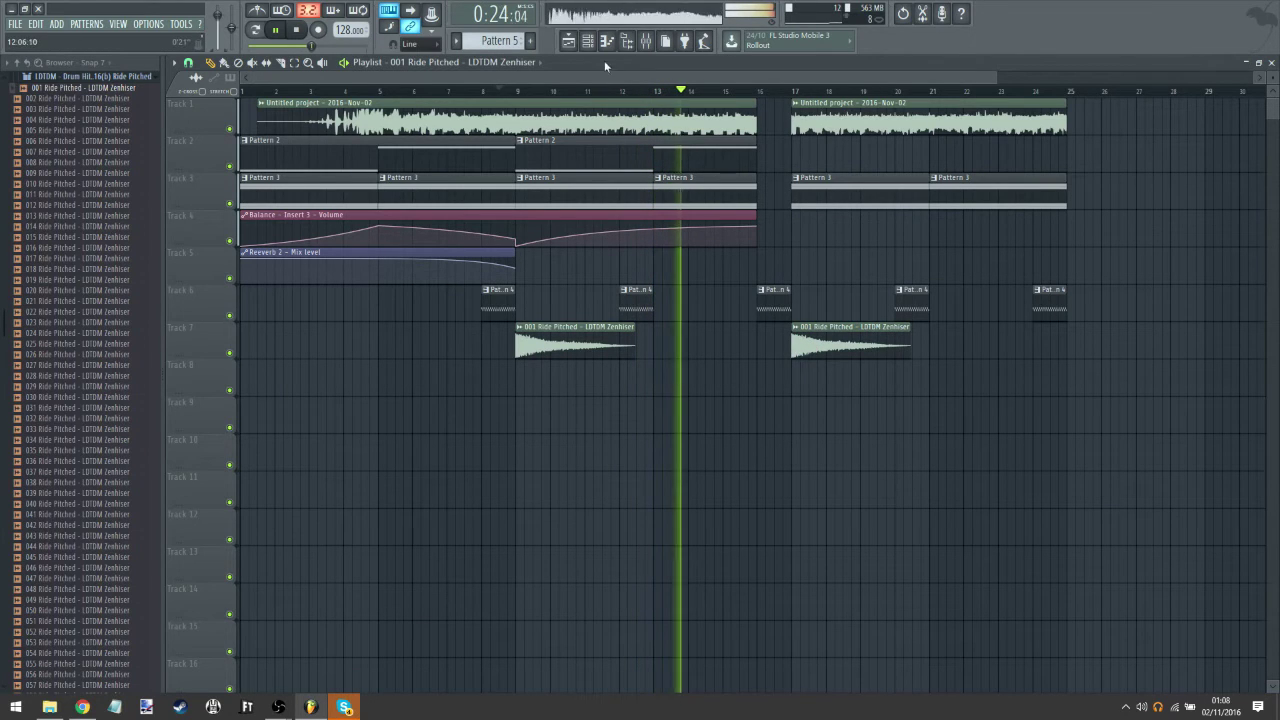
key("space")
Step: Show the unsorted channels, preview 001 Crash in the 17(a) Crash folder and add it as a new channel
left_click(589, 40)
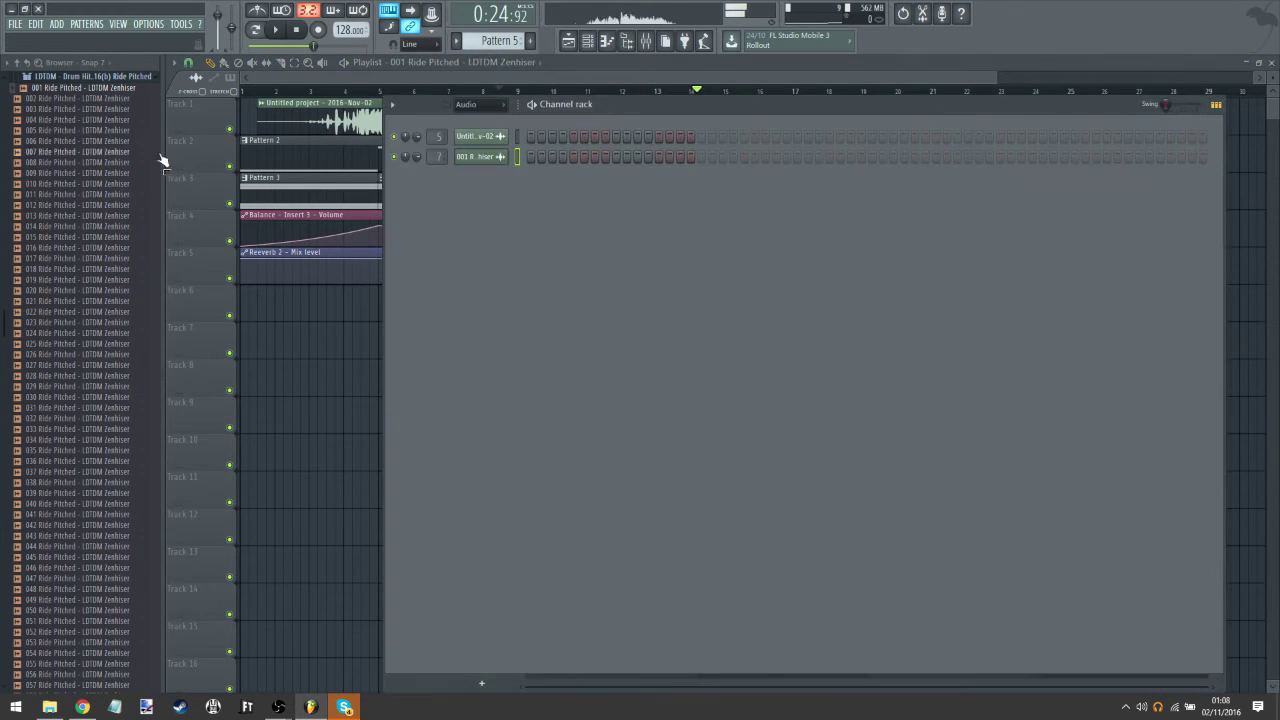
left_click(143, 80)
scroll(479, 107, "down", 2)
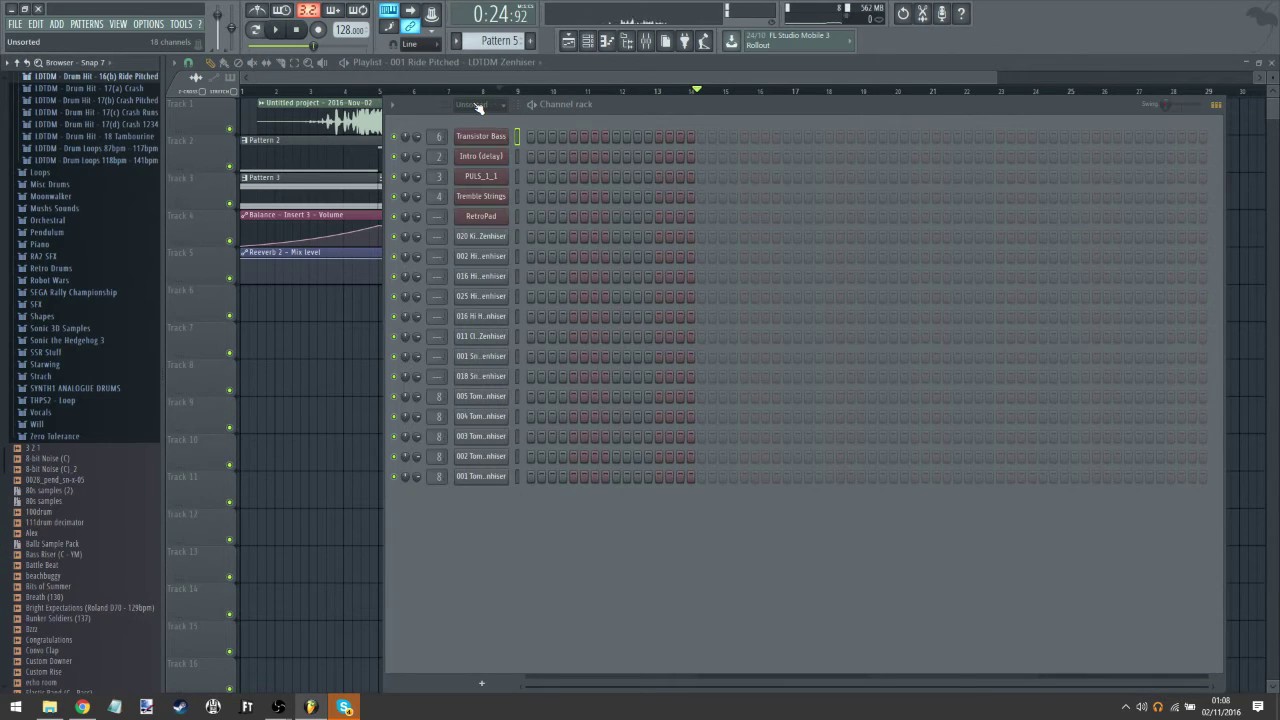
scroll(72, 388, "up", 5)
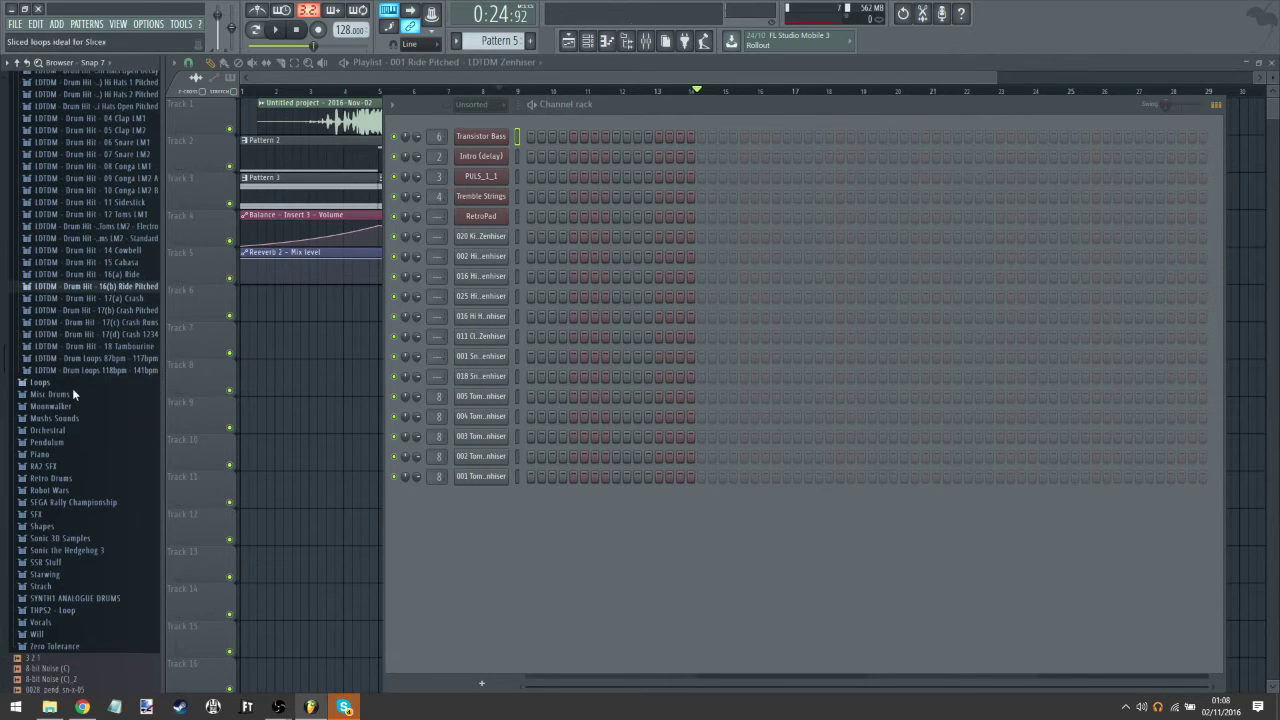
left_click(70, 301)
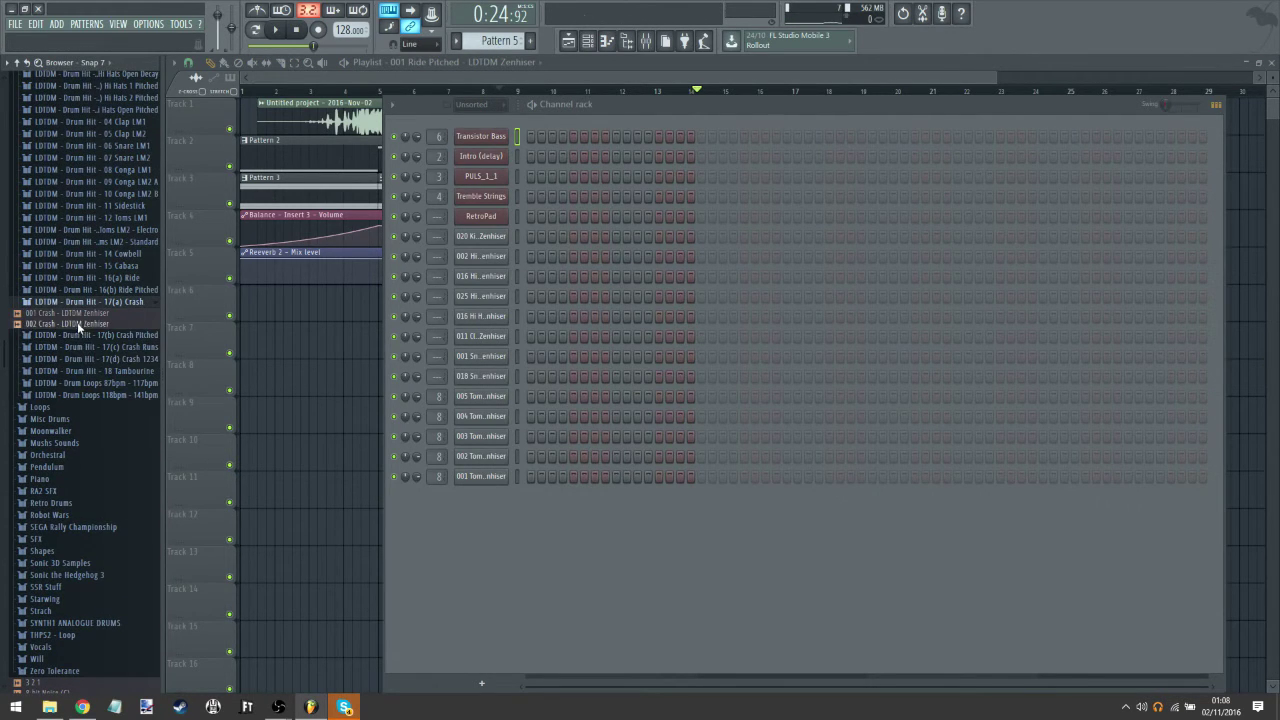
left_click(78, 313)
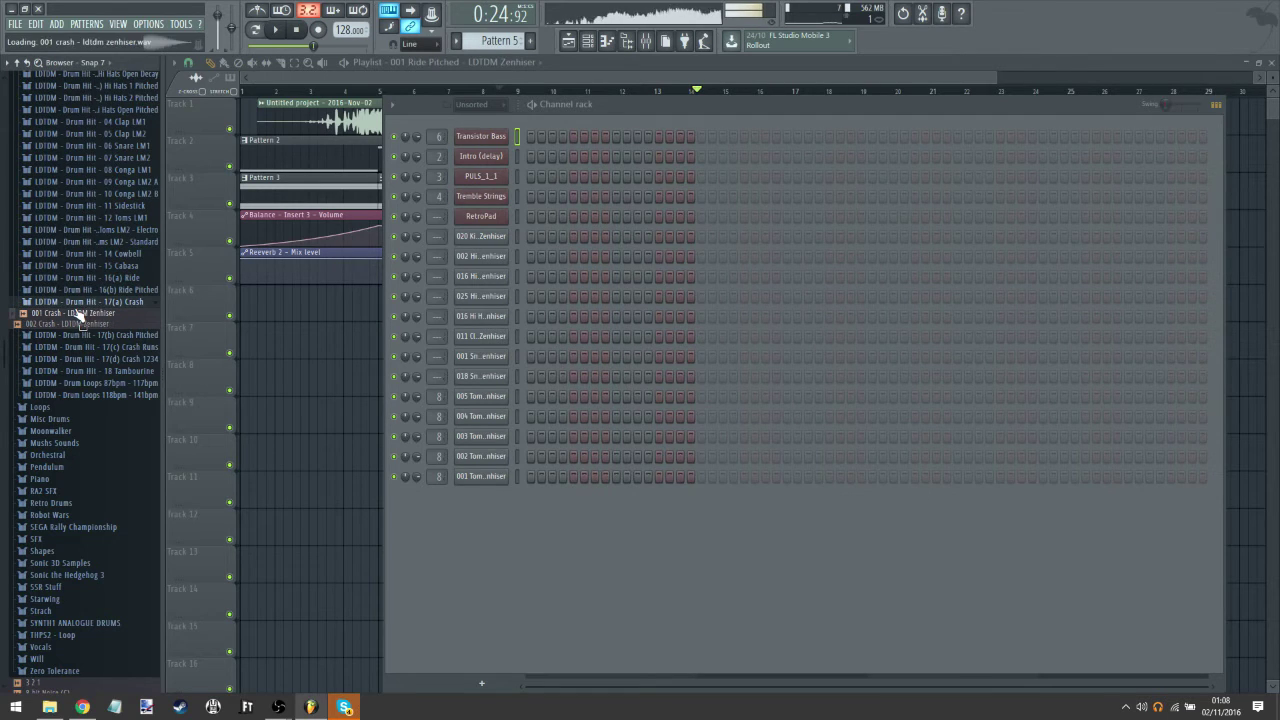
left_click_drag(483, 530, 485, 532)
Step: Replace the sample of the ride clips on track 7 with 001 Crash Pitched from the 17(b) Crash Pitched folder and audition it before bar 9
left_click(106, 317)
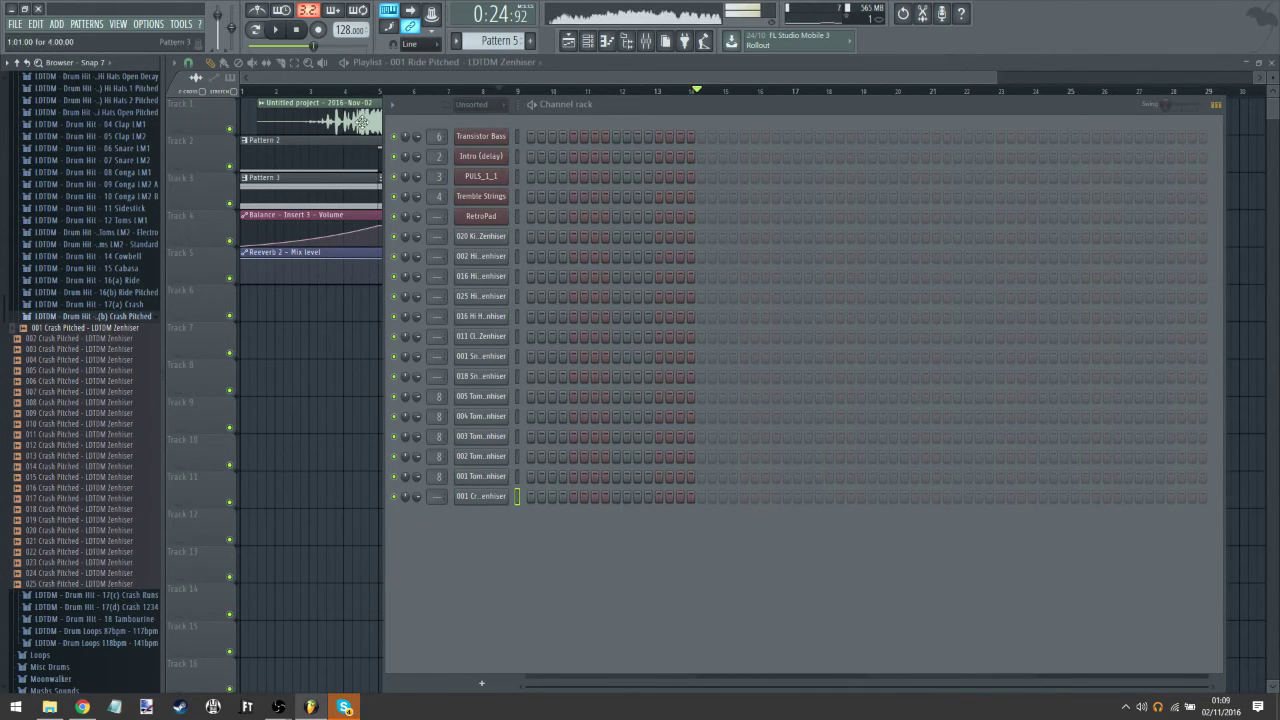
key("F6")
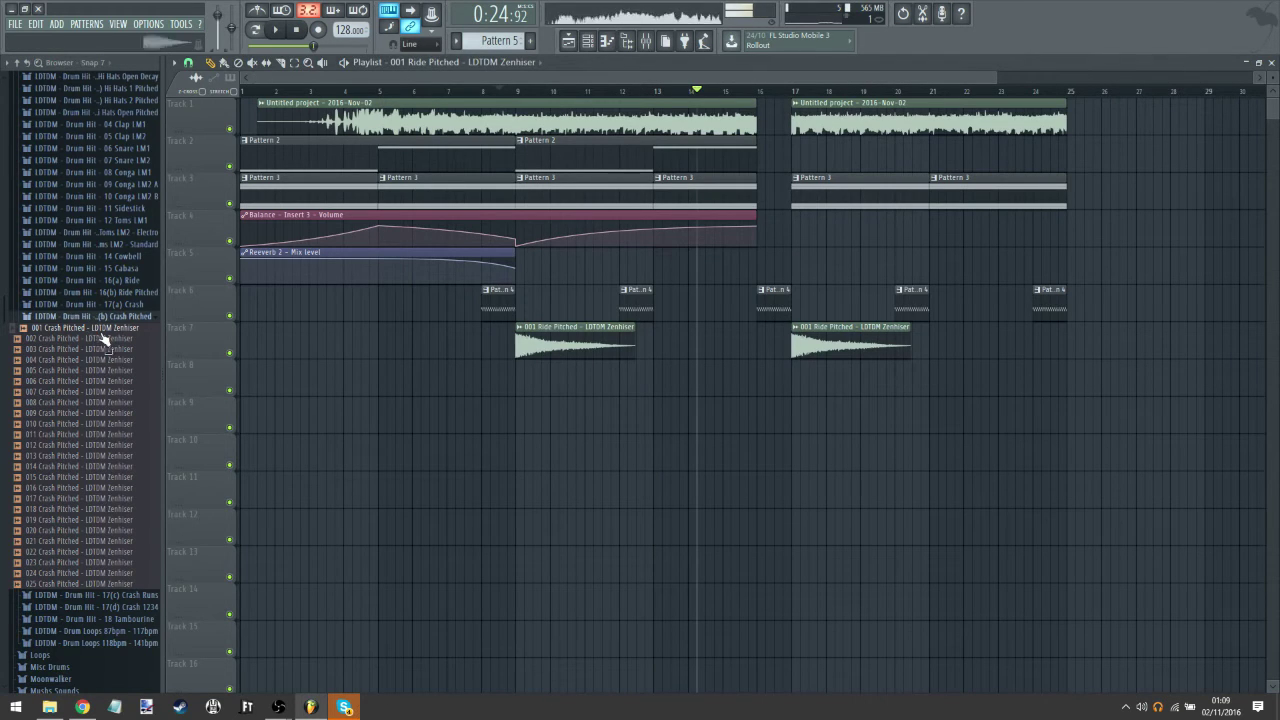
left_click_drag(101, 336, 550, 375)
key("space")
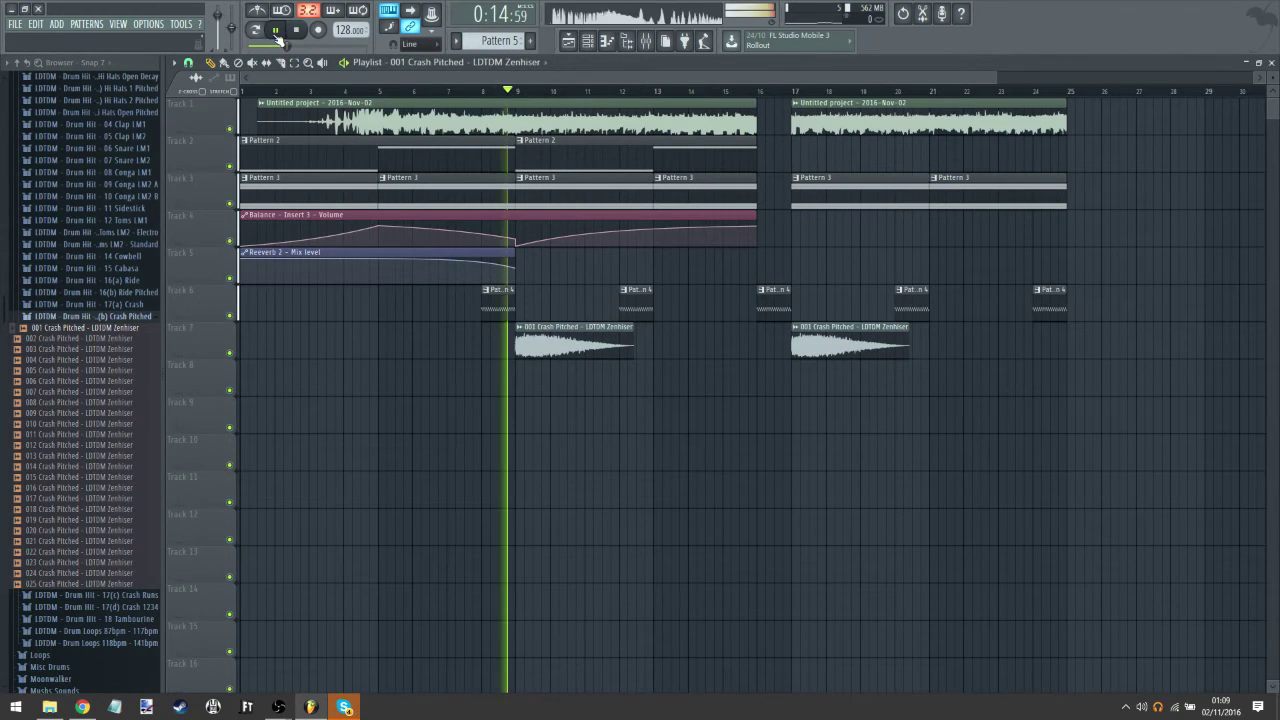
left_click(129, 317)
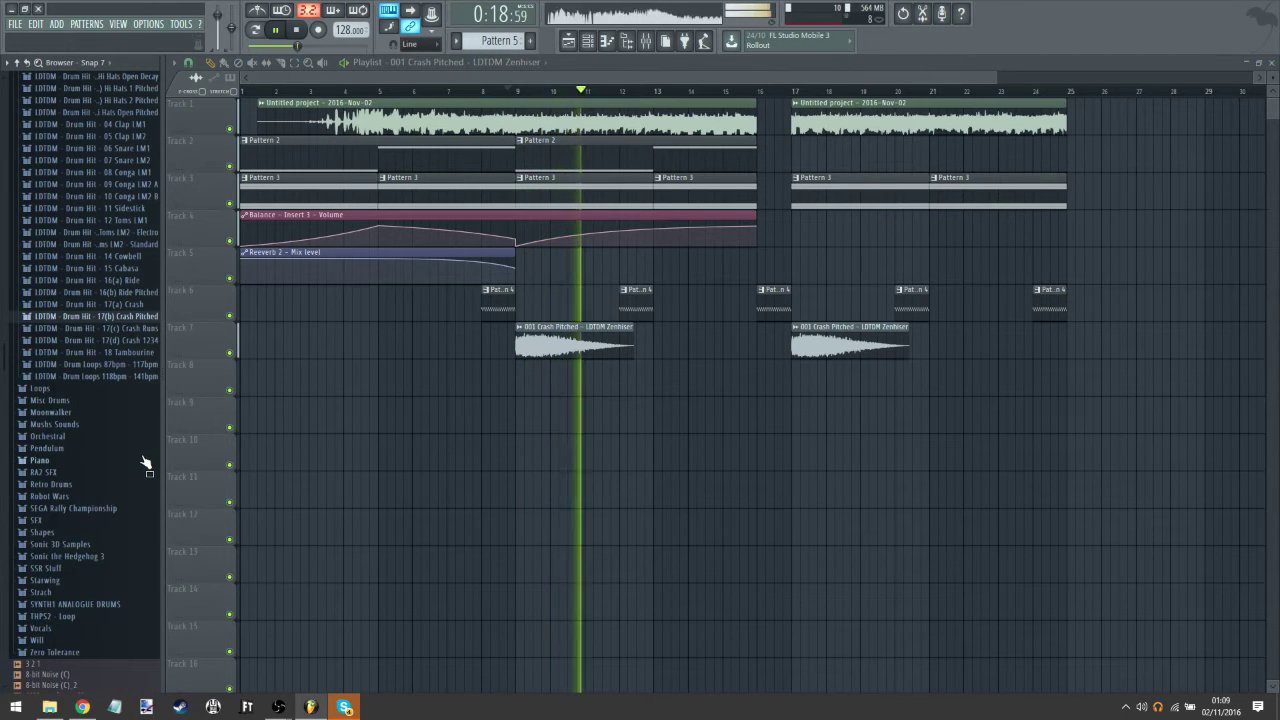
Step: Show the unsorted channels of Pattern 4 in the channel rack and pause the song playback
left_click(588, 41)
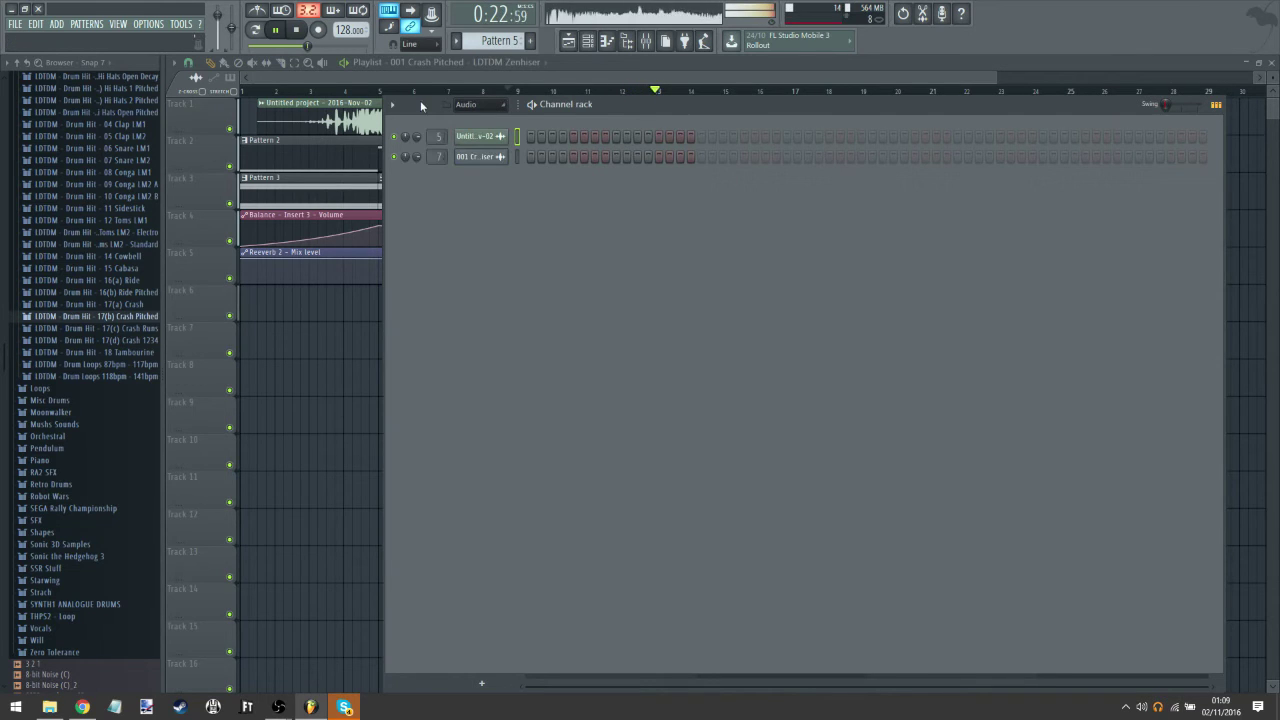
scroll(480, 42, "down", 1)
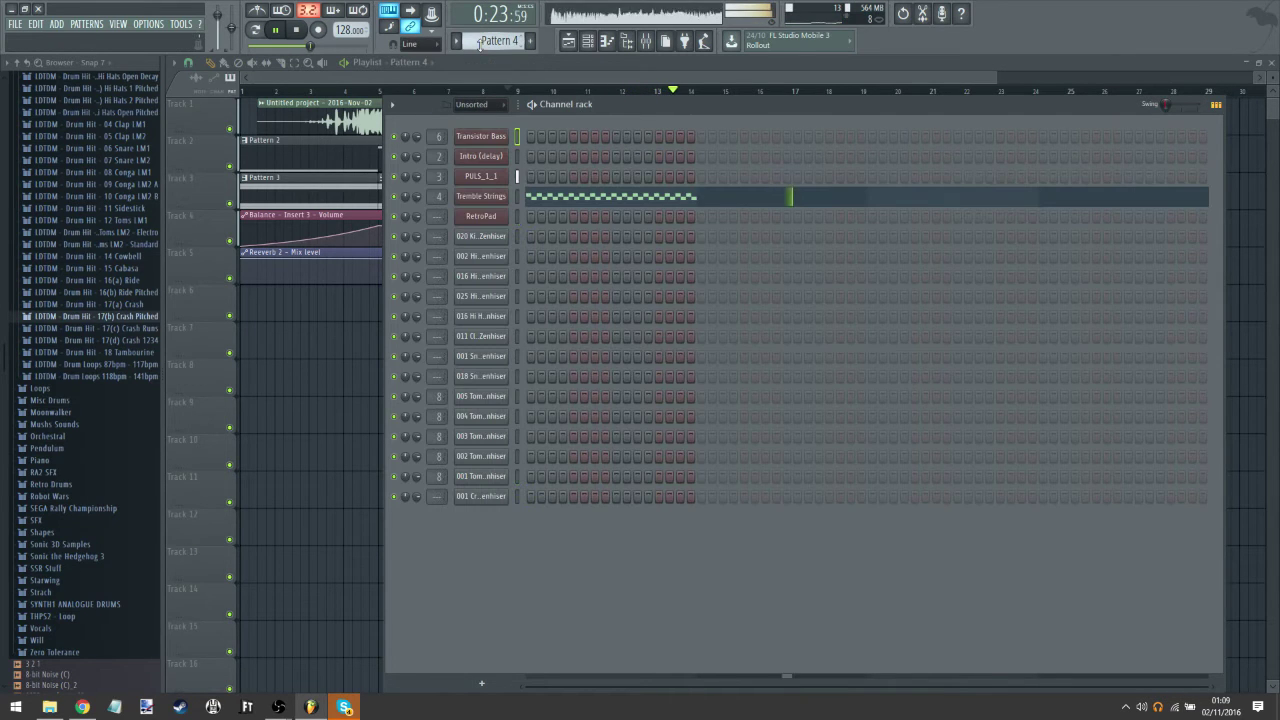
left_click(279, 30)
Step: Preview the samples from 004 Tambourine to 023 Tambourine in the 18 Tambourine folder, then collapse the folder
left_click(105, 352)
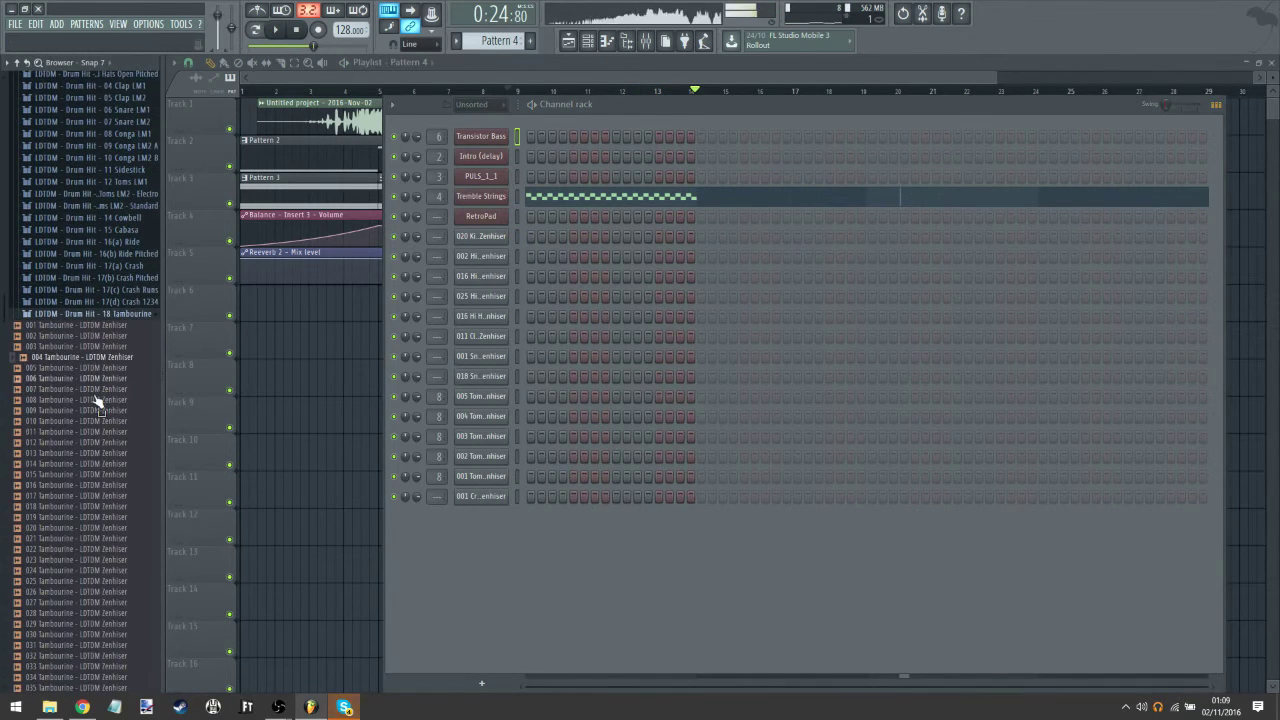
key("Down")
key("Down")
key("Down")
key("Down")
key("Down")
key("Down")
key("Down")
key("Down")
key("Down")
key("Down")
key("Down")
key("Down")
key("Down")
key("Down")
key("Down")
key("Down")
key("Down")
key("Down")
key("Down")
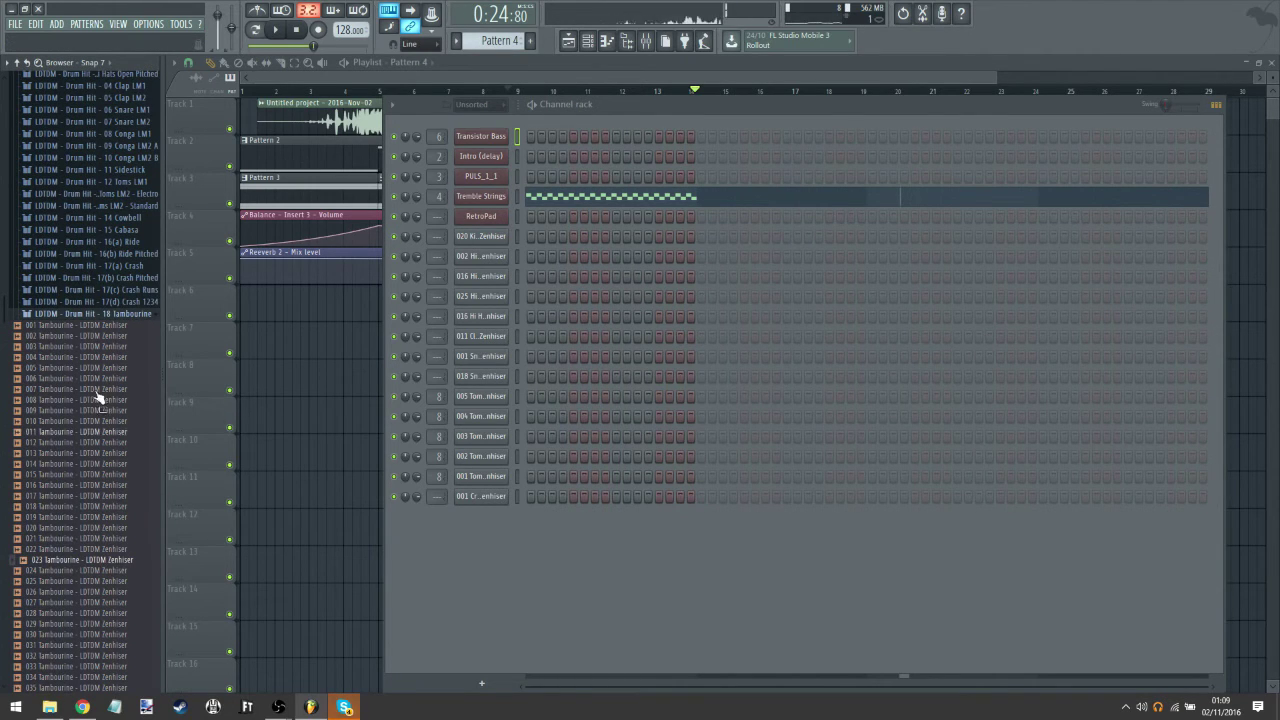
left_click(129, 316)
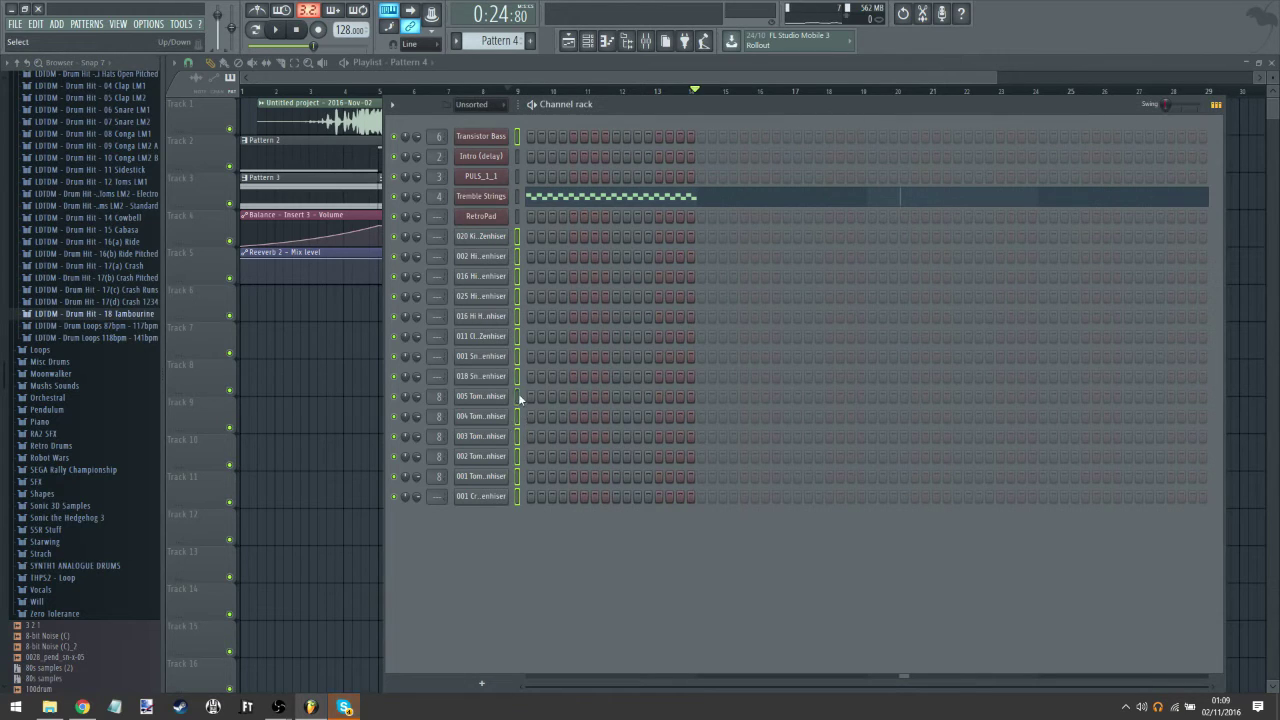
left_click(650, 46)
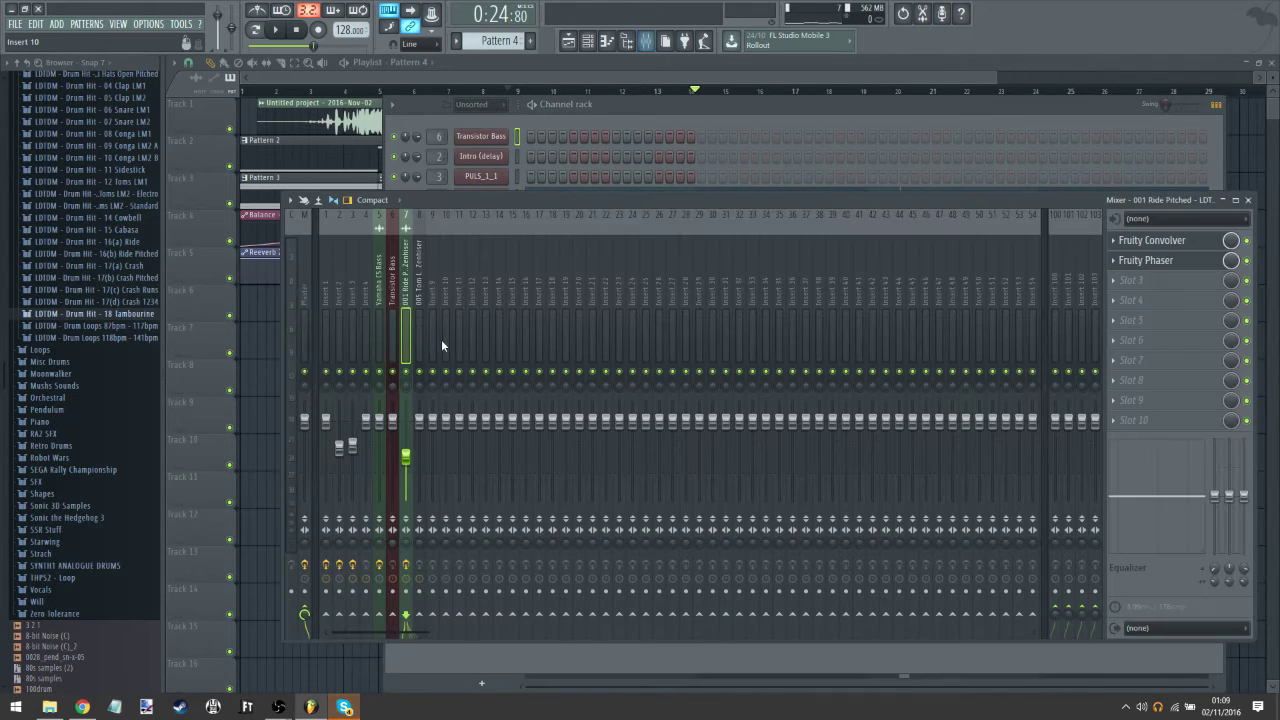
left_click(433, 288)
right_click(433, 335)
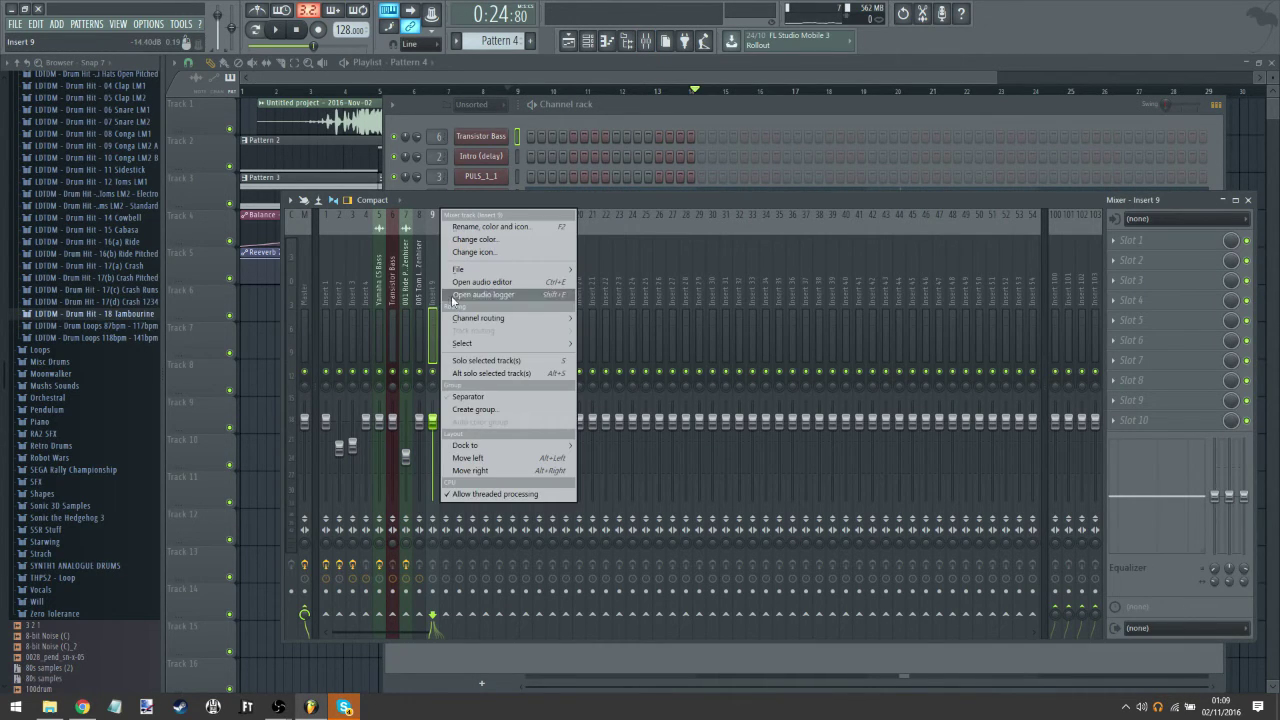
mouse_move(507, 318)
left_click(430, 193)
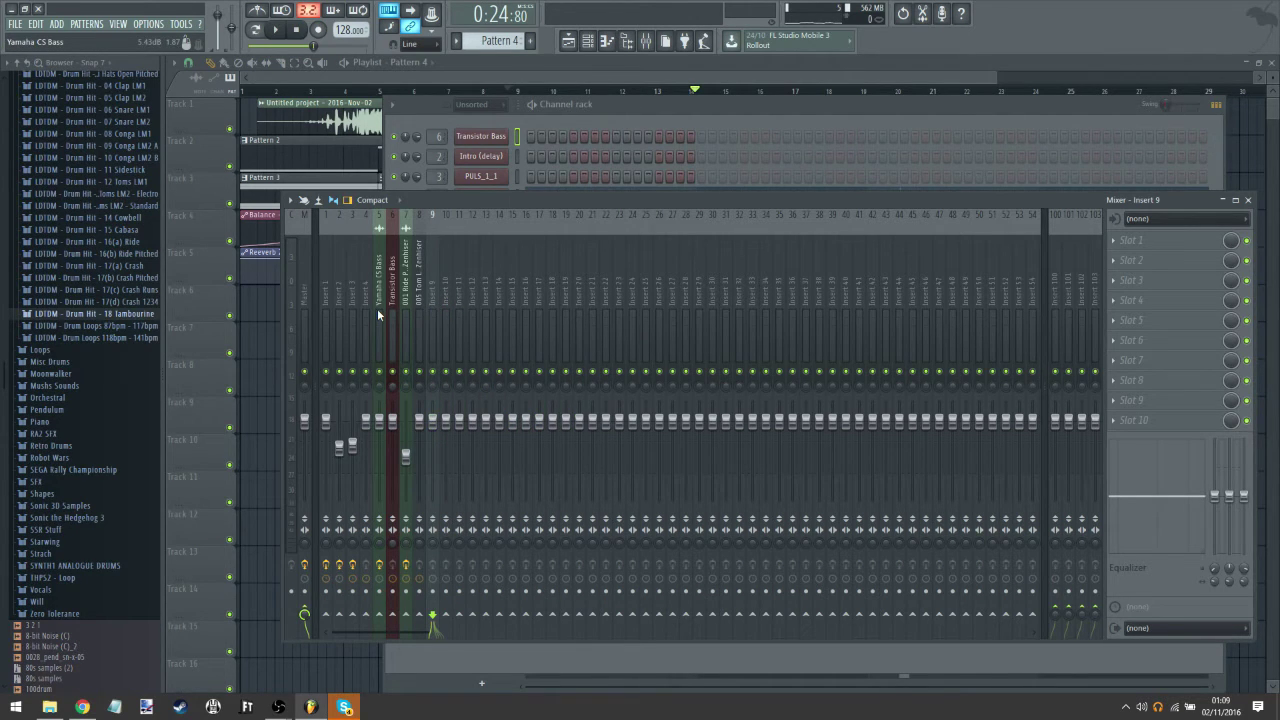
Step: Route the kick, hi-hat, clap, snare and crash channels, without the toms, to individual mixer tracks starting at Insert 9
left_click(672, 99)
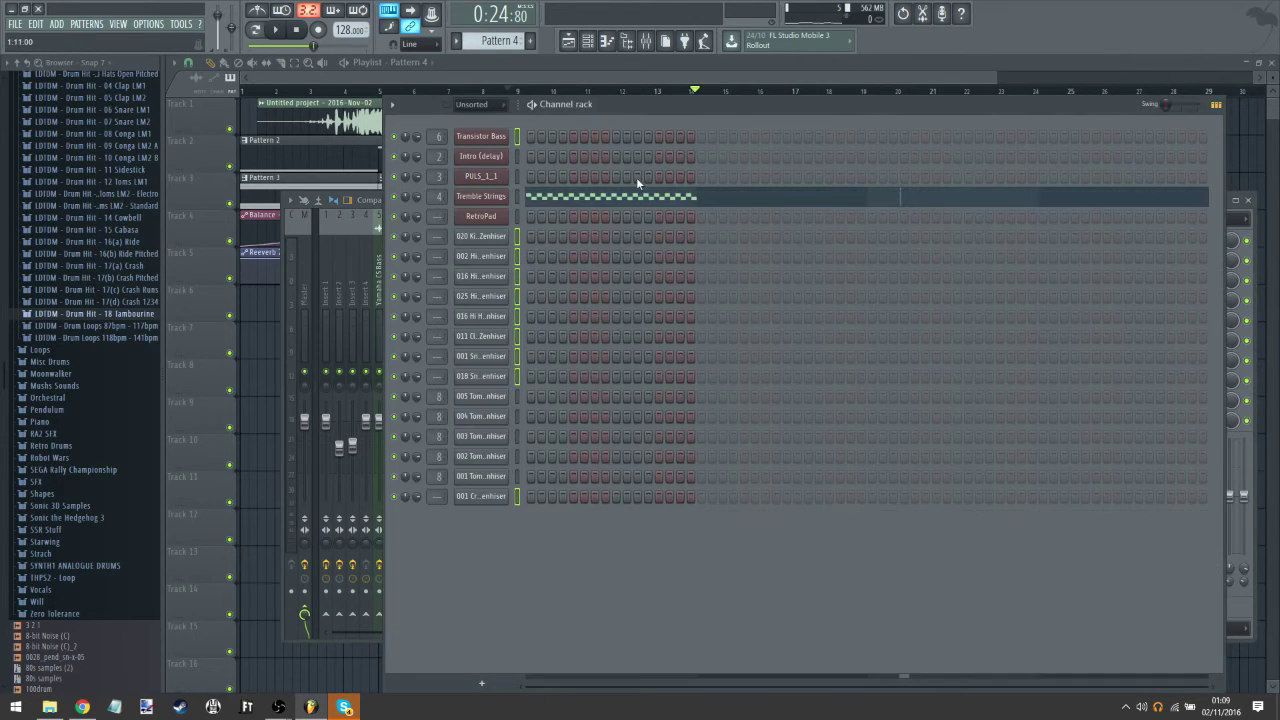
double_click(519, 142)
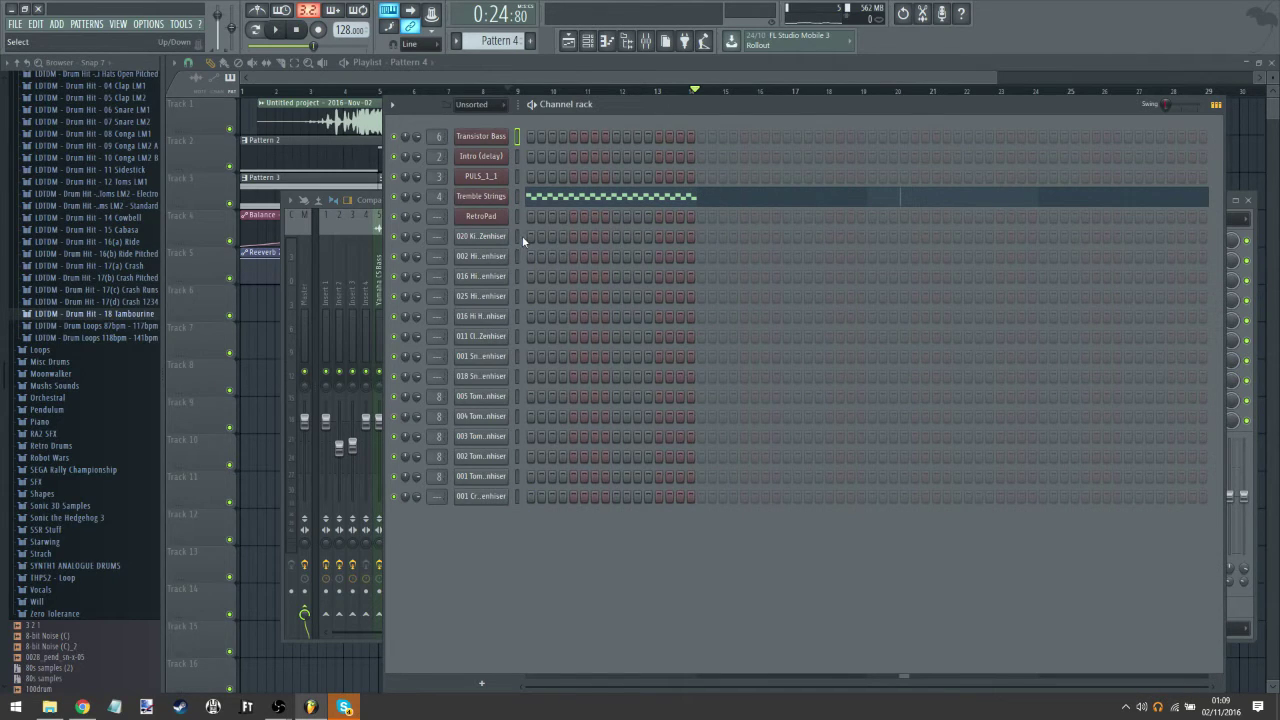
left_click_drag(517, 497, 531, 291)
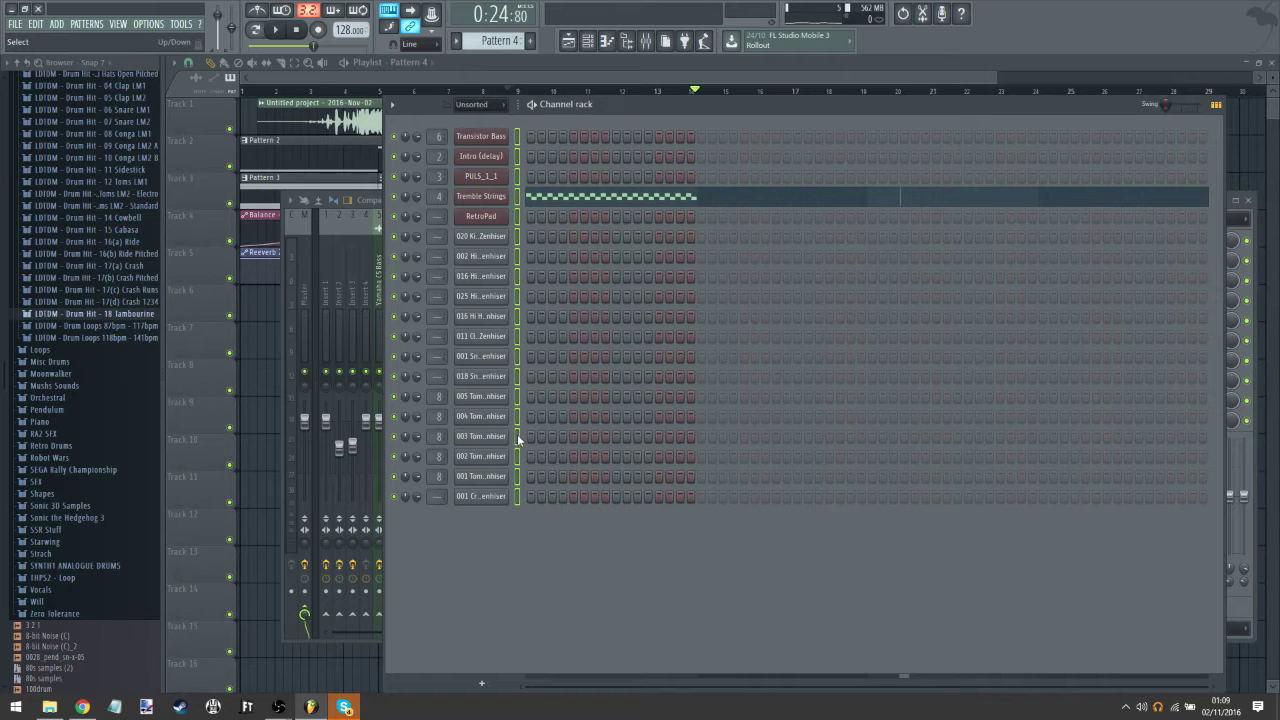
left_click_drag(518, 246, 524, 516)
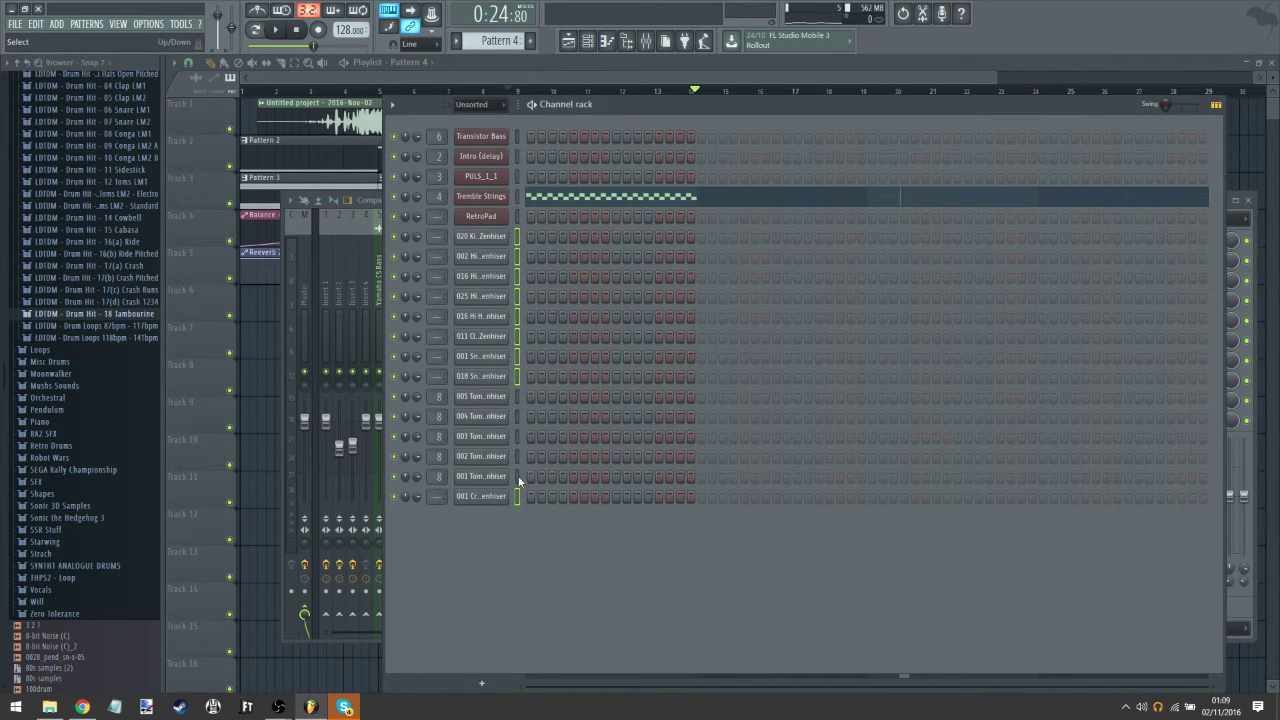
left_click(375, 201)
left_click(444, 237)
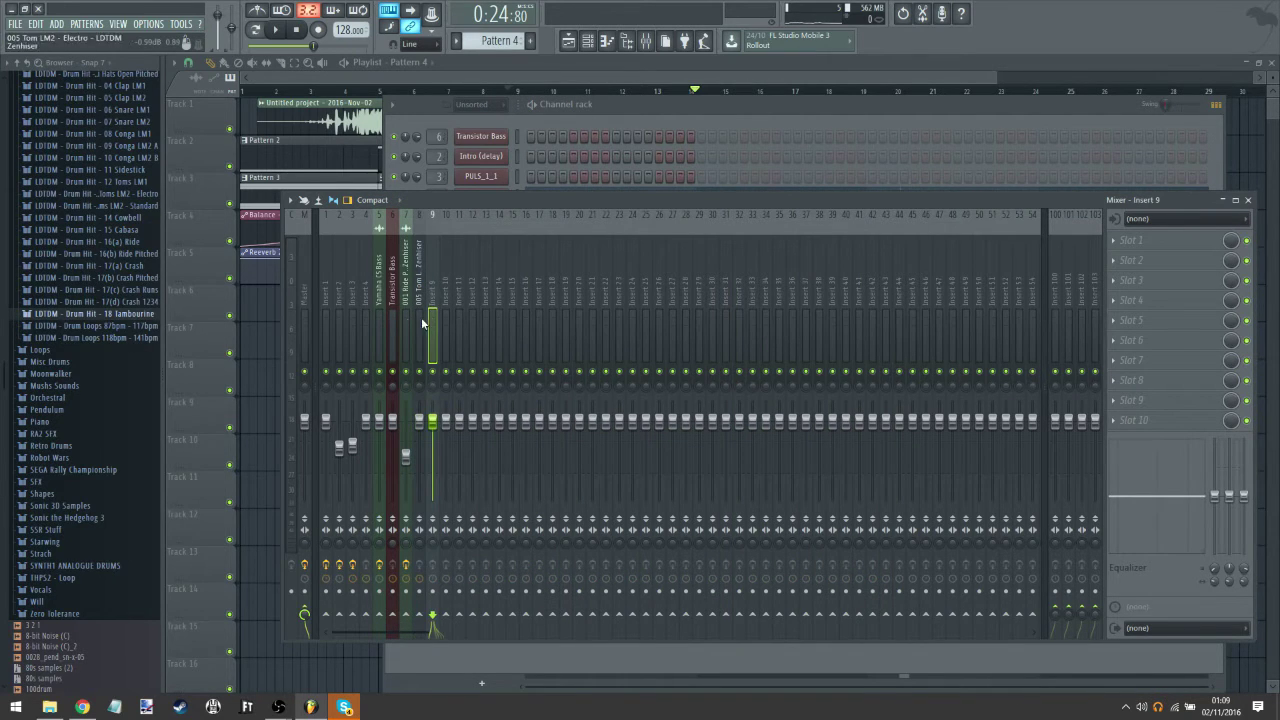
key("ctrl+l")
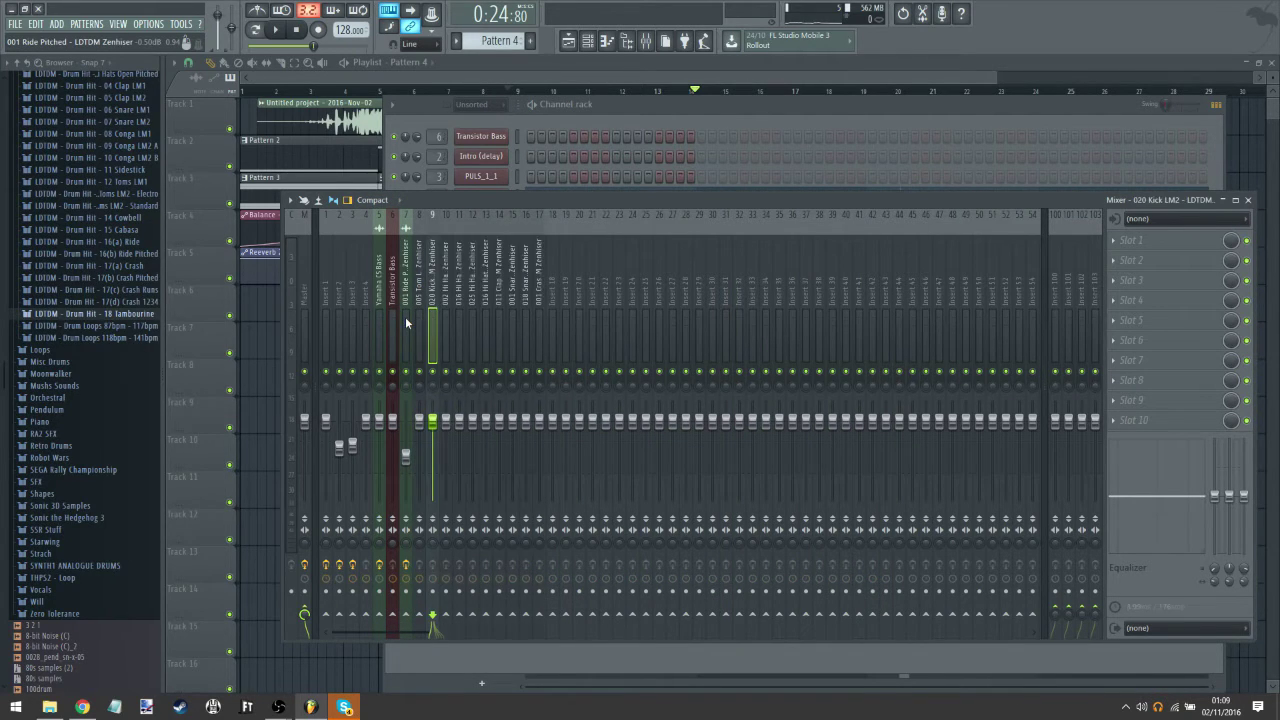
Step: Switch to Pattern 5 and program the 020 Kick on every fourth step across 32 steps
left_click(278, 31)
left_click(647, 105)
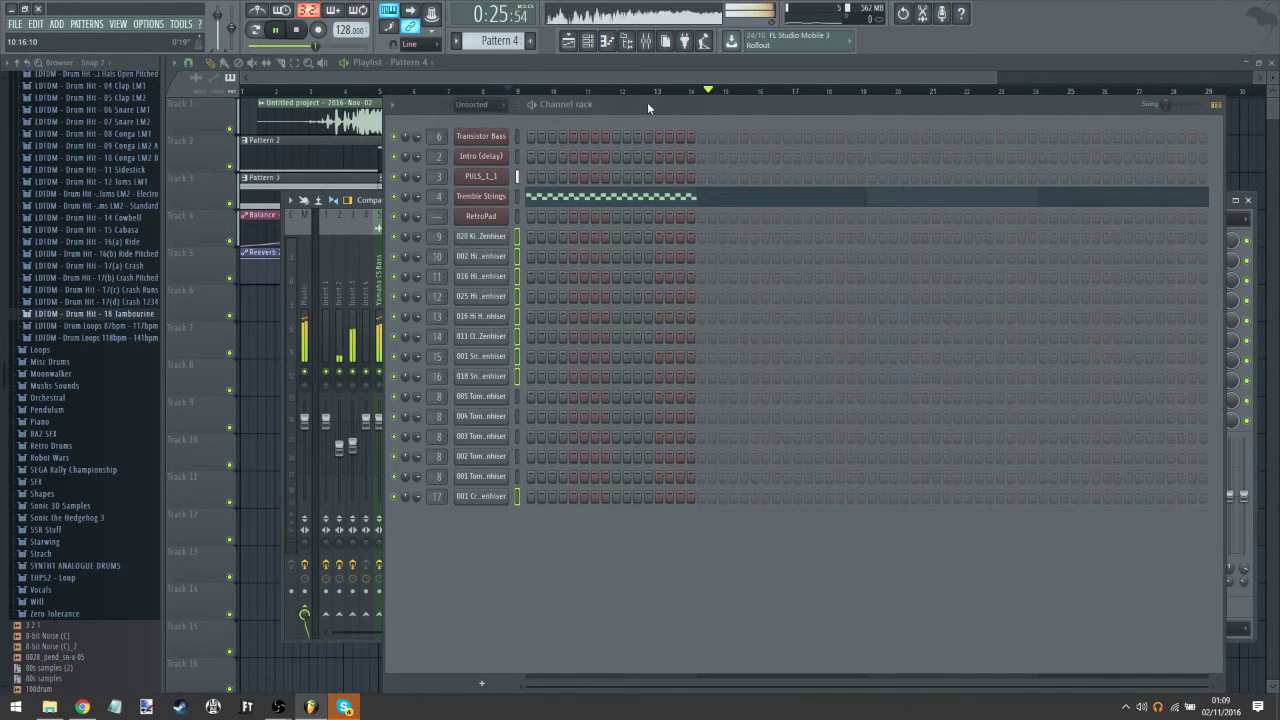
left_click(530, 41)
left_click(558, 59)
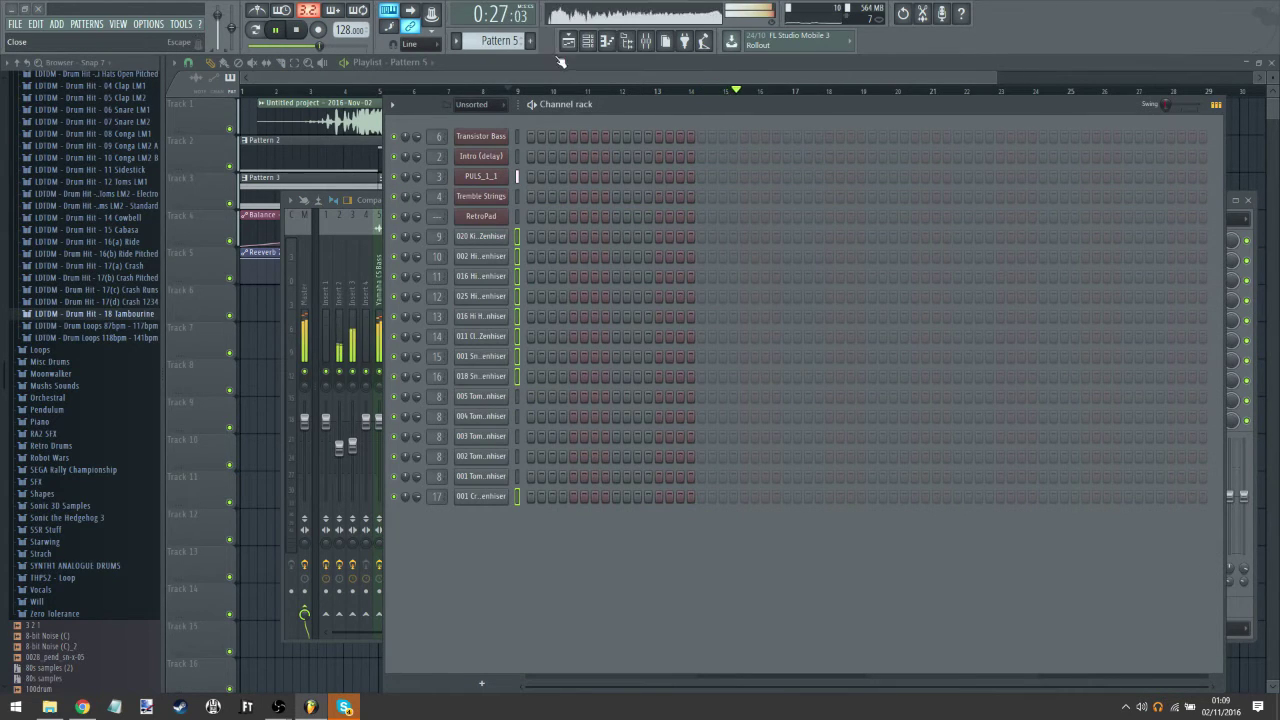
left_click(280, 35)
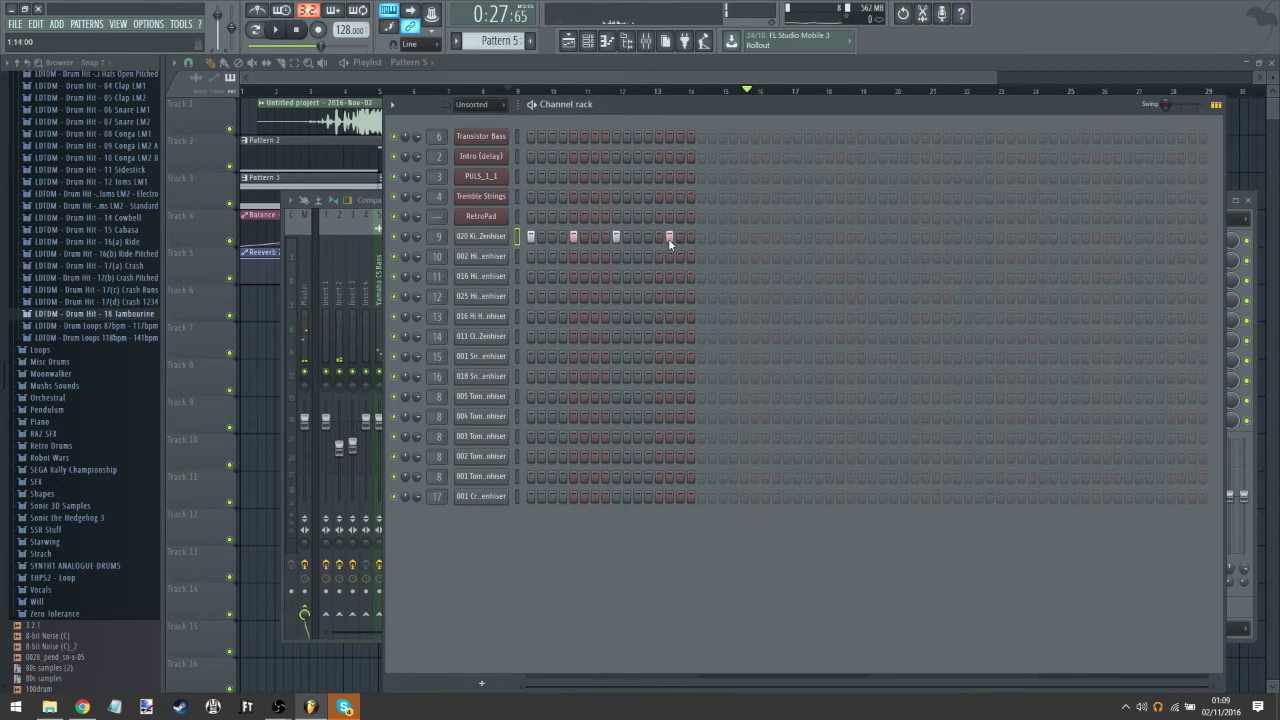
left_click(701, 236)
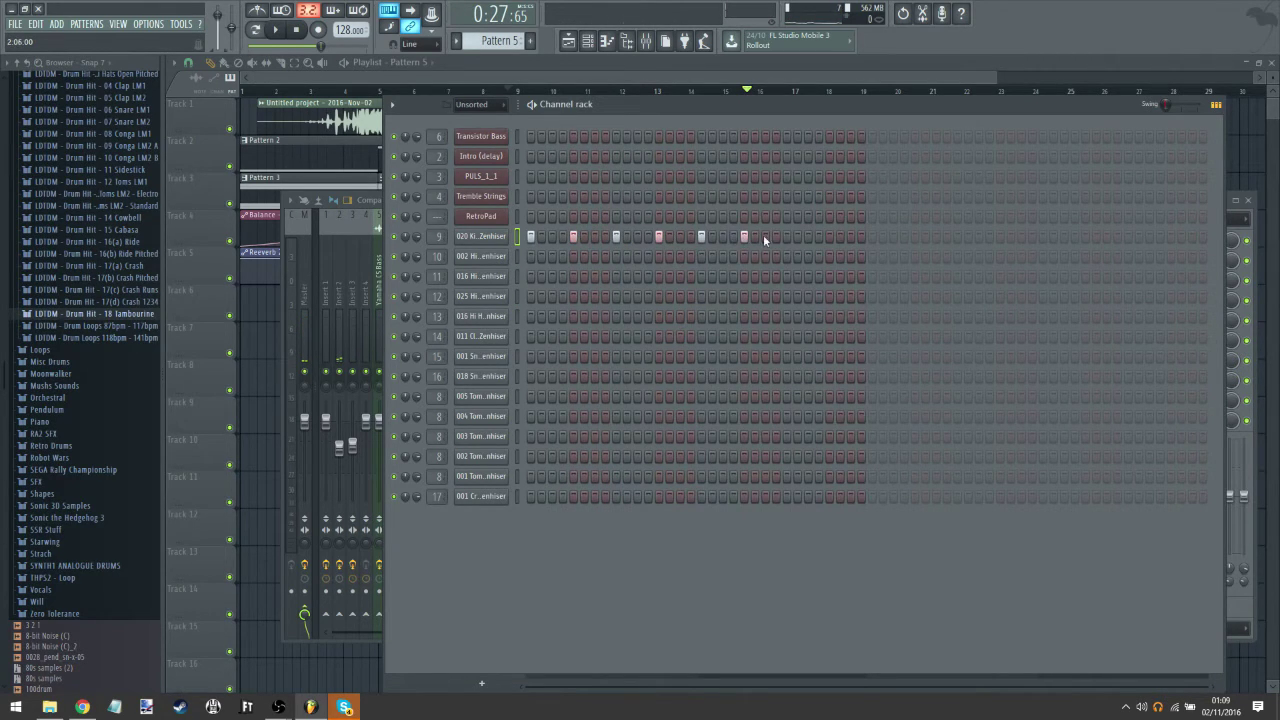
Step: Place four consecutive Pattern 5 clips on Track 8 from bar 17 to bar 25, and select that range for looped playback
left_click(656, 92)
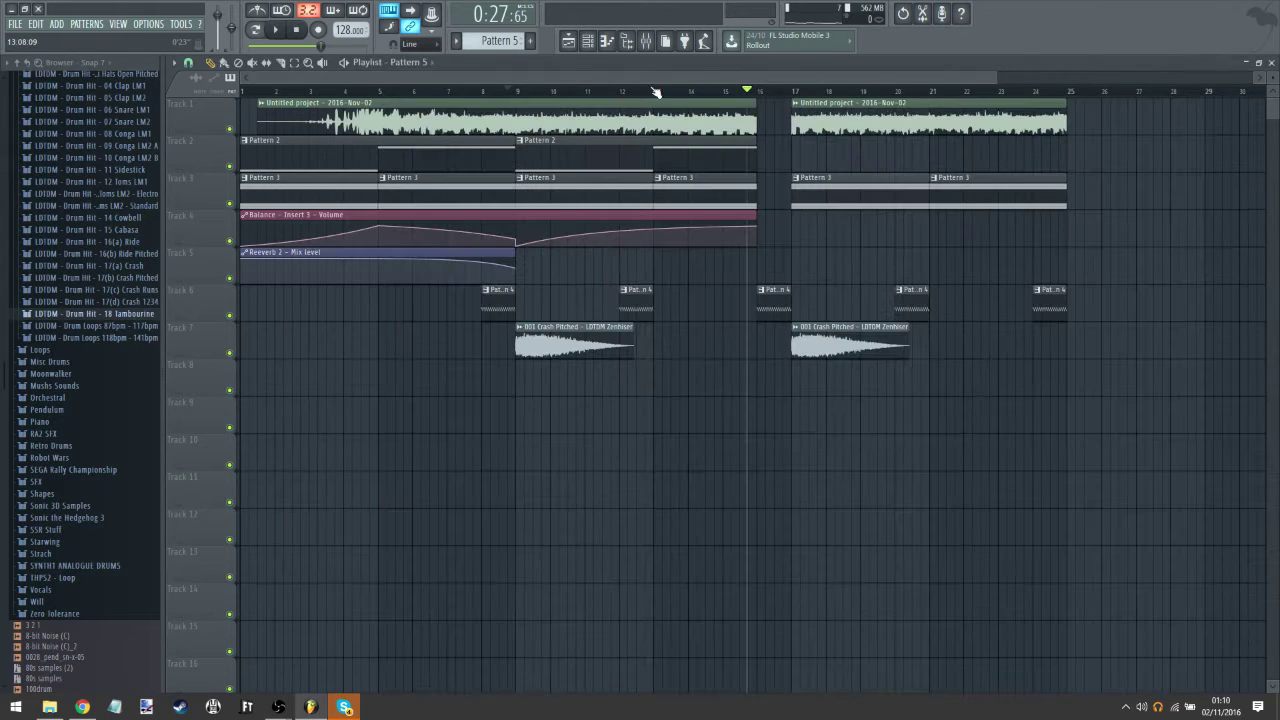
left_click(275, 29)
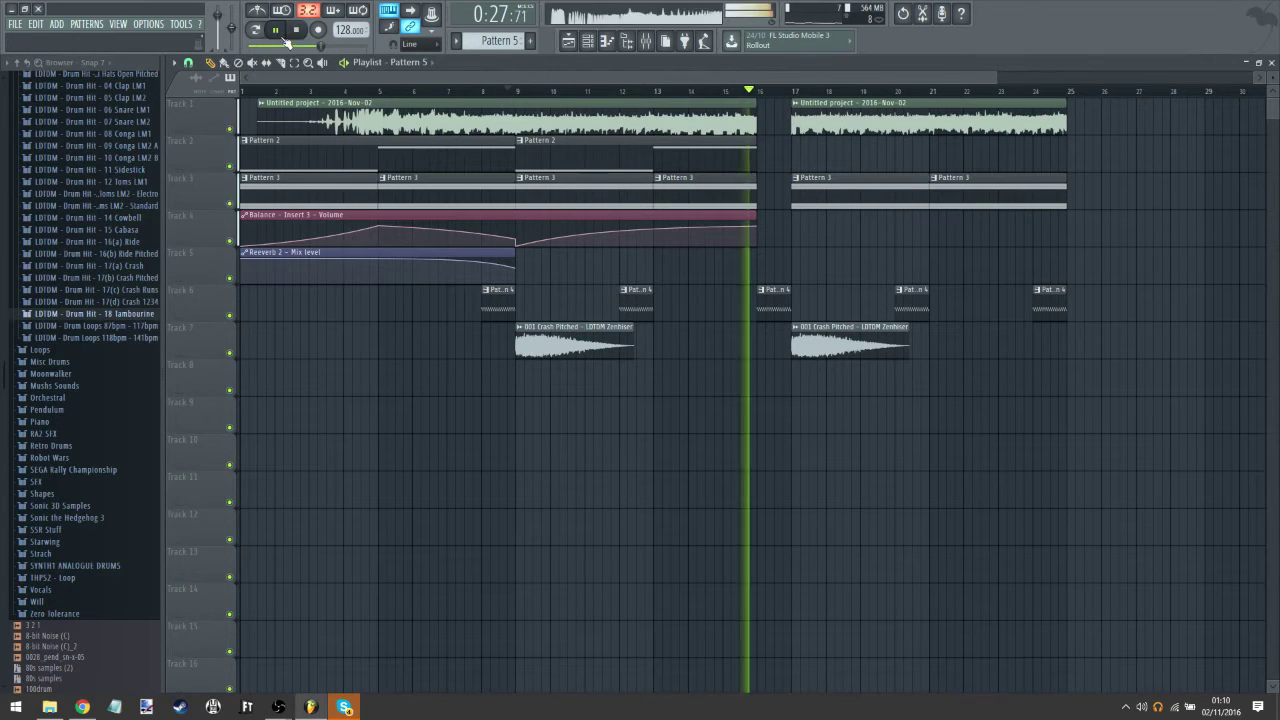
left_click(805, 382)
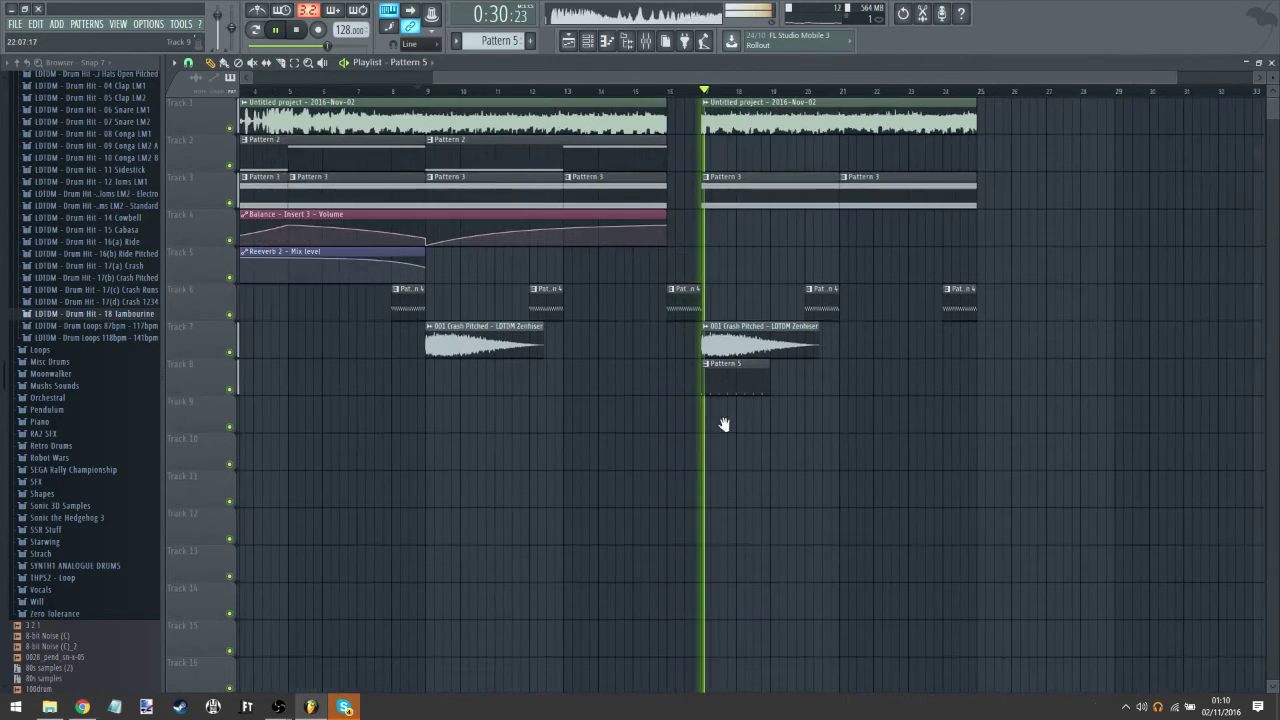
left_click(622, 378)
left_click(712, 380)
left_click(757, 380)
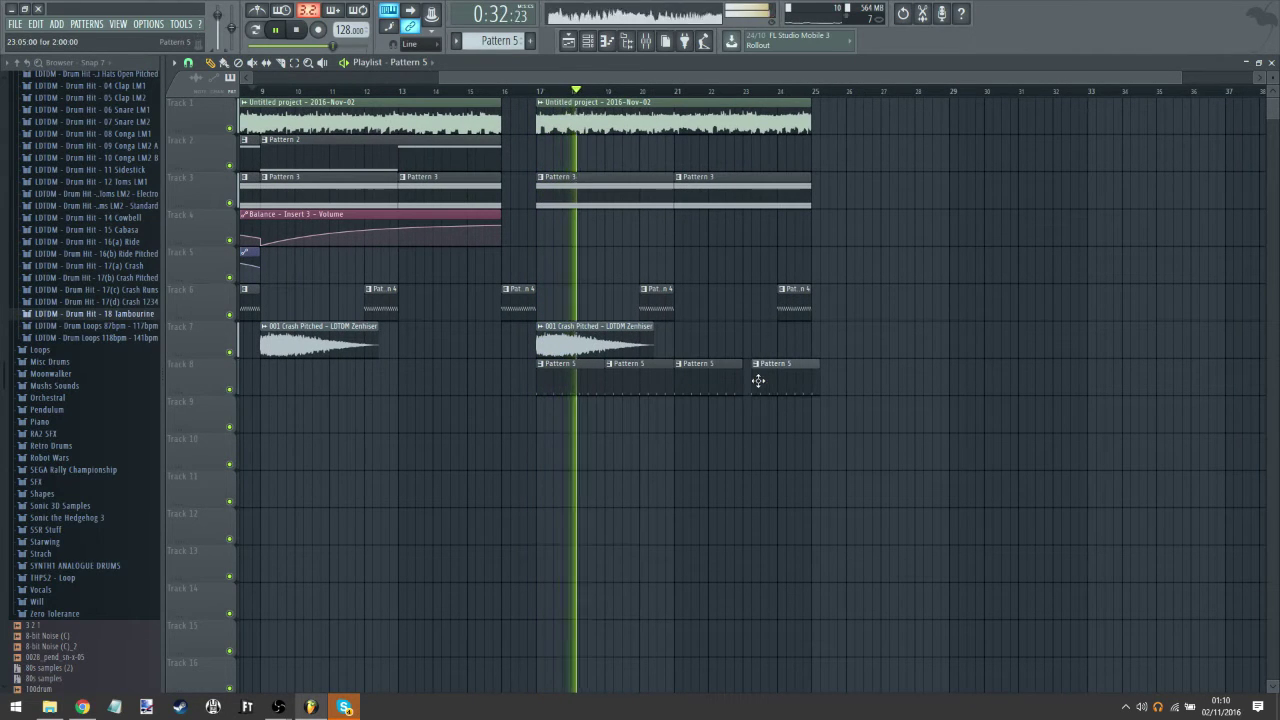
left_click(295, 63)
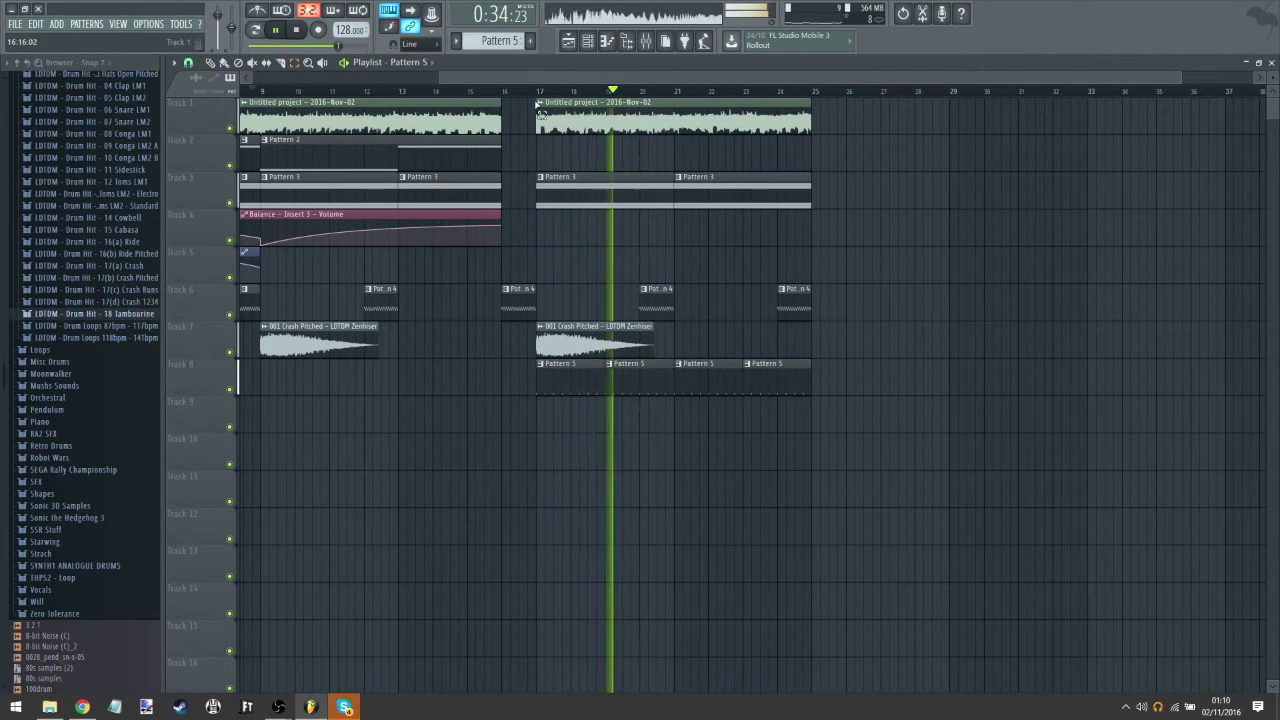
left_click_drag(538, 391, 804, 115)
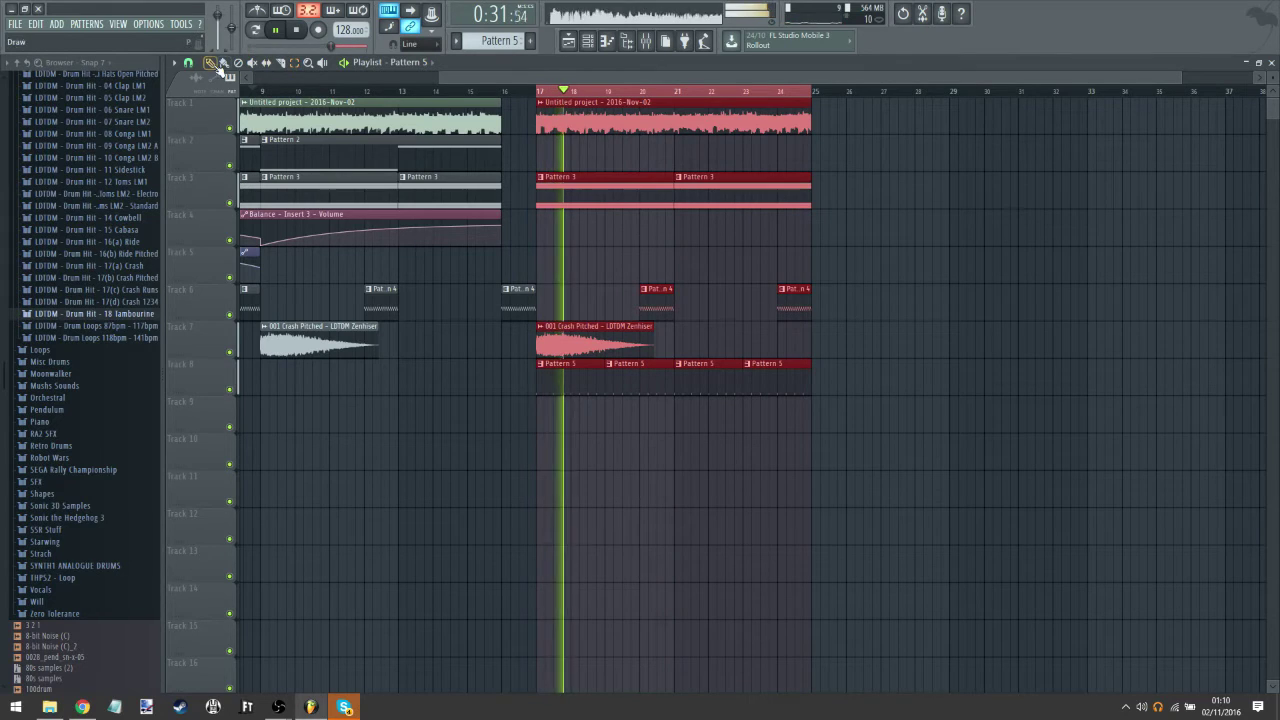
Step: Lower the mixer fader of Insert 3 slightly and load Fruity Delay 2 into its effect slot 4
left_click(644, 42)
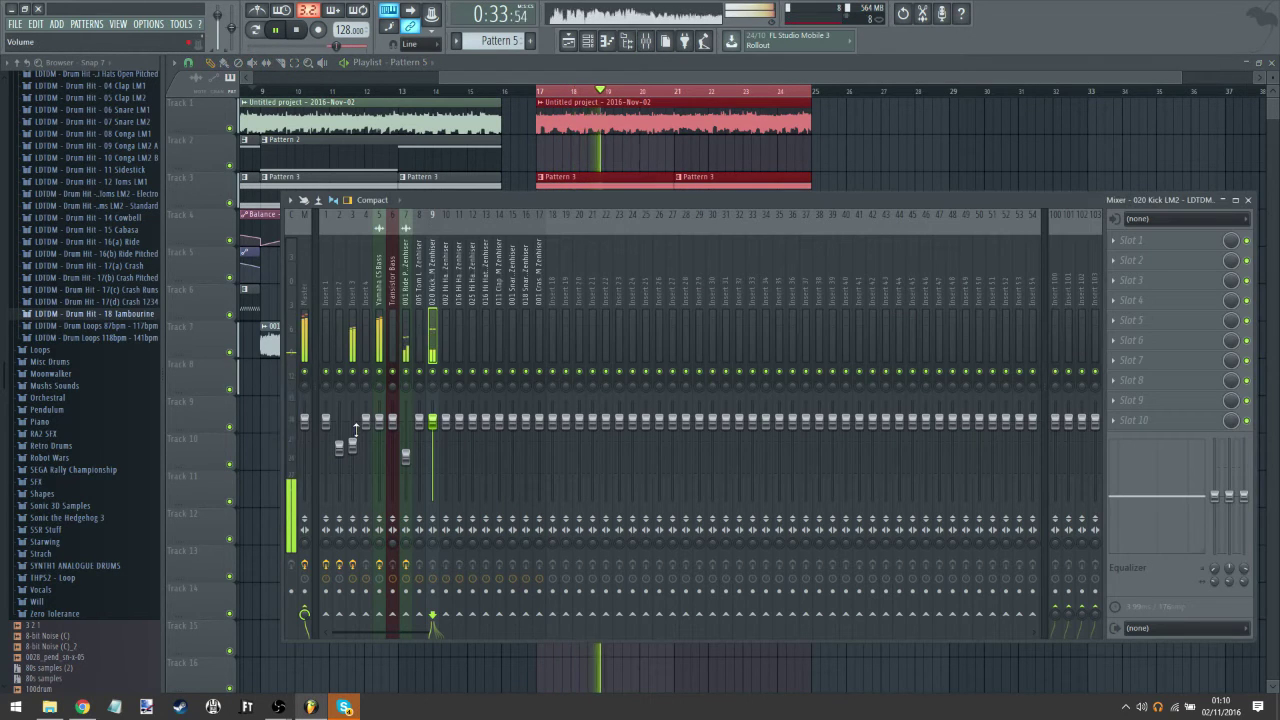
left_click_drag(352, 444, 352, 460)
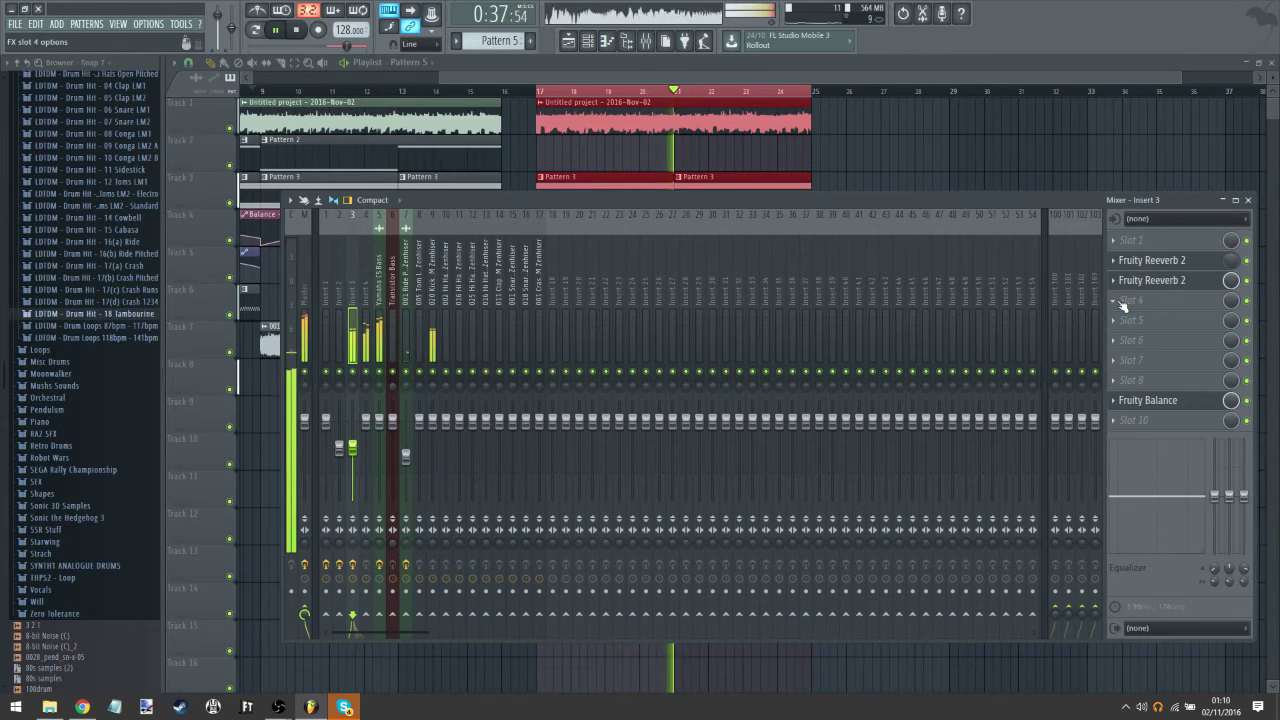
left_click(1118, 303)
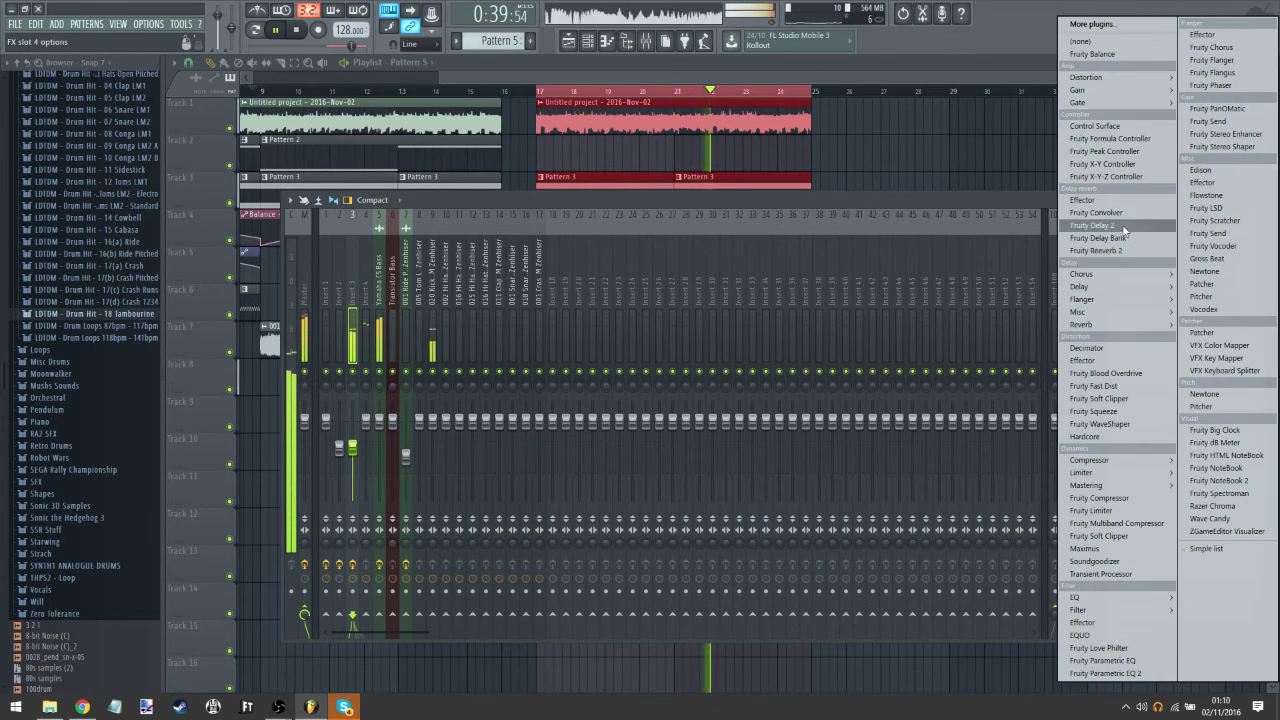
left_click(1126, 228)
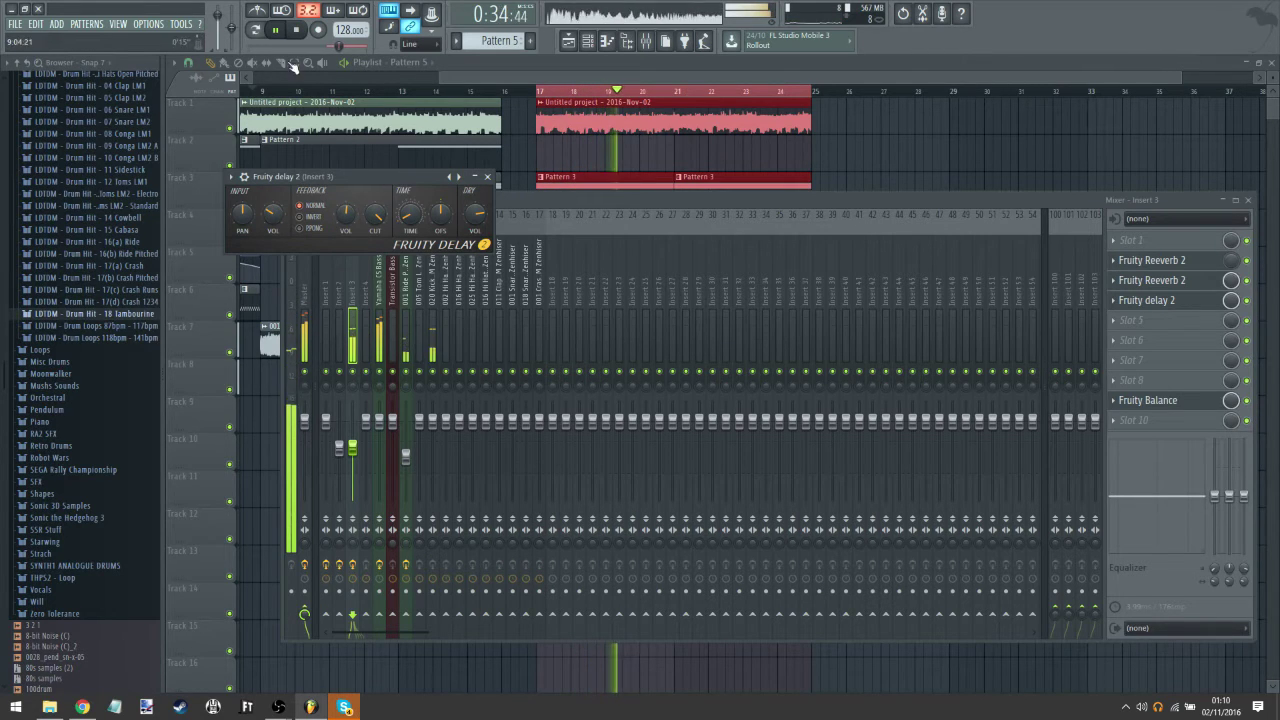
Step: Raise the input volume and feedback level of Fruity Delay 2 on Insert 3 while checking playback
left_click(280, 30)
left_click(280, 30)
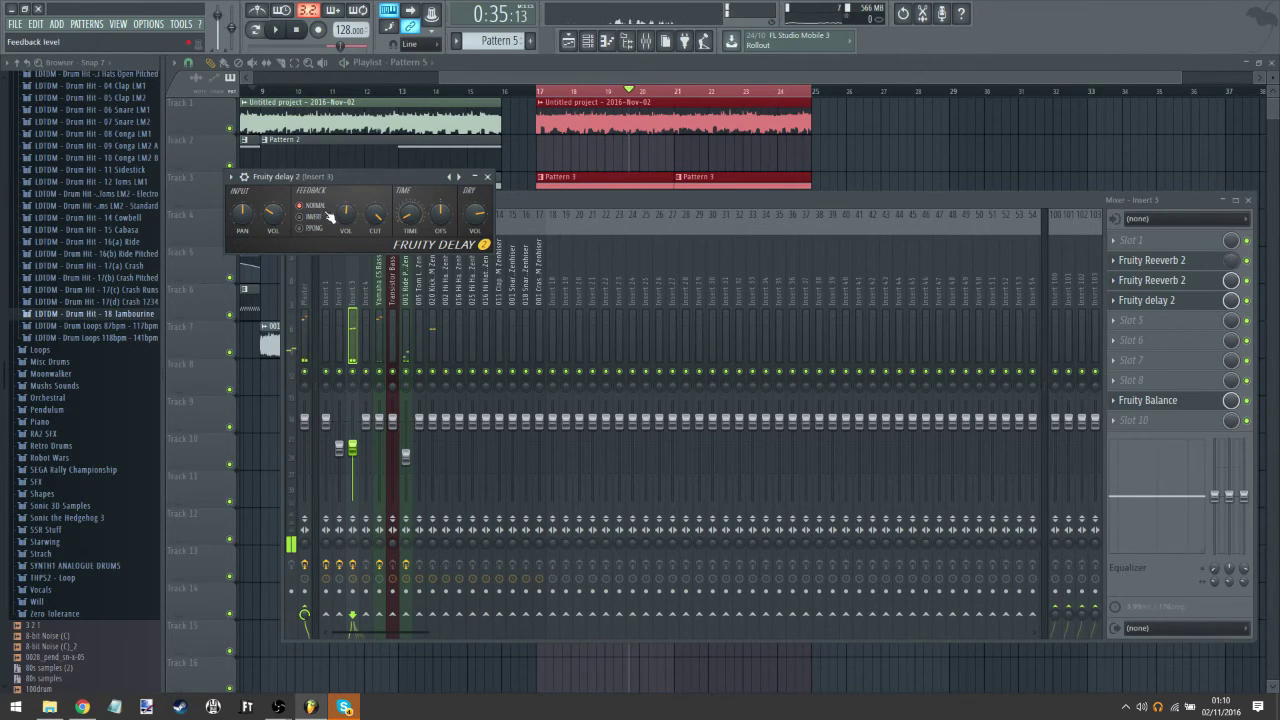
left_click(280, 31)
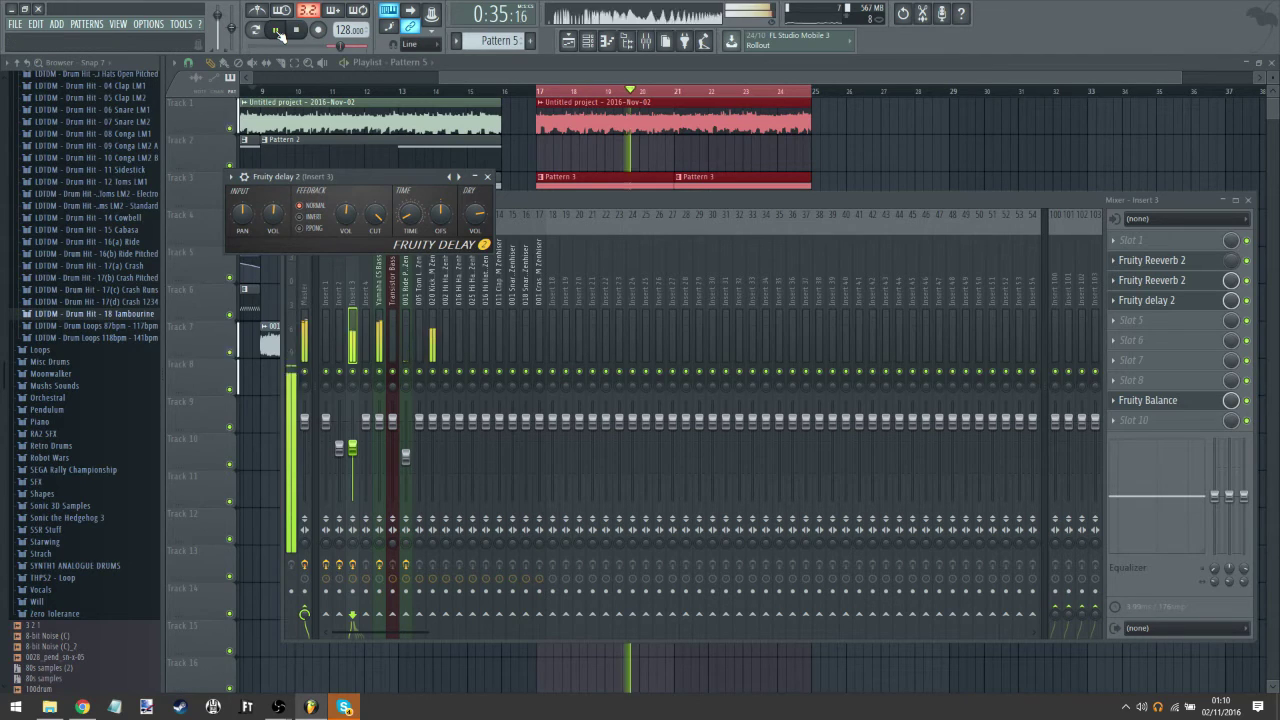
left_click(281, 32)
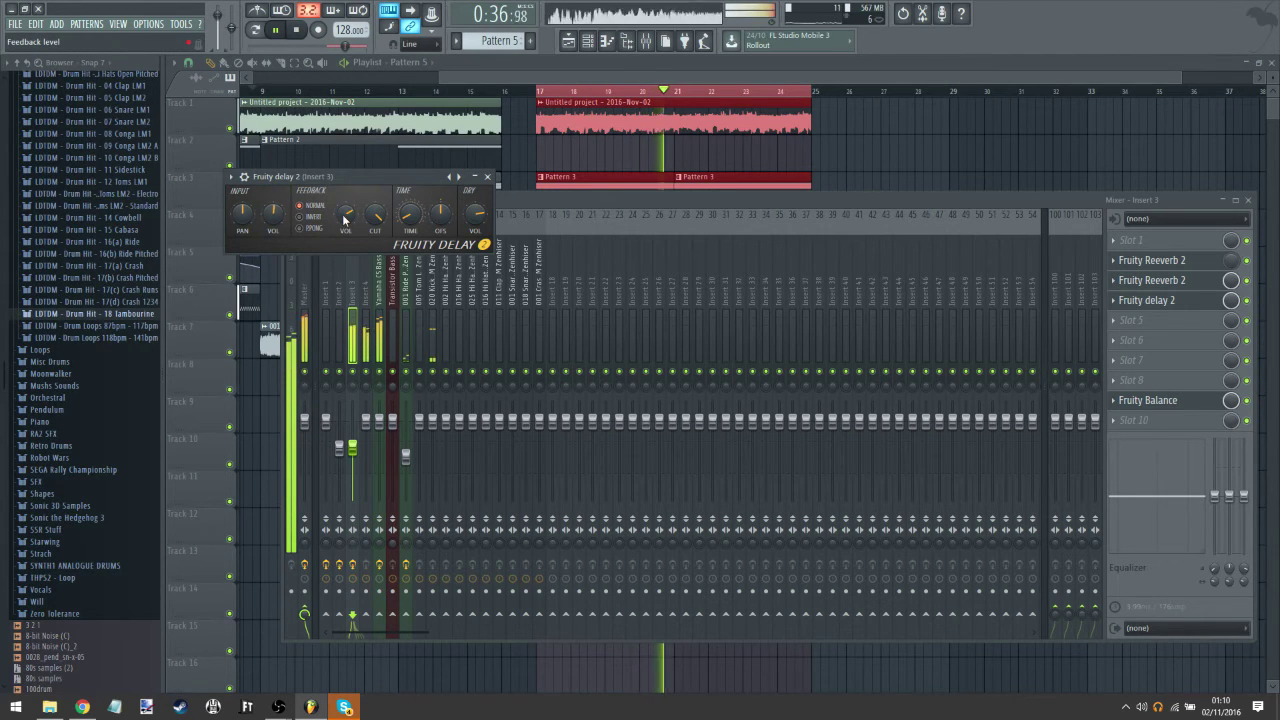
Step: Audition the lead-in to bar 17 and restart looped playback over bars 17 to 25
left_click(507, 79)
left_click(493, 91)
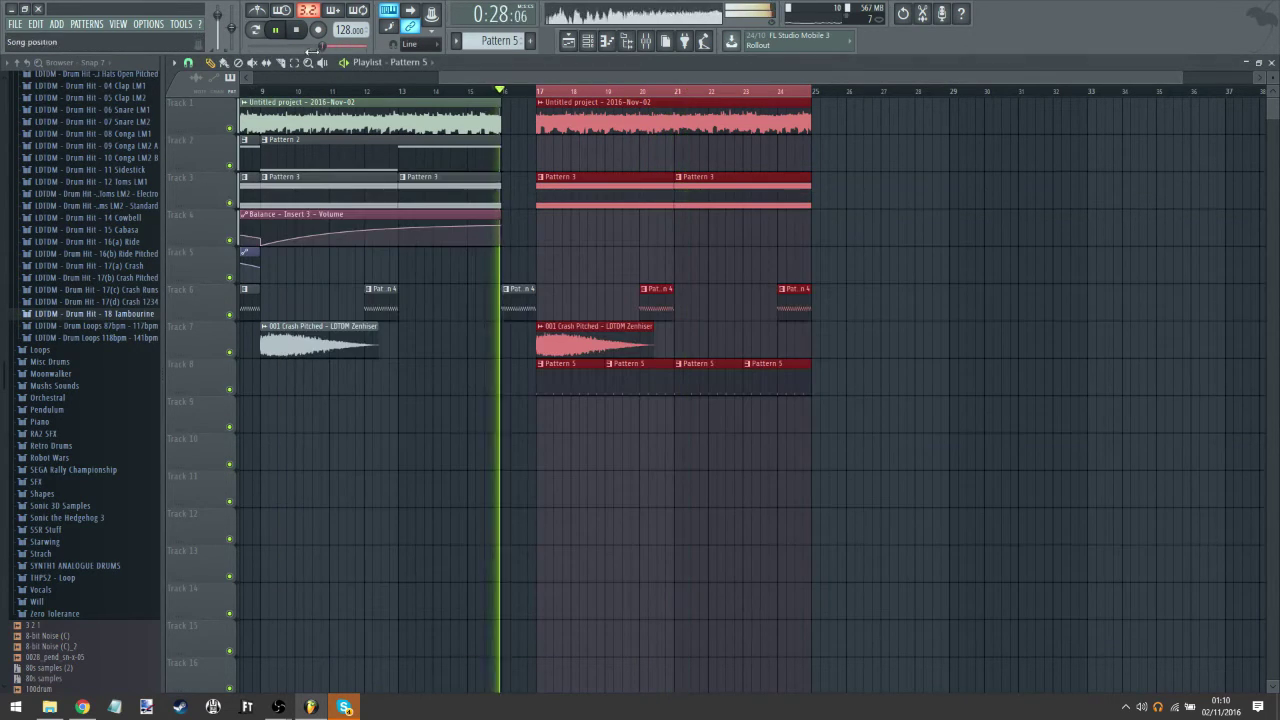
left_click(246, 100)
left_click(211, 63)
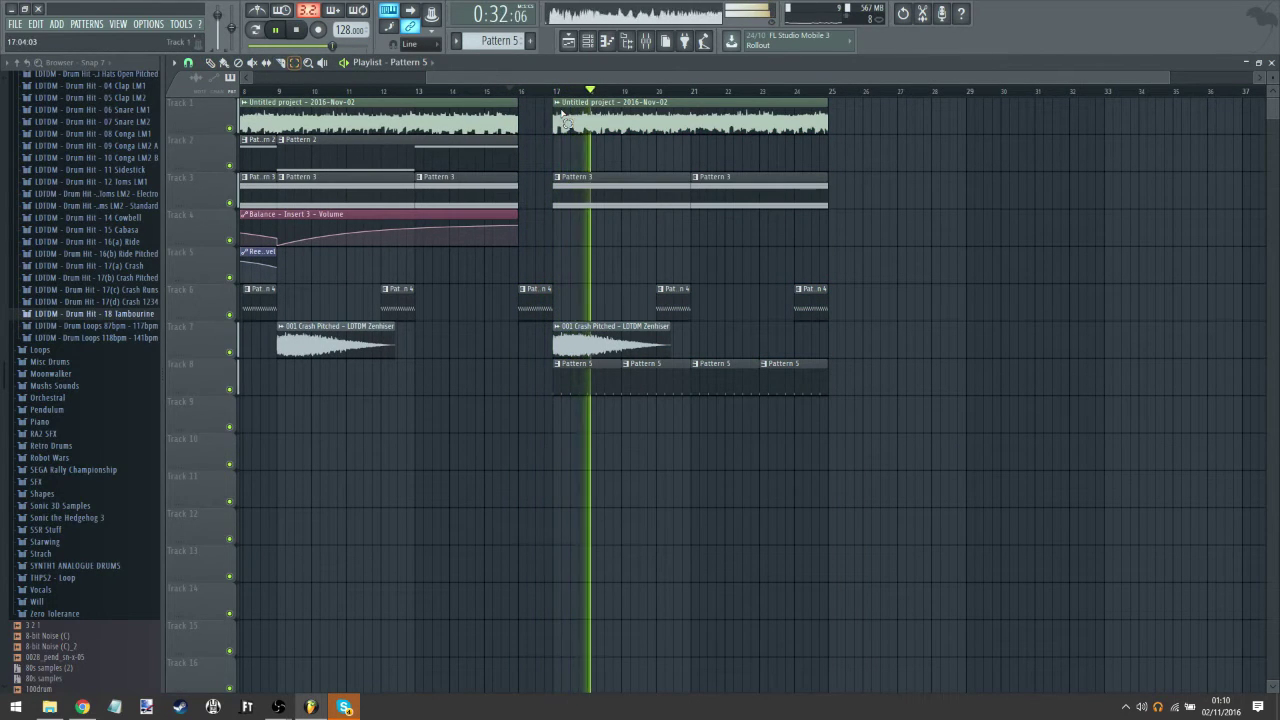
left_click_drag(553, 91, 830, 92)
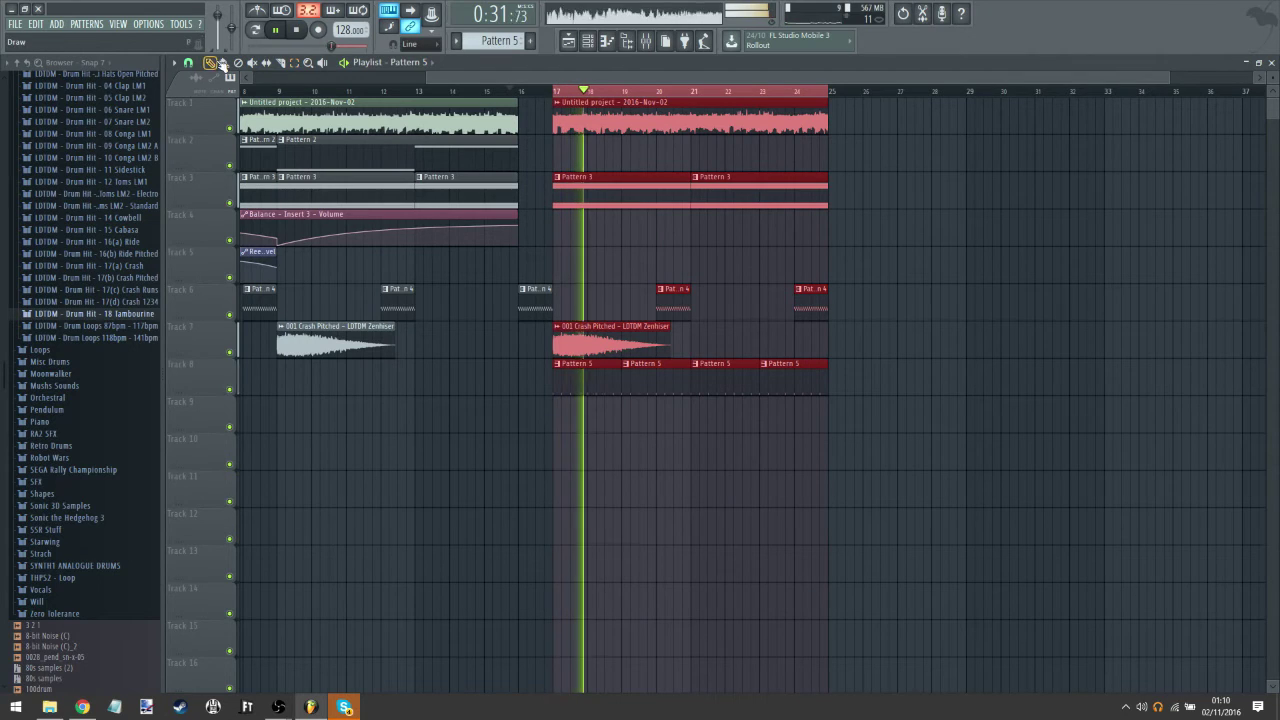
left_click(296, 33)
left_click(276, 31)
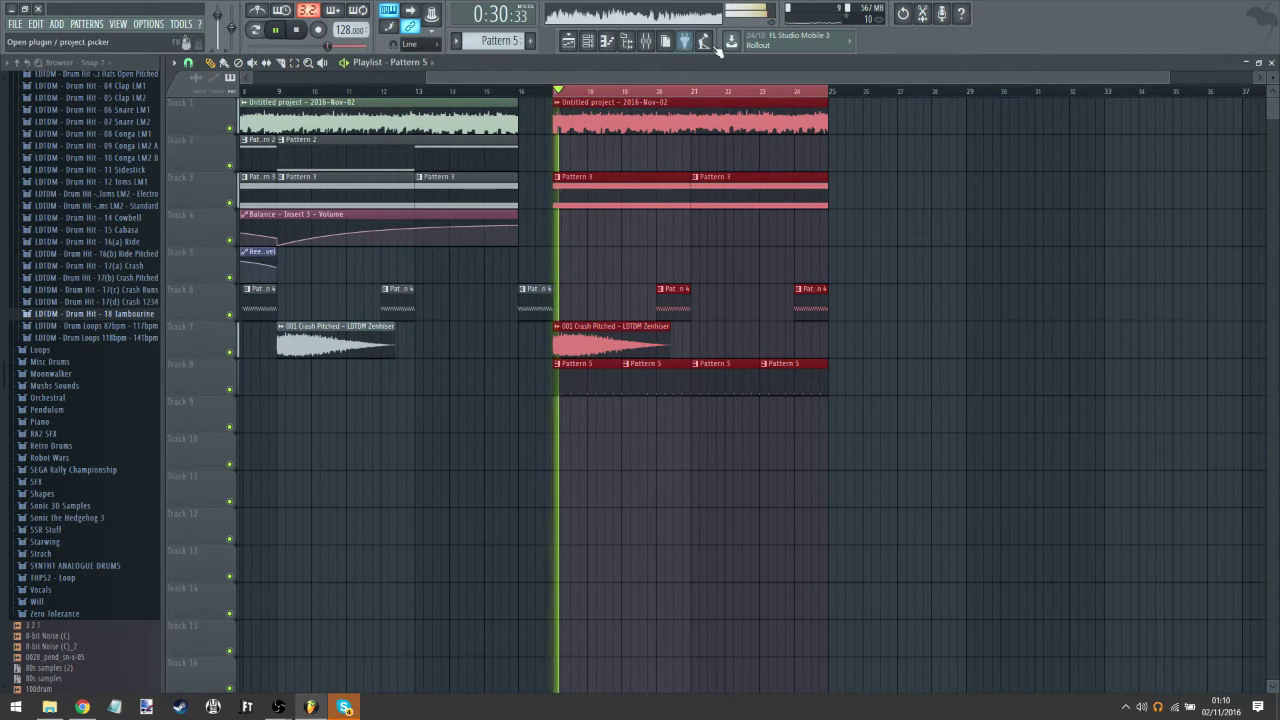
Step: Lower the Insert 3 fader a little further and open the PULS_1_1 synth's settings
left_click(647, 42)
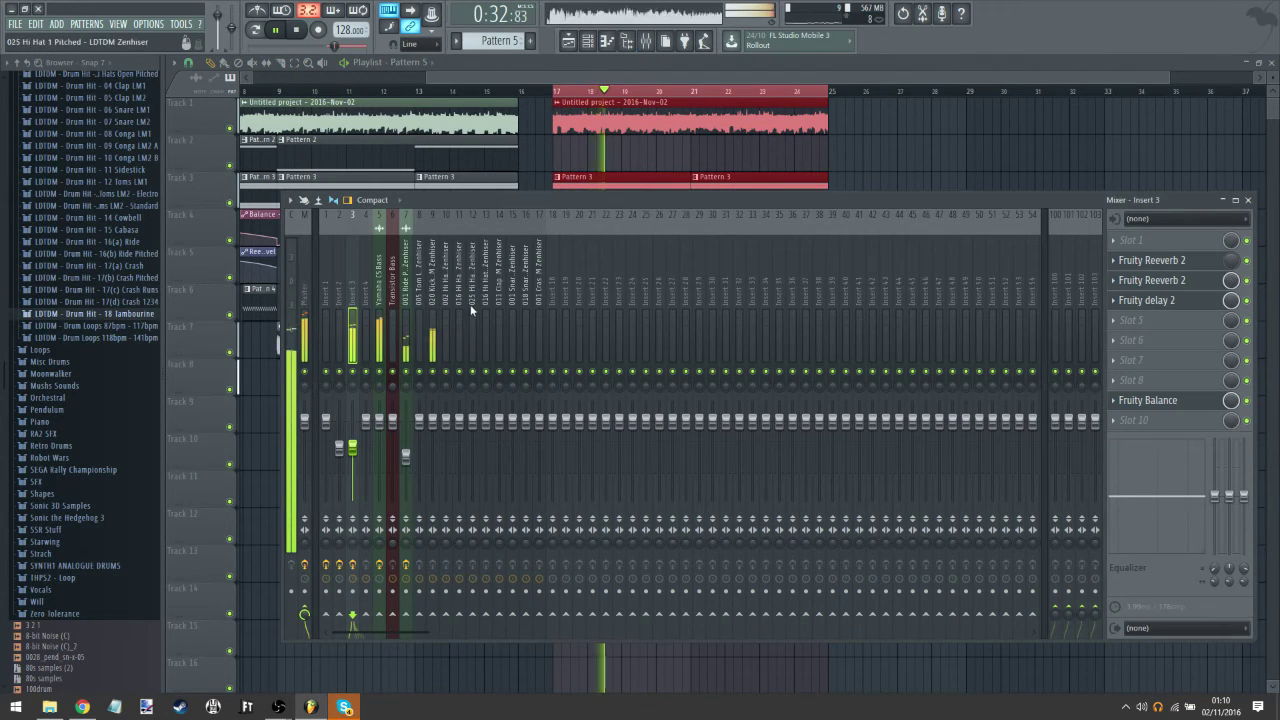
left_click_drag(352, 449, 352, 459)
left_click(591, 43)
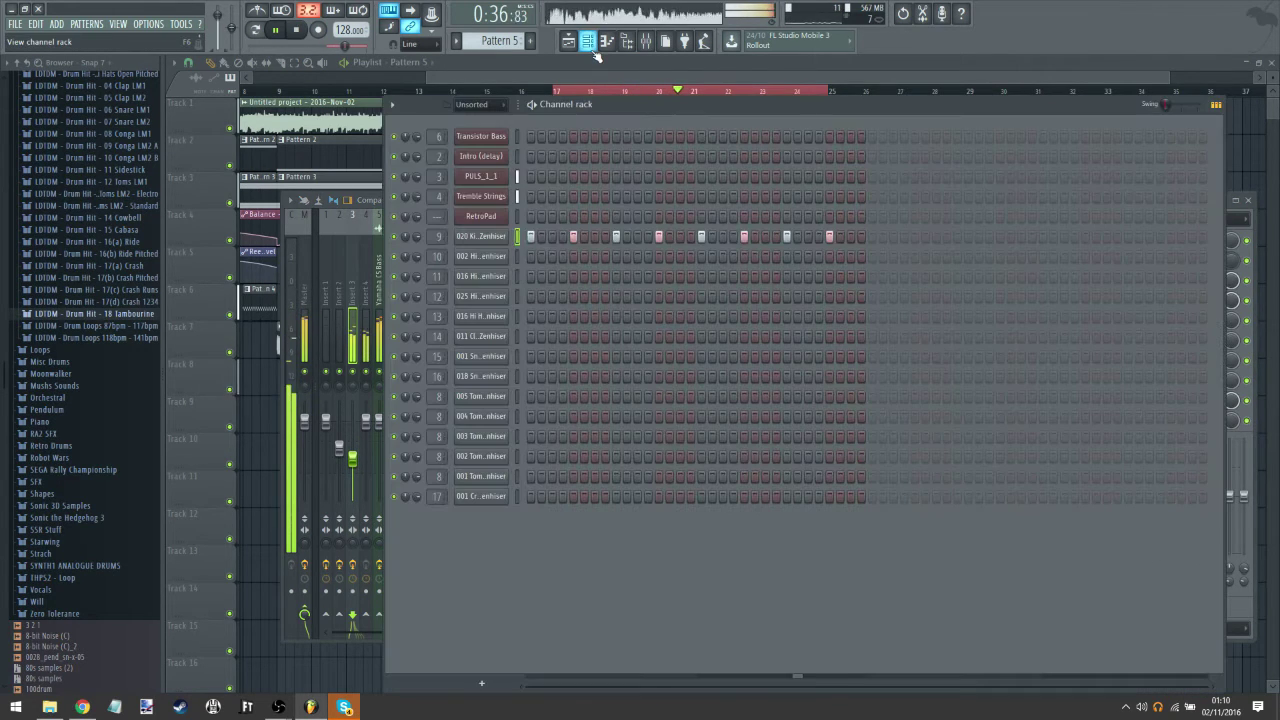
left_click(481, 176)
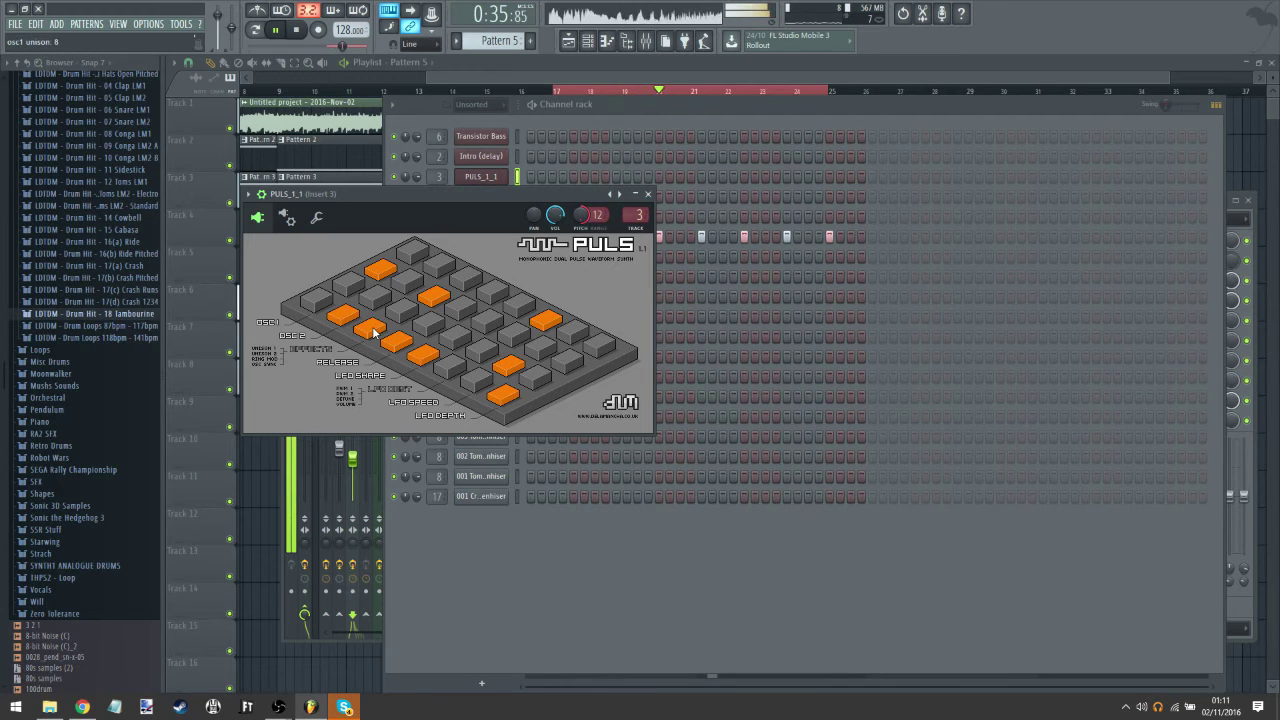
Step: Play the arrangement from around bar 5 and clear the selection over bars 17 to 25
left_click(557, 82)
mouse_move(267, 91)
left_mouse_down()
mouse_move(201, 111)
mouse_move(280, 107)
left_mouse_up()
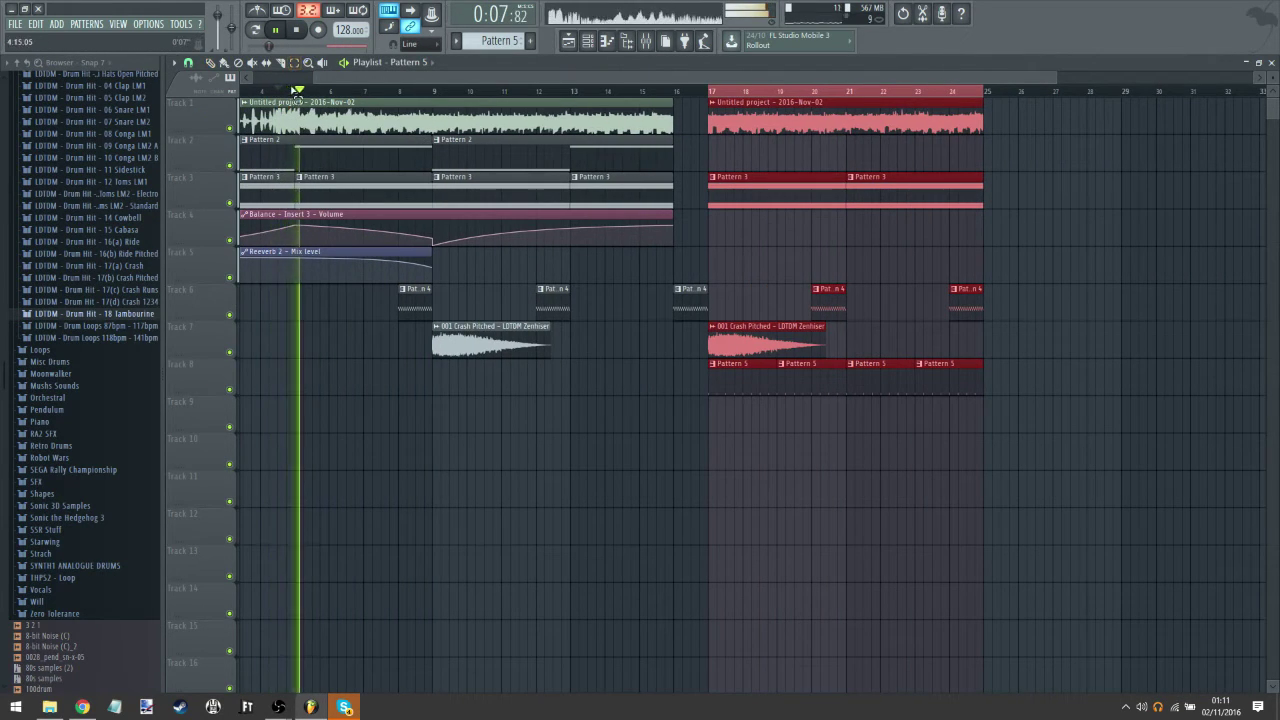
key("ctrl+d")
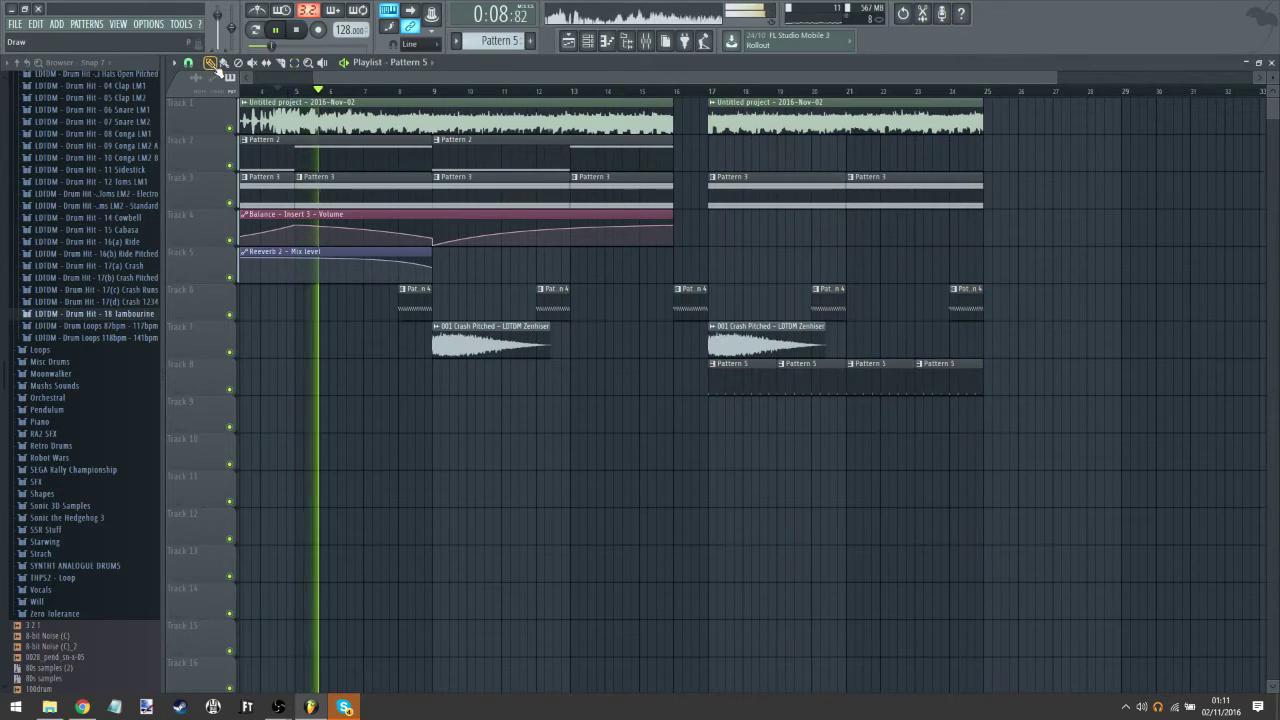
Step: Move Fruity Delay 2 on Insert 3 up two effect slots, placing it above both Fruity Reeverb 2 effects
left_click(646, 41)
left_click(1135, 400)
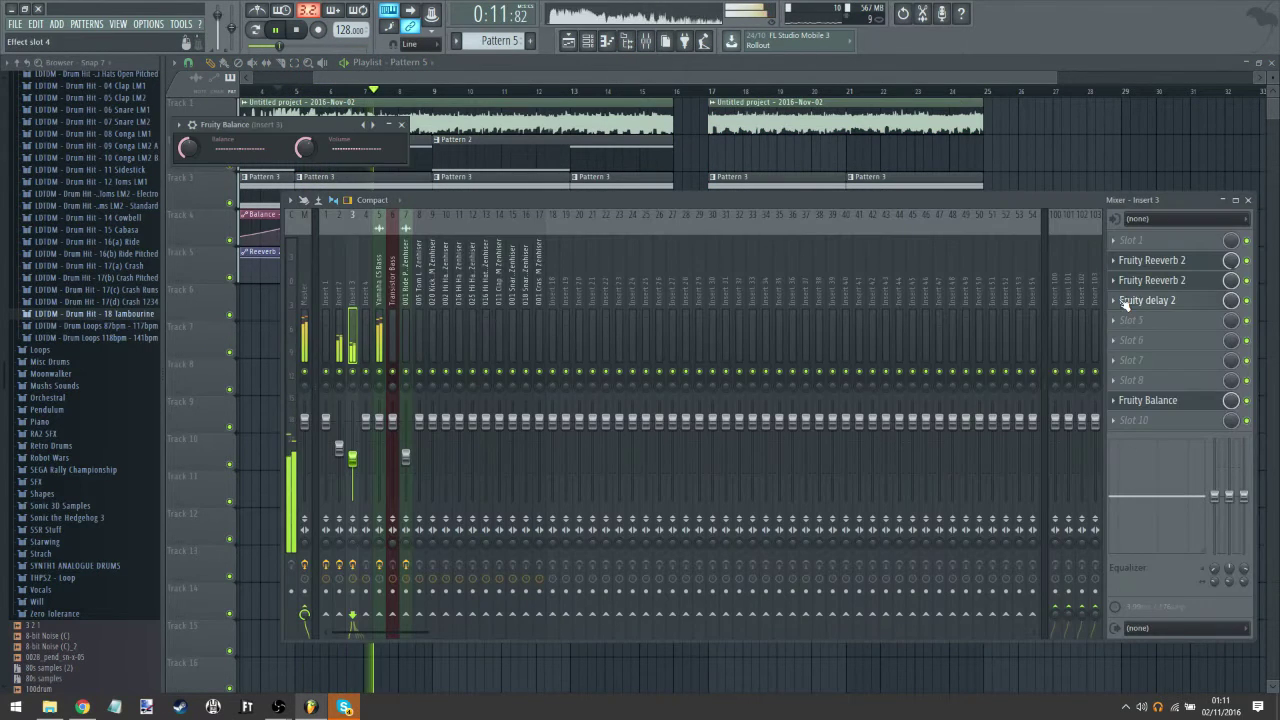
left_click(1147, 300)
left_click(1113, 300)
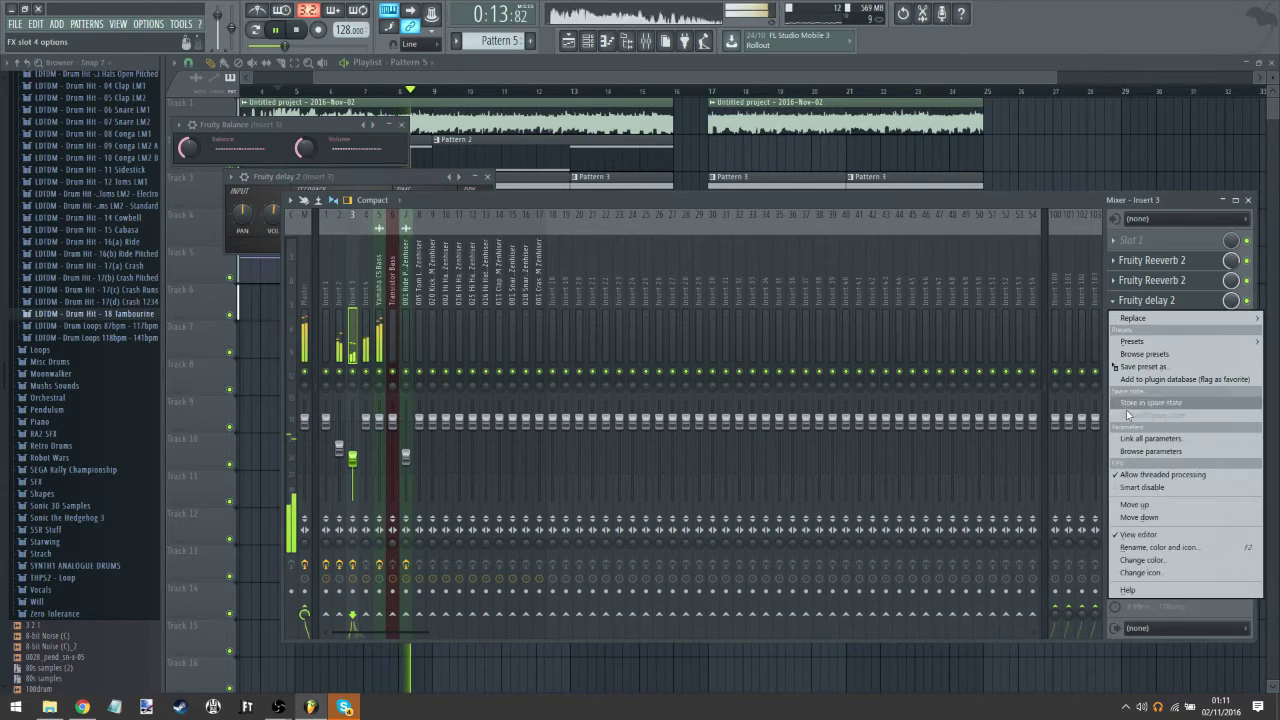
left_click(1150, 506)
left_click(1113, 280)
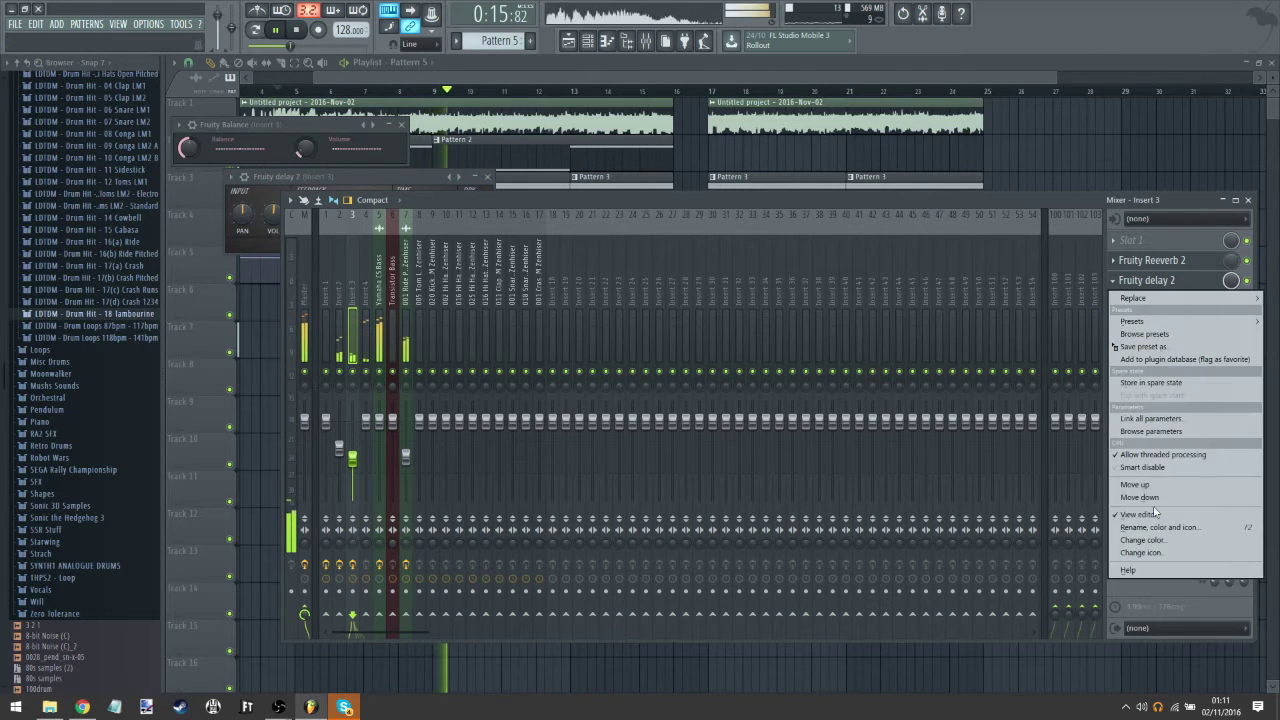
left_click(1150, 486)
Step: Jump playback to around bar 17 and select bars 17 to 25 as the loop range
left_click(709, 88)
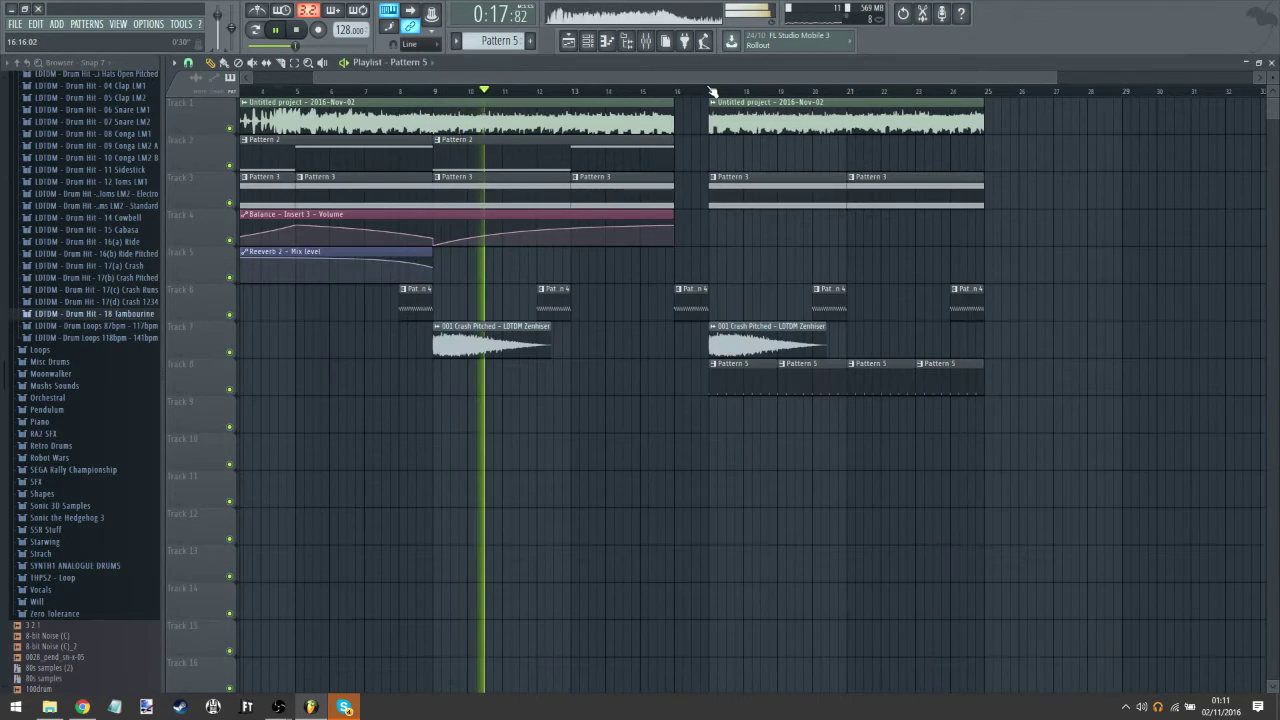
left_click_drag(883, 494, 651, 491)
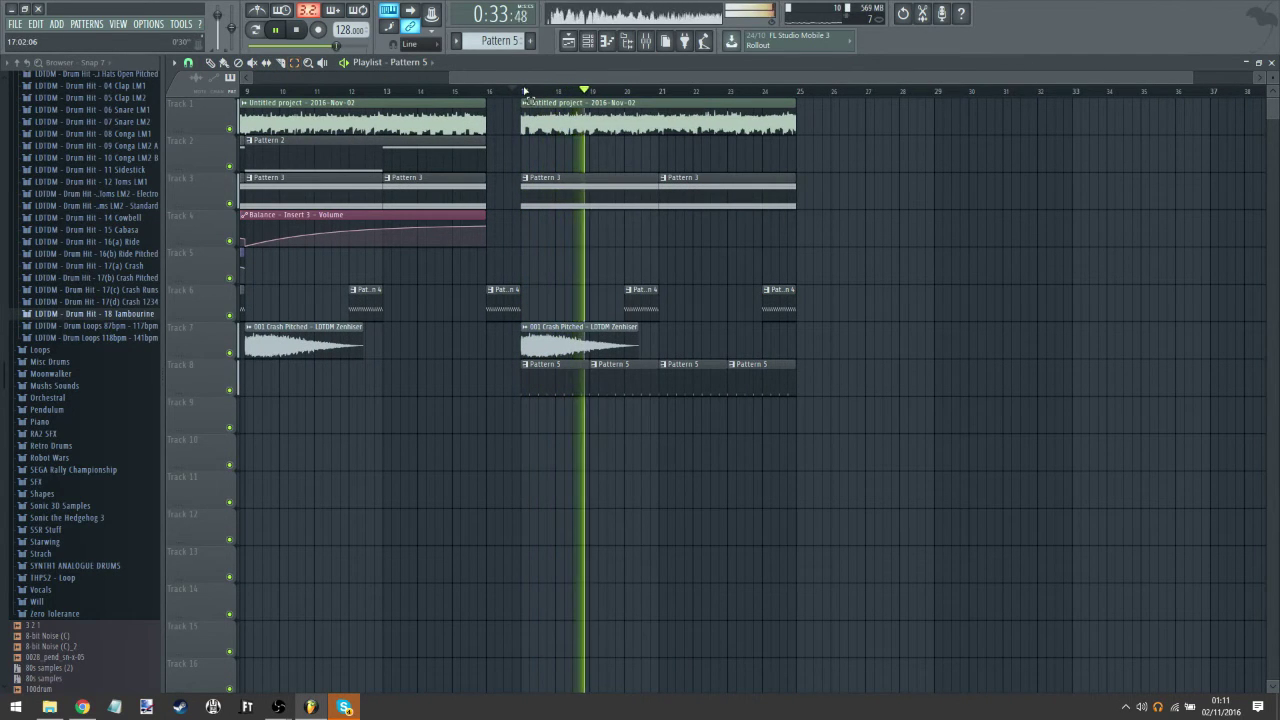
left_click_drag(521, 94, 793, 107)
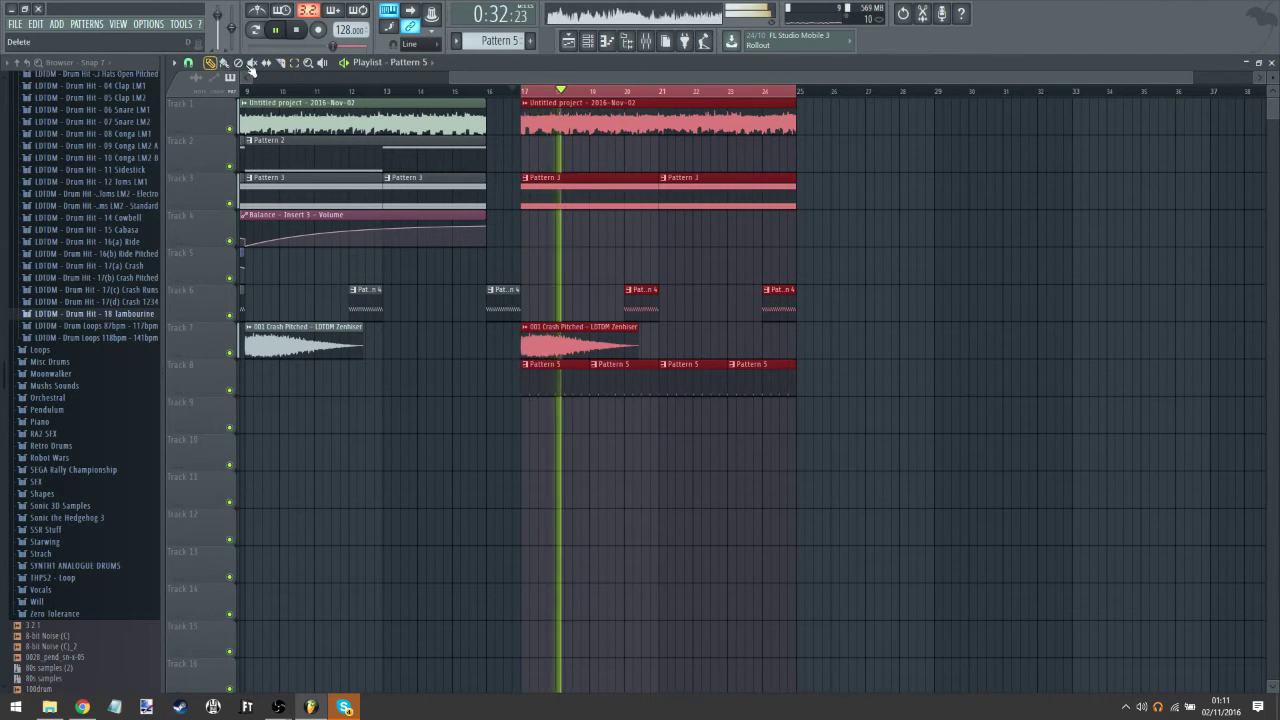
Step: Lower the Insert 3 fader slightly in the mixer while the loop plays
left_click(645, 41)
left_click(366, 424)
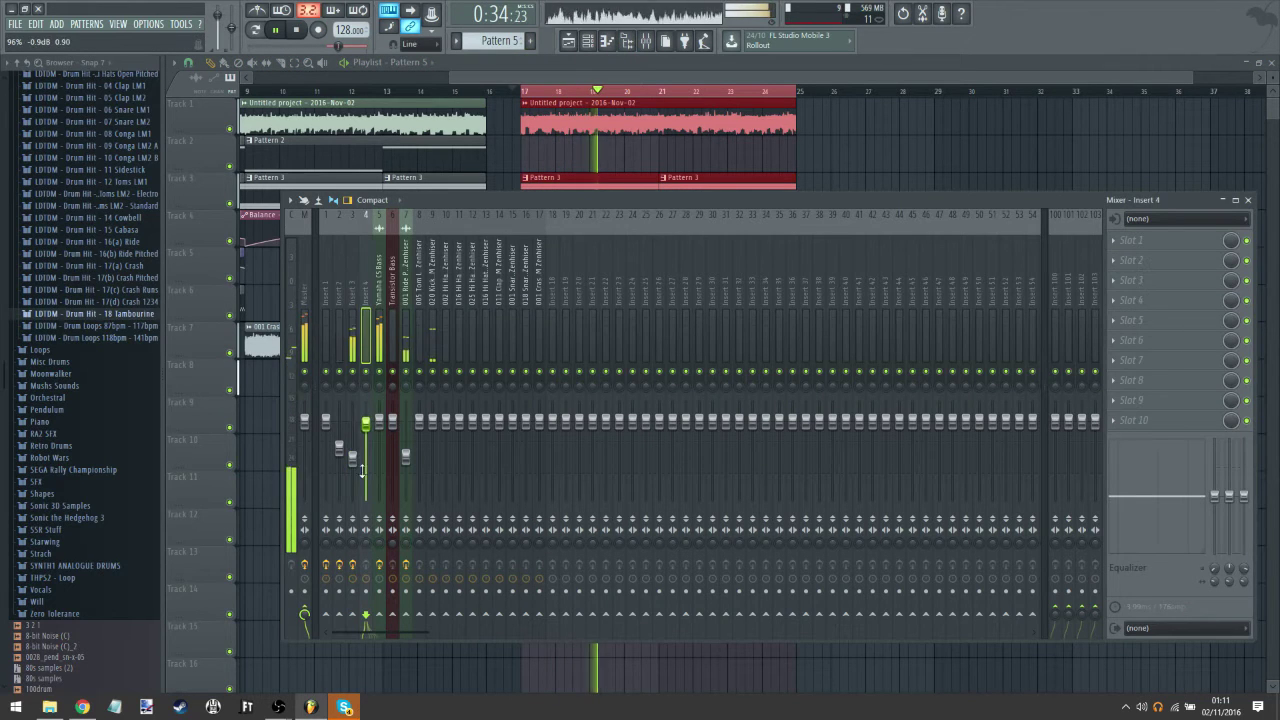
left_click(352, 459)
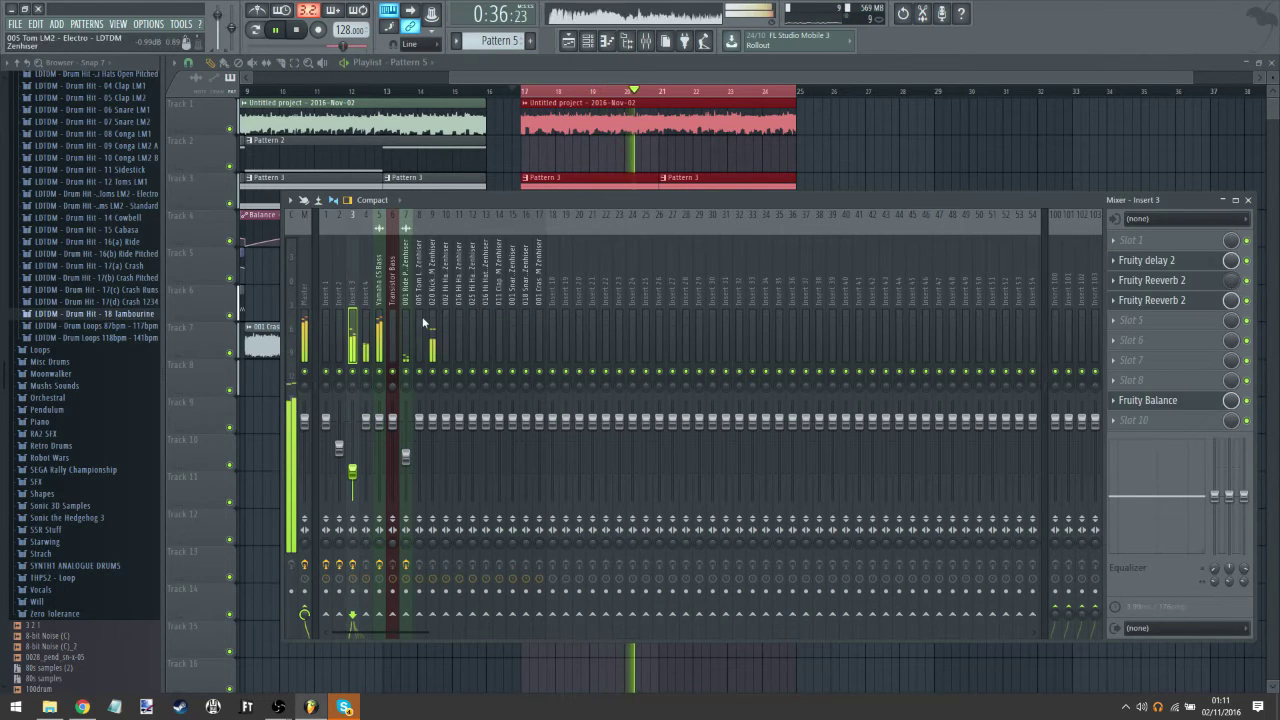
Step: Add Maximus to the first effect slot of the 020 Kick LM2 mixer track
left_click(430, 316)
left_click(1135, 240)
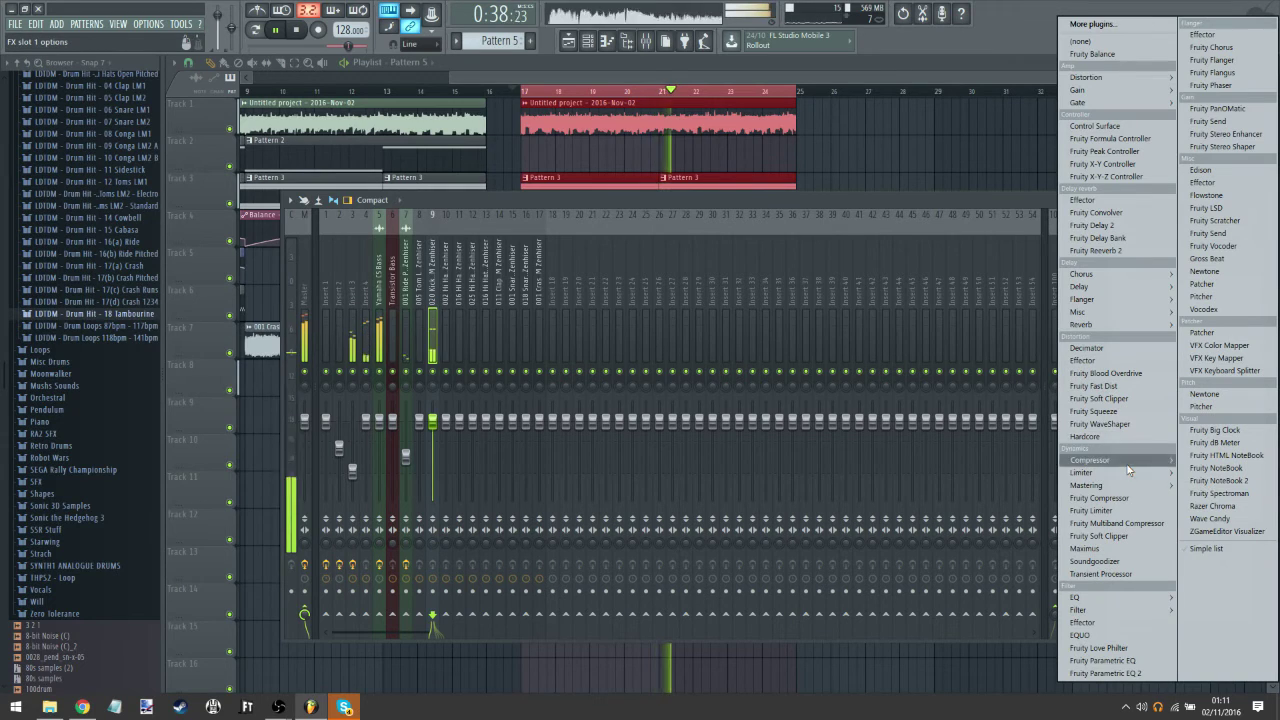
mouse_move(1140, 460)
left_click(1185, 498)
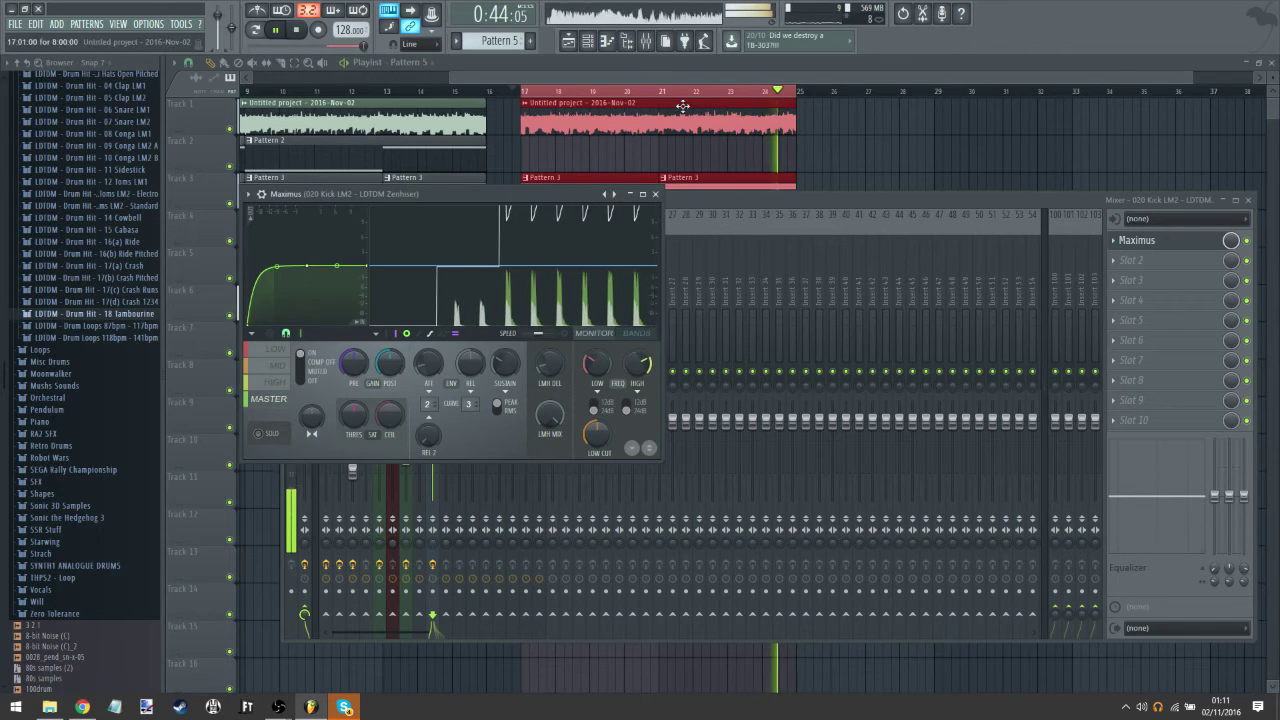
Step: Try adjusting the fade-out of the 020 Kick LM2 sample and close its channel settings
left_click(588, 41)
left_click(479, 237)
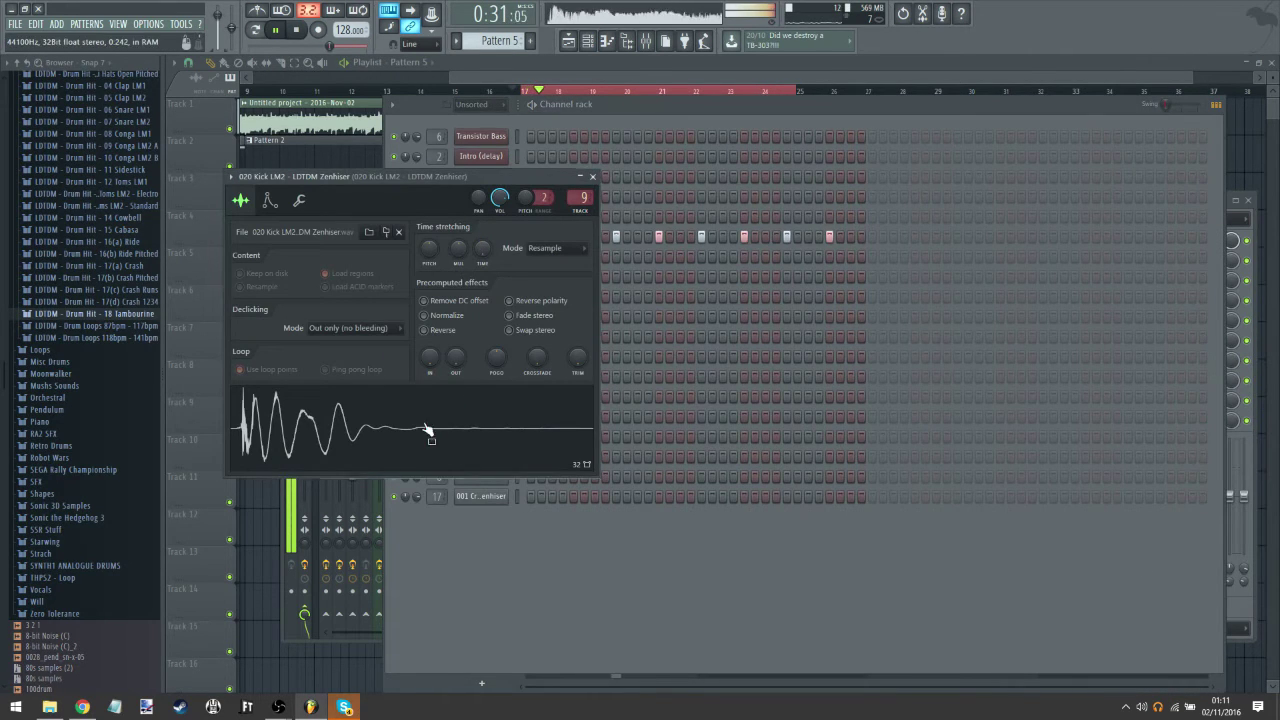
left_click_drag(455, 357, 455, 400)
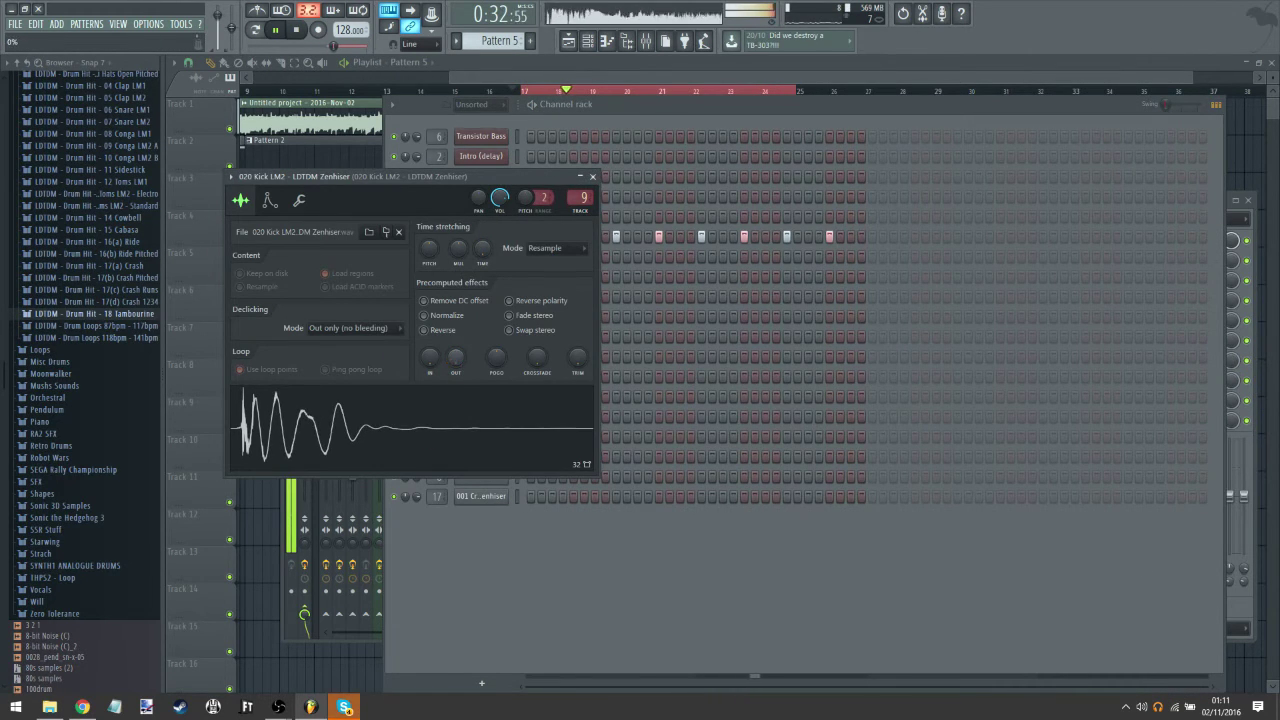
left_click(592, 177)
left_click(357, 194)
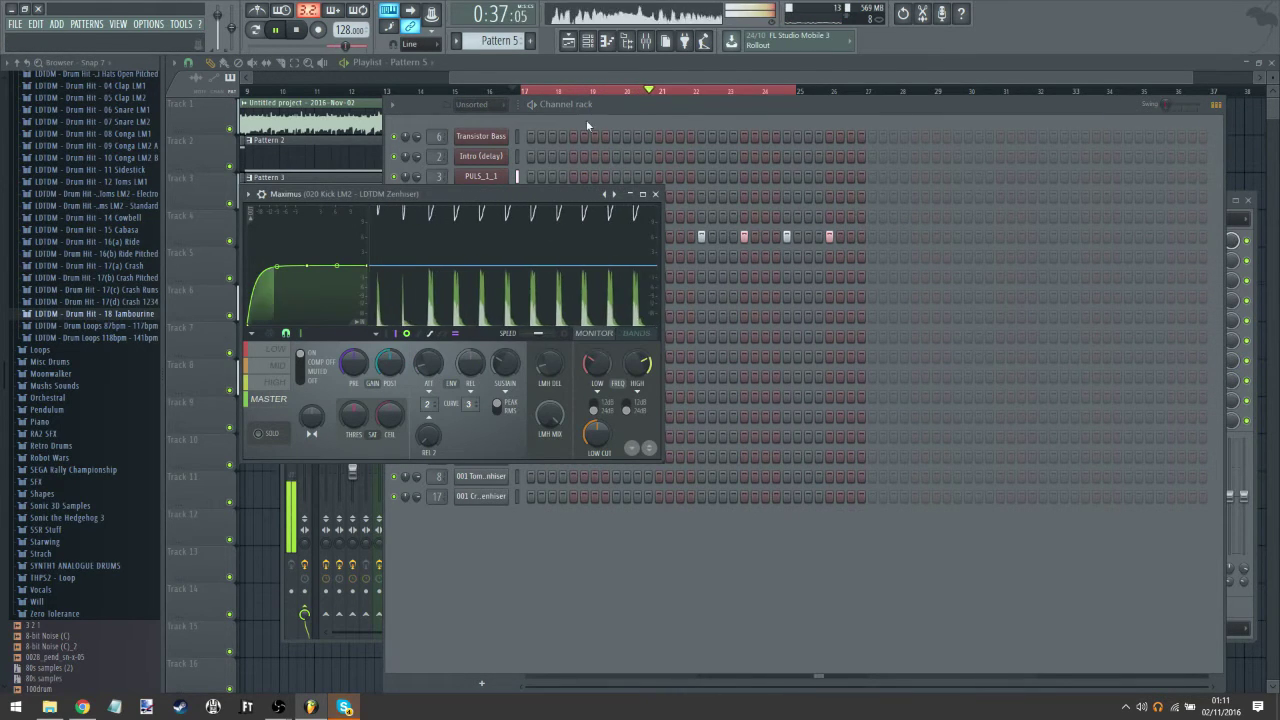
left_click_drag(670, 105, 593, 111)
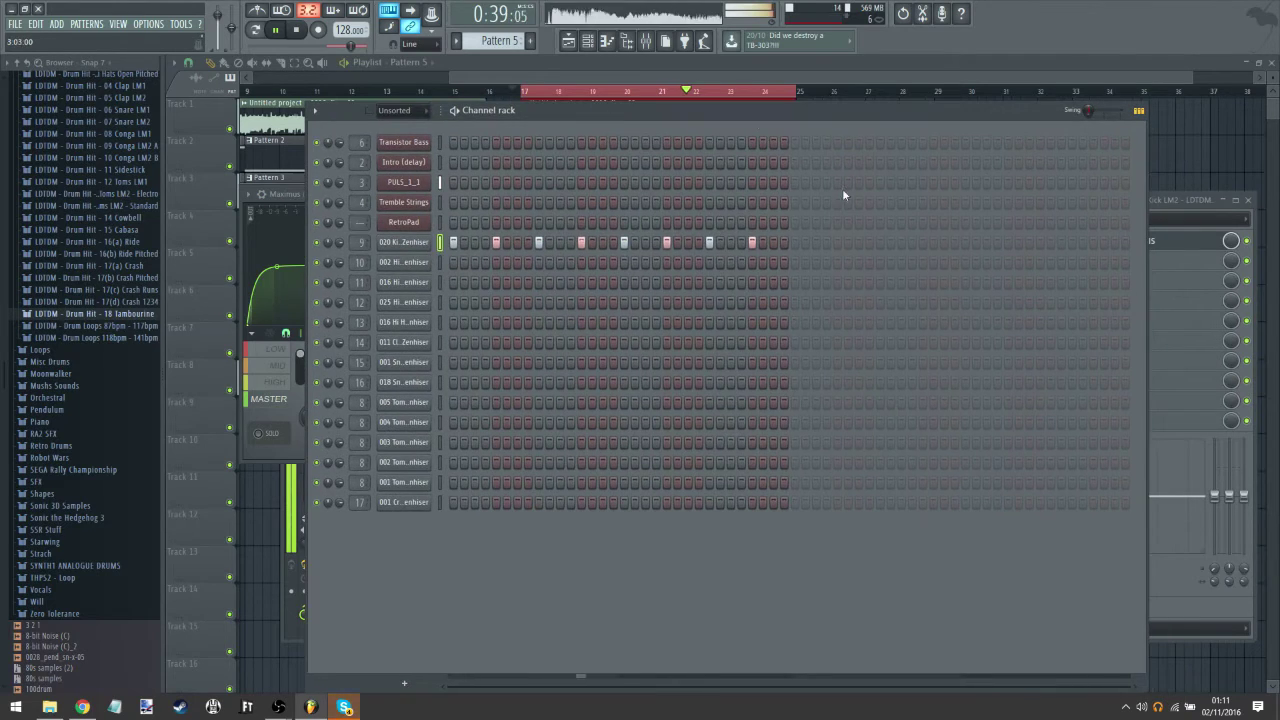
left_click(568, 44)
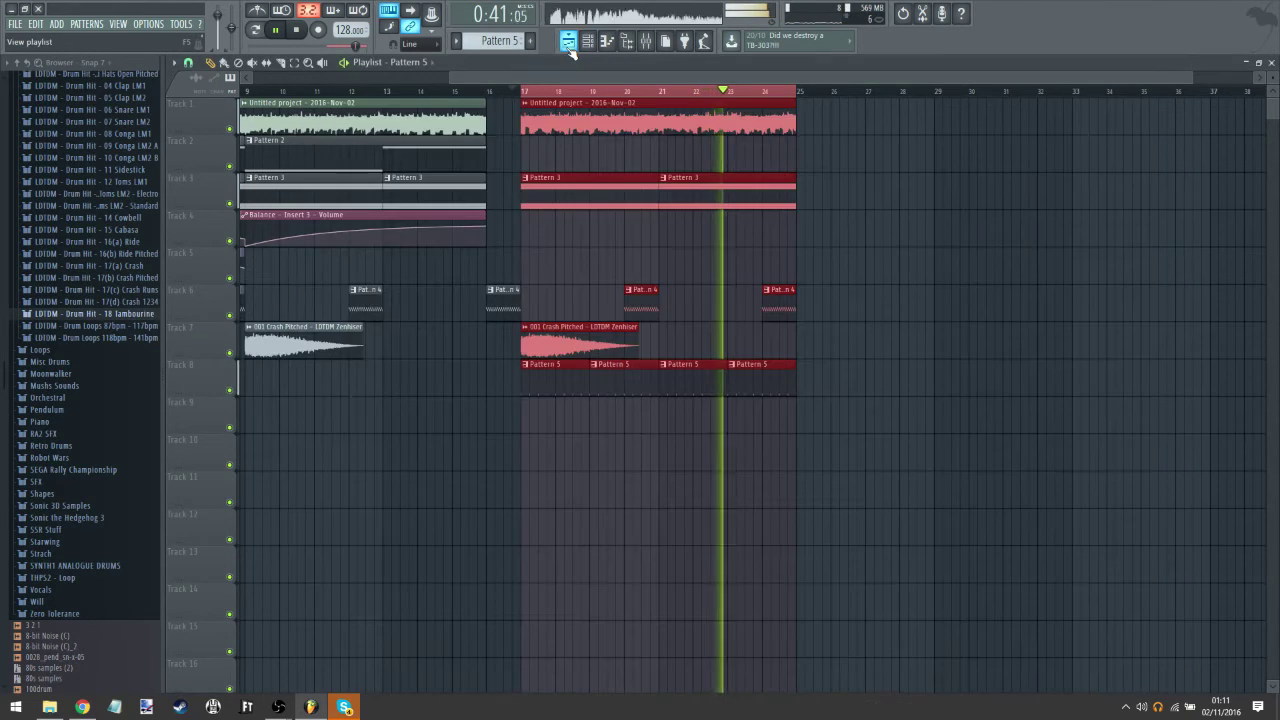
left_click(568, 44)
left_click(586, 44)
left_click(584, 46)
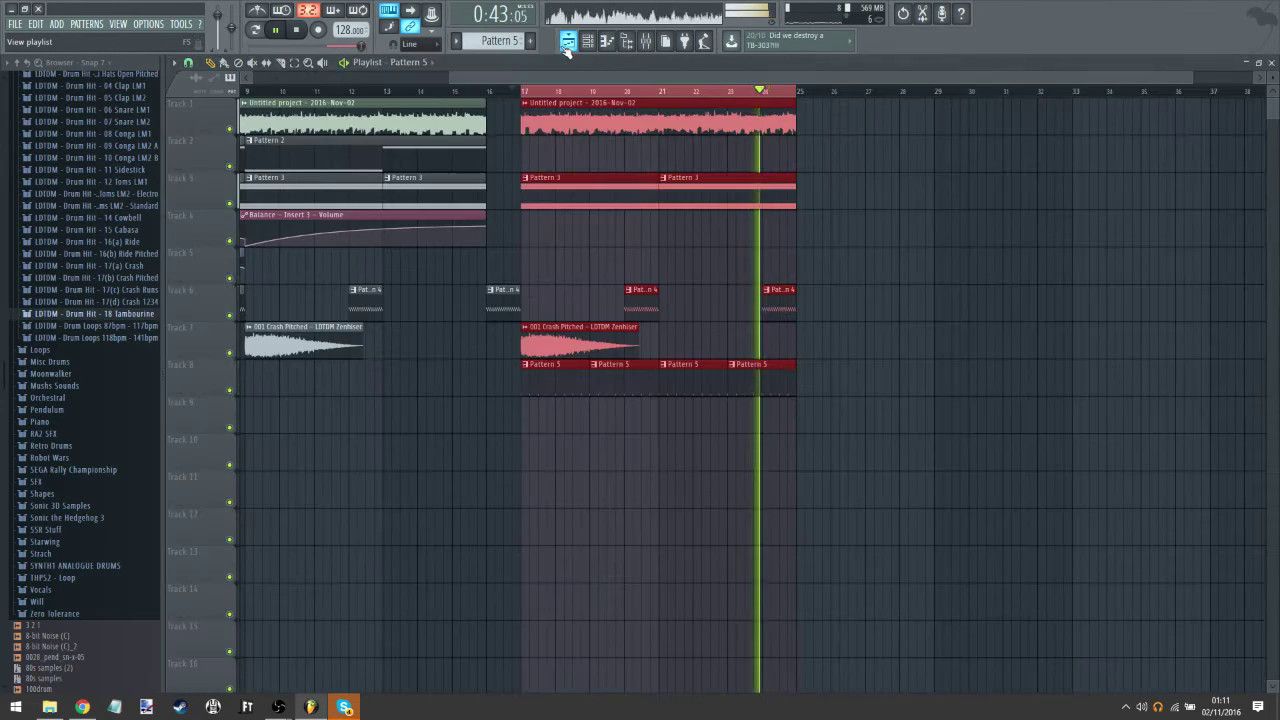
Step: Add Fruity Parametric EQ 2 to the kick's mixer track and move it above Maximus in the effect chain
left_click(643, 43)
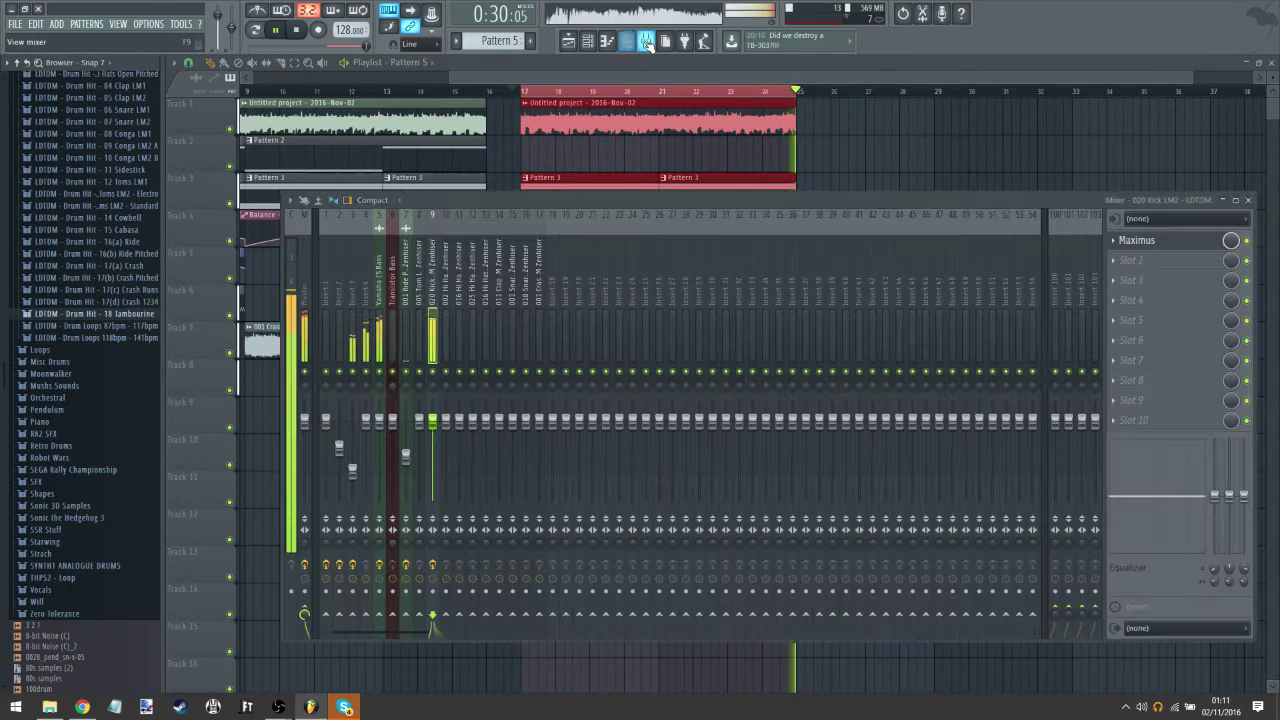
left_click(1124, 264)
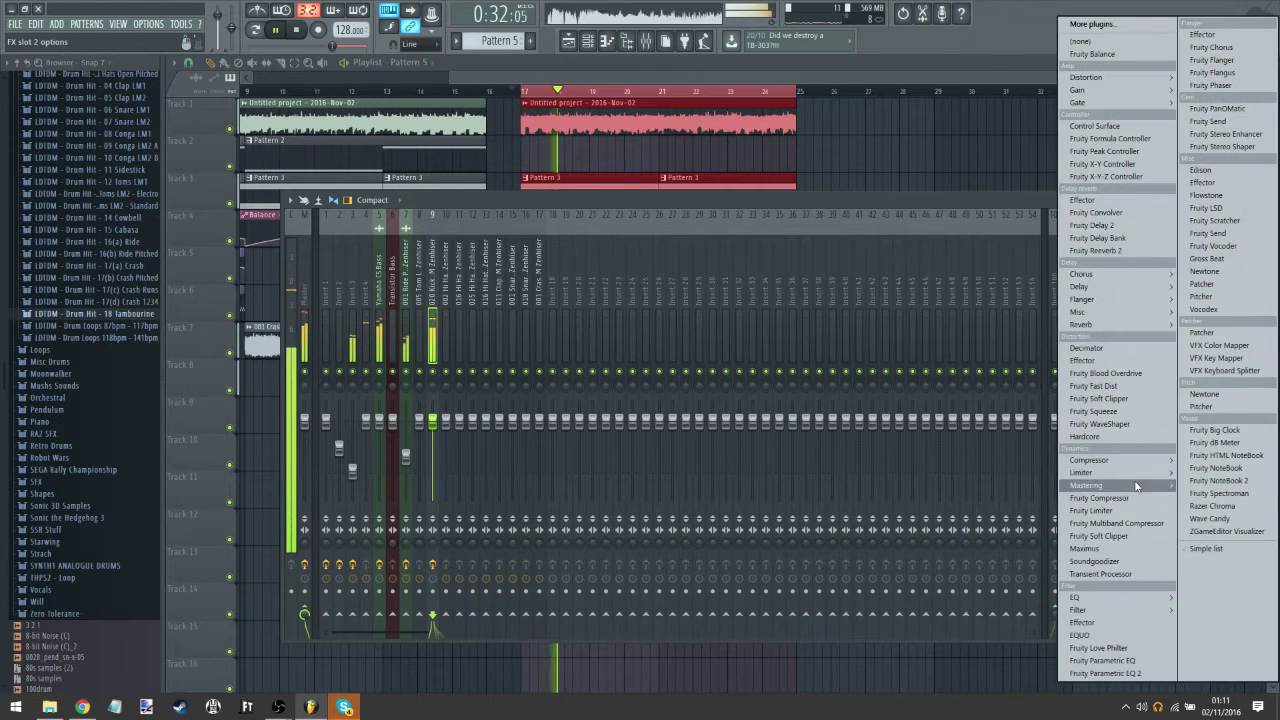
mouse_move(1138, 598)
left_click(1225, 622)
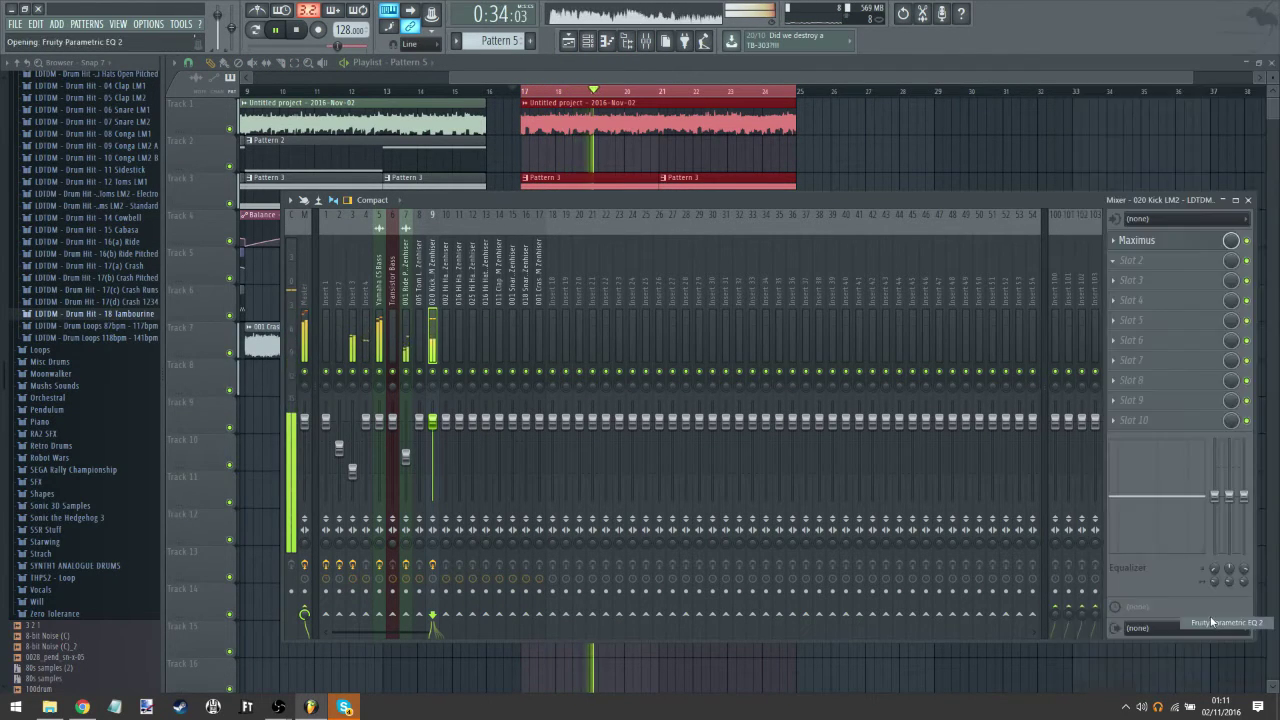
left_click(1113, 260)
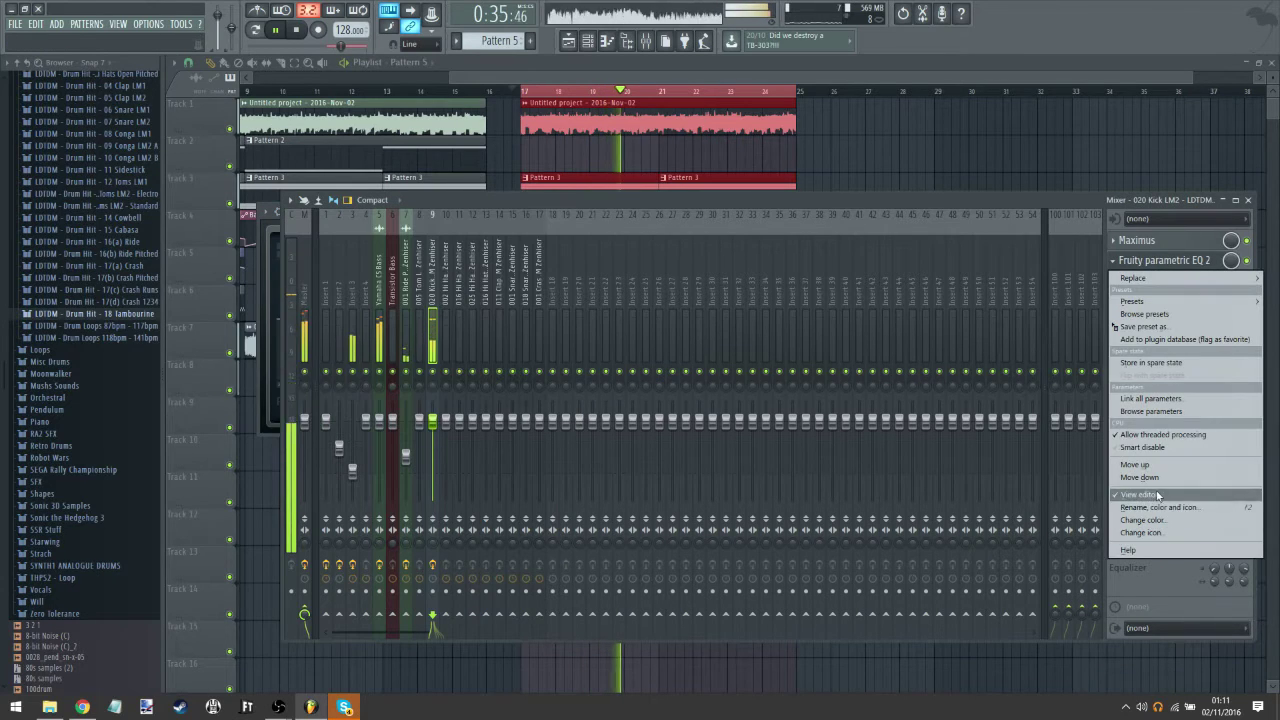
left_click(1135, 464)
Step: Shape the kick's EQ with a low-end roll-off on band 1, boosts on bands 2 and 5 and a cut on band 4, then solo the kick
left_click(266, 330)
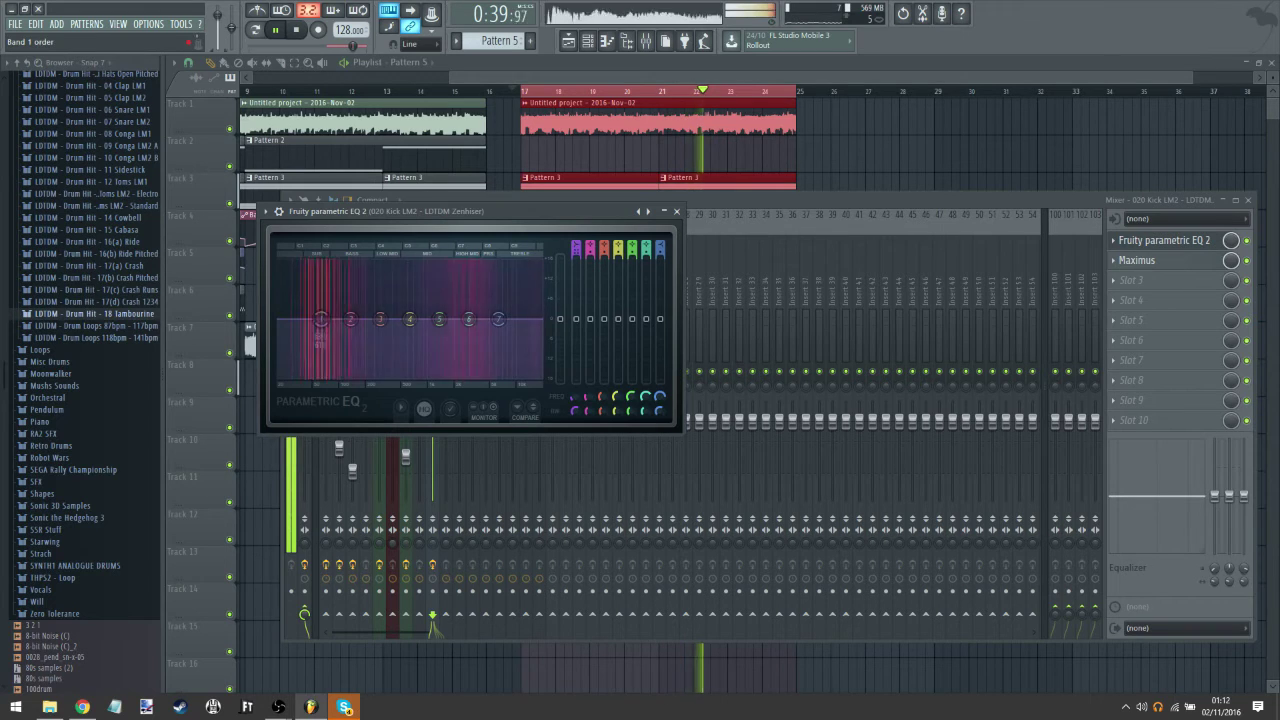
left_click_drag(575, 244, 575, 266)
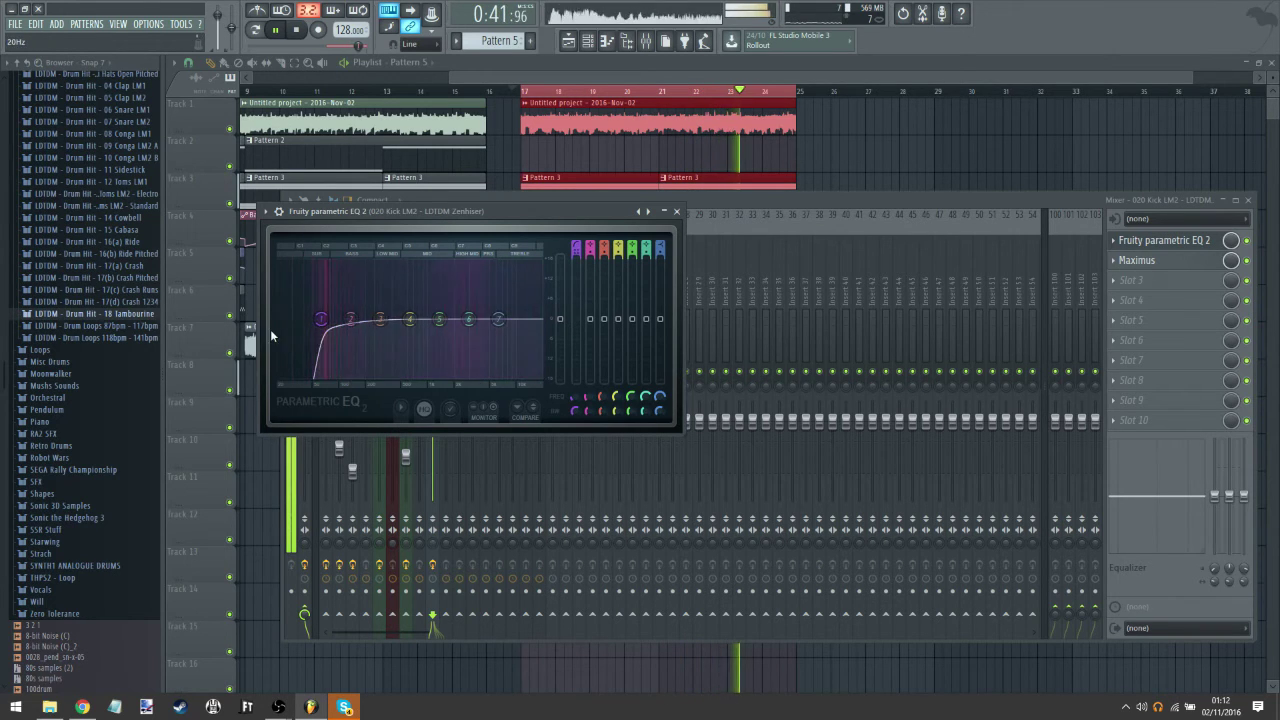
left_click_drag(321, 319, 289, 319)
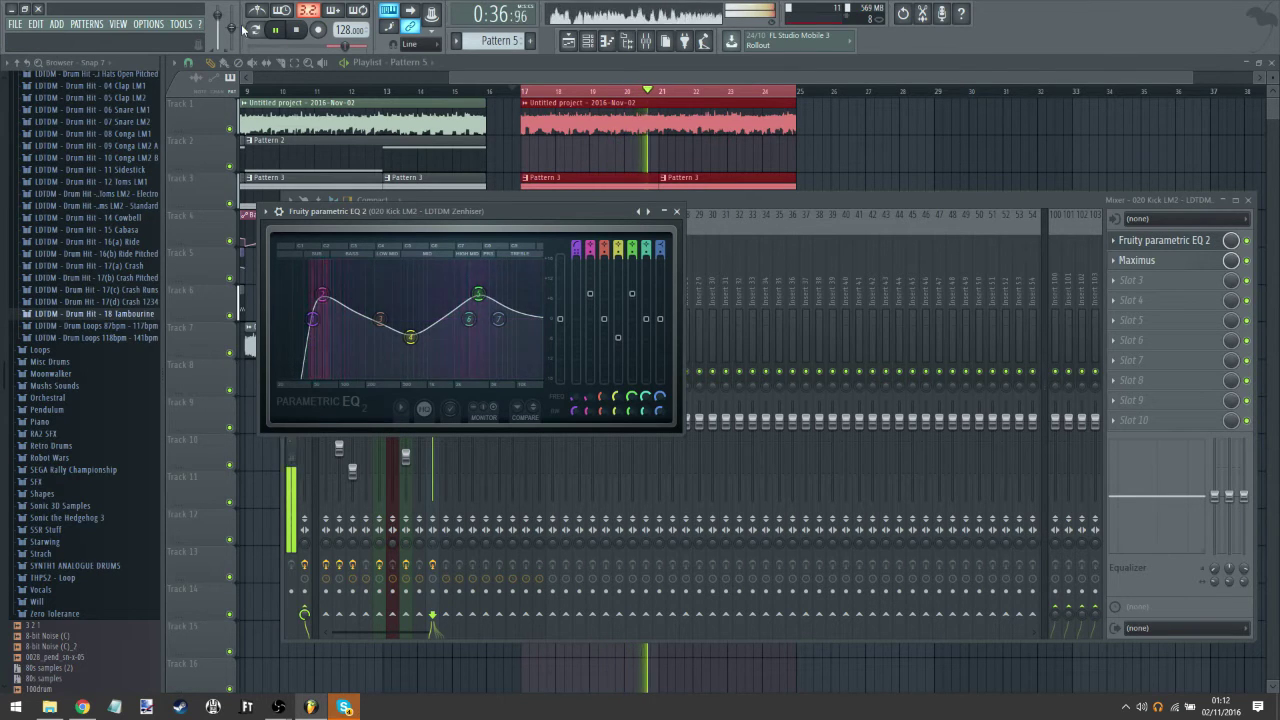
left_click(756, 206)
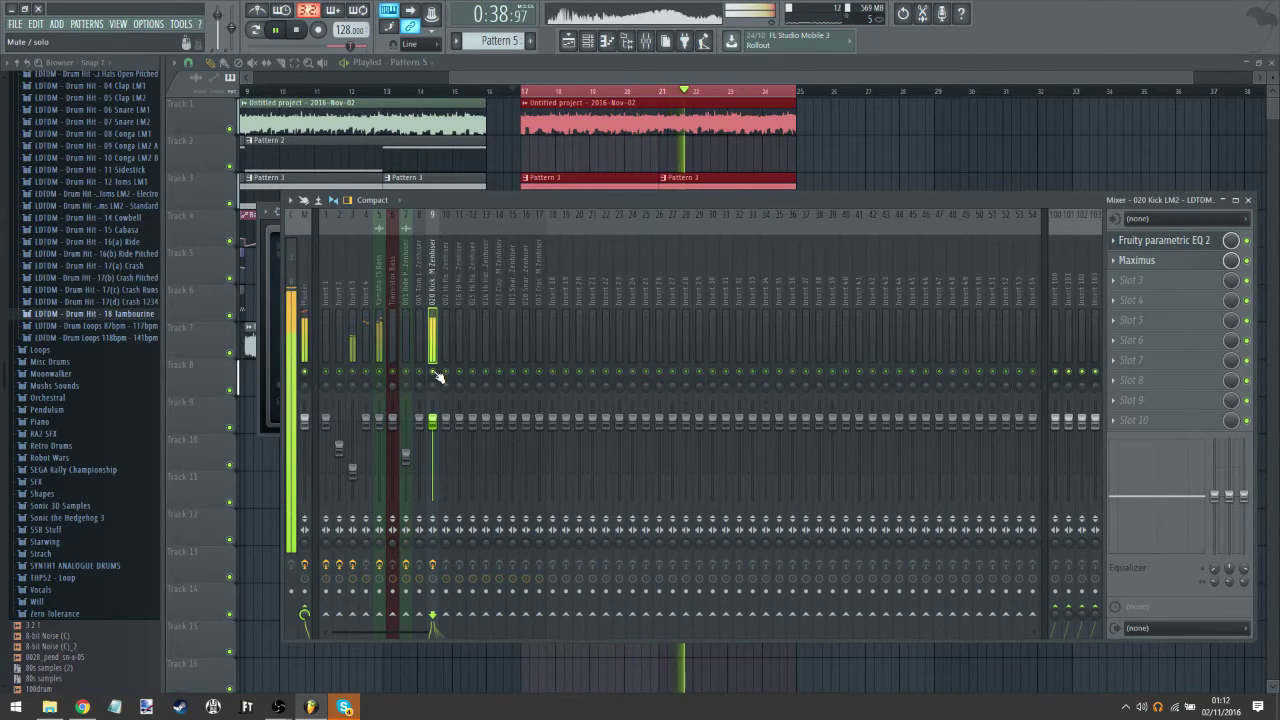
left_click(1160, 240)
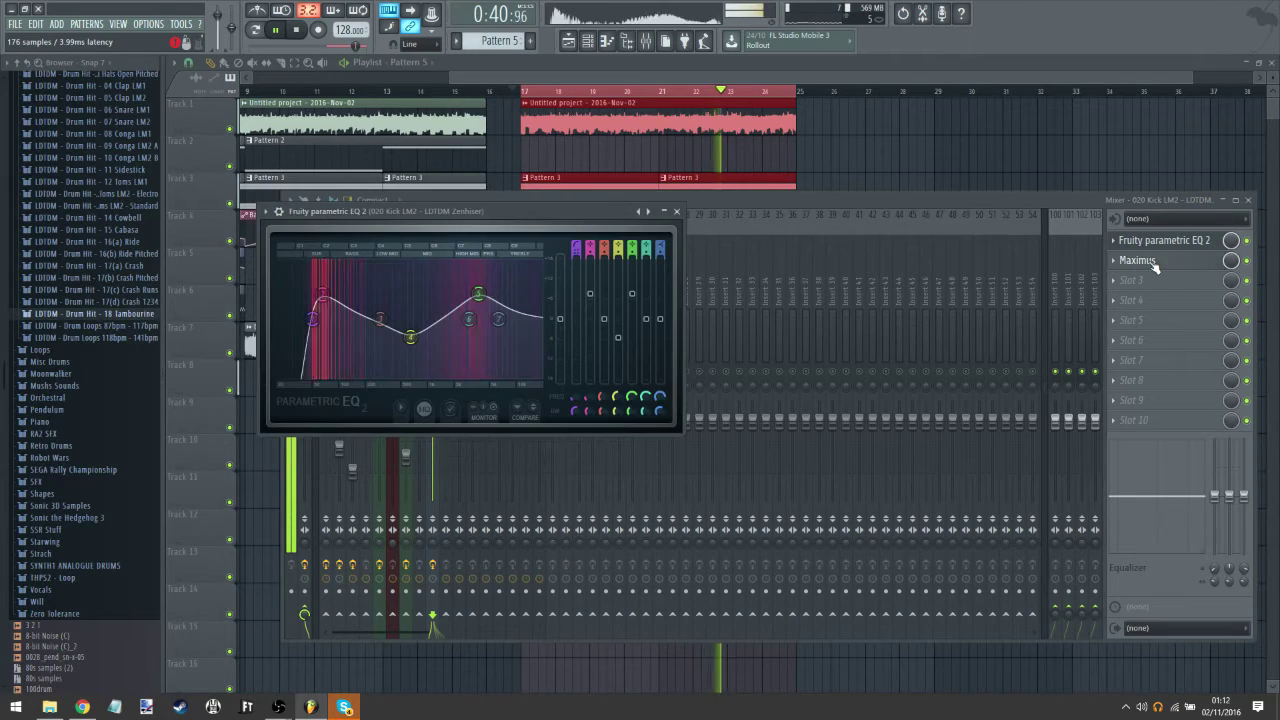
Step: Audition samples from the 01 Kick LM1 folder and replace the 020 kick channel's sample with 015 Kick LM1
scroll(115, 290, "up", 5)
left_click(127, 201)
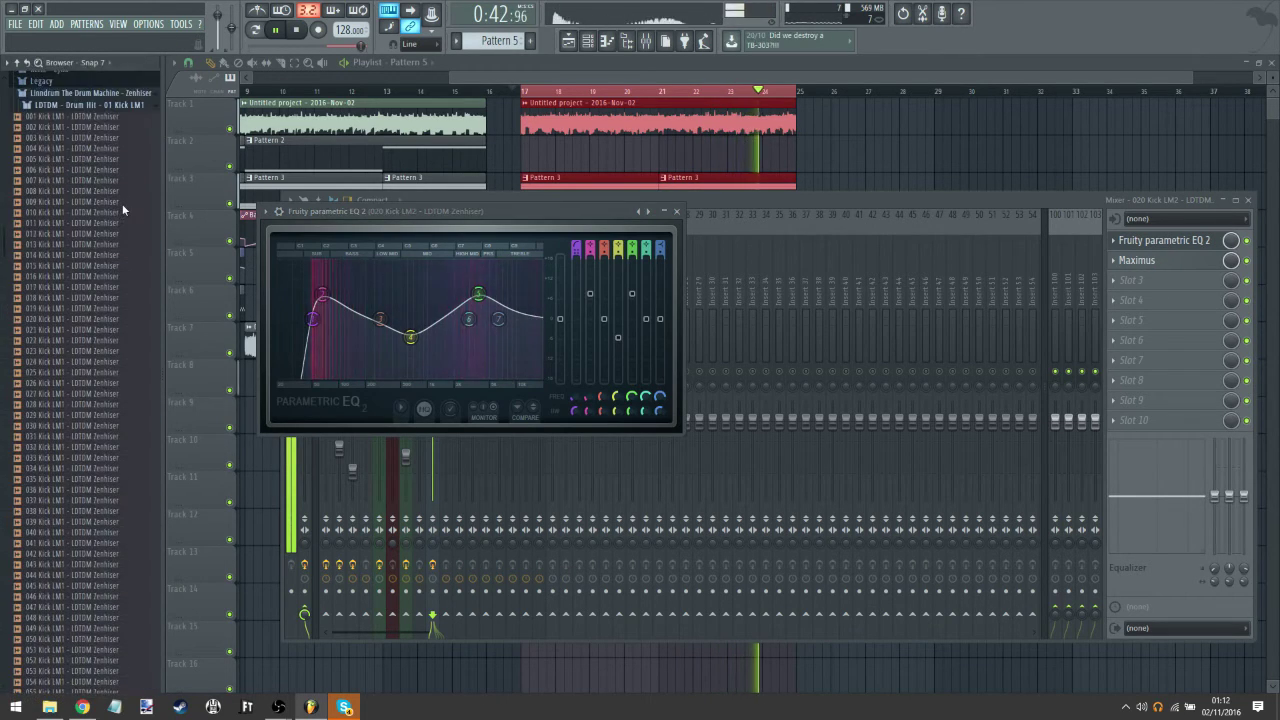
left_click(86, 130)
left_click(587, 40)
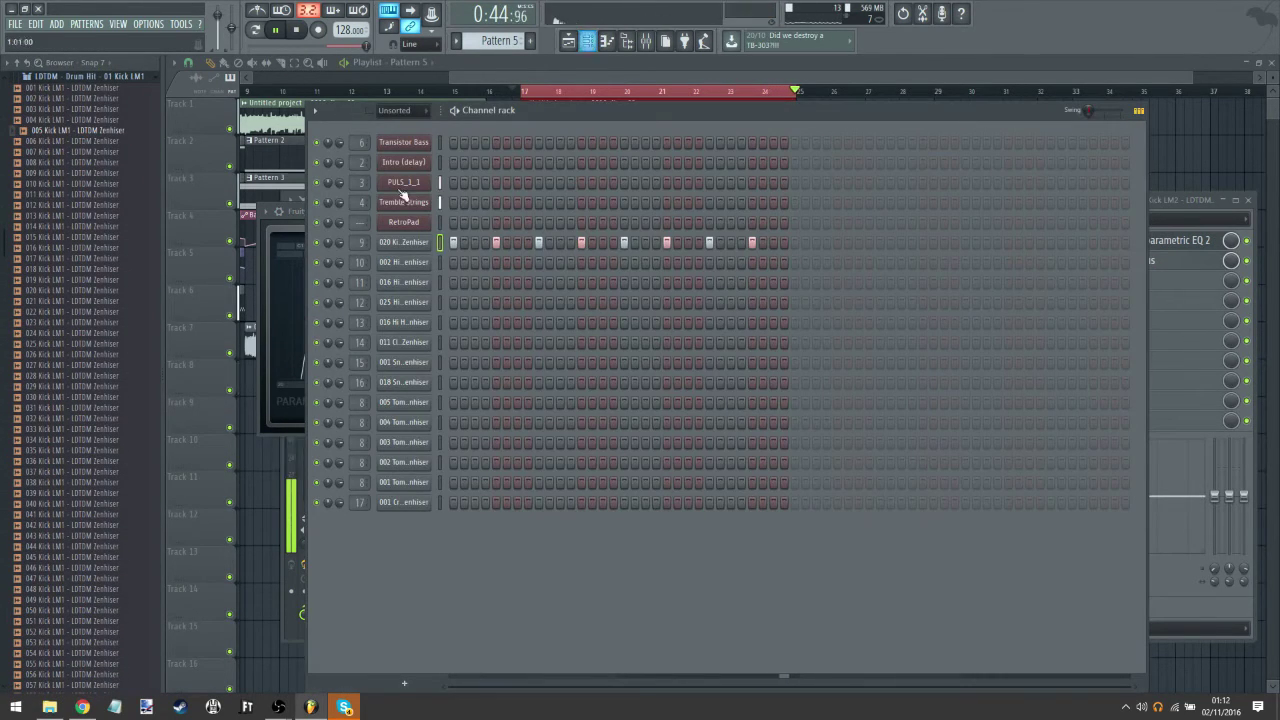
left_click(103, 420)
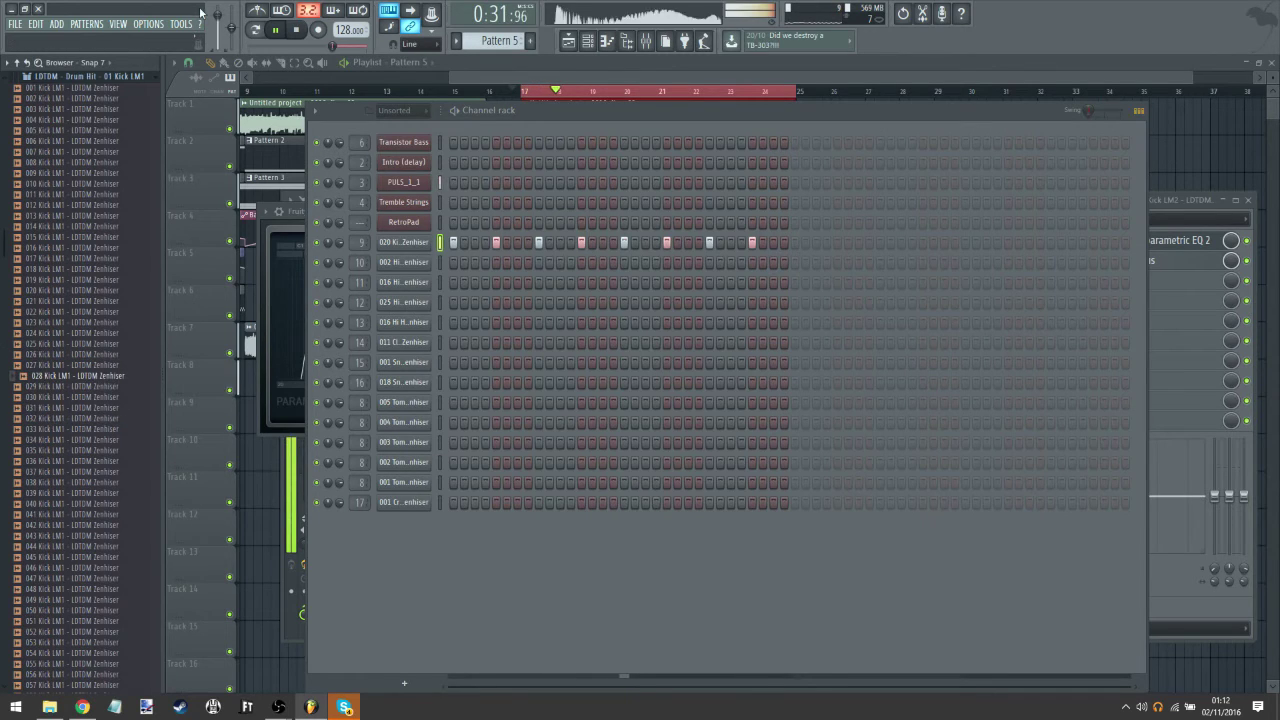
left_click(120, 186)
left_click(95, 237)
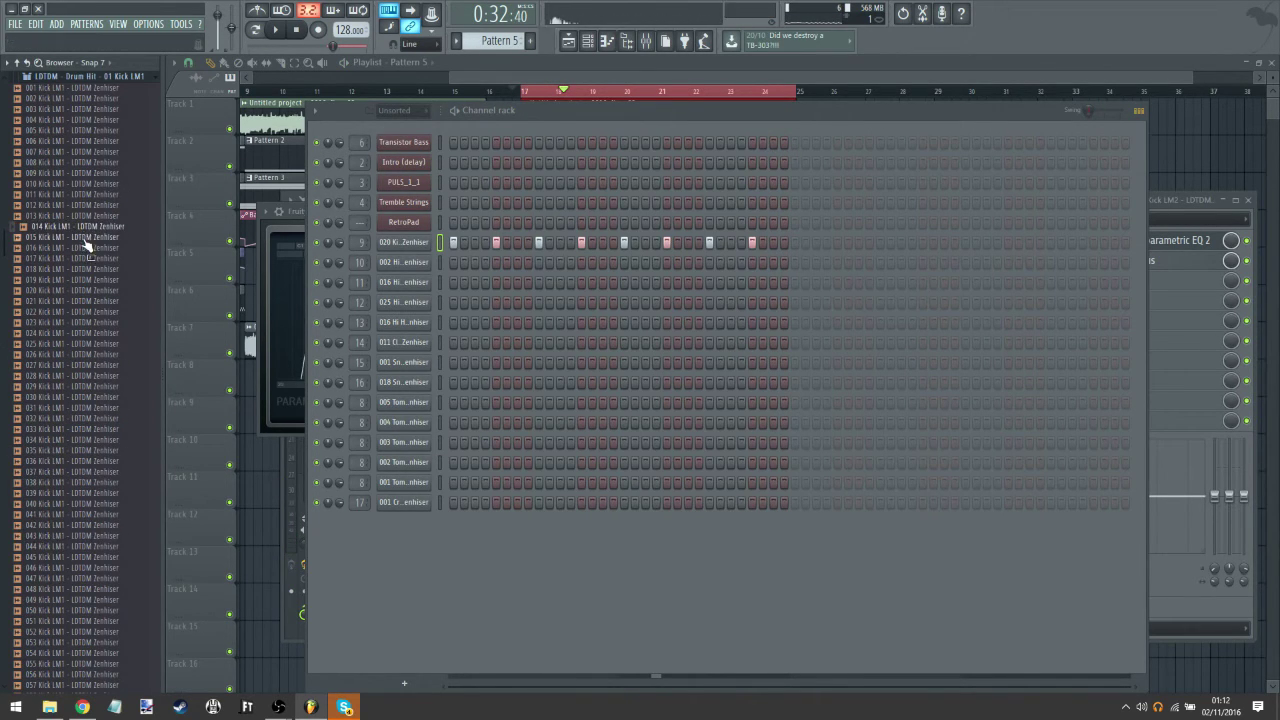
left_click_drag(394, 244, 394, 244)
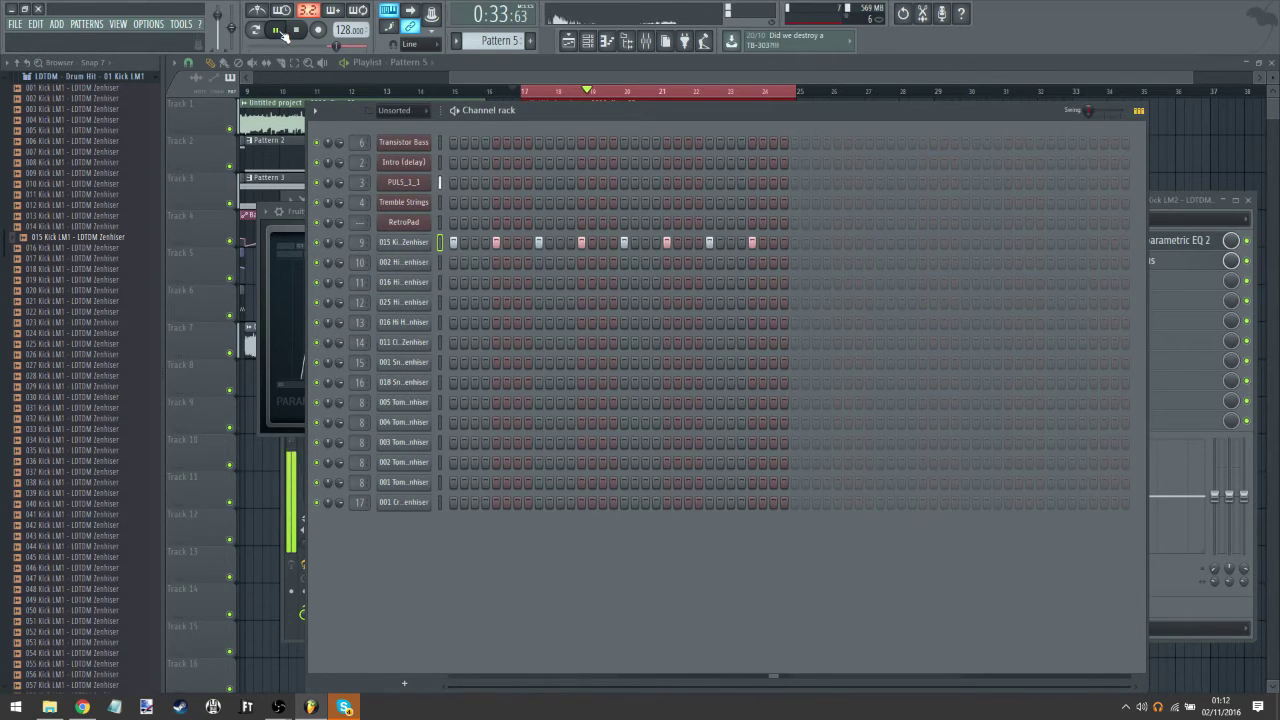
Step: Play the arrangement from just before bar 17 and route the kick's mixer track to the Yamaha CS Bass track
left_click(566, 41)
key("space")
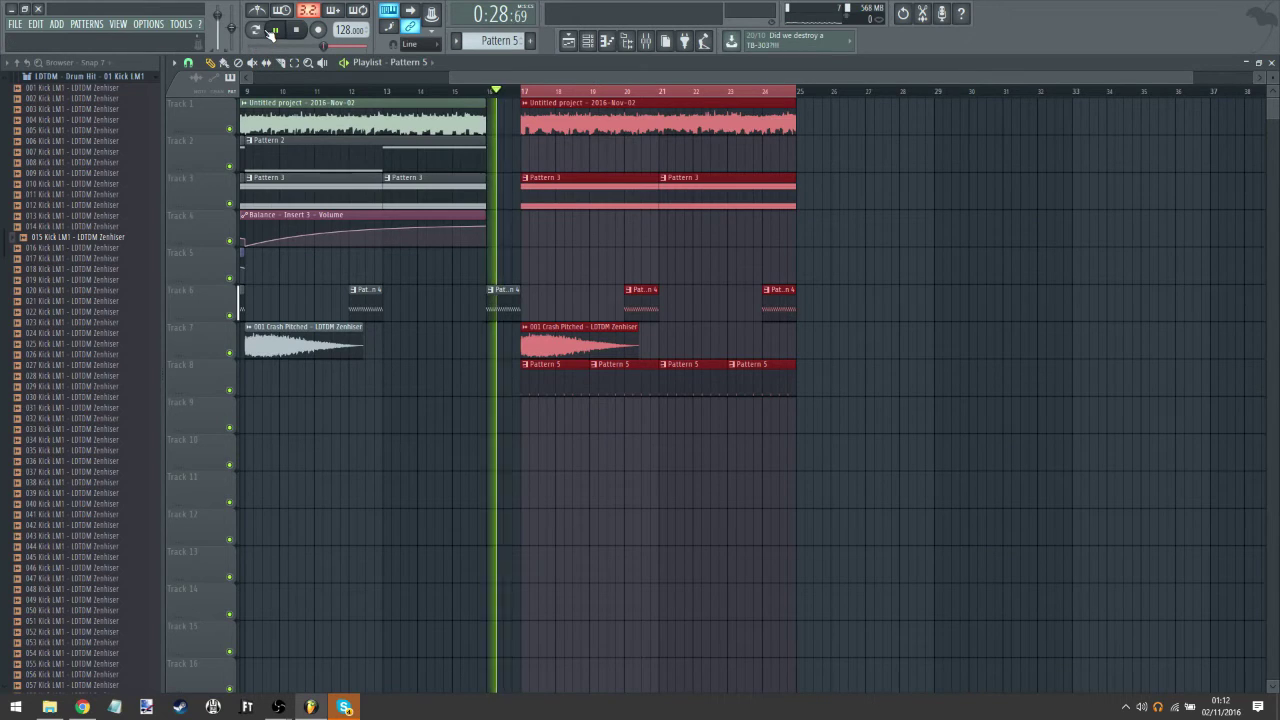
left_click(646, 40)
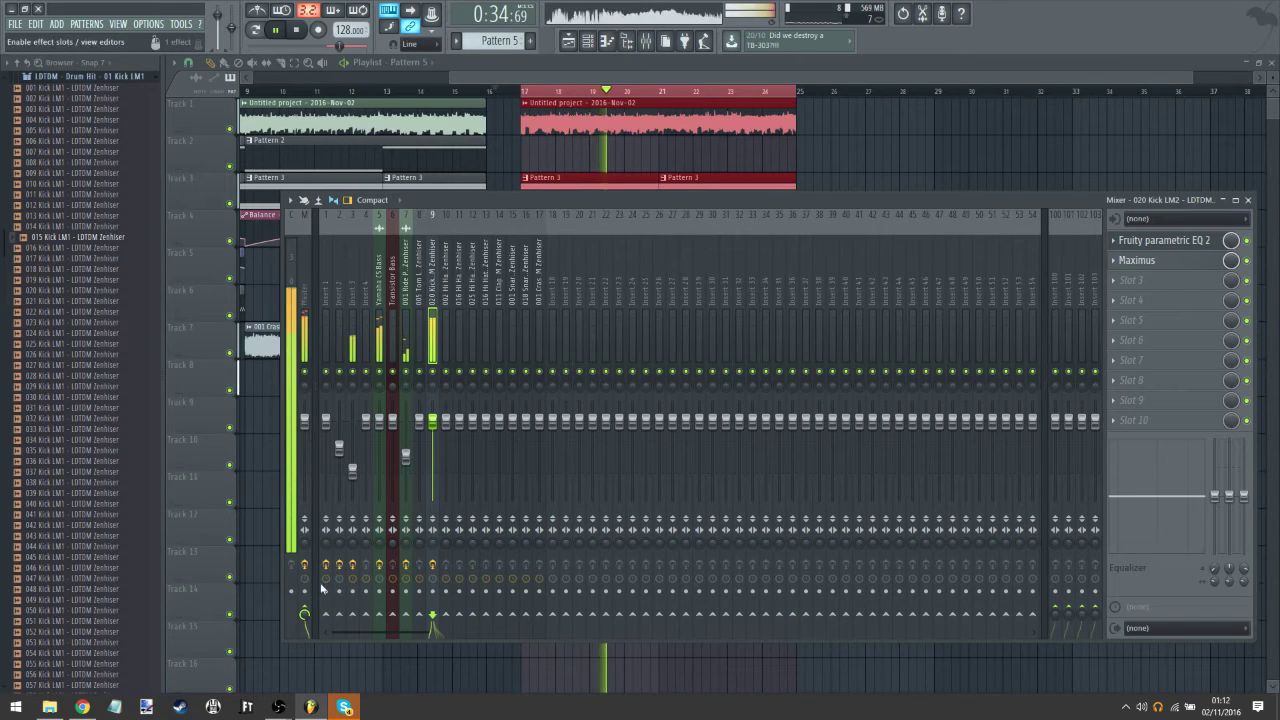
left_click(378, 616)
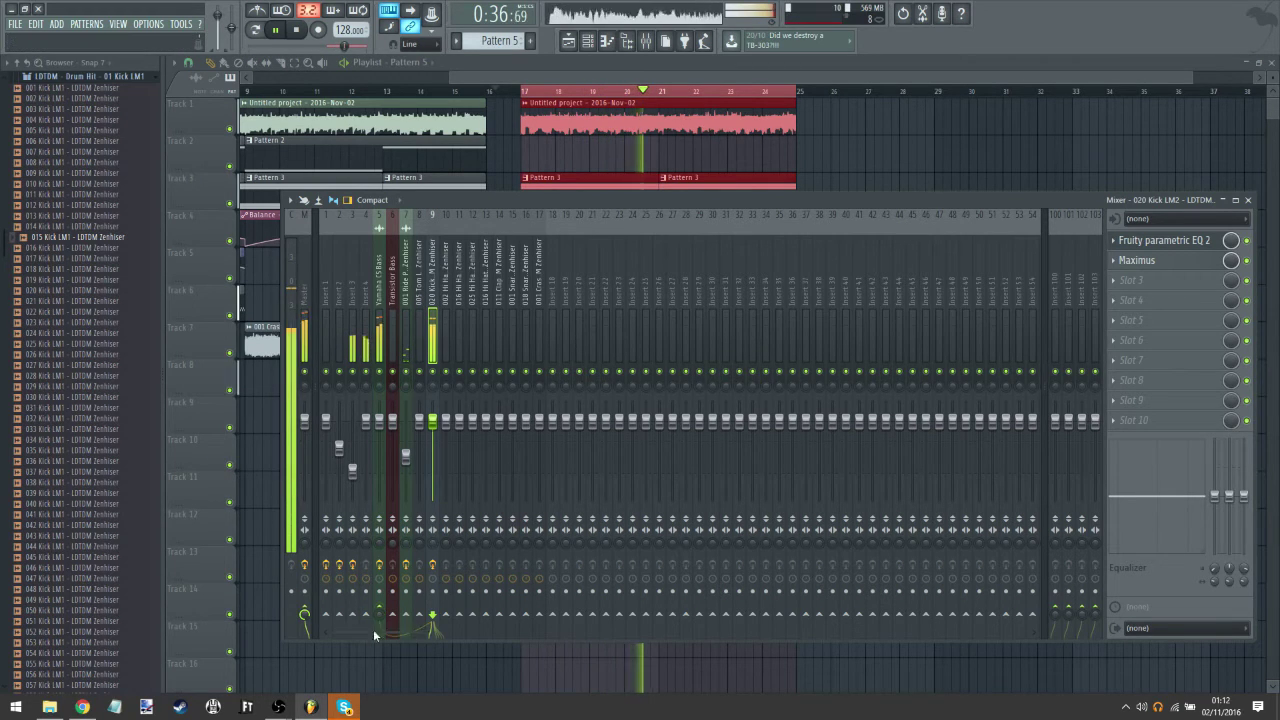
Step: Add Fruity Limiter to slot 10 of the Yamaha CS Bass mixer track
left_click(382, 290)
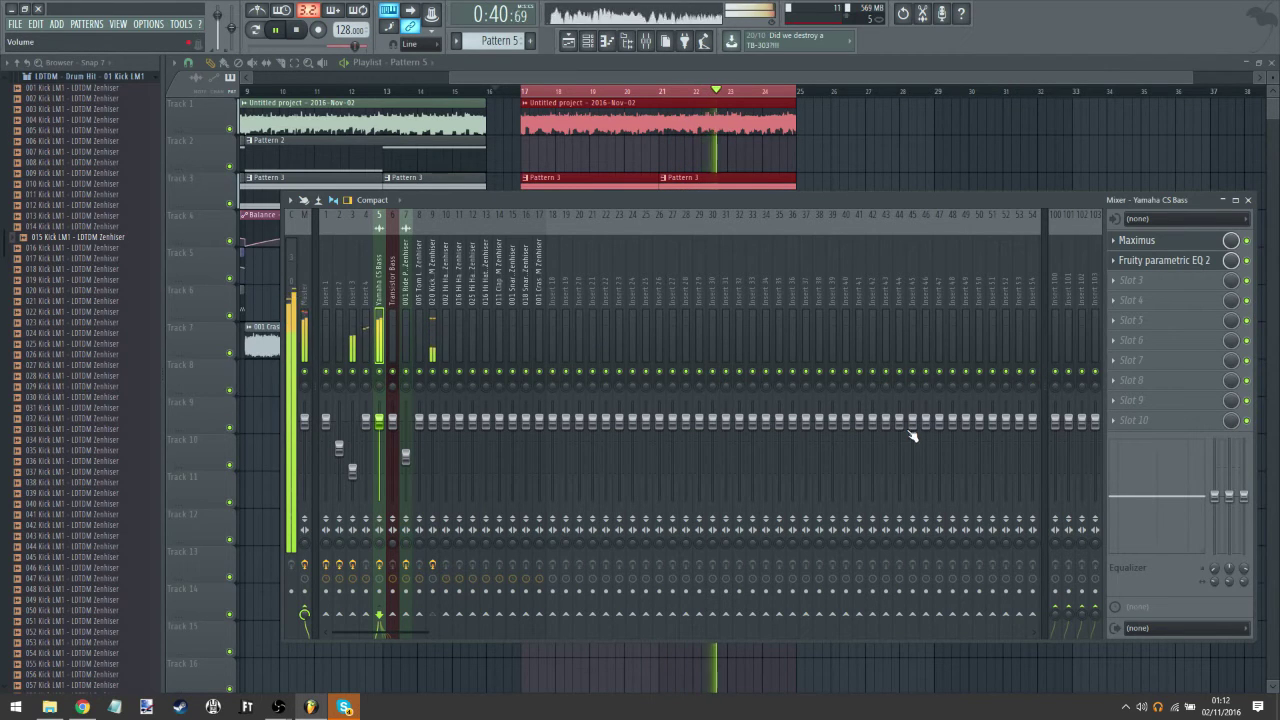
left_click(1124, 284)
left_click(1003, 198)
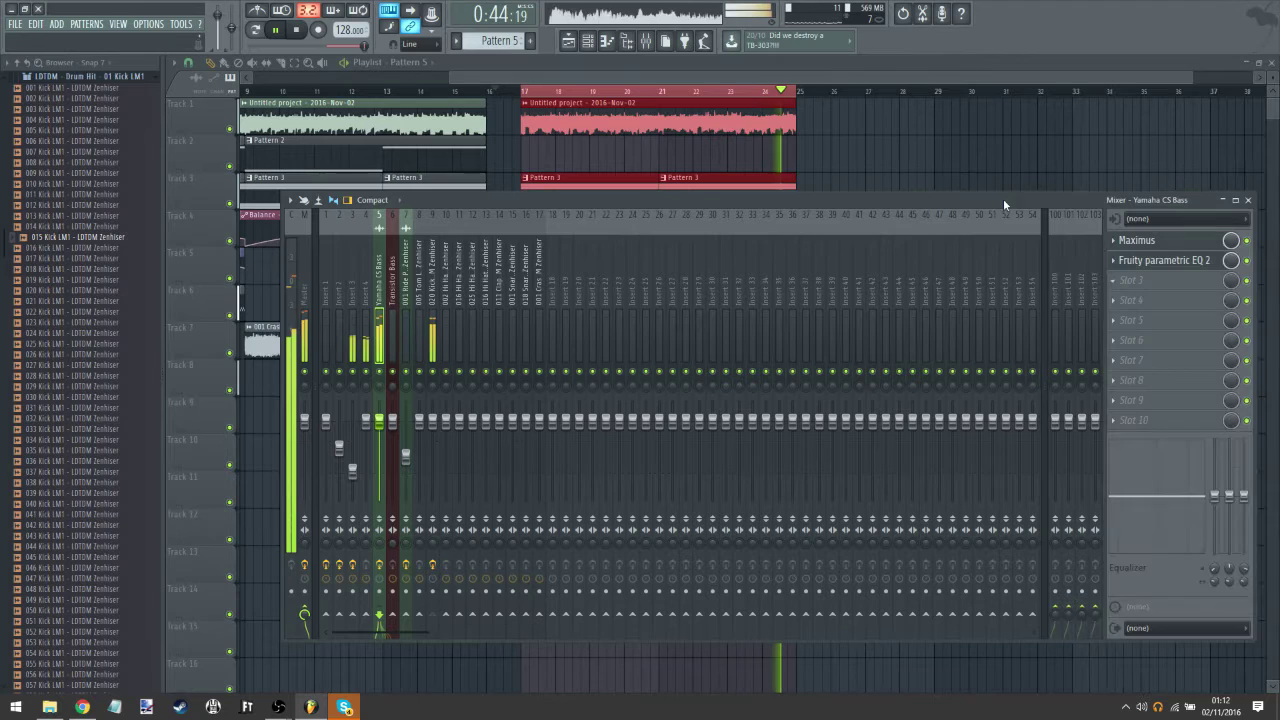
left_click(1133, 424)
mouse_move(1120, 460)
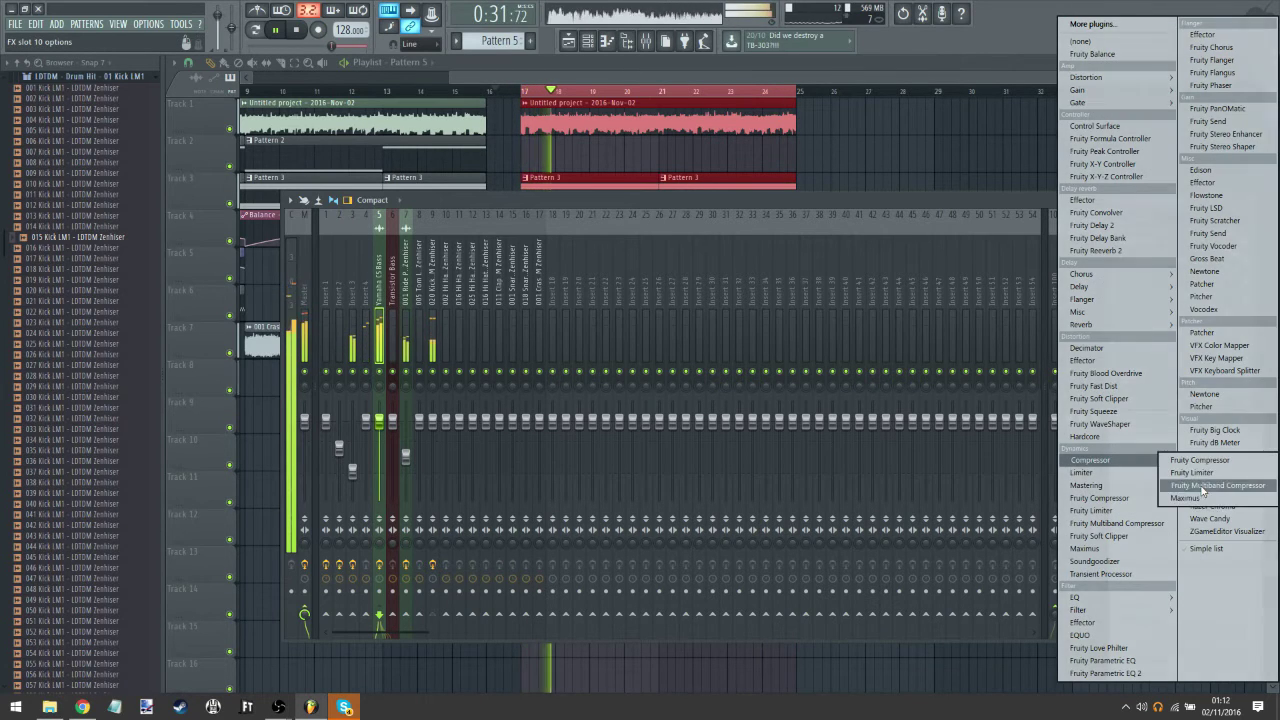
left_click(1192, 472)
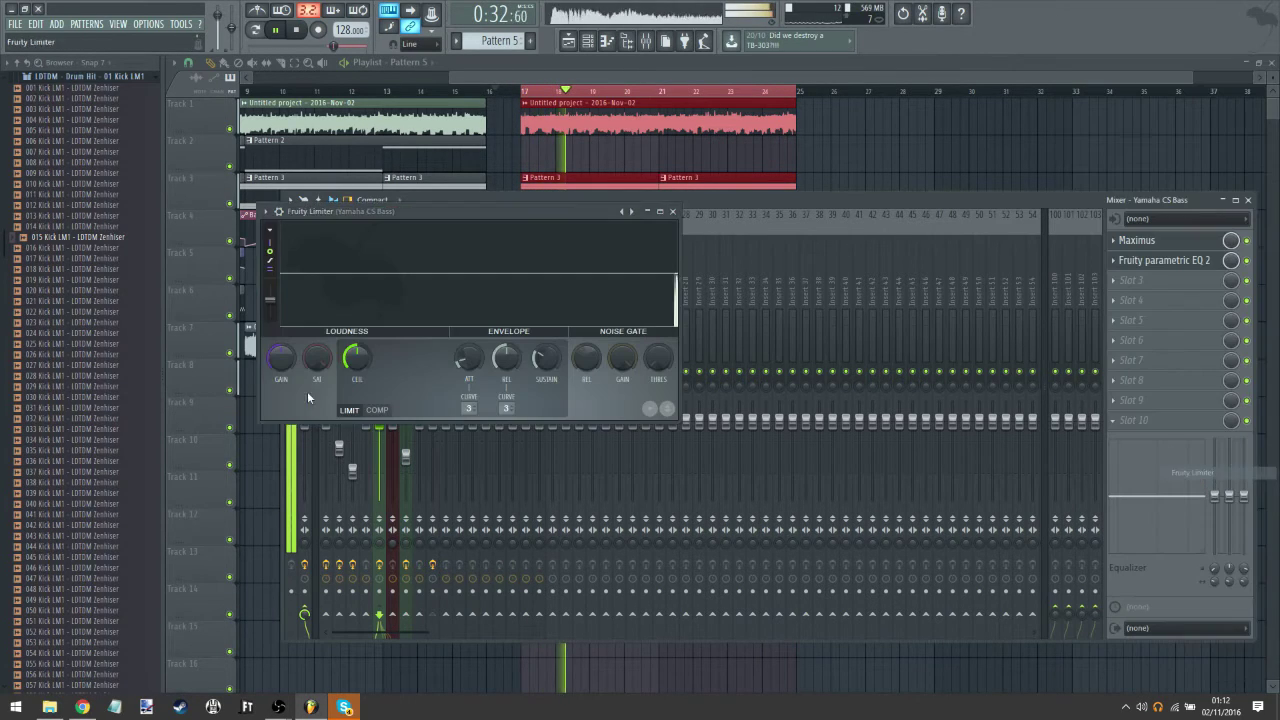
Step: Switch the bass track's Fruity Limiter to compressor mode, lower its threshold and raise its knee
left_click(377, 410)
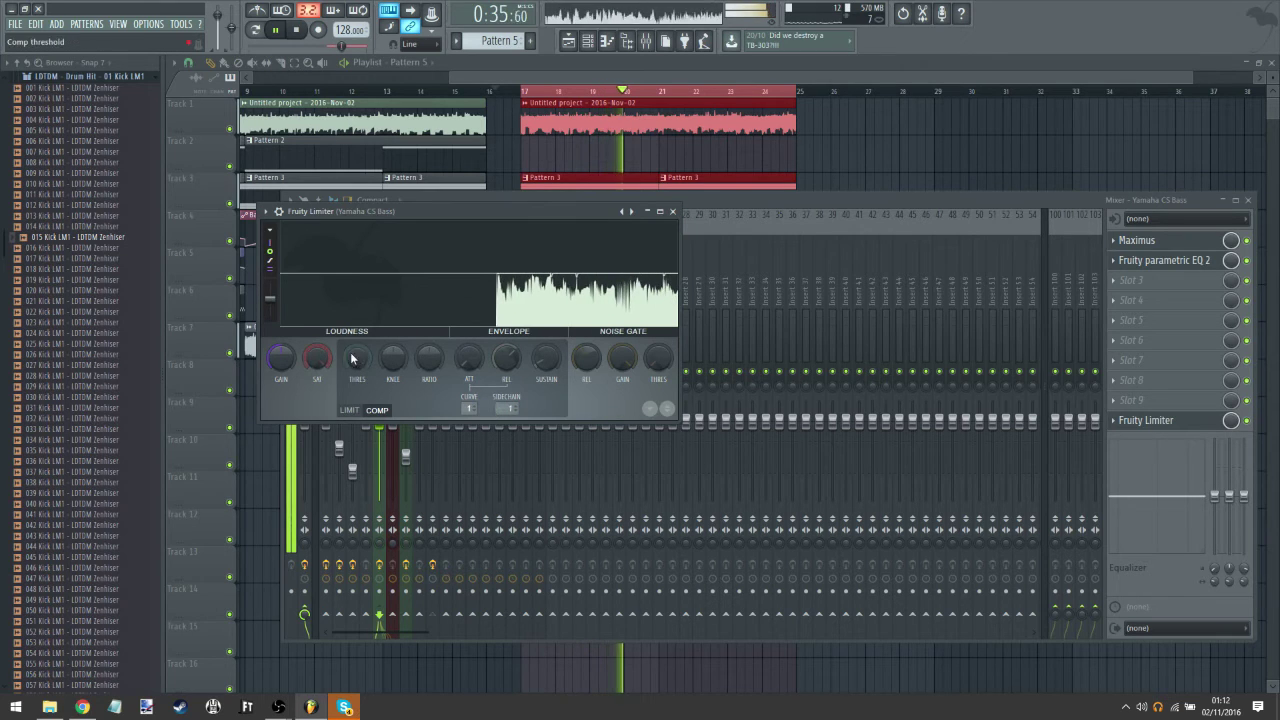
left_click_drag(352, 358, 352, 420)
left_click_drag(391, 358, 391, 318)
left_click_drag(355, 358, 355, 368)
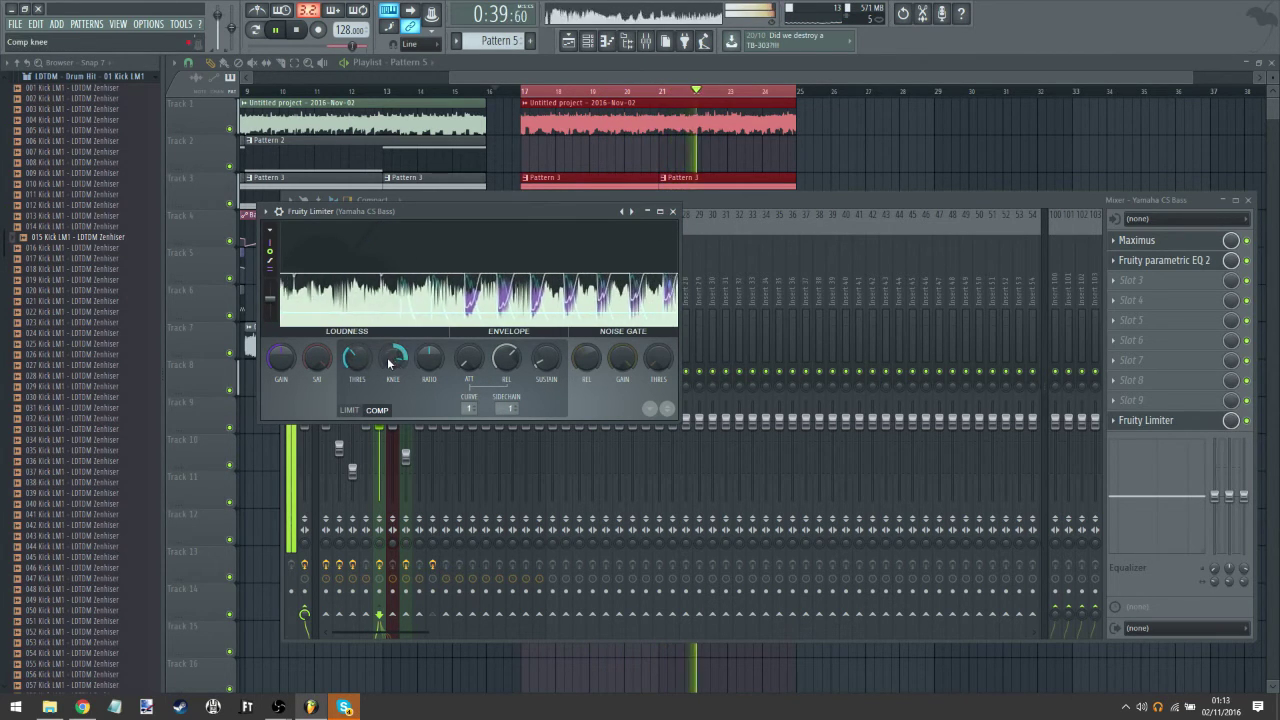
left_click(673, 212)
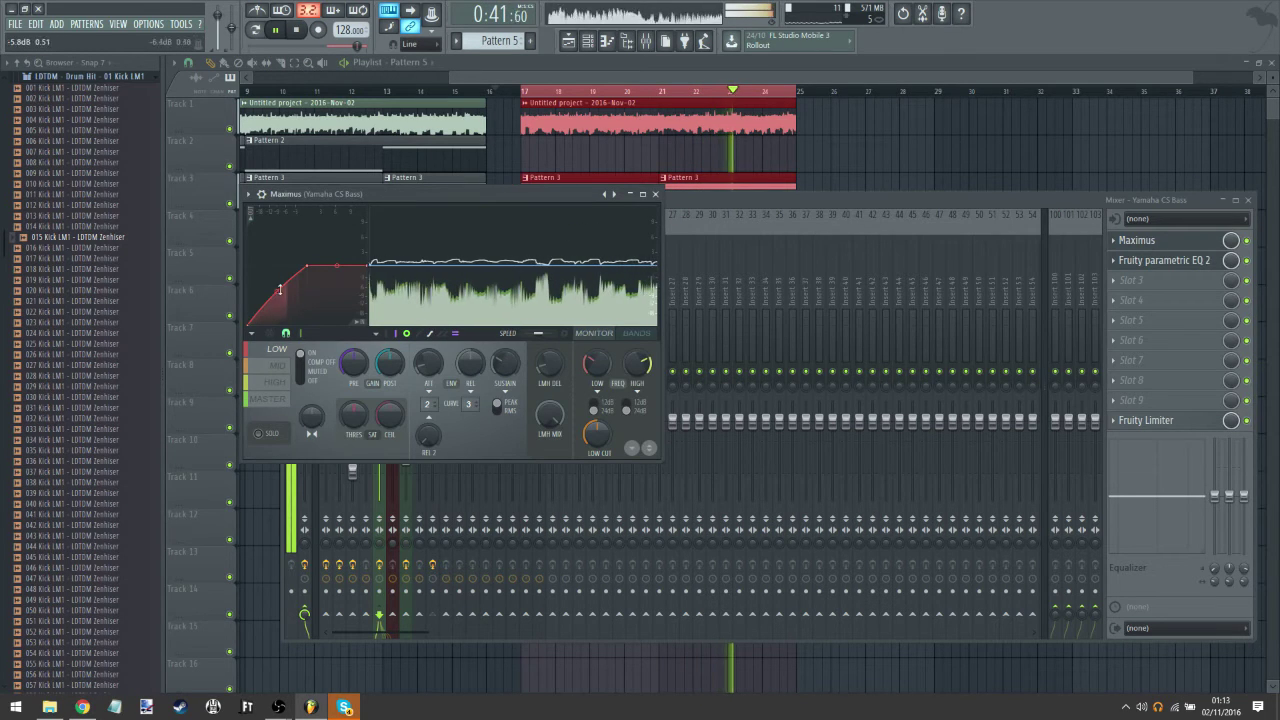
Step: Inspect the low and master band curves in Maximus on the Yamaha CS Bass track
left_click(1146, 241)
left_click(1145, 241)
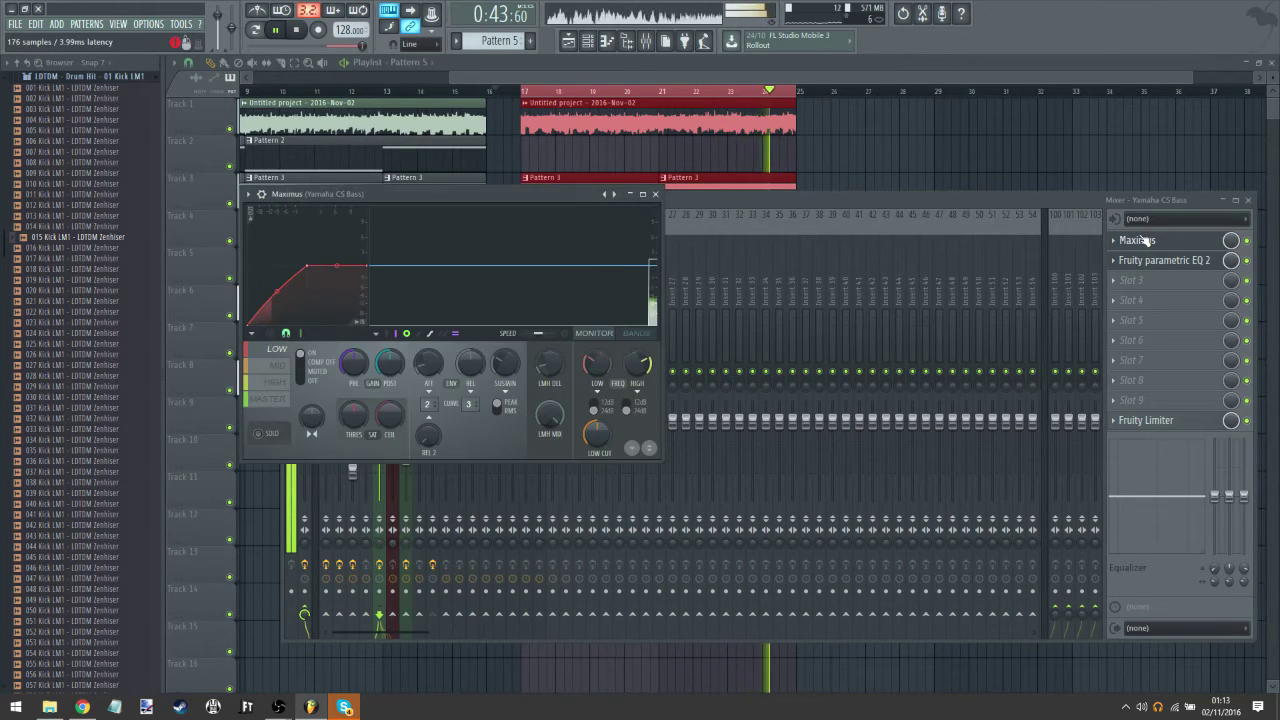
left_click(268, 398)
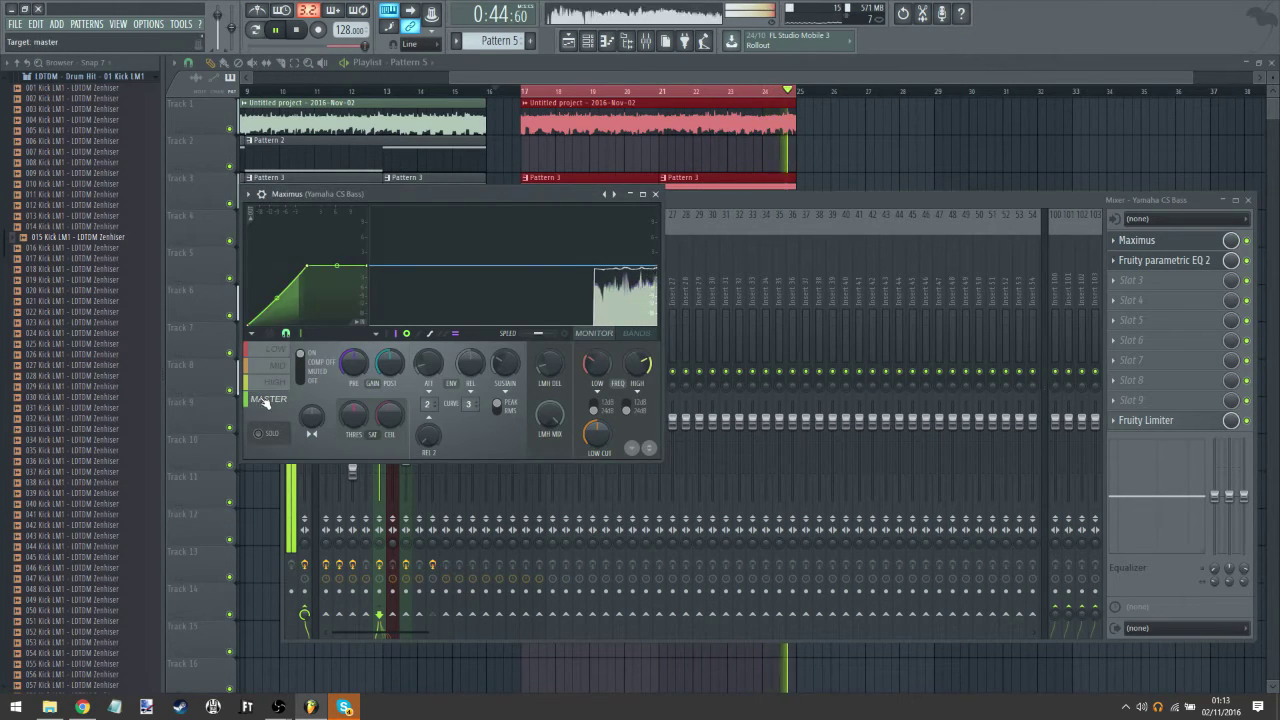
left_click(656, 194)
left_click(663, 212)
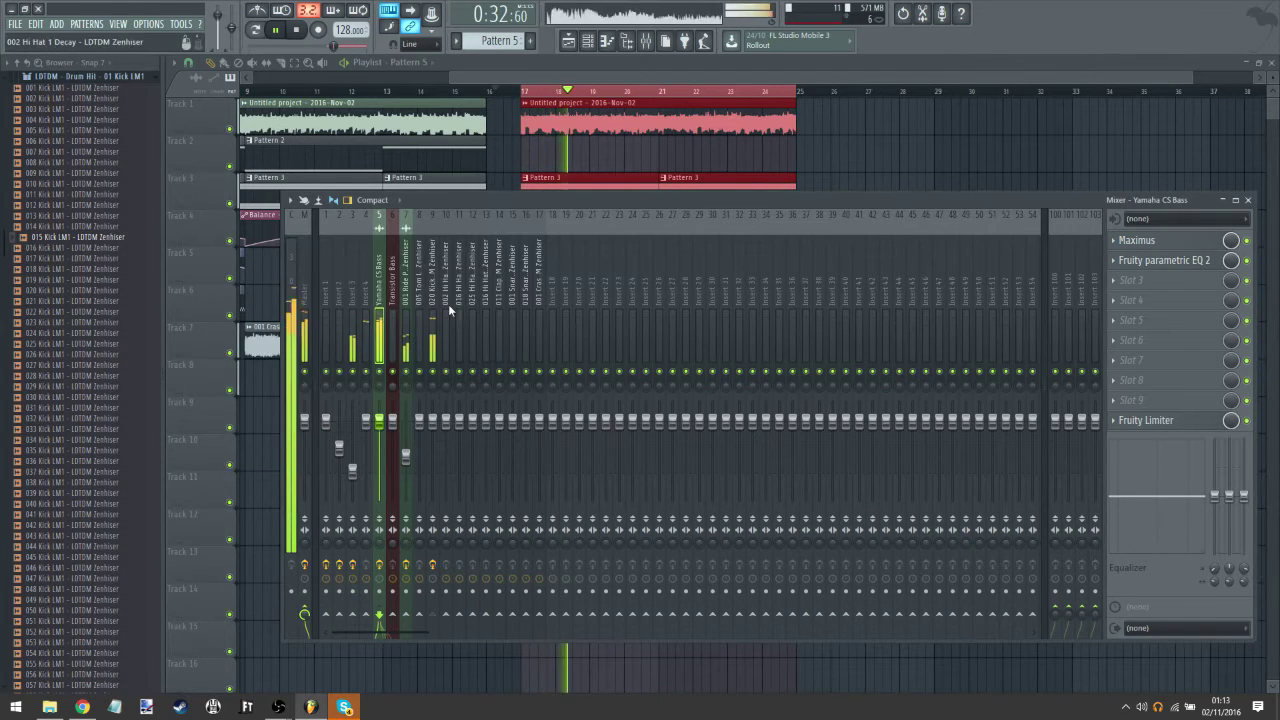
Step: Fine-tune the first point of the master curve in the kick track's Maximus
left_click(432, 300)
left_click(1176, 262)
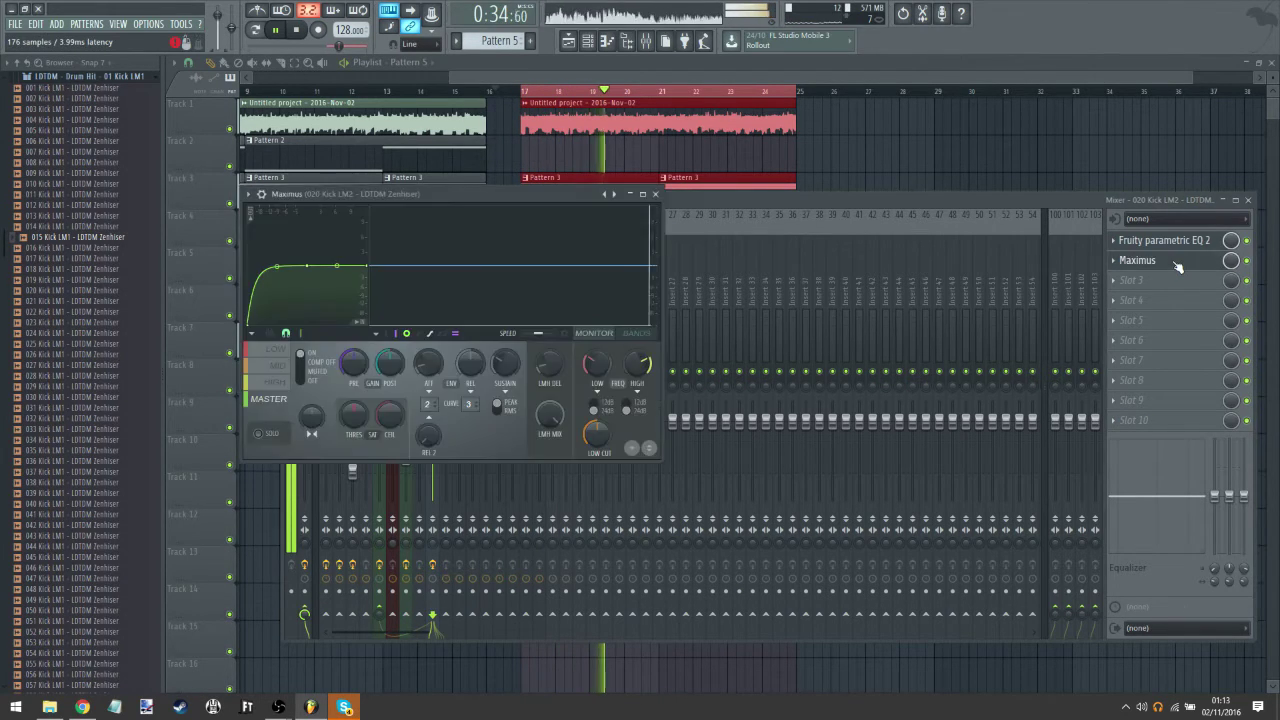
left_click(1178, 266)
left_click(1176, 266)
mouse_move(277, 267)
left_mouse_down()
mouse_move(277, 283)
mouse_move(277, 267)
left_mouse_up()
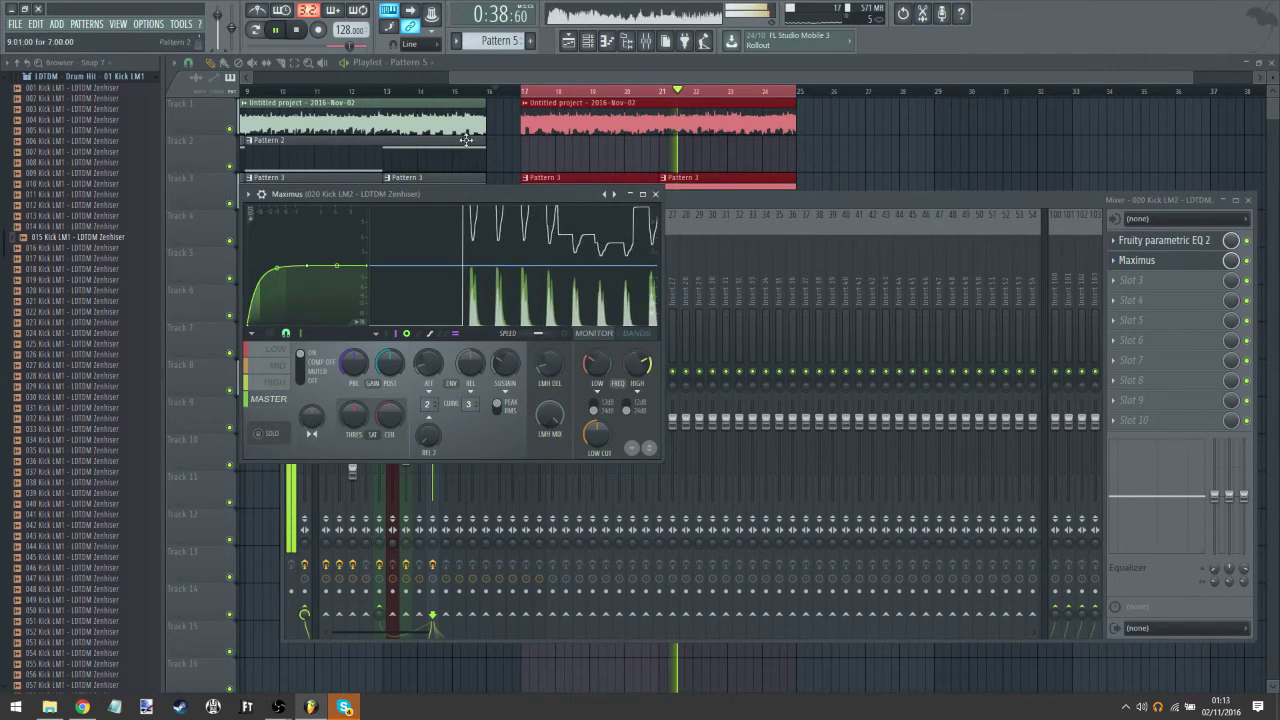
Step: Raise the silence trimming threshold of the 015 Kick LM1 sample in its channel settings
key("F6")
left_click(382, 240)
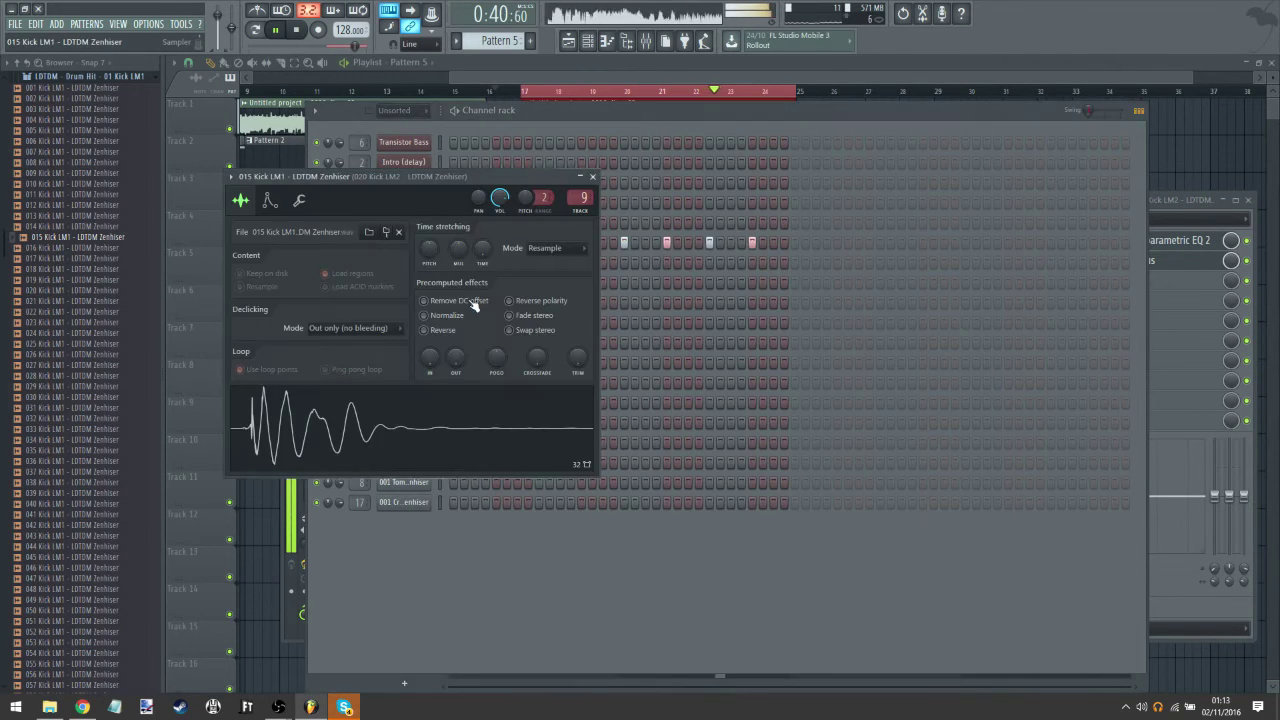
left_click_drag(576, 366, 576, 362)
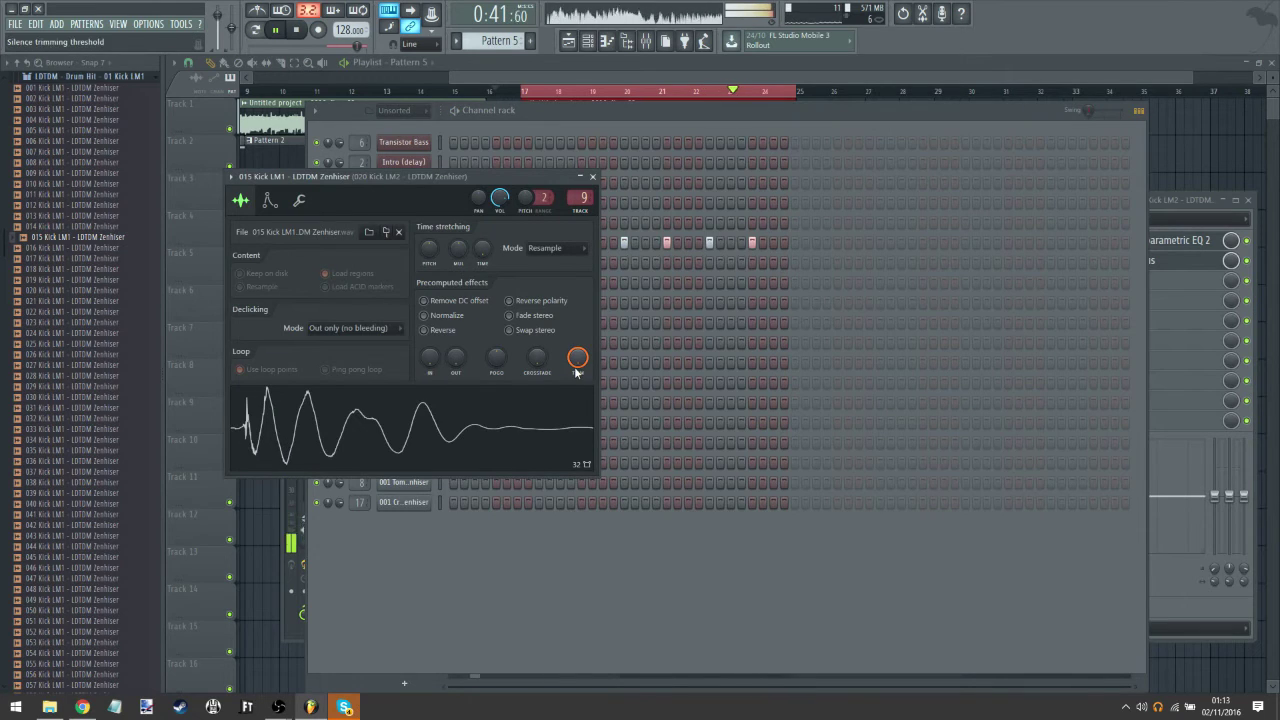
left_click(594, 177)
Step: Play the arrangement from ahead of bar 17 and, in a widened channel rack, place 018 Snare LM1 hits on steps 5, 13, 21 and 29
left_click(491, 91)
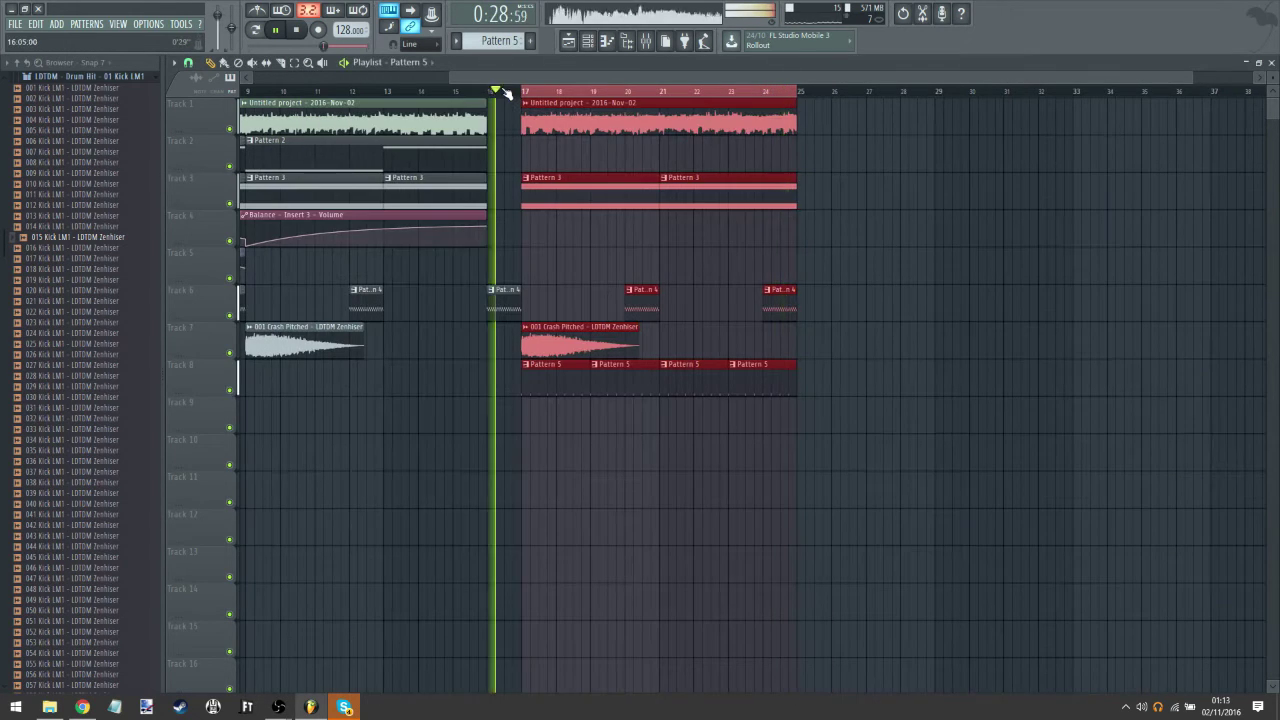
left_click(427, 91)
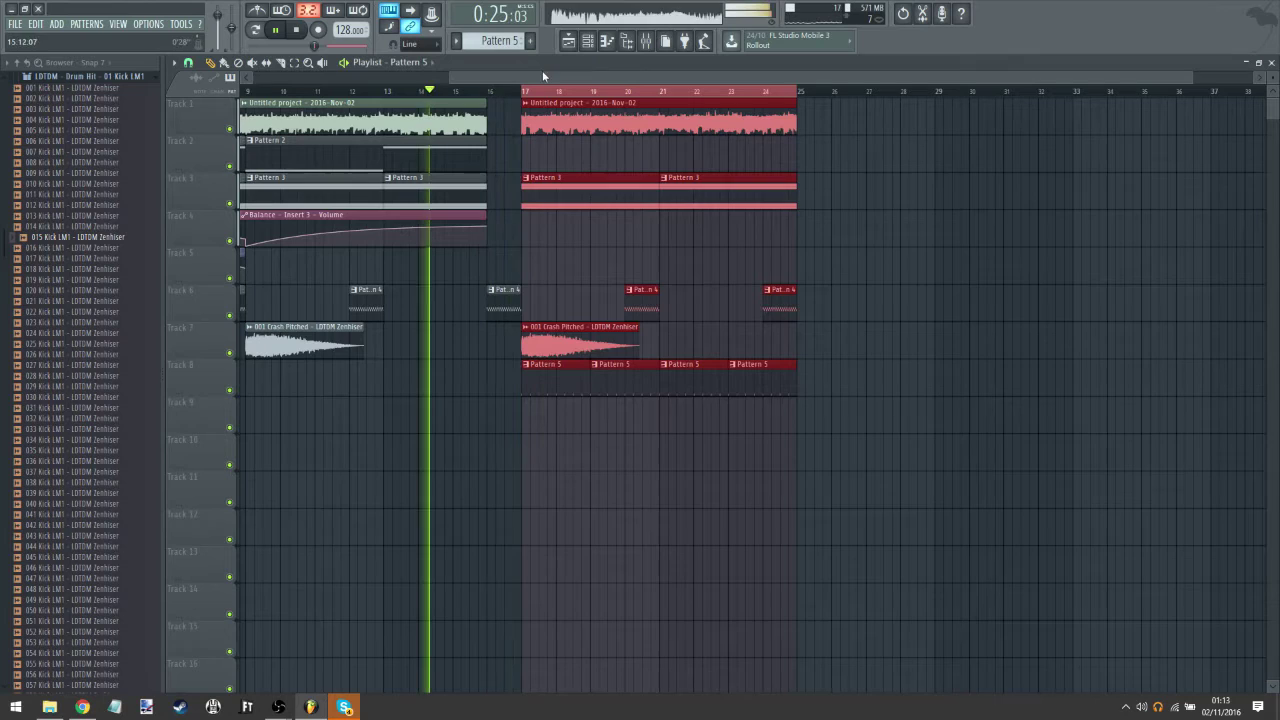
left_click(646, 41)
left_click(588, 43)
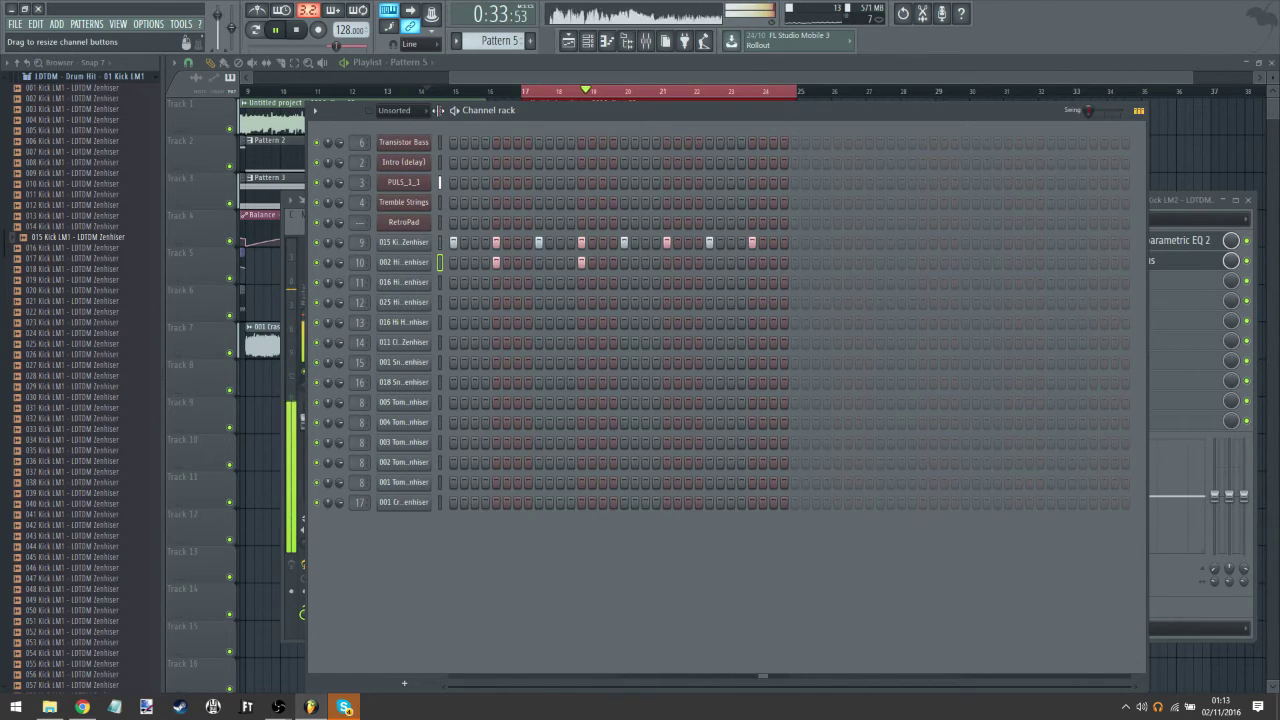
left_click_drag(437, 110, 528, 115)
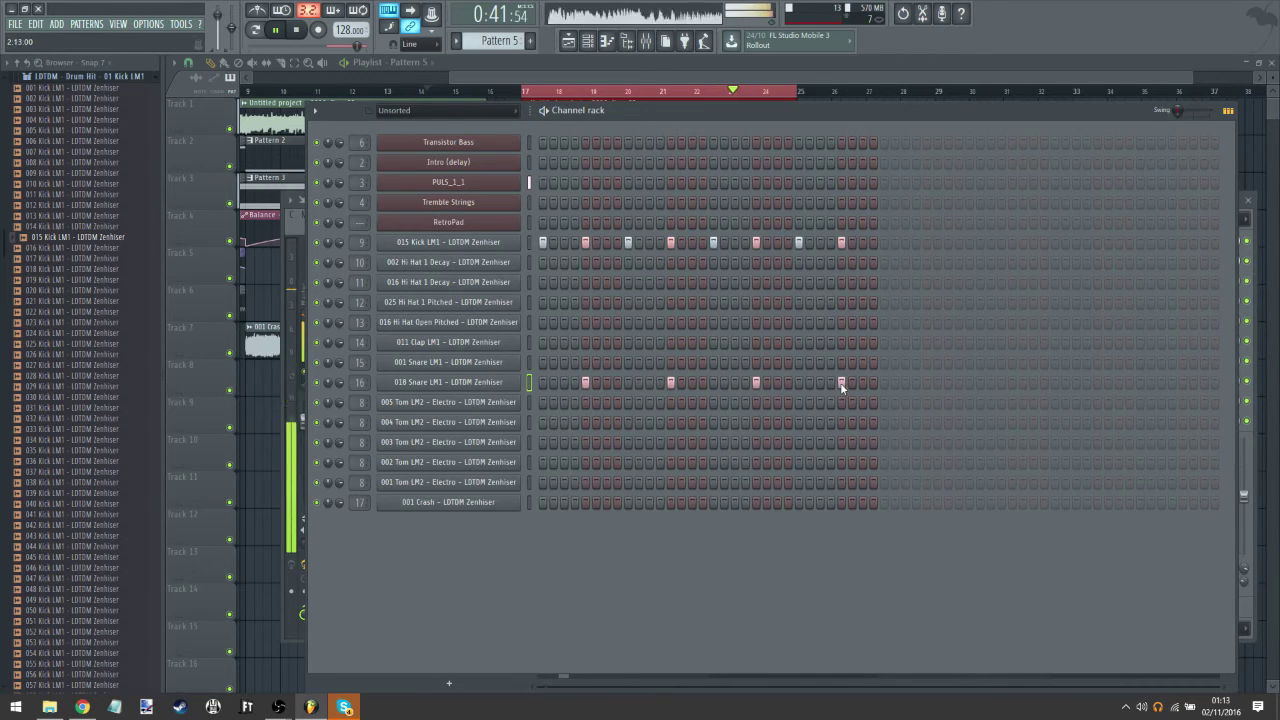
Step: Add Maximus to slot 1 of the 018 Snare LM1 mixer track and raise the lower part of its master curve
left_click(648, 42)
left_click(1131, 254)
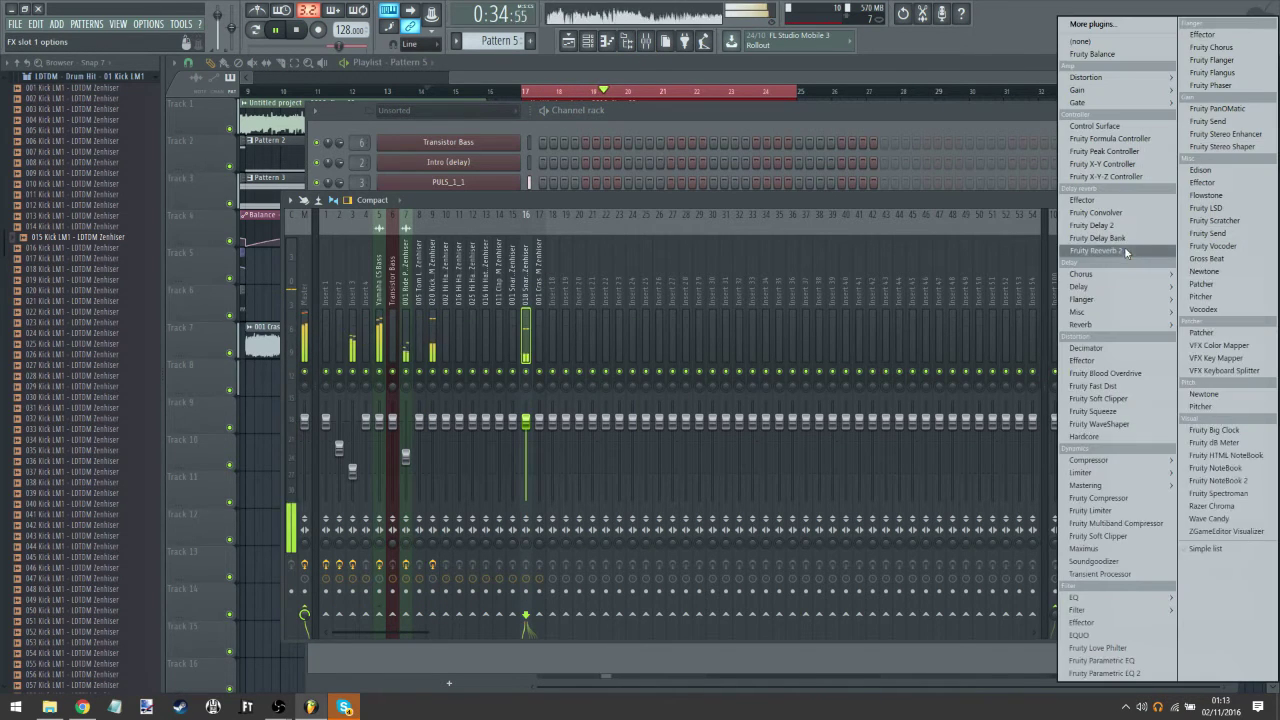
mouse_move(1120, 460)
left_click(1190, 498)
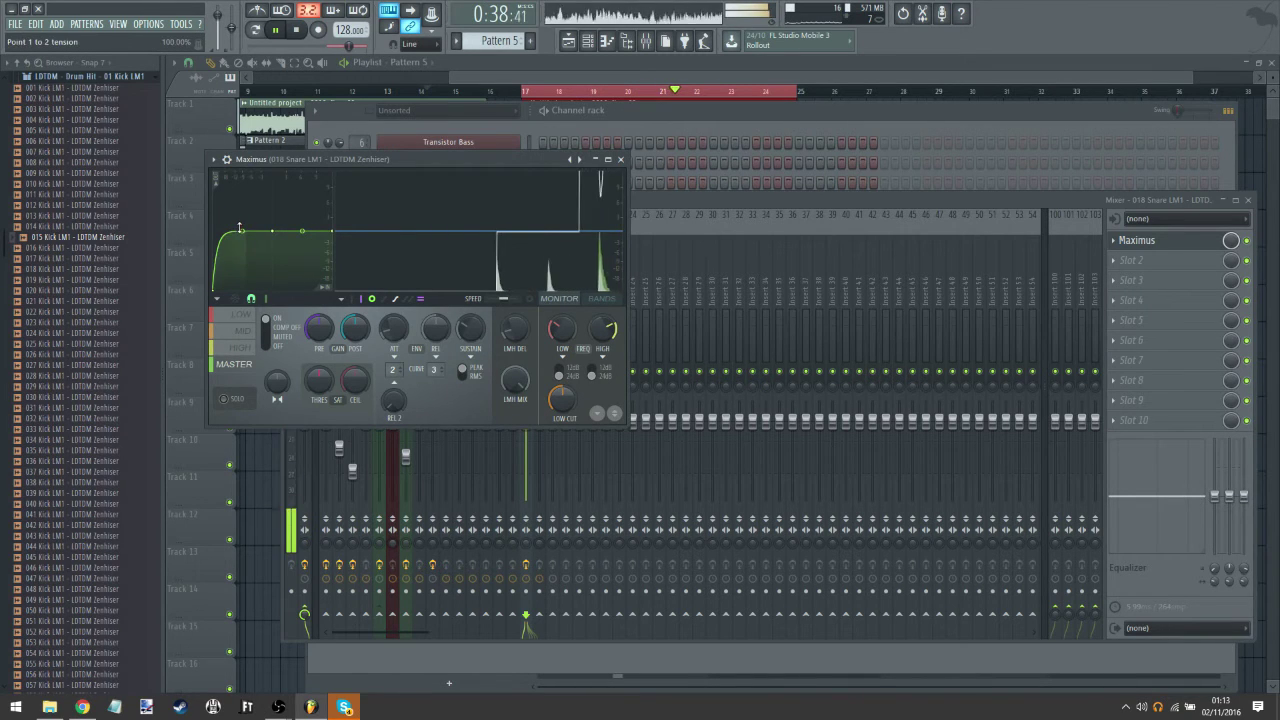
Step: Audition samples from the 06 Snare LM1 folder and replace the 018 snare channel's sample with 021 Snare LM1
scroll(139, 214, "up", 3)
left_click(125, 183)
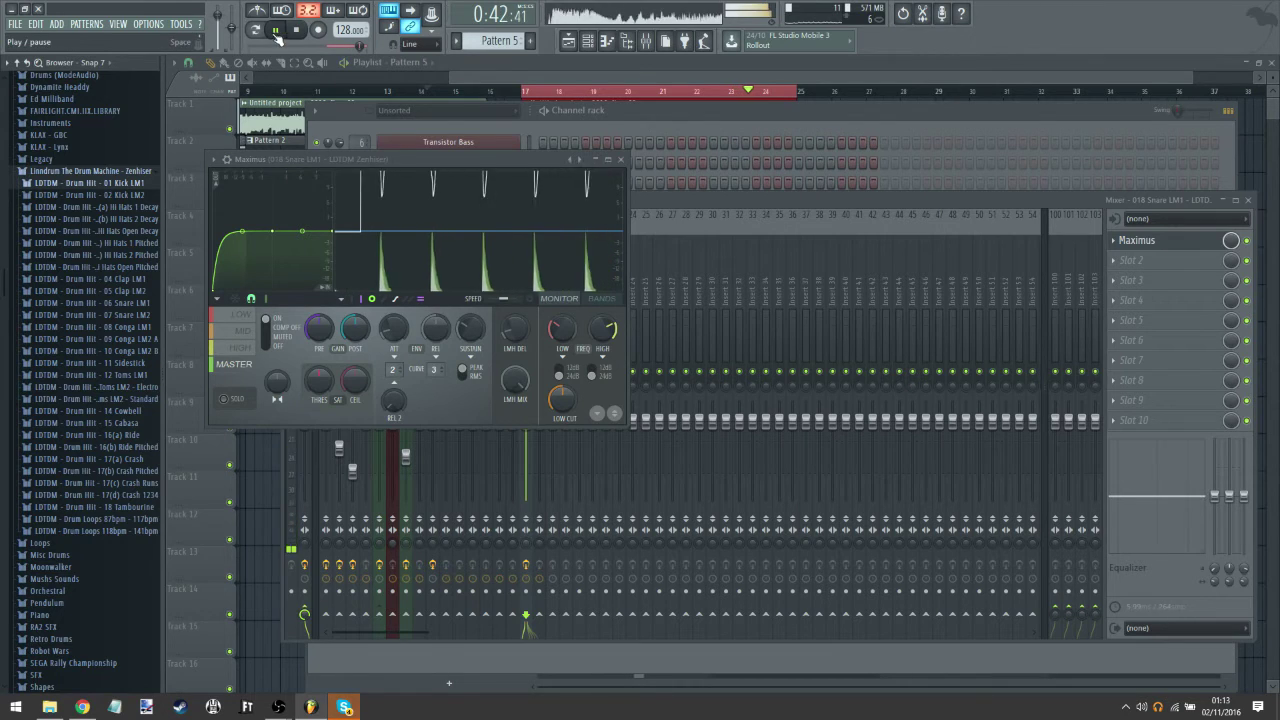
left_click(110, 303)
scroll(113, 325, "down", 2)
left_click(100, 323)
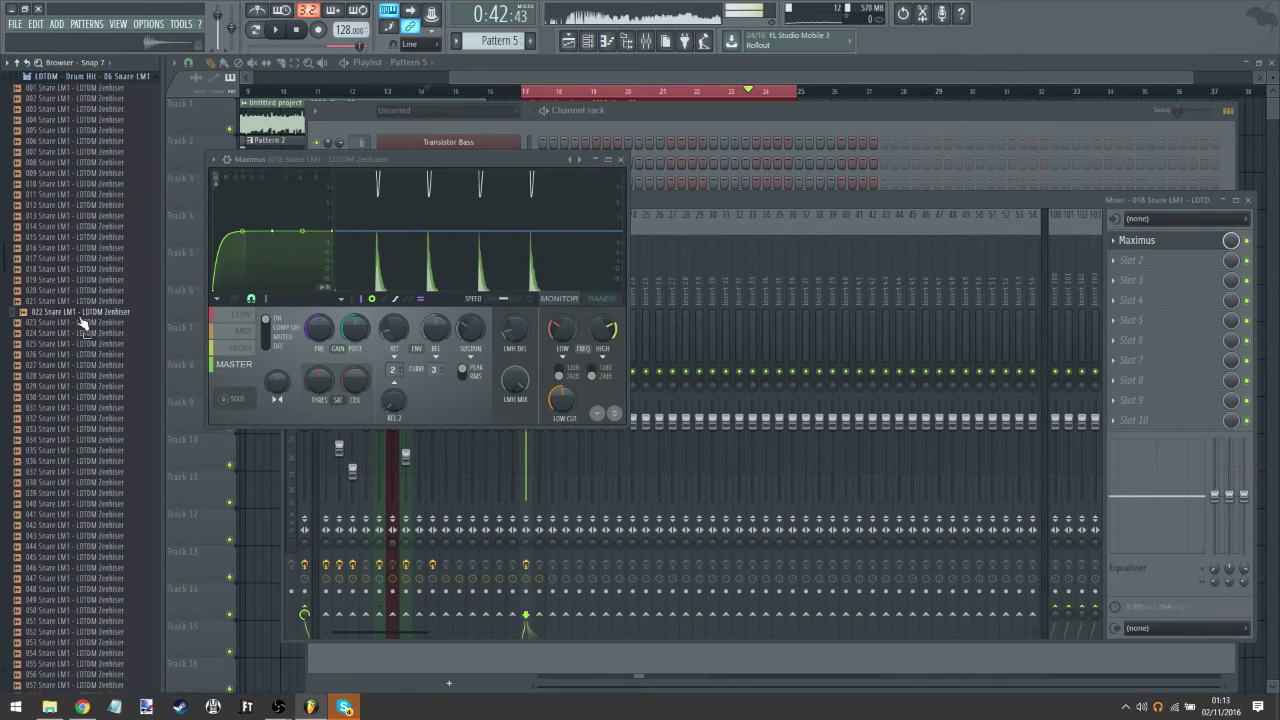
left_click(663, 116)
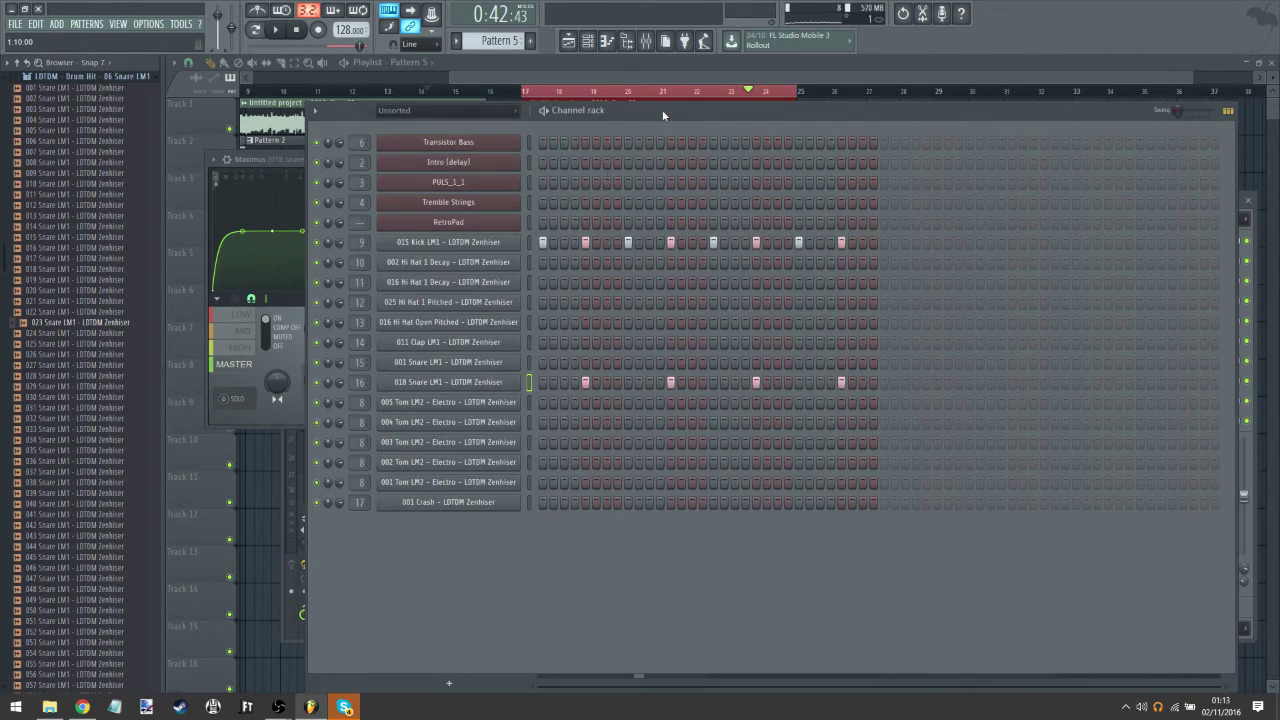
left_click(60, 314)
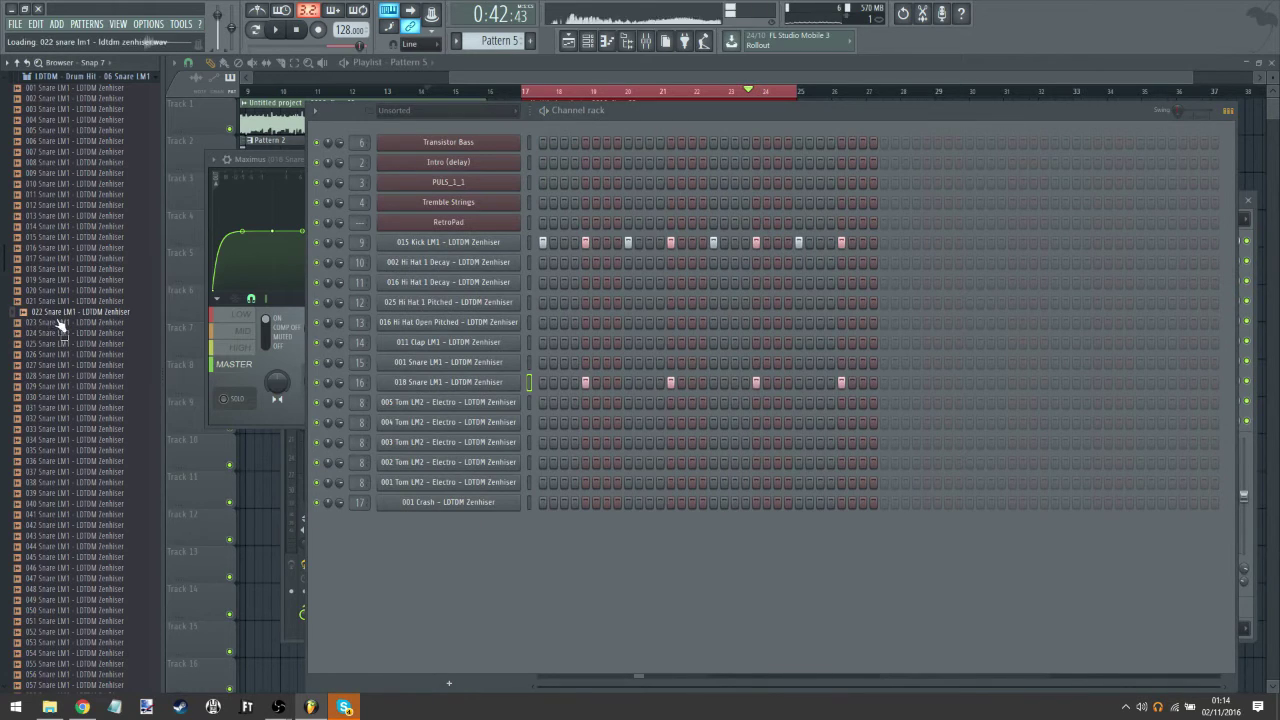
left_click(63, 270)
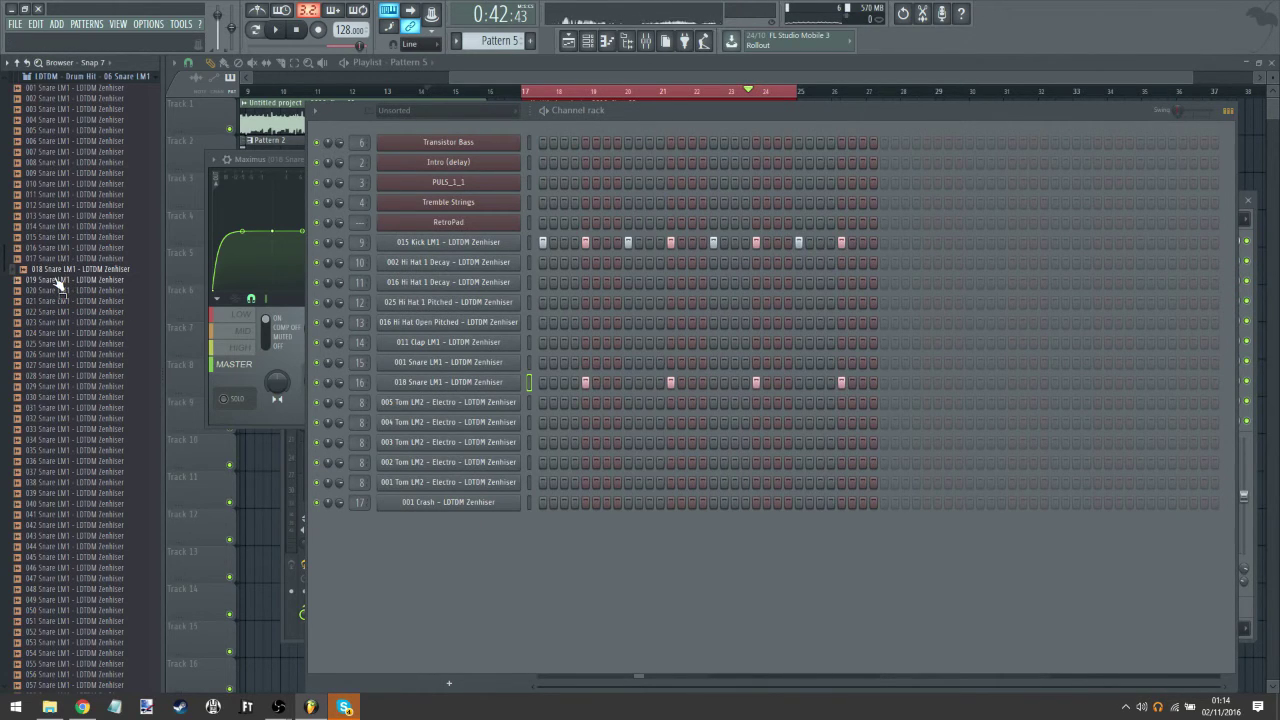
left_click(57, 280)
left_click(50, 290)
left_click_drag(42, 312, 453, 390)
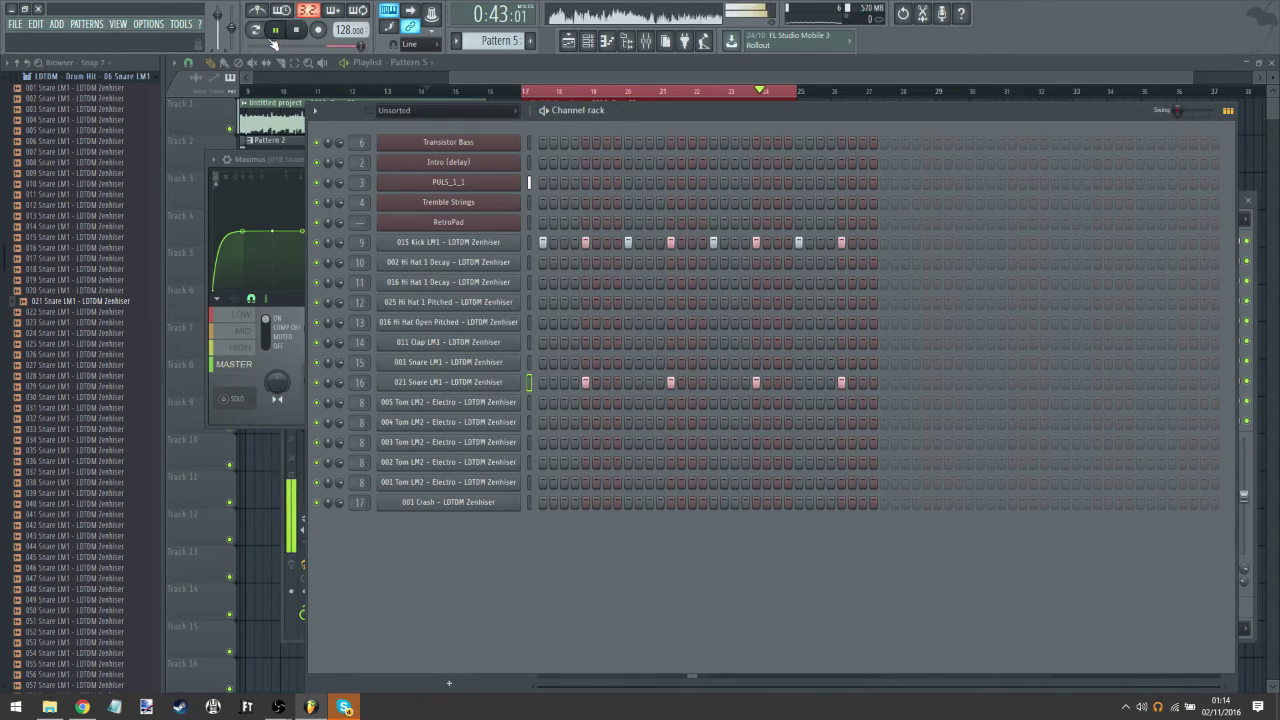
Step: Add Fruity Parametric EQ 2 to the snare's mixer track and move it above Maximus in the effect chain
left_click(646, 41)
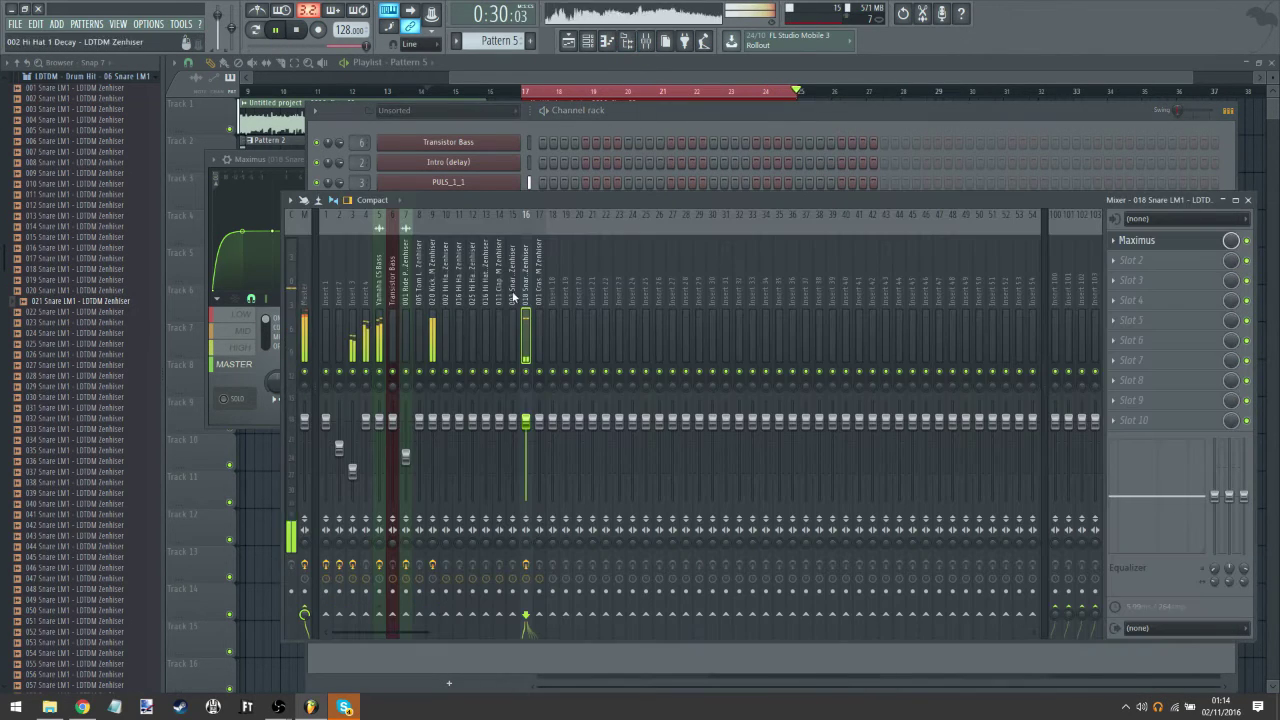
left_click(1125, 260)
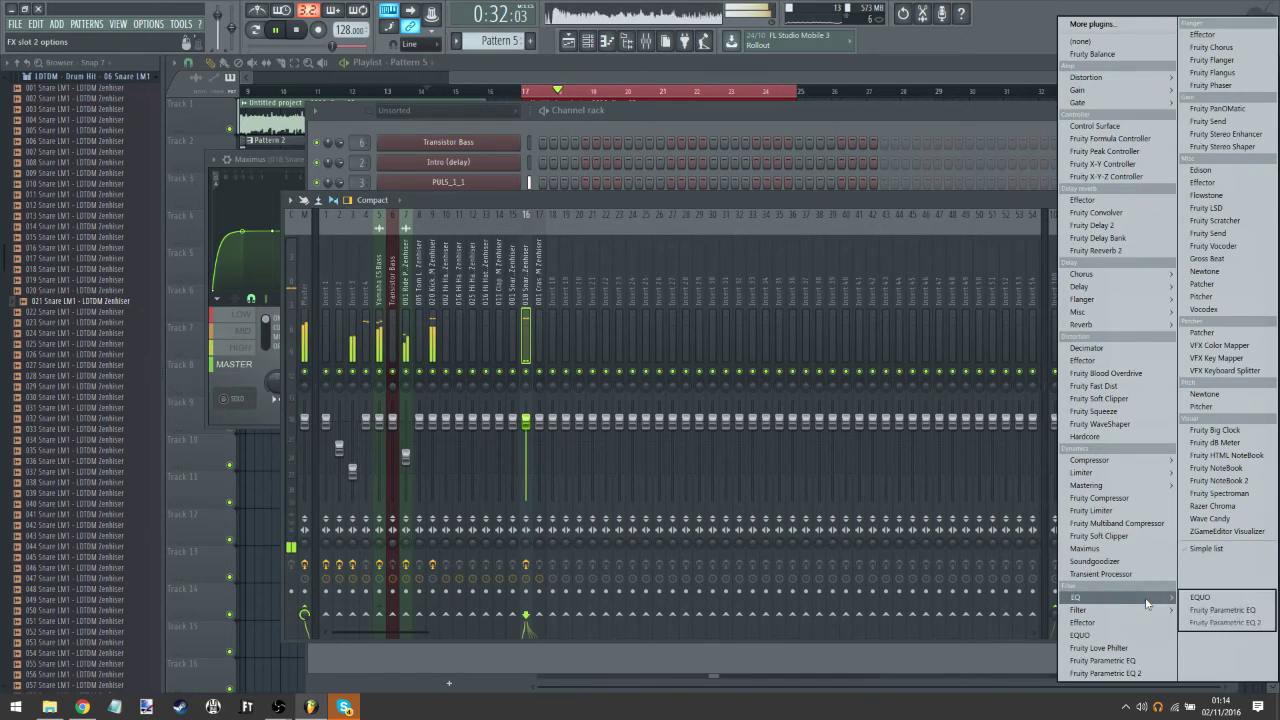
left_click(1148, 673)
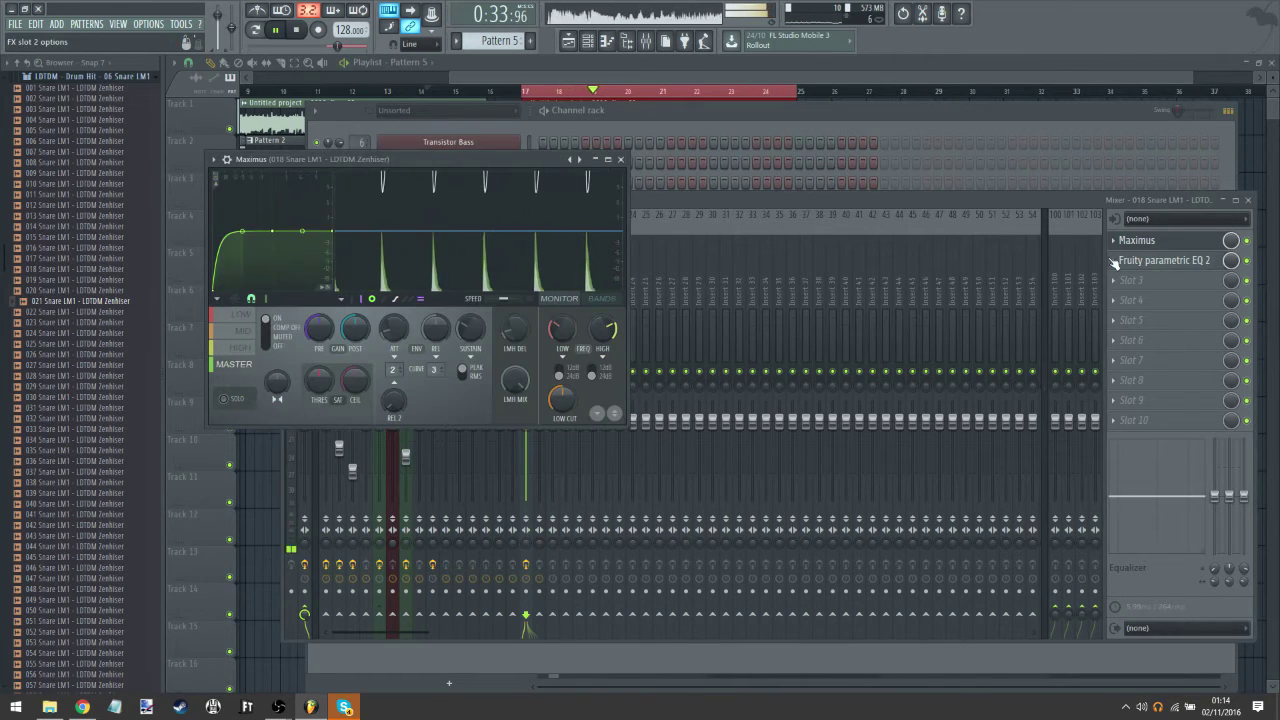
left_click(1114, 262)
left_click(1156, 465)
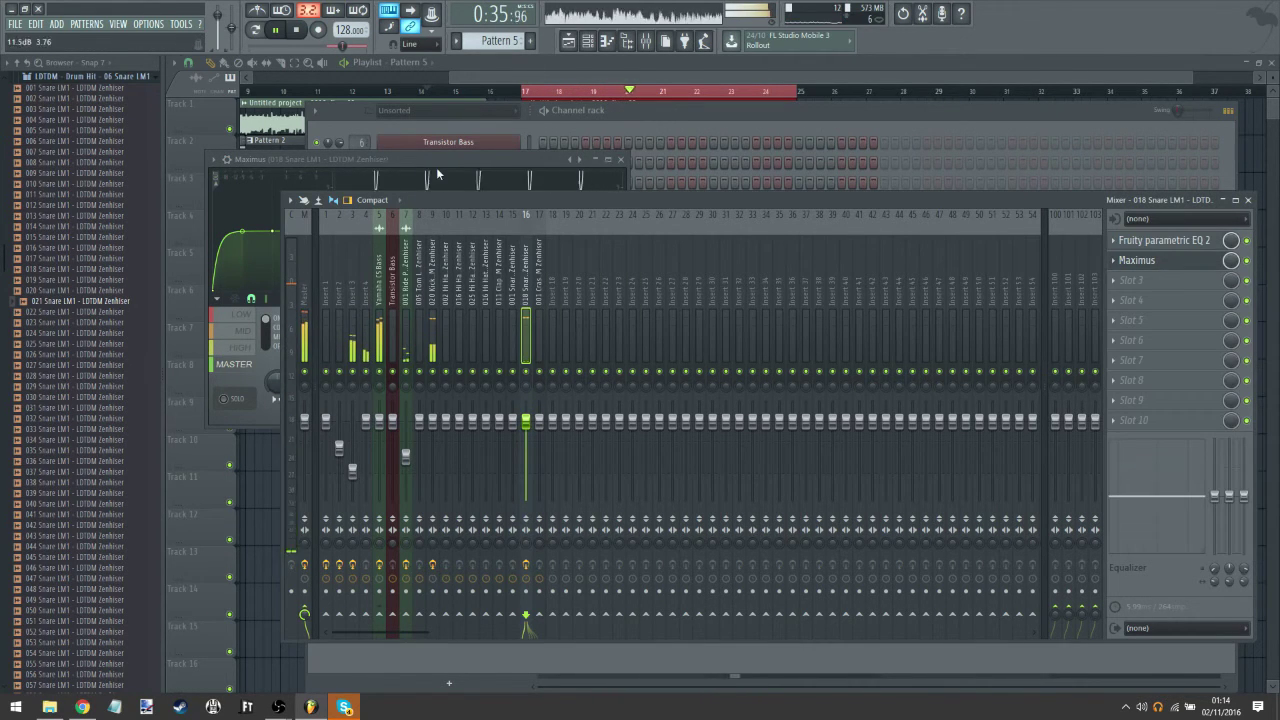
Step: Boost band 6 of the snare's EQ in the upper range and shift band 3 down to about 183 Hz
left_click(1156, 242)
left_click(1156, 245)
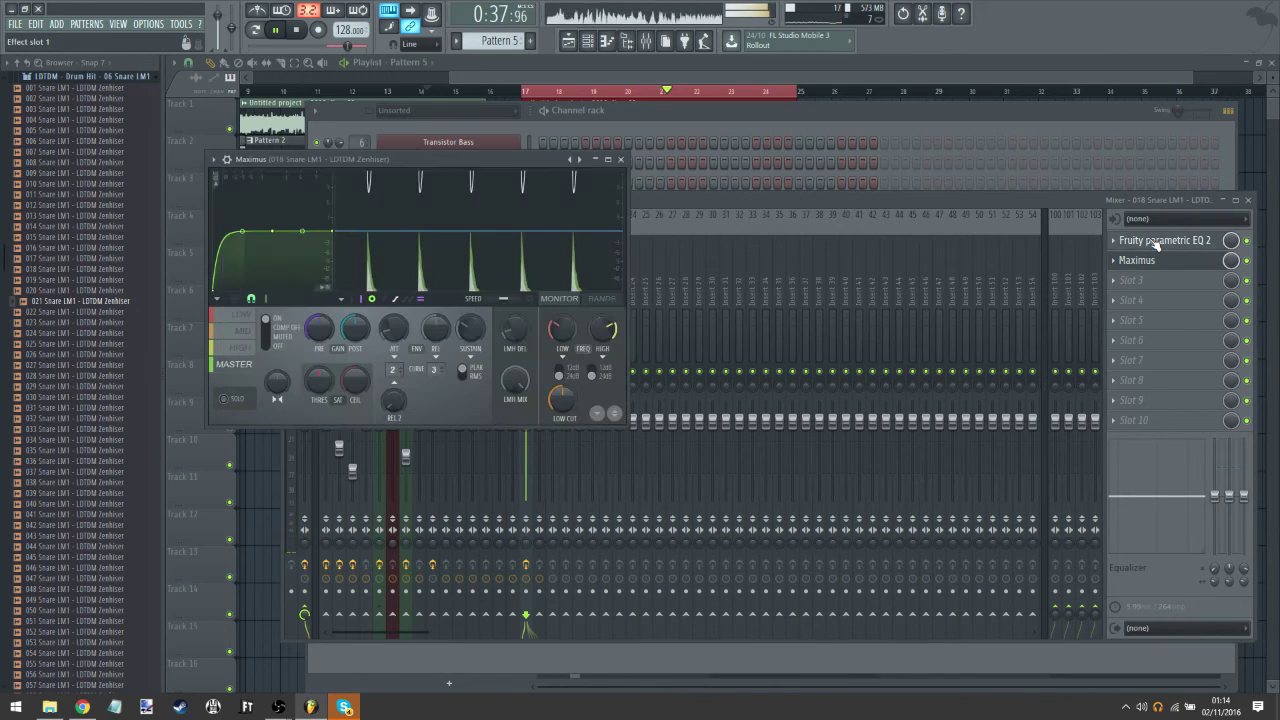
left_click(1156, 245)
left_click_drag(436, 287, 457, 272)
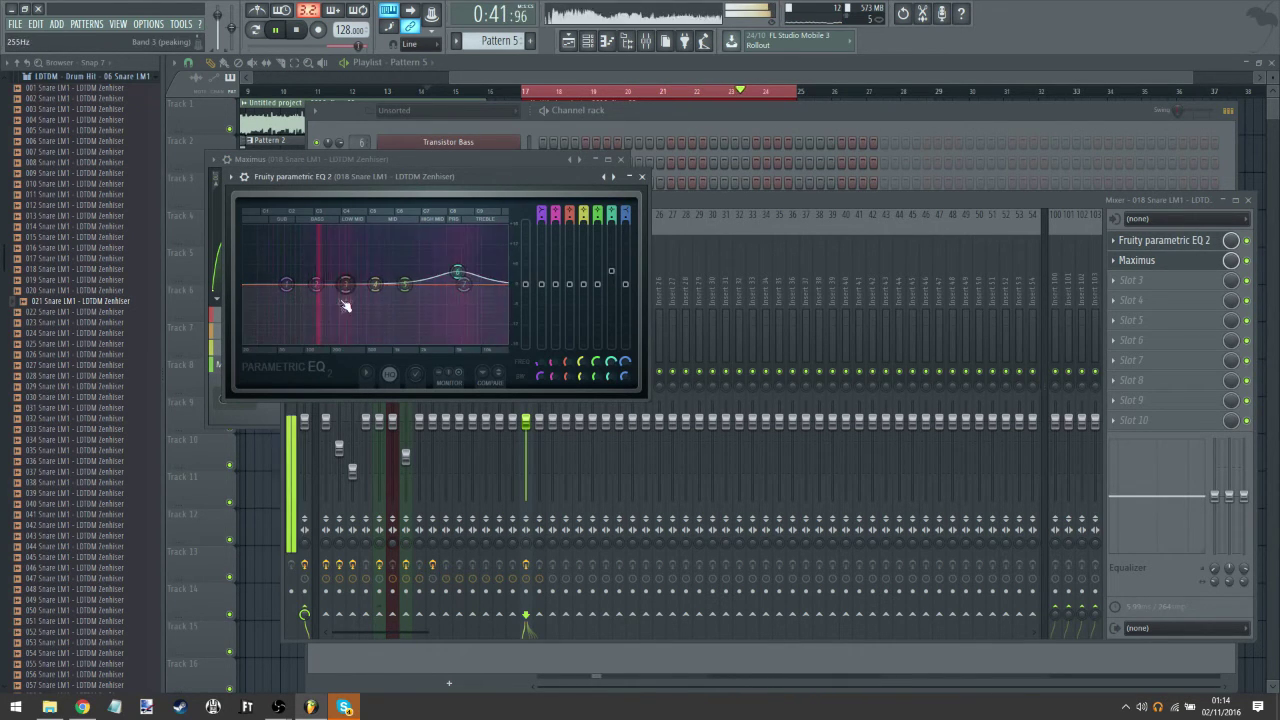
left_click_drag(345, 284, 334, 267)
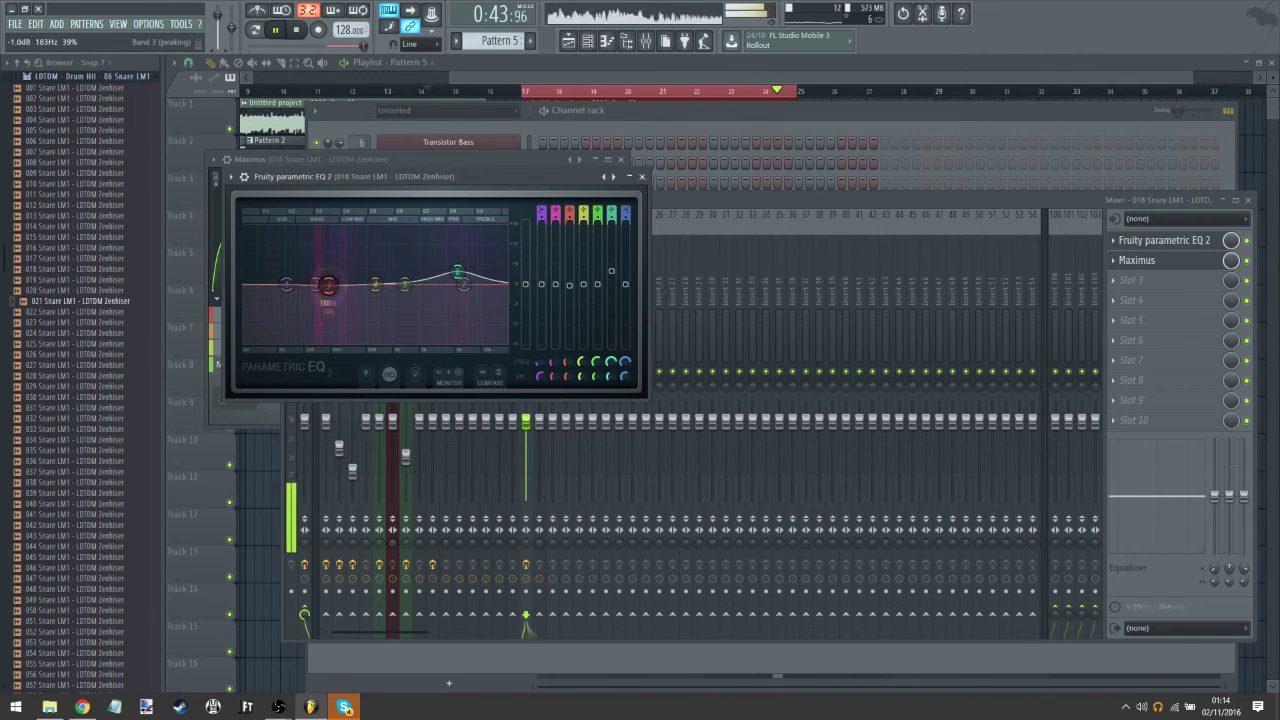
Step: Move Maximus down to slot 3 of the snare's effect chain to free slot 2
left_click(1113, 261)
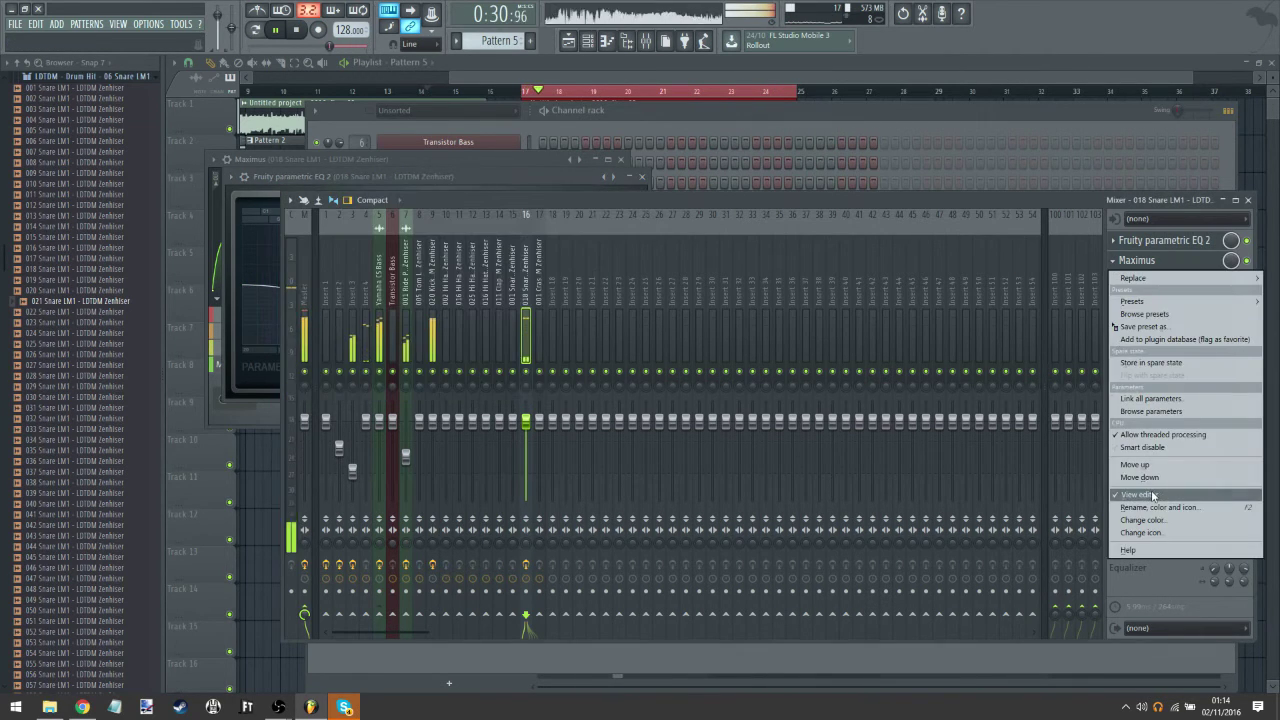
left_click(1133, 278)
left_click(1063, 235)
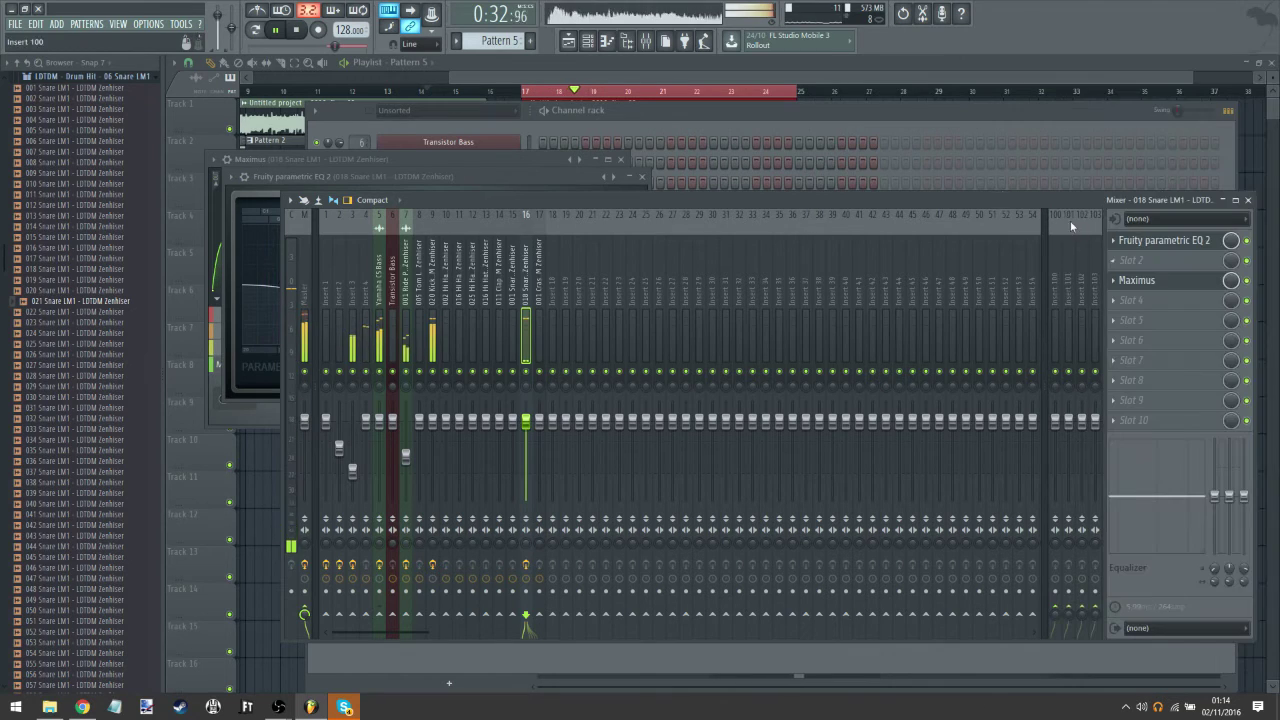
Step: Load Fruity Reeverb 2 into slot 2 of the snare's effect chain and adjust its low cut
left_click(1111, 263)
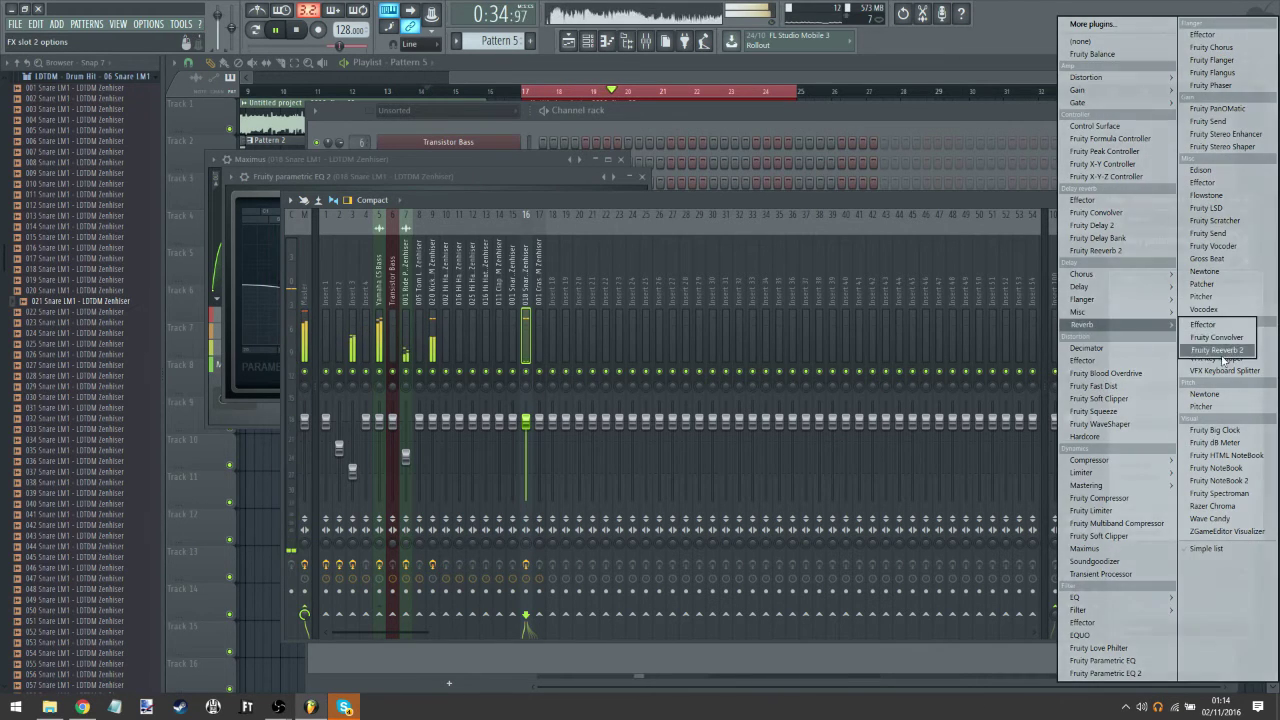
left_click(1223, 343)
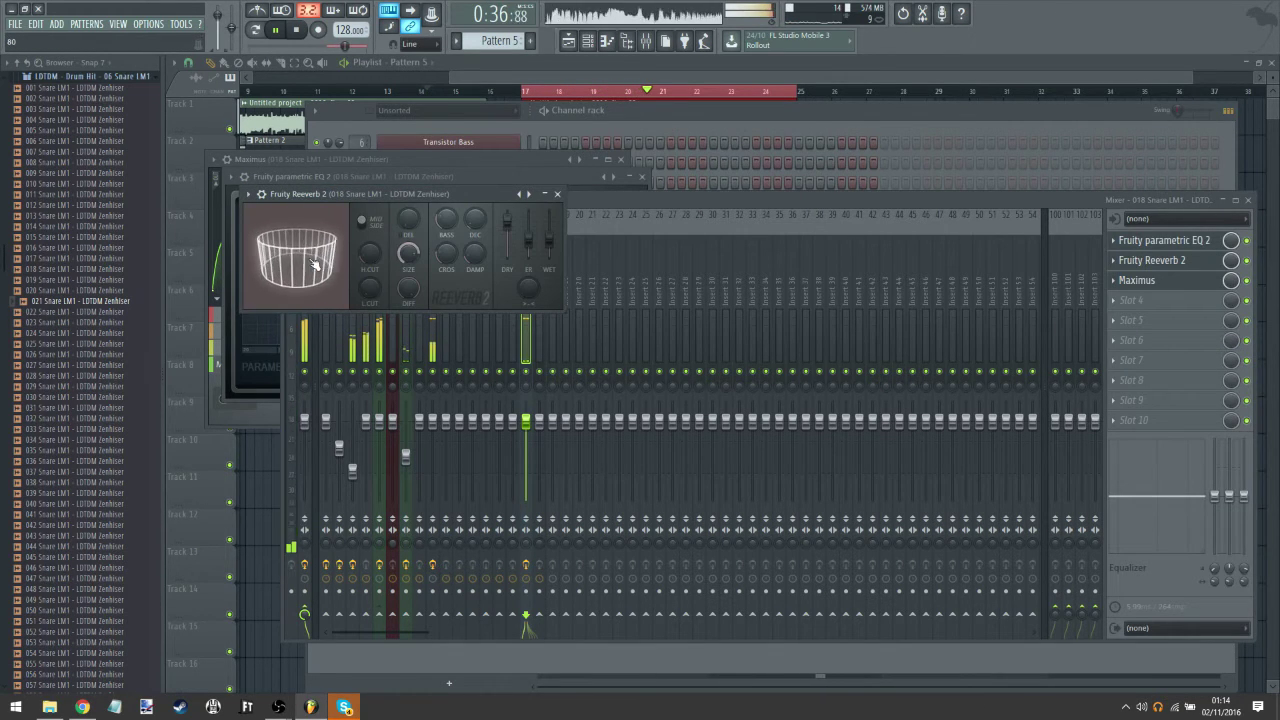
left_click_drag(373, 295, 373, 305)
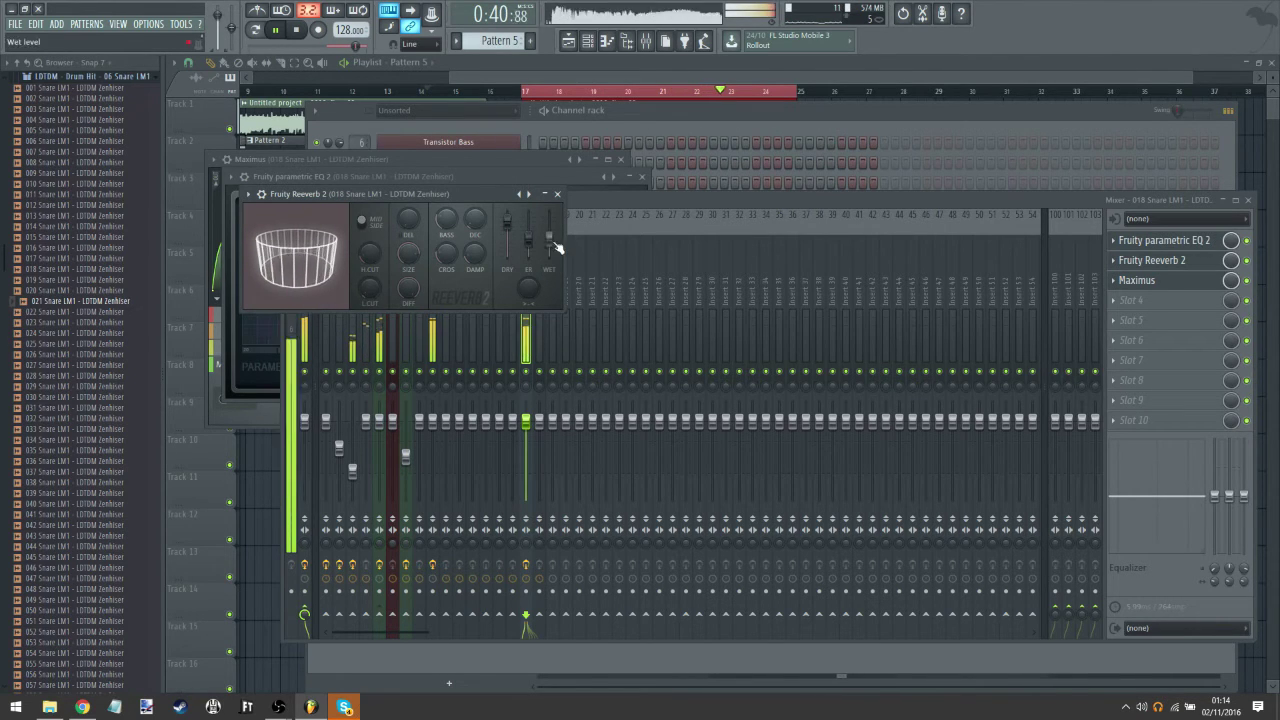
Step: Balance the snare reverb by adjusting its low cut and early reflection level and setting the wet level to about 55%
left_click_drag(551, 245, 551, 249)
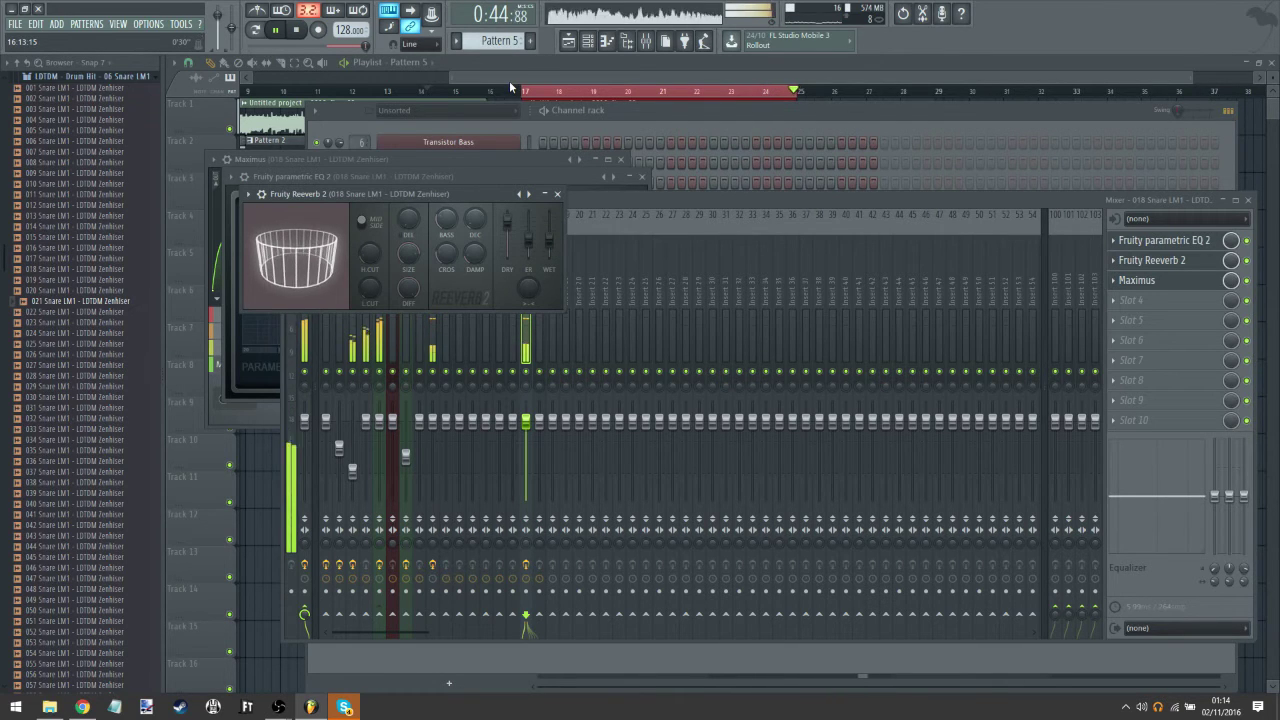
left_click_drag(370, 288, 370, 280)
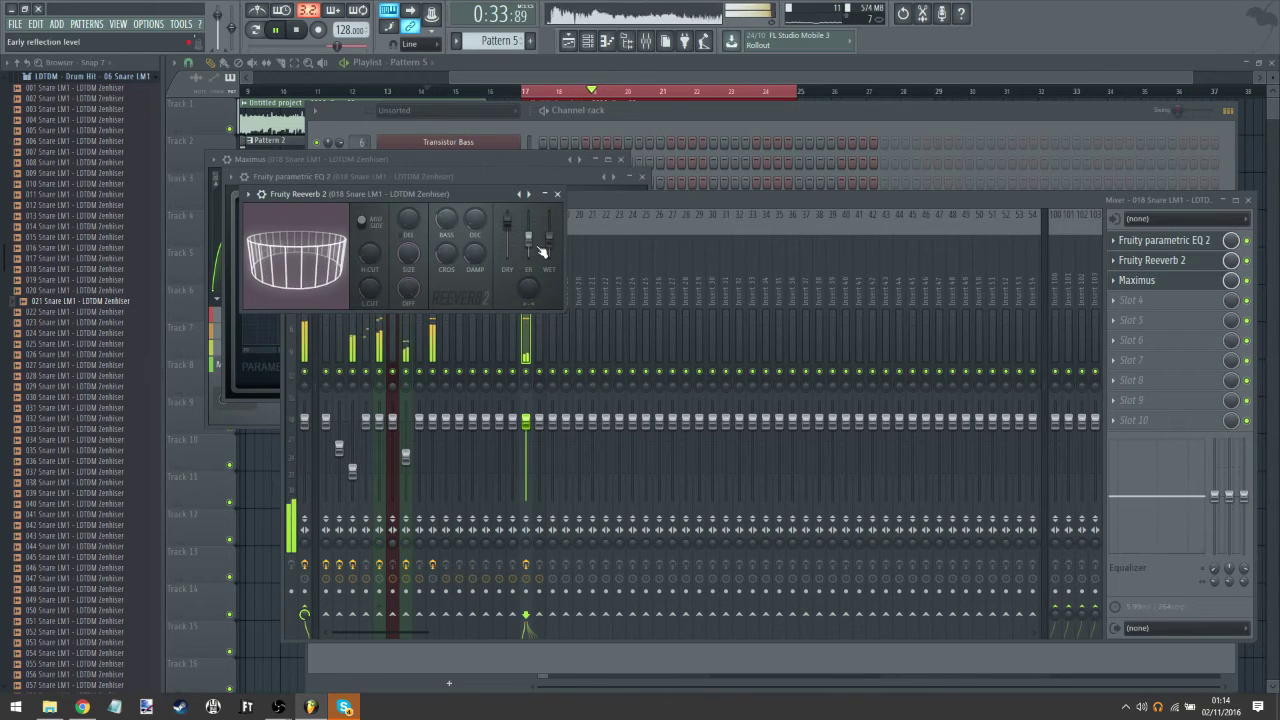
left_click_drag(529, 241, 549, 243)
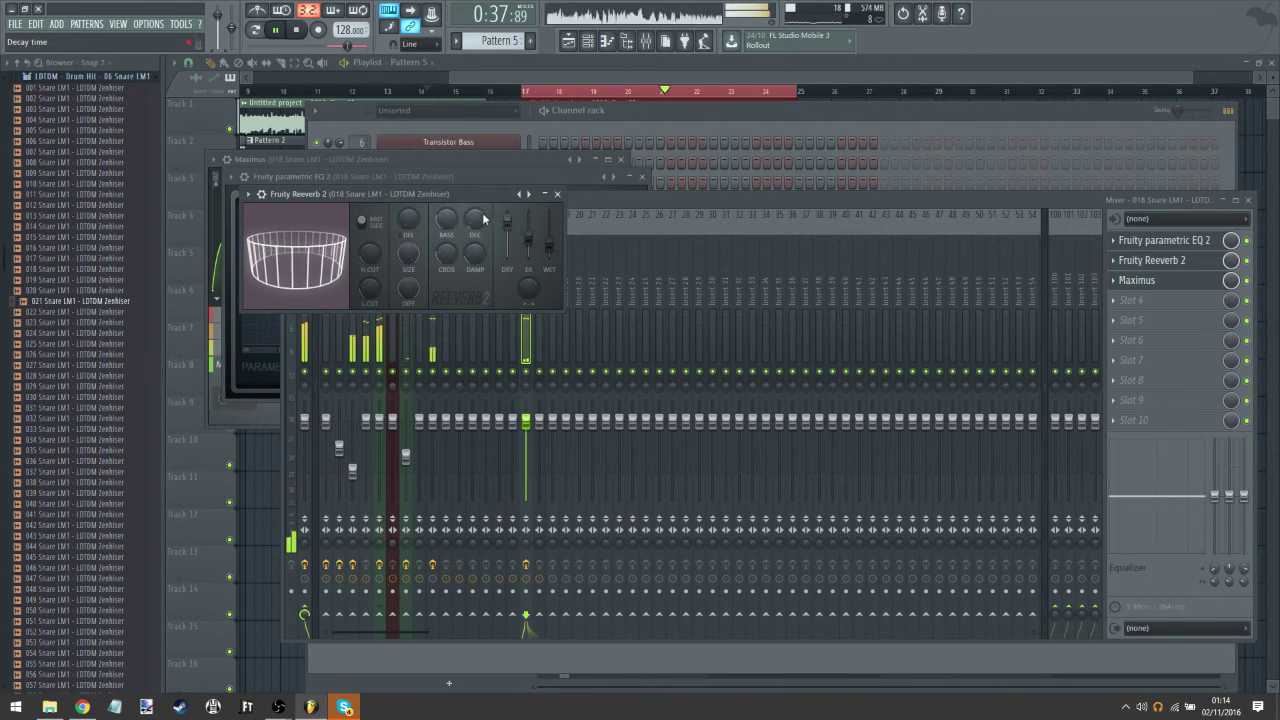
mouse_move(549, 244)
left_mouse_down()
mouse_move(549, 224)
mouse_move(549, 238)
left_mouse_up()
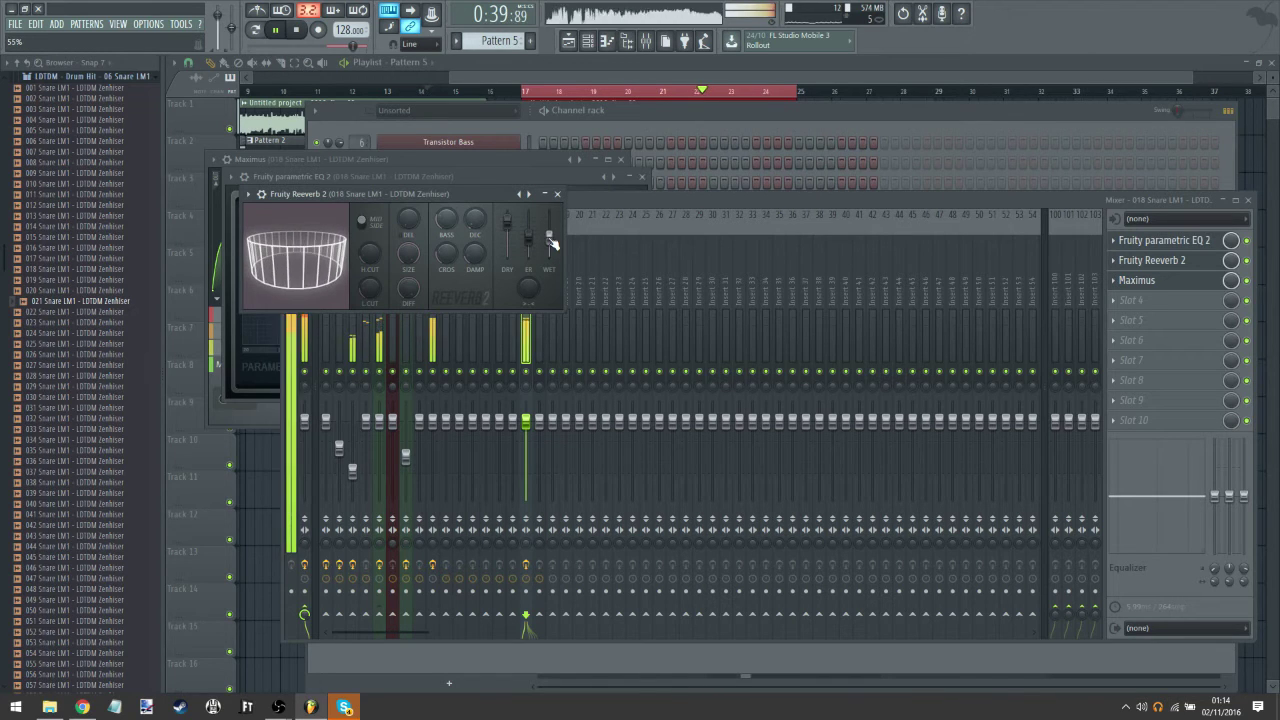
Step: Open Maximus on the snare track and reshape the start of its master curve, moving point 2 to about -24.7 dB
left_click(1143, 283)
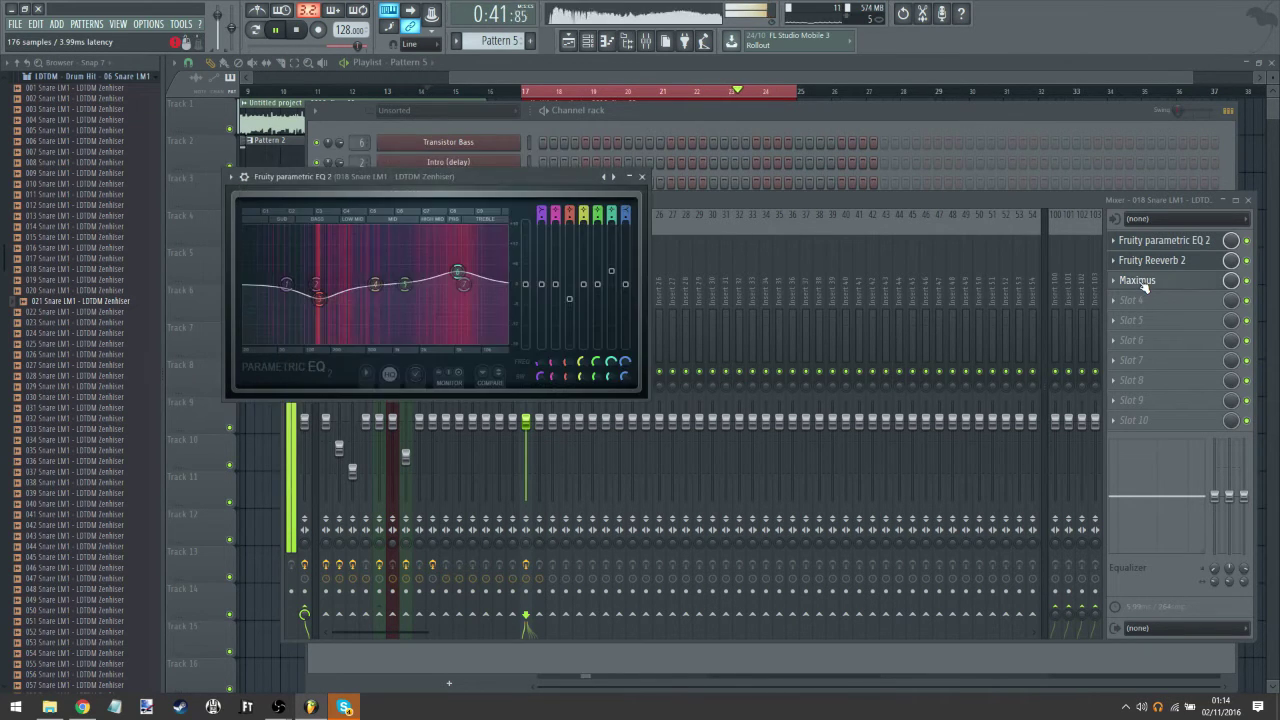
left_click(1143, 283)
left_click(1142, 283)
left_click(1143, 284)
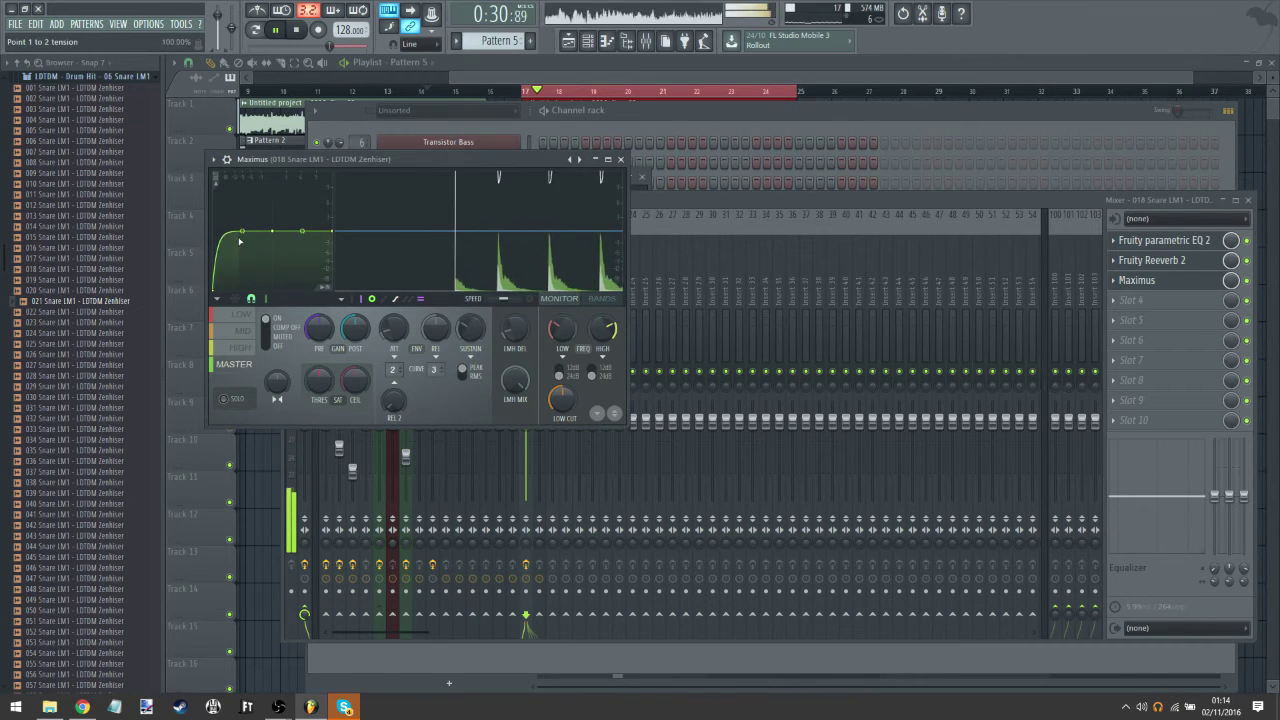
right_click(218, 291)
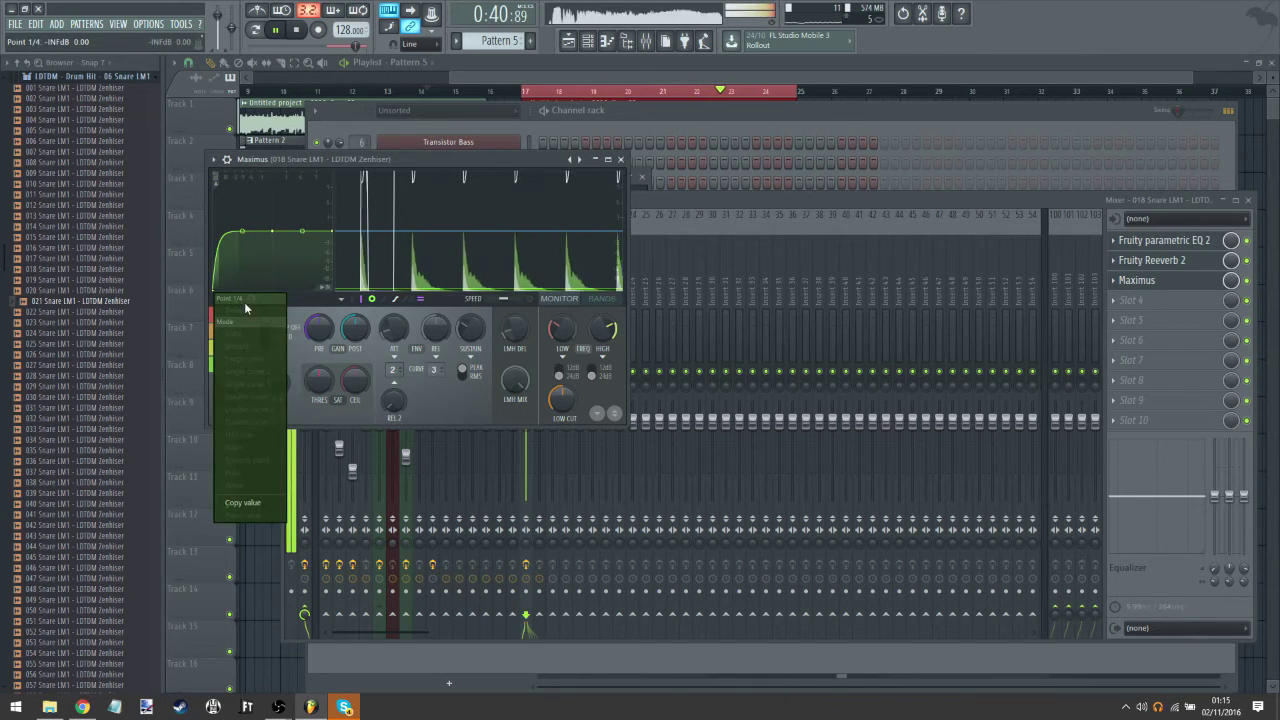
left_click(262, 503)
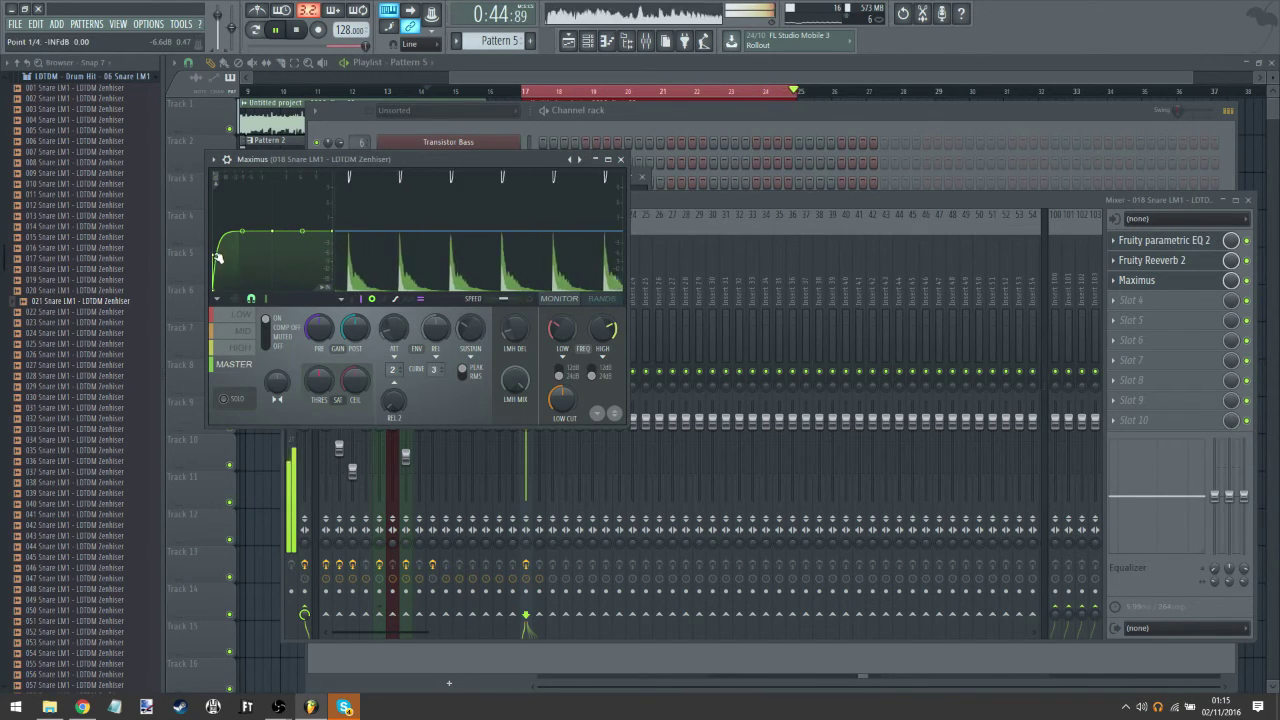
right_click(218, 258)
left_click(222, 236)
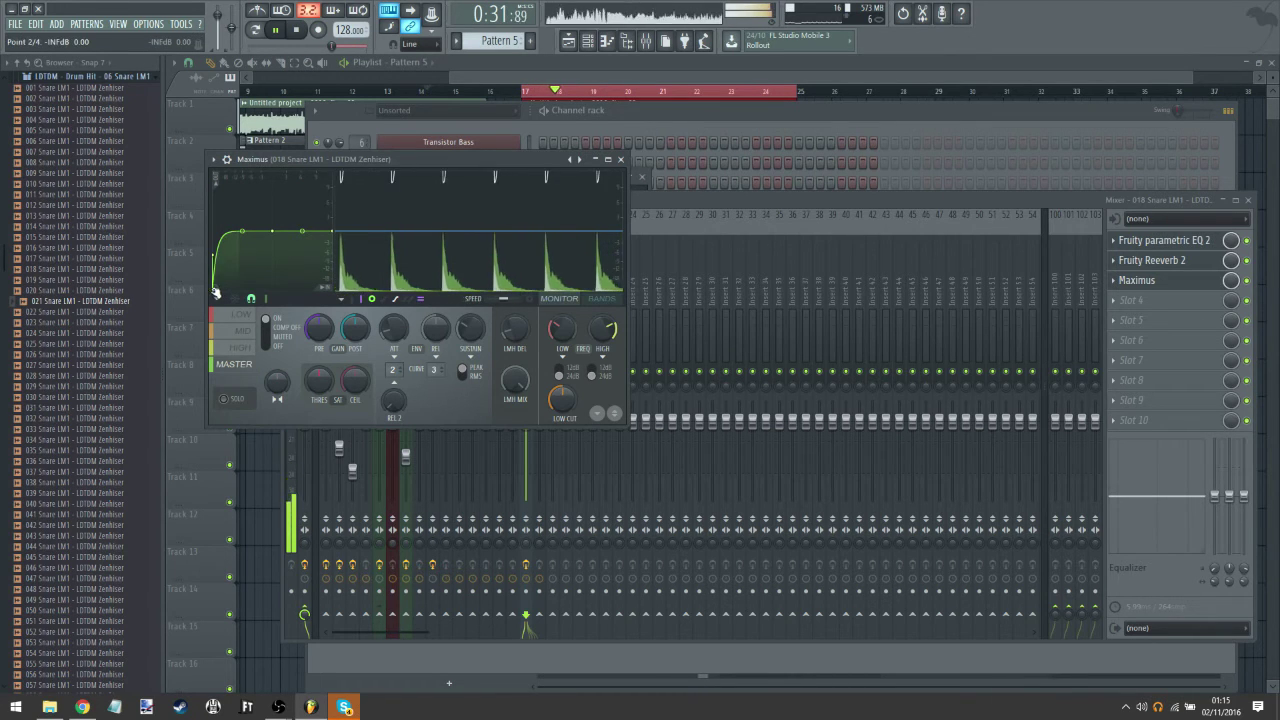
right_click(213, 248)
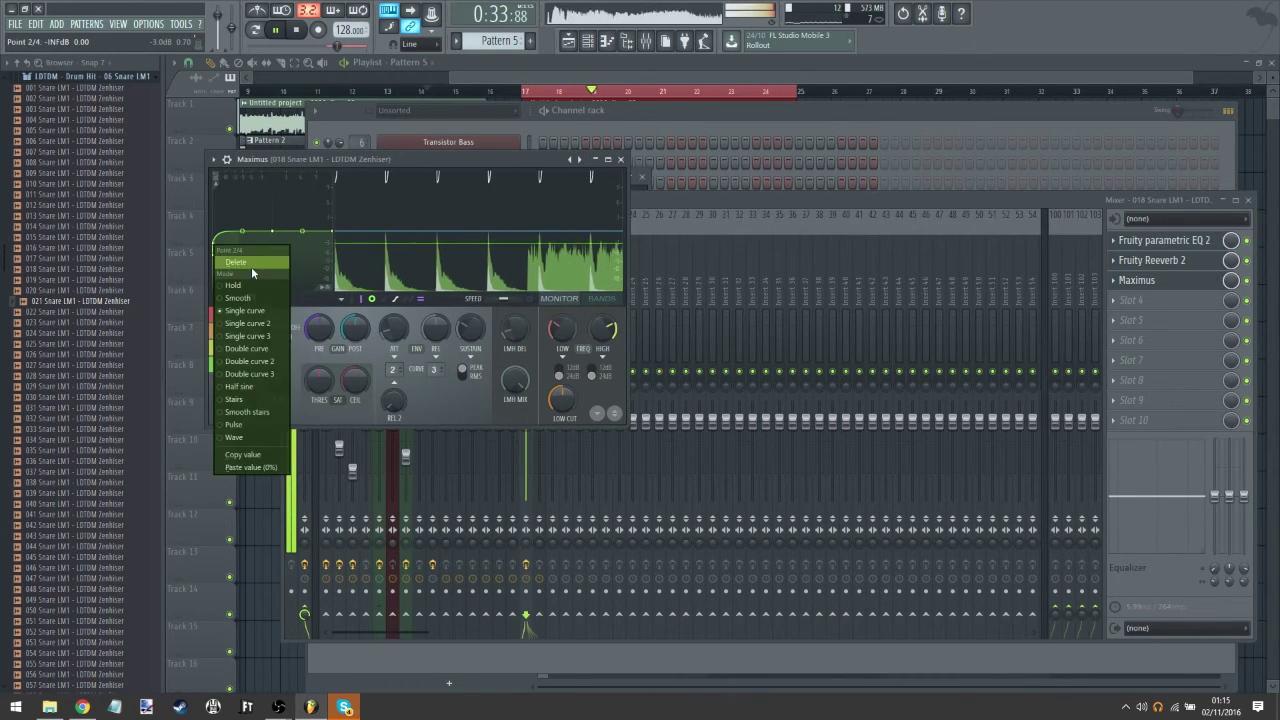
left_click(253, 272)
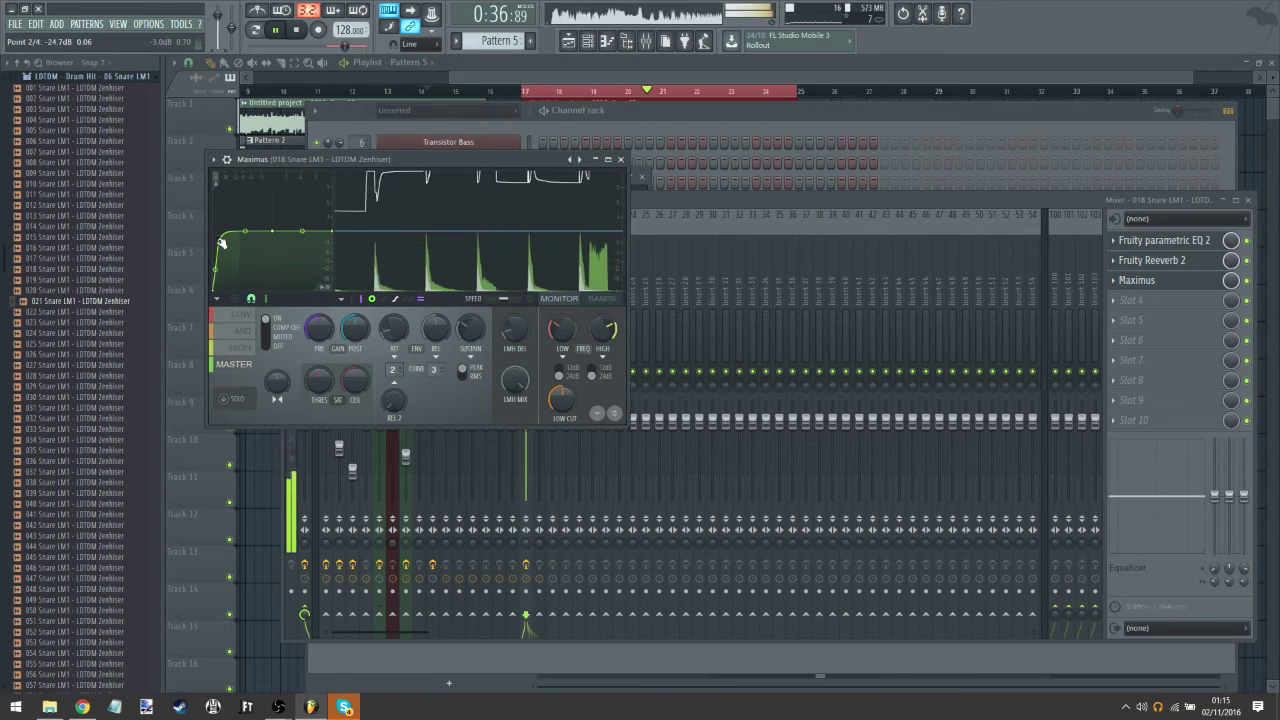
Step: Examine the samples of the 001 Snare LM1 and 011 Clap LM1 channels in the channel rack
left_click(1179, 261)
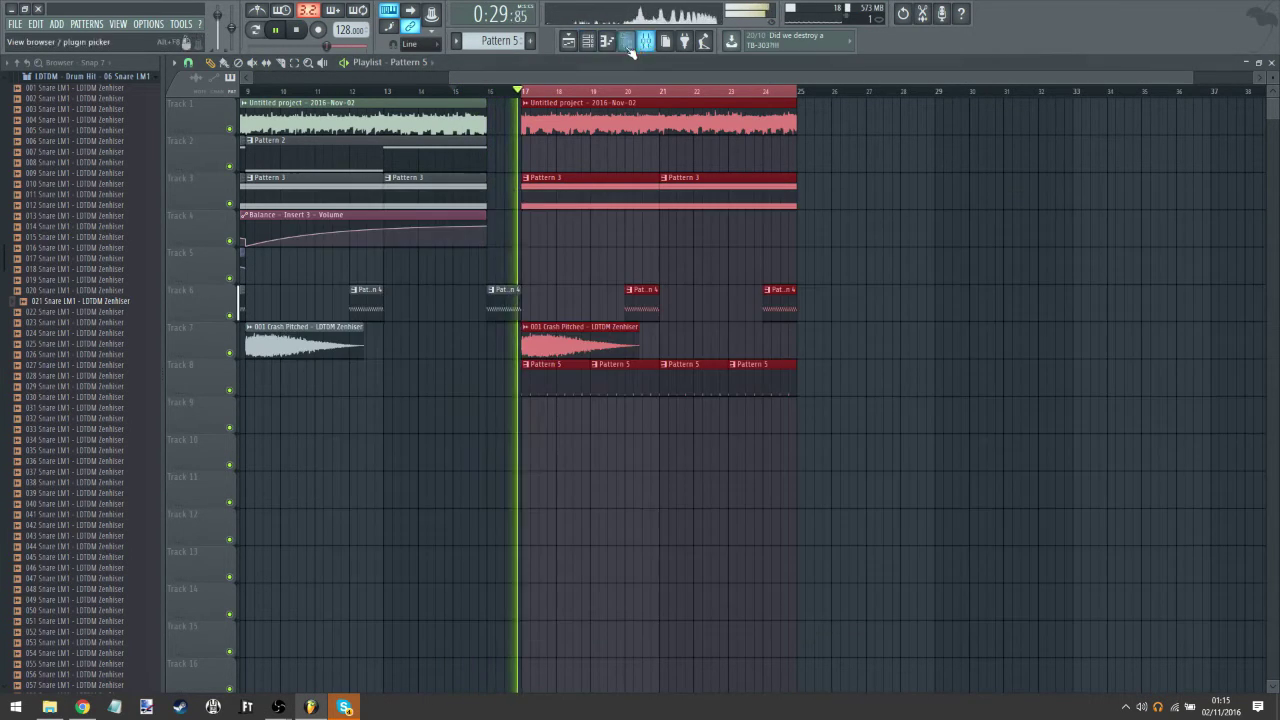
left_click(587, 40)
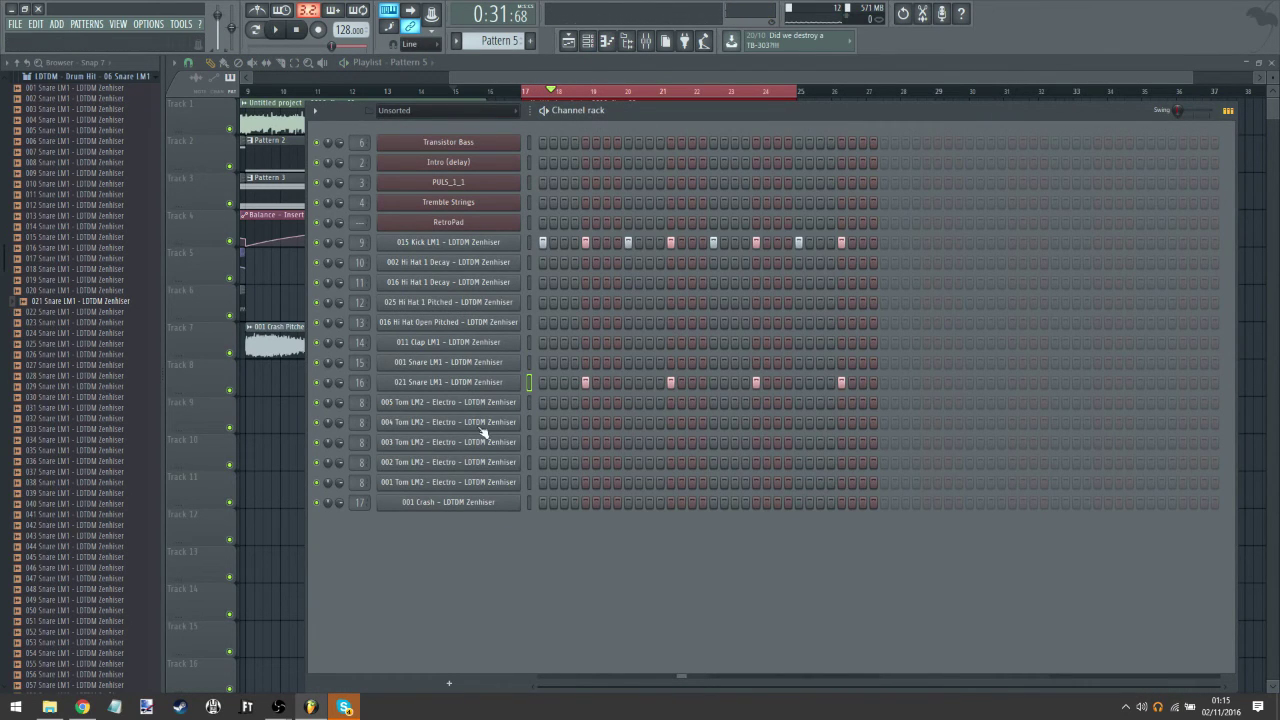
left_click(424, 366)
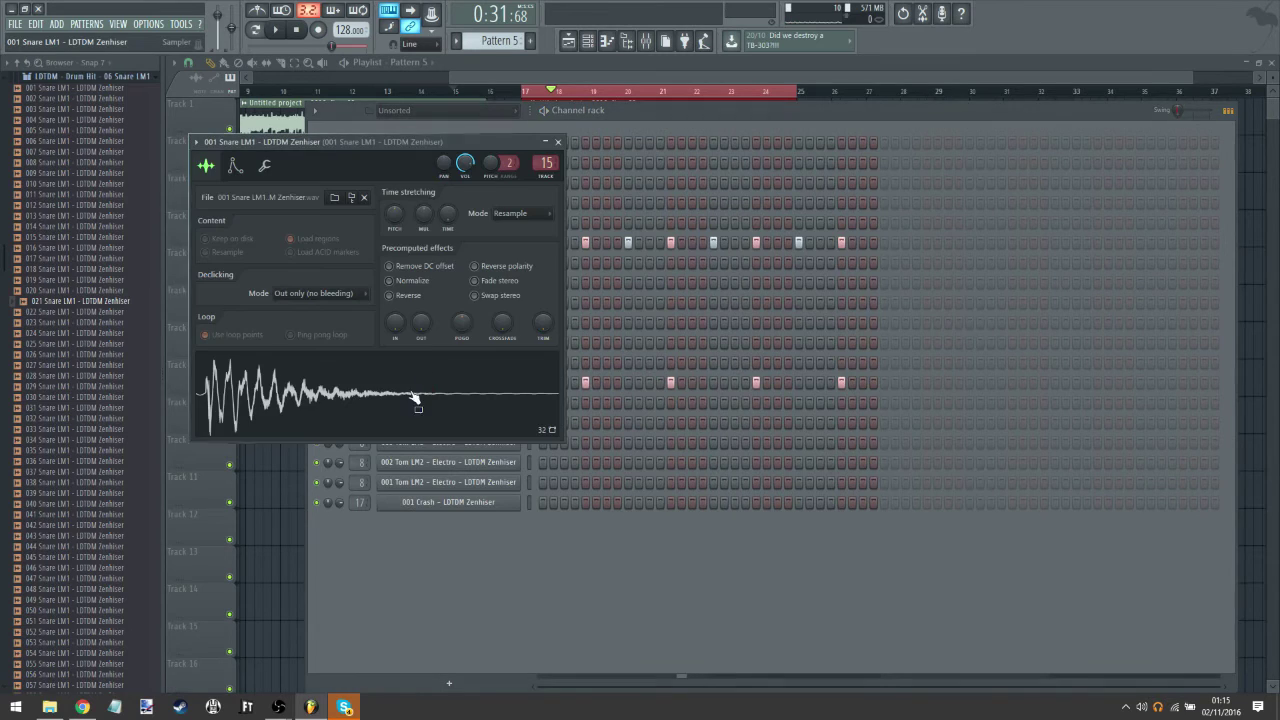
left_click(560, 141)
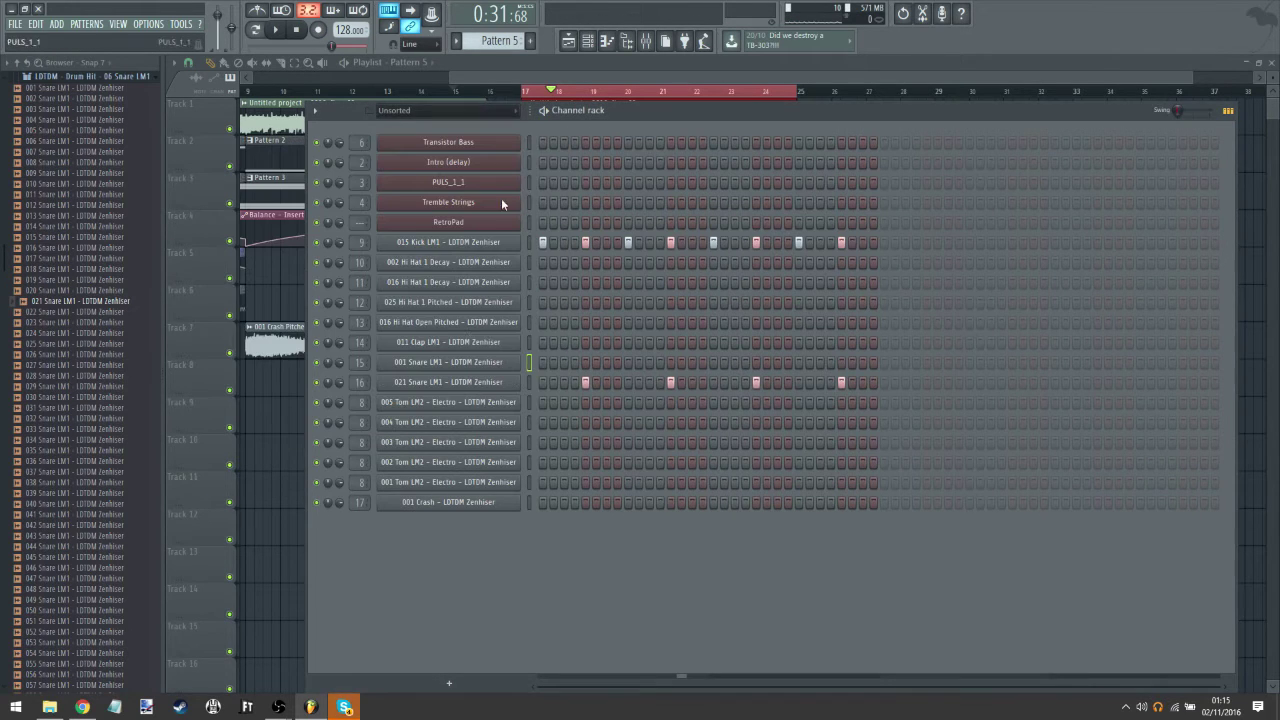
left_click(447, 343)
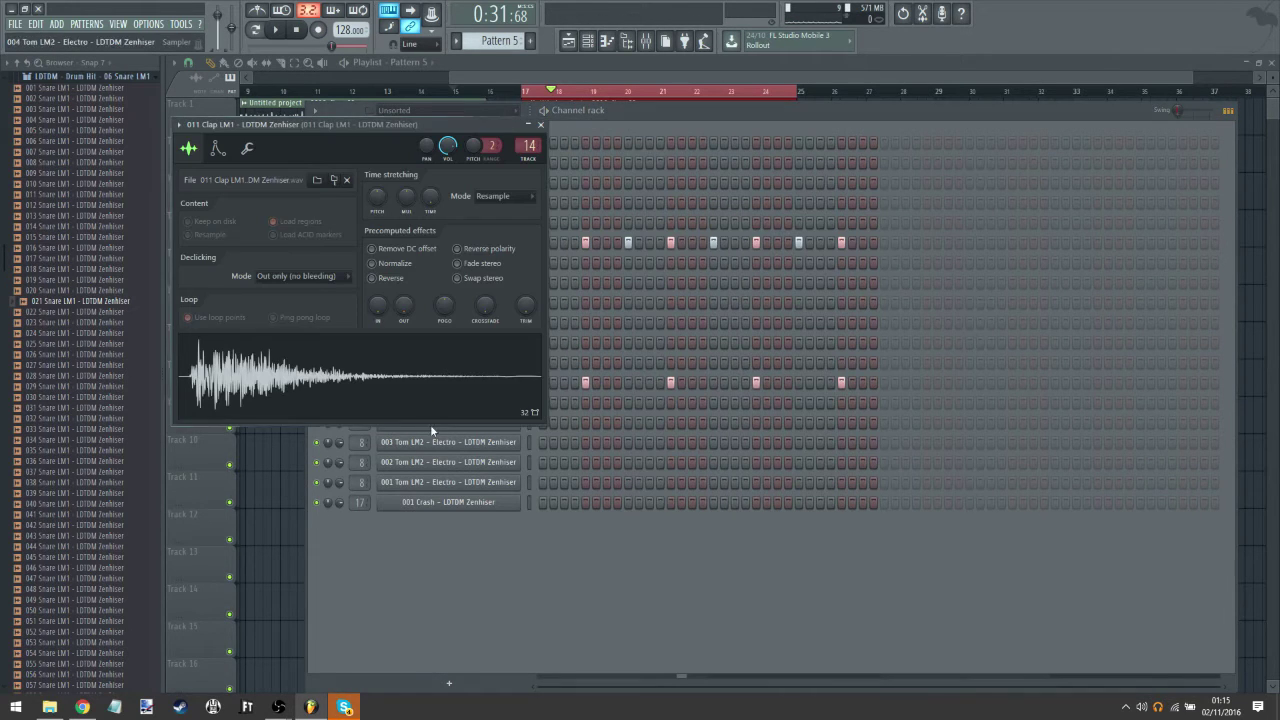
left_click(541, 126)
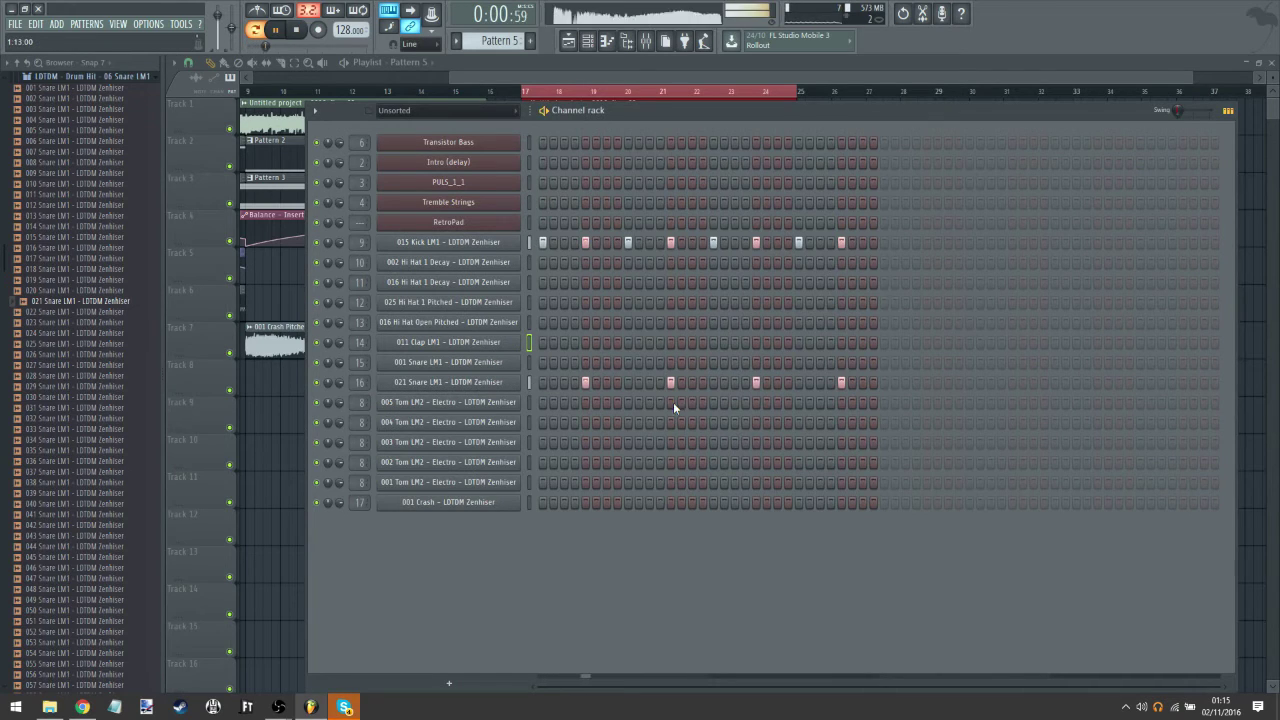
Step: Place 011 Clap LM1 hits on steps 15, 27, 28 and 31 of Pattern 5 and check the 016 Hi Hat Open Pitched channel
left_click(820, 343)
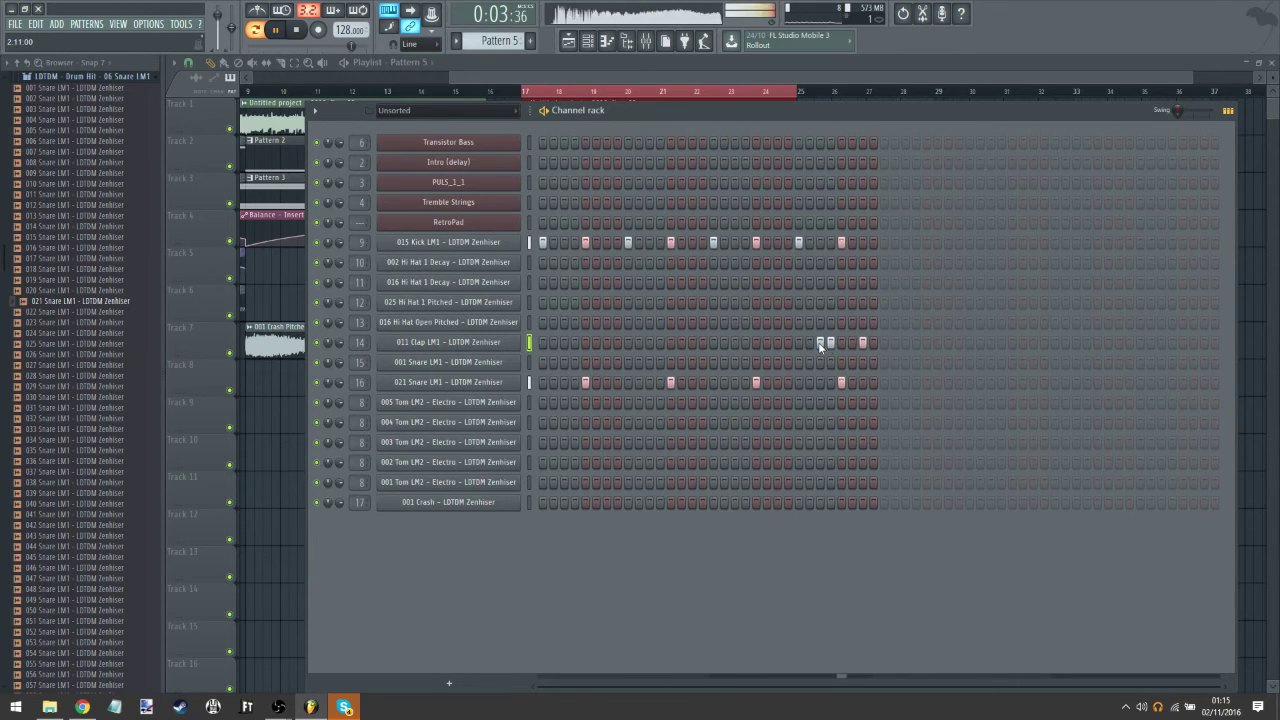
left_click(694, 345)
left_click(487, 324)
left_click(659, 246)
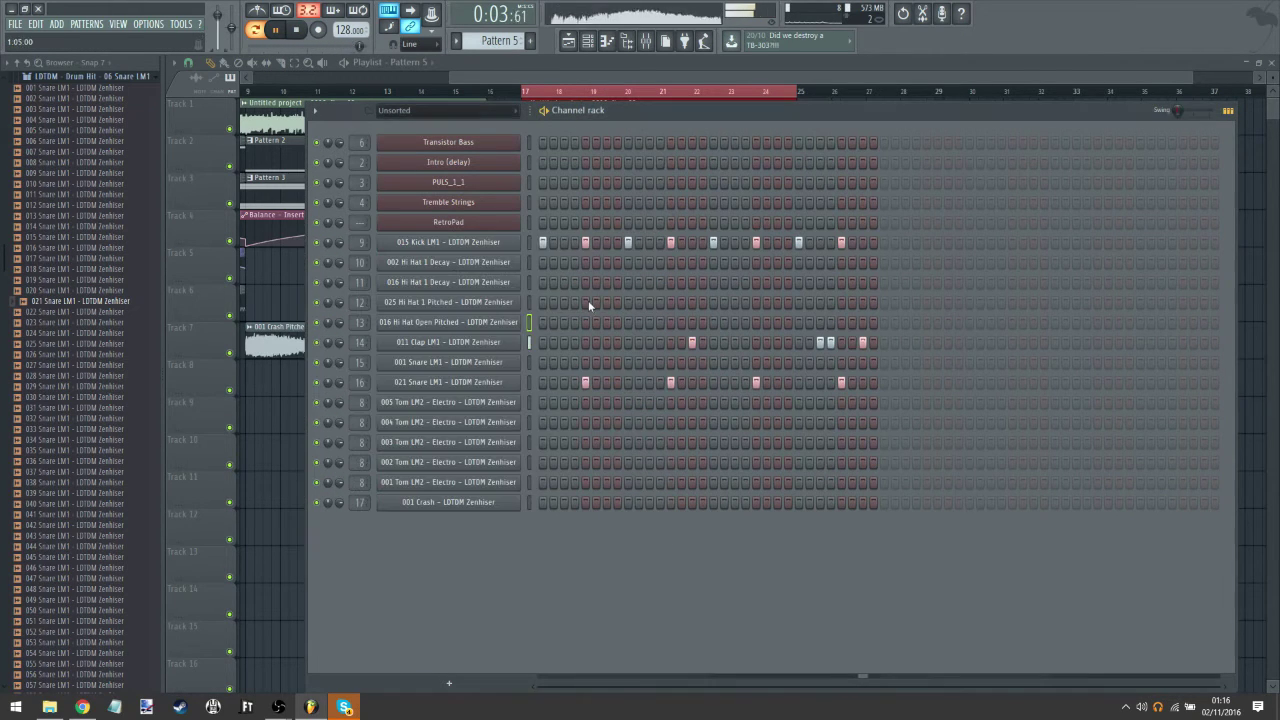
Step: Trim the silence from the start of the 025 Hi Hat 1 Pitched sample
left_click(502, 308)
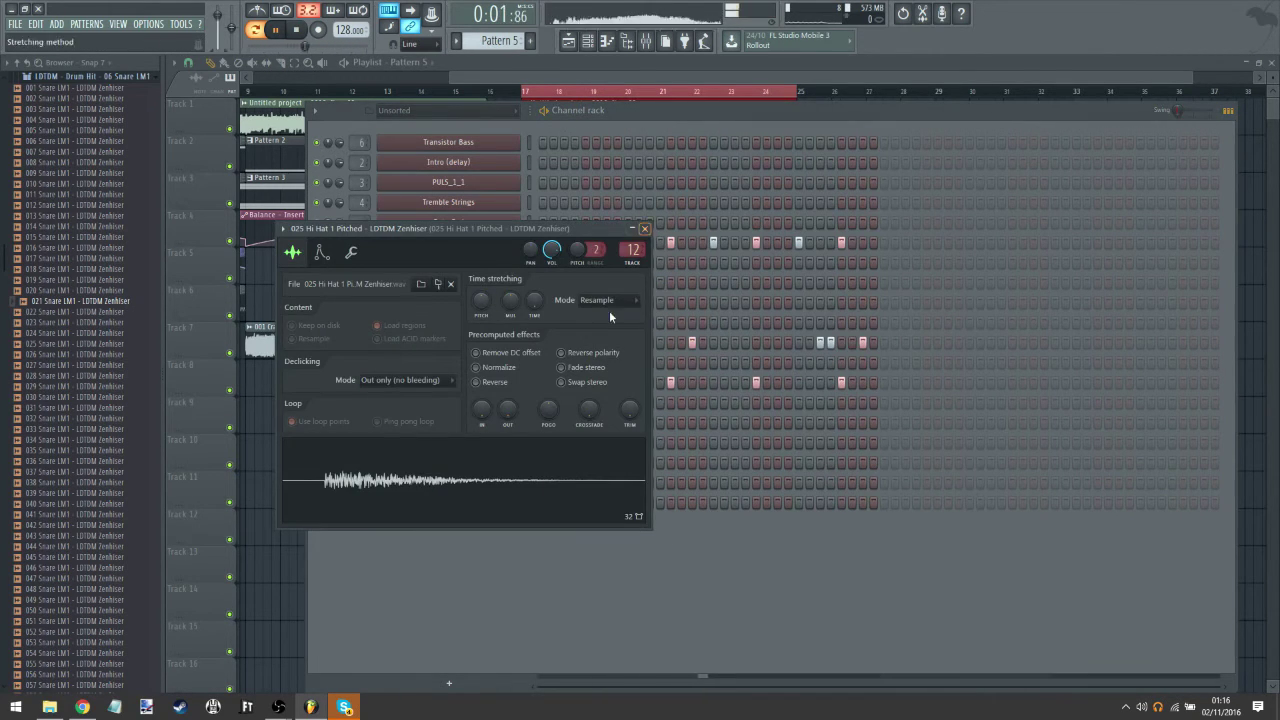
left_click_drag(629, 409, 638, 341)
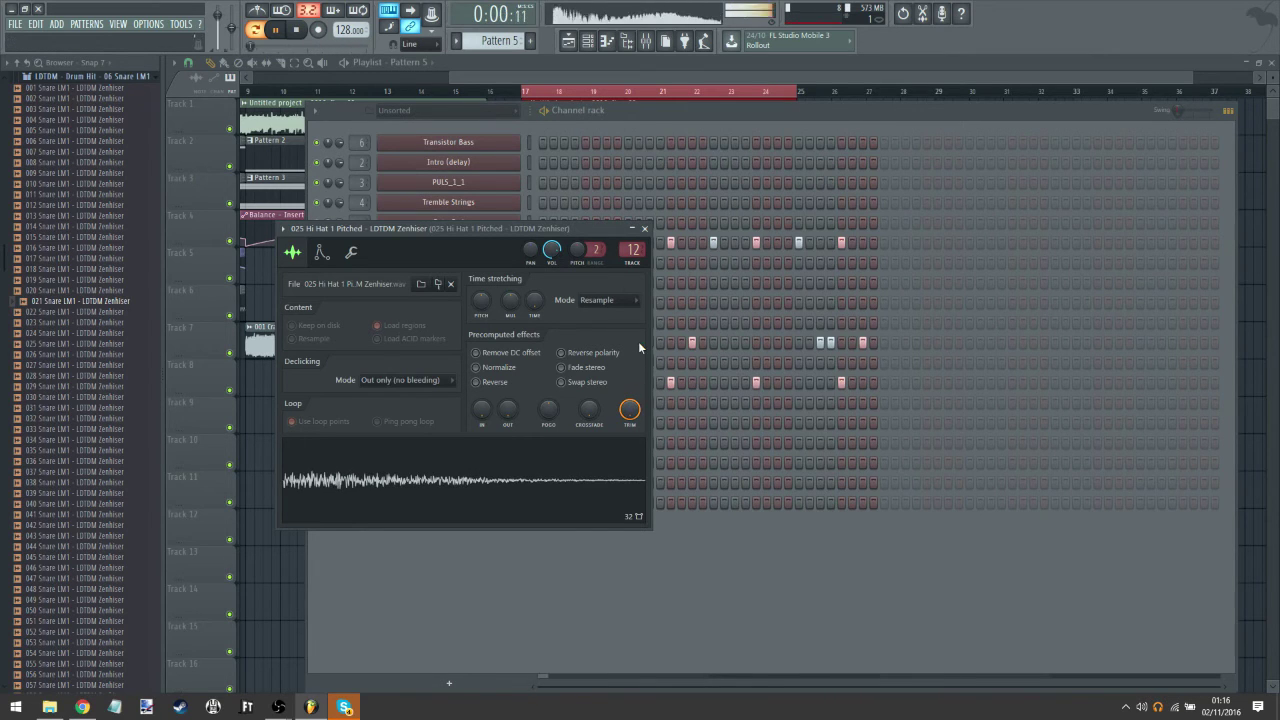
left_click(645, 229)
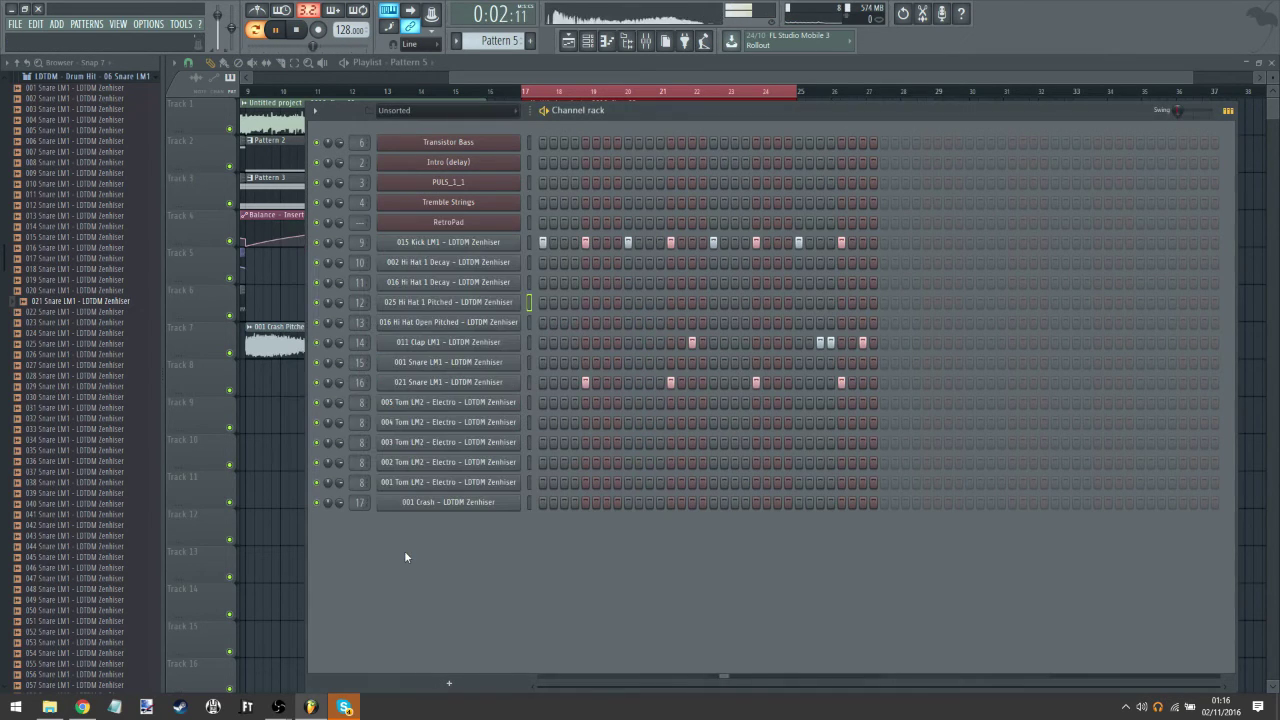
Step: Fill all 32 steps of 025 Hi Hat 1 Pitched, and place 016 and 002 Hi Hat hits every fourth step from steps 3 and 1
left_click_drag(545, 302, 880, 310)
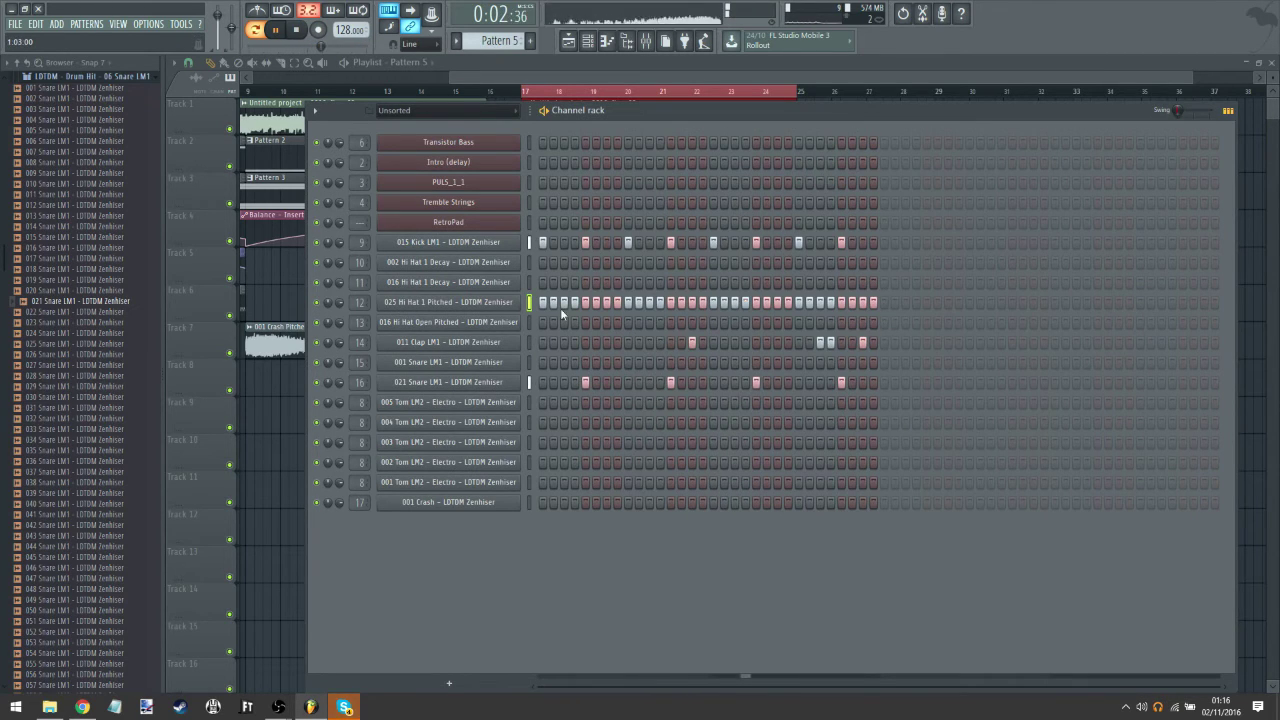
left_click(649, 282)
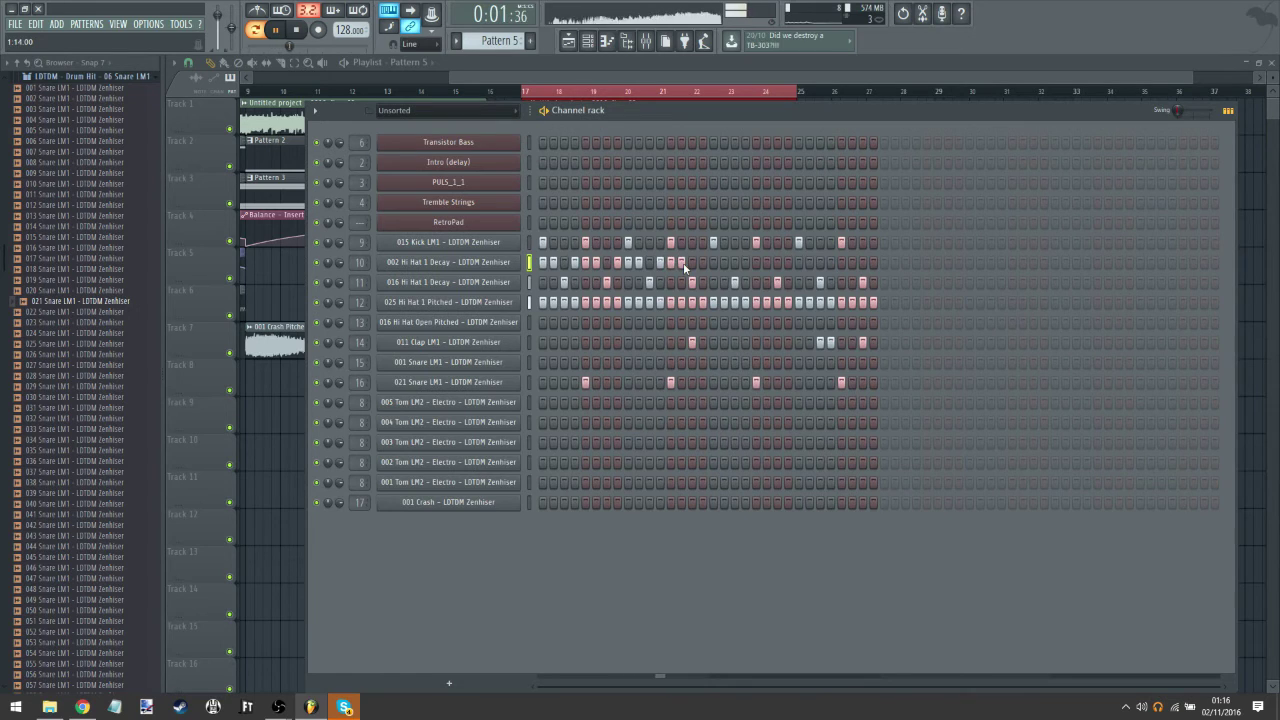
left_click(543, 262)
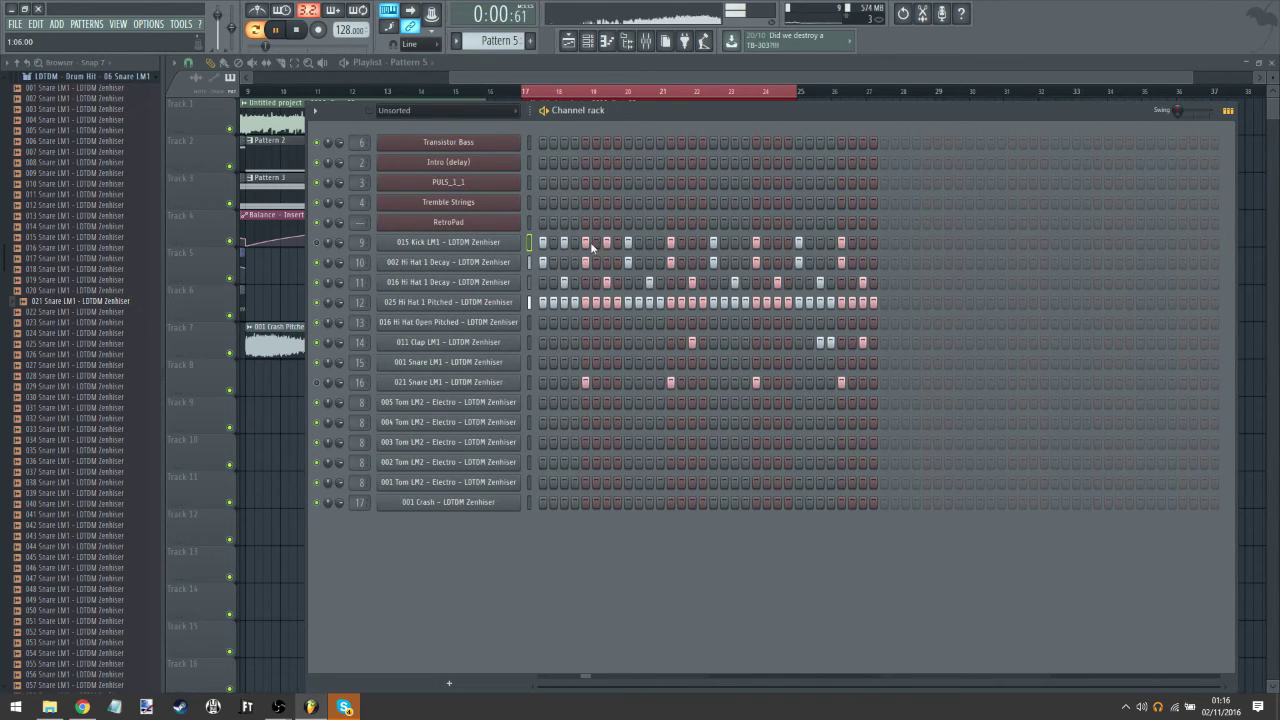
Step: Normalize the 002 Hi Hat 1 Decay sample
left_click(505, 262)
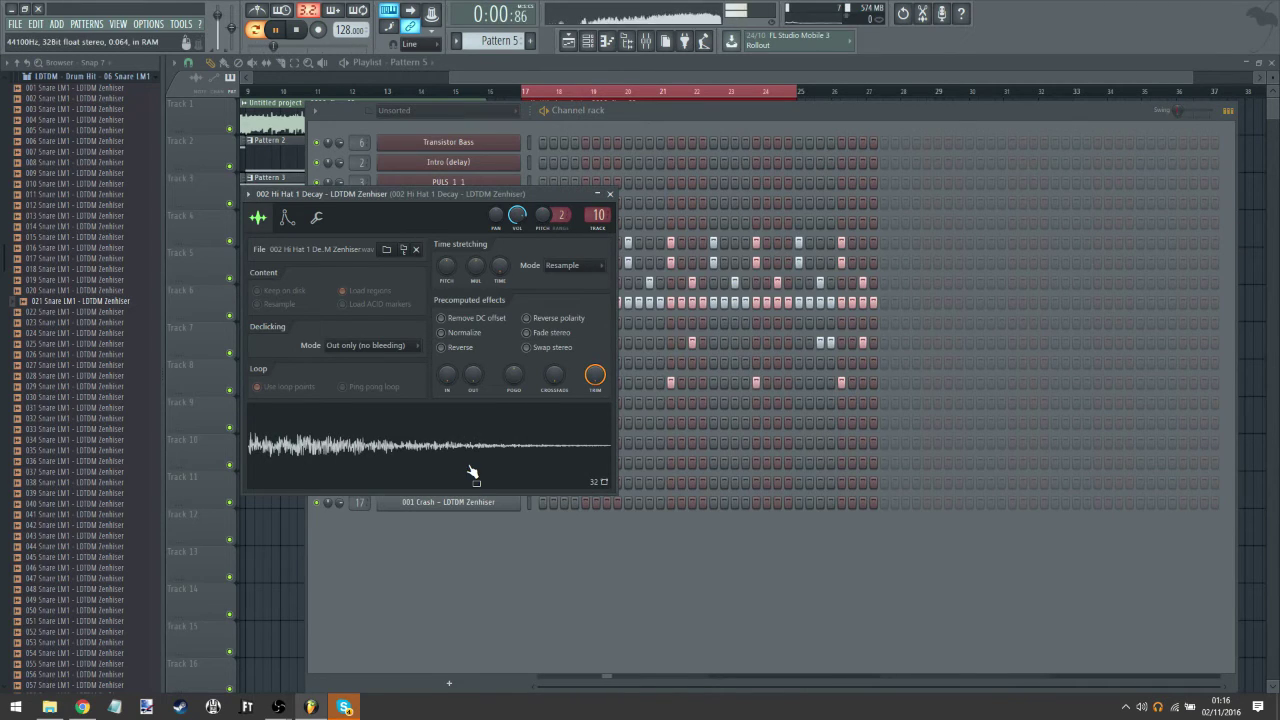
left_click(447, 334)
left_click(610, 194)
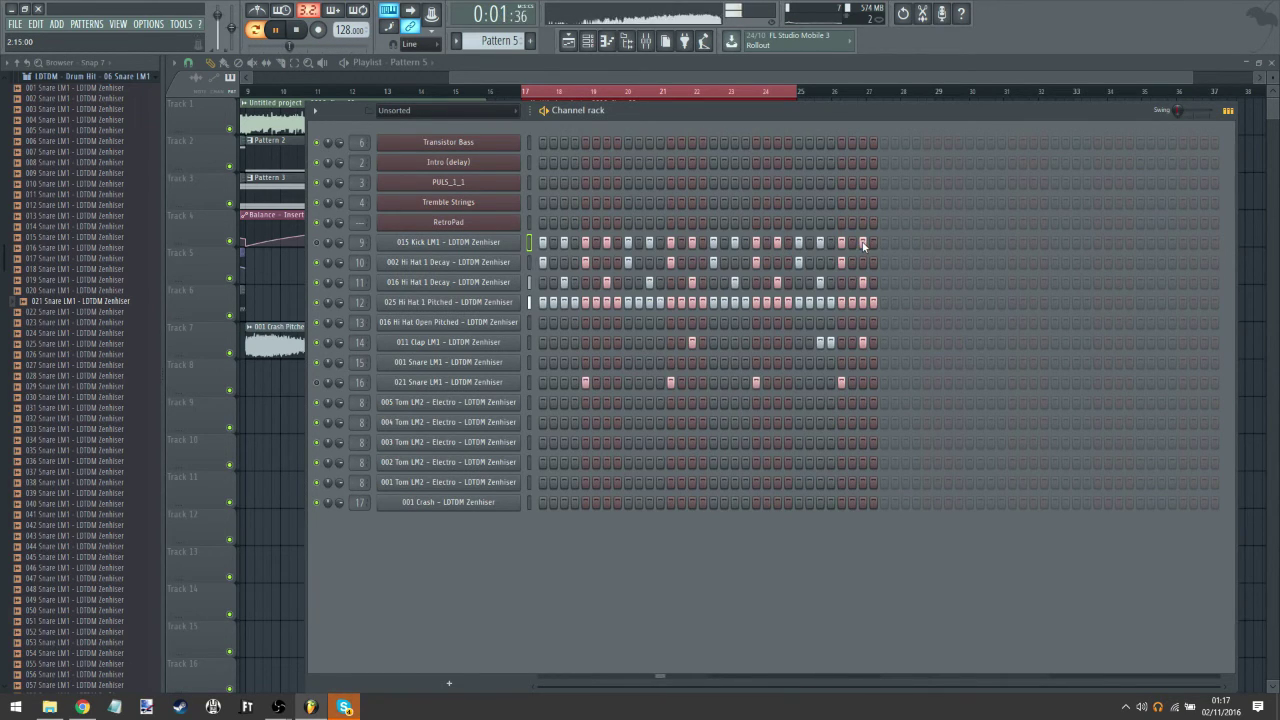
Step: Fill the 015 Kick LM1 channel on each 4 steps and the 002 Hi Hat 1 Decay channel on each 2 steps
right_click(518, 242)
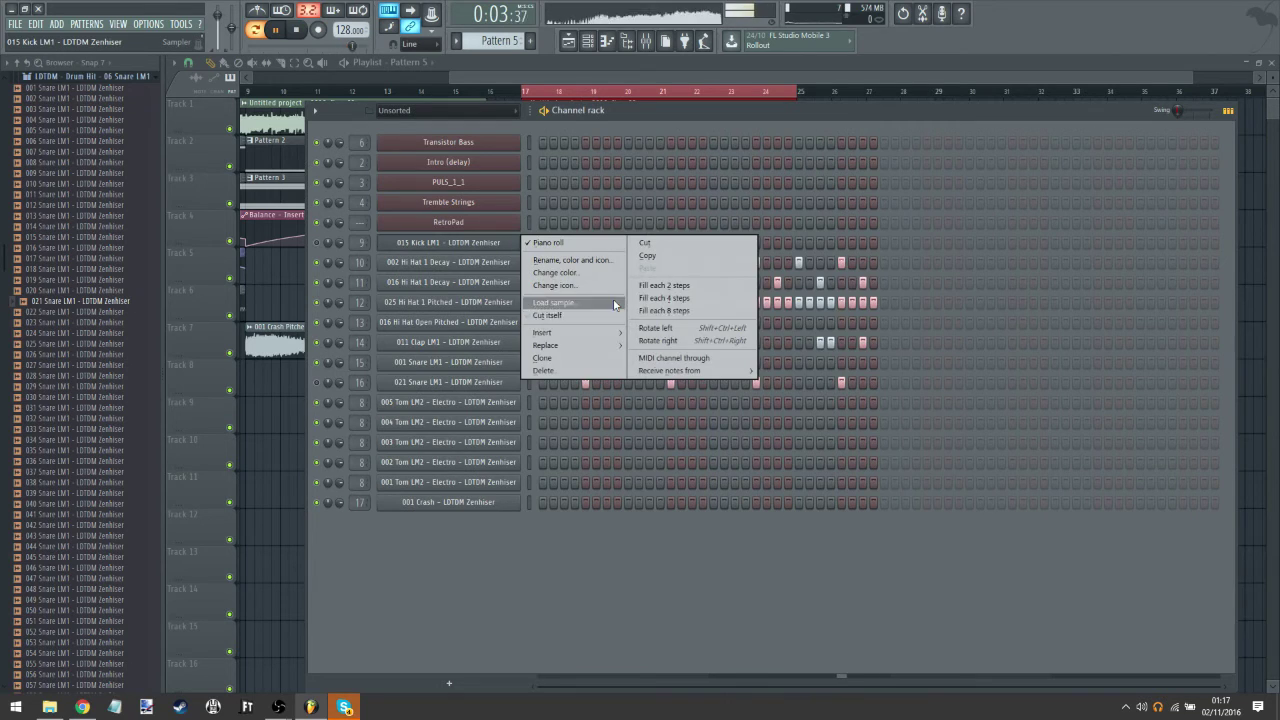
left_click(678, 302)
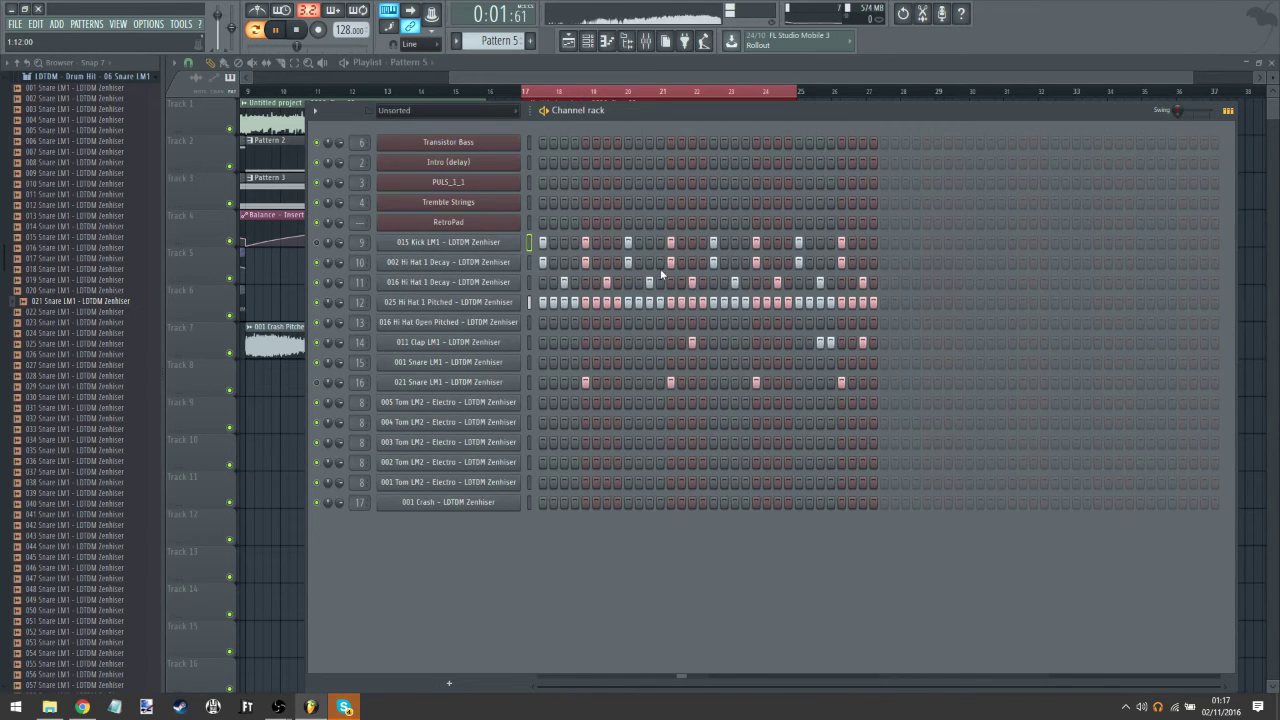
right_click(420, 262)
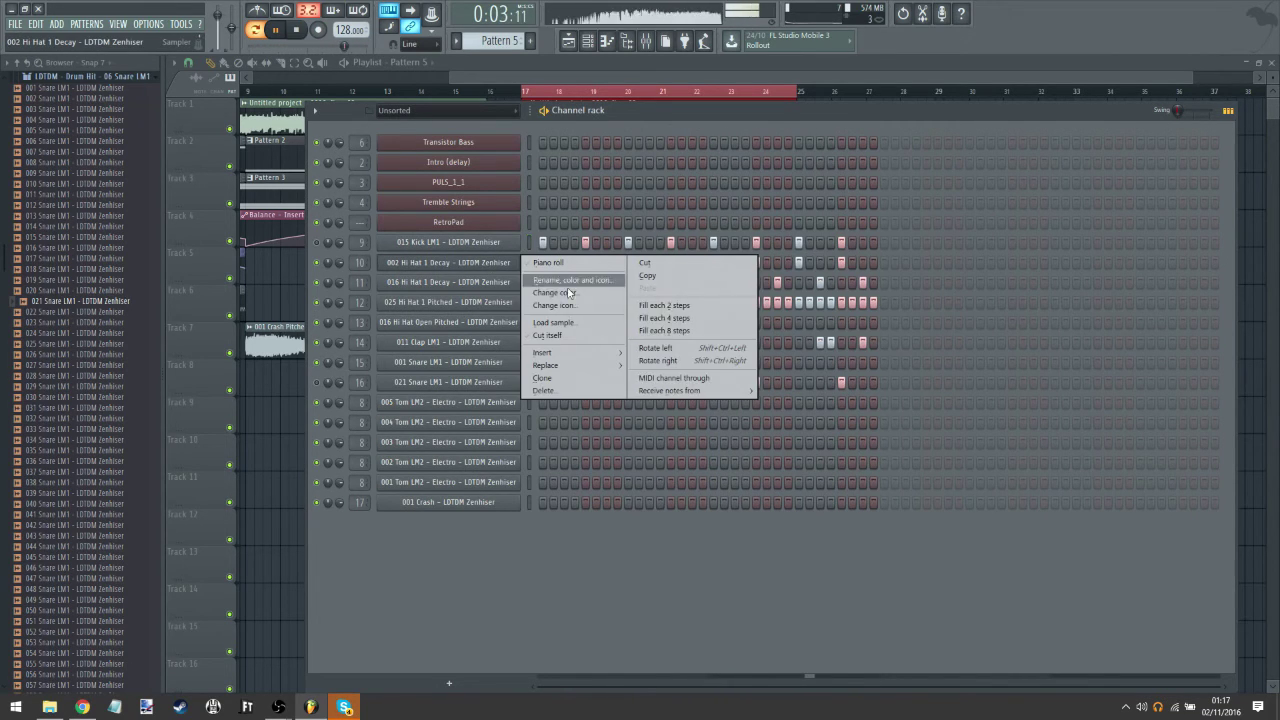
left_click(656, 306)
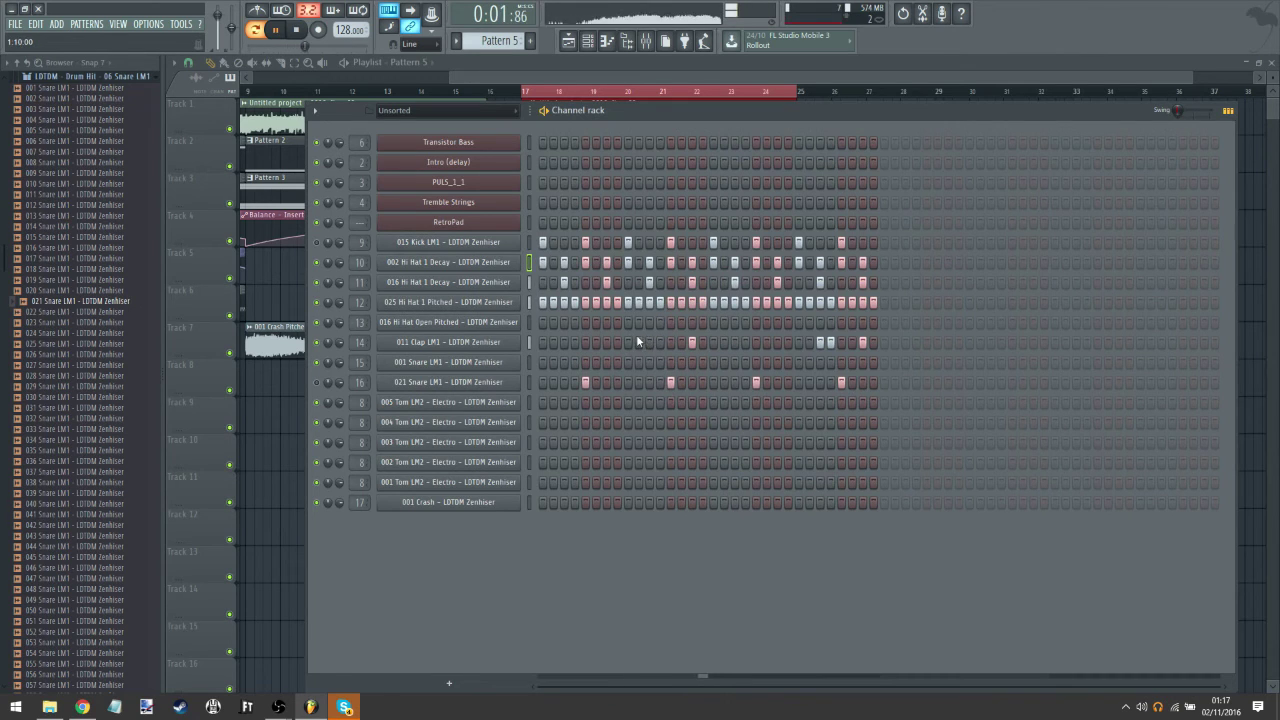
Step: Lower the mixer volume of the 002 Hi Hat 1 Decay track to 70% (-7.3 dB)
left_click(646, 41)
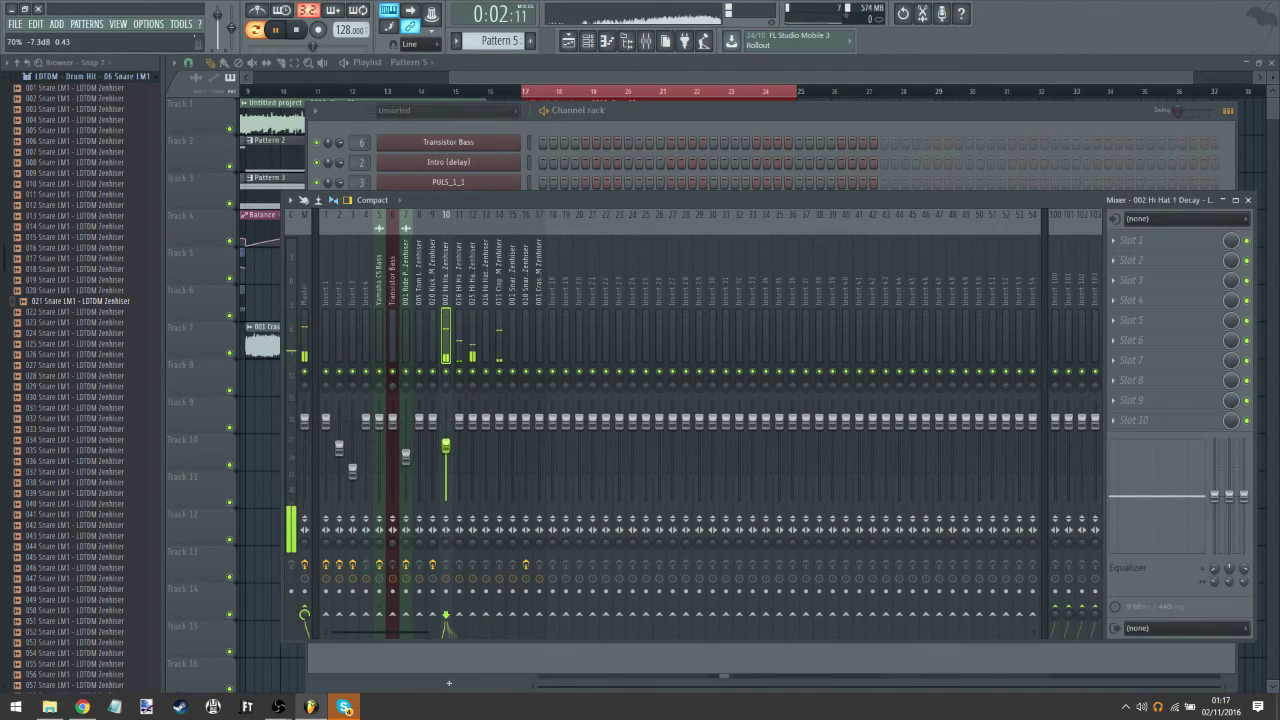
Step: Raise the mixer volume of the 002 Hi Hat 1 Decay track to 74% (-6.2 dB)
left_click_drag(446, 445, 446, 441)
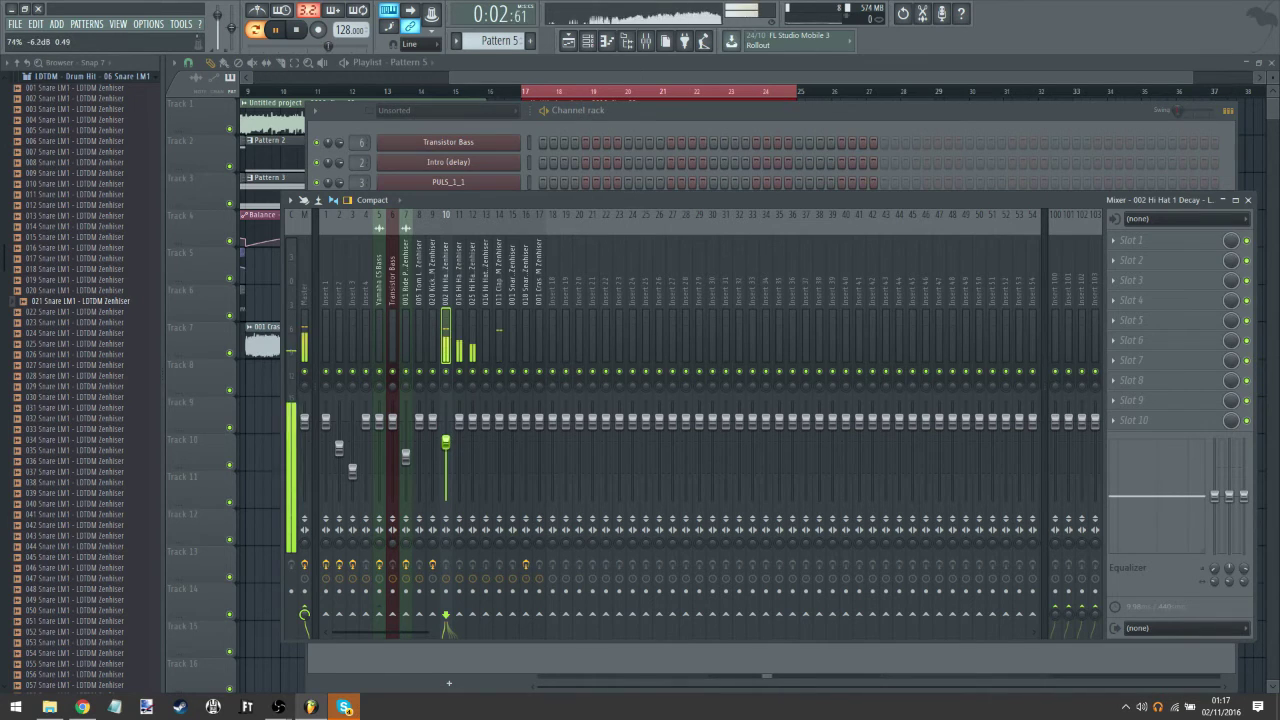
left_click(1250, 203)
Step: Normalize the 016 Hi Hat 1 Decay sample and adjust its trim
left_click(460, 298)
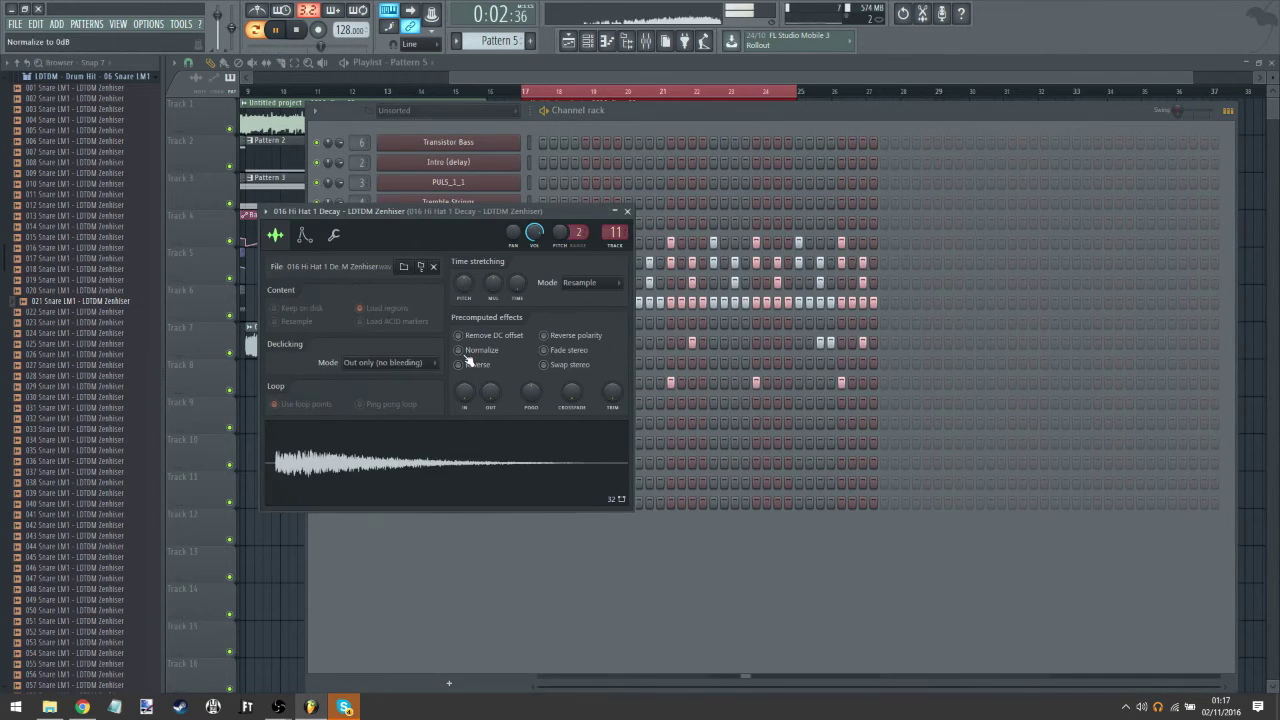
left_click(459, 350)
left_click(613, 395)
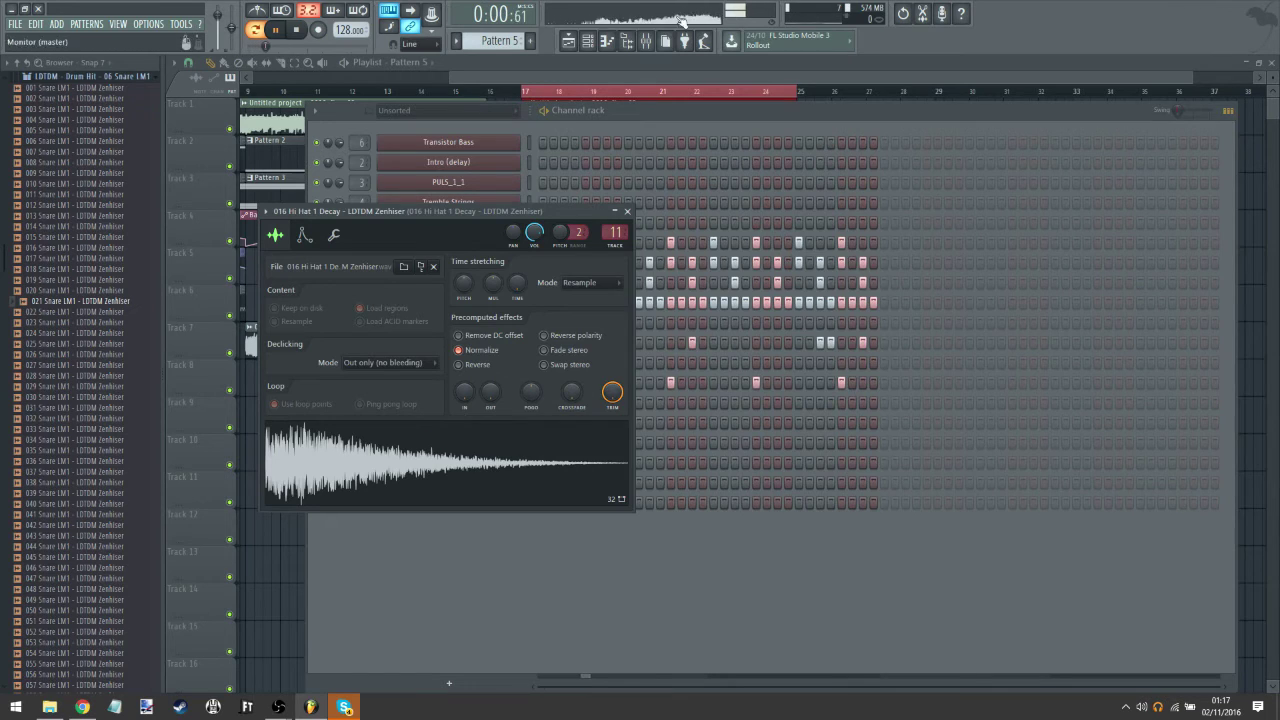
Step: Load Fruity Flanger on the 016 Hi Hat 1 Decay mixer track with about 1 ms delay, 0.12 Hz rate and 67 percent feed
left_click(646, 41)
left_click(1120, 240)
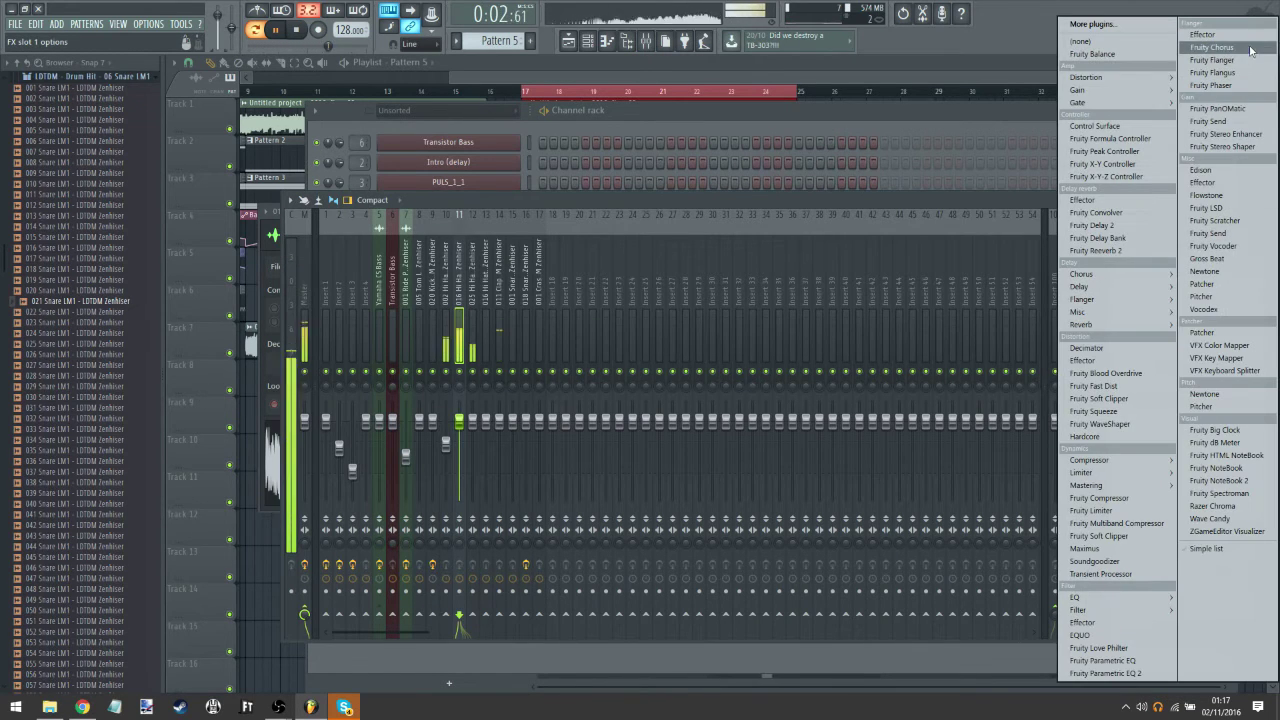
left_click(1213, 60)
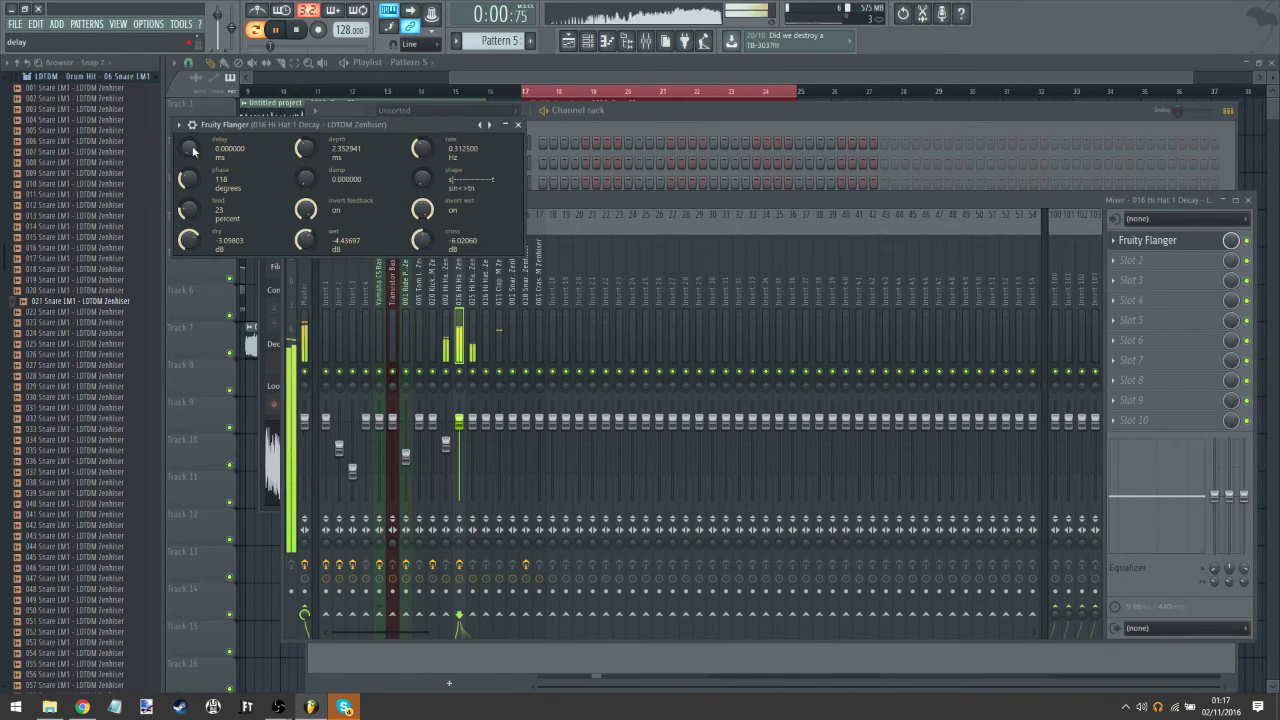
left_click_drag(190, 149, 190, 132)
left_click_drag(423, 149, 423, 162)
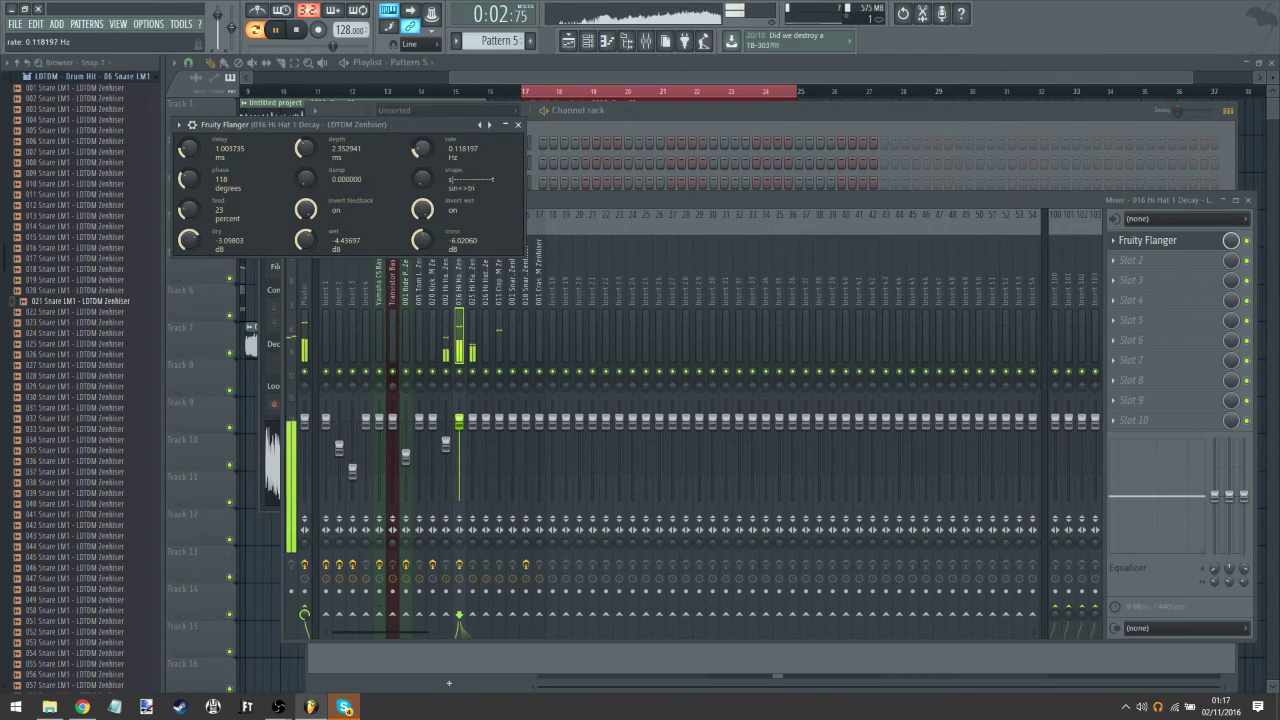
key("F6")
left_click_drag(190, 211, 190, 190)
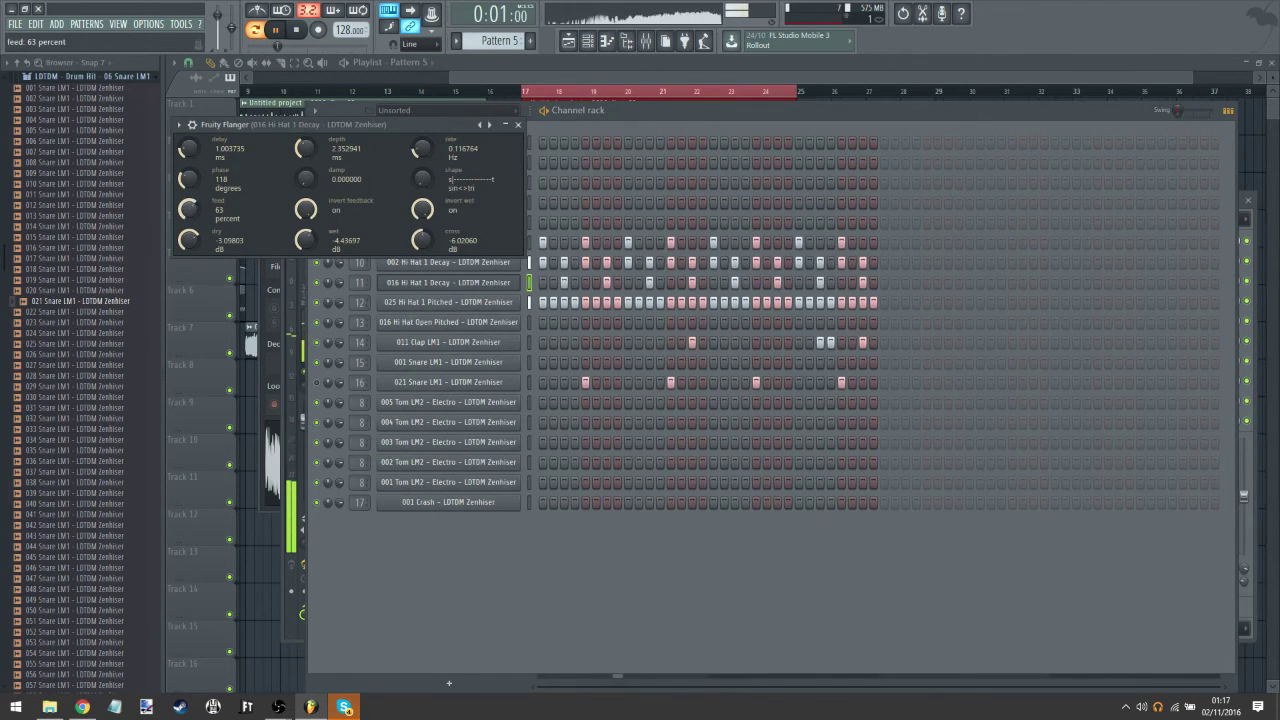
Step: Raise the pitch knob range of the 016 Hi Hat 1 Decay channel
left_click(460, 282)
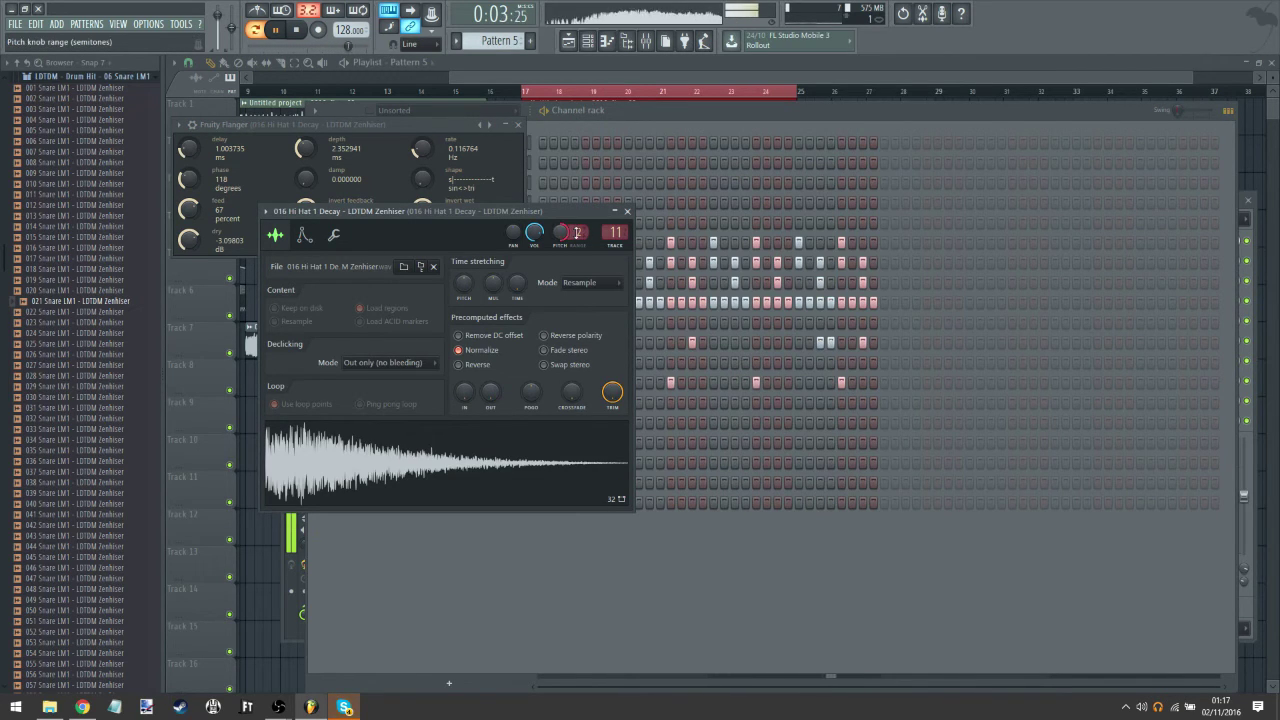
scroll(576, 232, "up", 1)
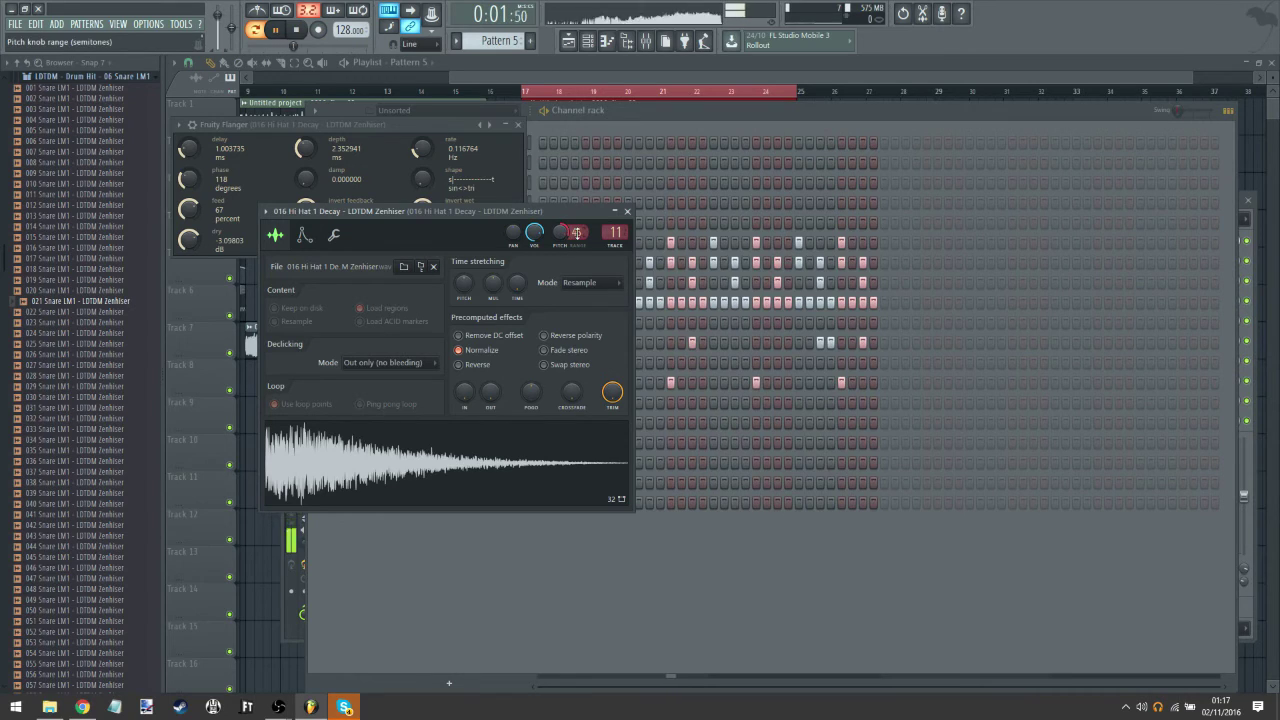
scroll(576, 232, "up", 2)
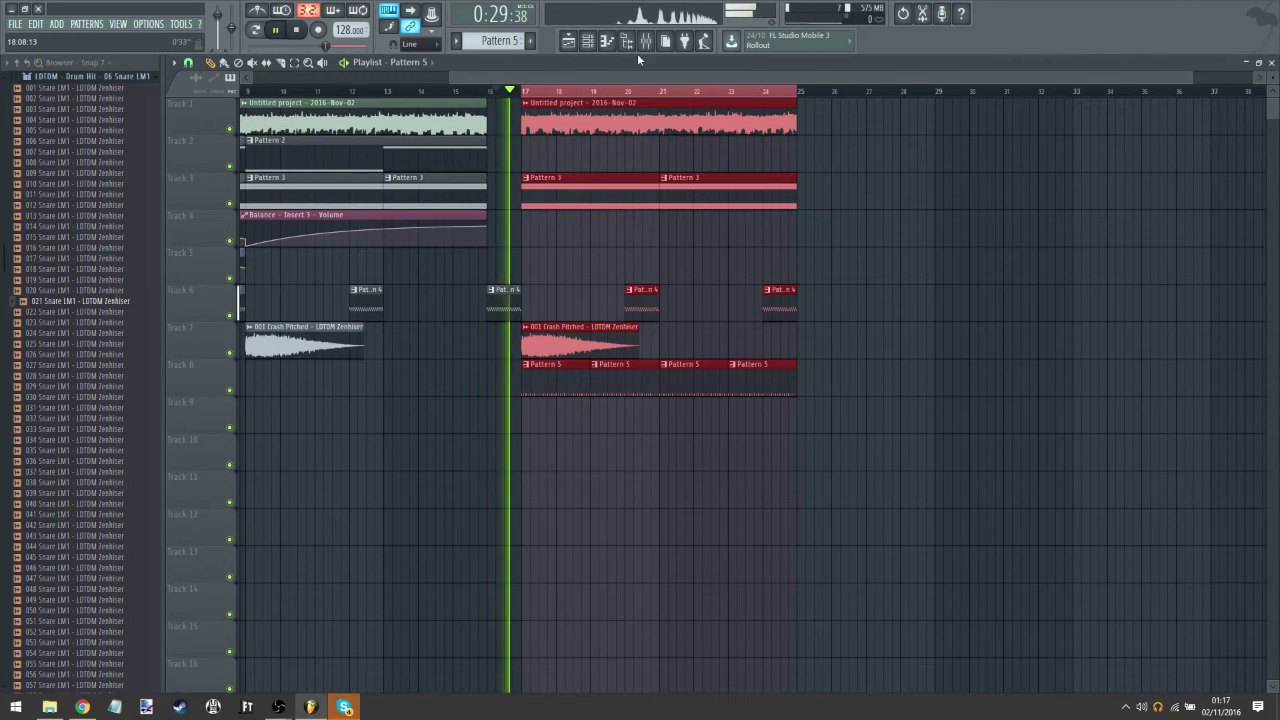
Step: Unmute the 015 Kick LM1 and 021 Snare LM1 channels and leave the channel rack
left_click(645, 41)
key("F6")
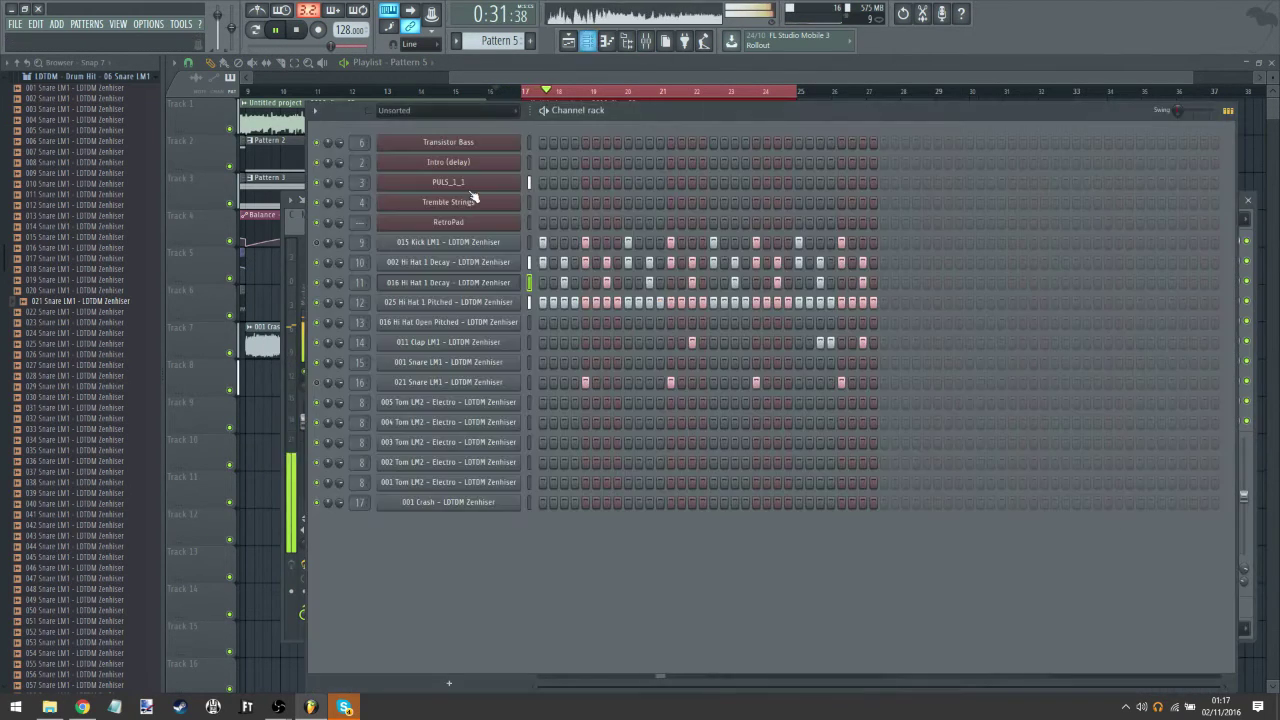
left_click(317, 383)
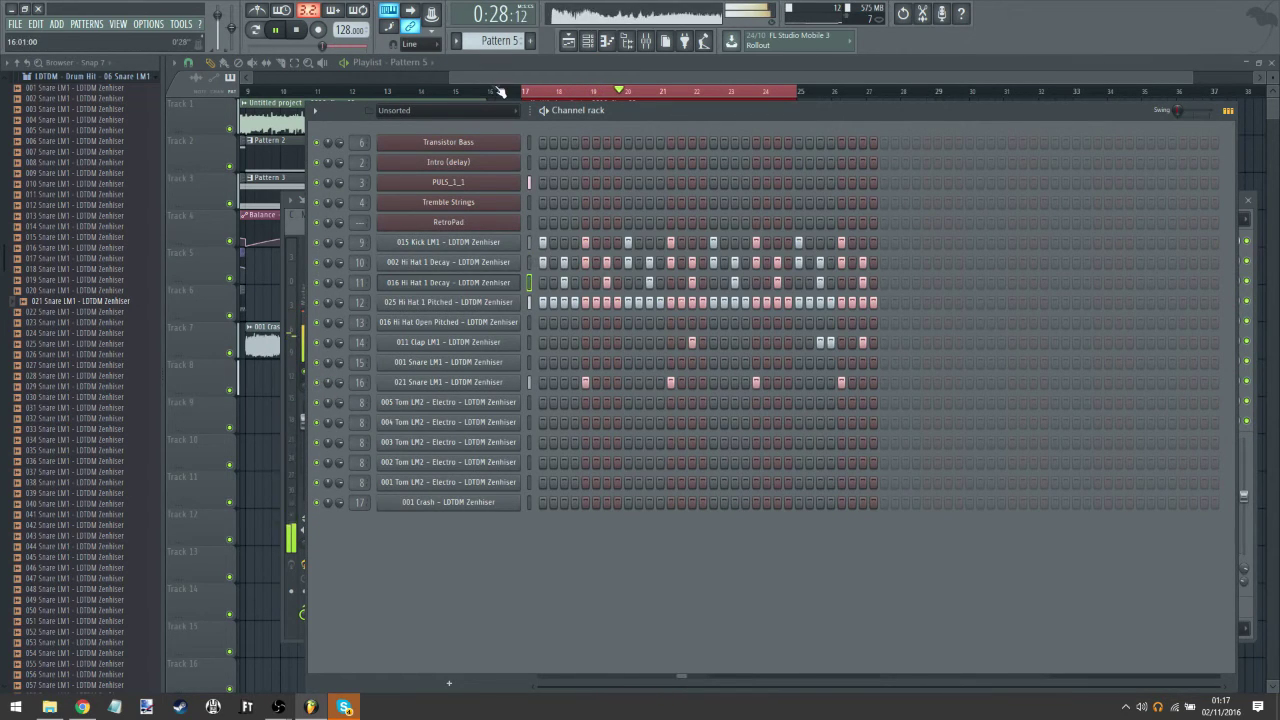
key("F6")
Step: Load Fruity Reeverb 2 in slot 1 of the 025 Hi Hat 1 Pitched mixer track
left_click(645, 41)
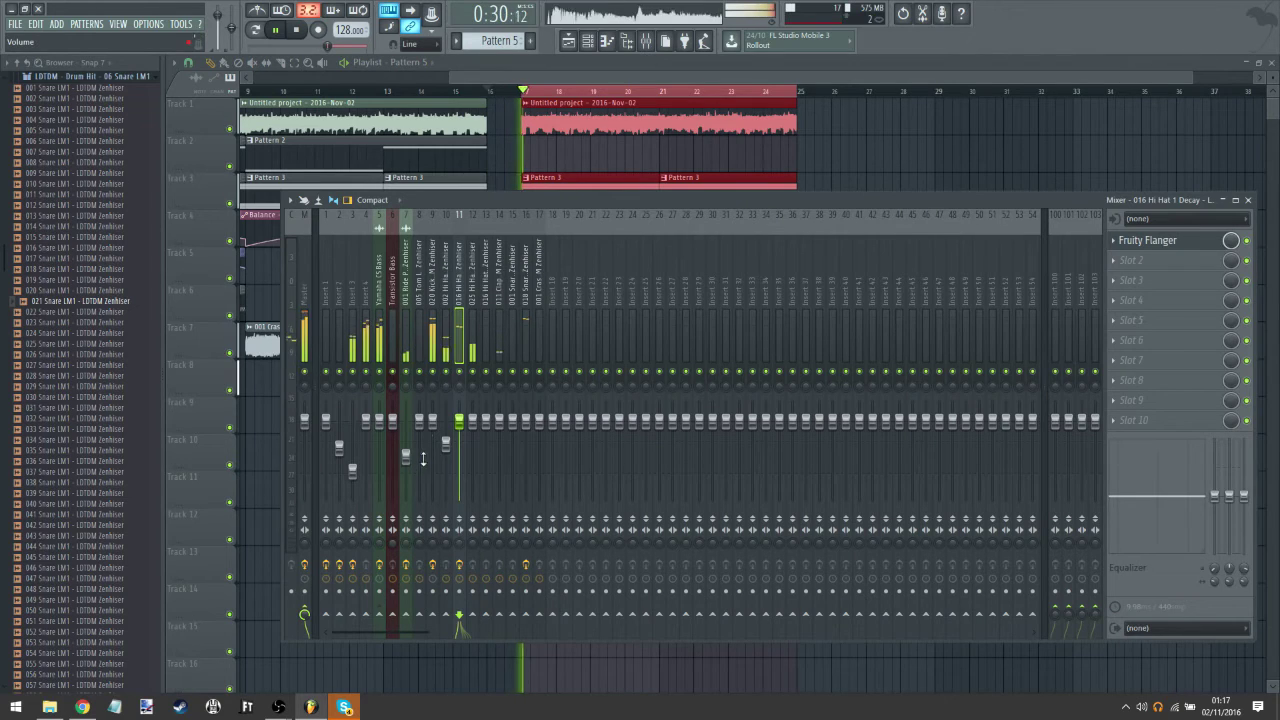
left_click(470, 293)
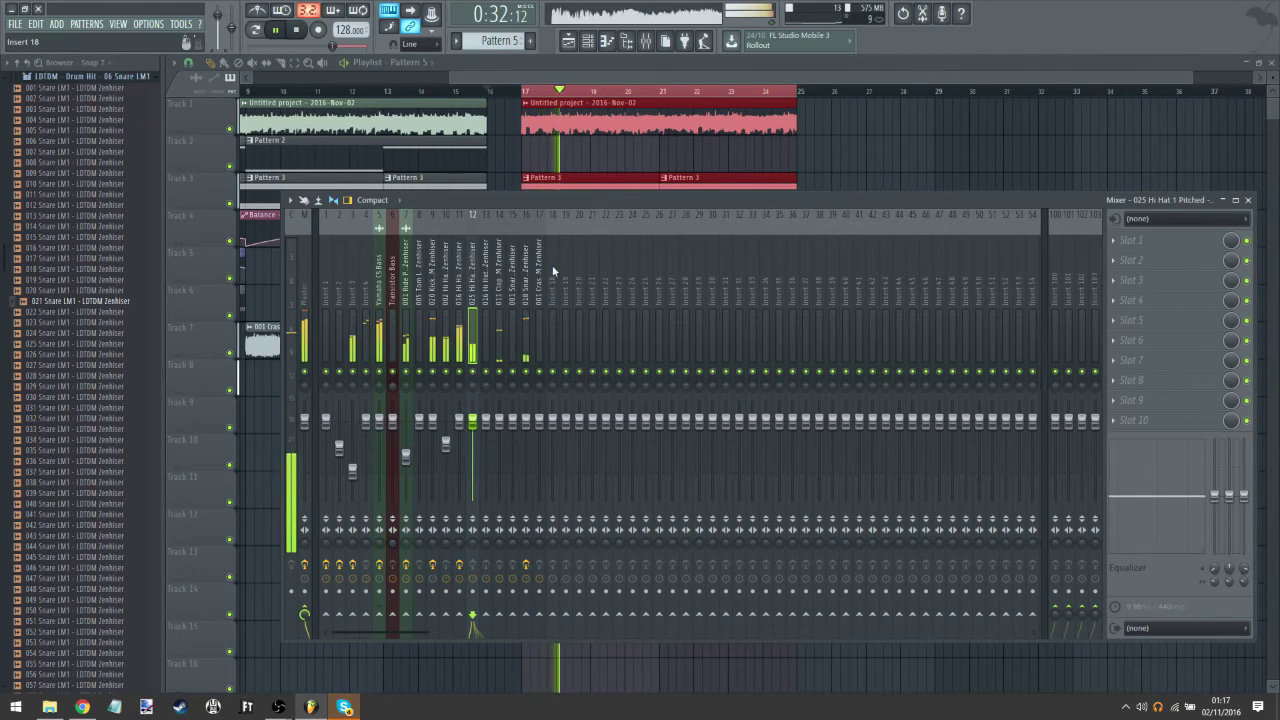
left_click(1131, 241)
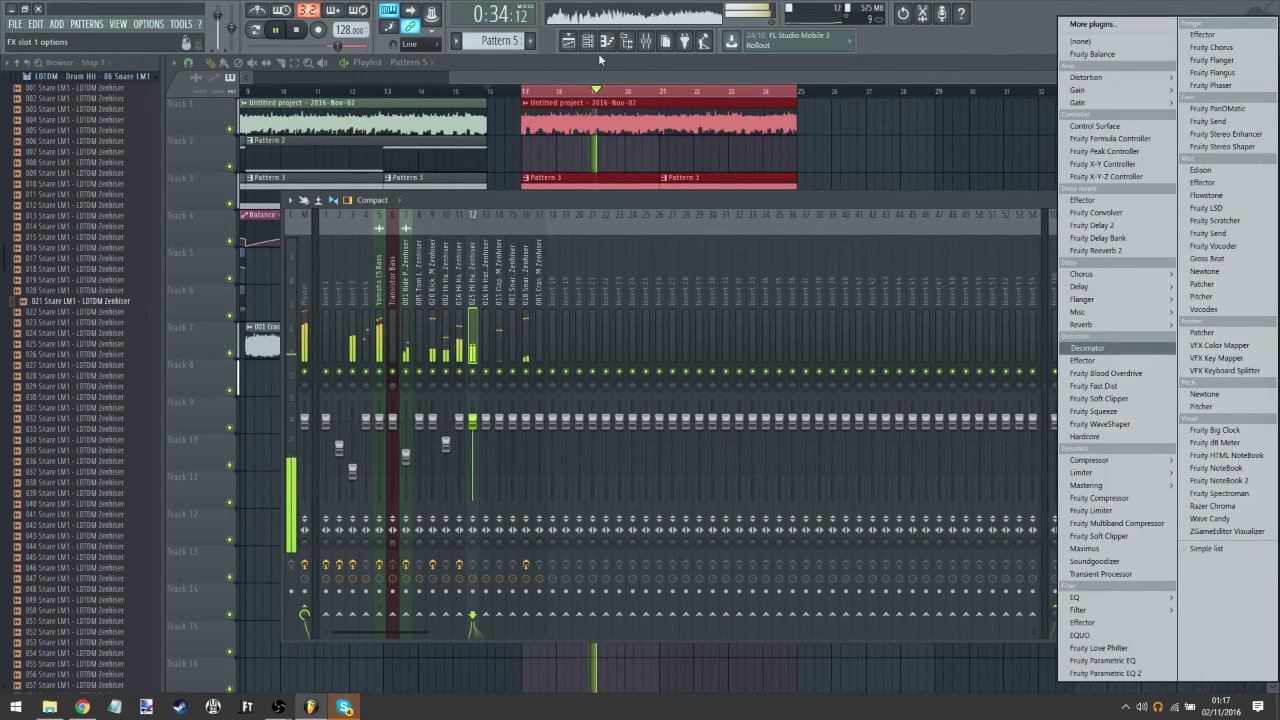
key("Escape")
left_click(1131, 241)
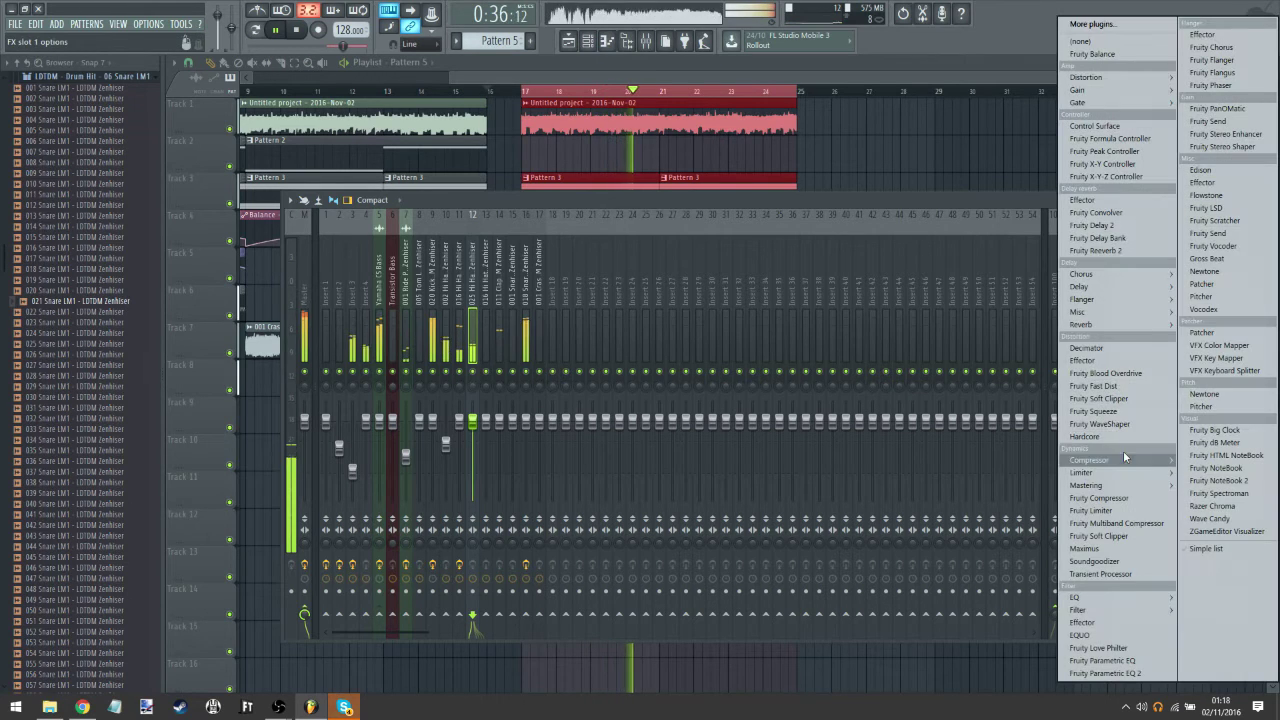
mouse_move(1116, 329)
left_click(1210, 335)
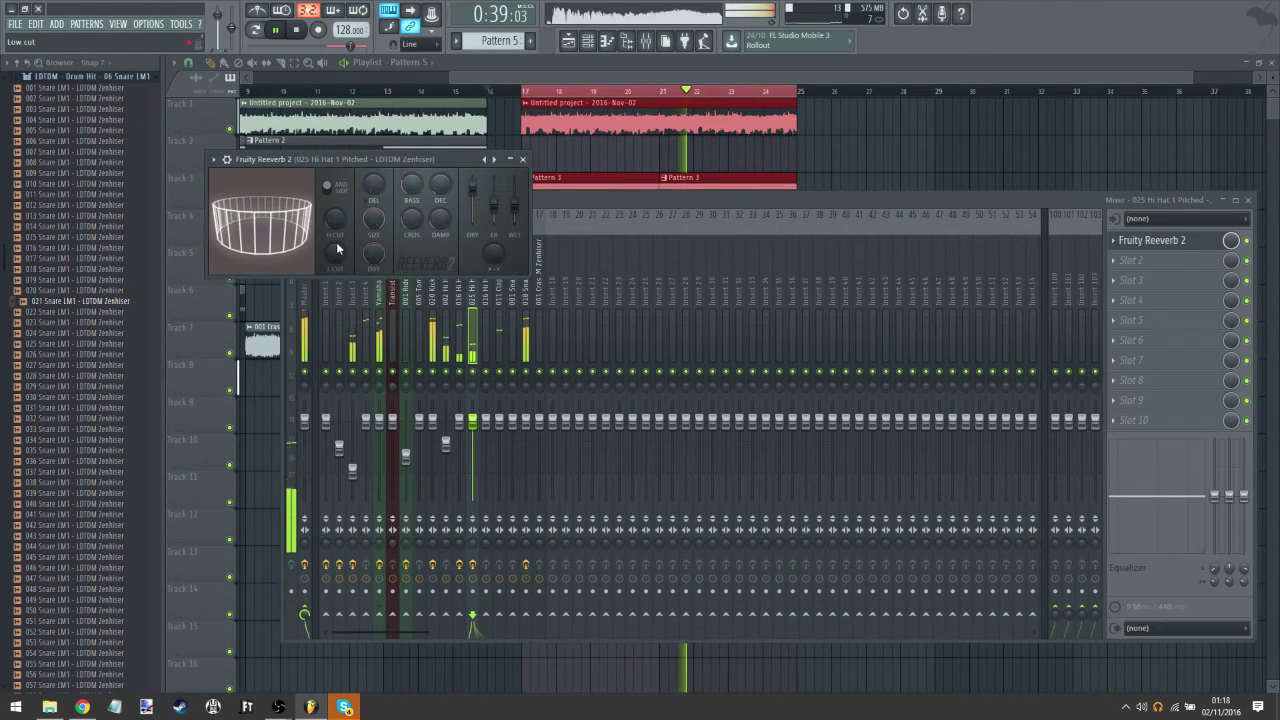
Step: Add Maximus in slot 2 of the 025 Hi Hat 1 Pitched track and set its master curve's point 1 to 2 tension to about 13%
left_click(1112, 264)
mouse_move(1144, 470)
left_click(1215, 500)
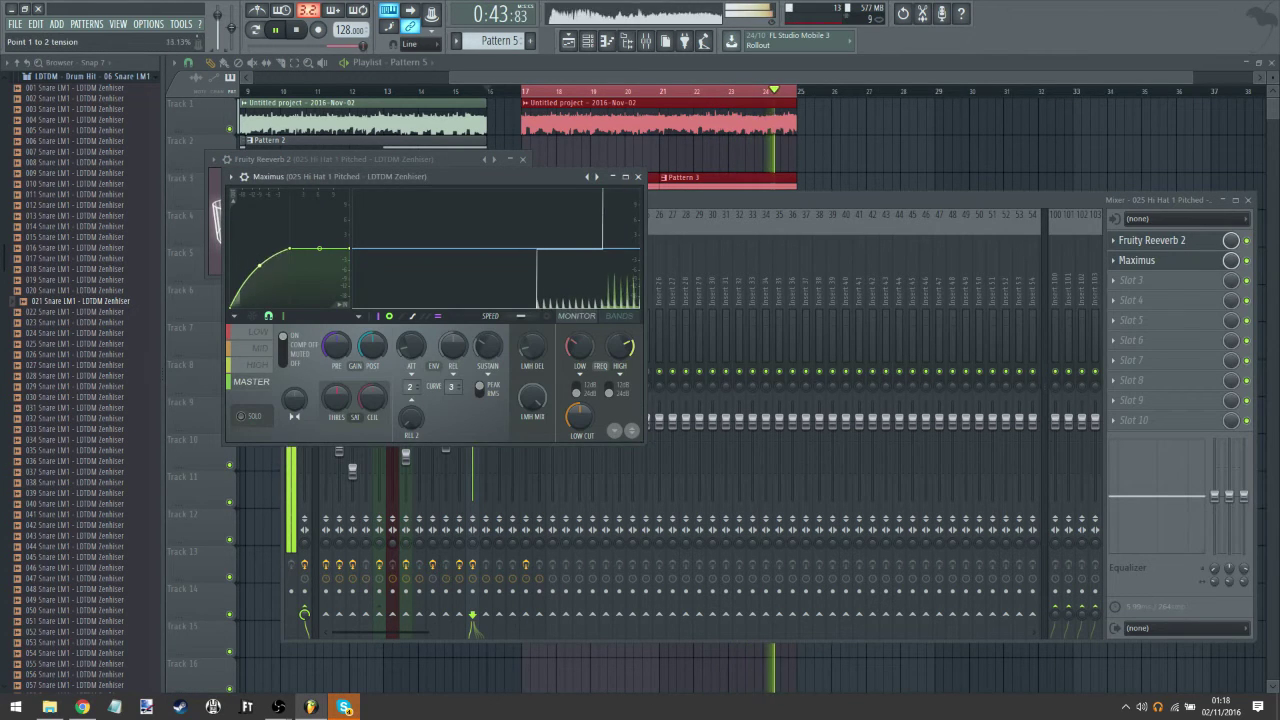
Step: Adjust the dry and wet levels of Fruity Reeverb 2 on the 025 Hi Hat 1 Pitched track
left_click(524, 162)
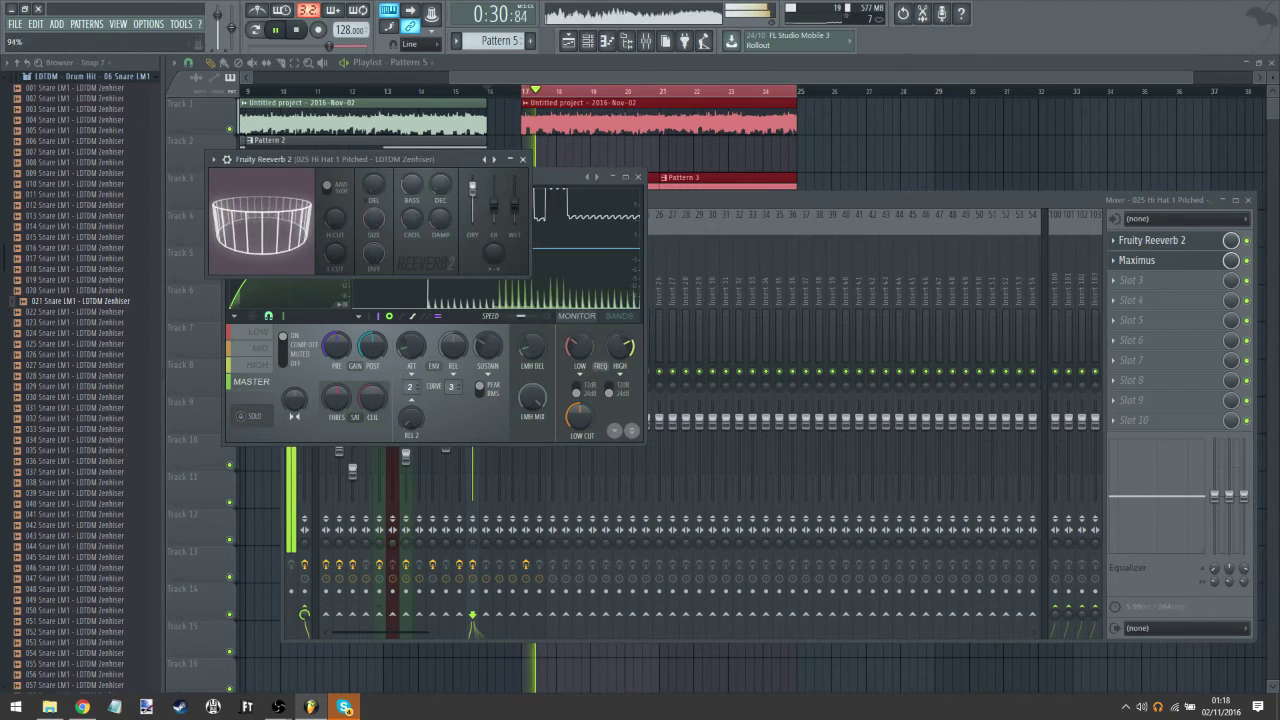
left_click_drag(514, 184, 519, 208)
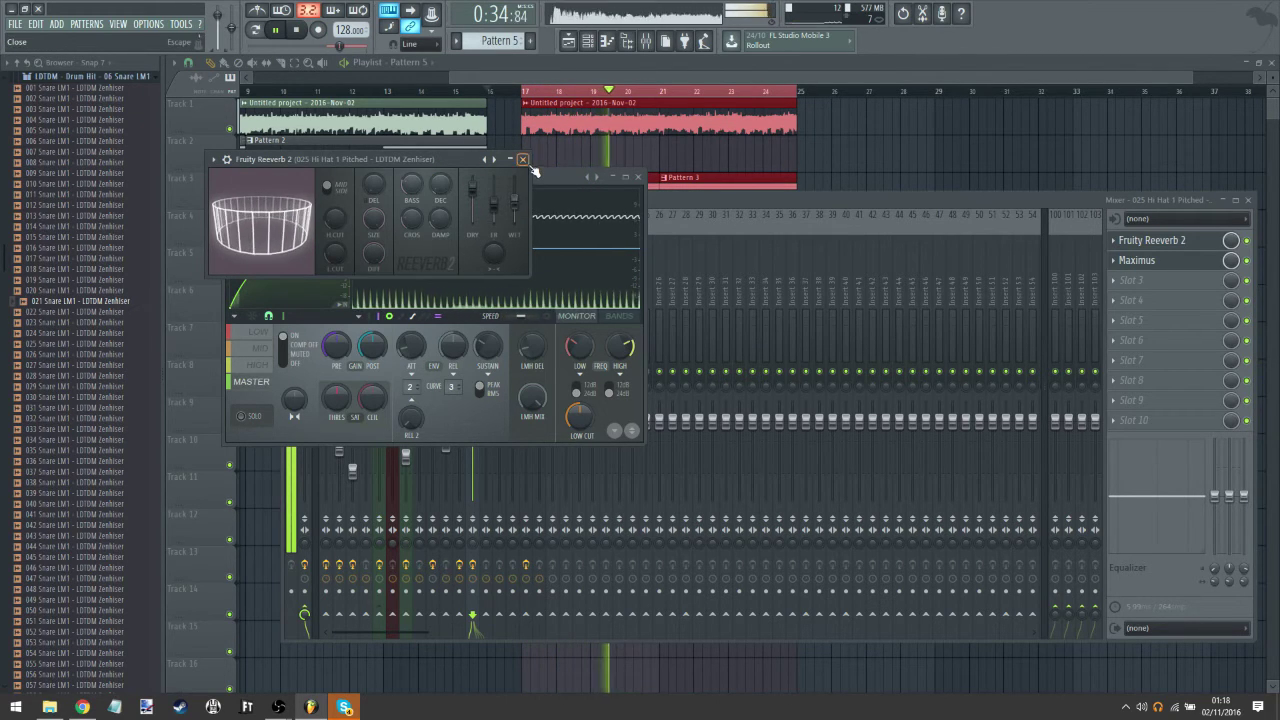
left_click(522, 159)
Step: Route the 020 Kick LM2 mixer track to the 025 Hi Hat 1 Pitched track at a 0% send level for sidechaining
left_click(726, 196)
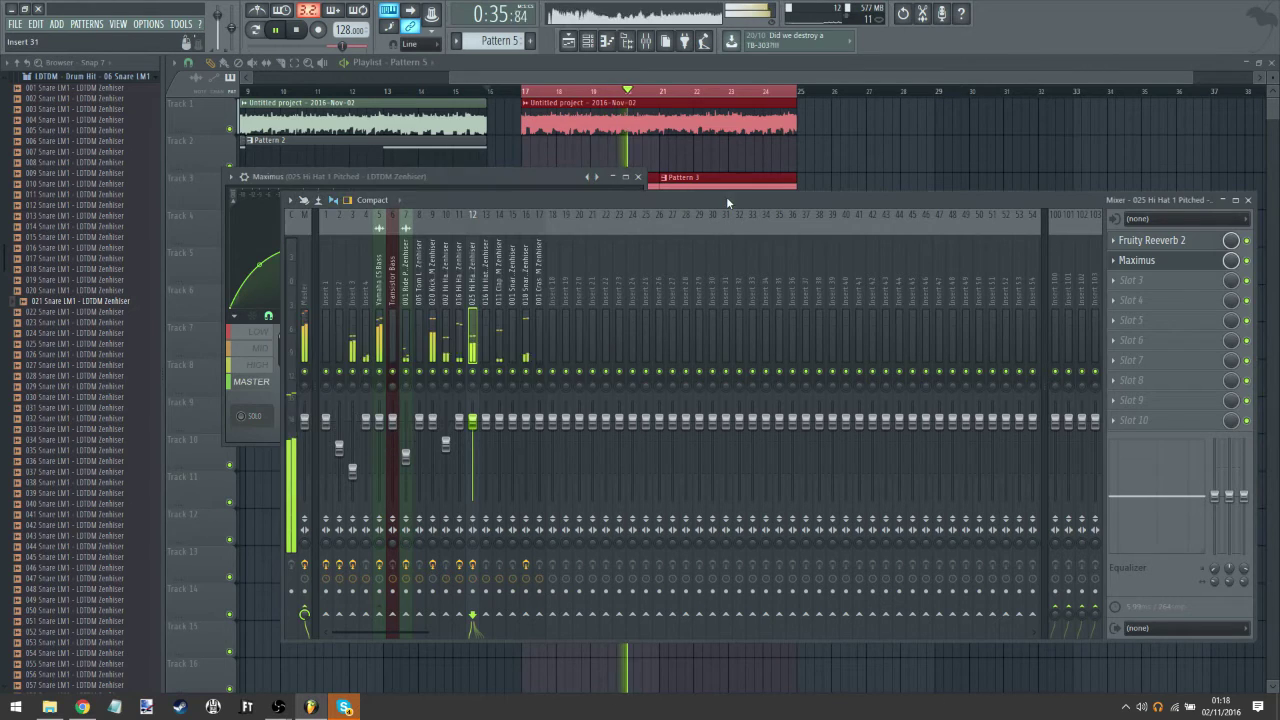
left_click(433, 316)
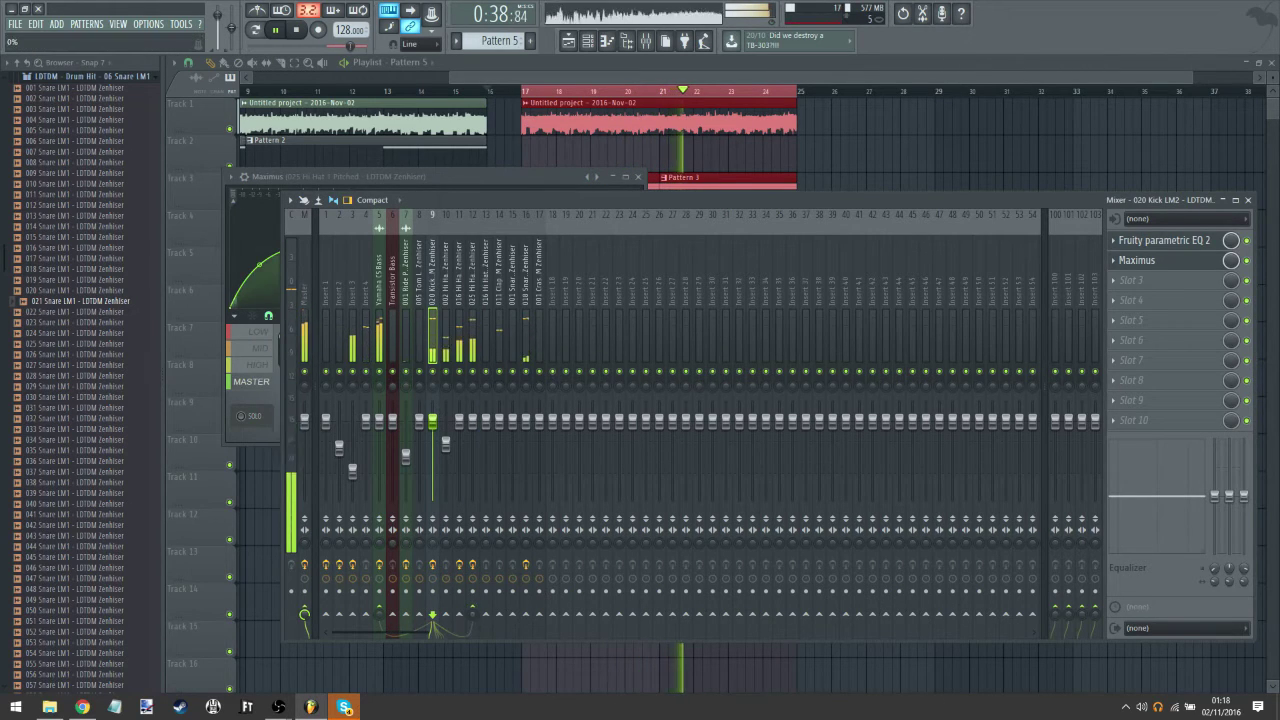
left_click(473, 445)
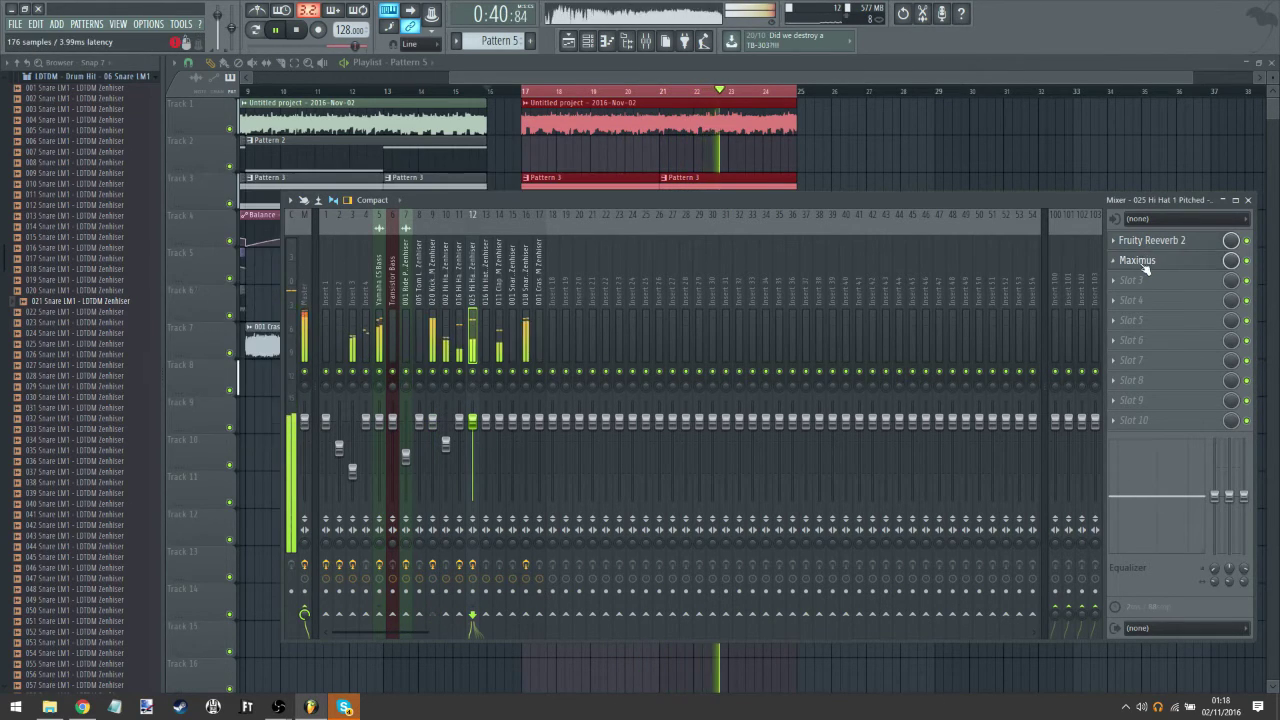
Step: Raise the point 1 to 2 tension of the Maximus master curve on the 025 Hi Hat 1 Pitched track to about 31%
left_click(259, 272)
left_click_drag(259, 272, 259, 258)
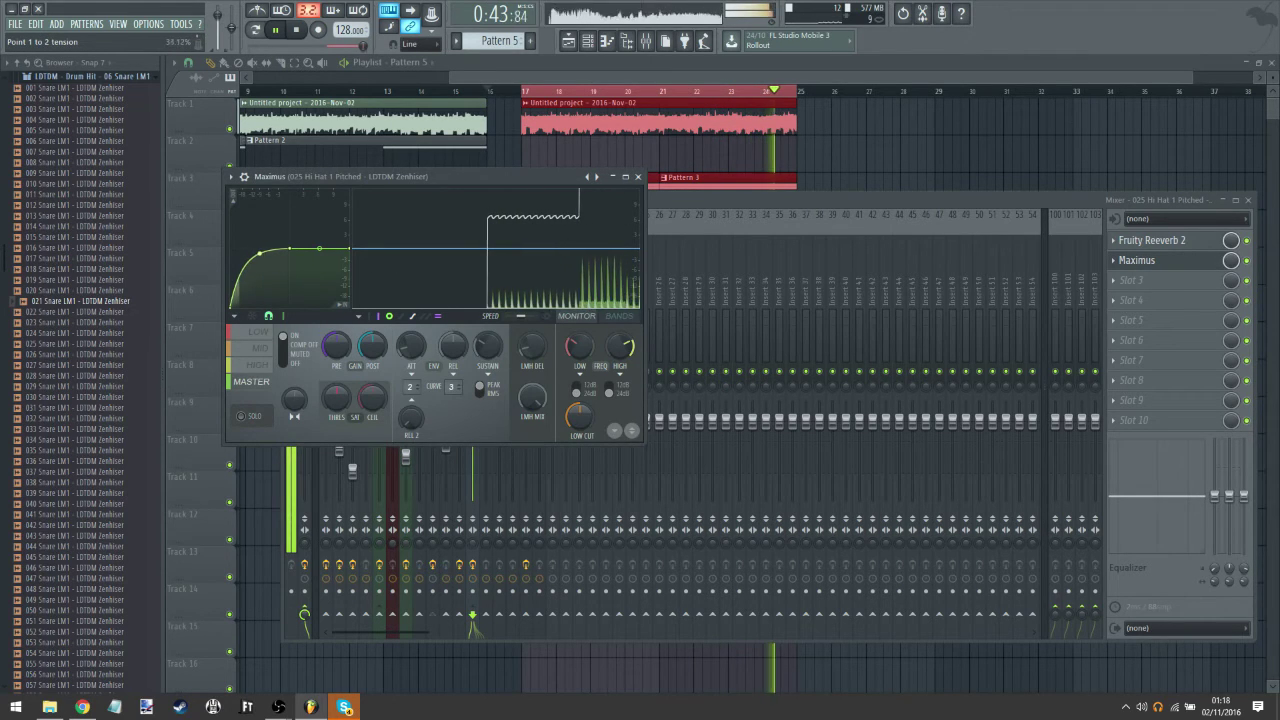
Step: Load Fruity Limiter in slot 10 of the hi-hat track, set compressor mode with sidechain input 1, and adjust threshold, knee and ratio
left_click(1125, 420)
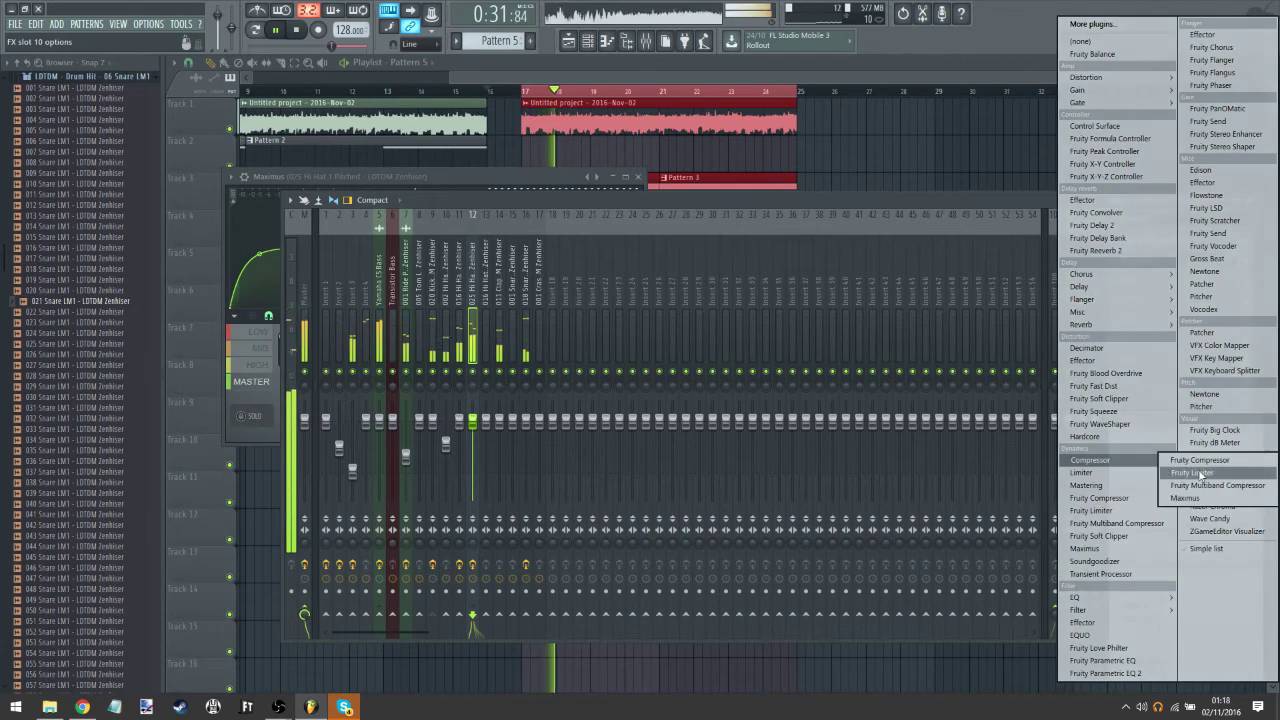
left_click(1205, 477)
left_click(342, 377)
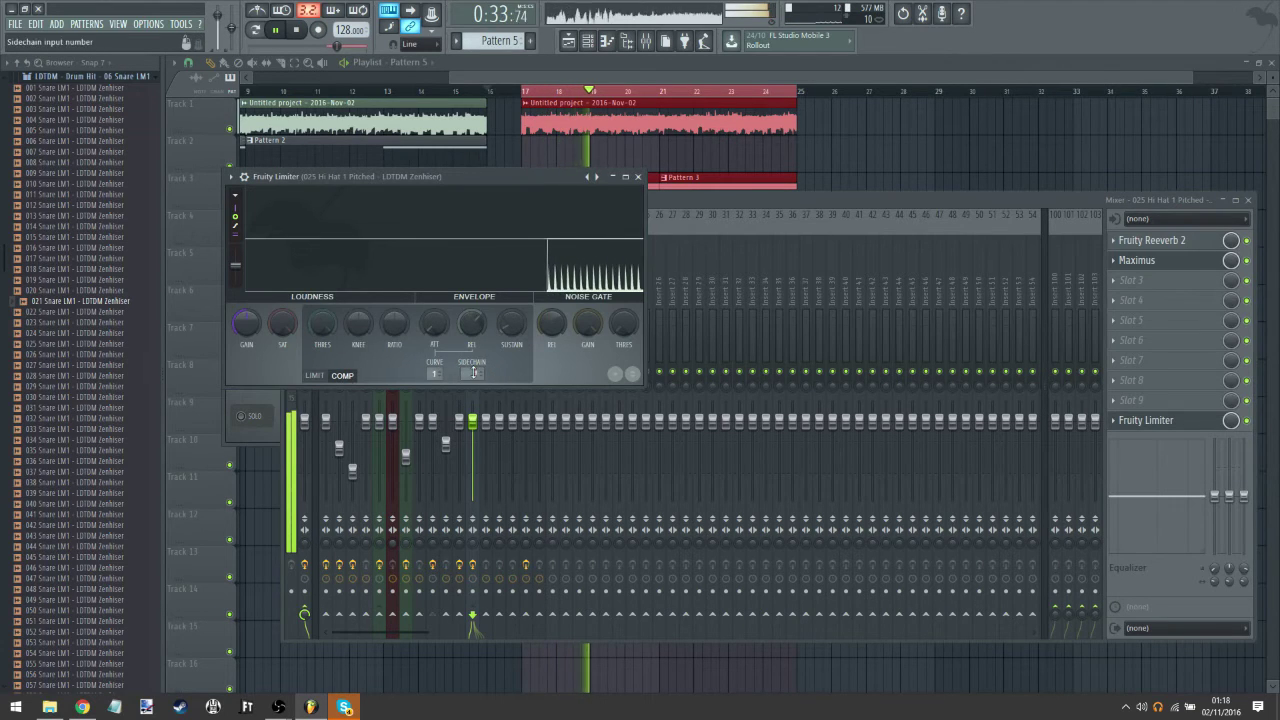
mouse_move(322, 324)
left_mouse_down()
mouse_move(322, 364)
mouse_move(358, 284)
mouse_move(318, 352)
mouse_move(336, 316)
left_mouse_up()
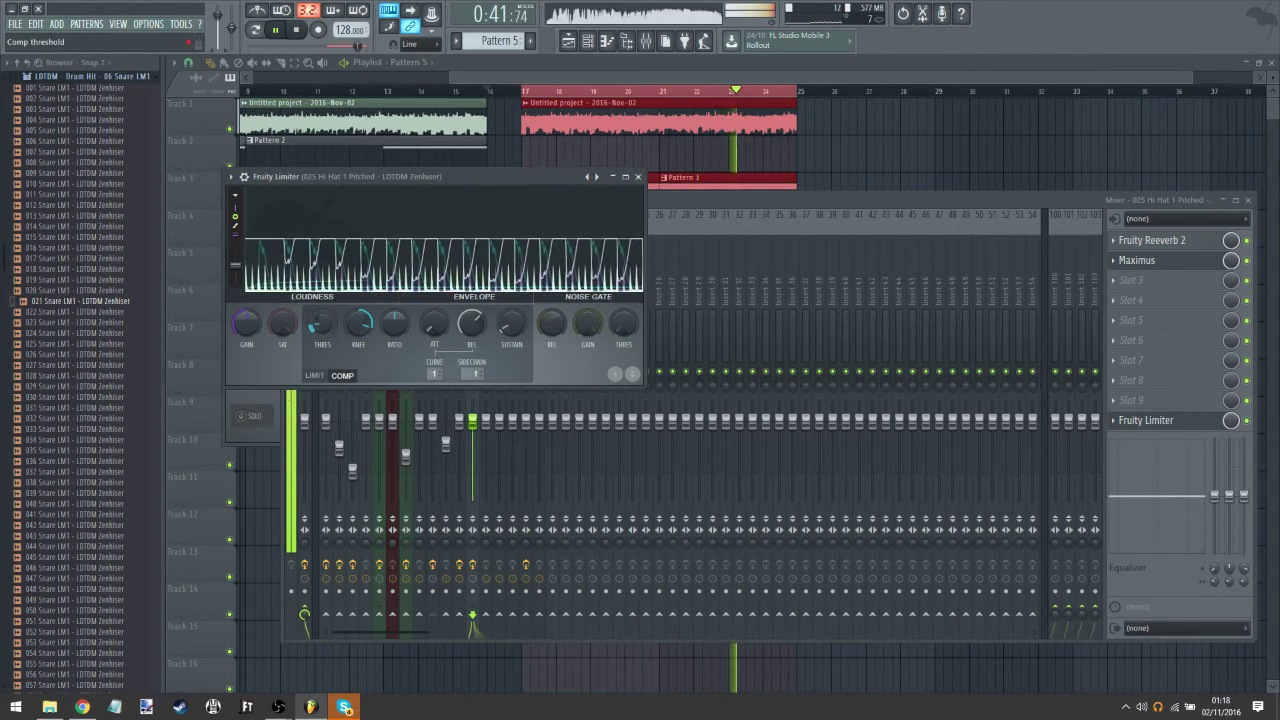
Step: Play the arrangement from about bar 15 to check the drums against the other parts
left_click(467, 100)
left_click(467, 92)
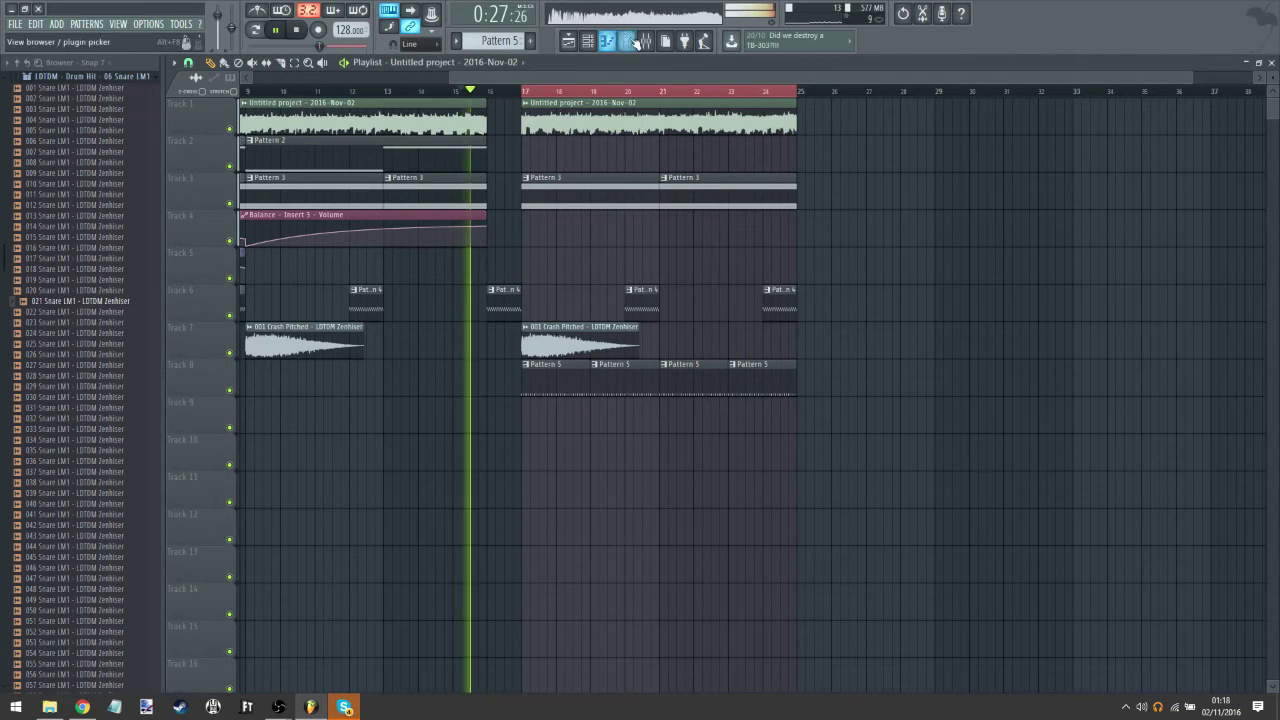
left_click(646, 44)
left_click(646, 44)
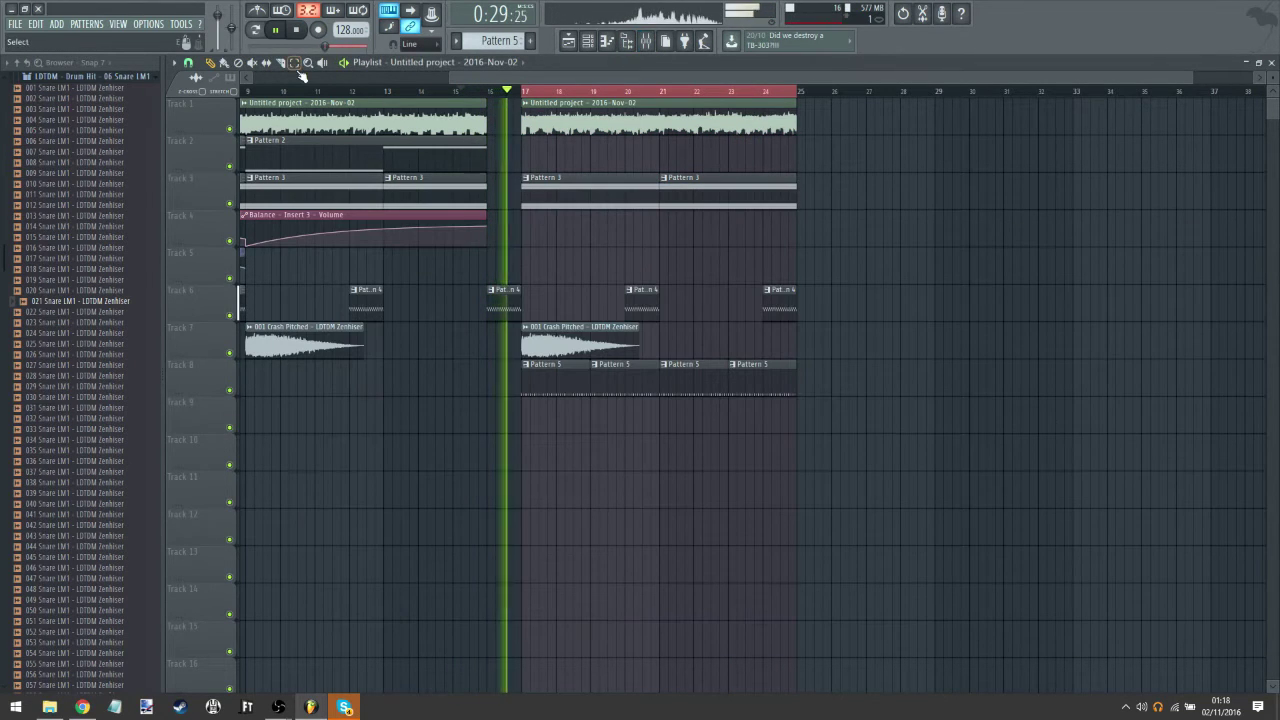
Step: Select the four Pattern 5 clips on Track 8 and merge them into one pattern clip
left_click(476, 384)
left_click_drag(476, 388, 946, 694)
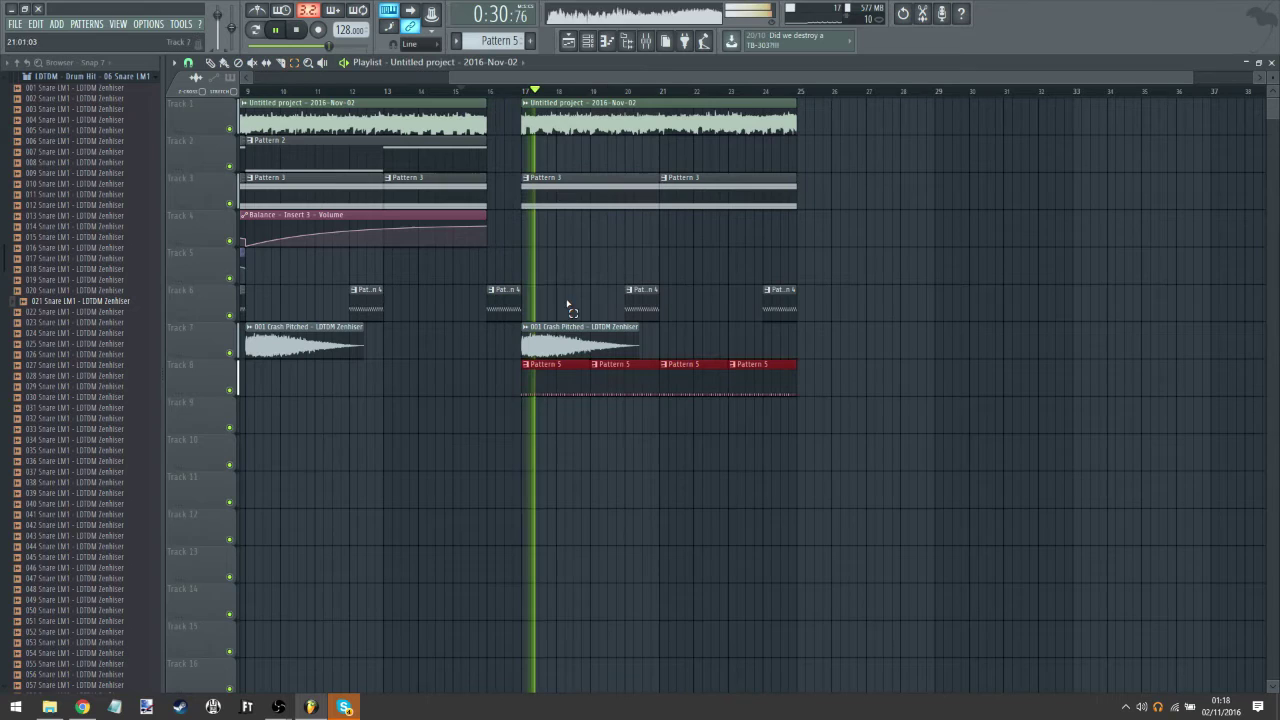
left_click(173, 65)
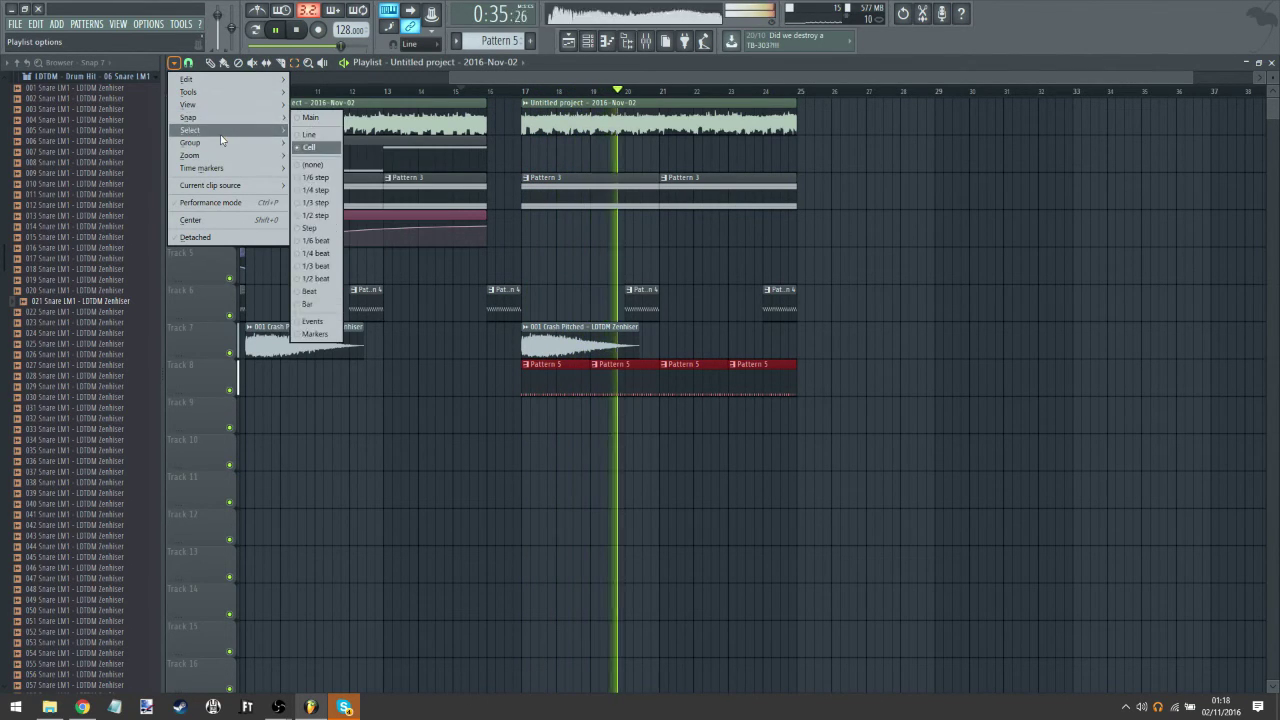
mouse_move(218, 143)
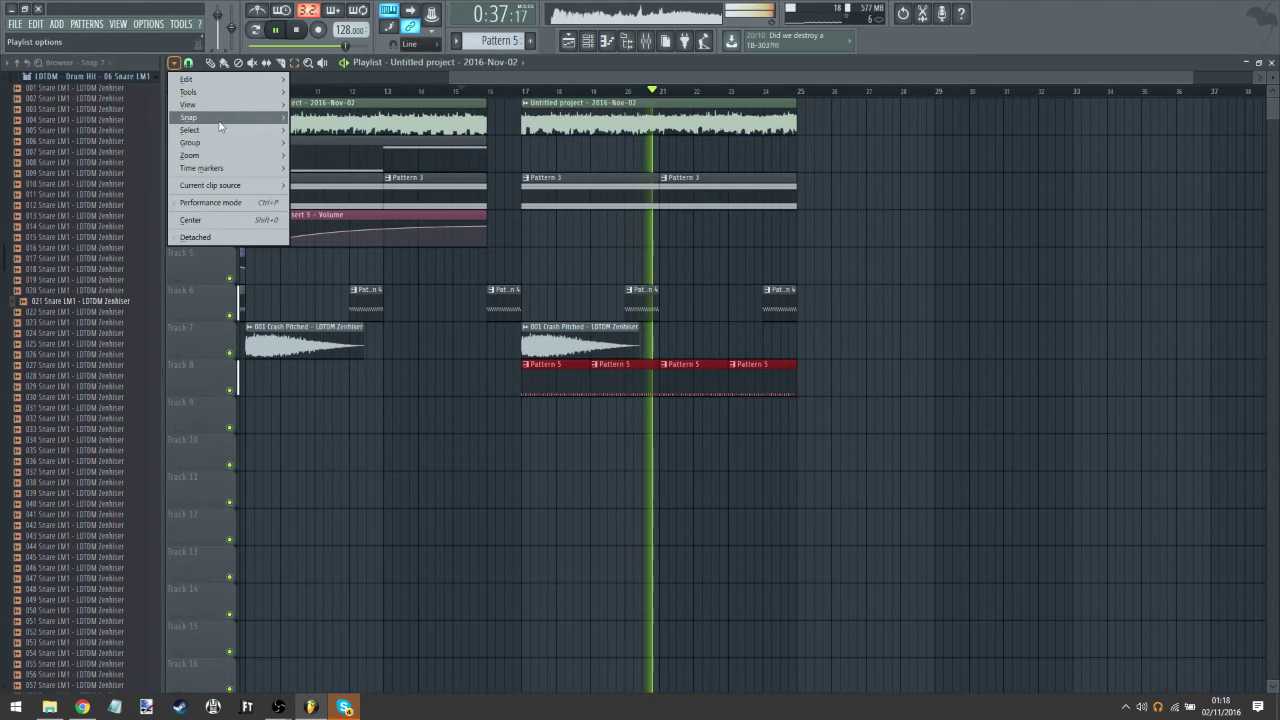
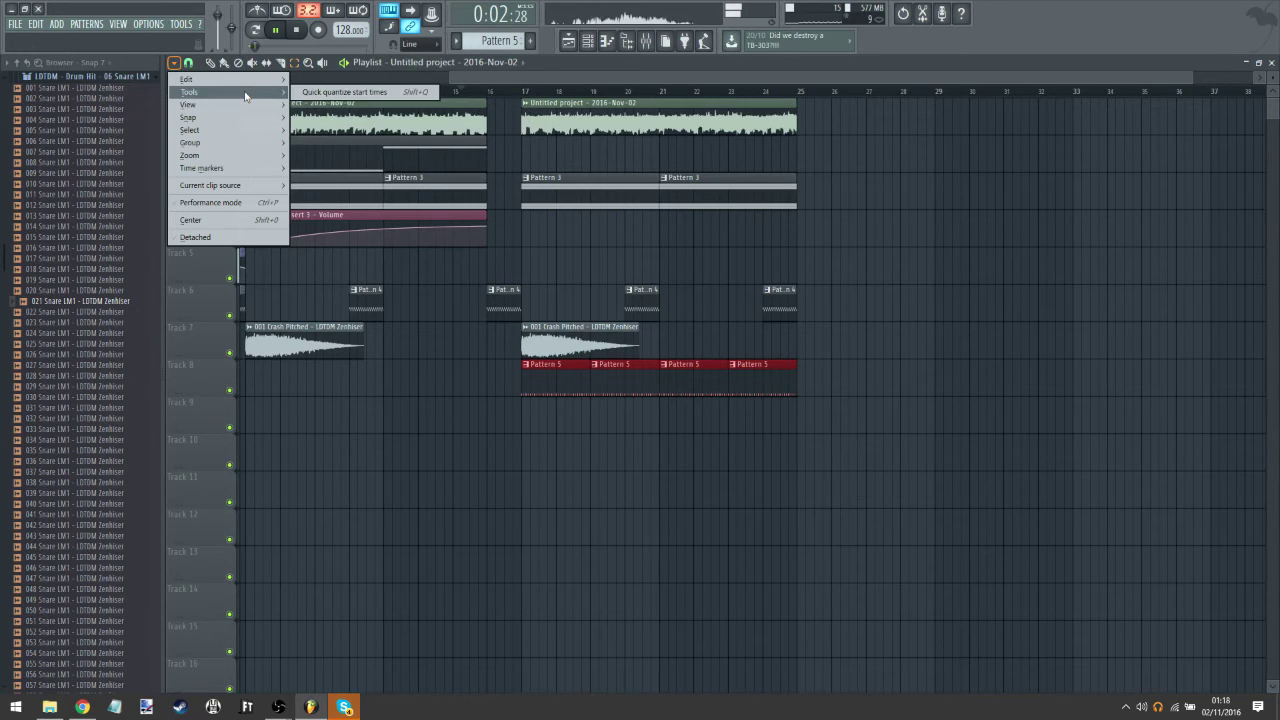
mouse_move(190, 79)
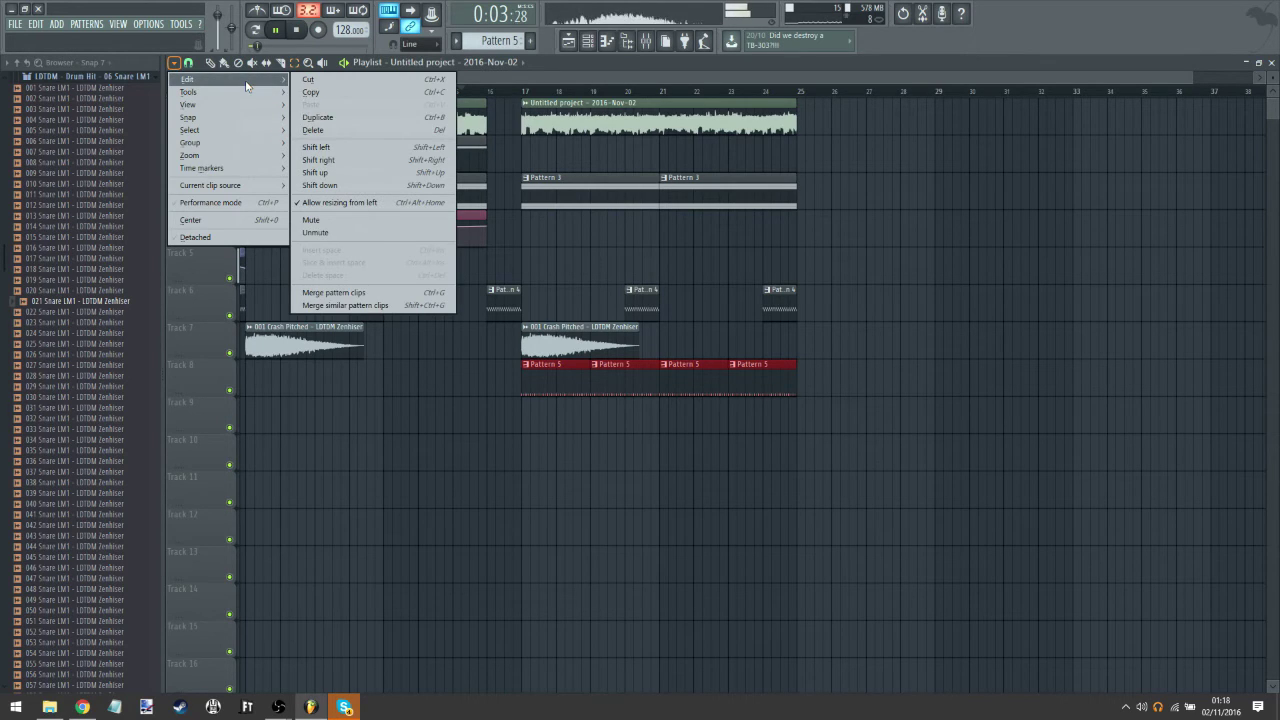
left_click(334, 292)
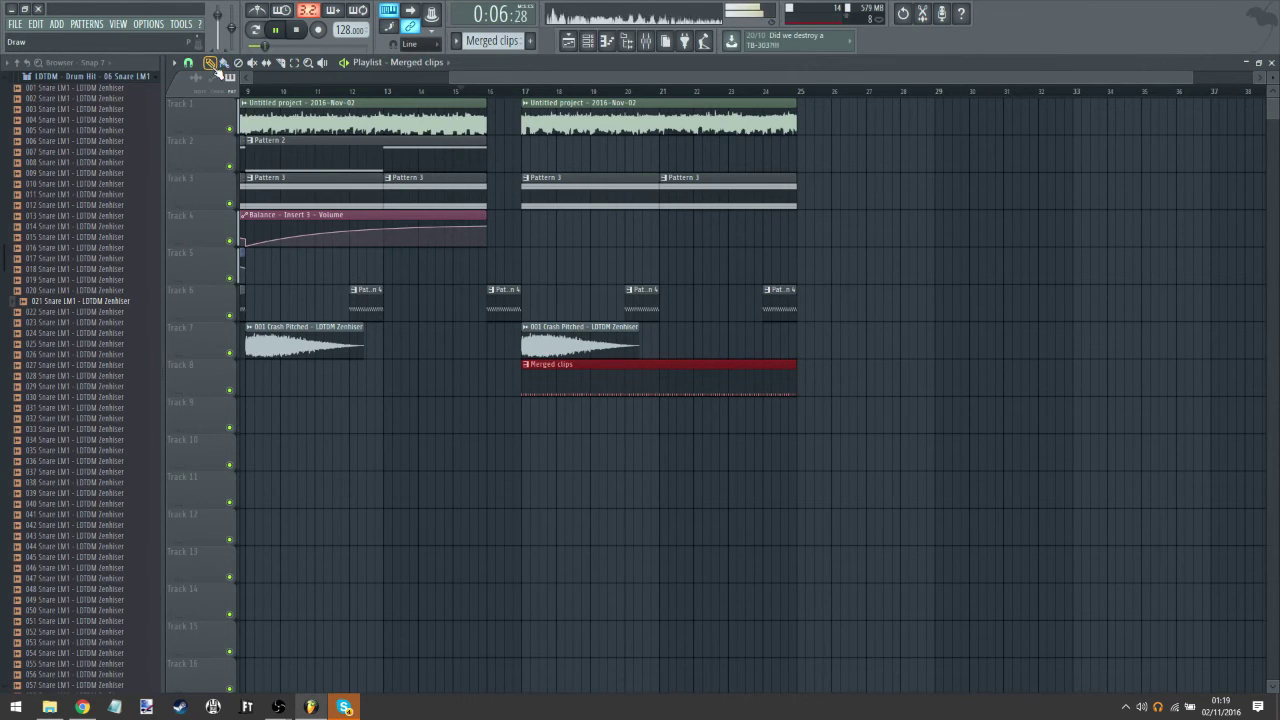
Step: Open the merged pattern and load Fruity Reeverb 2 in slot 1 of the 011 Clap LM1 mixer track
double_click(624, 378)
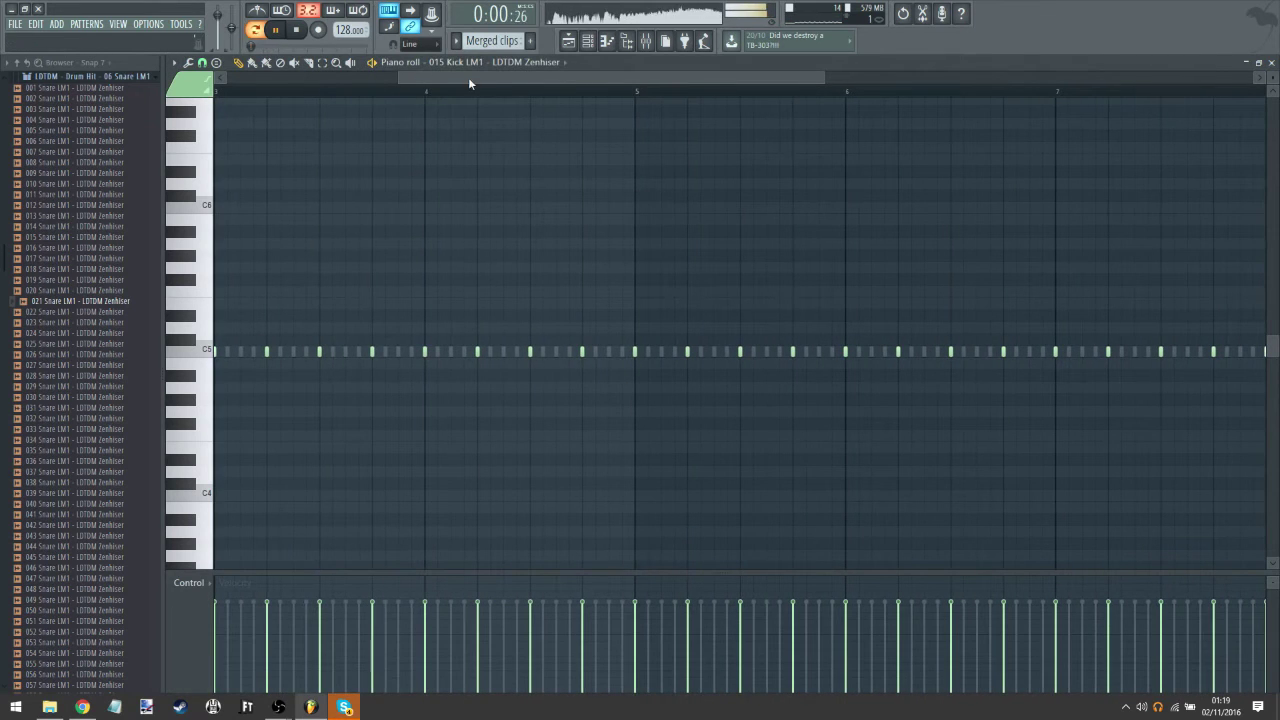
left_click(588, 41)
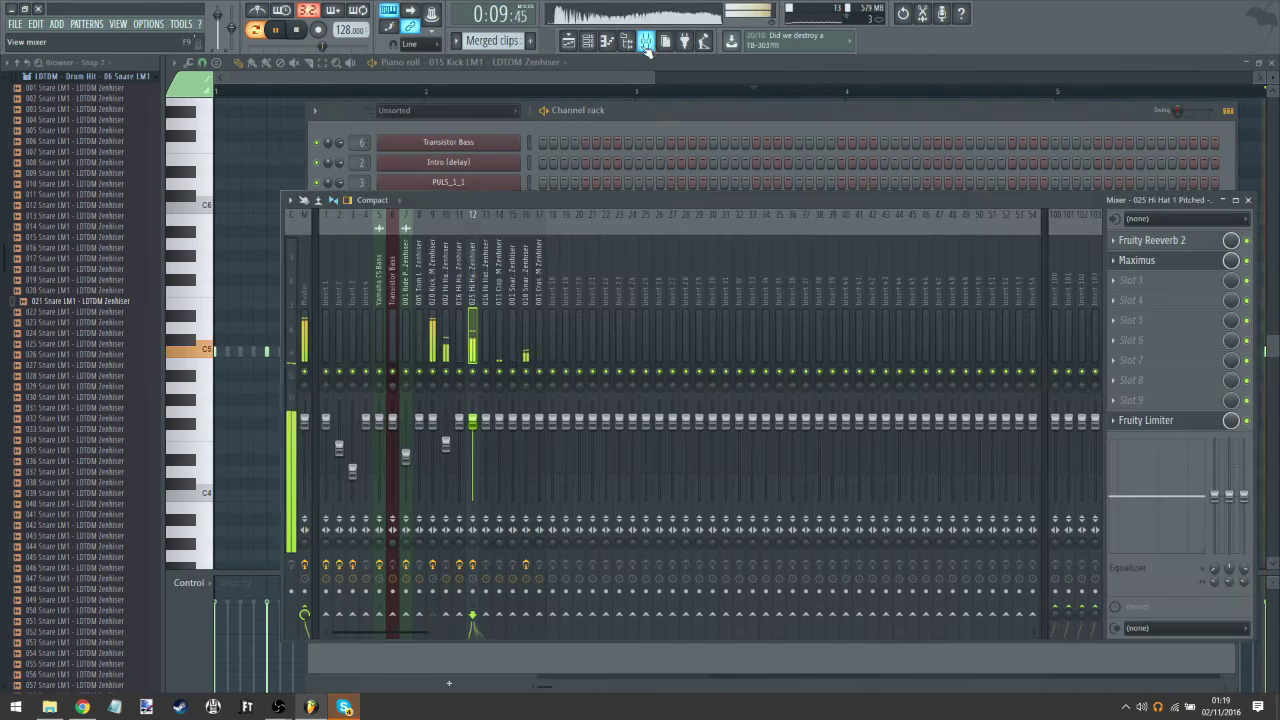
left_click(647, 45)
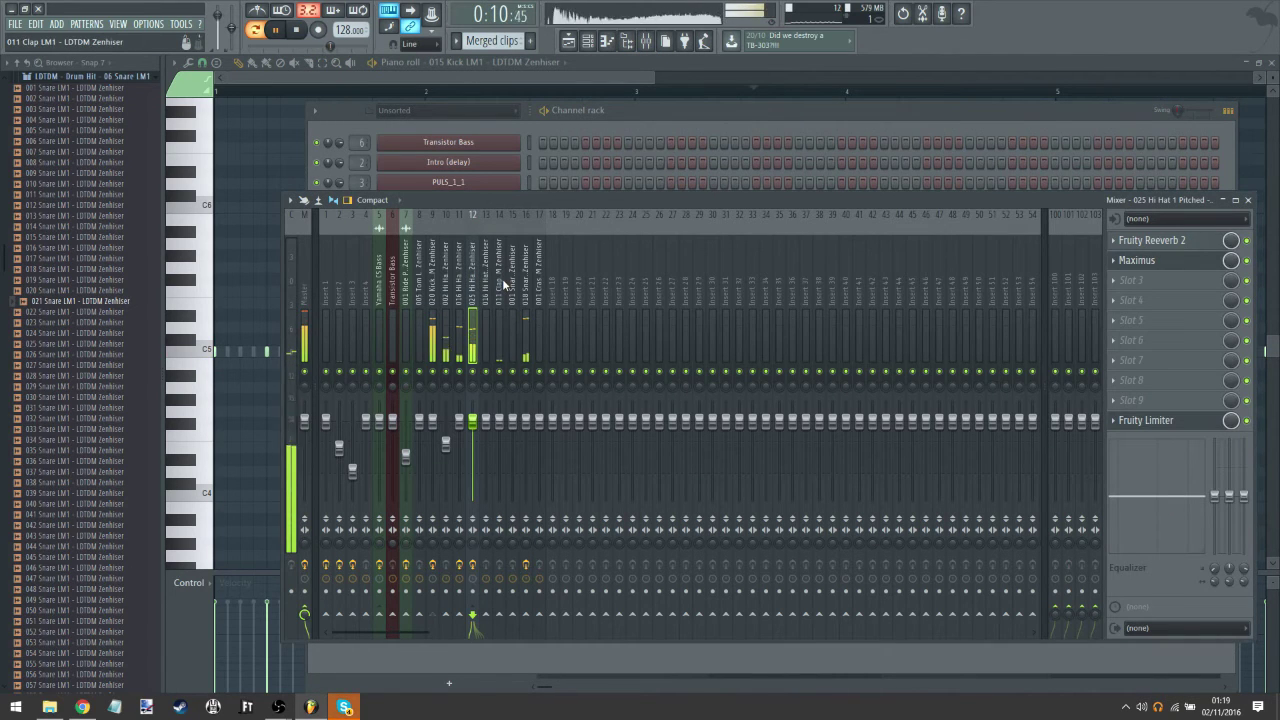
left_click(500, 285)
left_click(1113, 239)
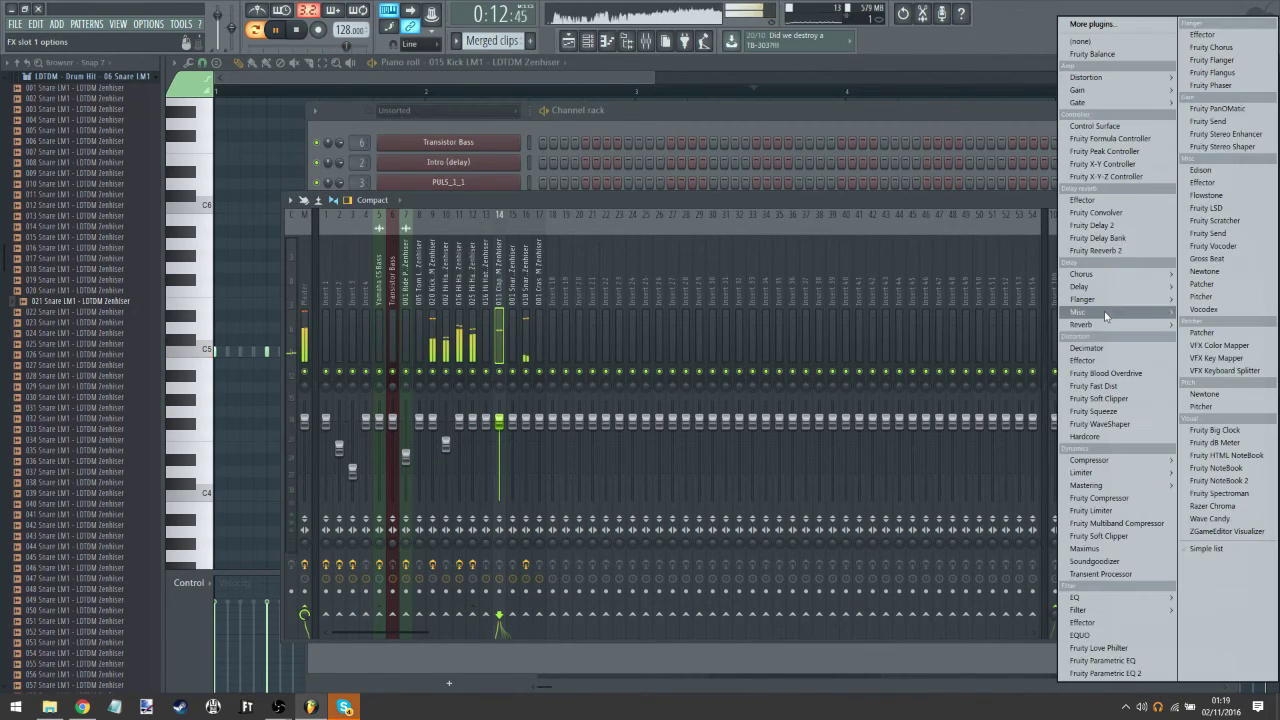
mouse_move(1100, 324)
left_click(1215, 343)
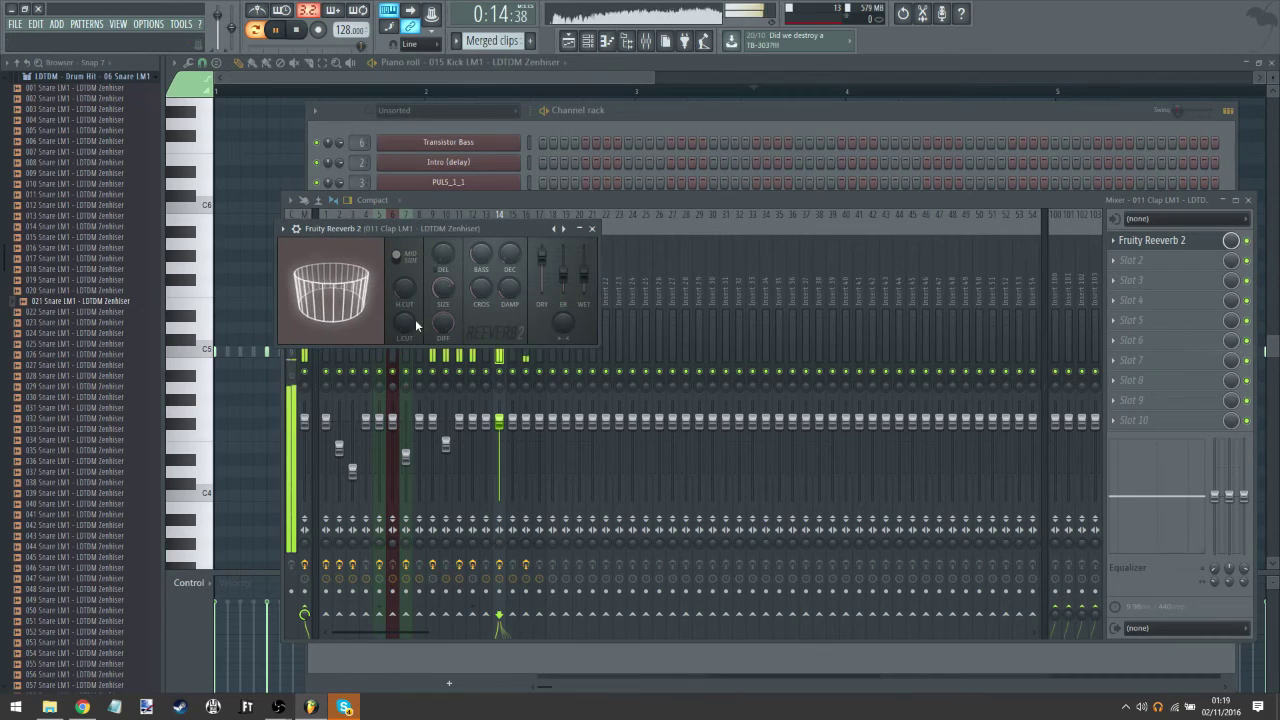
key("space")
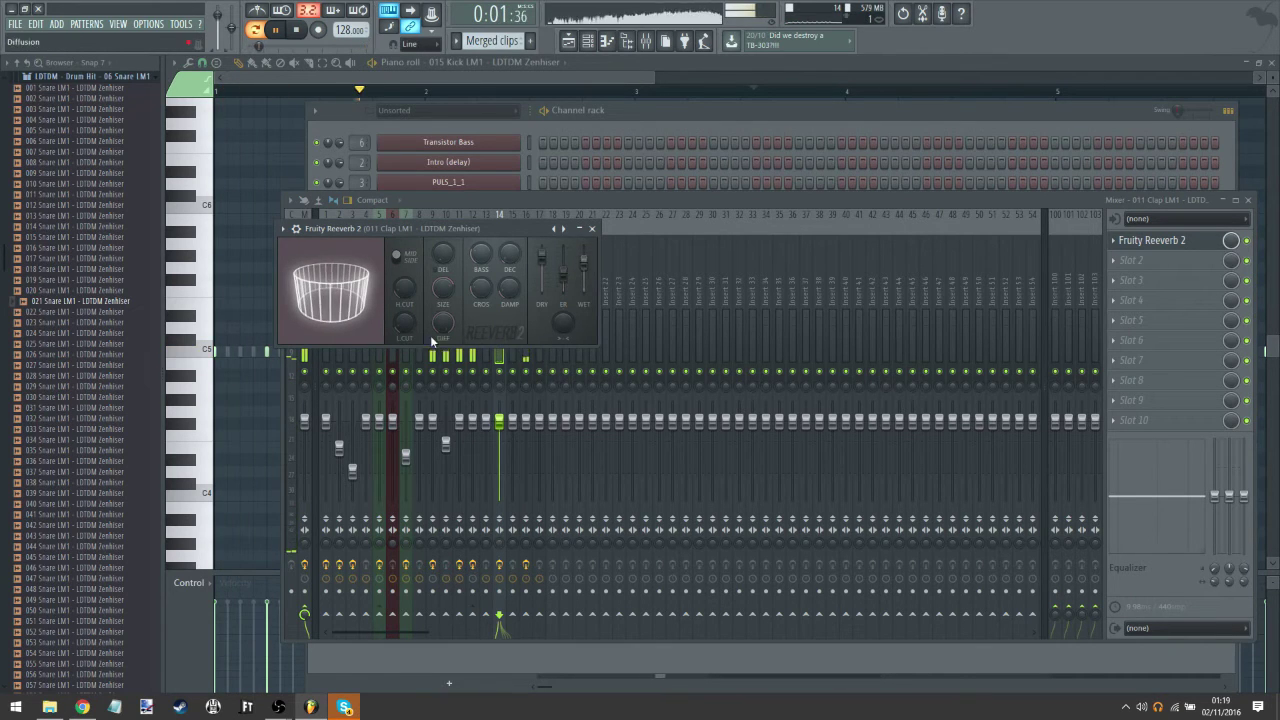
Step: Load Maximus in slot 2 of the clap track and shape the master, high and mid band curves, raising the master's point 1 to 2 tension to about 34%
left_click(1132, 260)
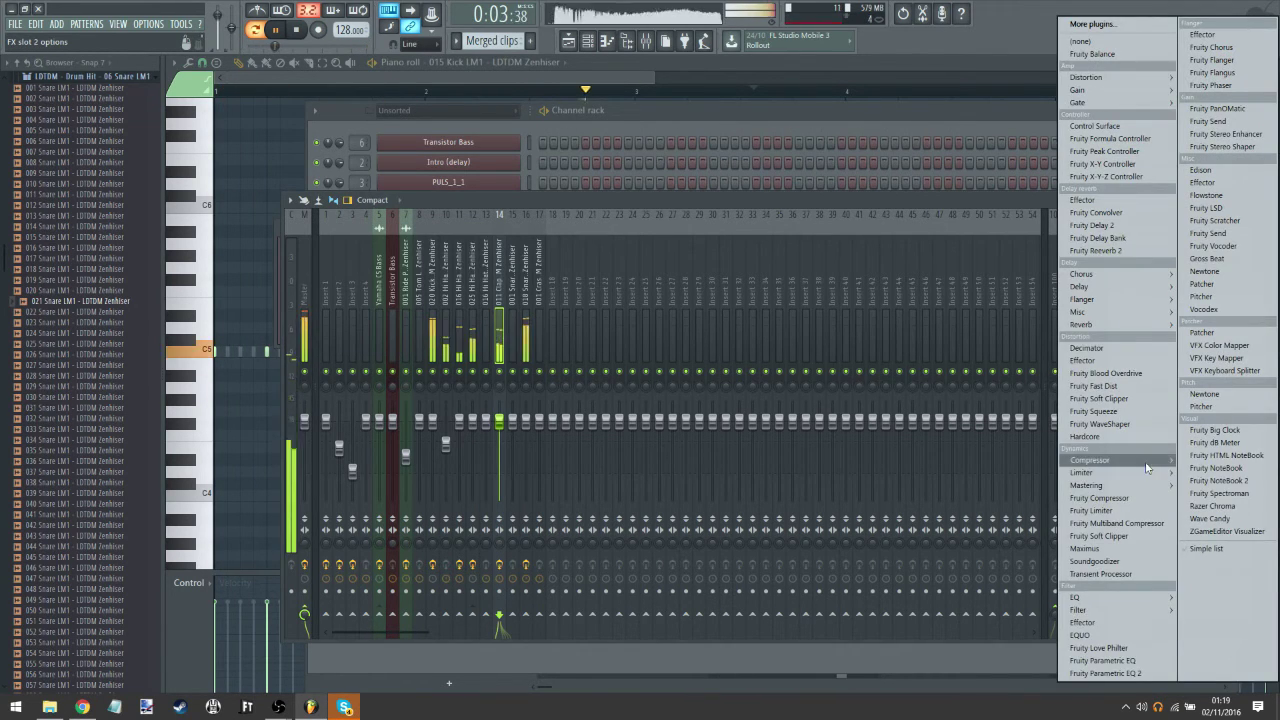
mouse_move(1147, 467)
left_click(1215, 497)
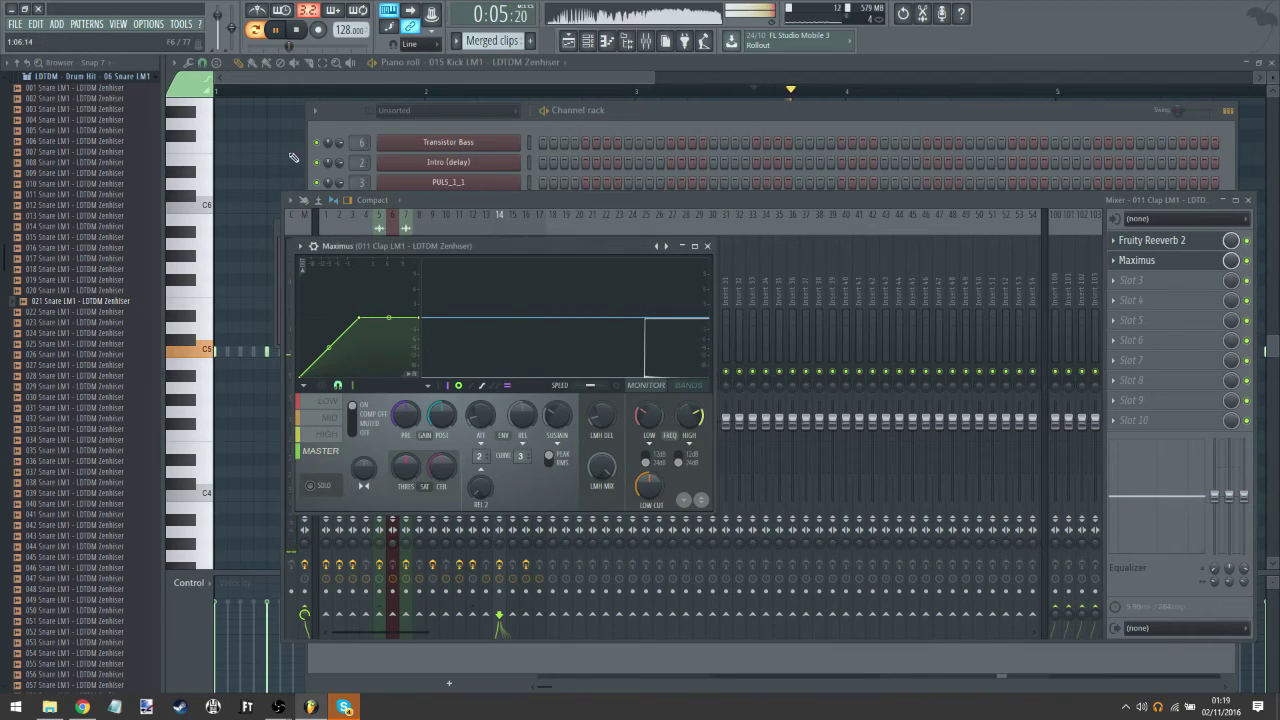
left_click_drag(329, 347, 329, 322)
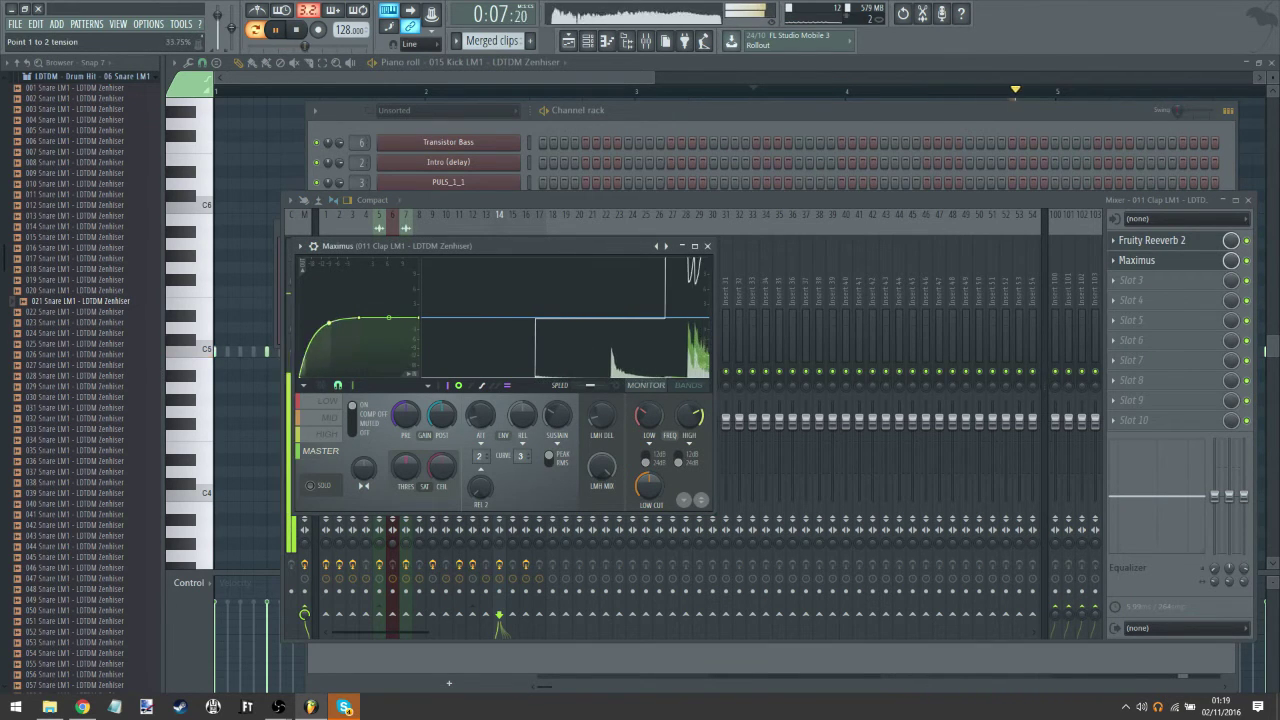
left_click(328, 434)
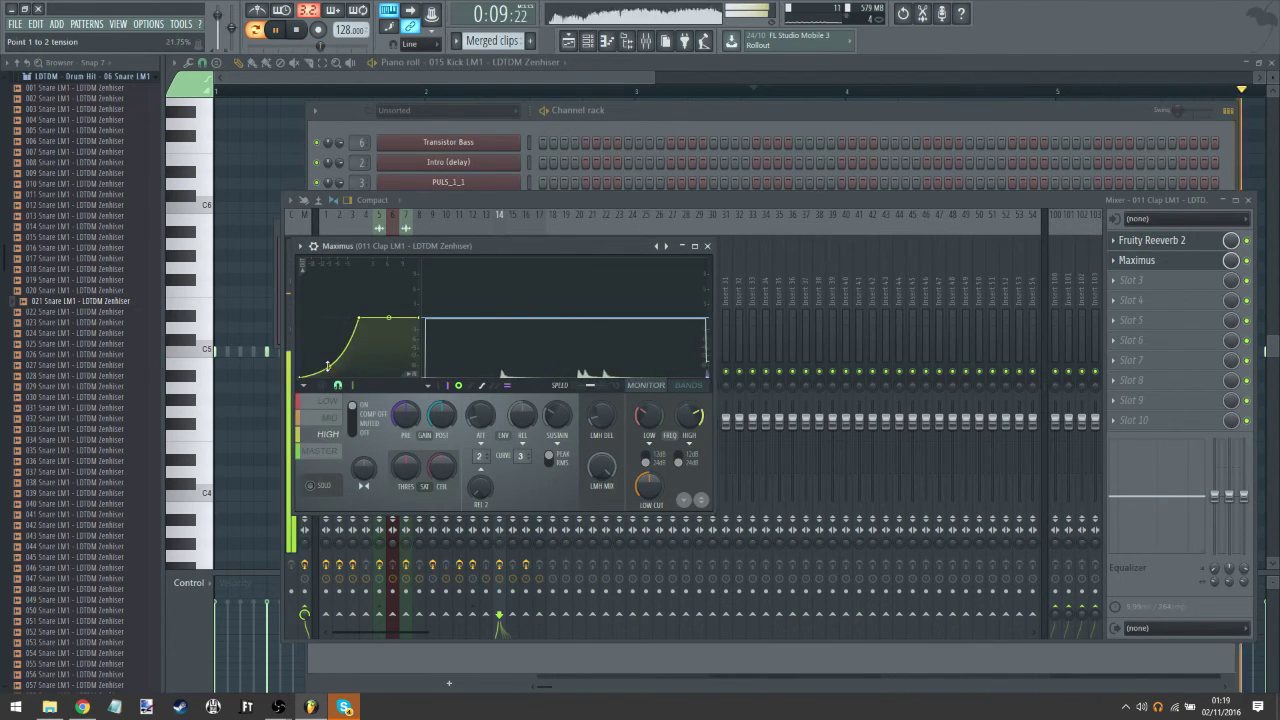
left_click_drag(327, 366, 329, 356)
left_click(321, 419)
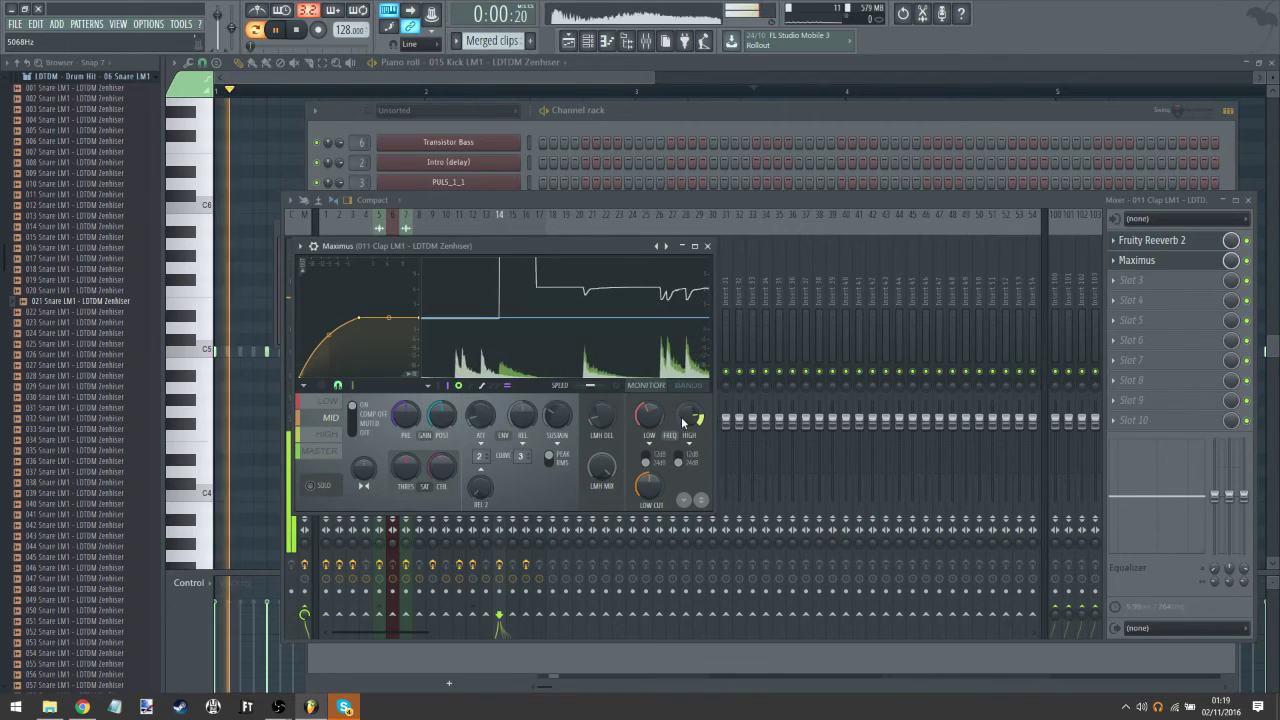
left_click(707, 245)
Step: Adjust the clap's Fruity Reeverb 2 room size, decay to 0.9 sec and wet level to about 49%, and lower the clap's fader to about -3.1 dB
left_click(1138, 242)
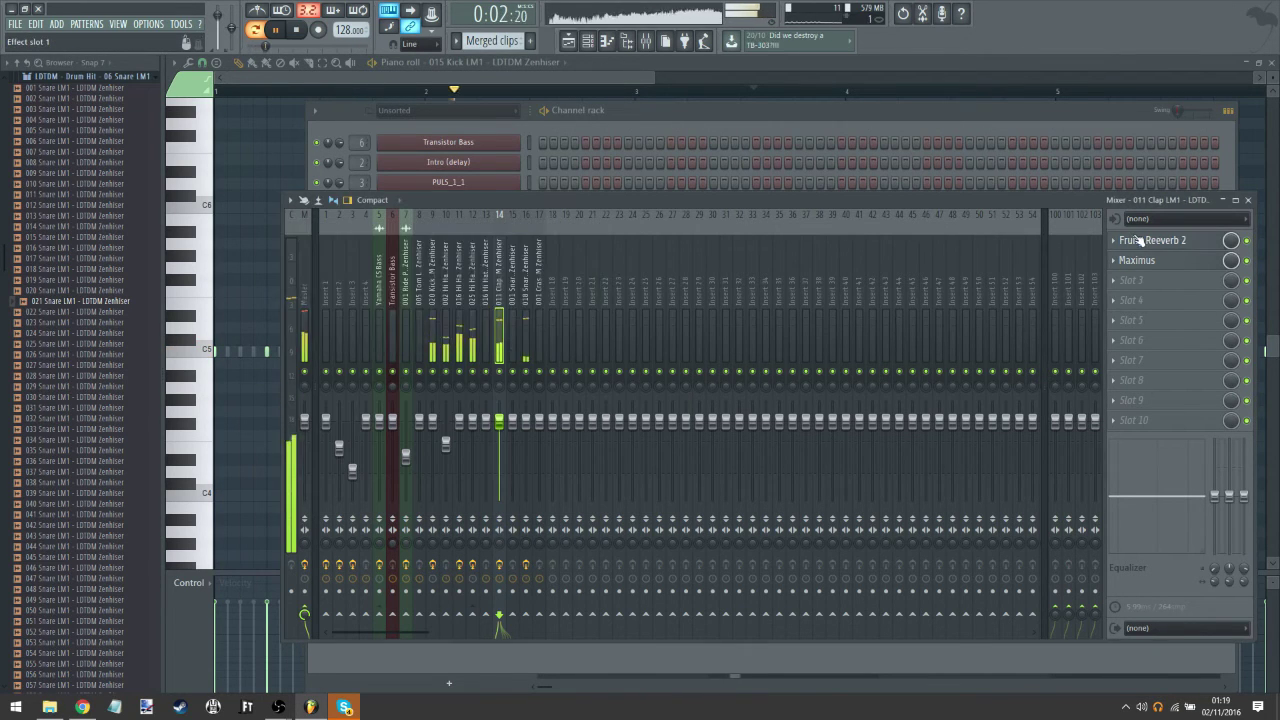
left_click(1138, 242)
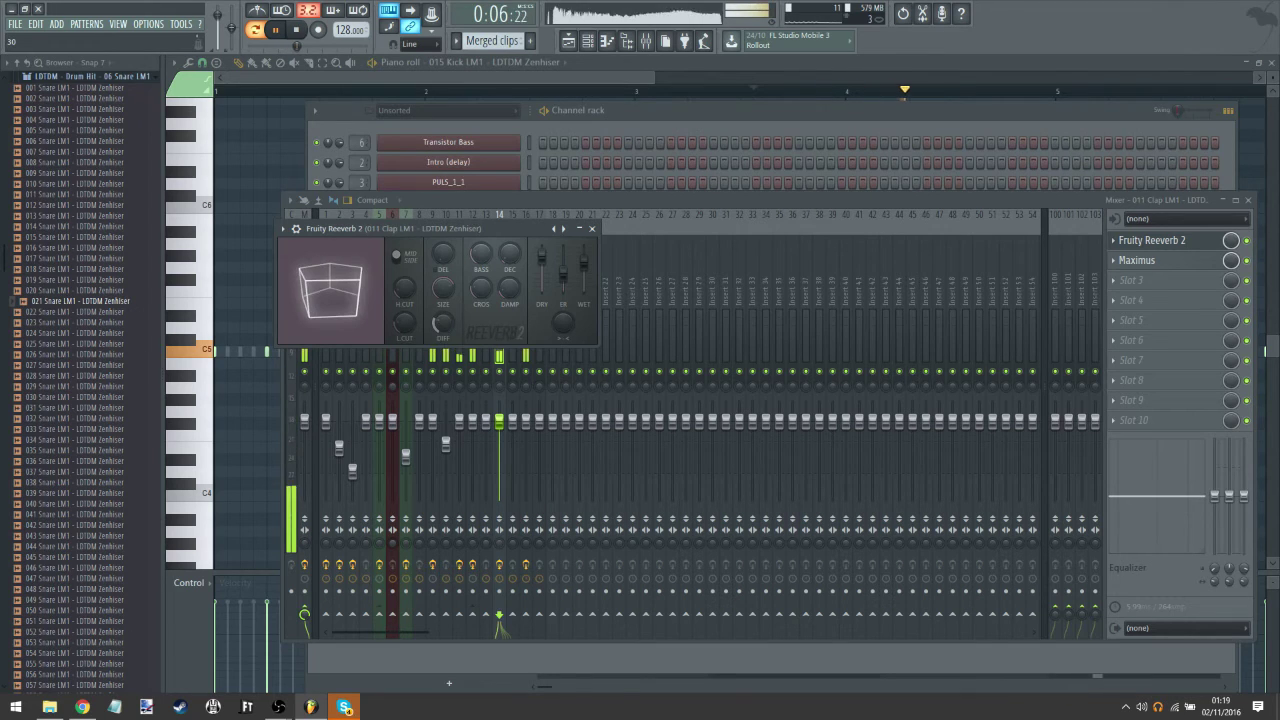
left_click_drag(443, 288, 443, 300)
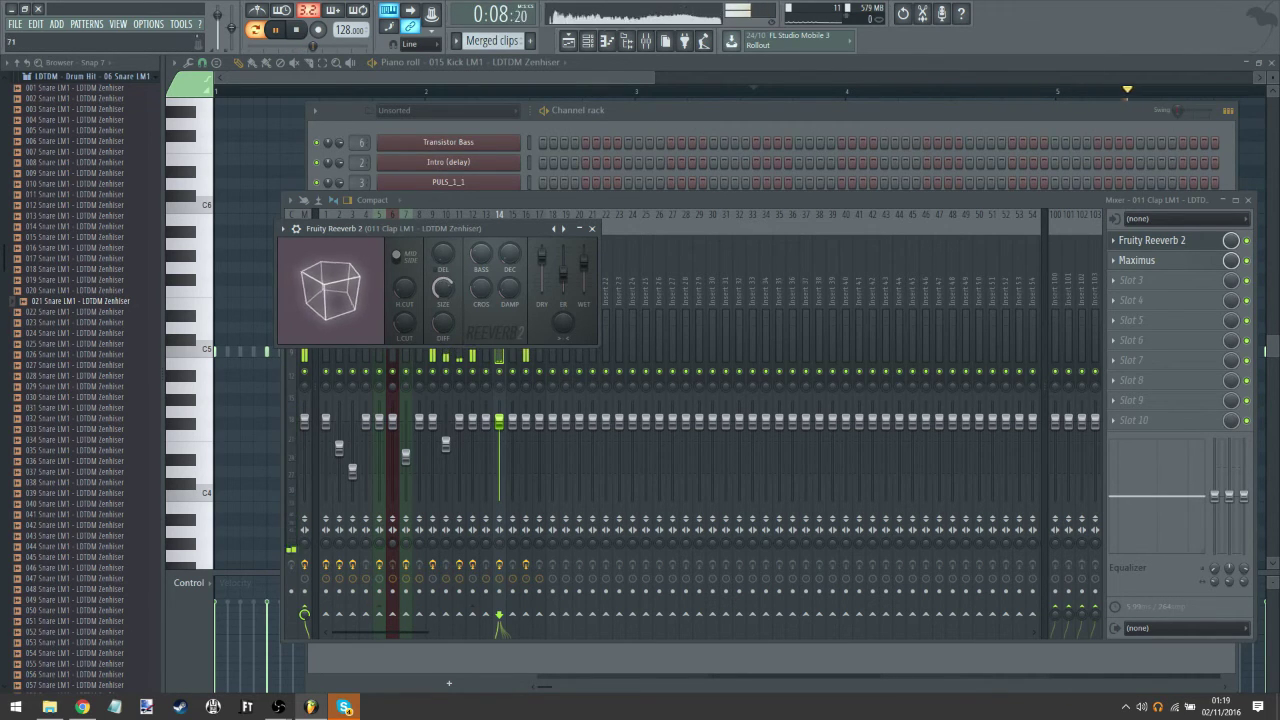
left_click_drag(541, 258, 542, 292)
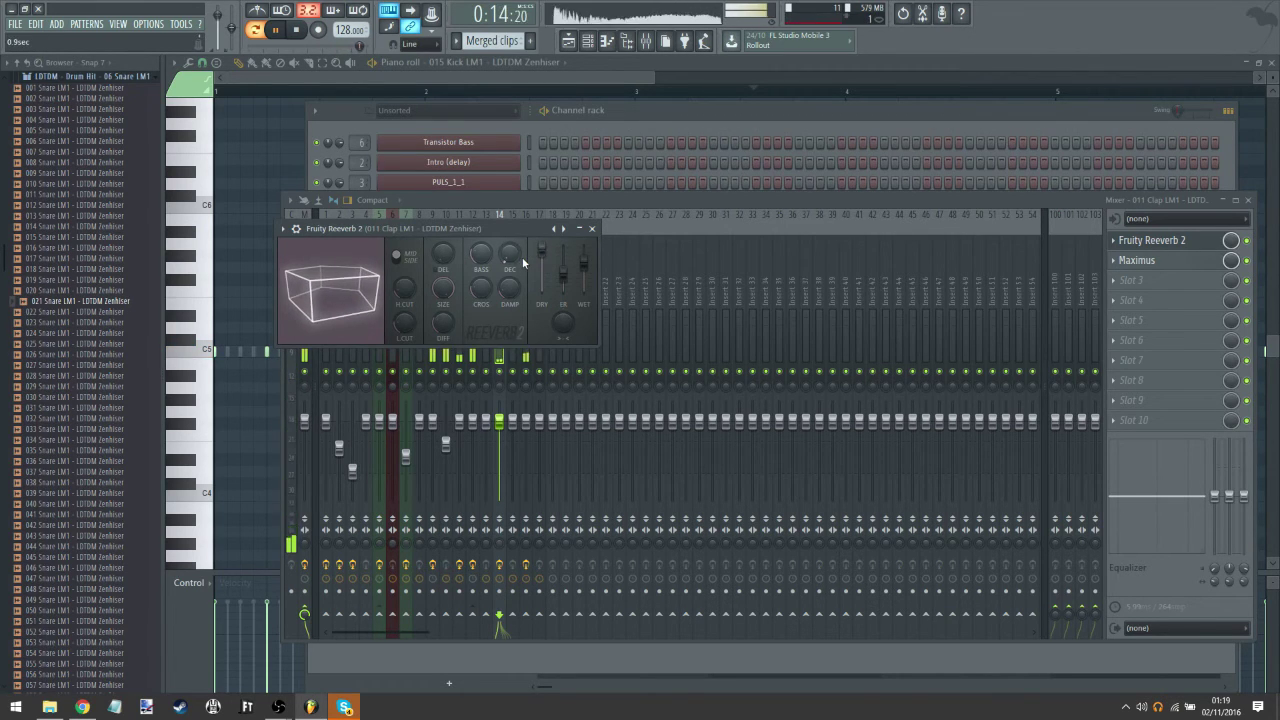
left_click_drag(584, 264, 584, 275)
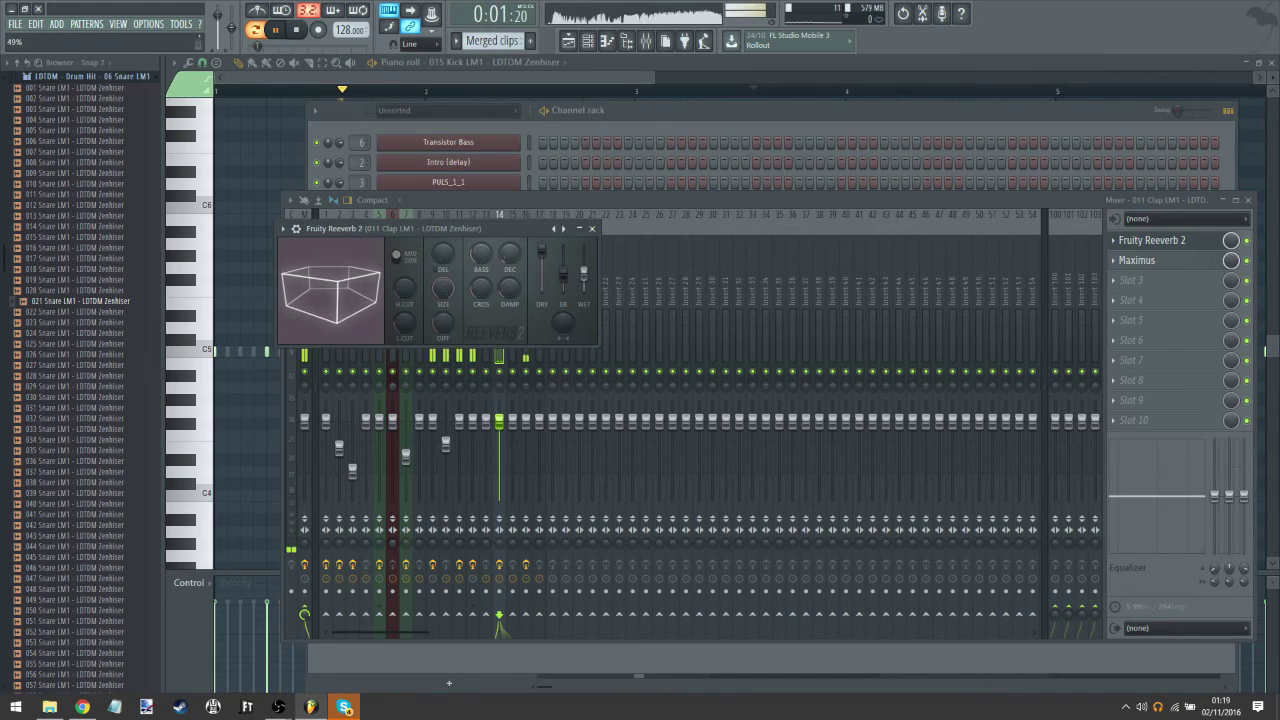
left_click(592, 229)
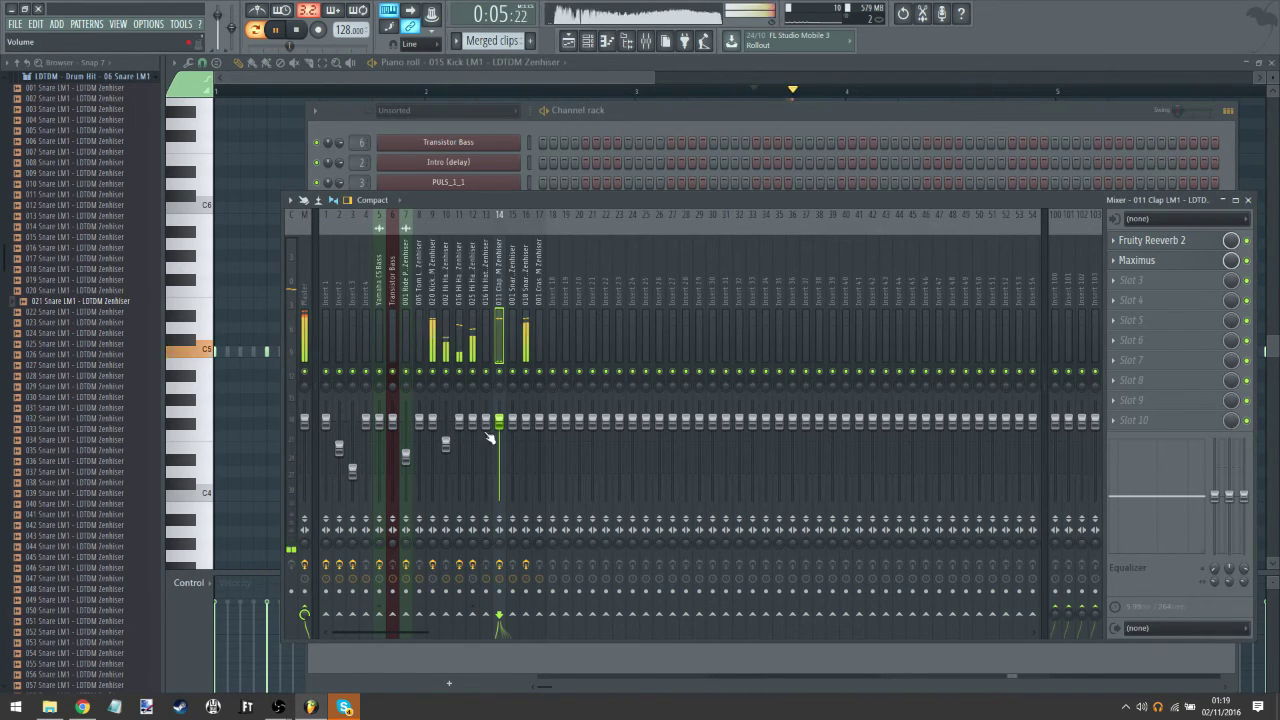
left_click_drag(499, 421, 500, 431)
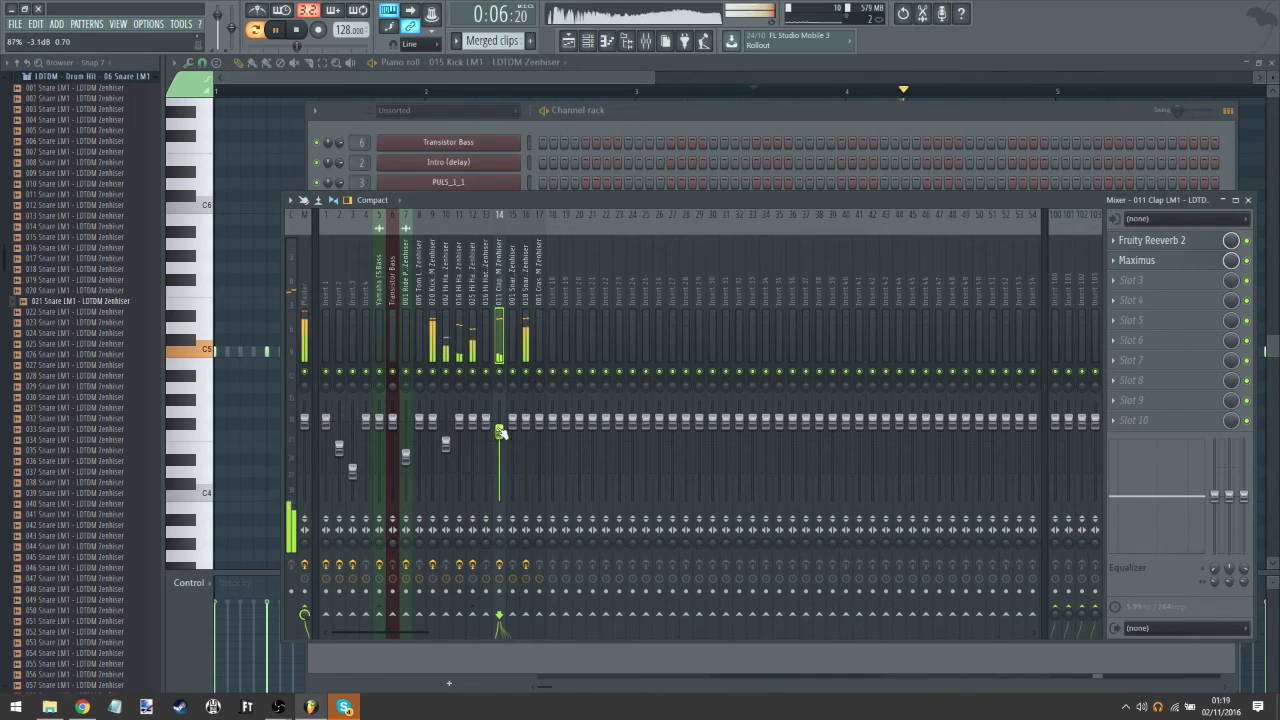
Step: Stop playback, add a 001 Crash hit on the first step of the merged pattern, and preview the crash sample
left_click(651, 112)
left_click(275, 30)
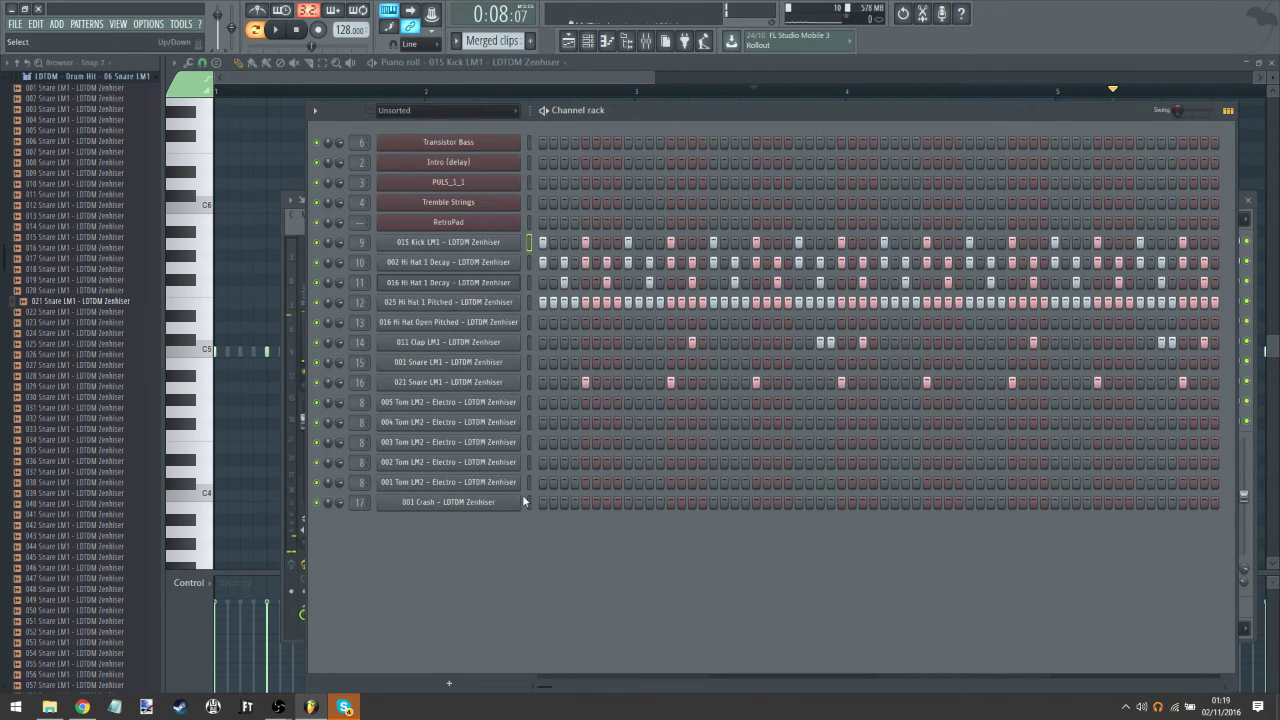
left_click(477, 506)
left_click(543, 503)
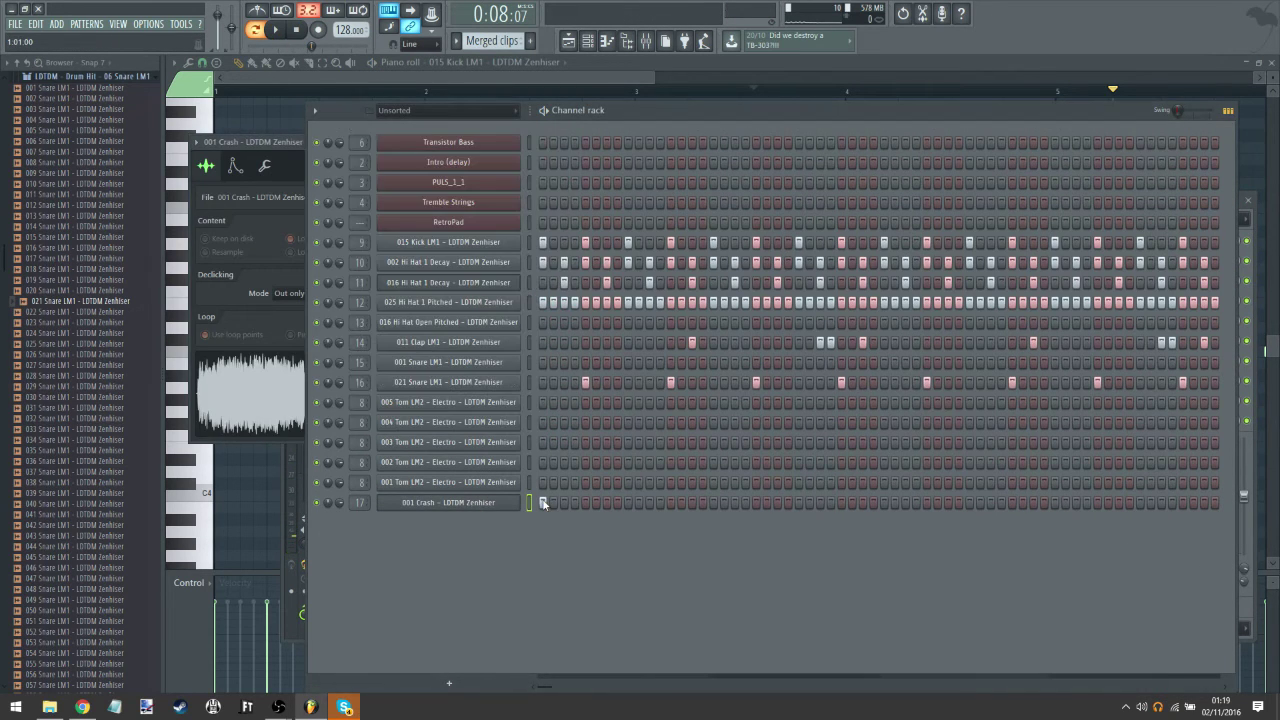
left_click(443, 506)
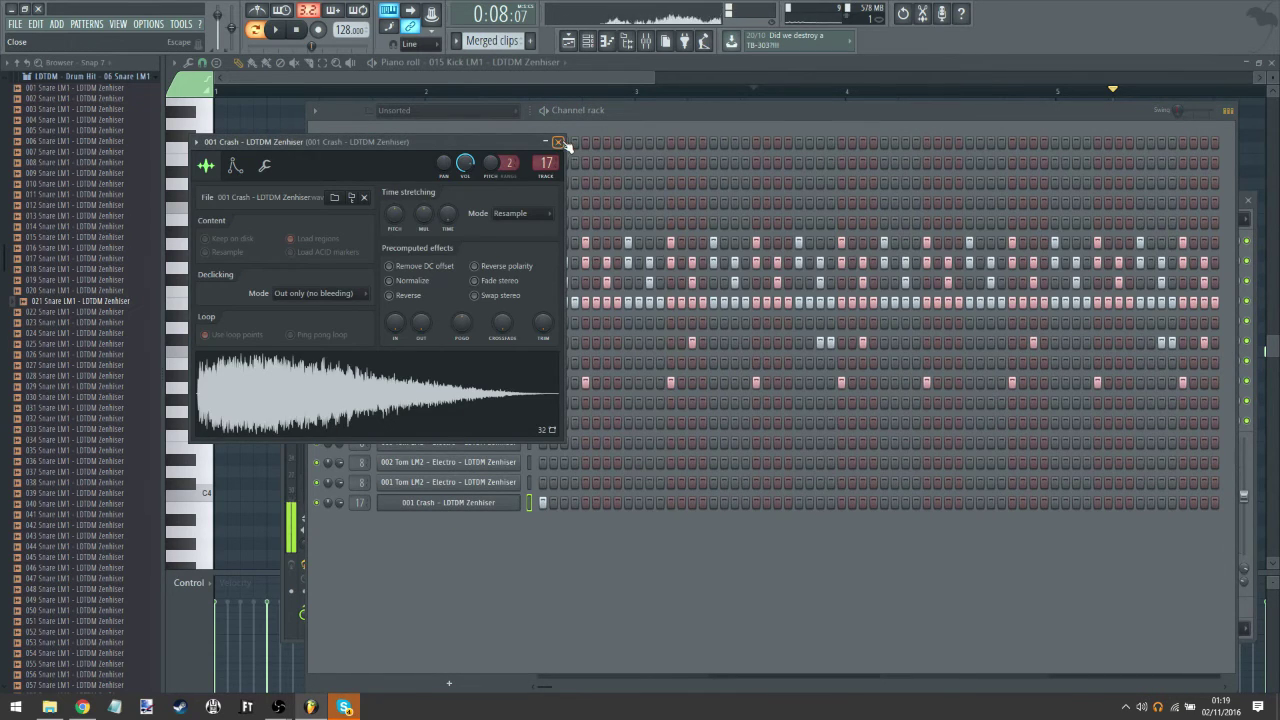
left_click(563, 143)
Step: Load Fruity Convolver in slot 1 of the 001 Crash mixer track and slightly lower the track's volume during playback
key("F9")
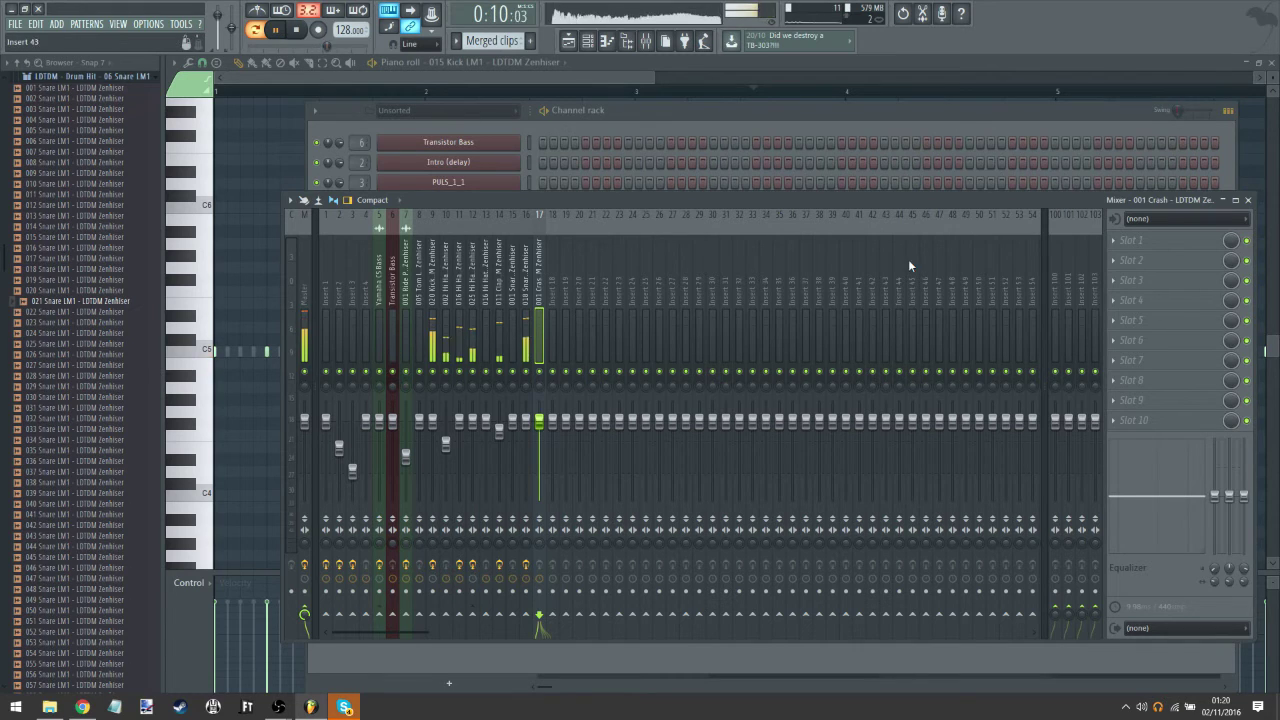
left_click(1116, 242)
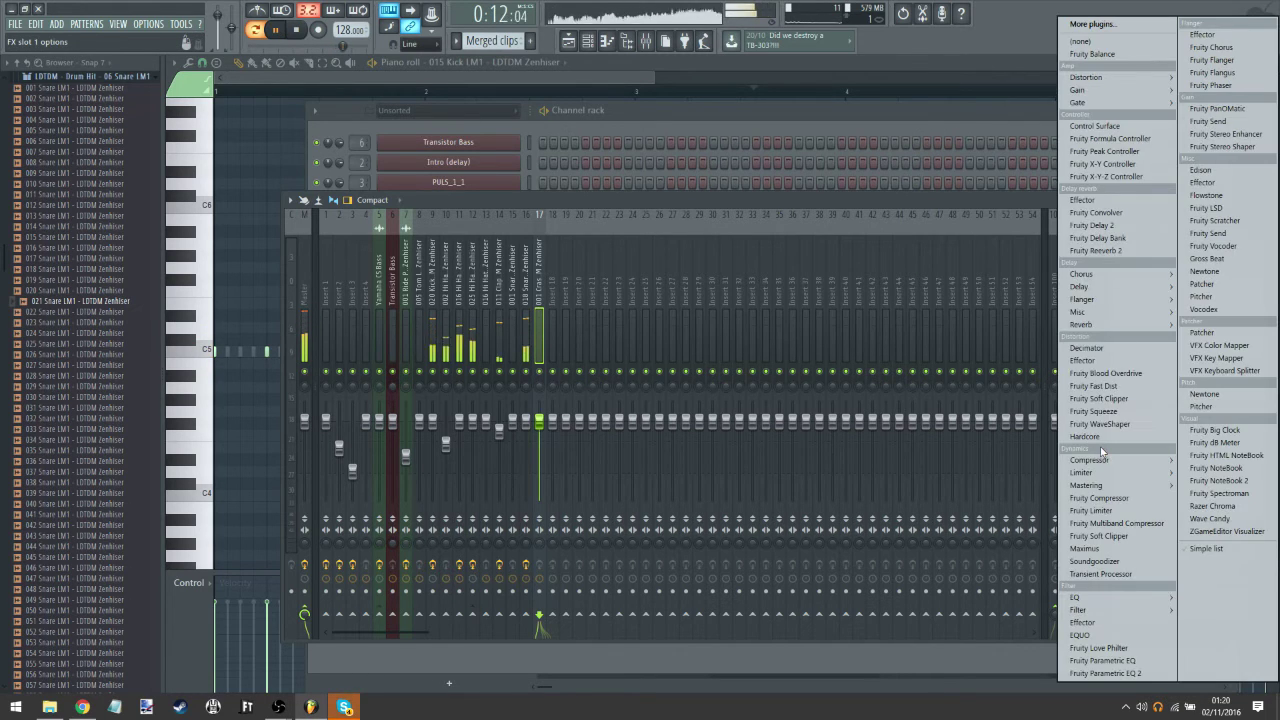
left_click(1096, 212)
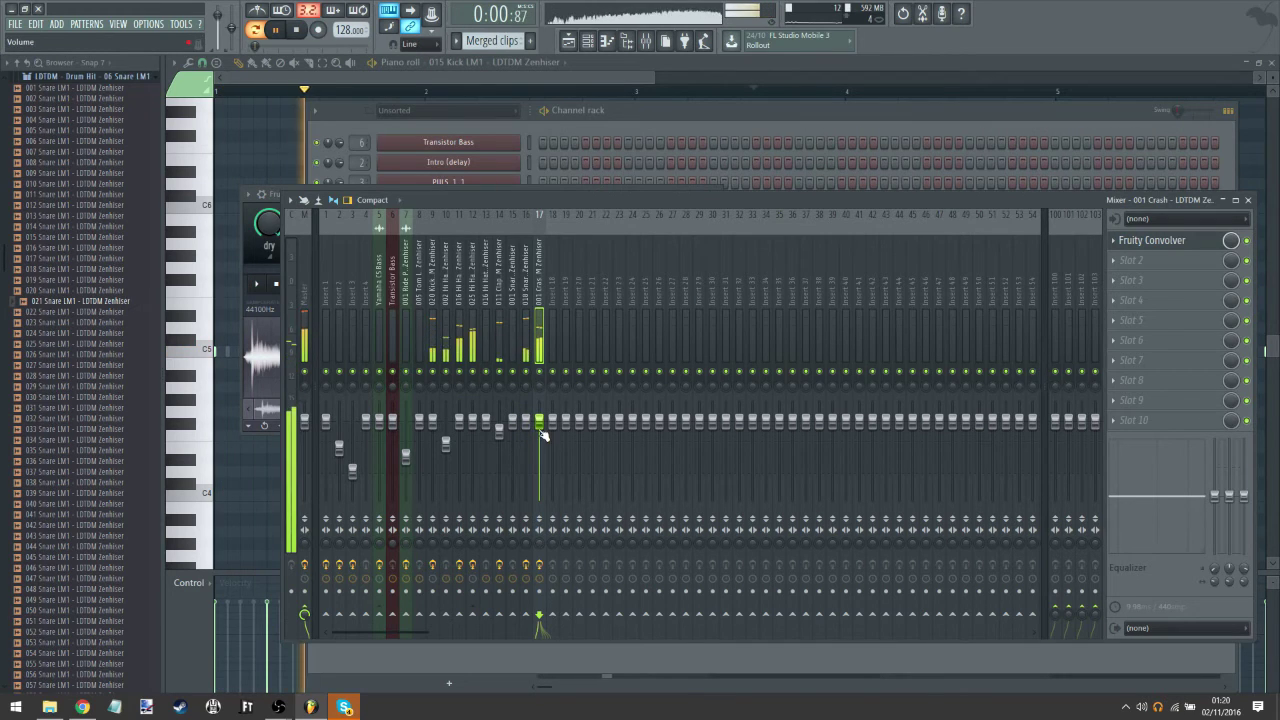
left_click_drag(540, 427, 540, 437)
Step: Stop playback and audition the 016 Hi Hat Open Pitched sample from the channel rack
left_click(634, 114)
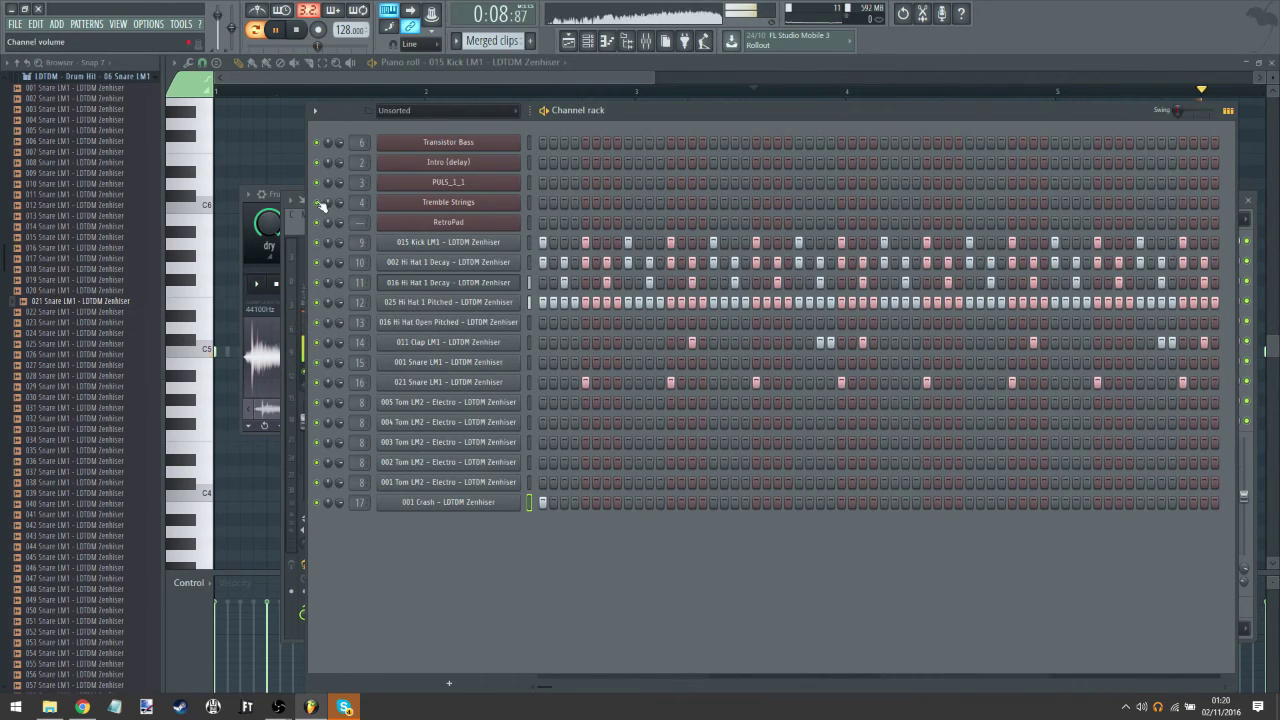
left_click(279, 31)
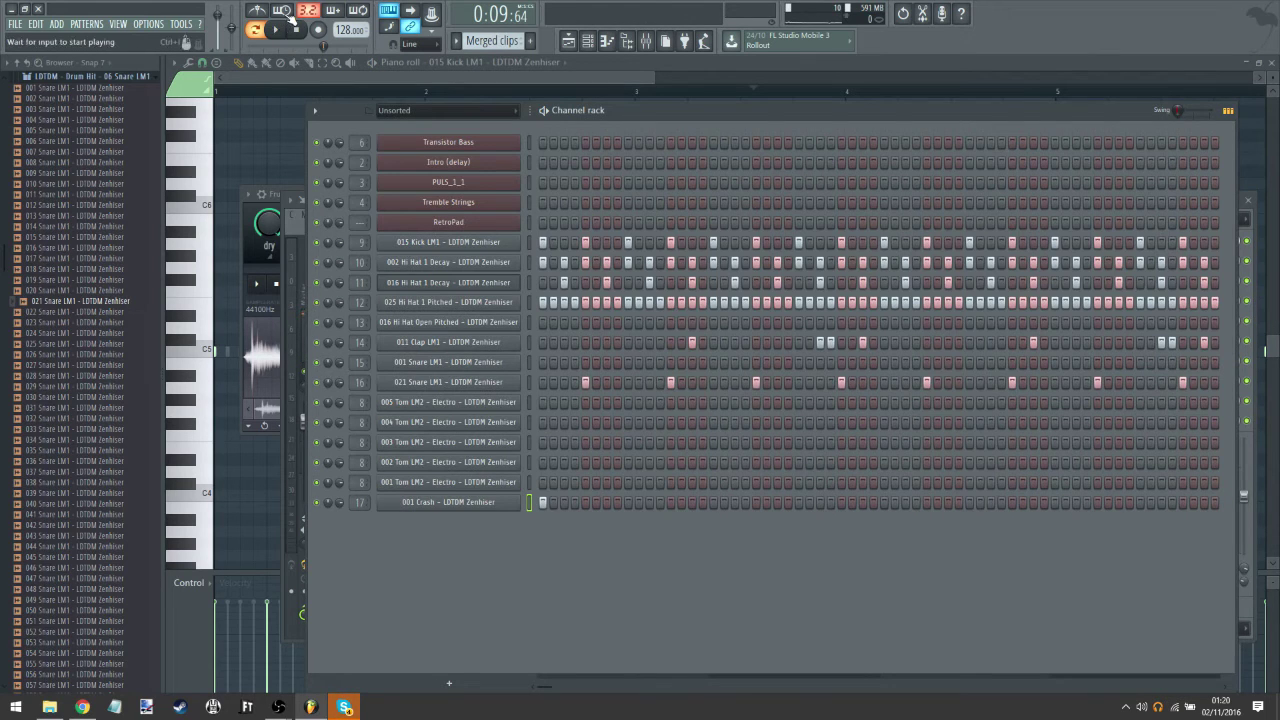
left_click(448, 322)
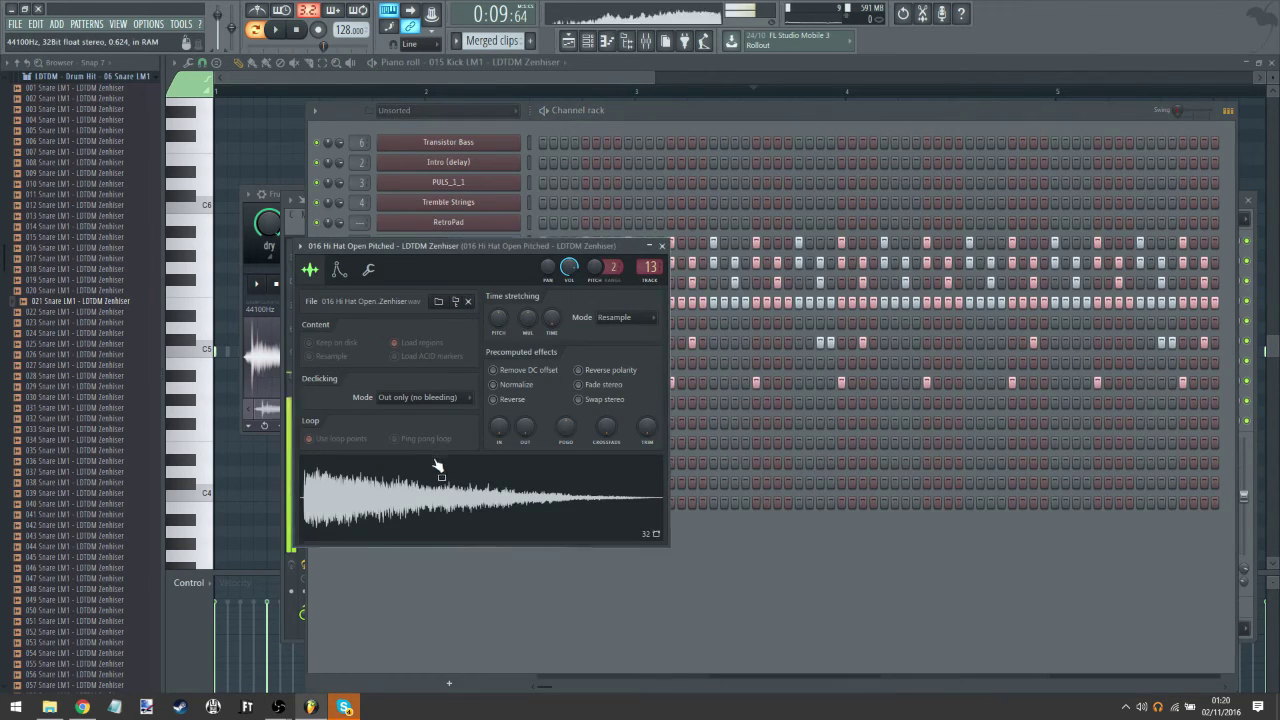
left_click(661, 245)
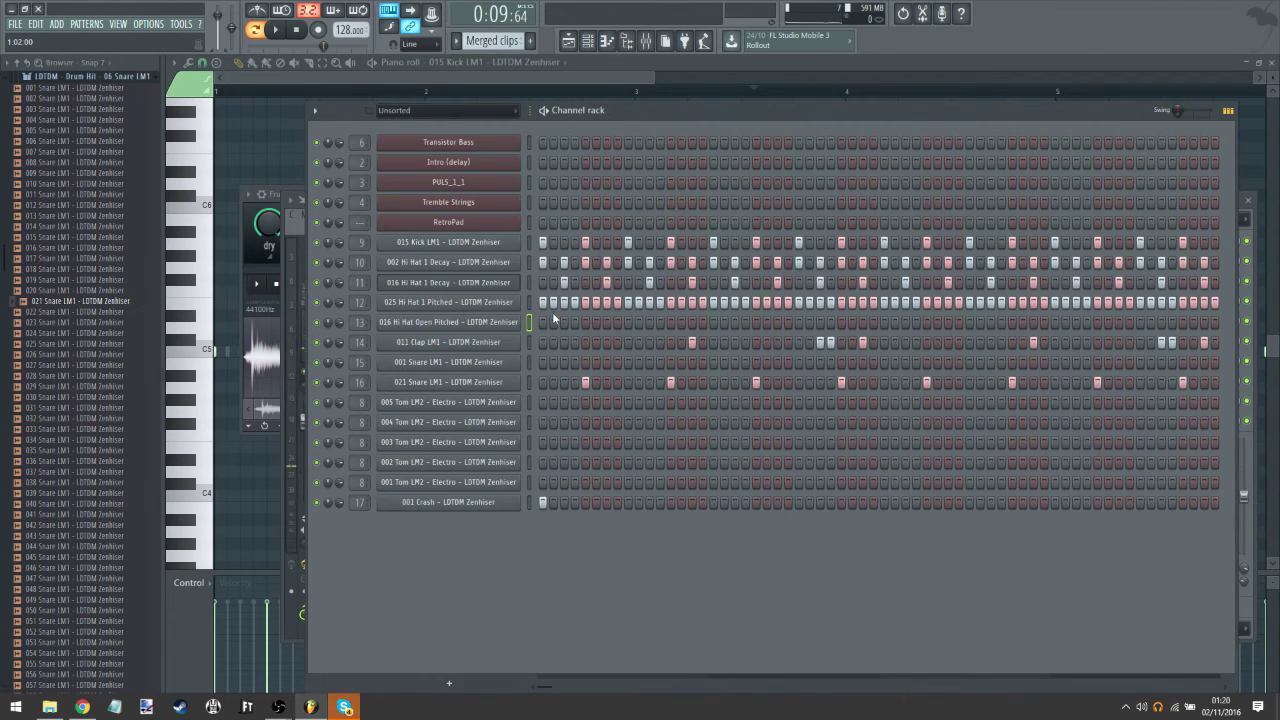
Step: Browse the Linndrum library from the Snare LM1 folder to the Ride Pitched folder and audition 021 Ride Pitched
scroll(80, 255, "up", 6)
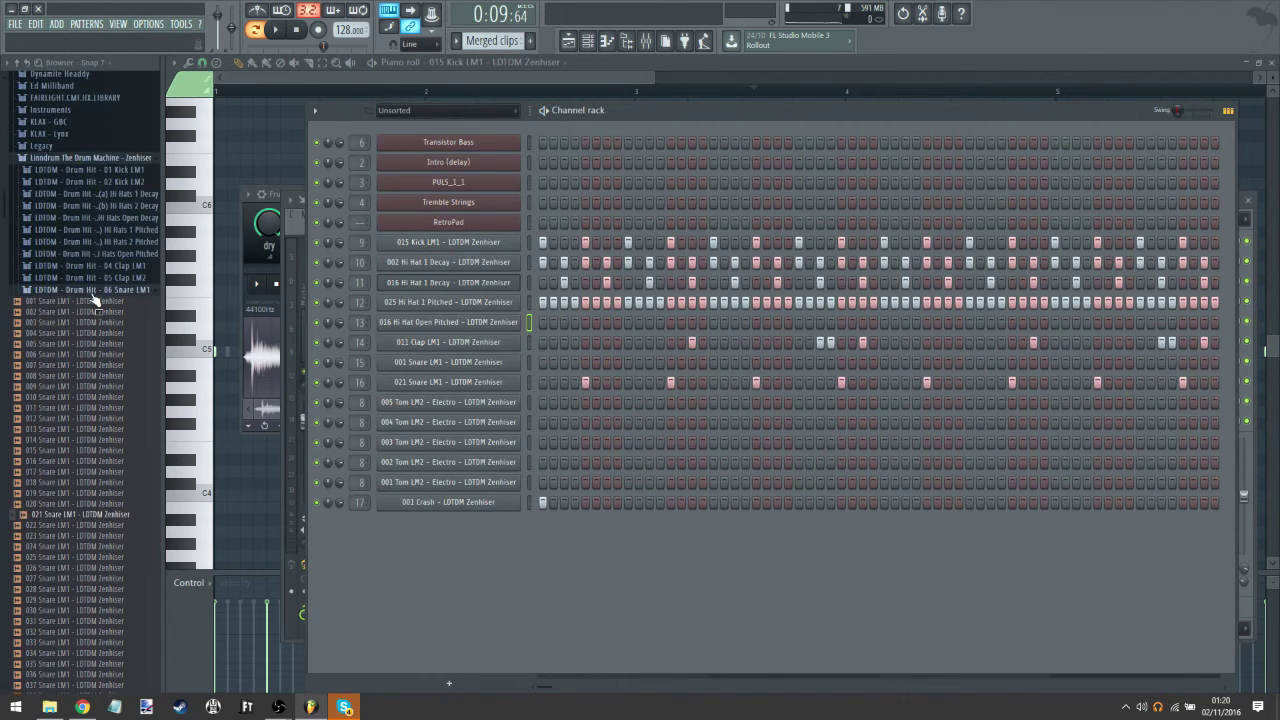
left_click(94, 289)
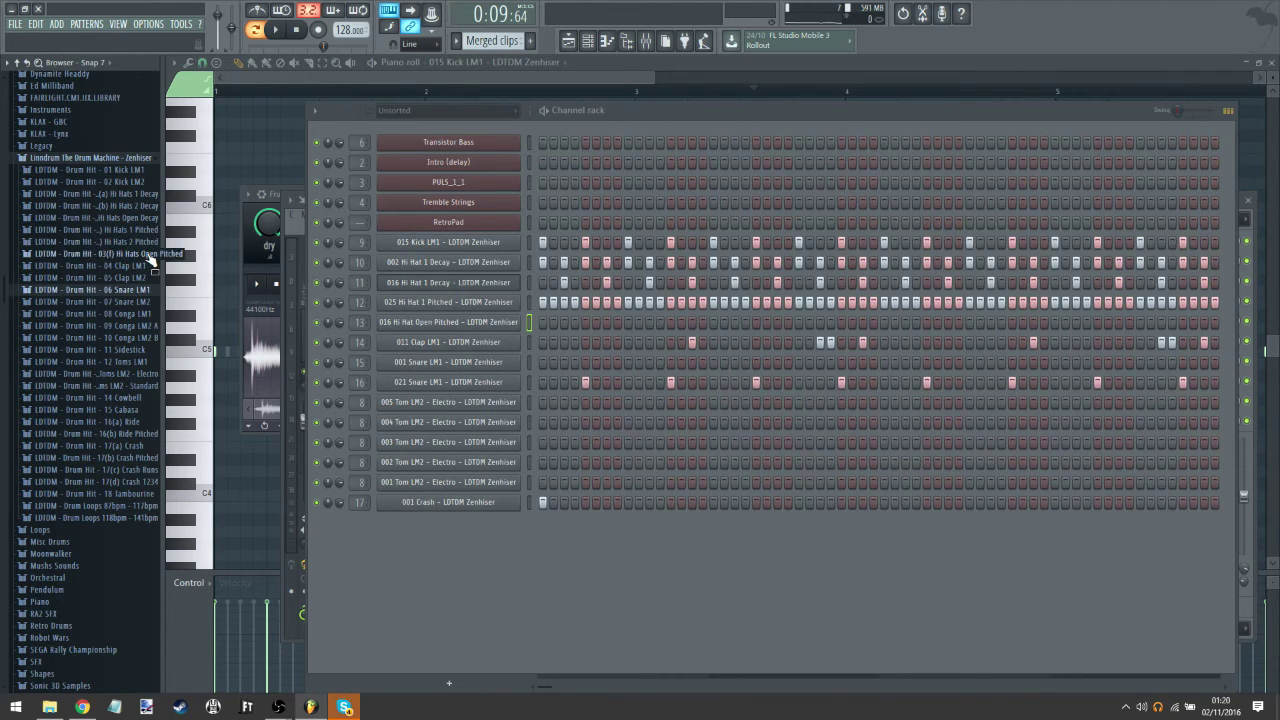
left_click(140, 435)
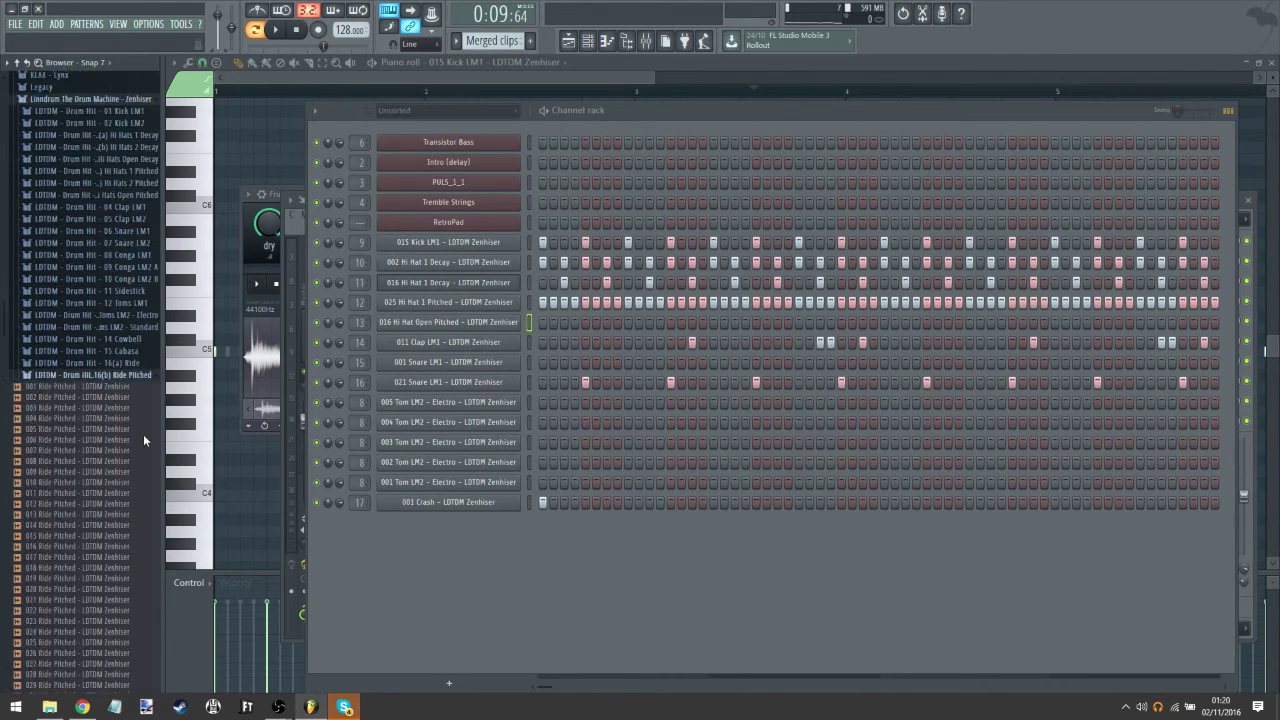
scroll(115, 300, "up", 2)
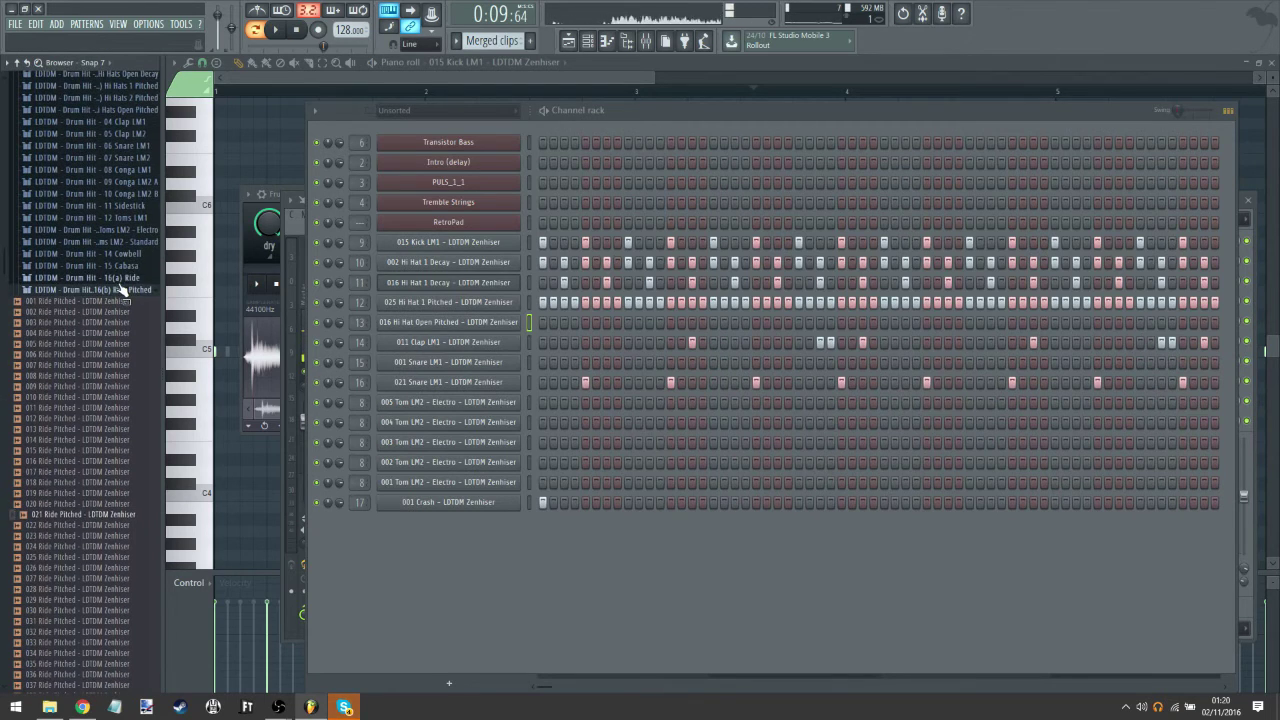
left_click(118, 290)
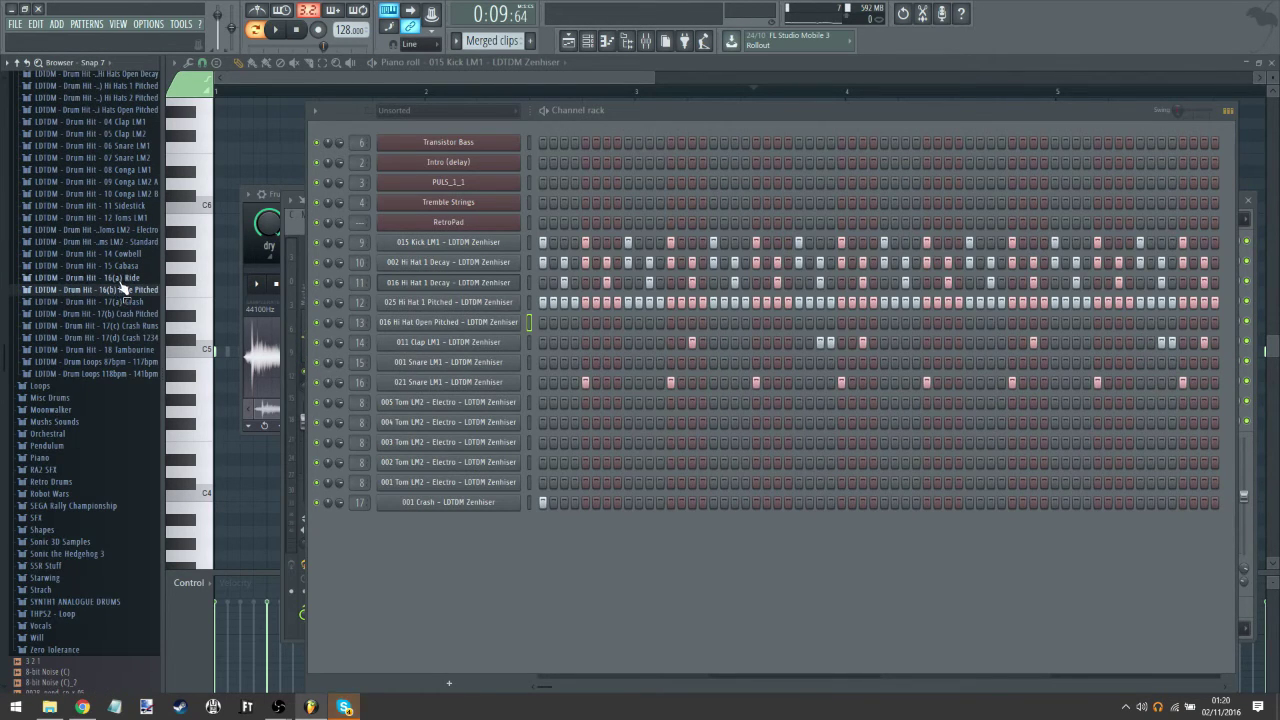
Step: Audition samples in the 16(a) Ride folder, replace the 016 Hi Hat Open Pitched channel's sample with 005 Ride, and fill each 4 steps
left_click(119, 280)
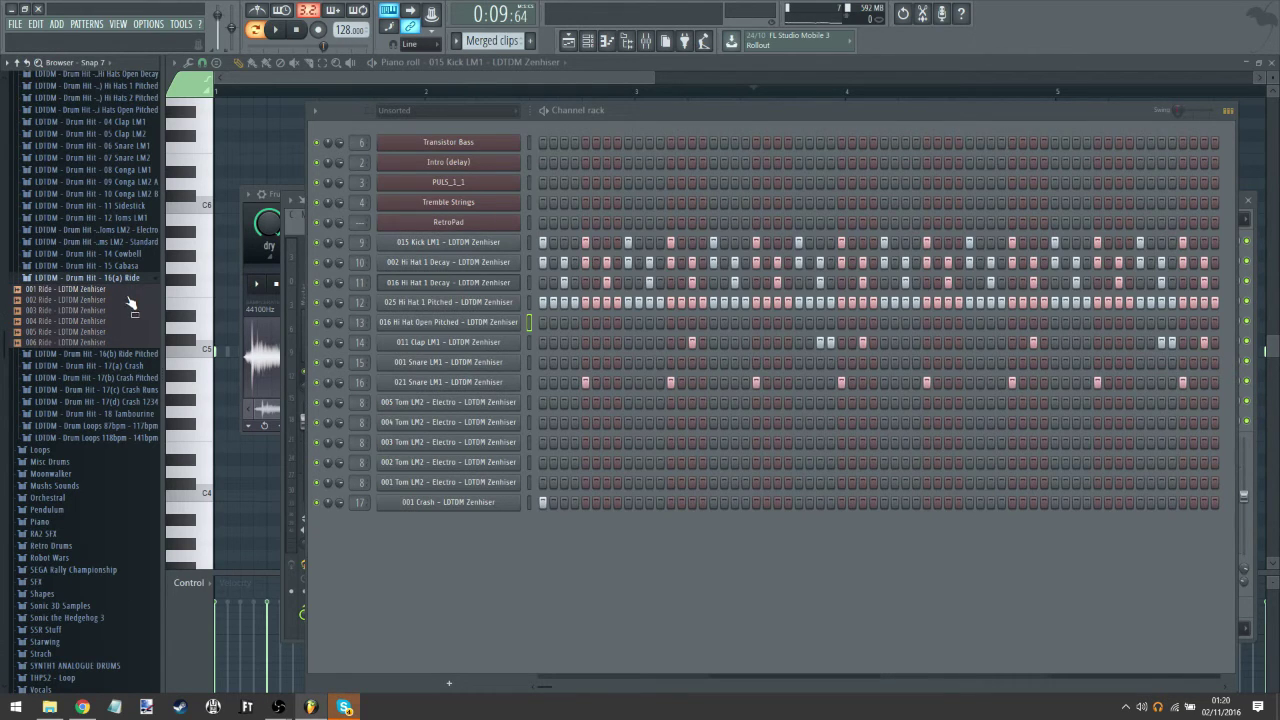
left_click(70, 310)
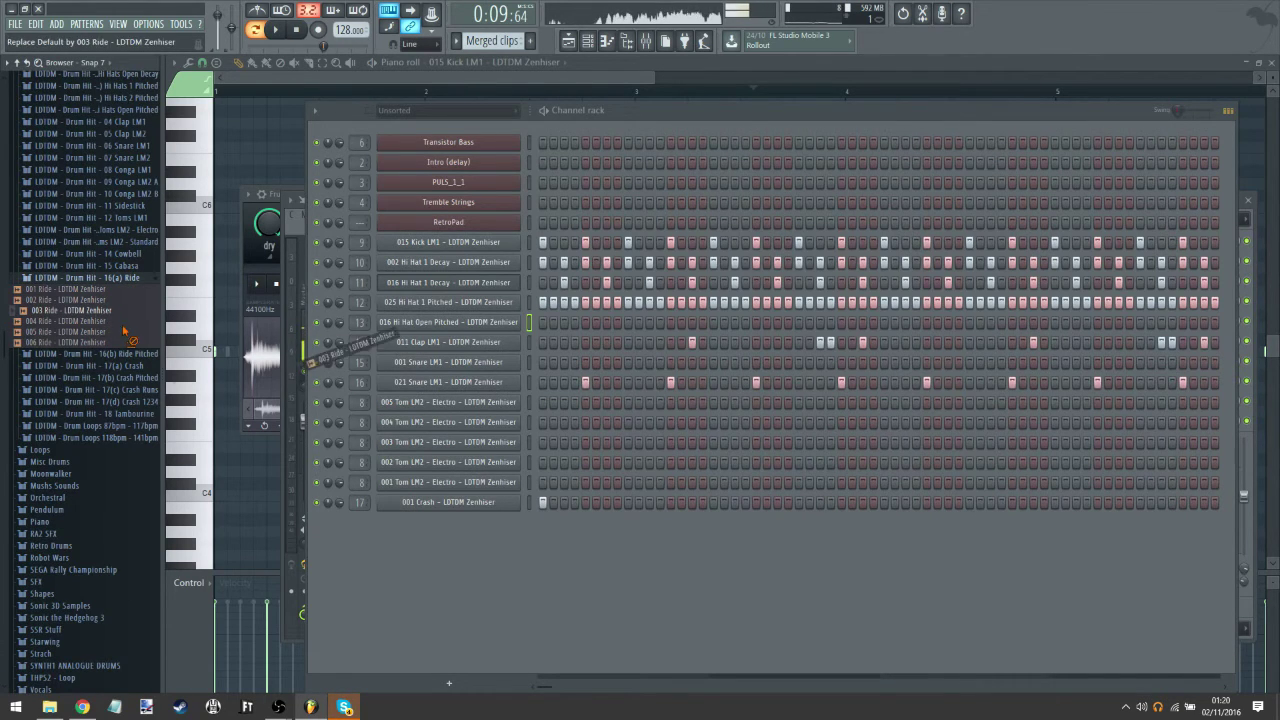
left_click(95, 333)
left_click_drag(95, 333, 448, 325)
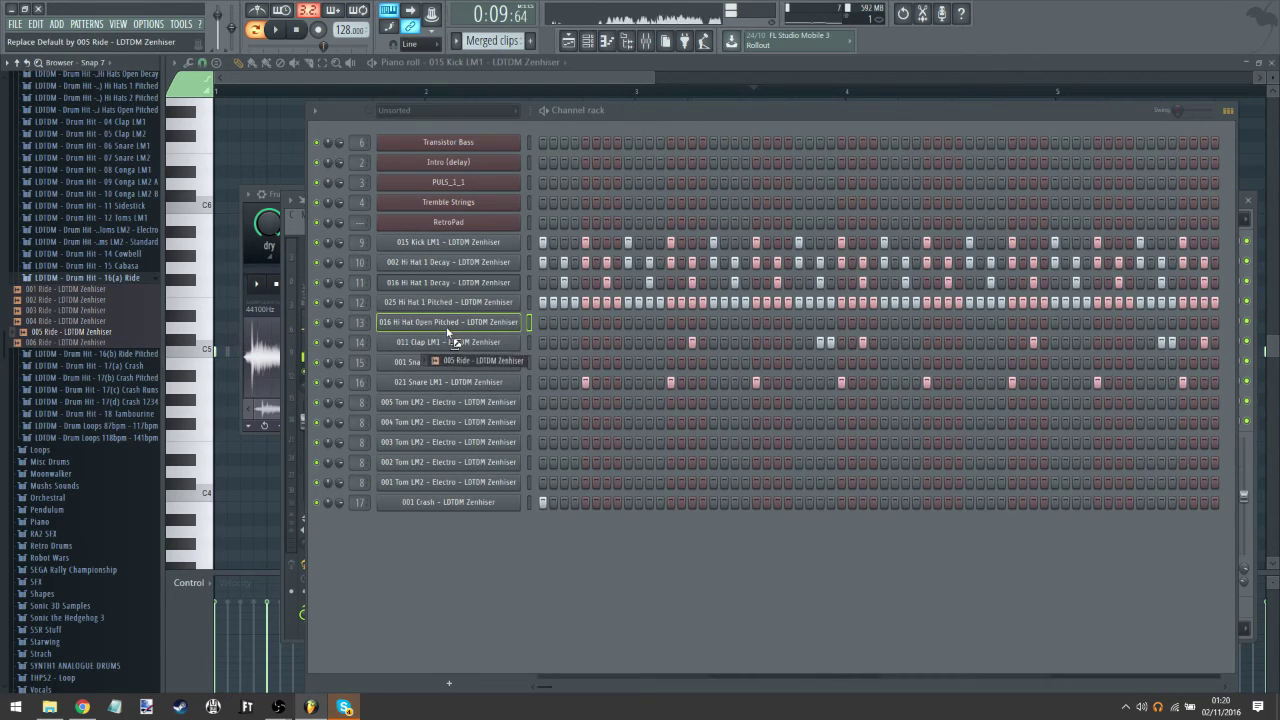
right_click(521, 320)
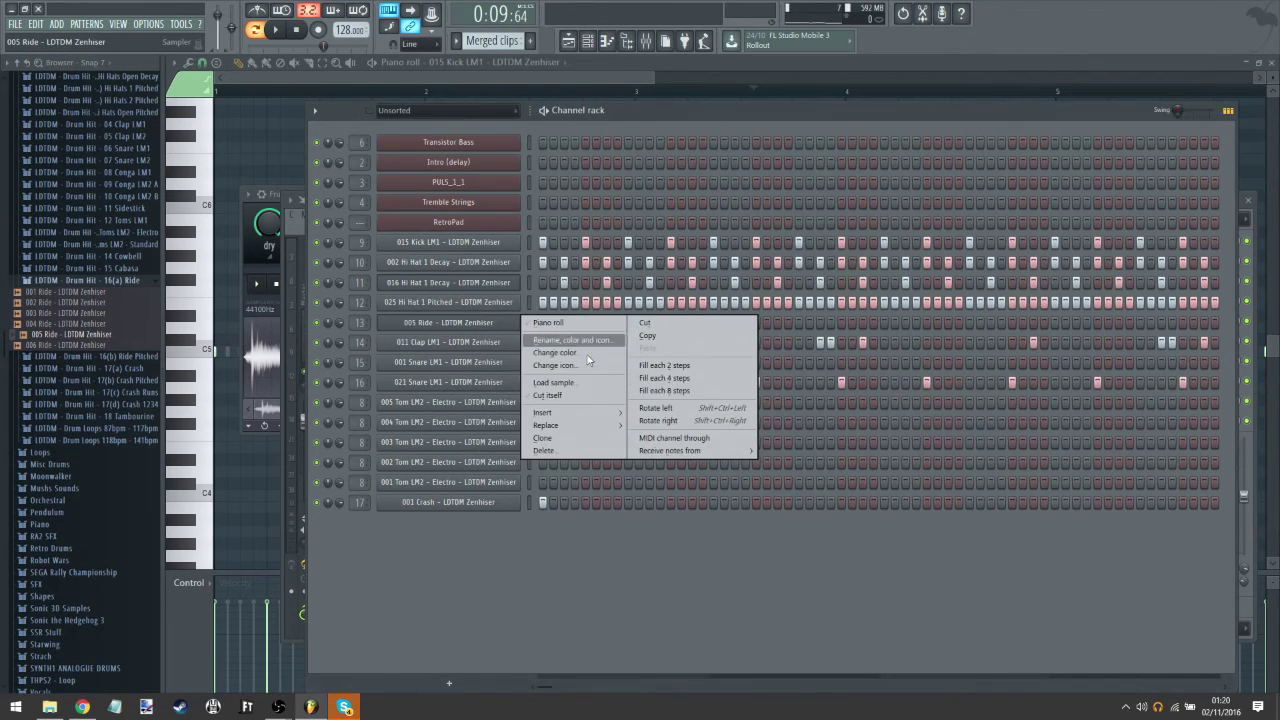
left_click(662, 378)
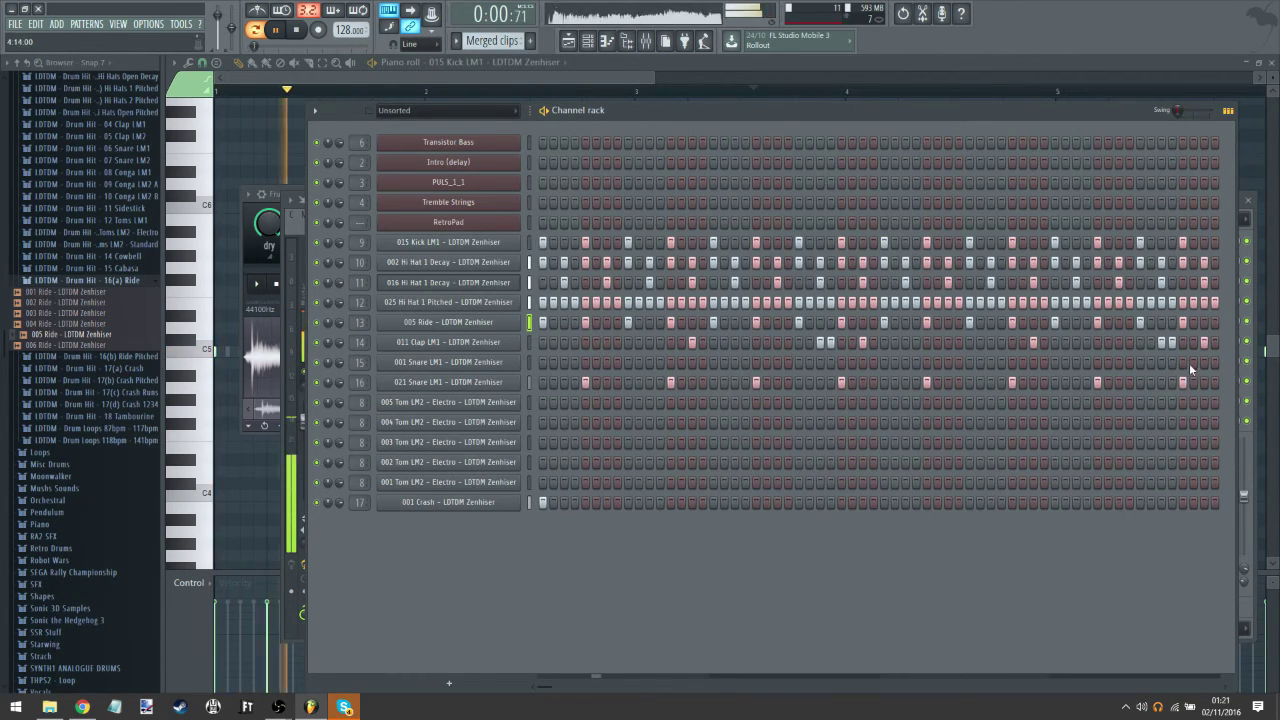
Step: Try a 001 Snare LM1 hit at the start of bar 3, clear it, and show the 005 Tom LM2 channel in the piano roll
left_click(886, 364)
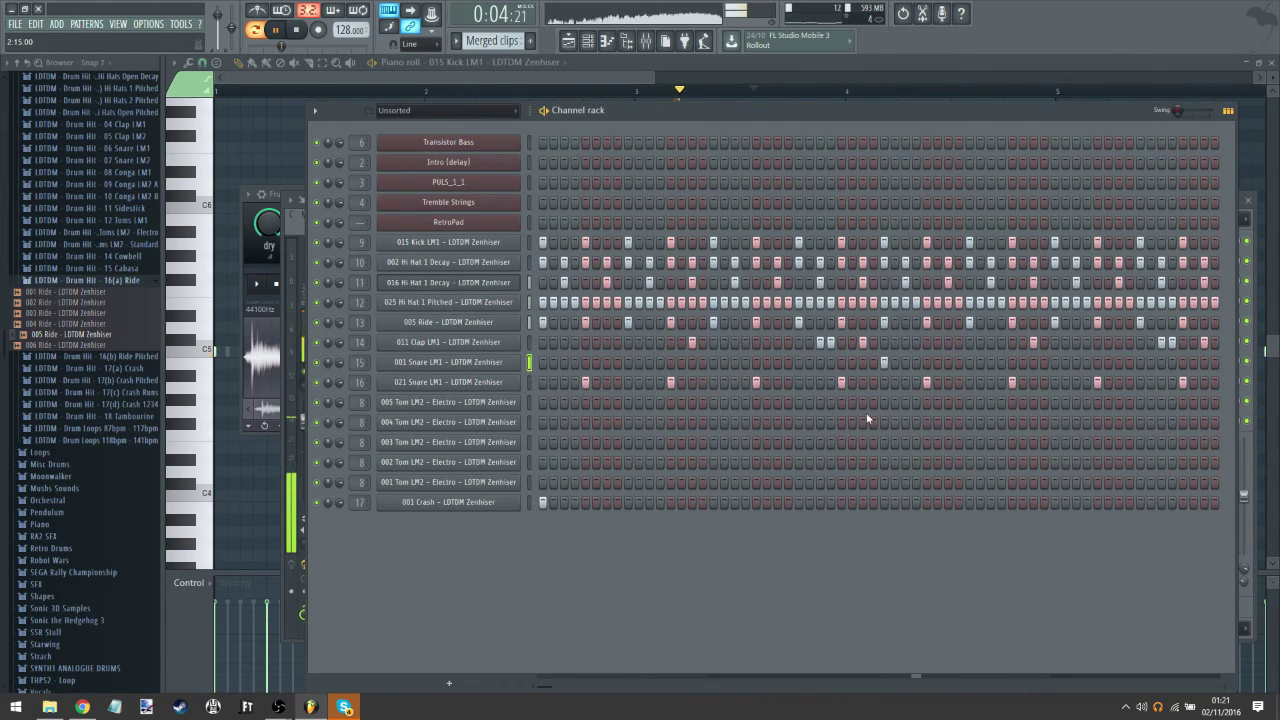
left_click(886, 362)
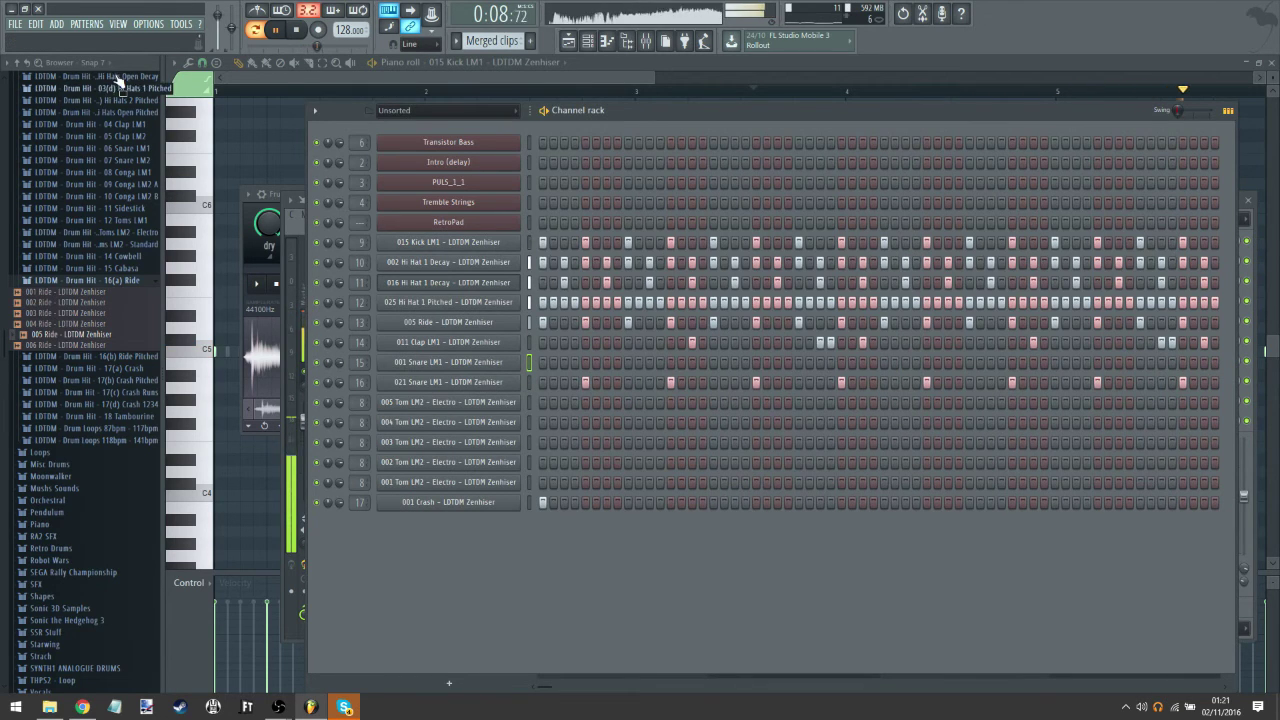
left_click(453, 83)
left_click(470, 62)
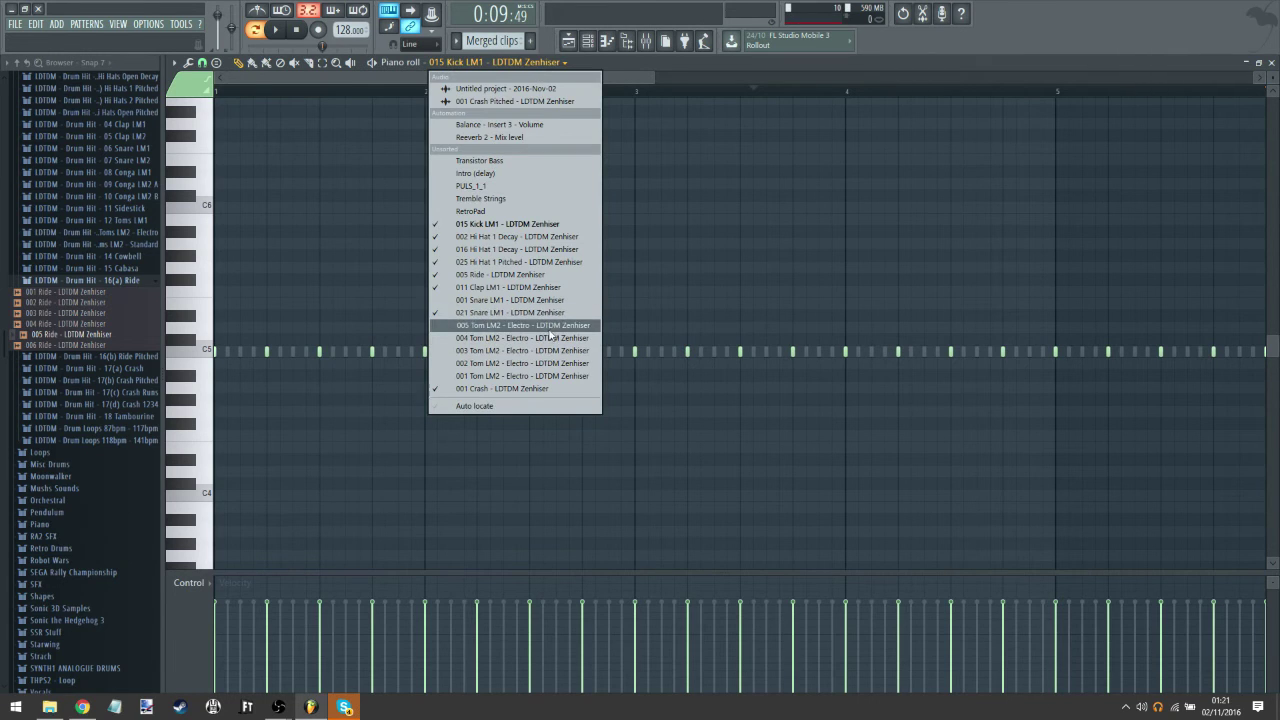
left_click(550, 329)
left_click(594, 47)
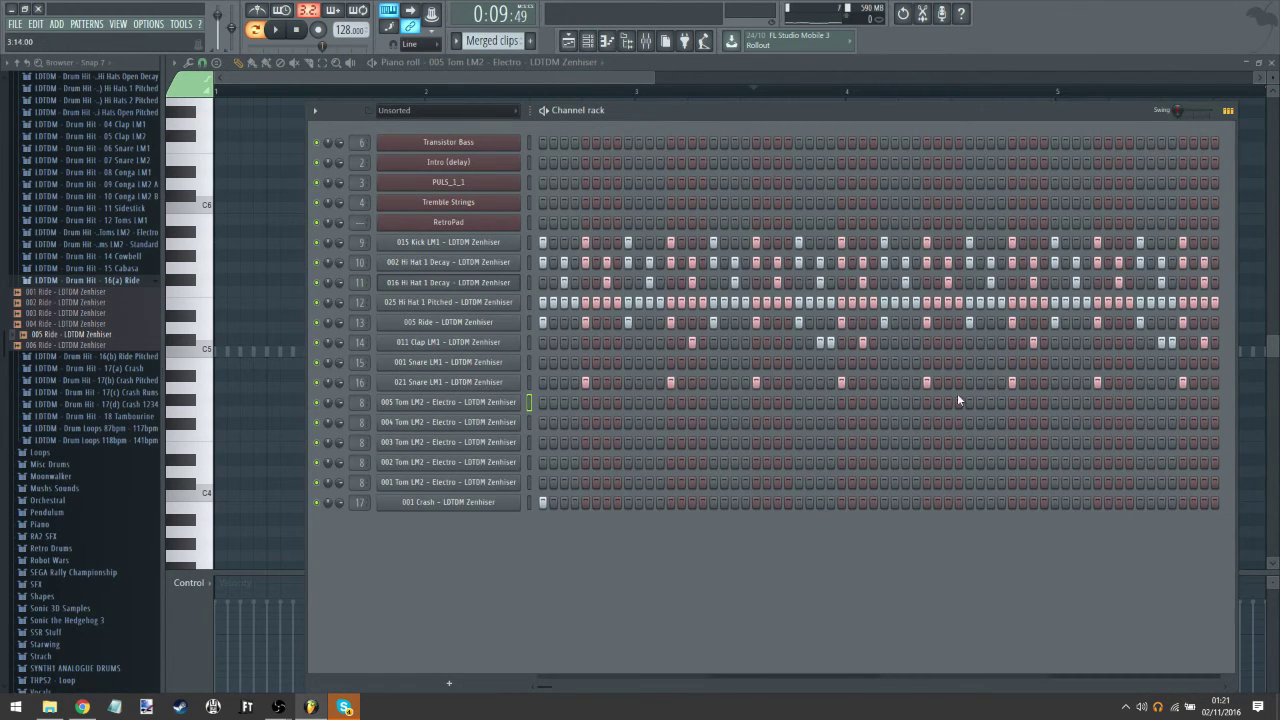
Step: Start playback and add a fill in bar 4 with two hits on each Tom LM2 channel, running from 005 to 001
left_click(272, 33)
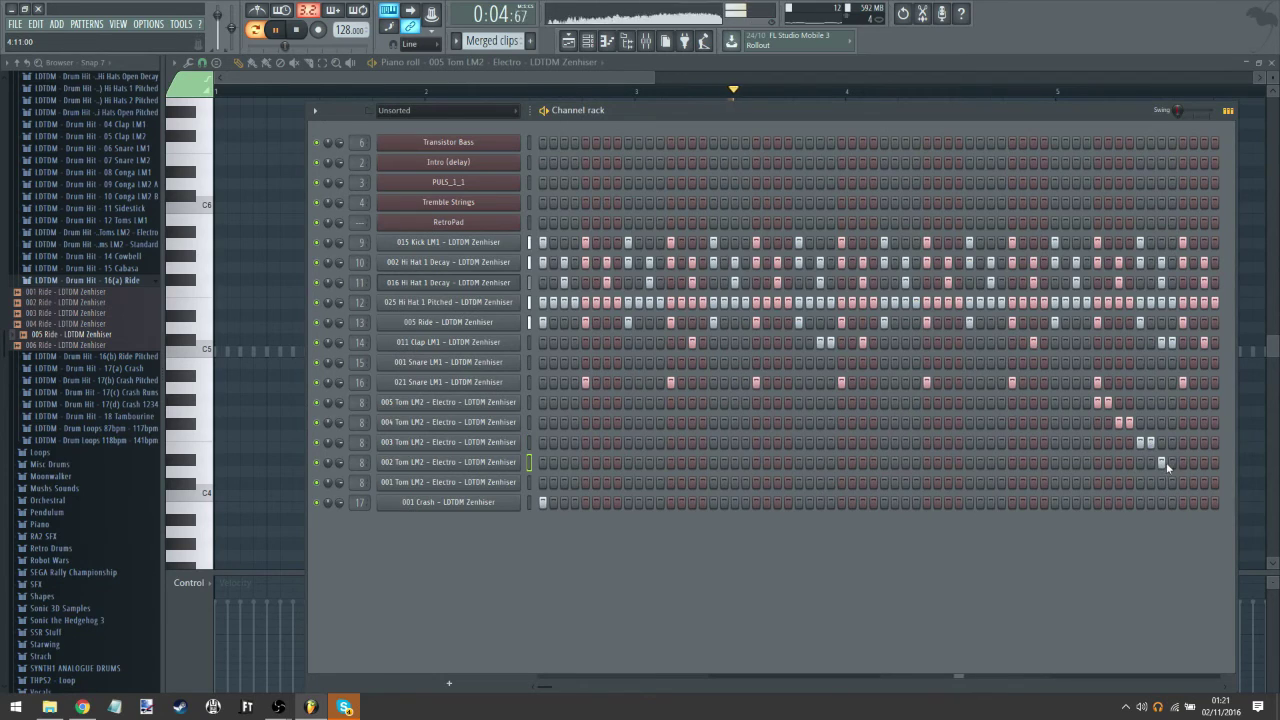
left_click(1185, 482)
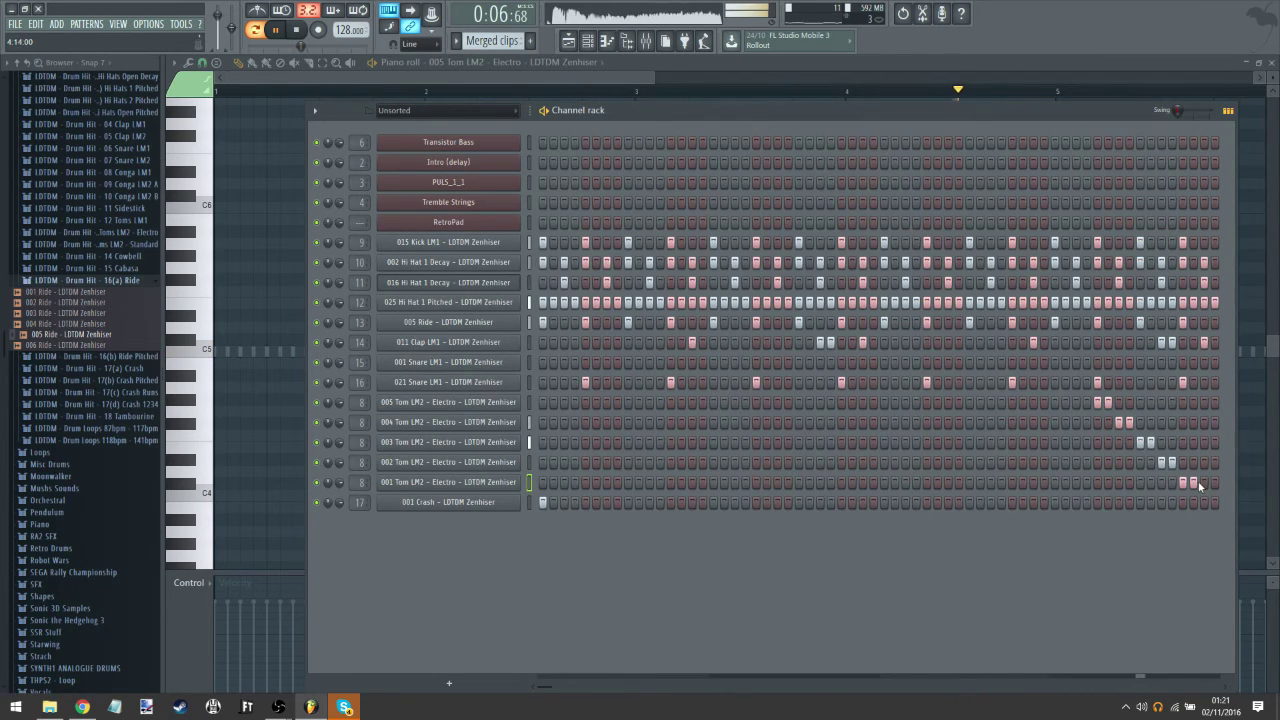
left_click(1203, 483)
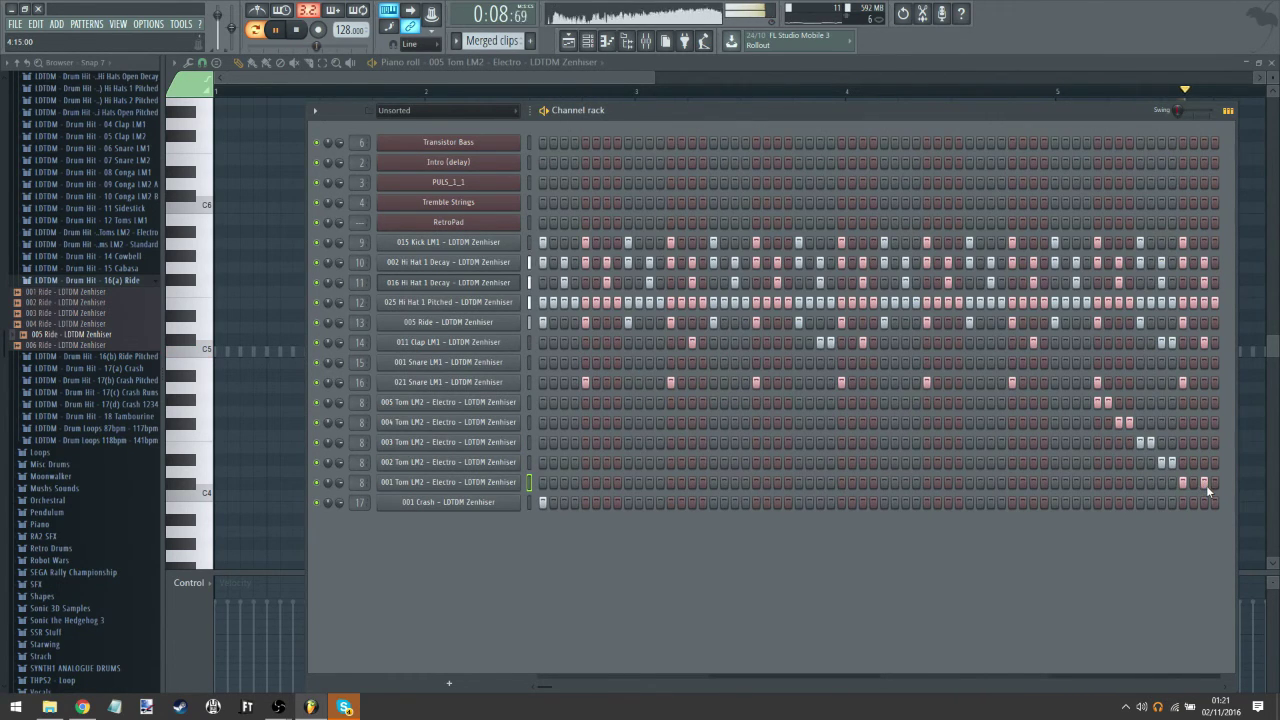
Step: Clear the fill's hits on the 004, 003, 002 and 001 Tom LM2 channels, keeping those on 005
left_click(1129, 422)
left_click(1118, 422)
right_click(1151, 442)
right_click(1140, 442)
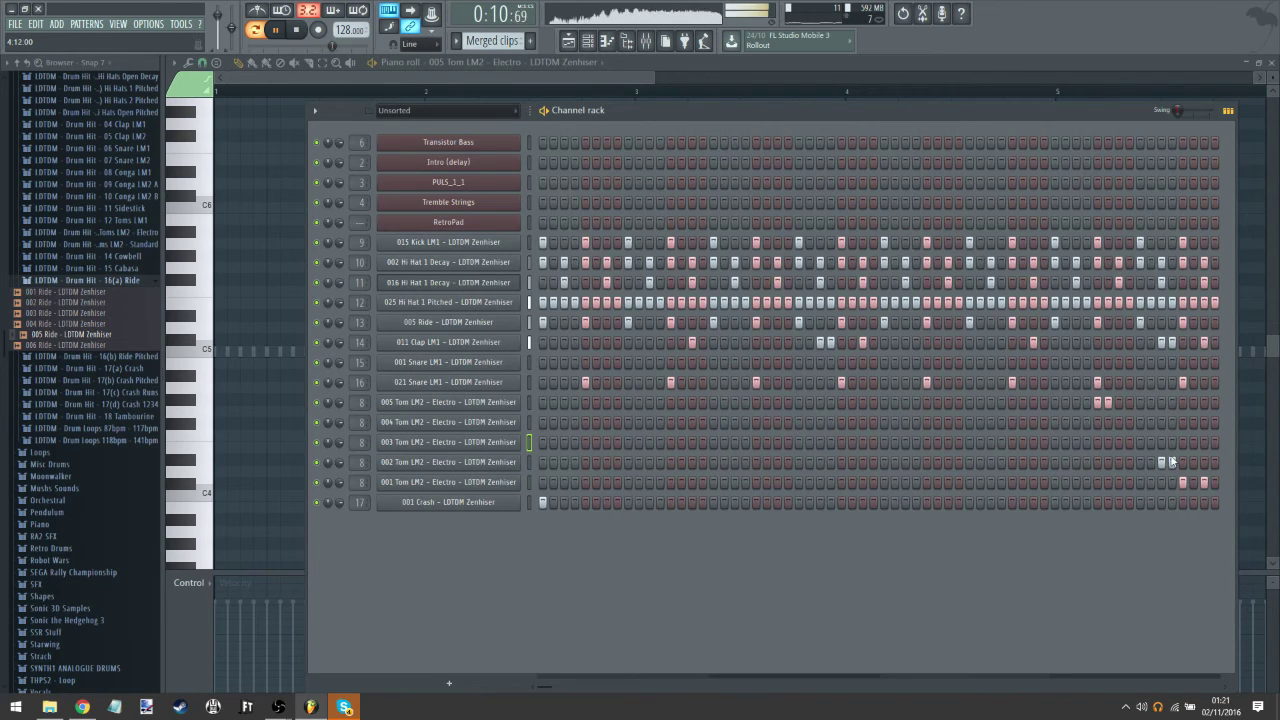
right_click(1161, 462)
right_click(1172, 462)
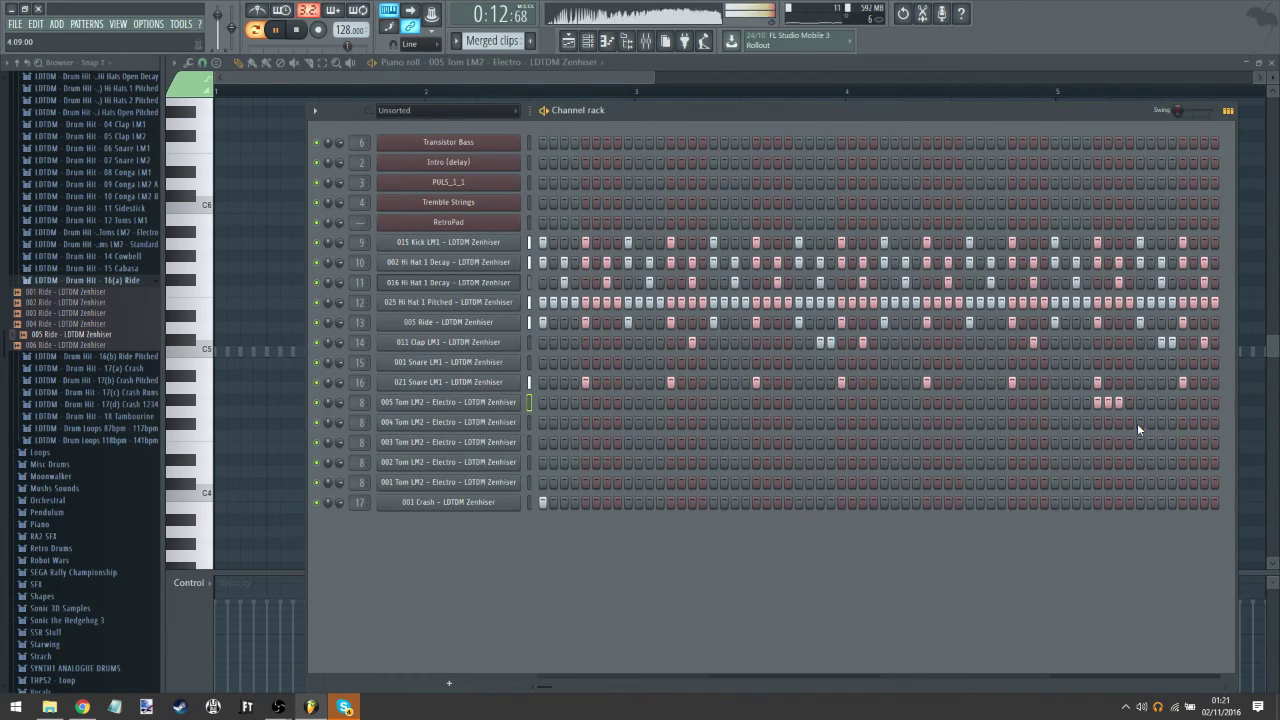
Step: Rebuild the bar 4 fill with three consecutive hits each on toms 005, 004 and 003, two on 002 and one on the last step of 001
left_click(1193, 462)
left_click(1204, 462)
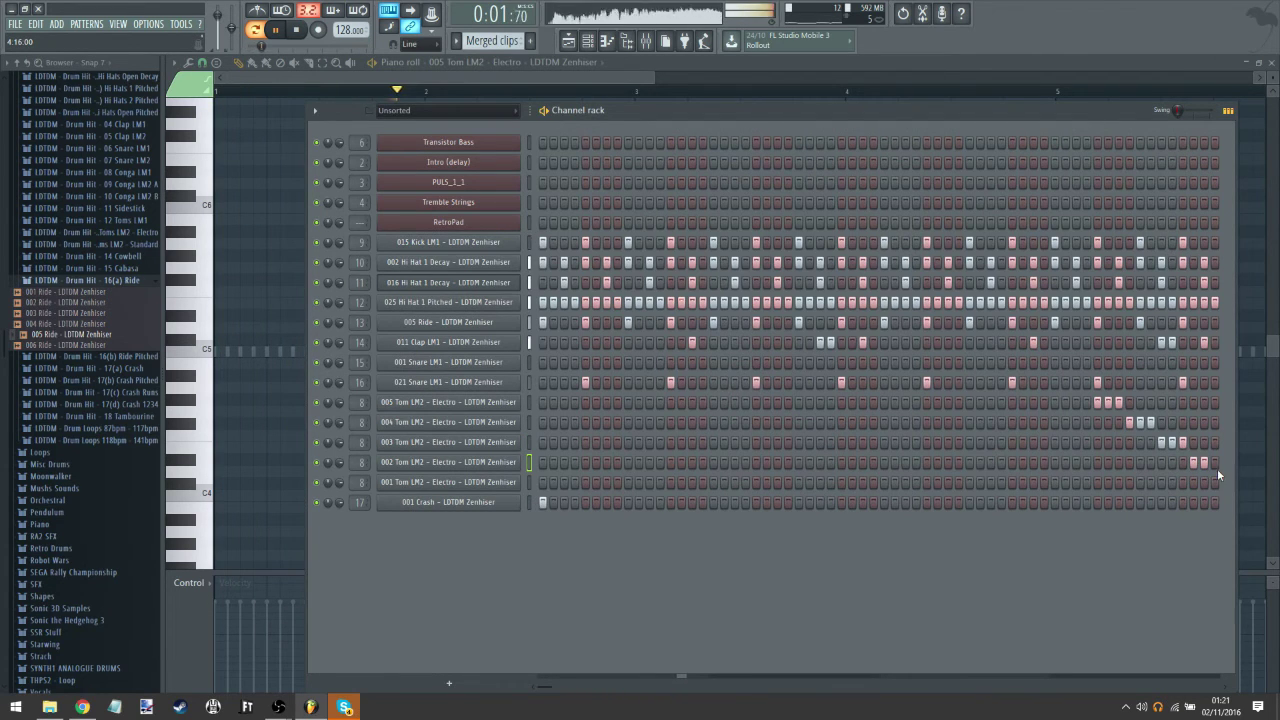
left_click(1215, 482)
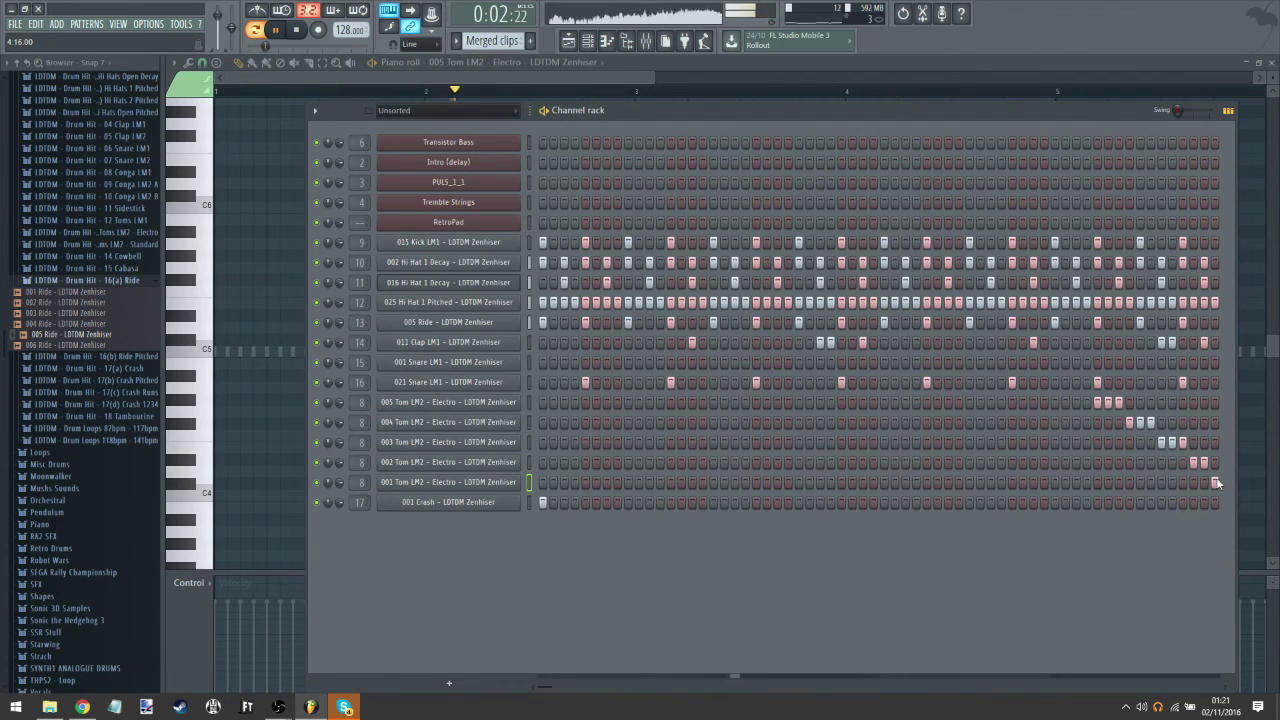
Step: Shorten the Merged clips clip on playlist Track 8 so it ends at bar 21
left_click(606, 92)
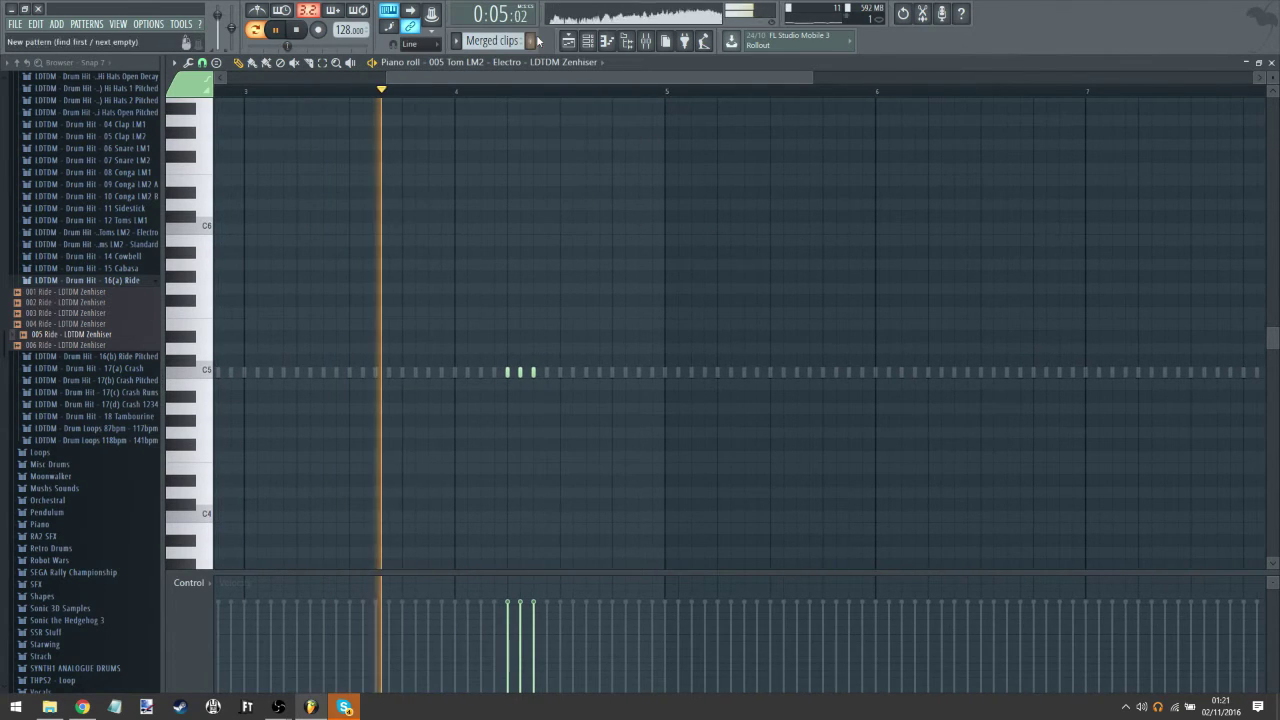
left_click(572, 43)
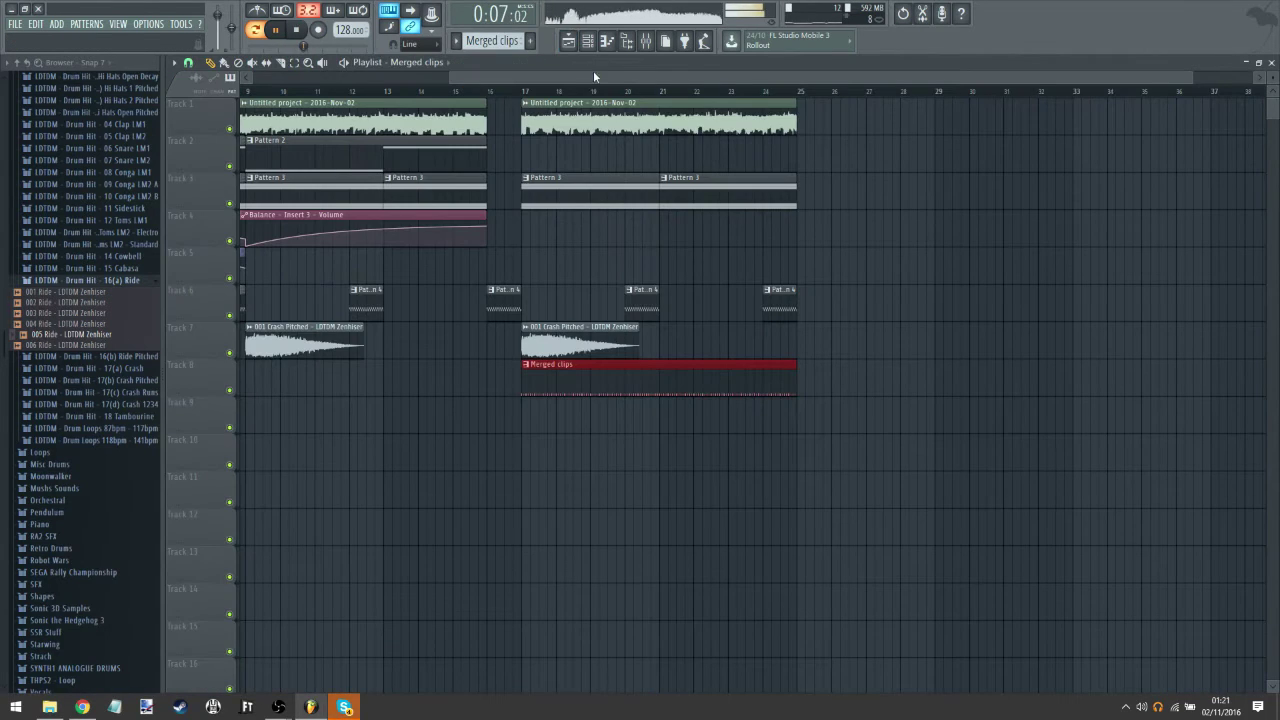
left_click(588, 43)
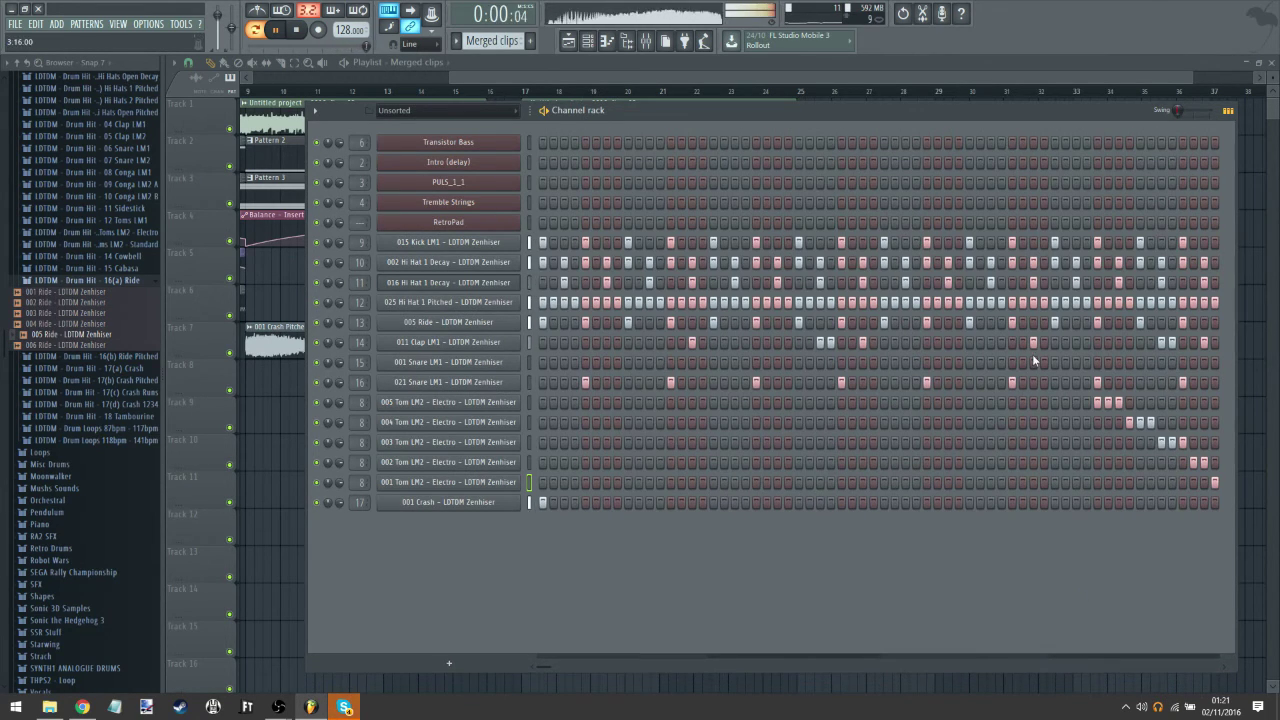
left_click(696, 80)
left_click_drag(793, 384, 660, 380)
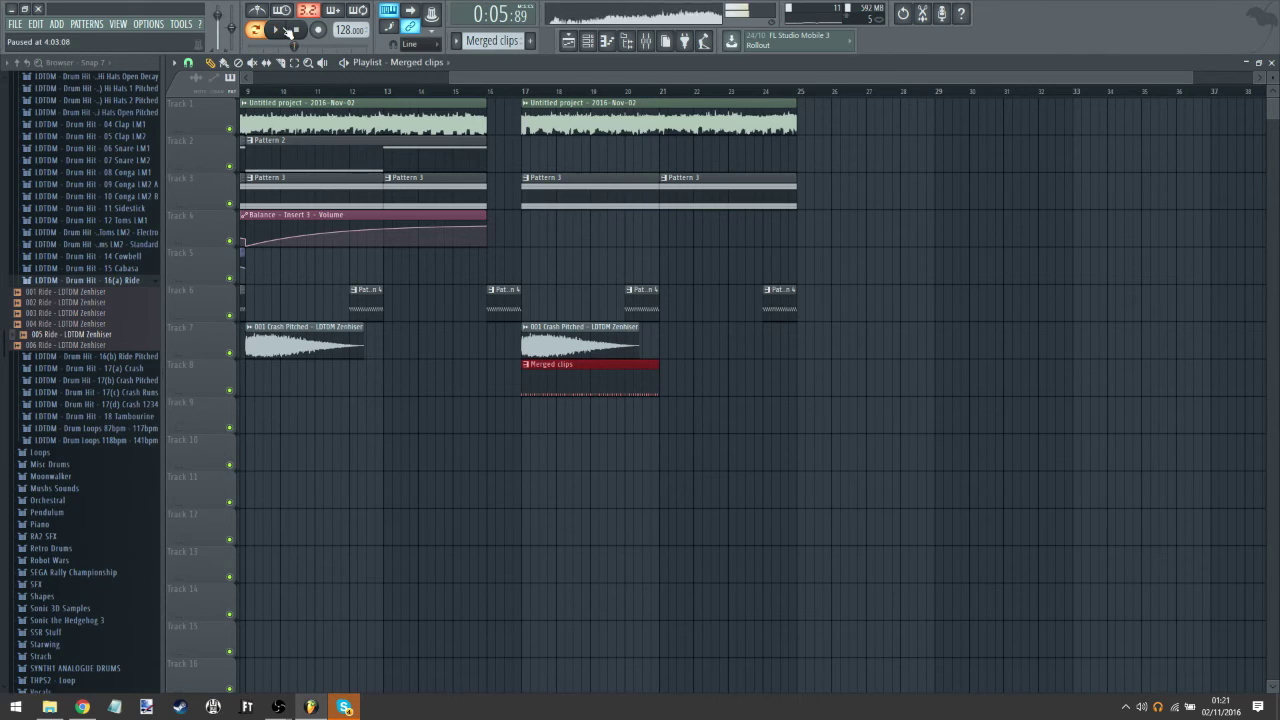
Step: Make the Merged clips clip unique and place a second copy of it on Track 8 at bar 21
left_click(526, 365)
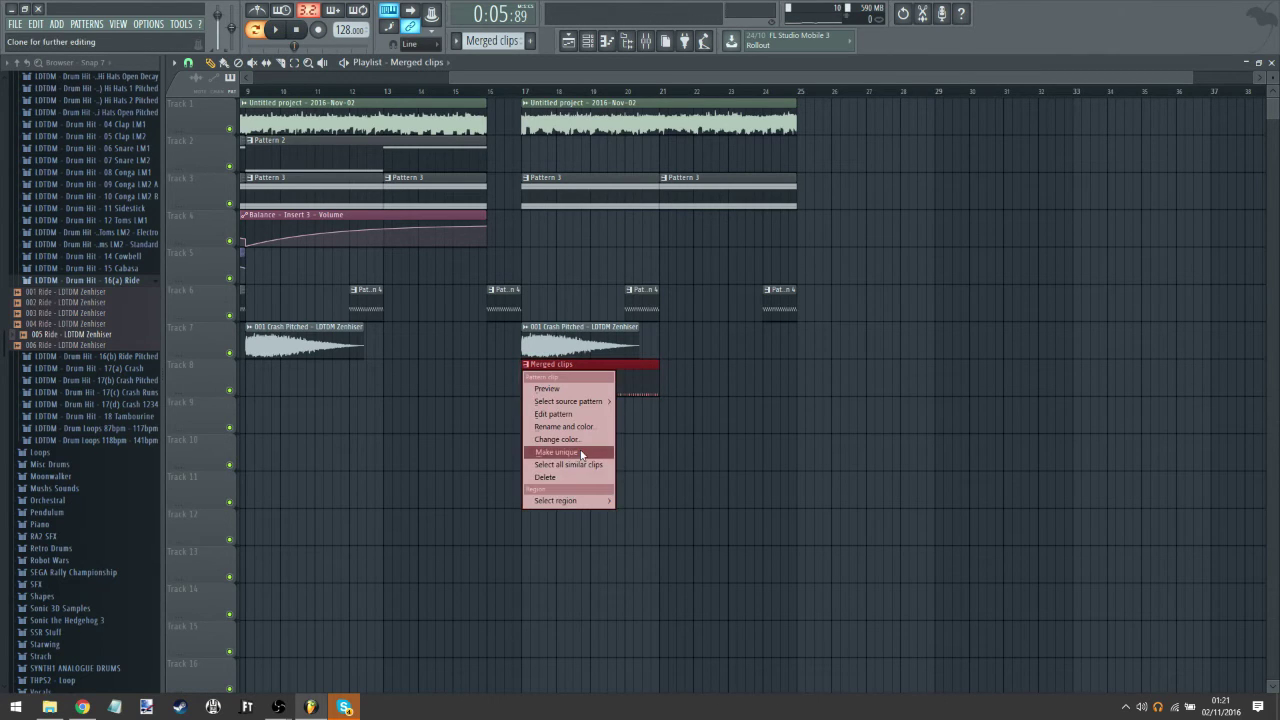
left_click(566, 454)
left_click(740, 397)
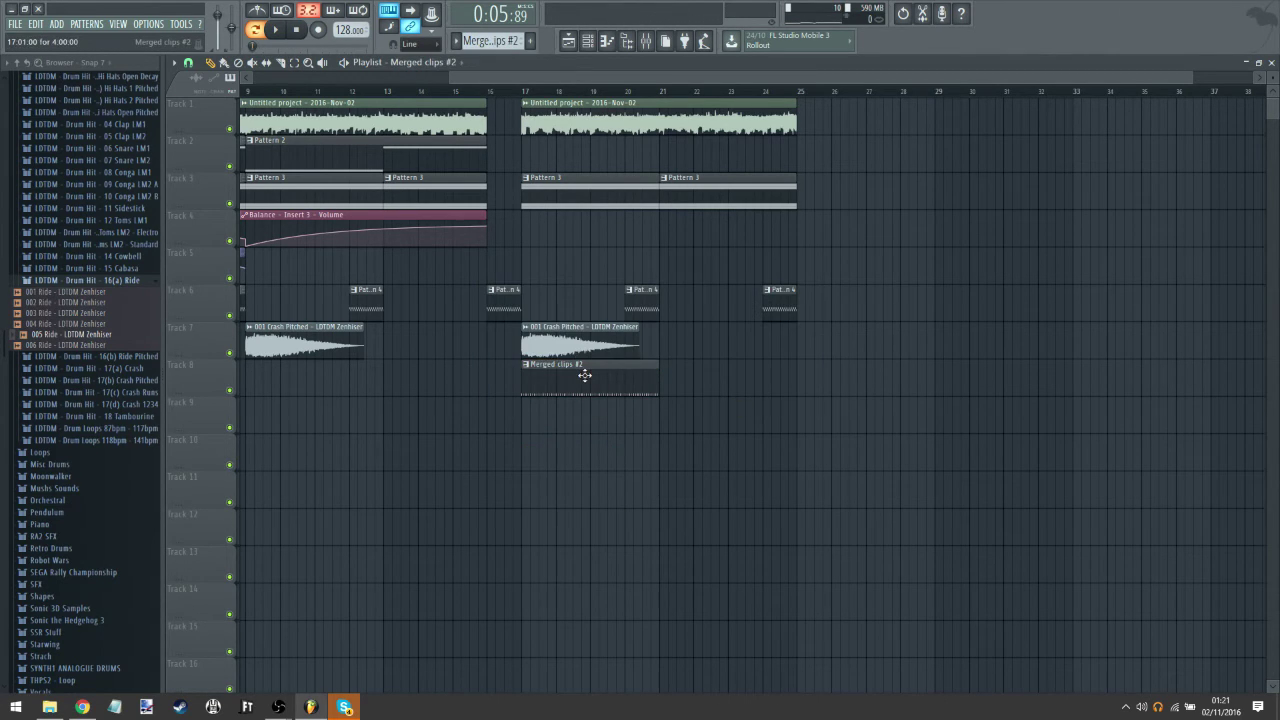
double_click(583, 371)
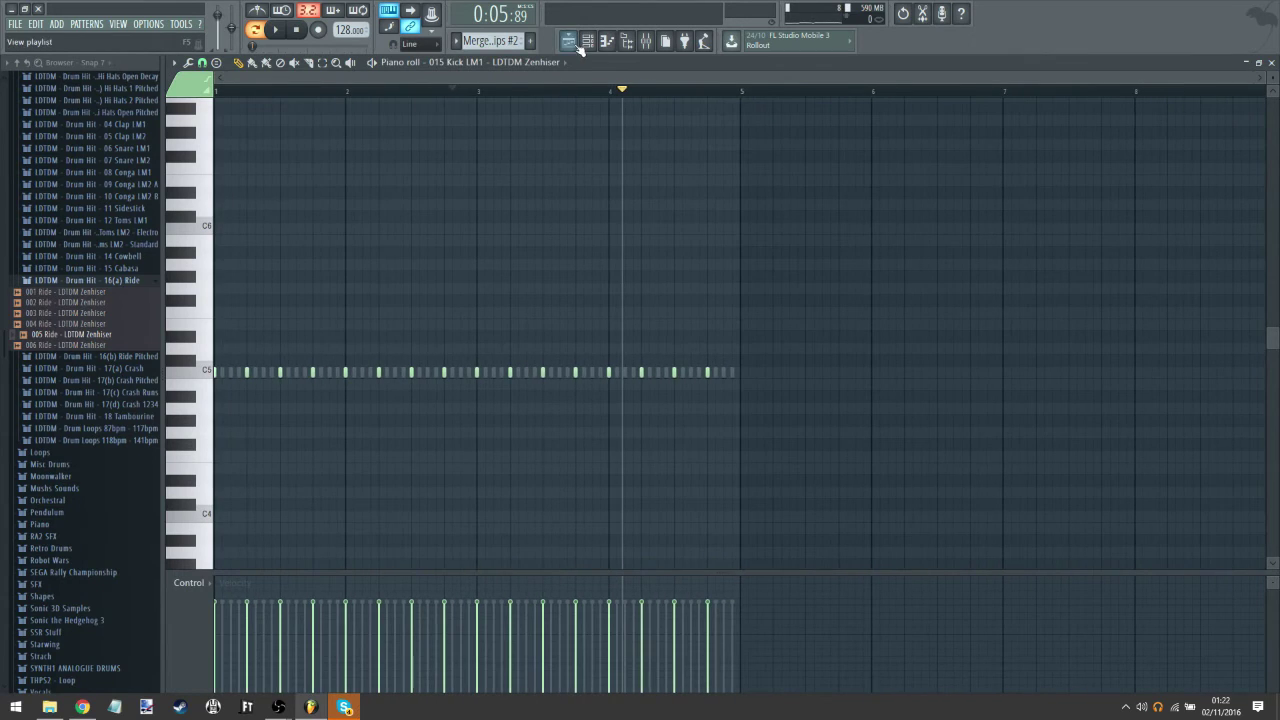
left_click(567, 40)
Step: Play the arrangement in song mode from bar 16 and select the 011 Clap LM1 track in the mixer
left_click(490, 93)
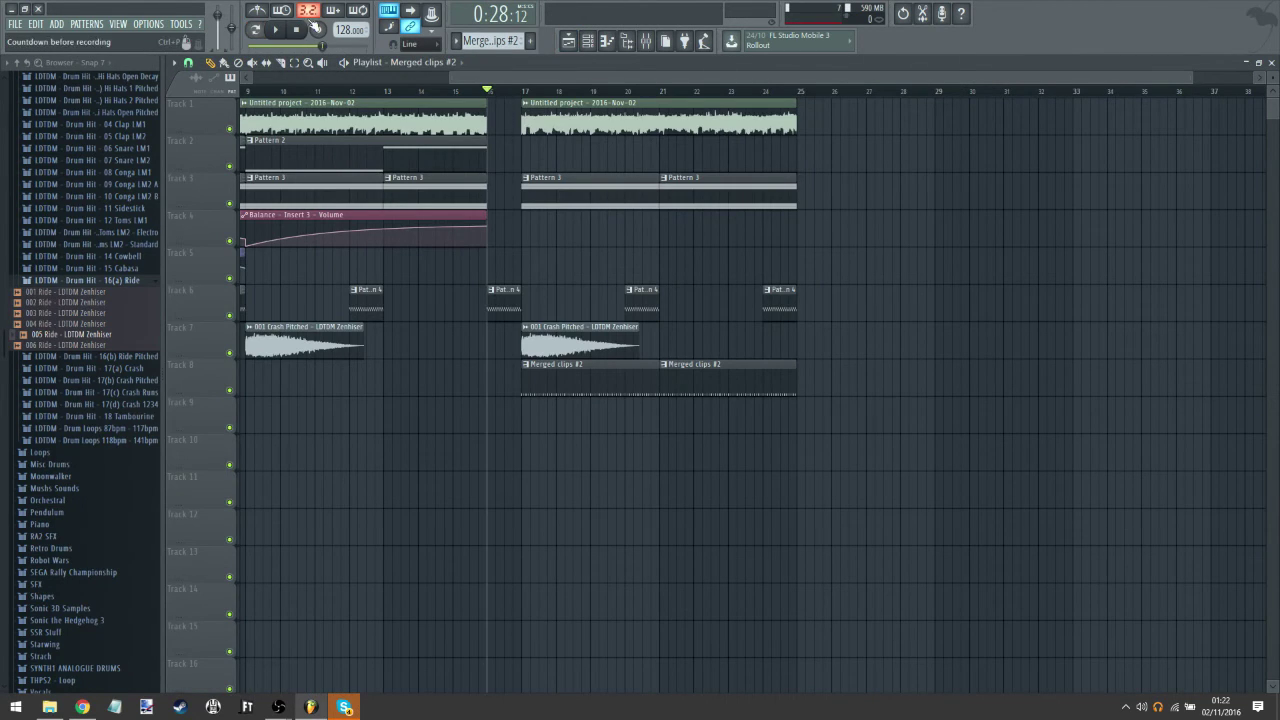
left_click(286, 31)
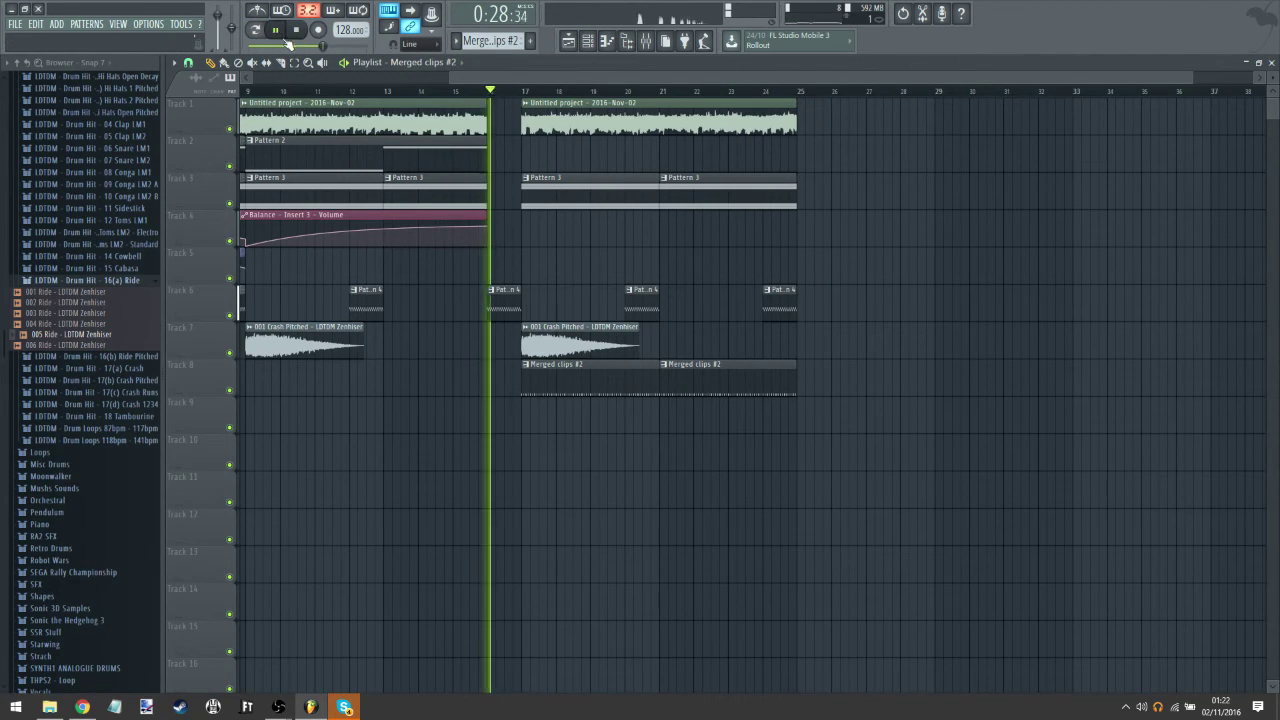
left_click(646, 40)
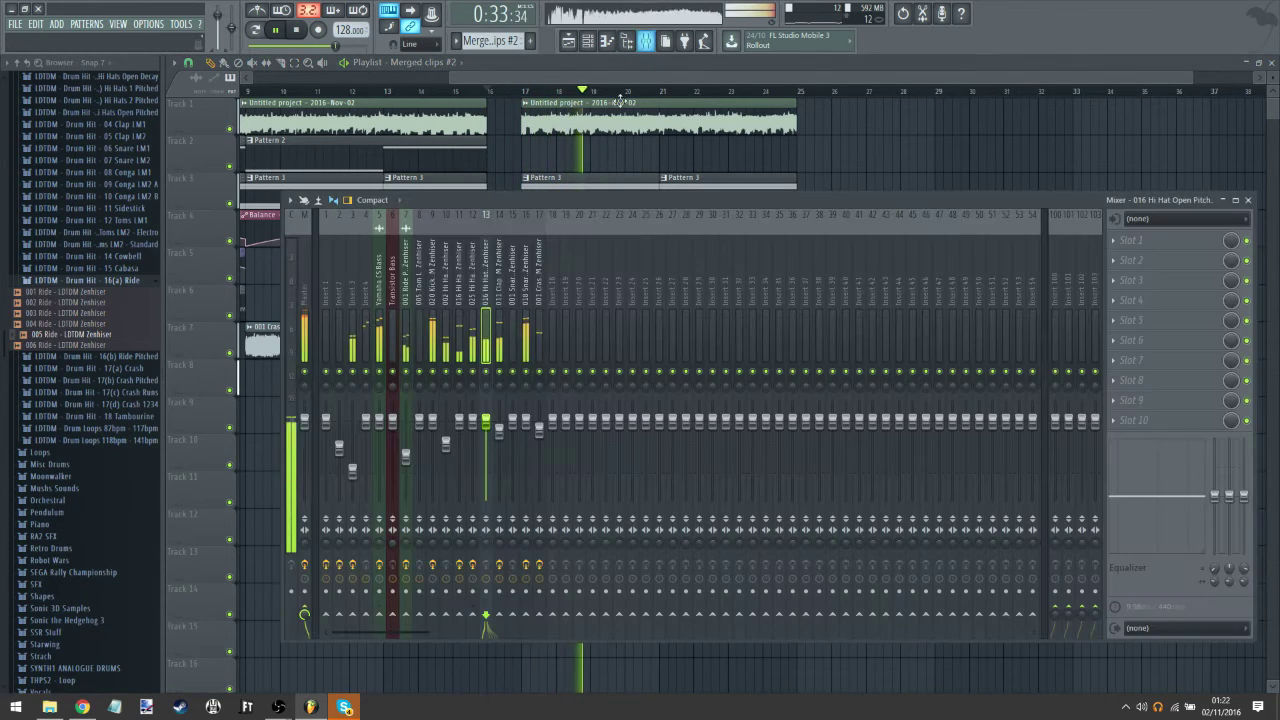
left_click(499, 430)
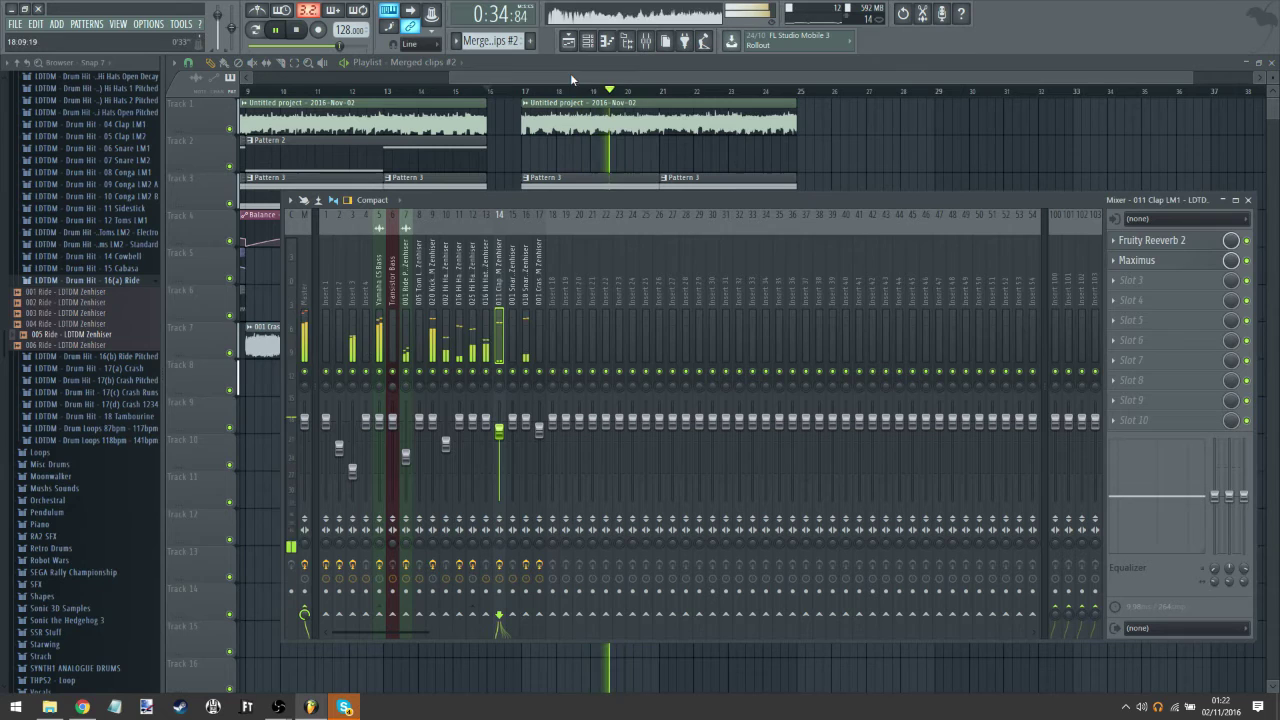
Step: Pause playback and audition several samples in the 04 Clap LM1 folder, including 015 Clap LM1
left_click(105, 282)
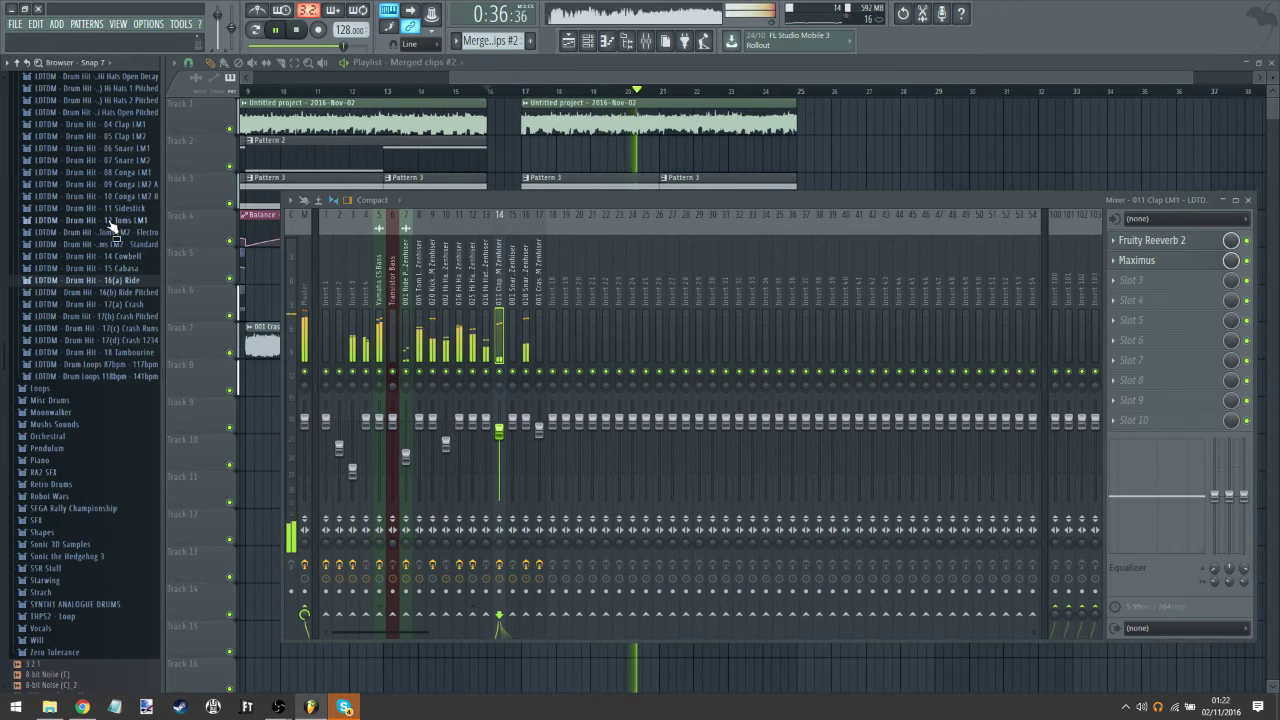
left_click(124, 126)
left_click(276, 30)
left_click(122, 157)
left_click(95, 243)
left_click(101, 286)
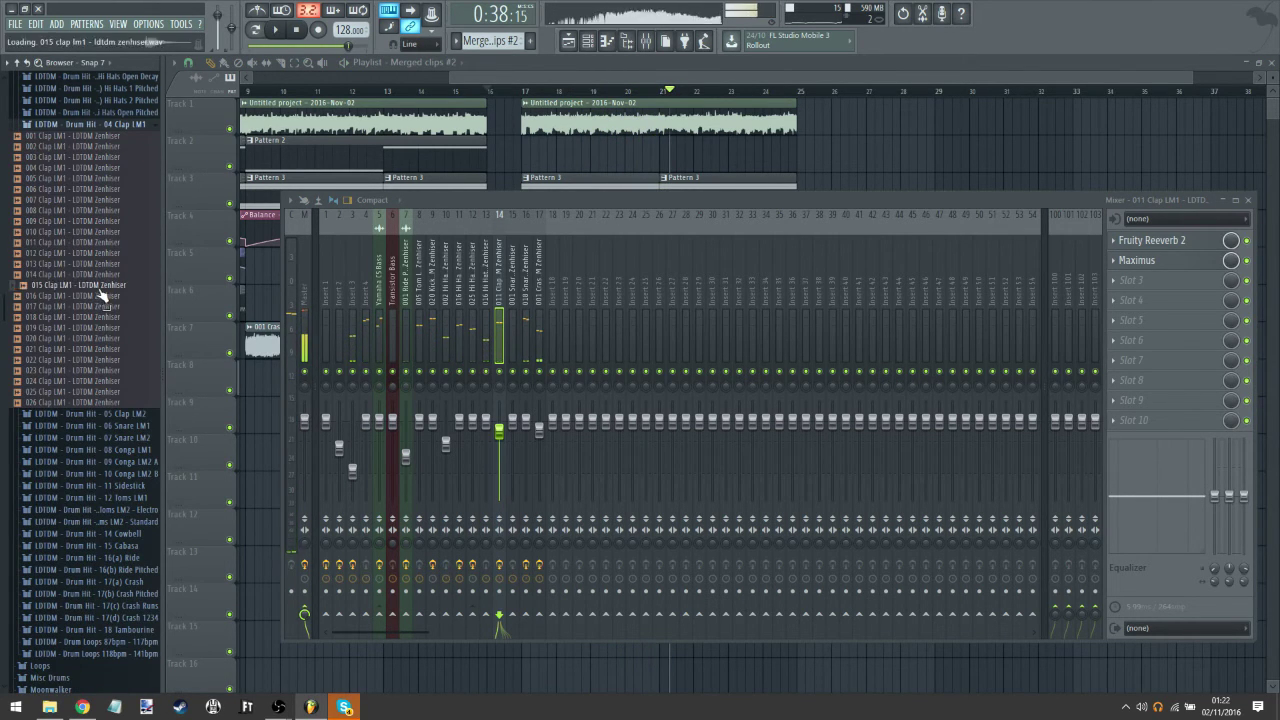
left_click(99, 297)
left_click(92, 254)
left_click(95, 286)
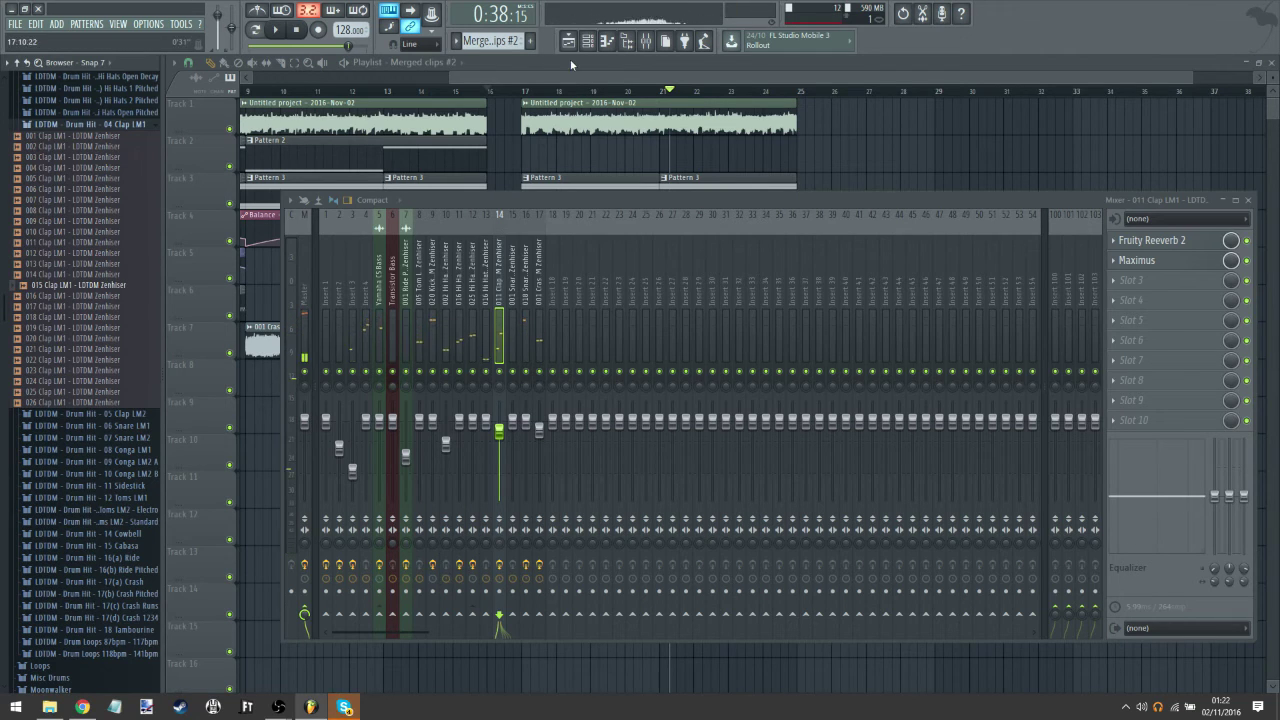
Step: Audition 015 and 014 Clap LM1 and replace the sample of the 011 Clap LM1 channel with 014 Clap LM1
left_click(587, 41)
left_click(124, 285)
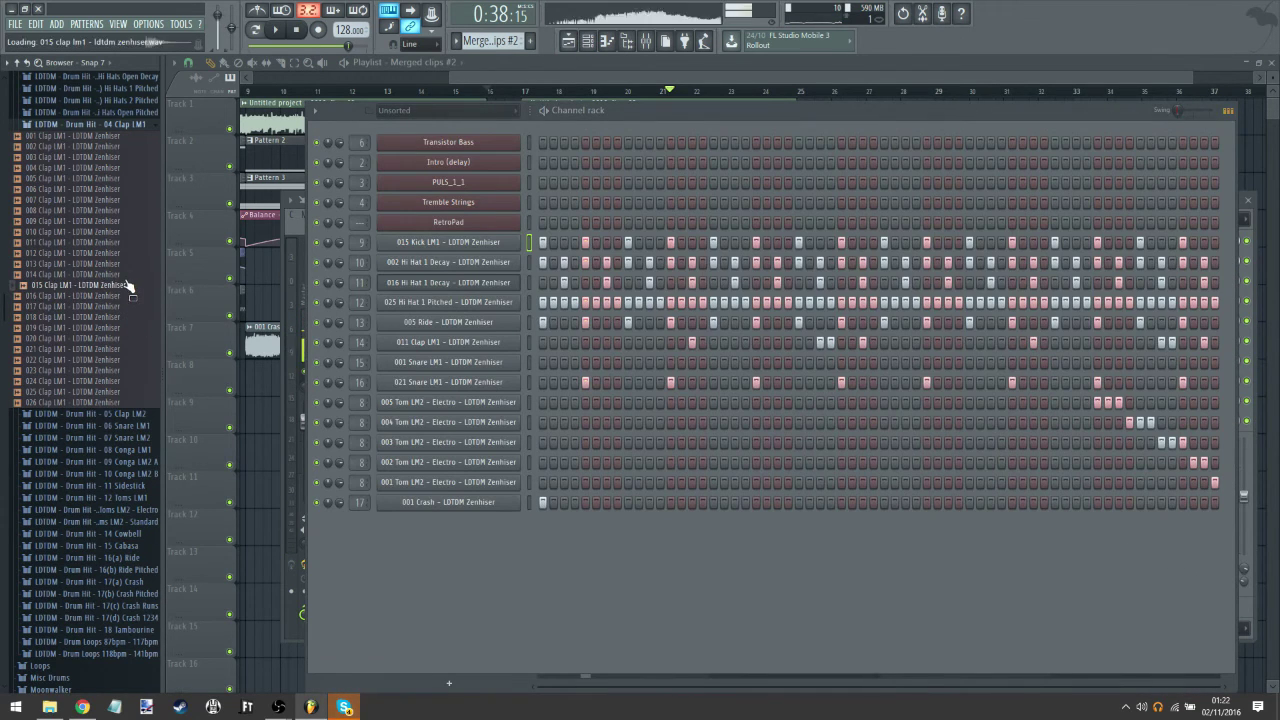
left_click(124, 274)
left_click_drag(393, 317, 410, 342)
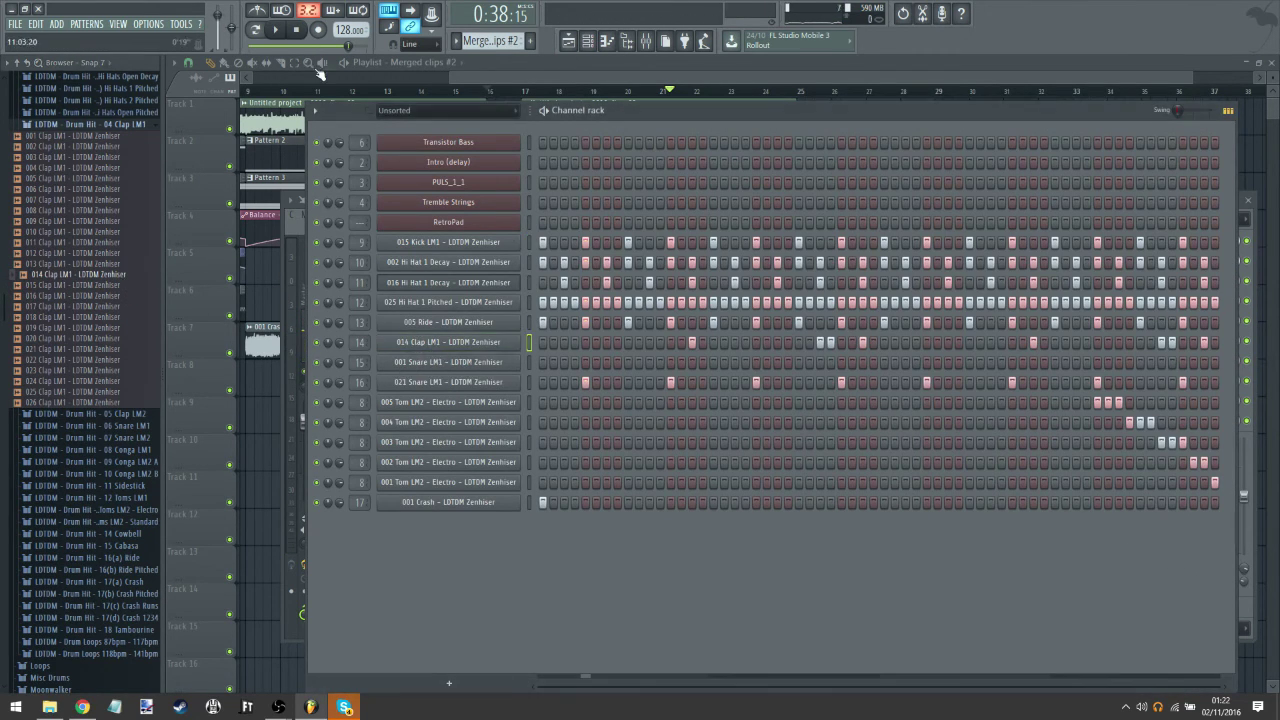
Step: Lower the clap mixer track's volume to -4.8 dB during playback and open its Fruity Reeverb 2 effect
left_click(646, 42)
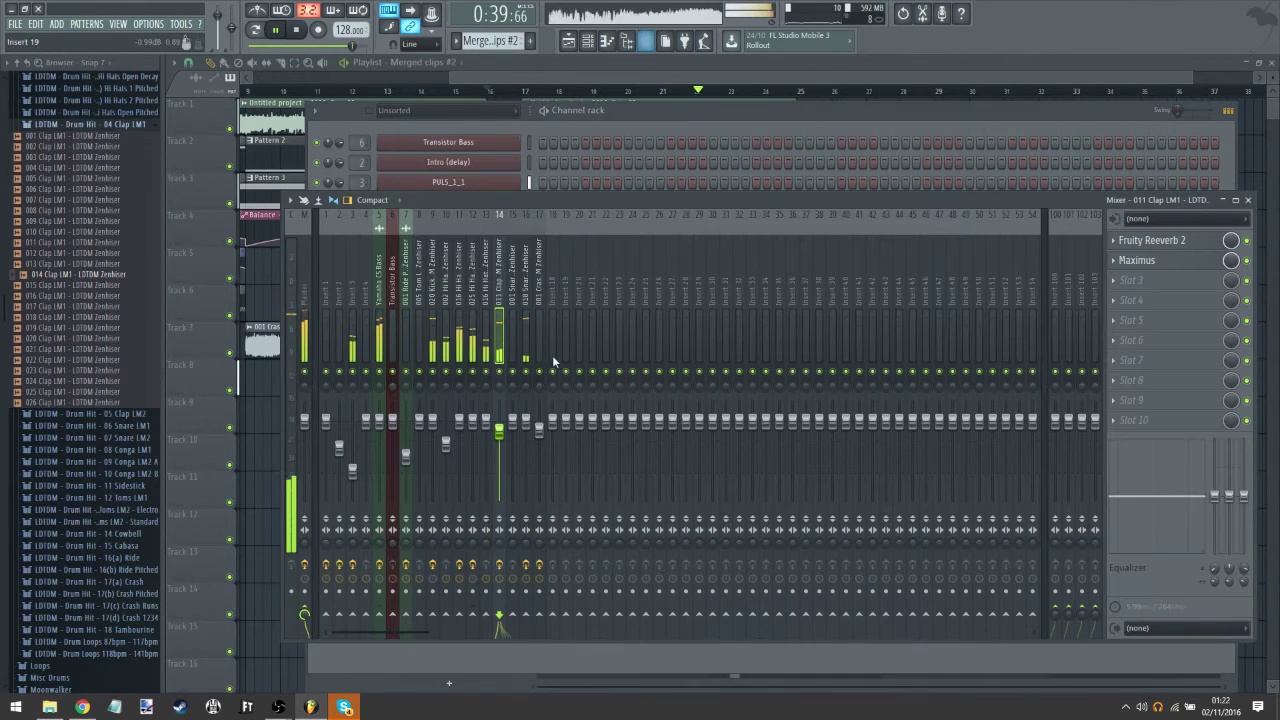
left_click_drag(502, 433, 502, 439)
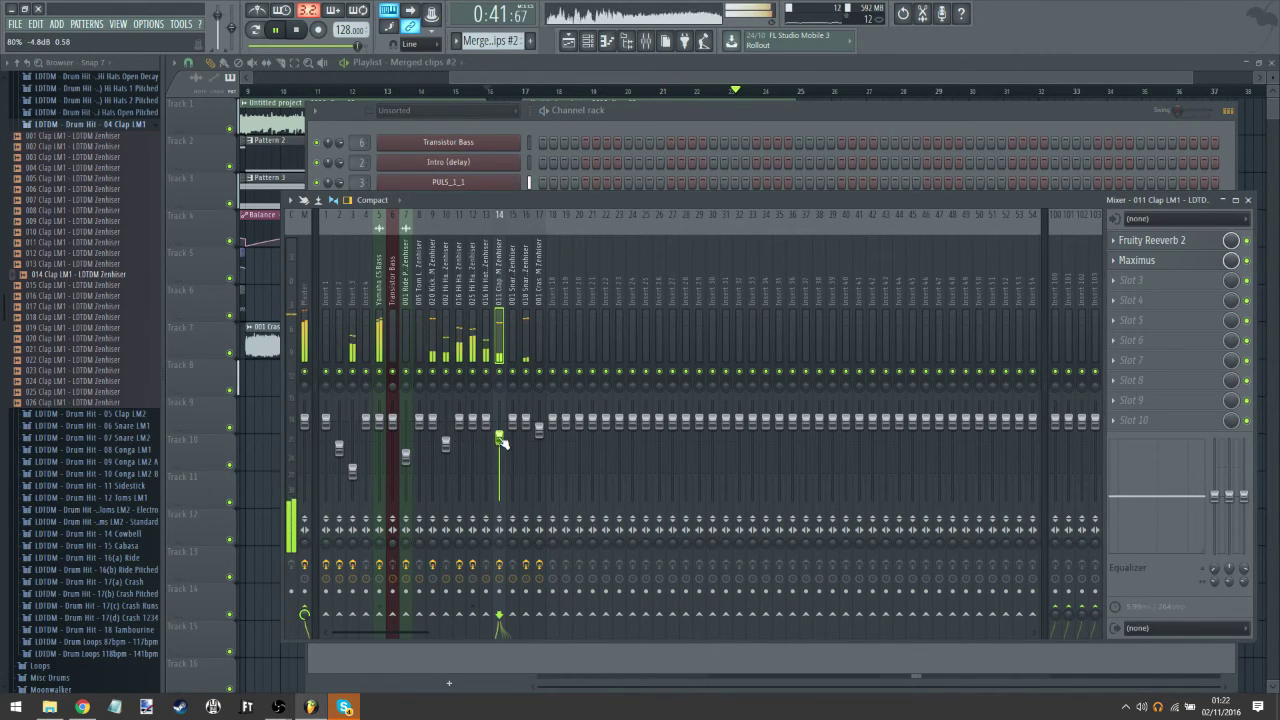
left_click(1150, 241)
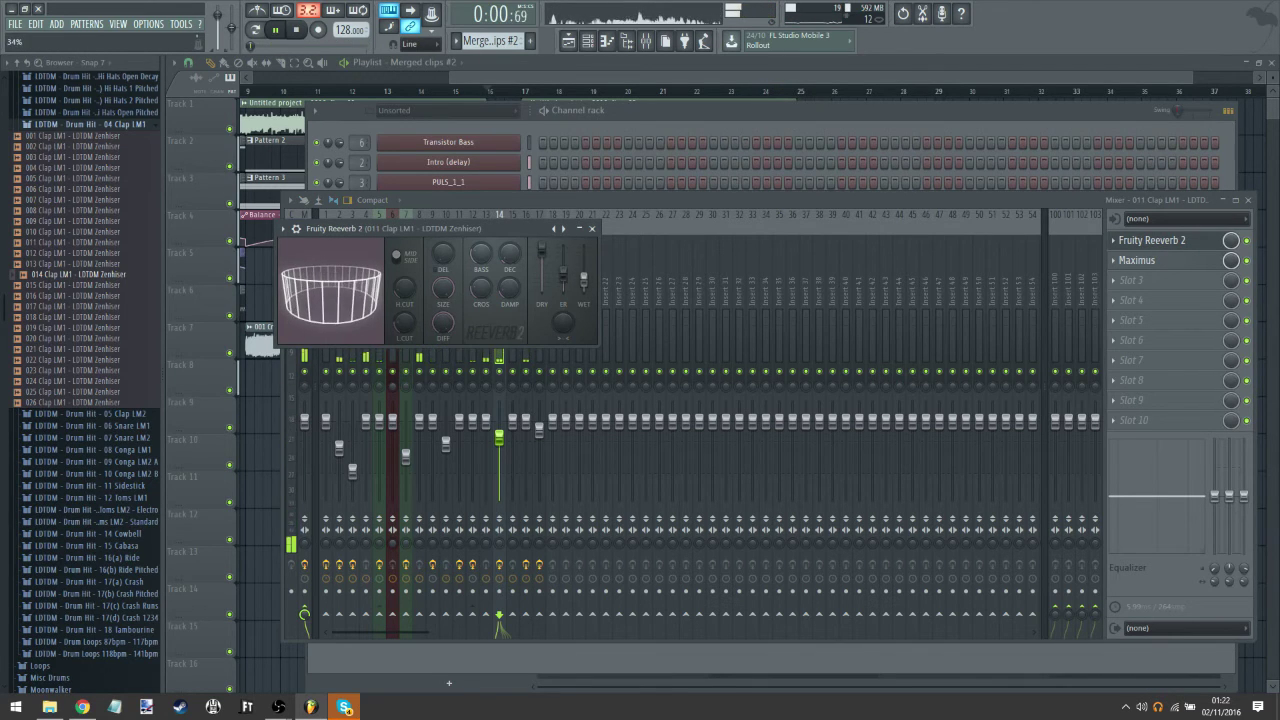
Step: Listen to the arrangement in the playlist from about bar 20 and restart playback from the beginning
key("F12")
left_click(646, 91)
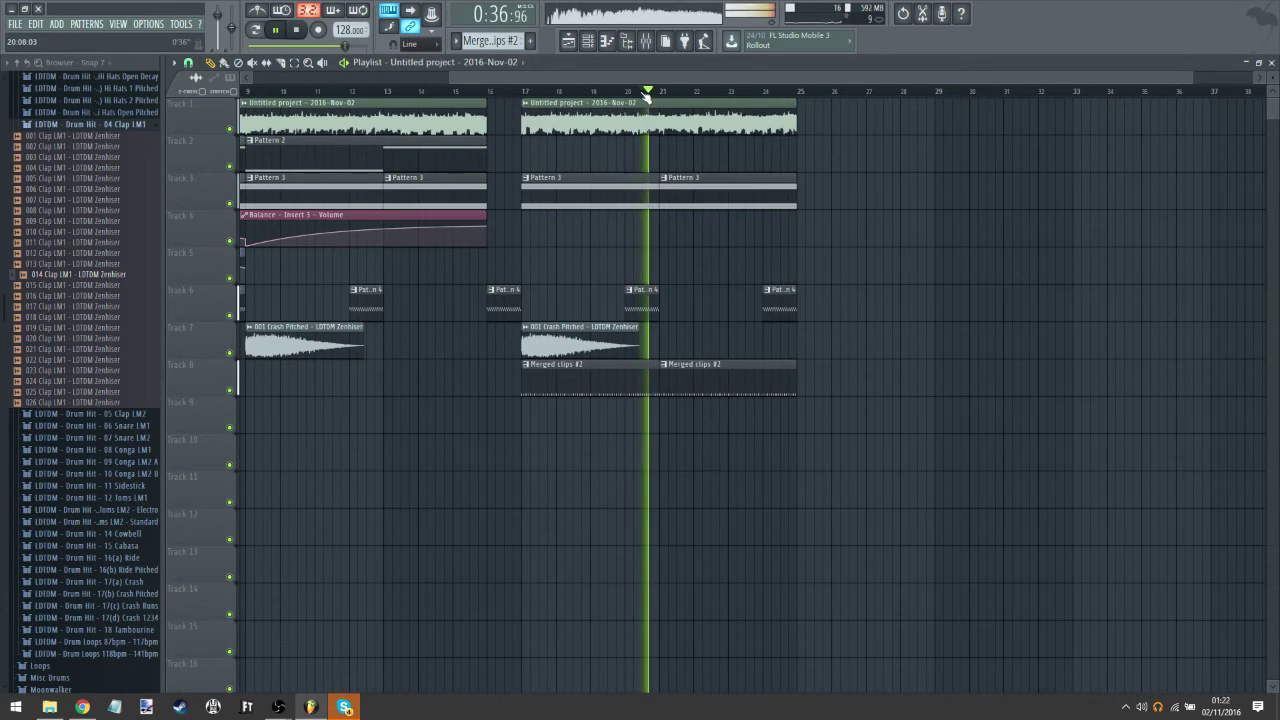
left_click_drag(634, 491, 891, 640)
key("space")
key("space")
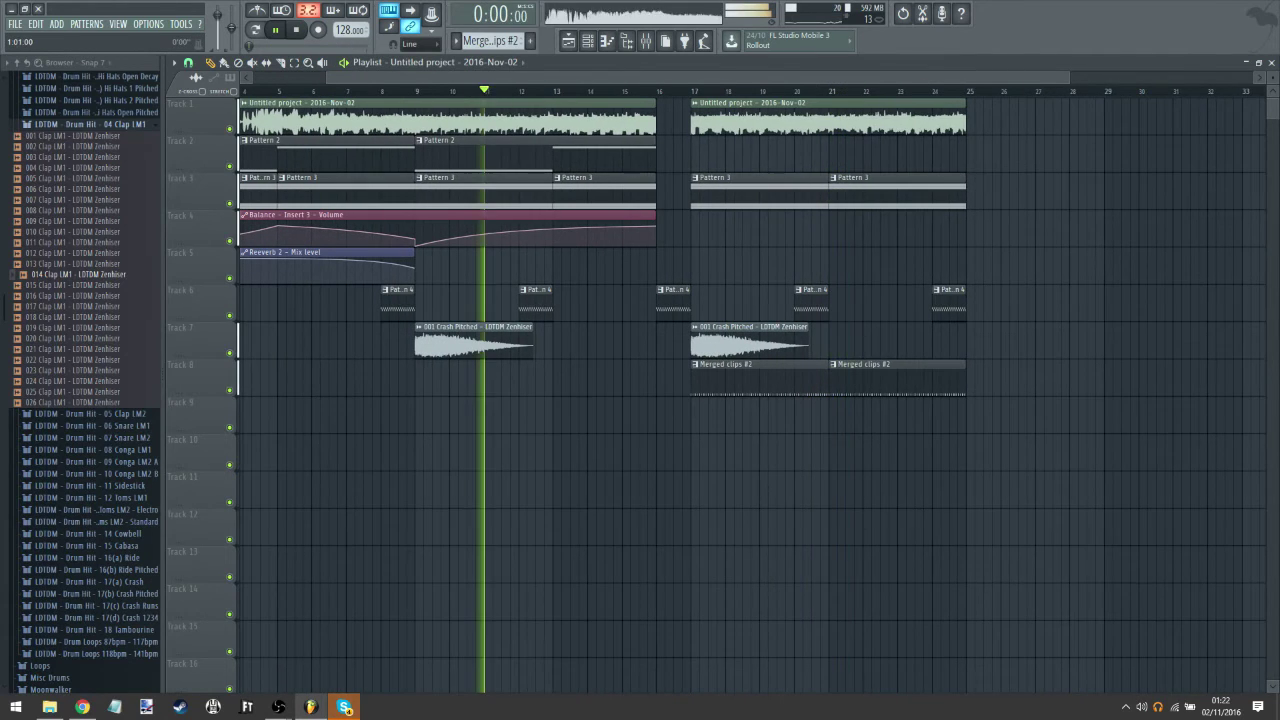
left_click_drag(782, 424, 812, 424)
left_click(455, 387)
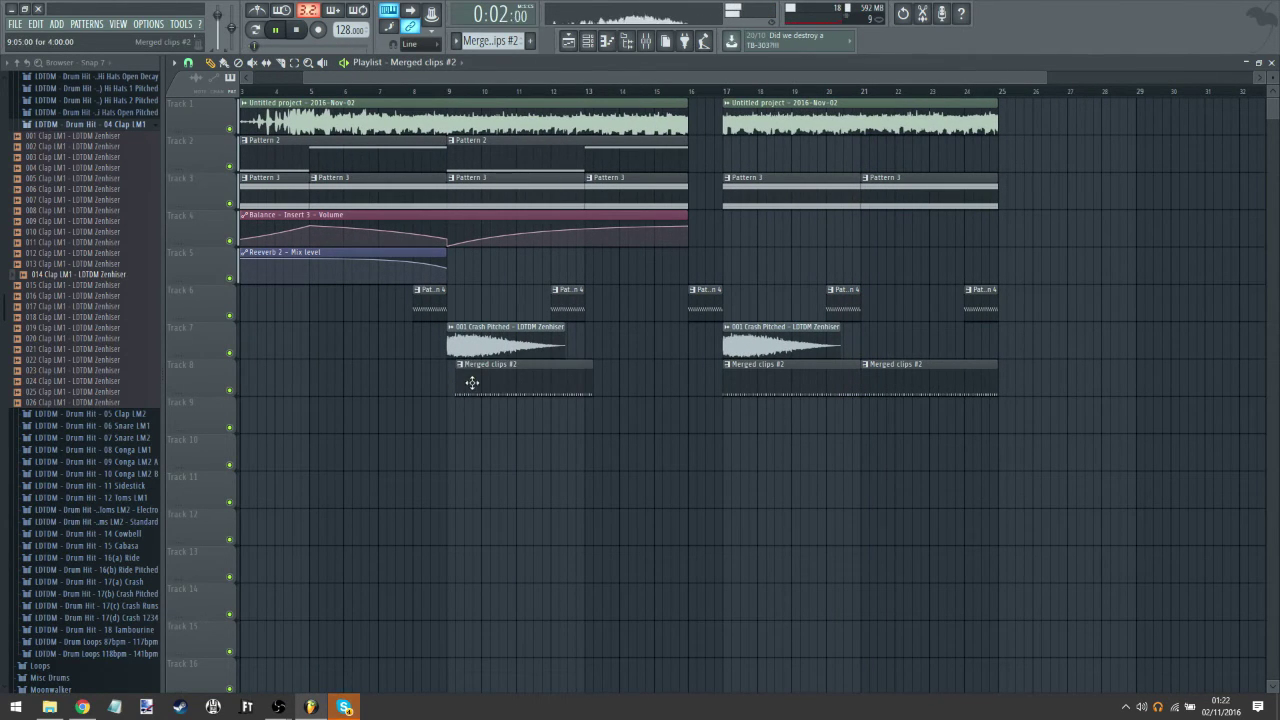
right_click(472, 383)
Step: Group the drum channels from 015 Kick LM1 down to 001 Crash into a new channel filter group named LLenderm
left_click(588, 41)
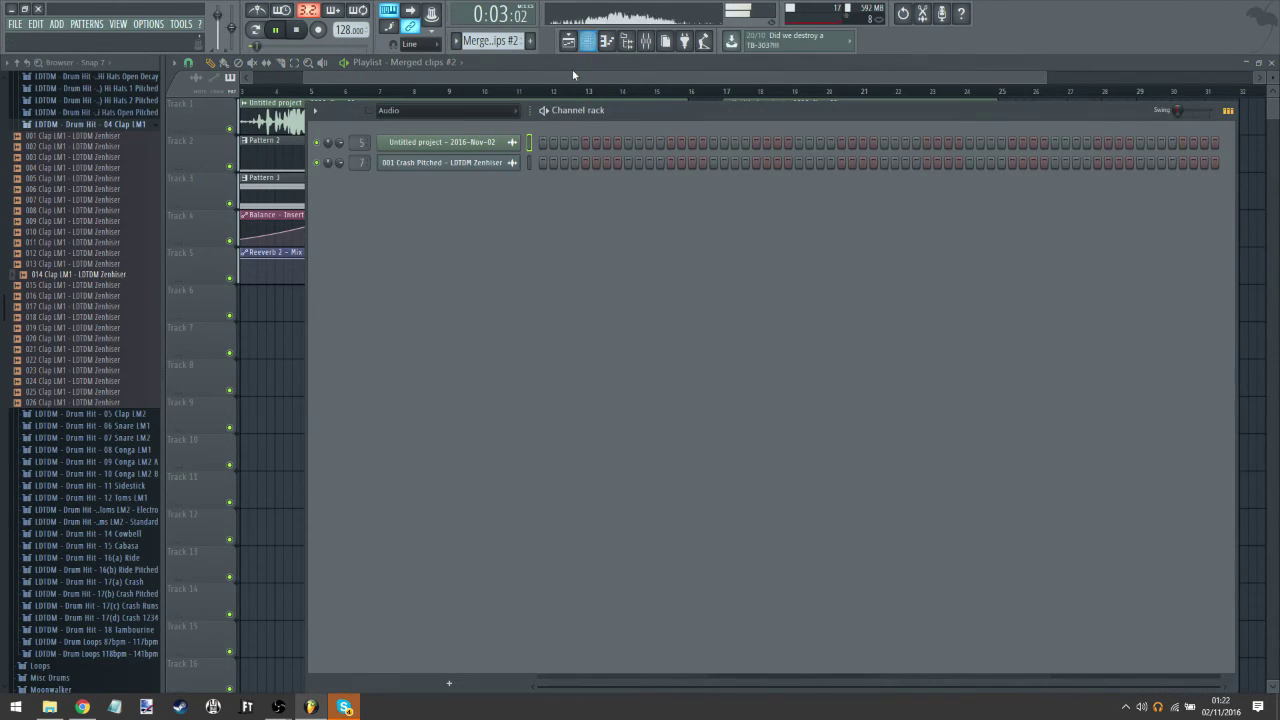
left_click(438, 116)
left_click(424, 166)
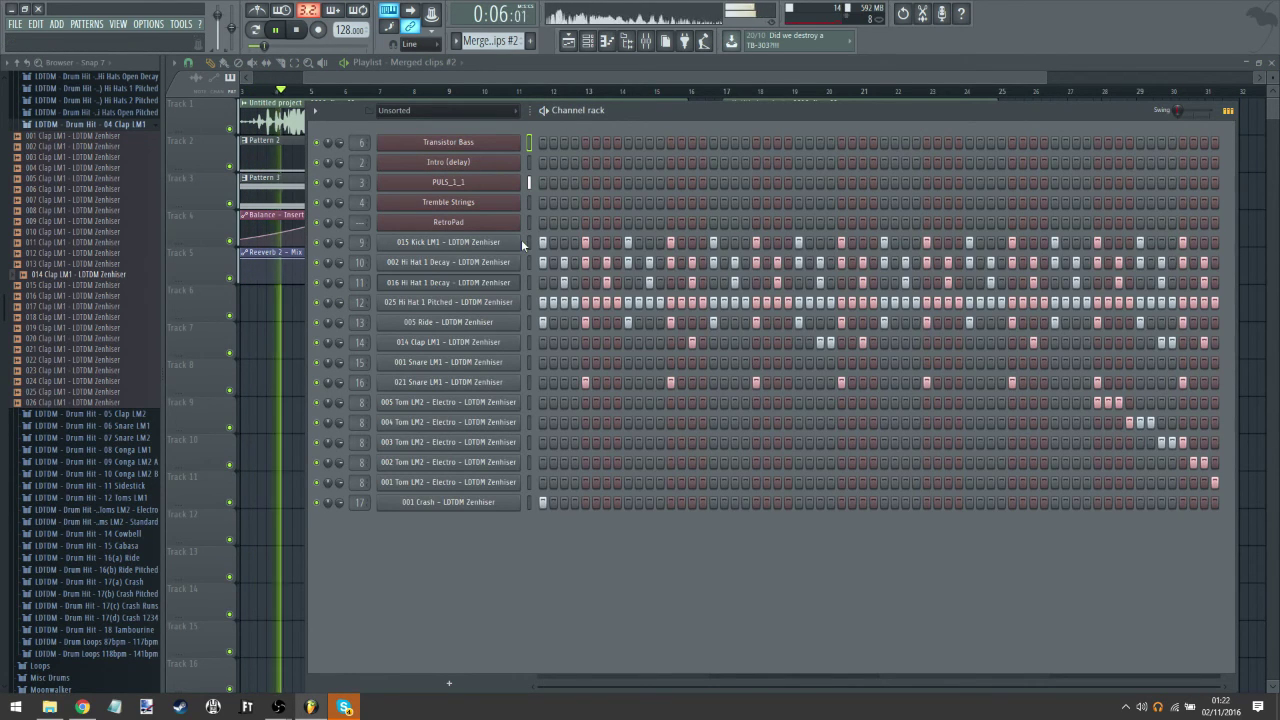
left_click_drag(528, 243, 546, 556)
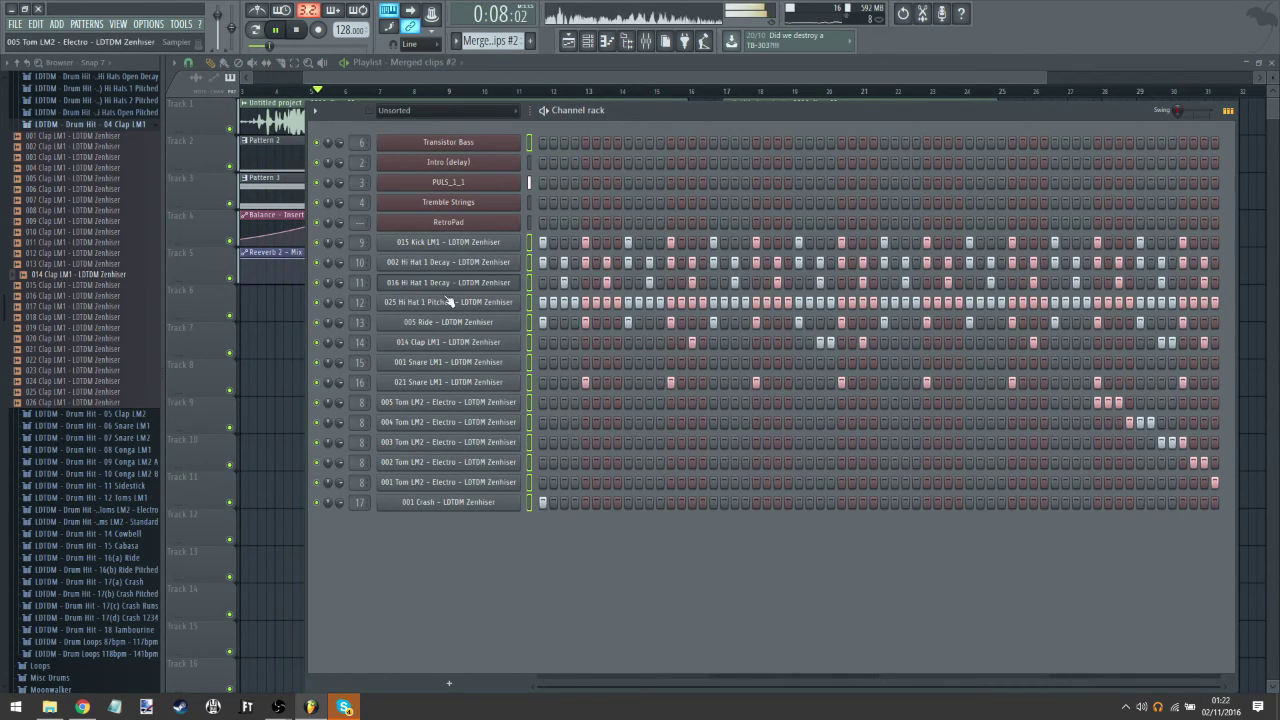
left_click(316, 111)
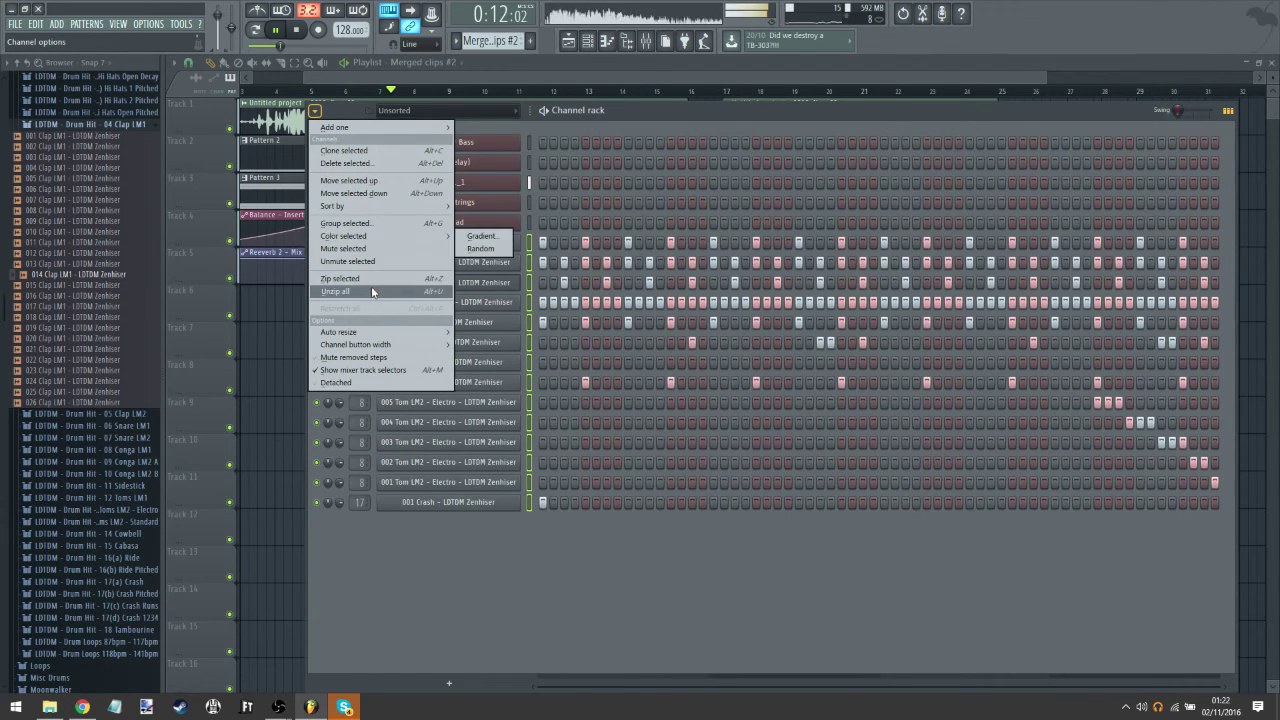
left_click(346, 223)
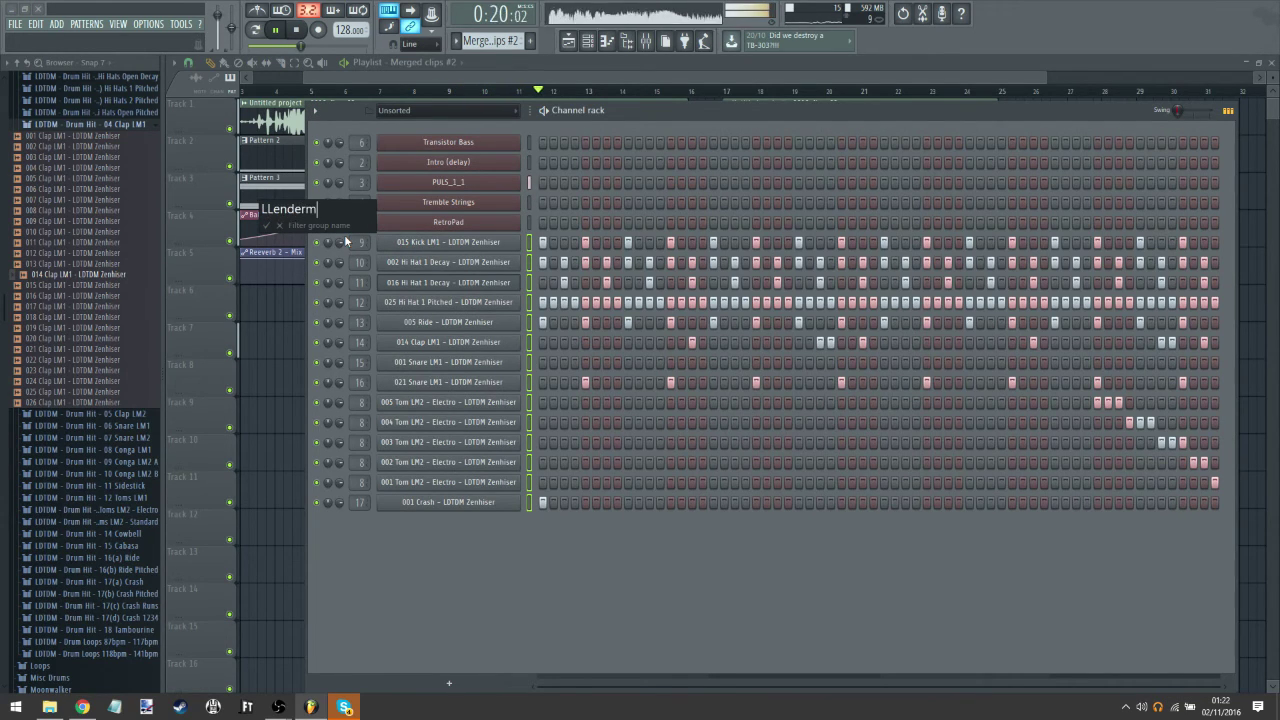
key("Return")
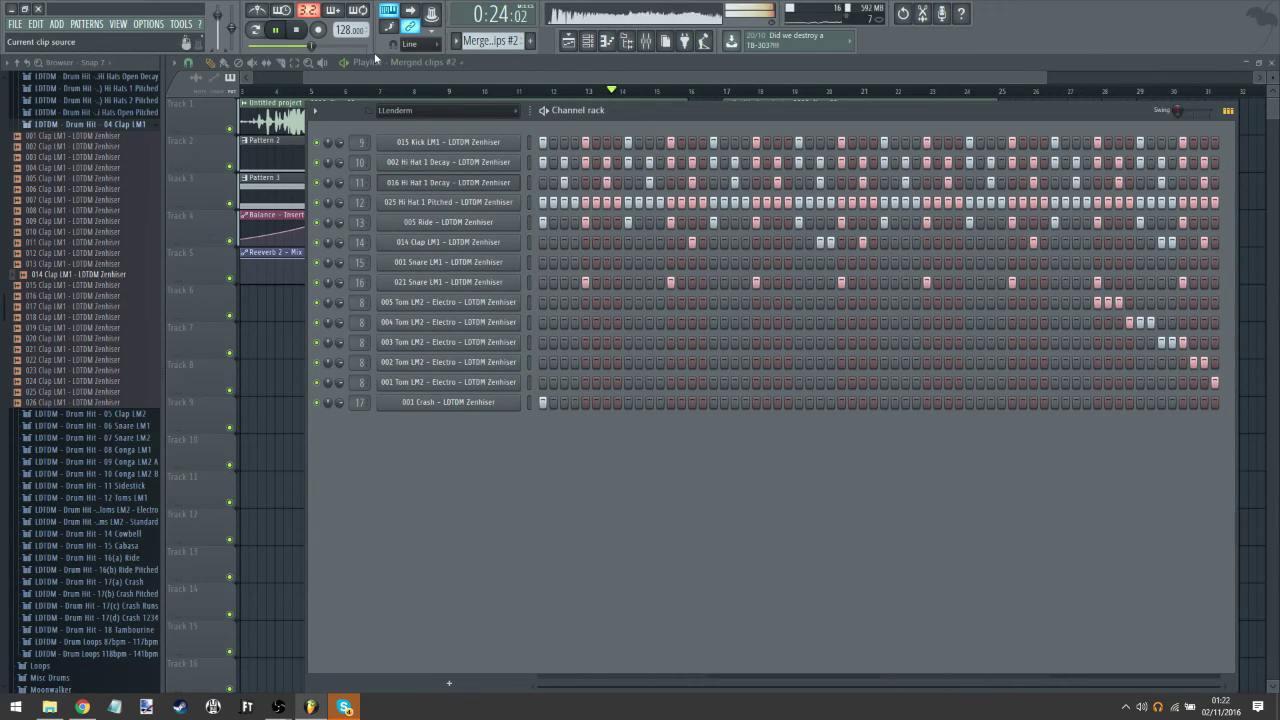
Step: Create Pattern 8 with 015 Kick LM1 on steps 1 and 3 and 001 Snare LM1 on step 9, and play it in pattern mode
left_click(530, 41)
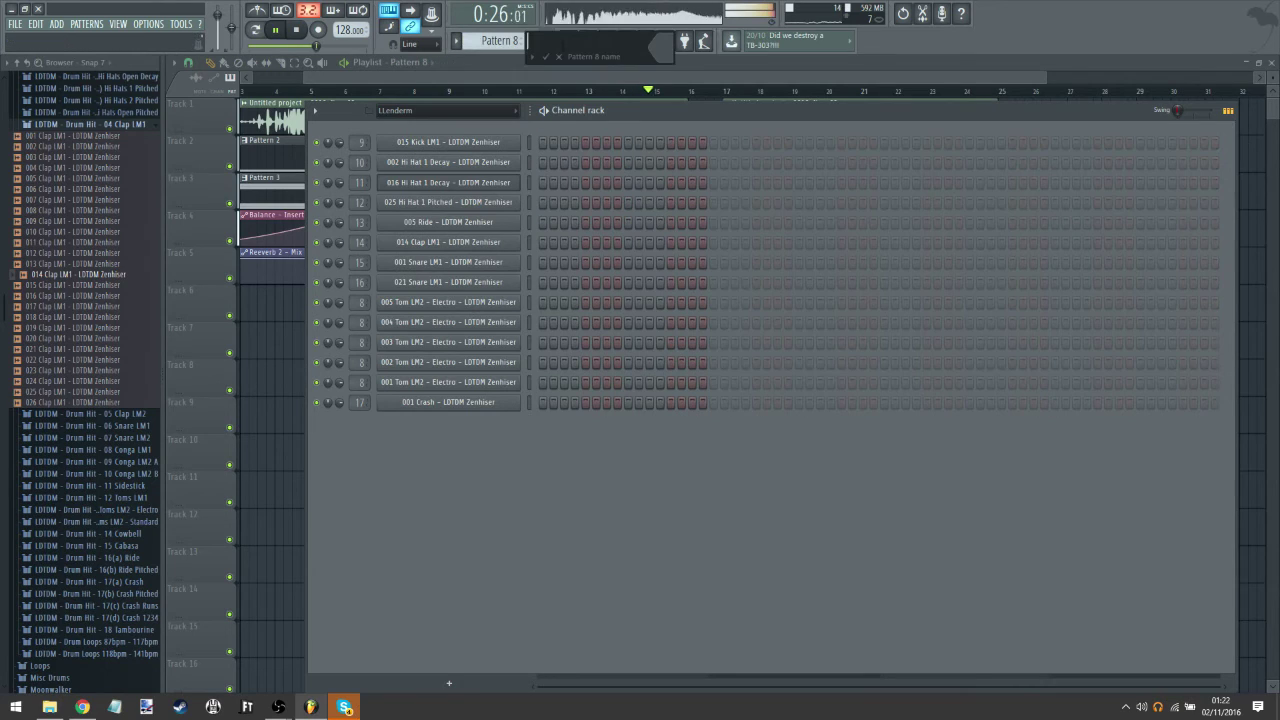
key("Return")
left_click(283, 31)
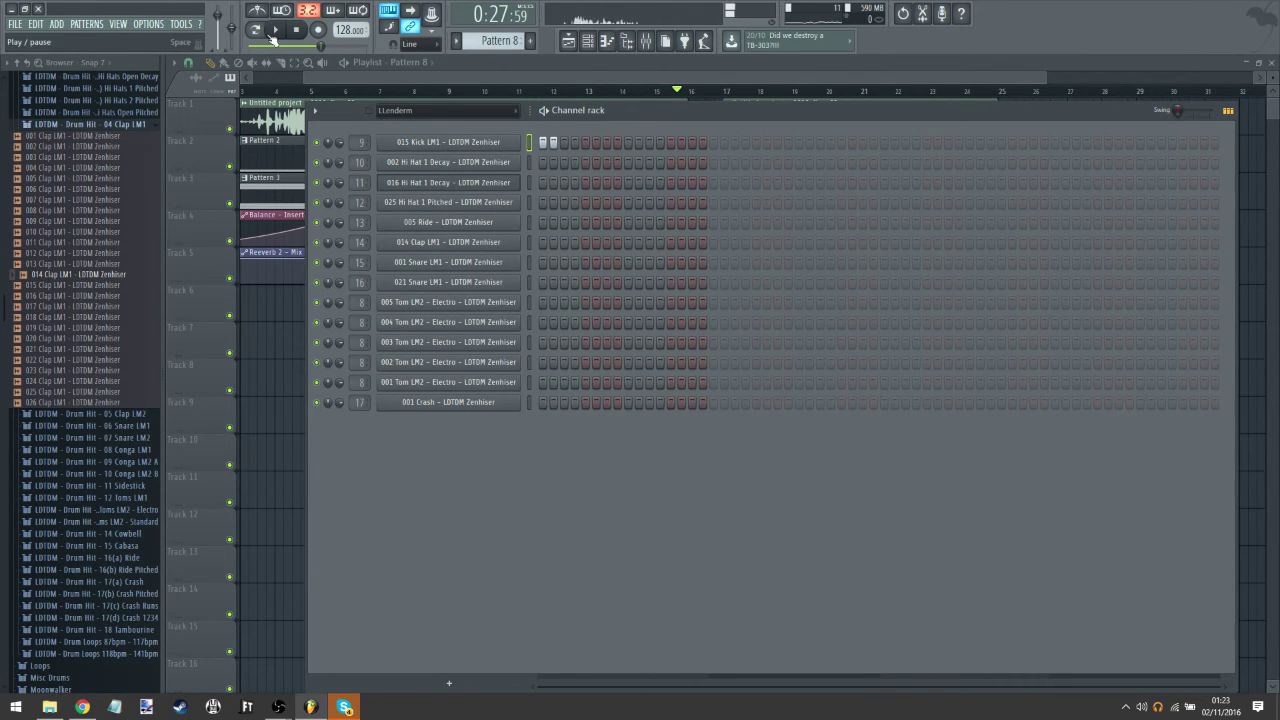
left_click(279, 31)
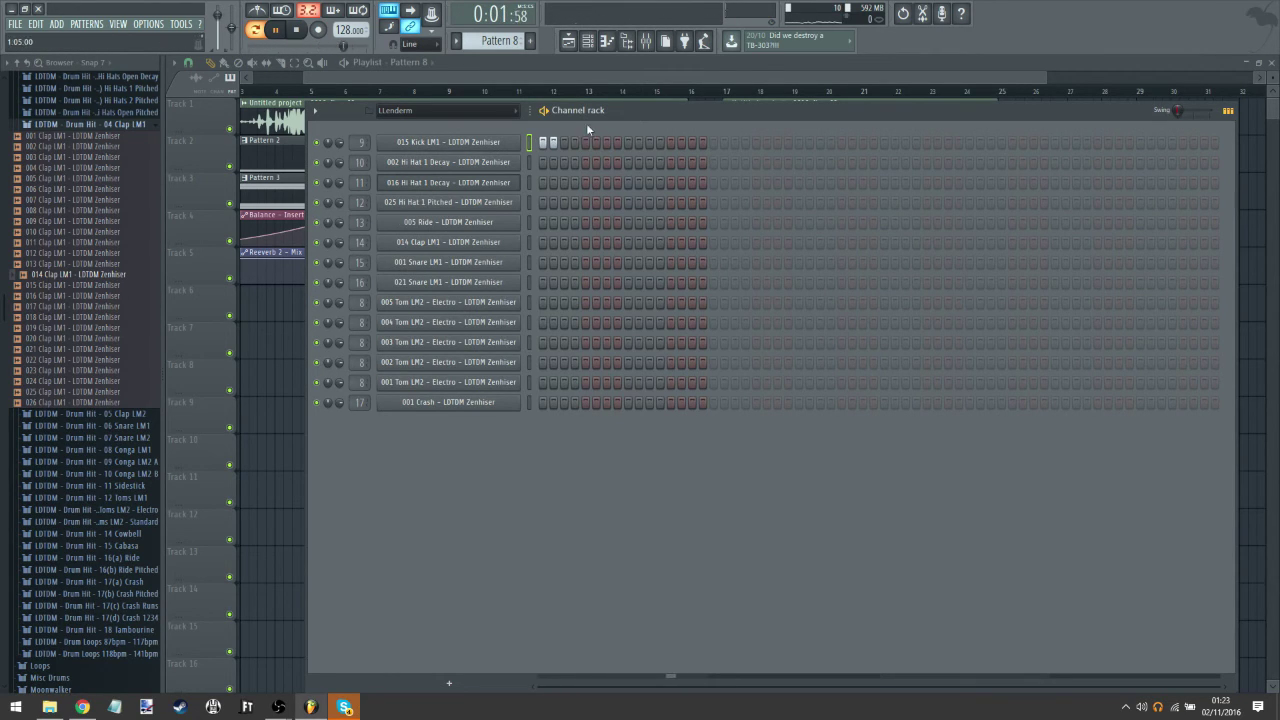
left_click(553, 142)
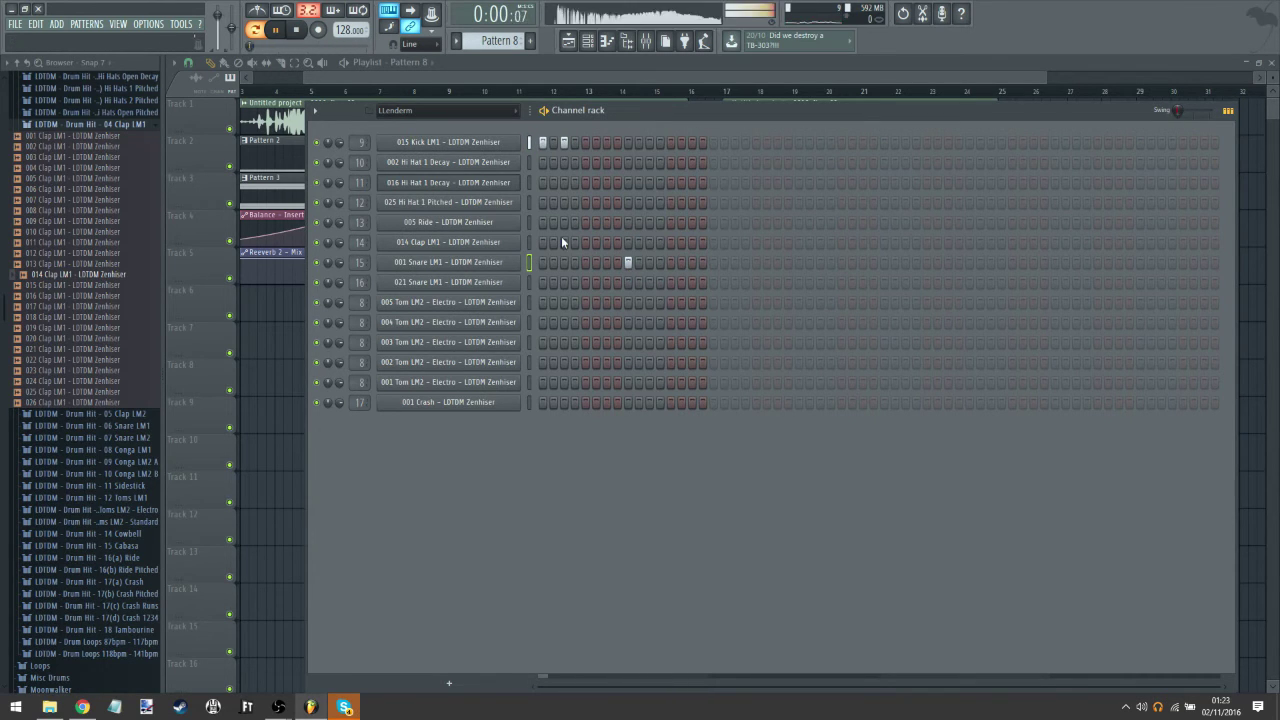
Step: Add Maximus and Fruity Convolver to the first two effect slots of the 001 Snare LM1 mixer track
left_click(655, 45)
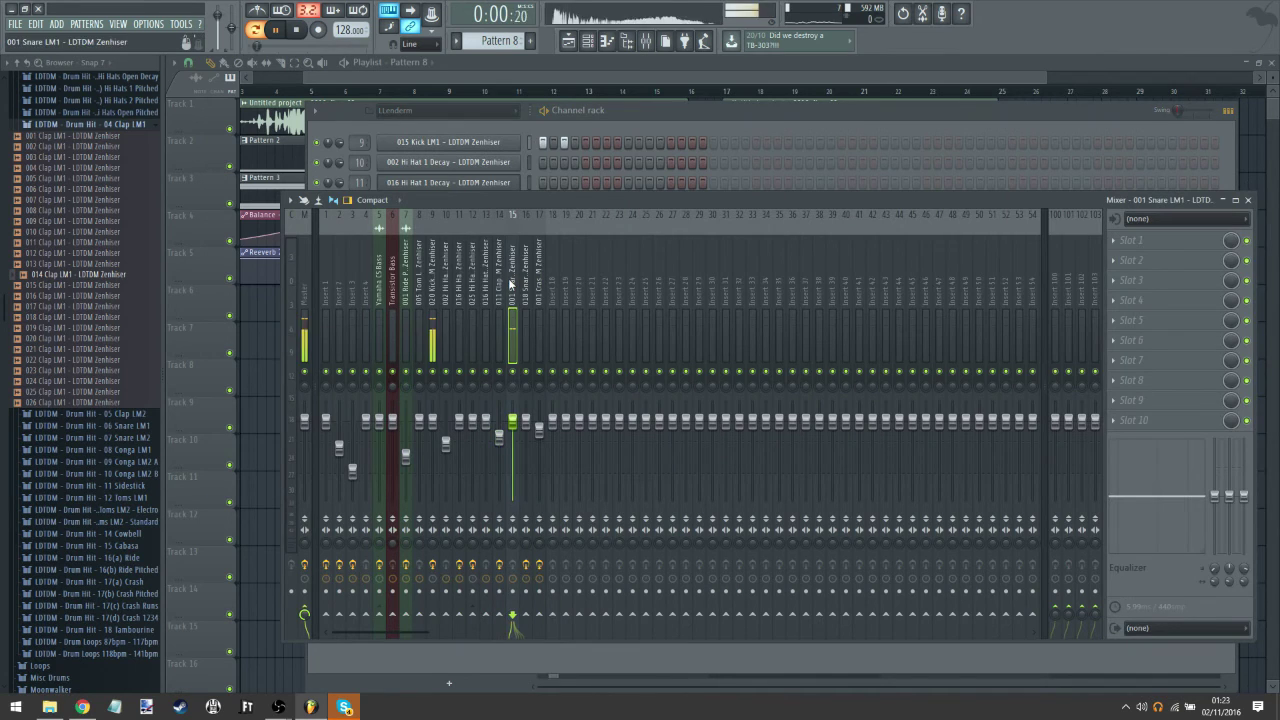
left_click(1111, 252)
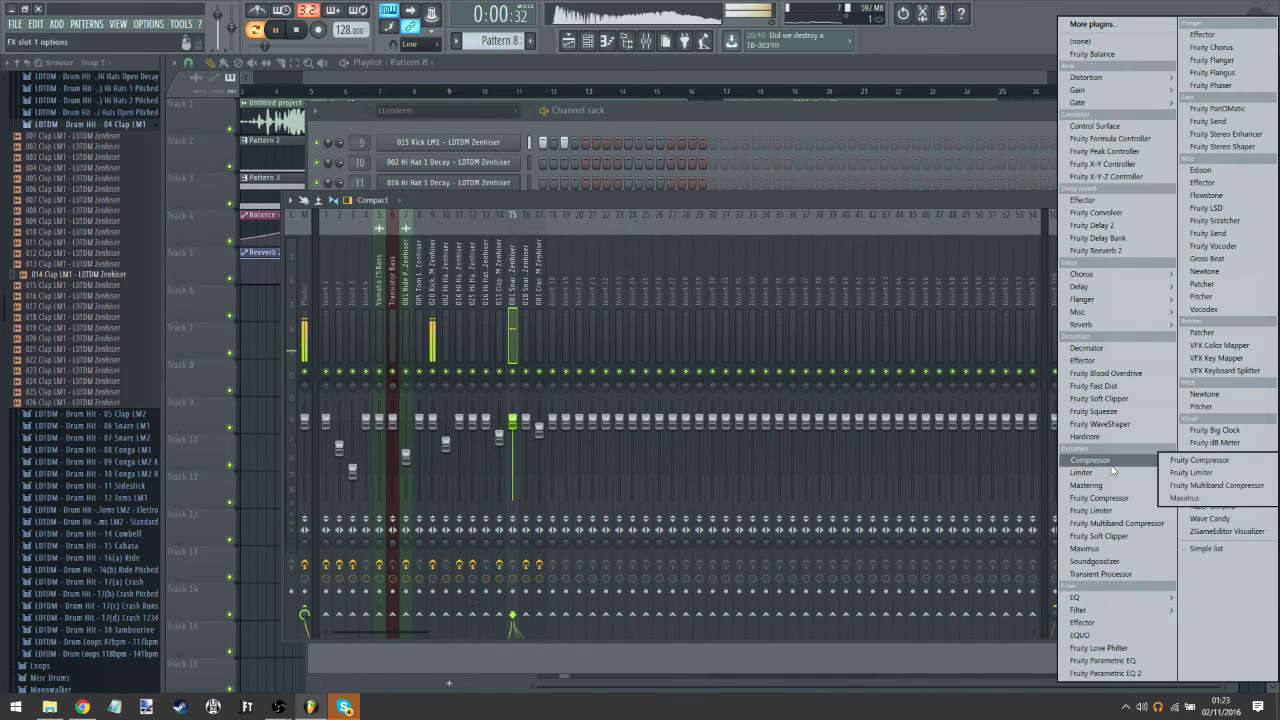
left_click(1084, 548)
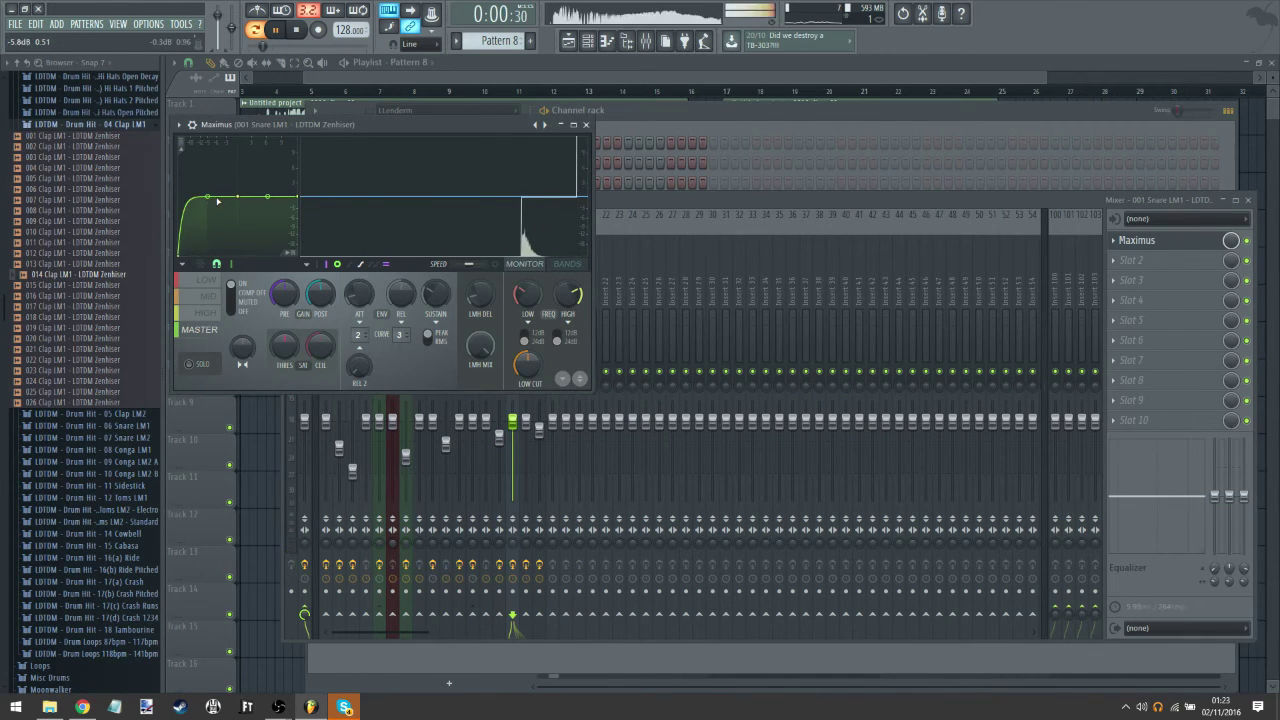
left_click(1112, 262)
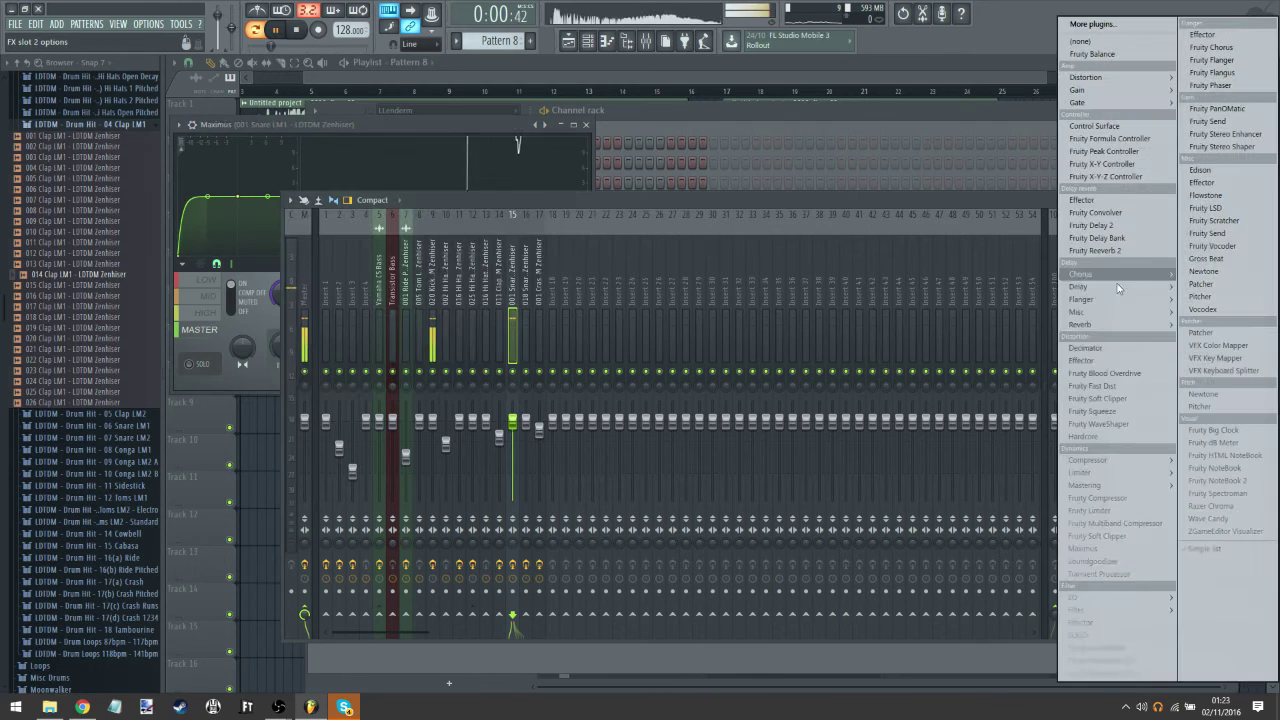
left_click(1104, 213)
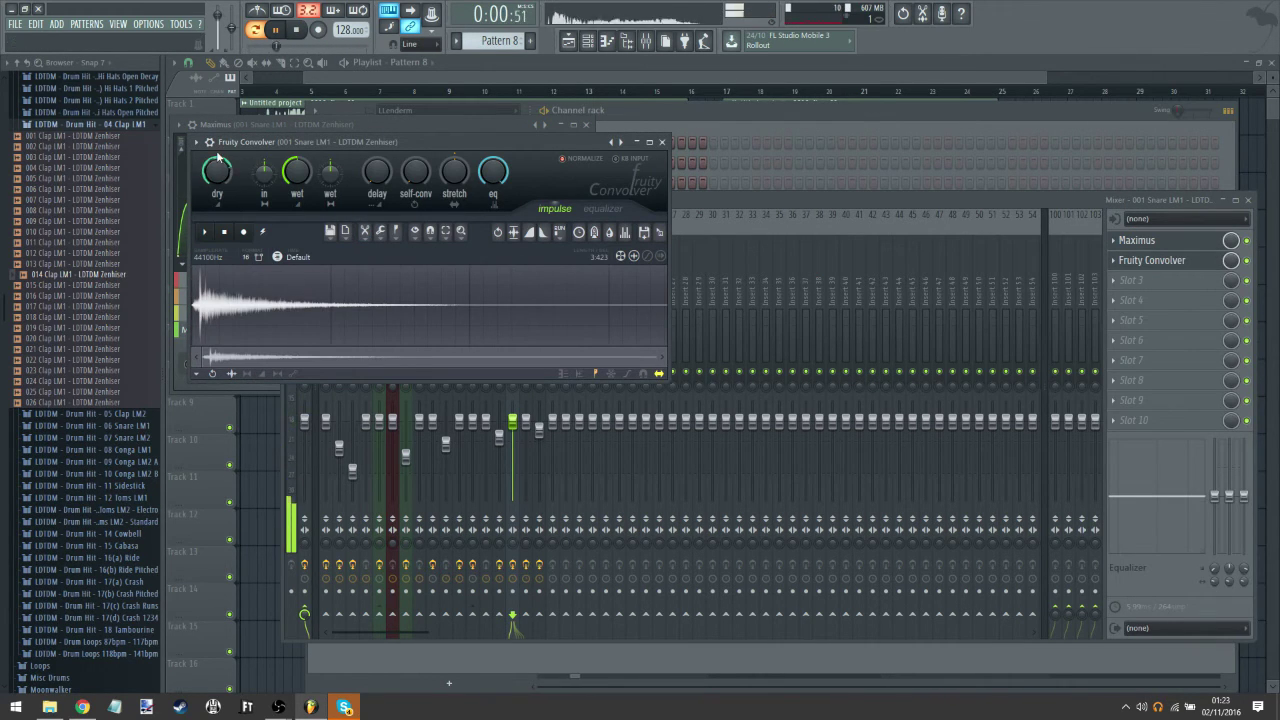
Step: Play the song from about bar 8 and place one-bar Pattern 8 clips on Track 8 from bar 9 through bar 15
left_click(569, 41)
left_click(421, 90)
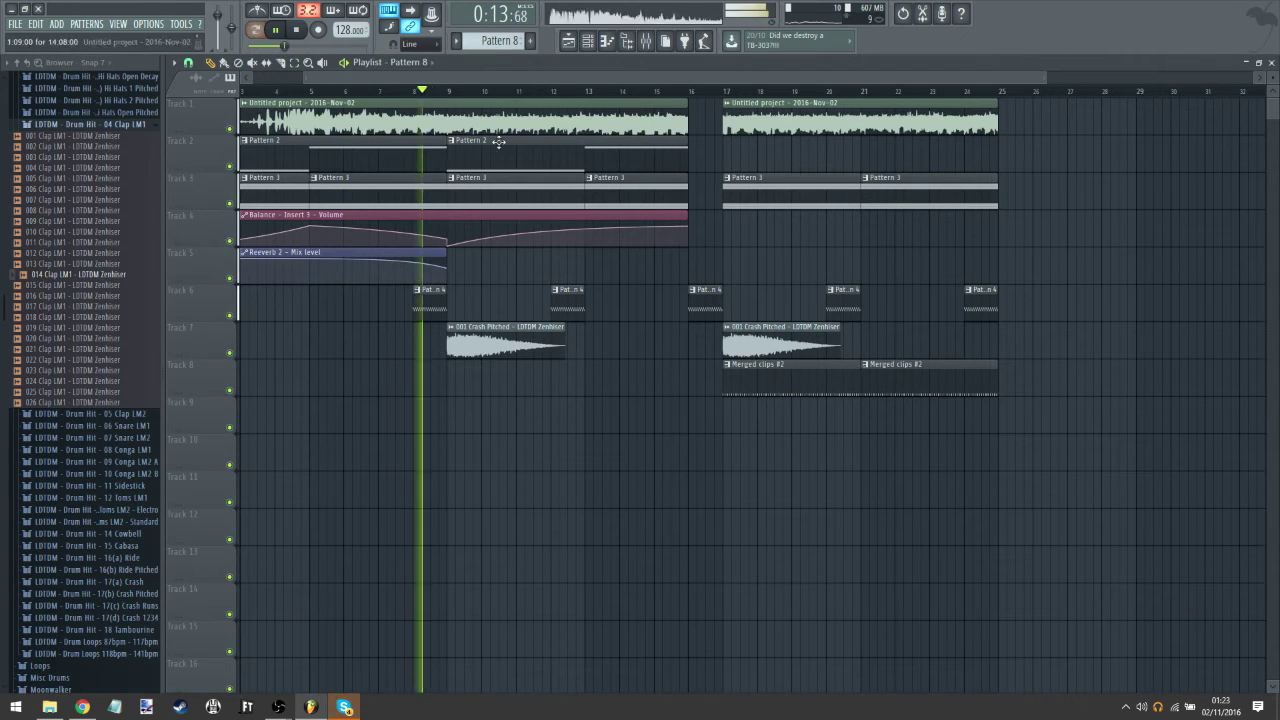
left_click_drag(457, 382, 446, 384)
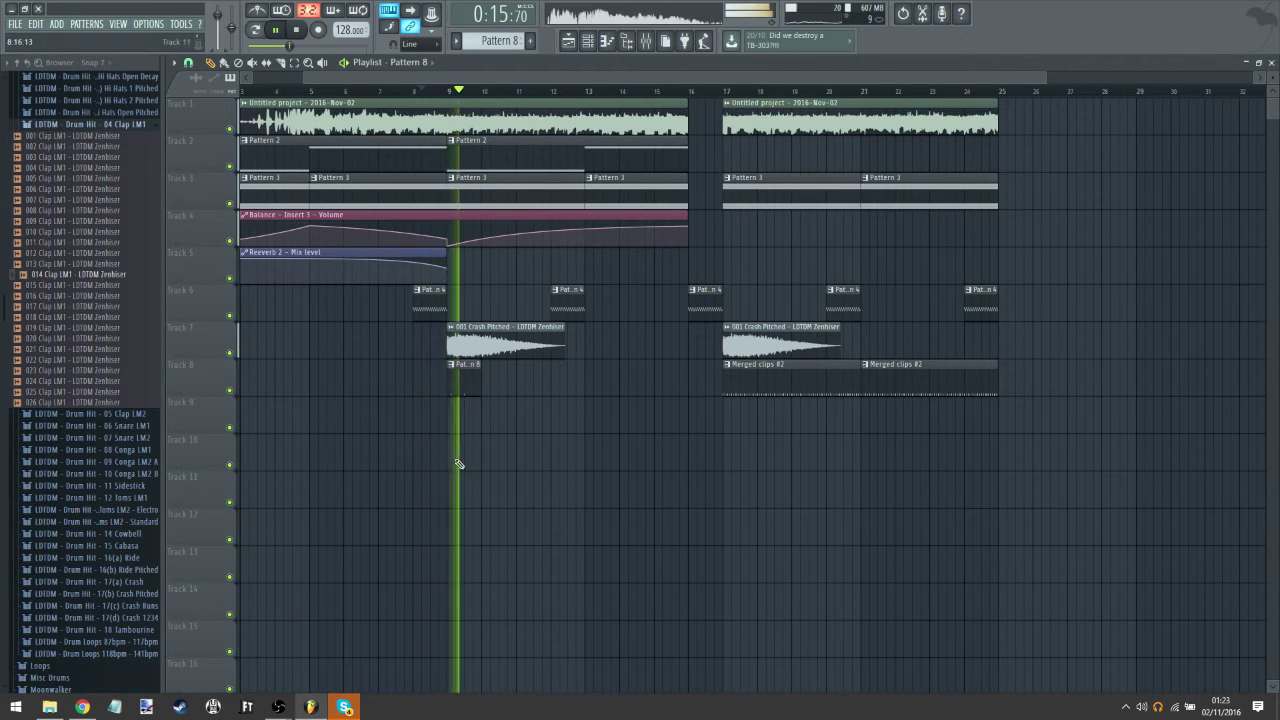
left_click(487, 381)
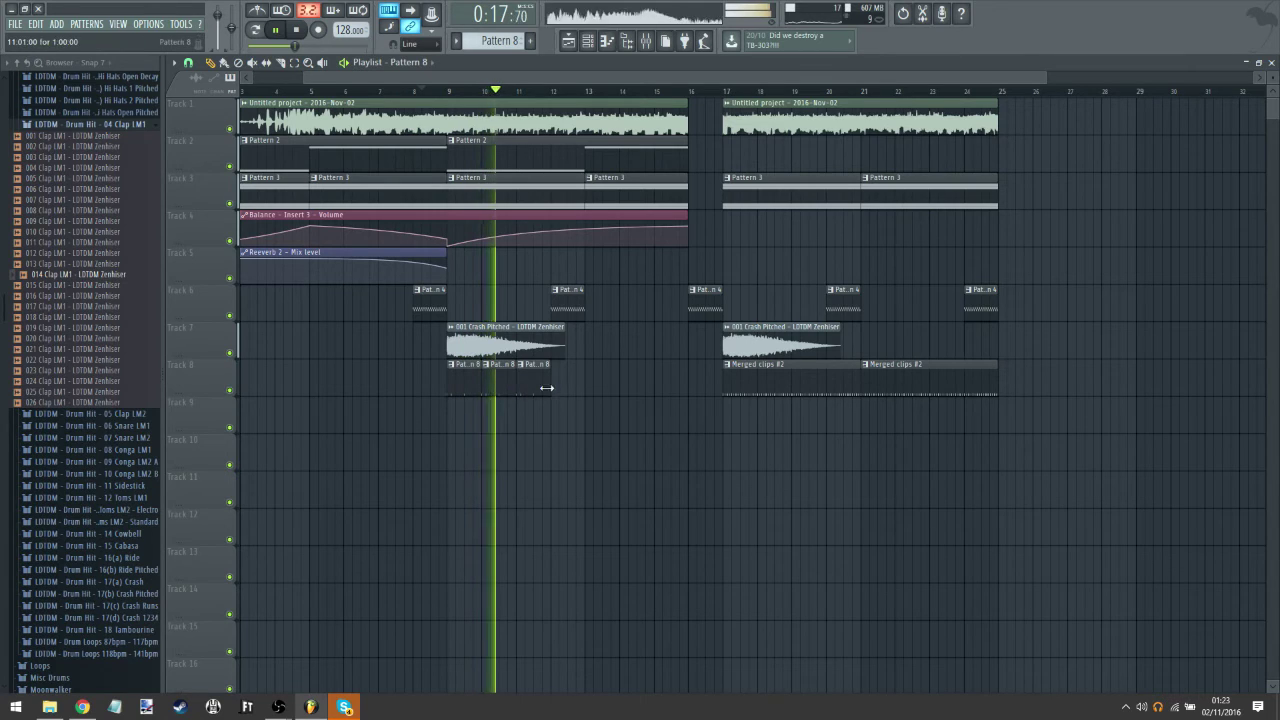
left_click(522, 381)
left_click(560, 381)
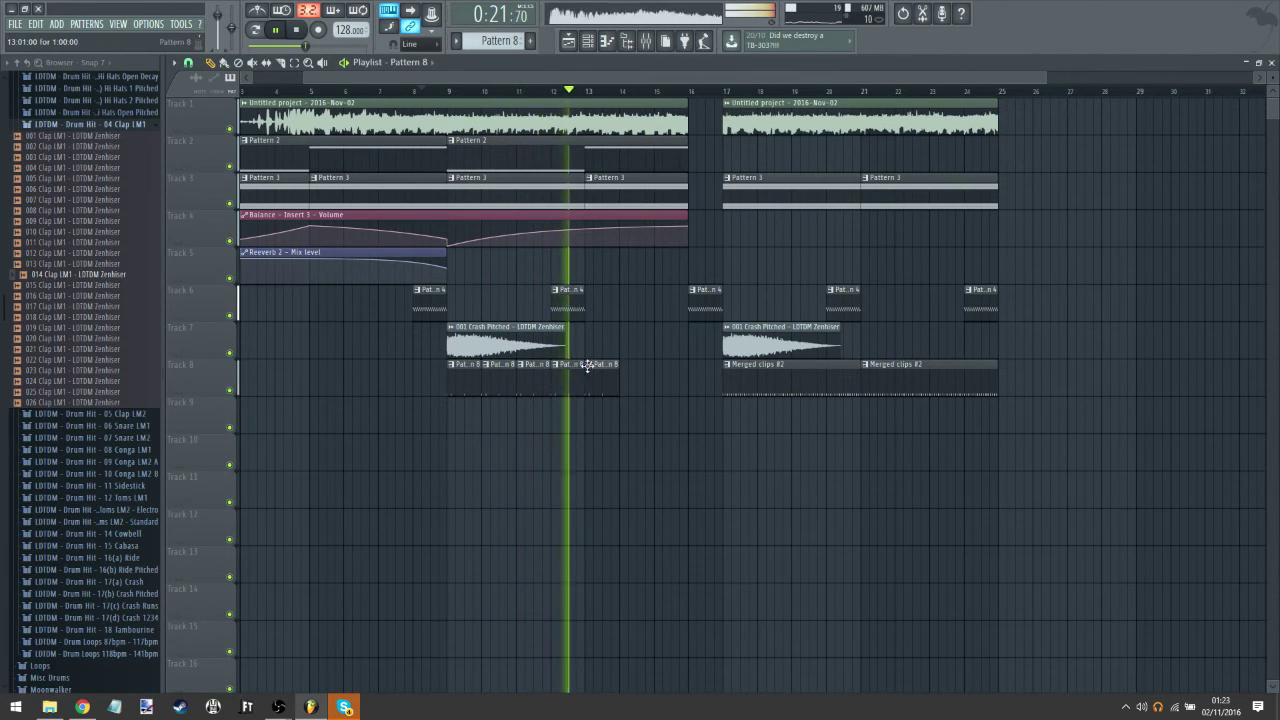
left_click(591, 380)
left_click(624, 380)
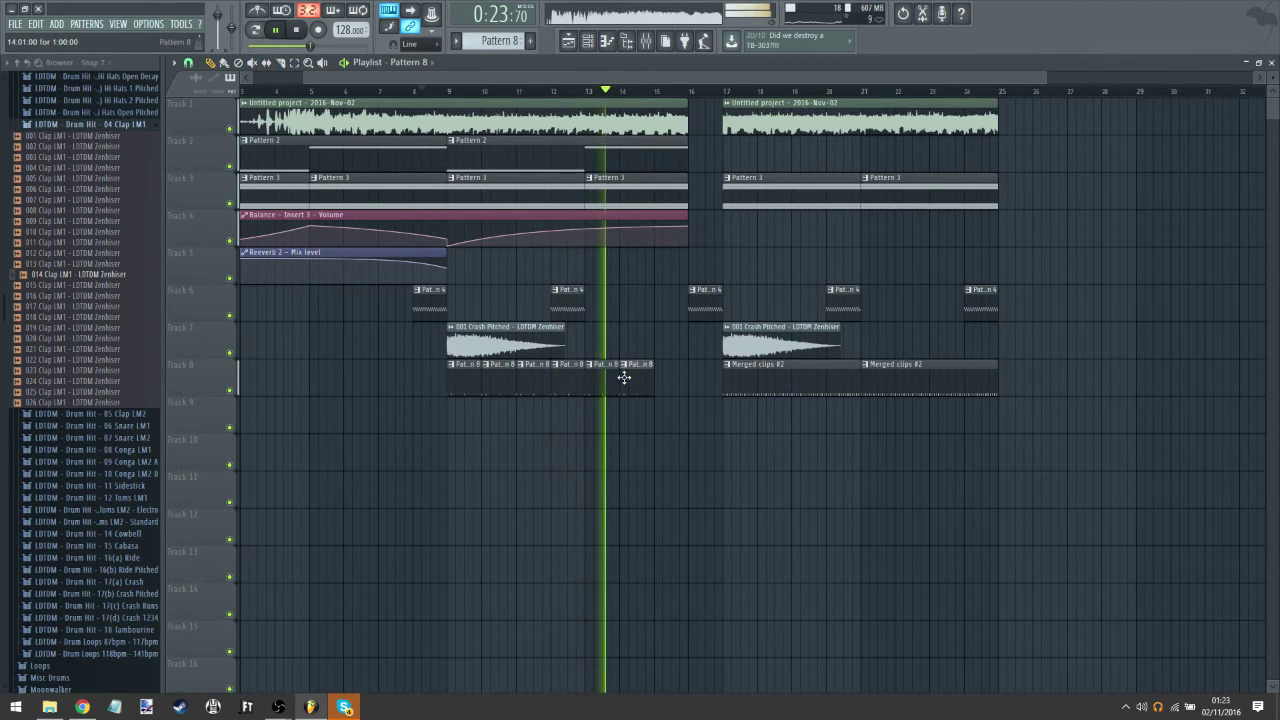
left_click(658, 380)
left_click_drag(652, 380, 662, 385)
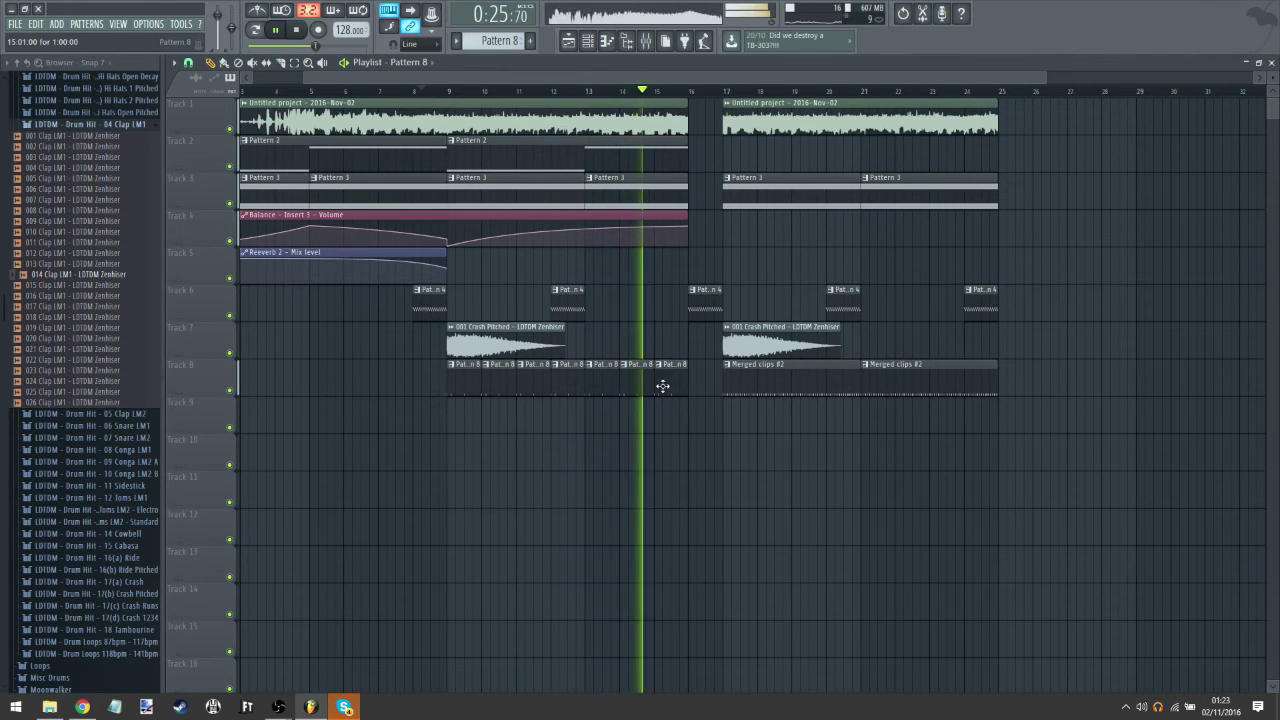
Step: Collapse the 04 Clap LM1 folder and add a Pattern 8 clip on Track 8 at bar 16, shortened to one beat
left_click(141, 126)
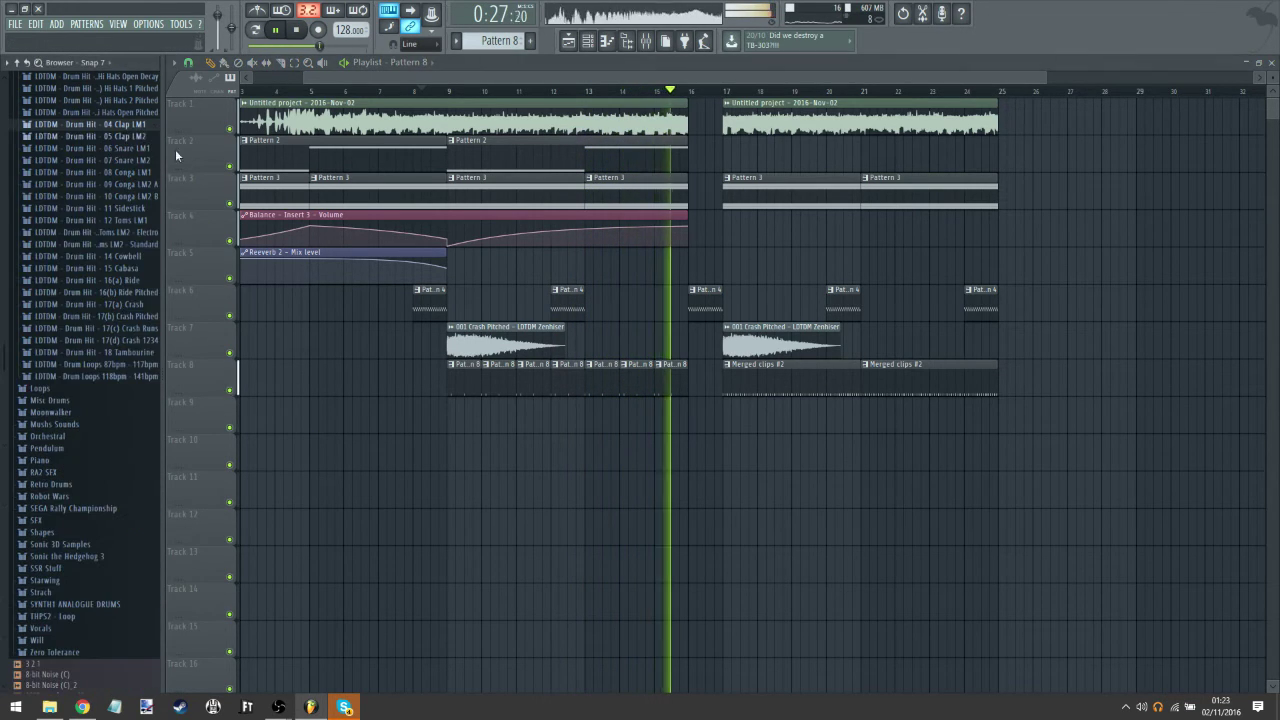
left_click(697, 380)
left_click_drag(719, 380, 700, 380)
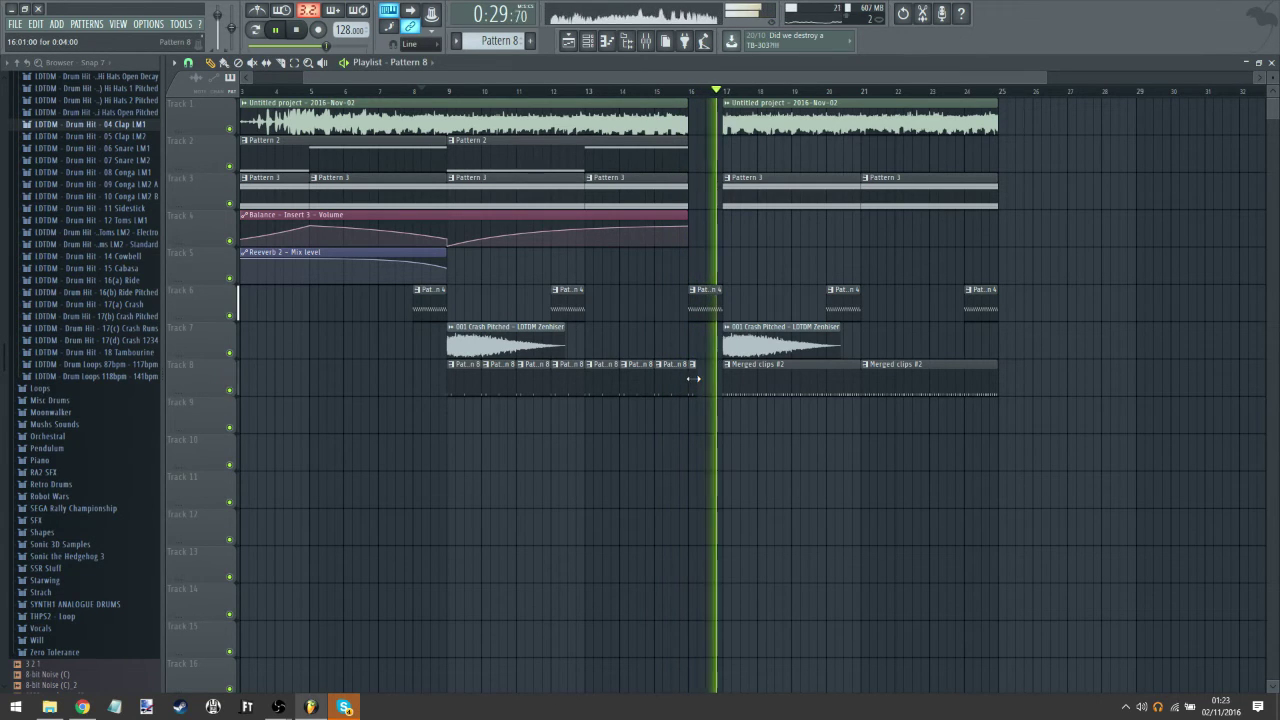
Step: Replay the song from bar 9 and about bar 7, and add a C5 note on step 7 of Pattern 8's 015 Kick LM1 piano roll
left_click(451, 92)
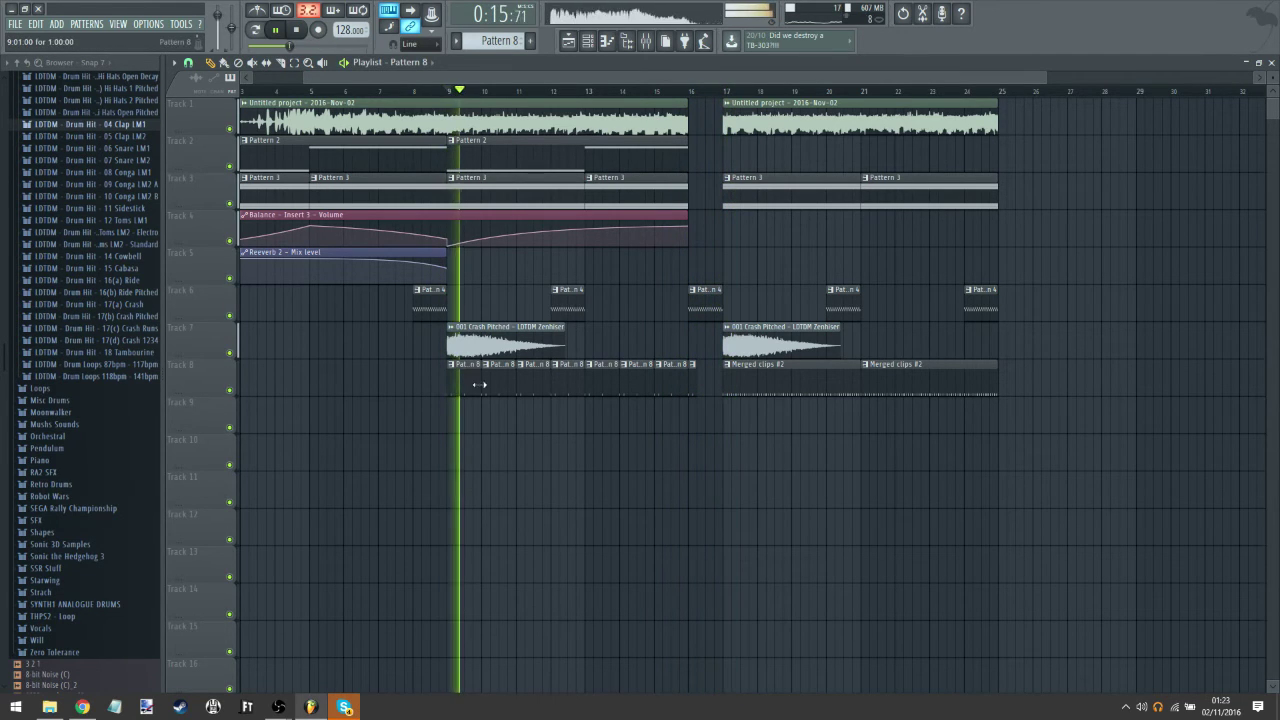
left_click(374, 91)
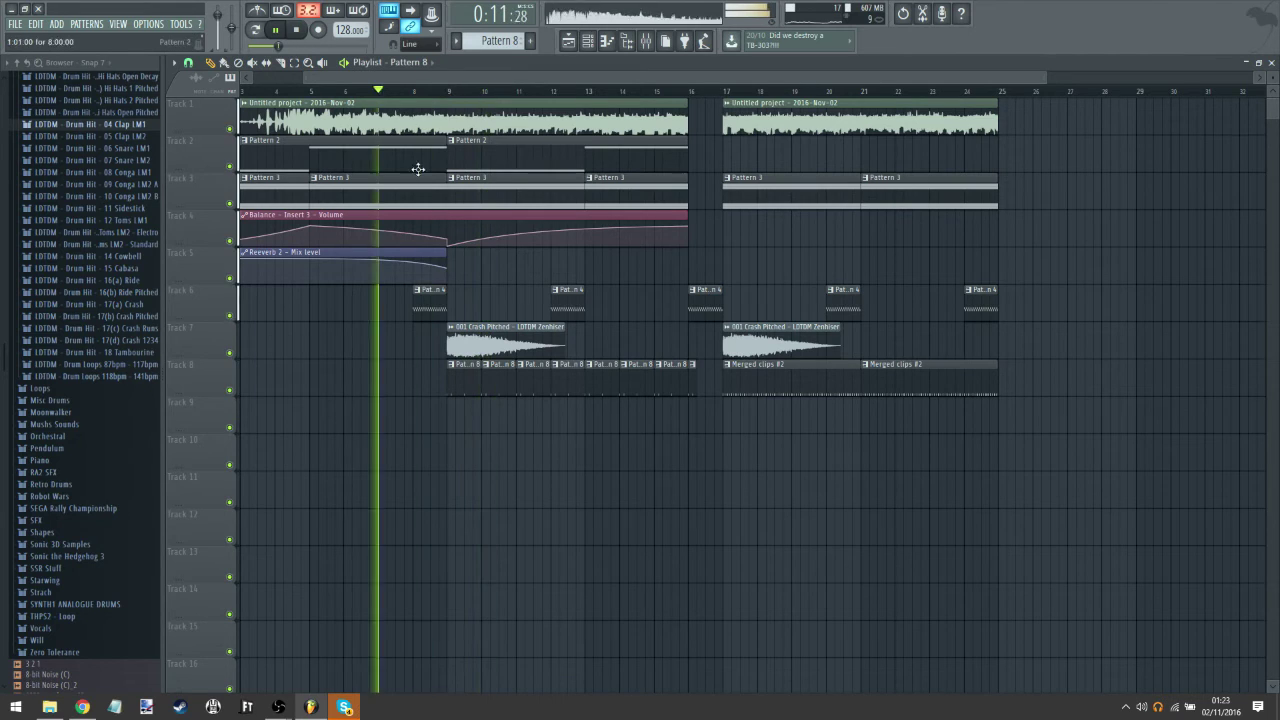
double_click(461, 381)
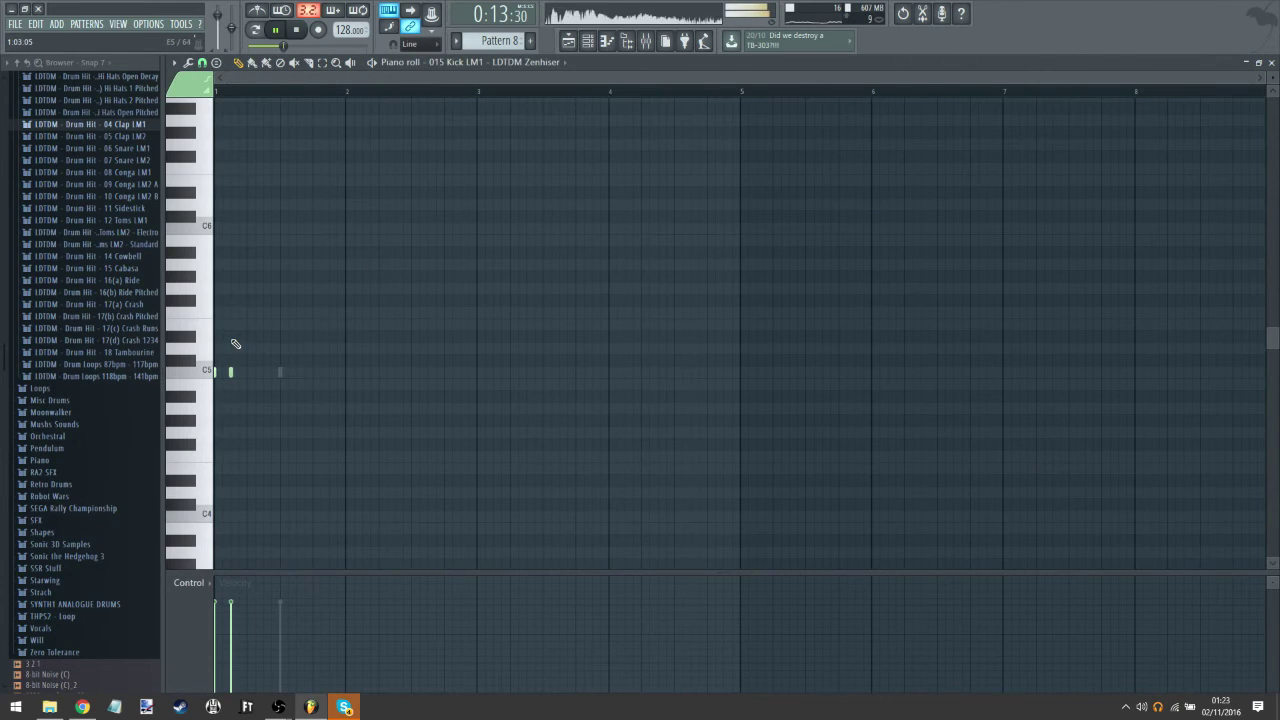
left_click(269, 377)
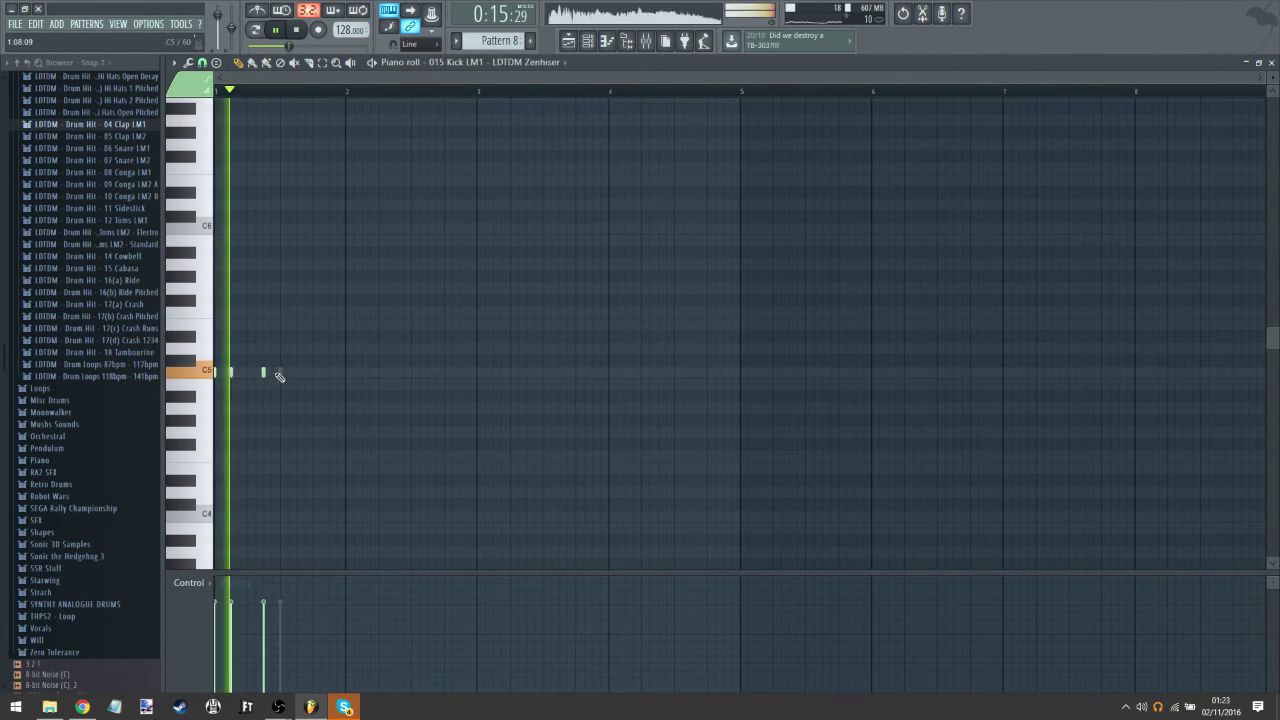
Step: Add a C5 note on step 9 of the 015 Kick LM1 piano roll, check the levels in the mixer and stop playback
left_click(275, 375)
left_click_drag(276, 373, 283, 376)
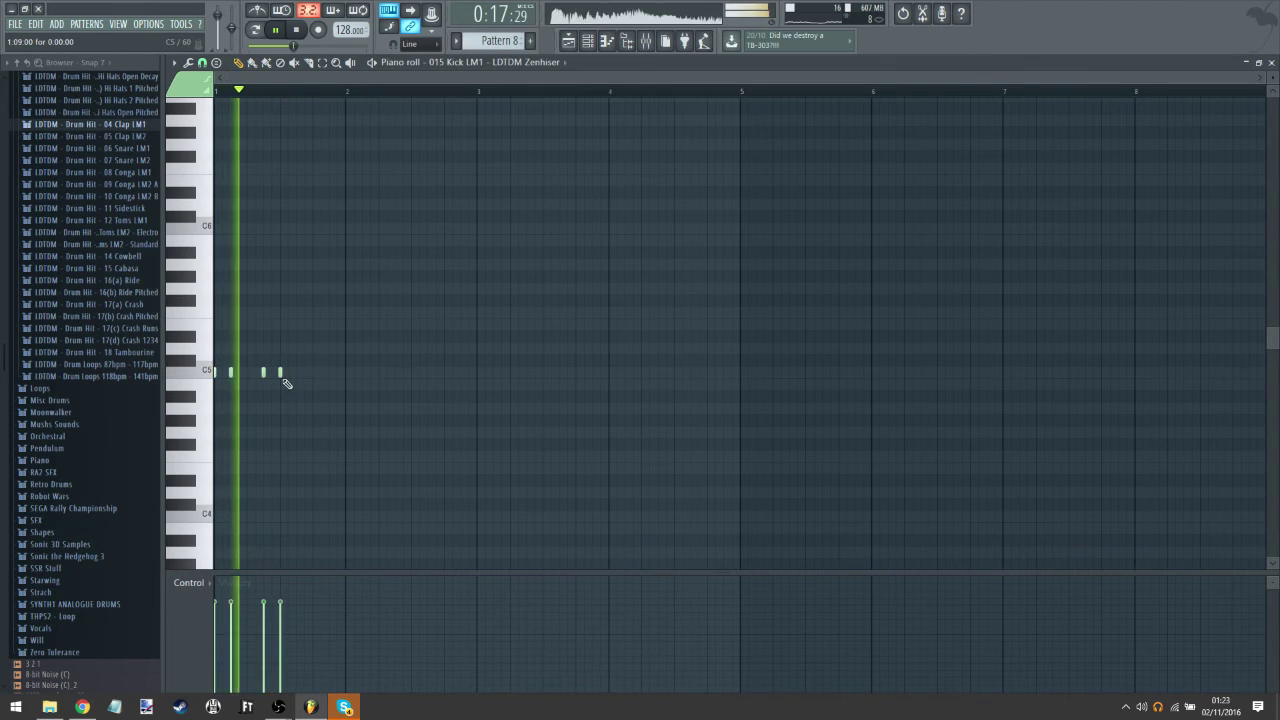
left_click(646, 41)
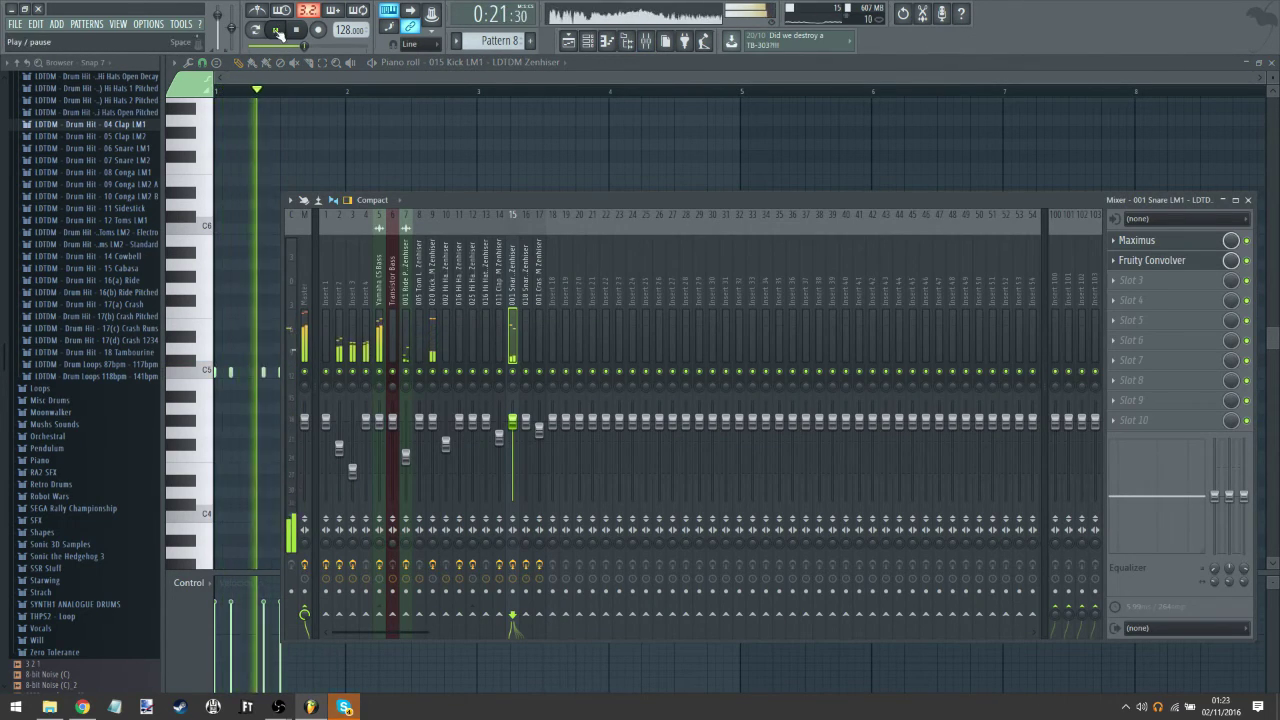
key("space")
Step: Load snare4 from the C64 MSSIAH Drums pack into the 001 Snare LM1 channel and lower the channel's pitch to -1500 cents
left_click(588, 41)
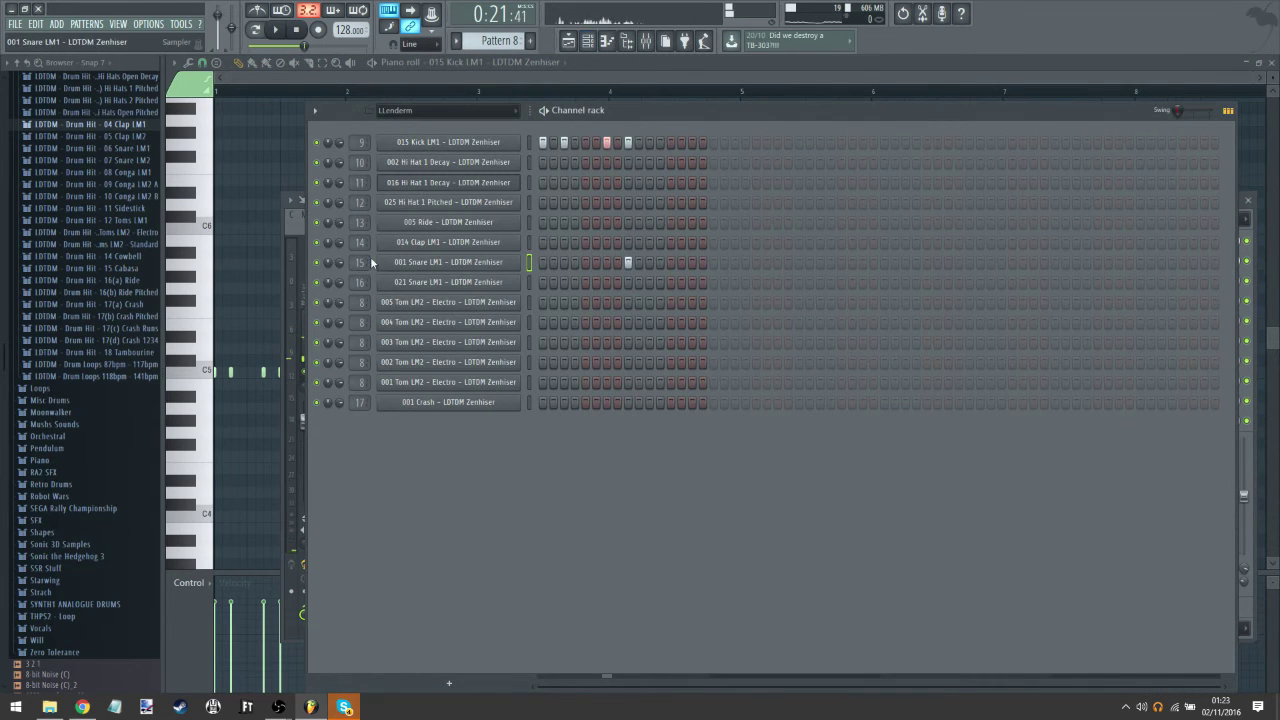
scroll(100, 206, "up", 15)
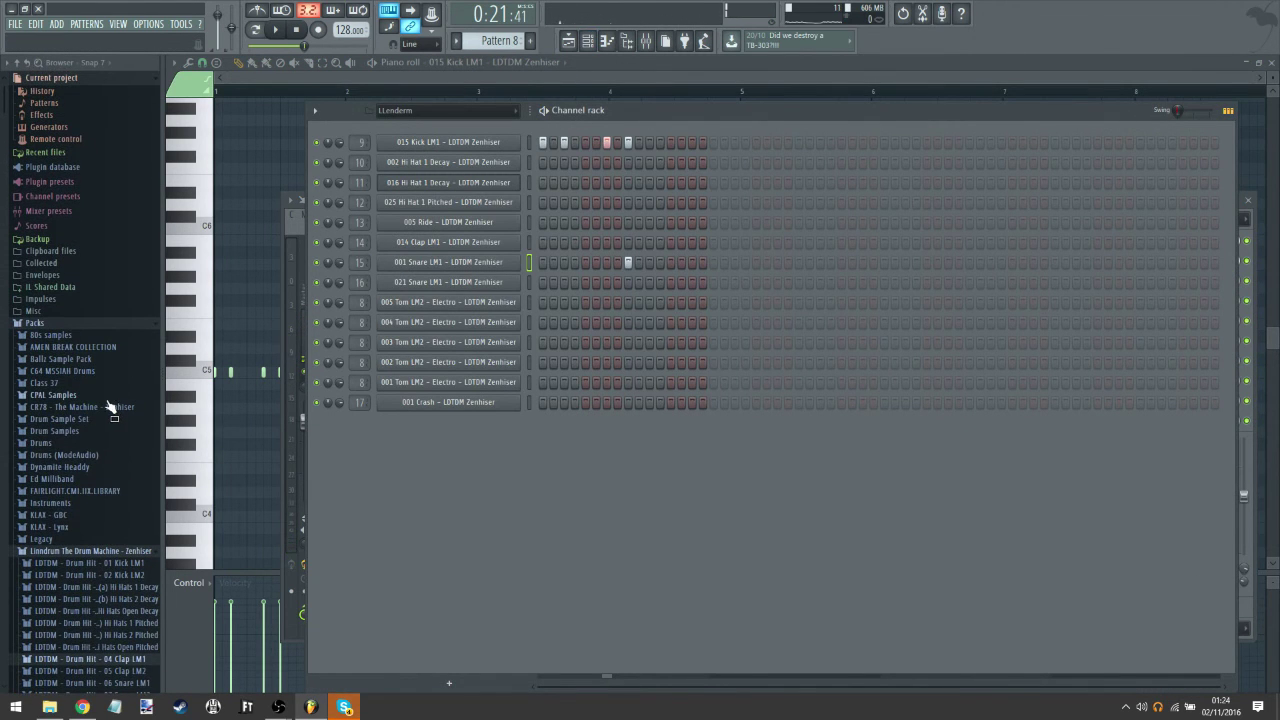
left_click(65, 371)
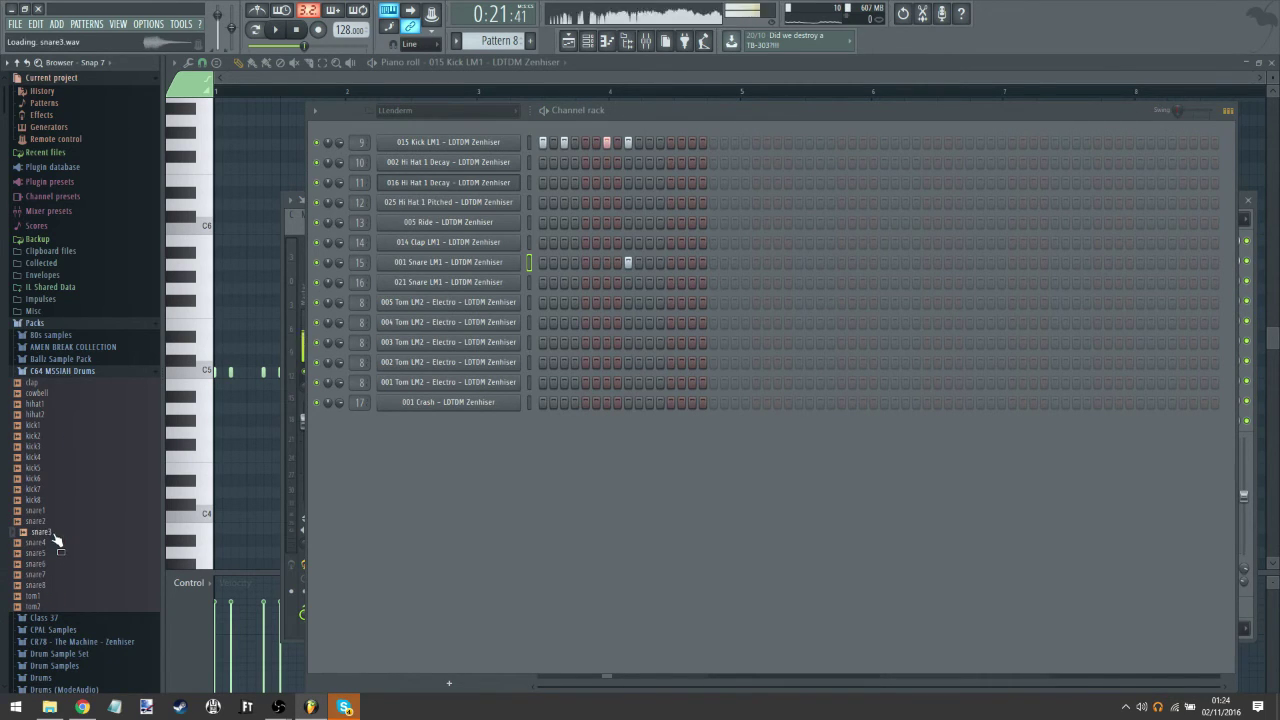
left_click(60, 385)
left_click(43, 543)
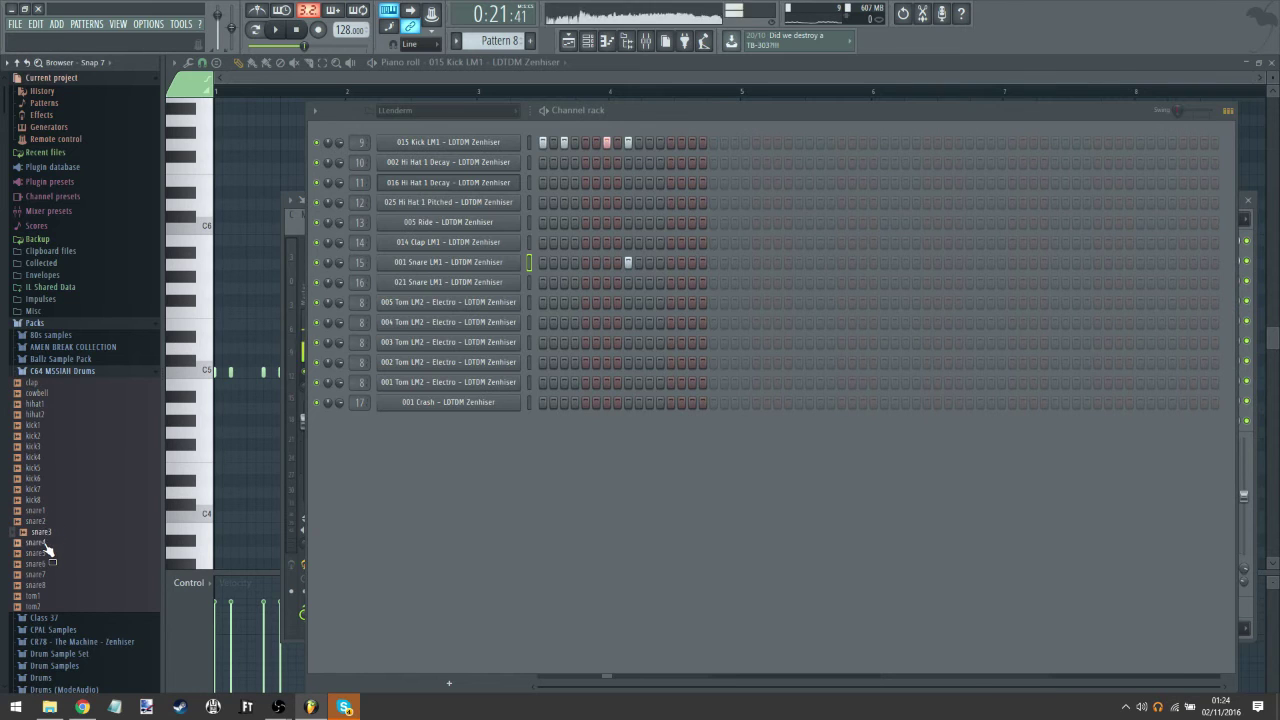
left_click(42, 532)
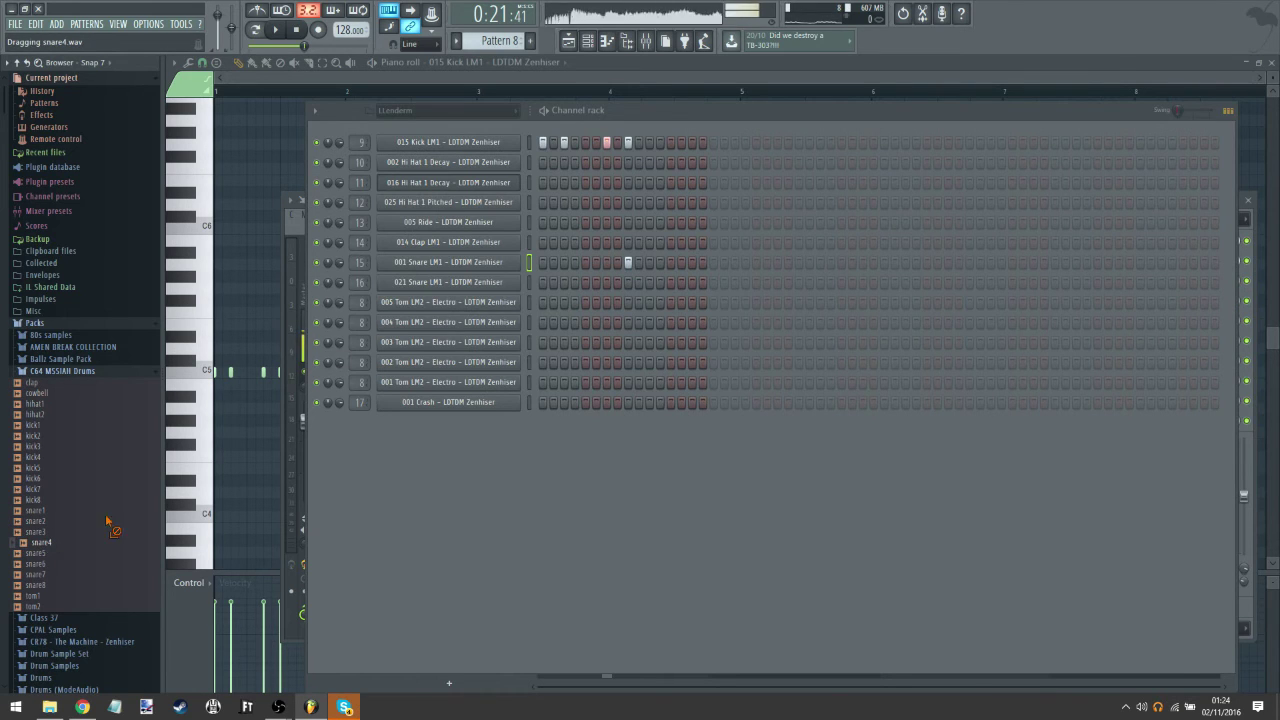
left_click_drag(110, 525, 394, 265)
left_click(394, 265)
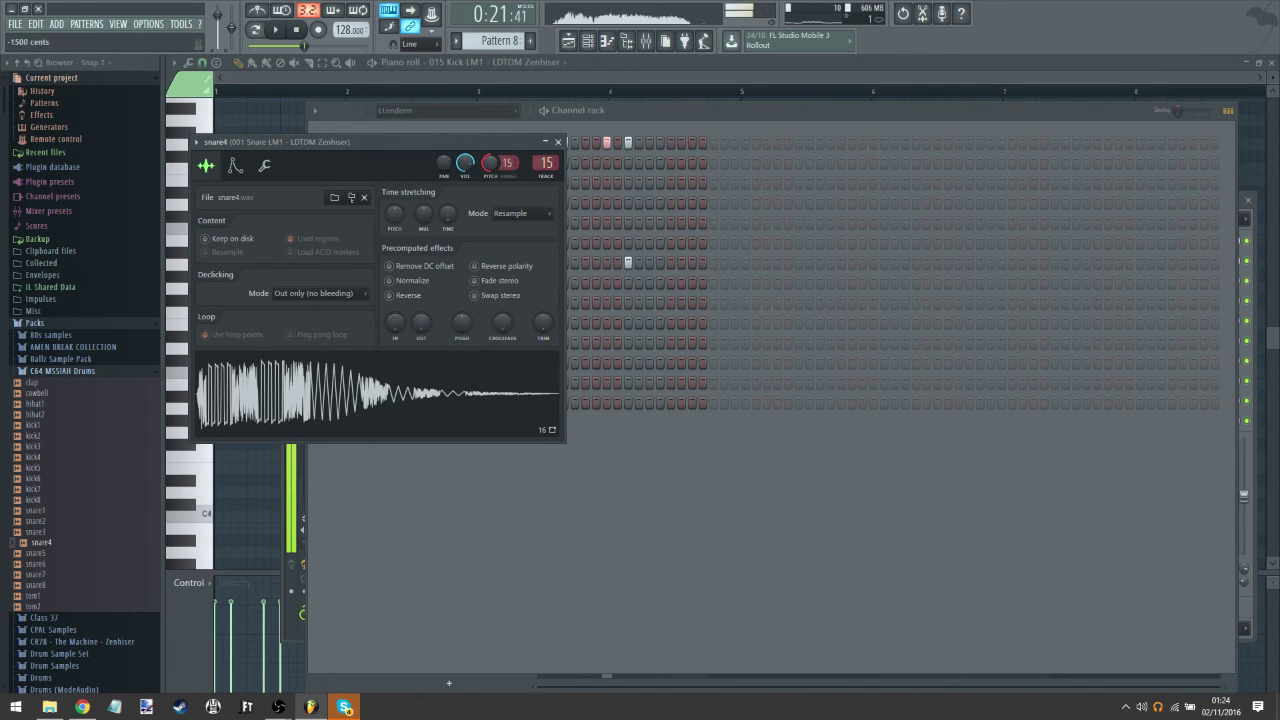
Step: Try alternatives including snare7, snare8, snare6, kick1 and kick2 in the snare channel, and return it to snare4
left_click_drag(35, 521, 298, 410)
left_click_drag(84, 511, 342, 398)
left_click_drag(76, 580, 298, 403)
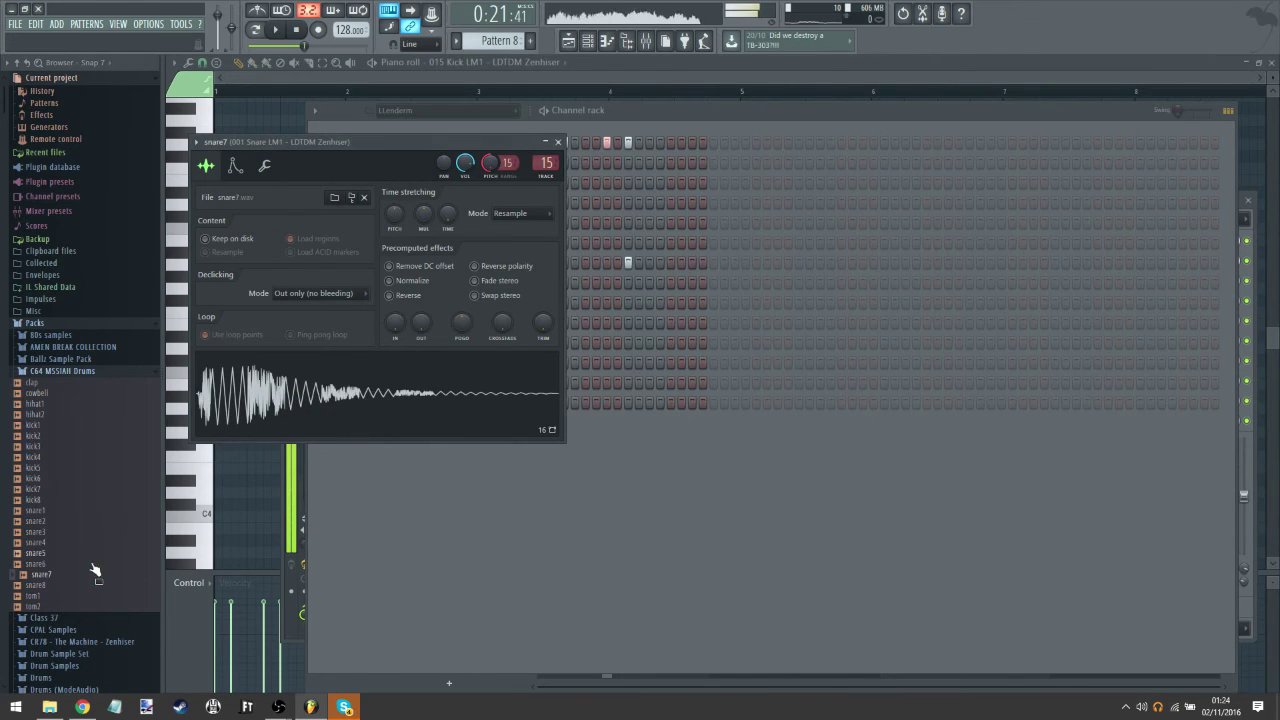
left_click_drag(197, 484, 318, 413)
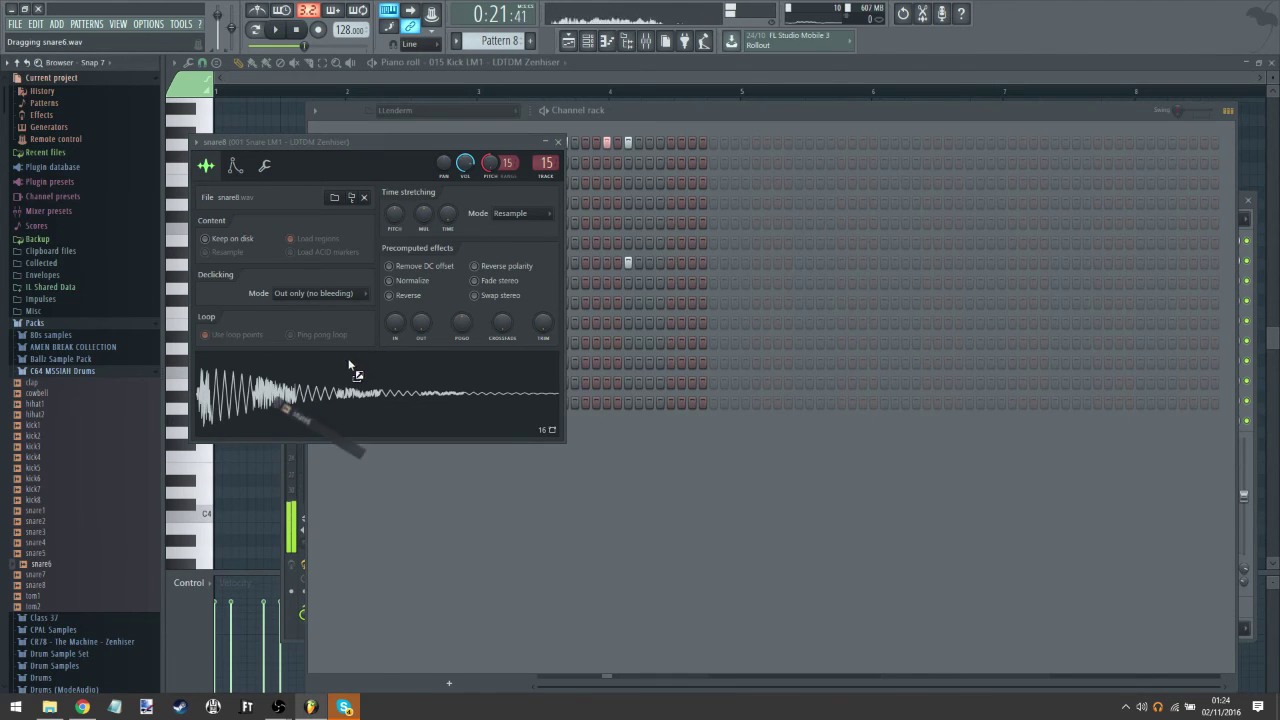
left_click_drag(349, 366, 306, 420)
left_click_drag(80, 503, 328, 375)
left_click_drag(44, 427, 294, 405)
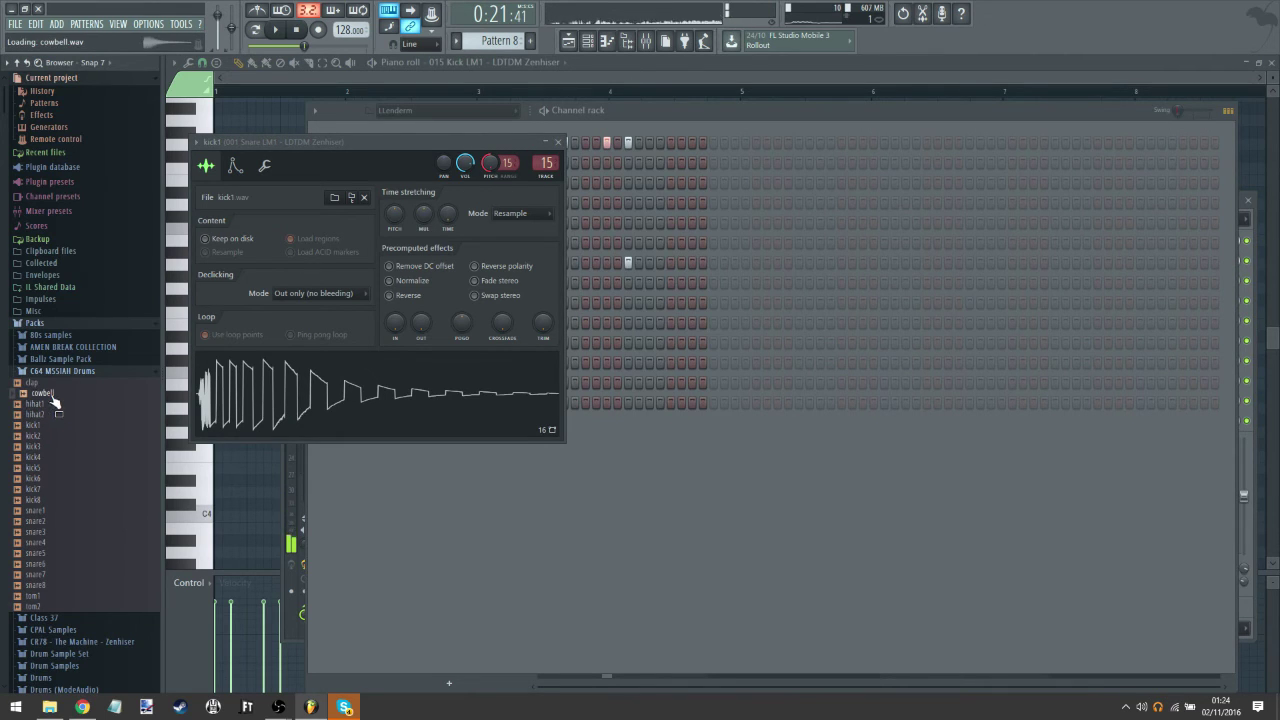
left_click_drag(295, 400, 258, 412)
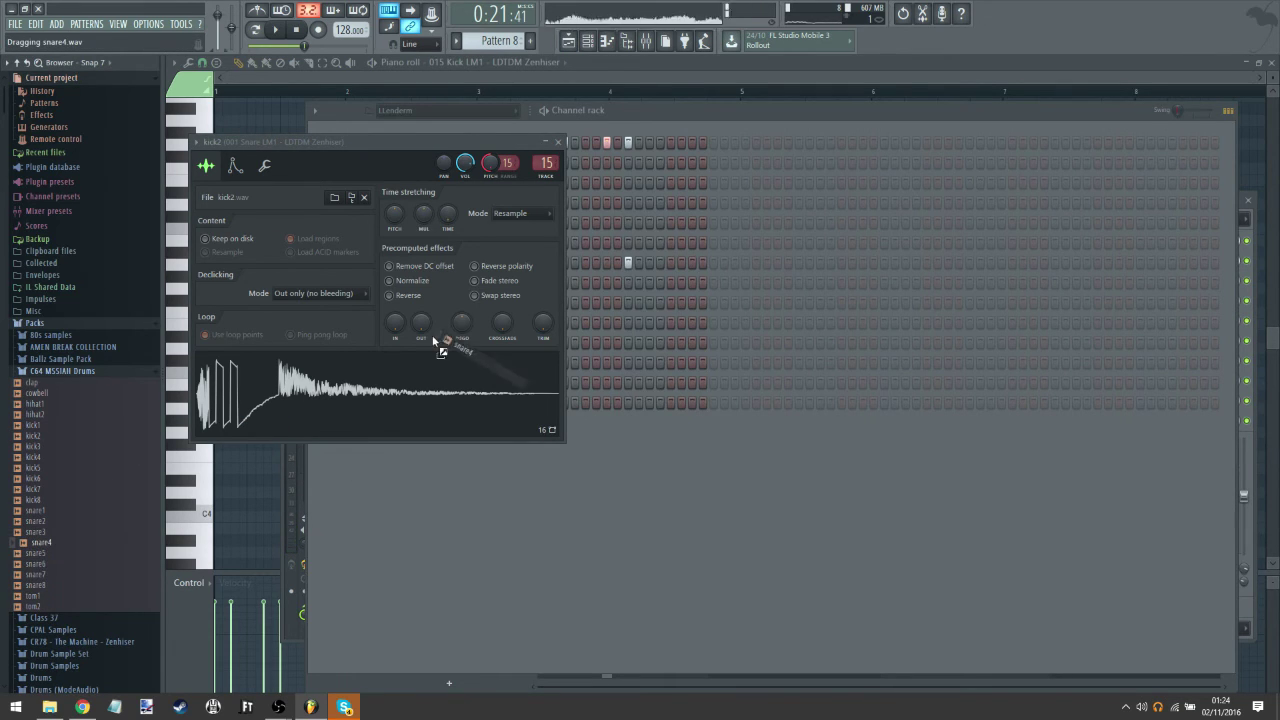
left_click_drag(436, 342, 430, 390)
Step: Replay the song from bar 9 and about bar 5, and delete the Pattern 8 clips from bar 10 through bar 15 on Track 8
left_click(568, 41)
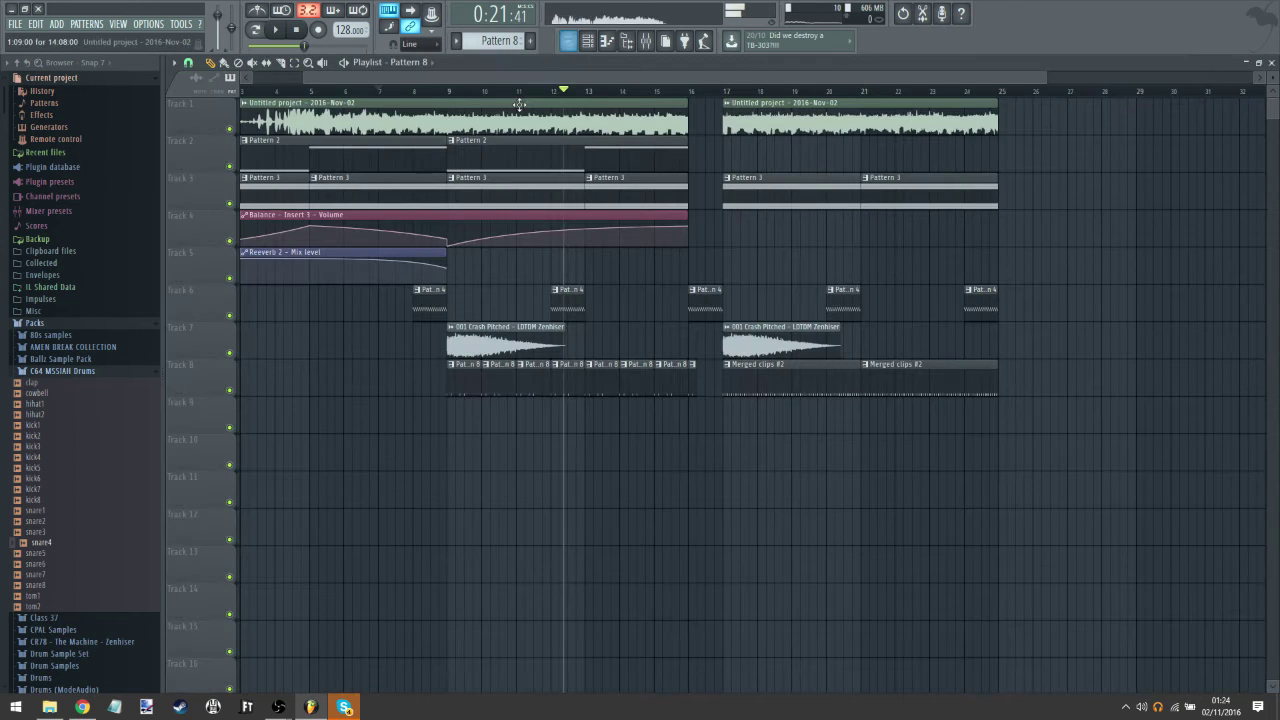
left_click(452, 92)
key("space")
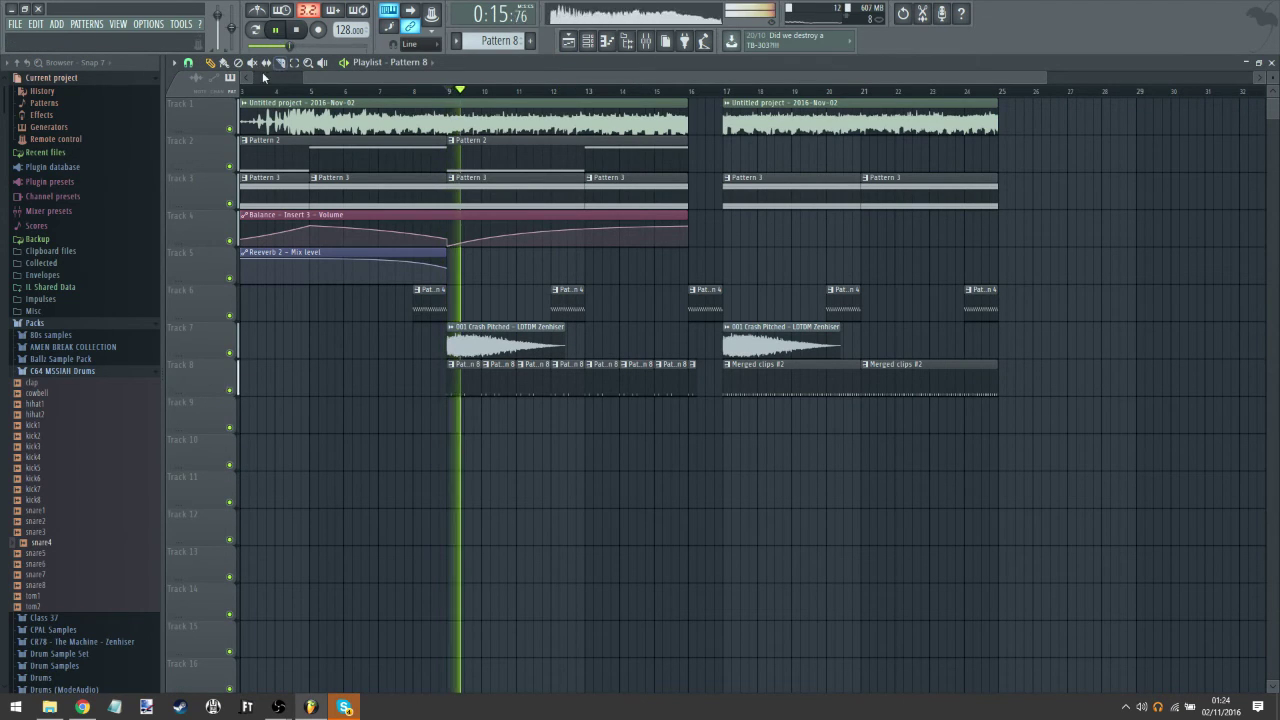
left_click(630, 41)
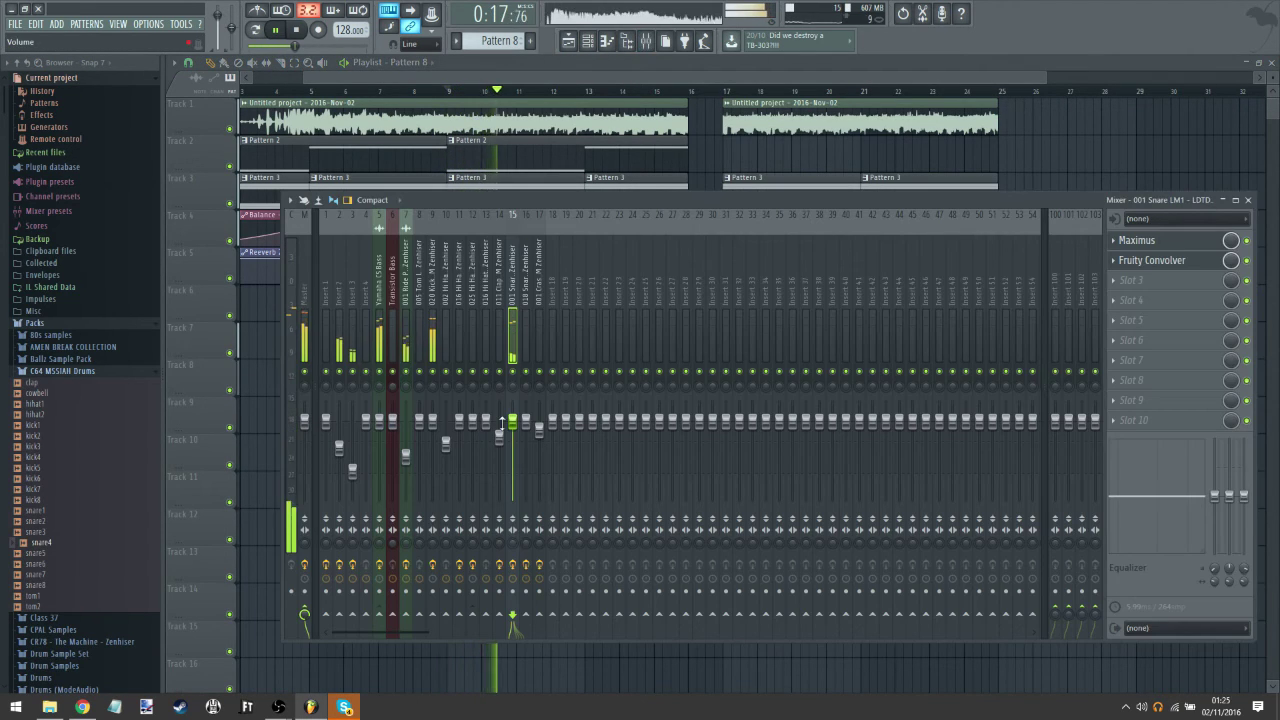
left_click_drag(410, 91, 301, 91)
left_click_drag(497, 383, 685, 383)
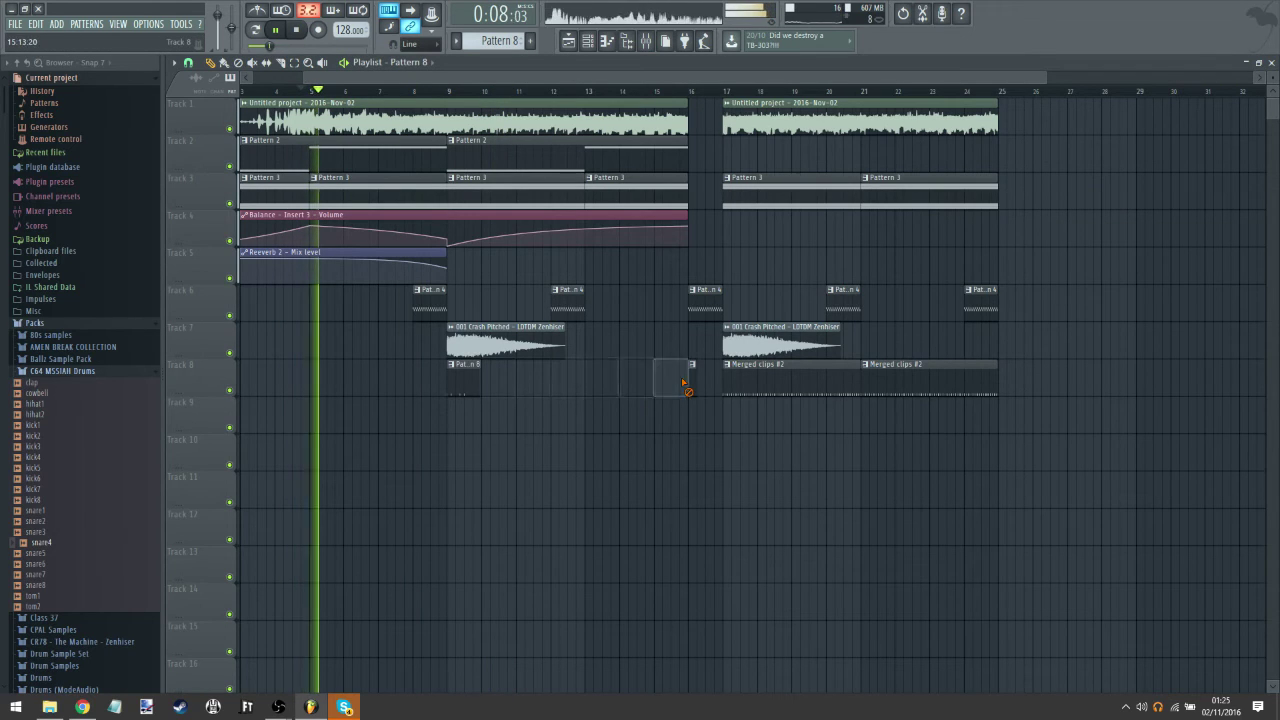
Step: Extend Pattern 8 to two bars by moving the snare4 hit to step 25 and adding 015 Kick LM1 hits on steps 17, 19 and 23
double_click(479, 385)
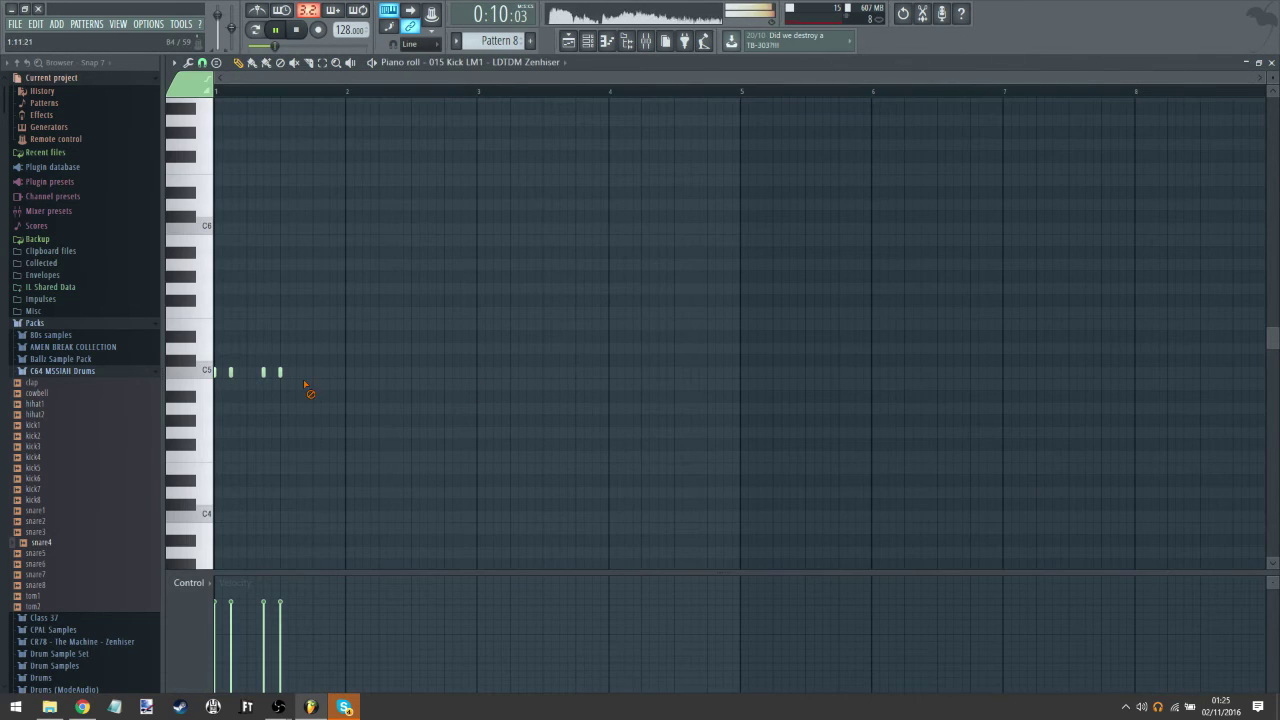
left_click(588, 41)
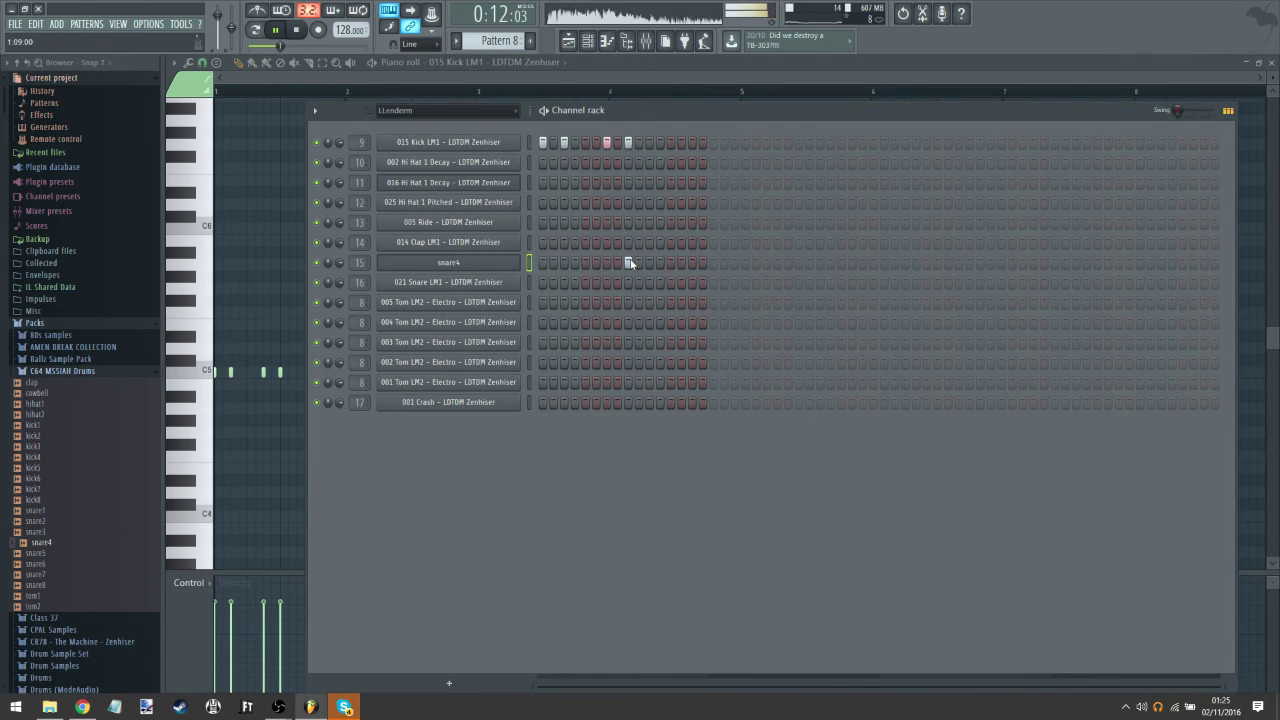
left_click(798, 263)
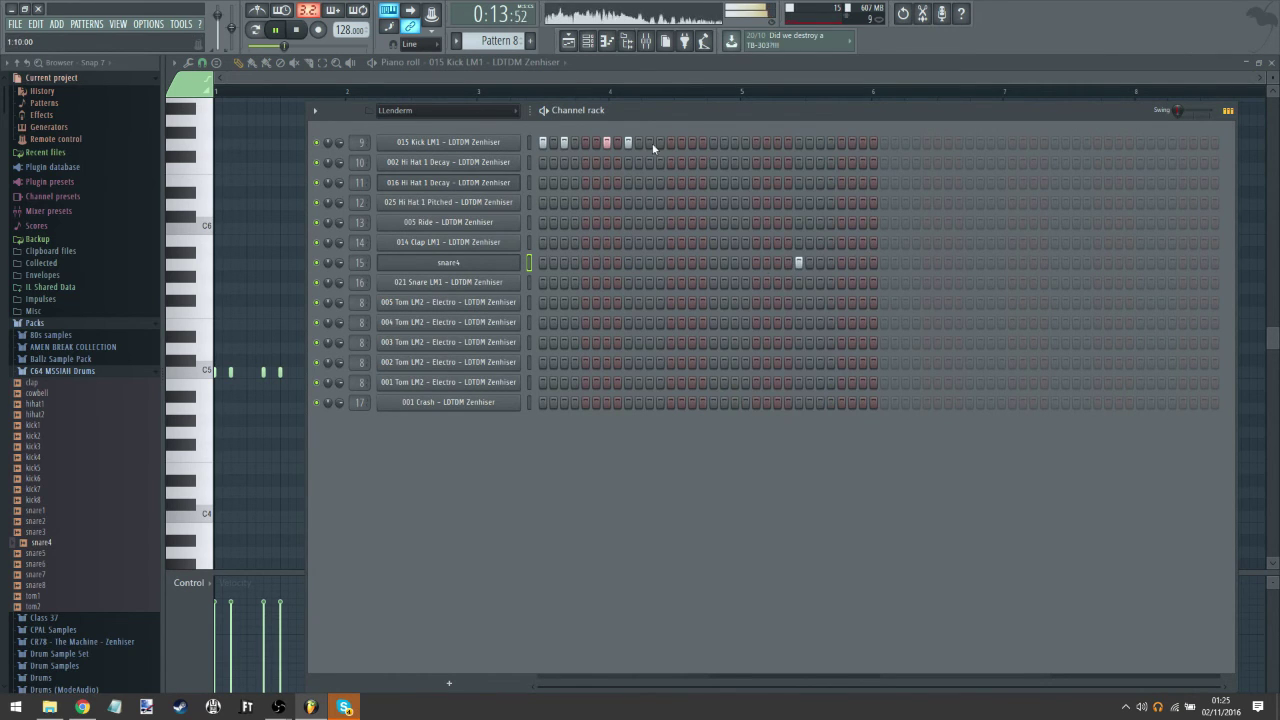
left_click(735, 143)
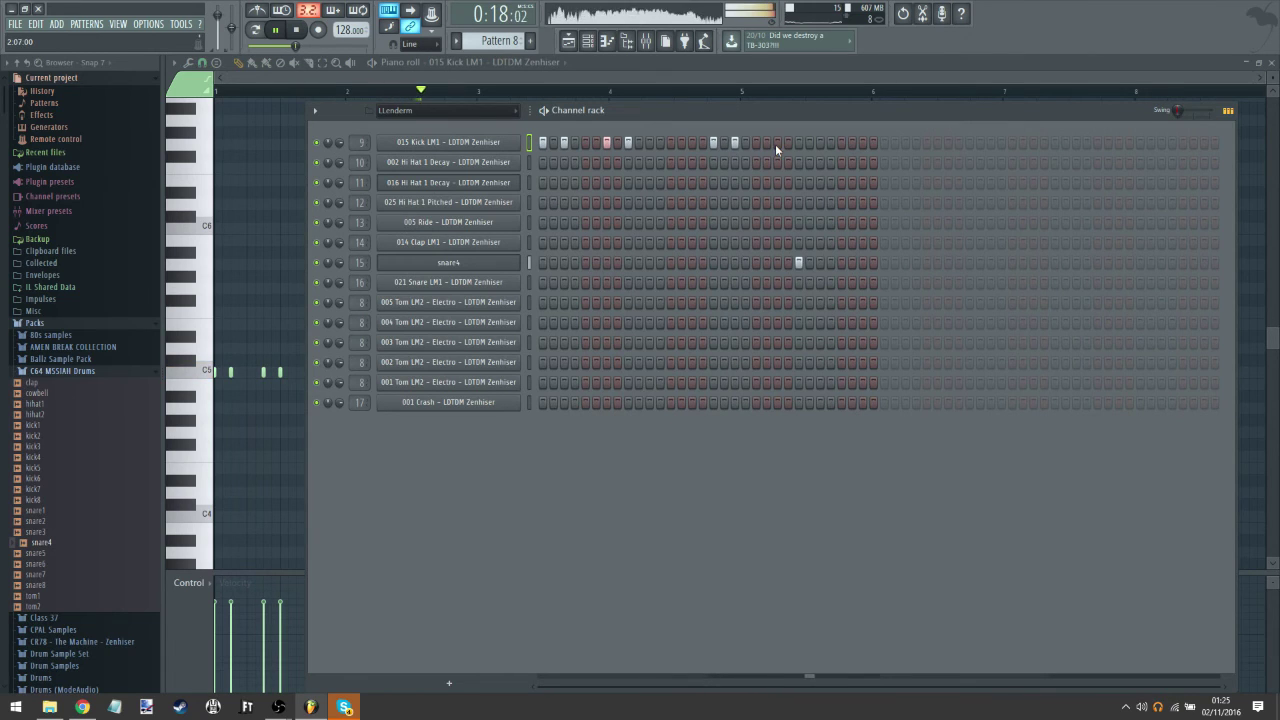
left_click(776, 143)
Step: Play Pattern 8 alone in pattern mode, move the snare4 hit to step 29 and add a kick on step 25
left_click(257, 29)
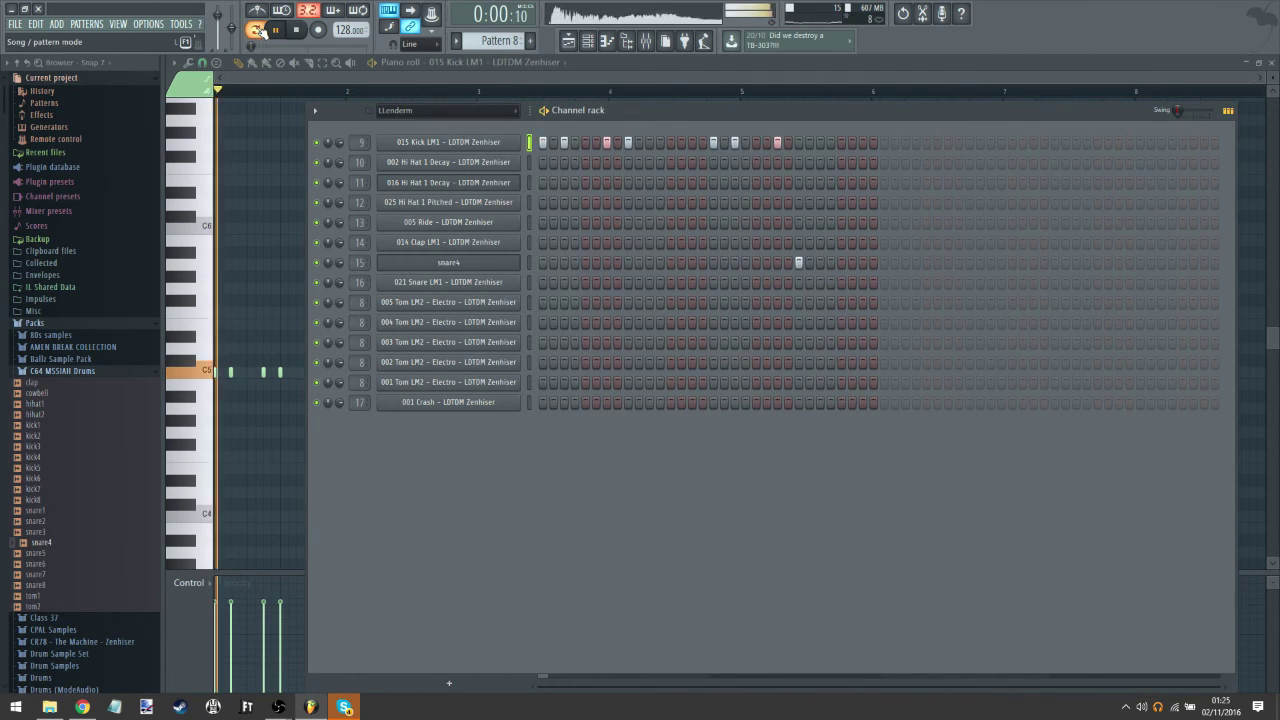
left_click(798, 262)
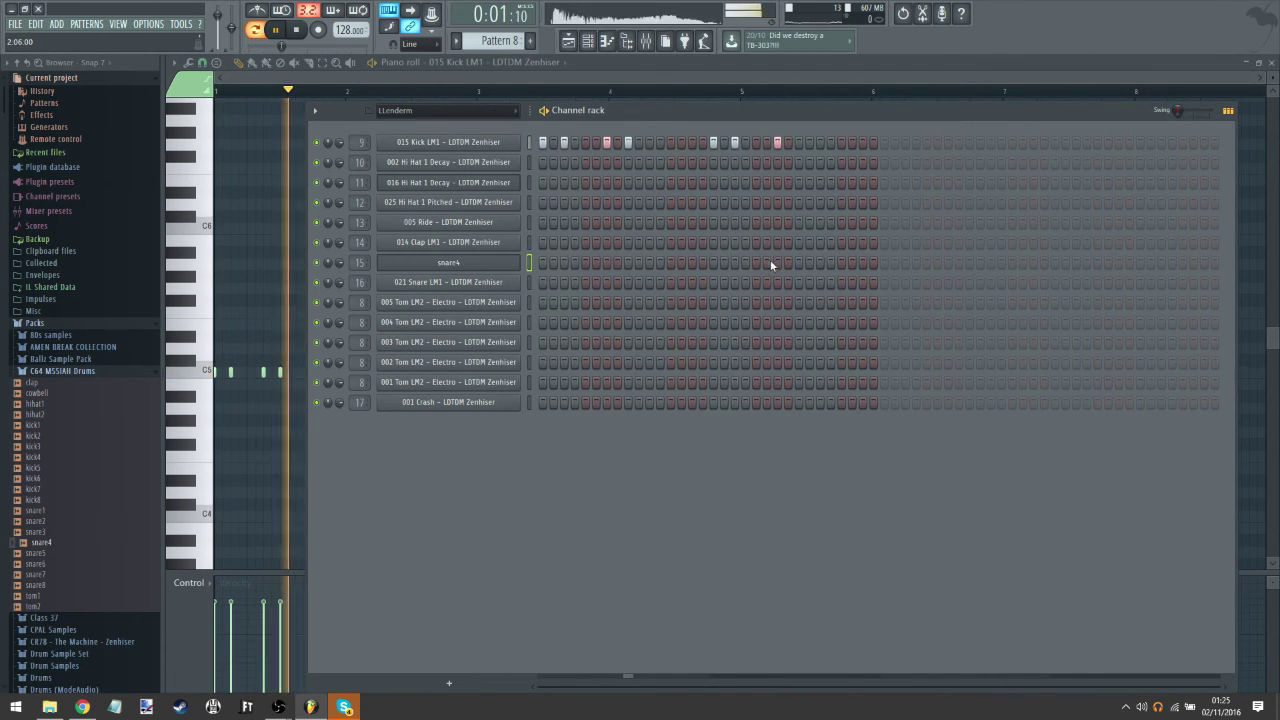
left_click(777, 143)
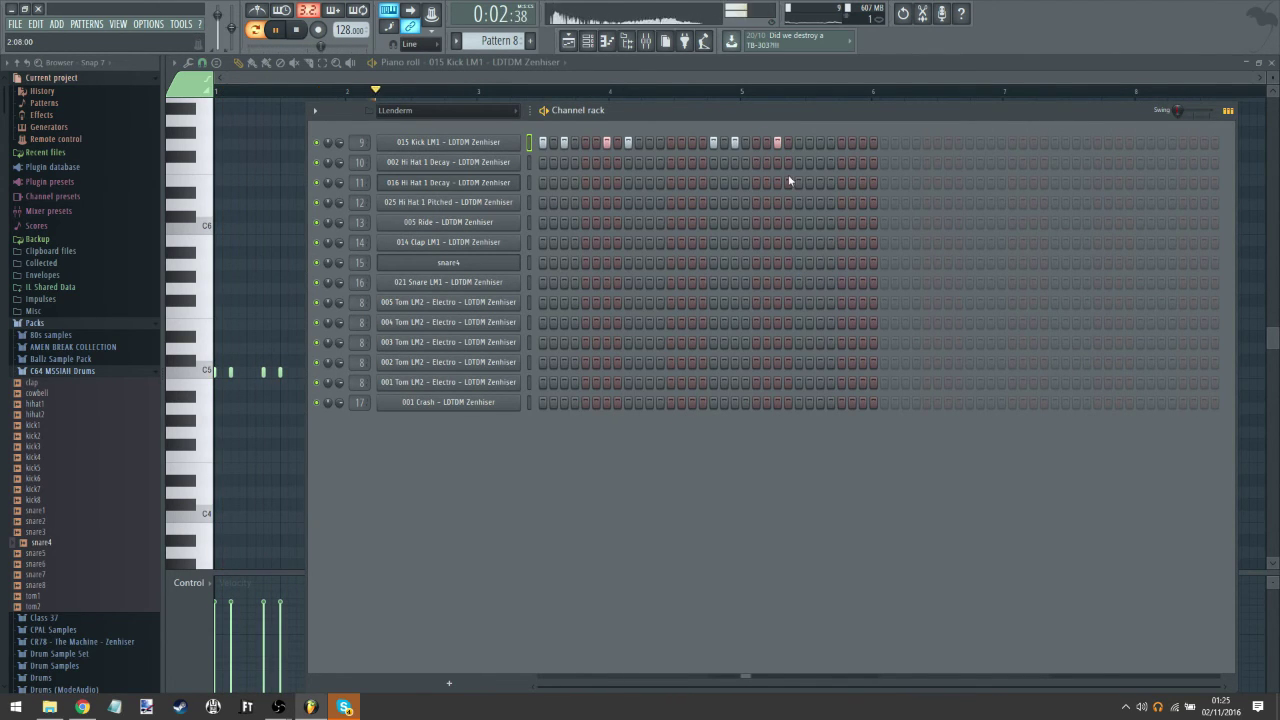
left_click(798, 143)
left_click(841, 262)
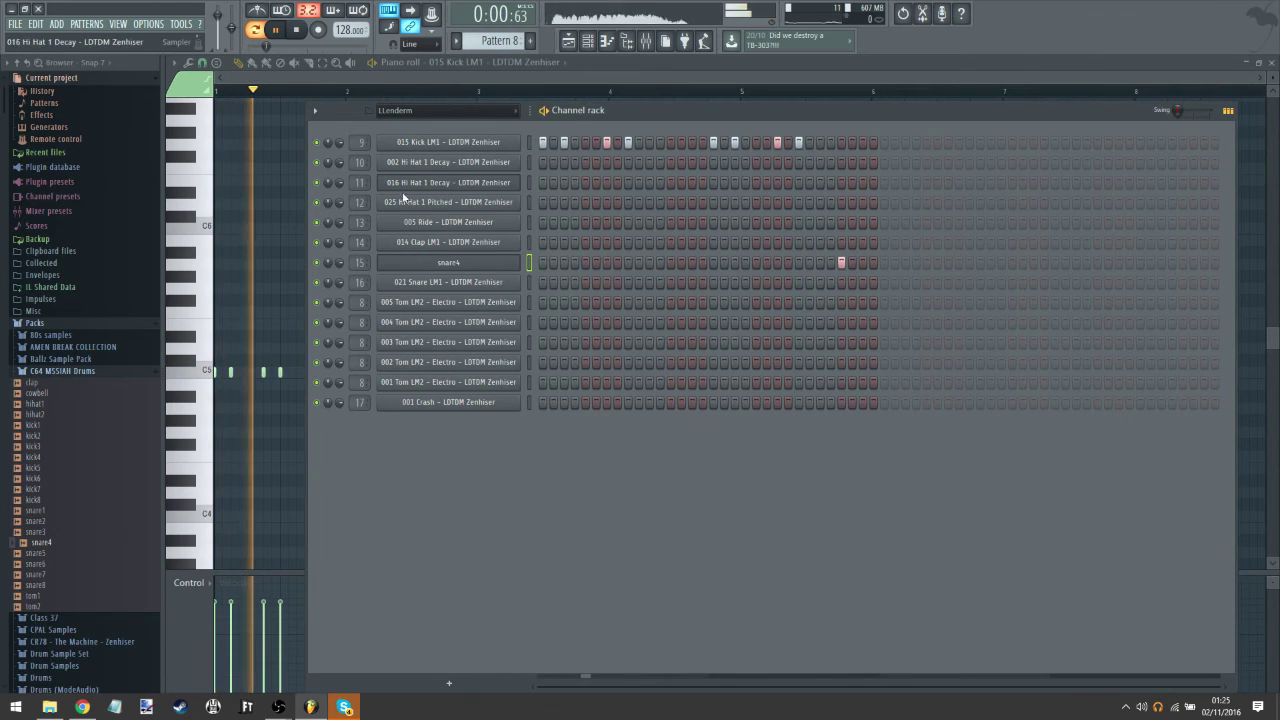
Step: Set the snare4 channel's pitch range to 6
left_click(448, 262)
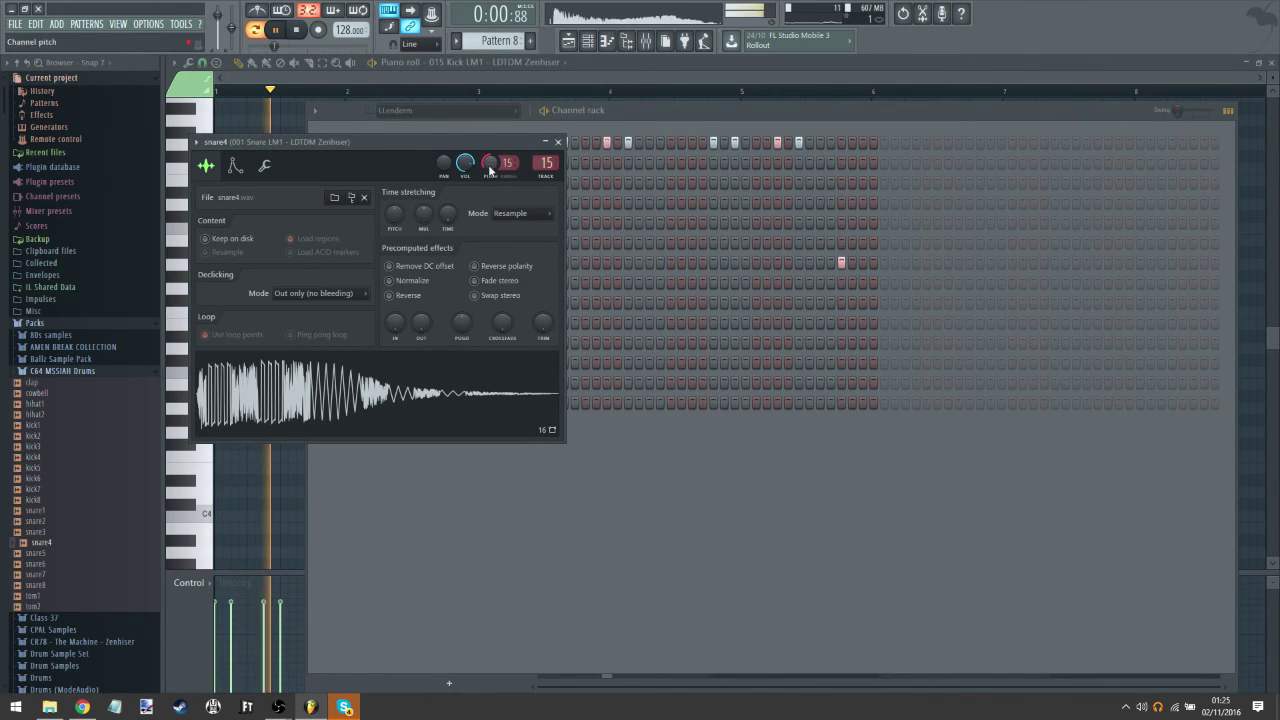
left_click_drag(503, 170, 503, 168)
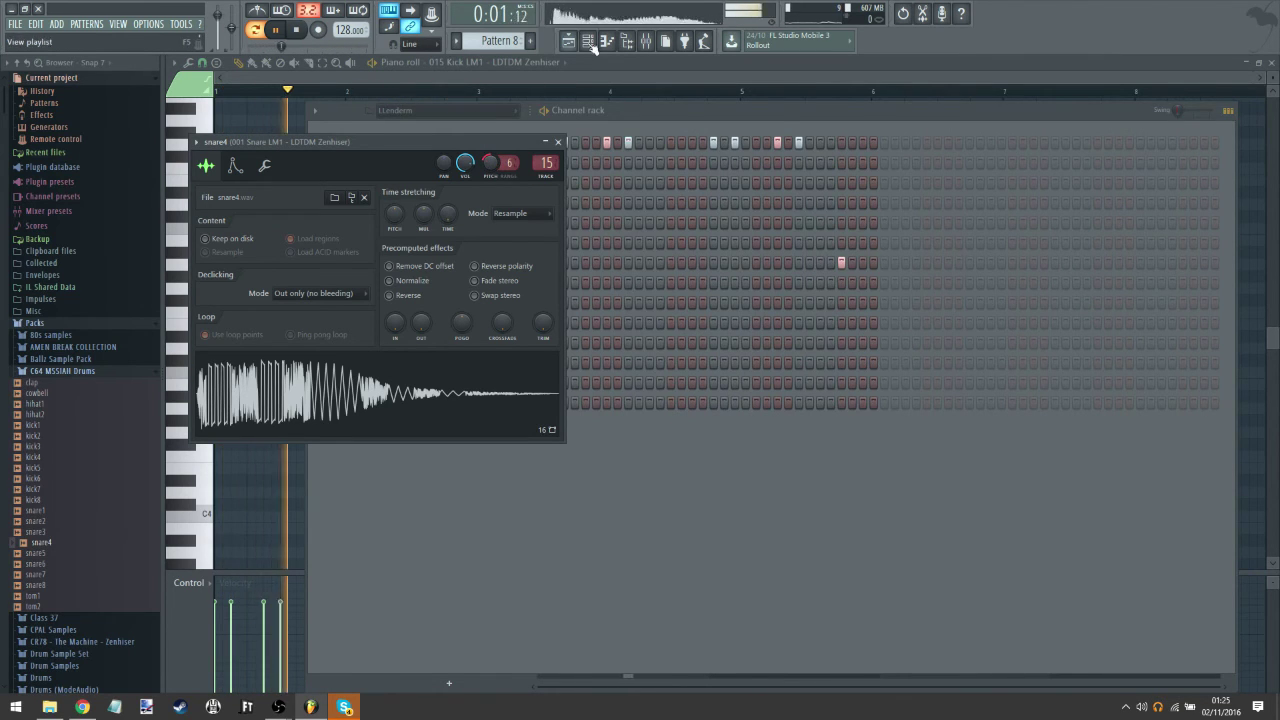
Step: Play the song from about bar 8 and clear the Pattern 8 clips between bars 9 and 13 on Track 8
left_click(569, 42)
left_click(432, 92)
left_click(520, 380)
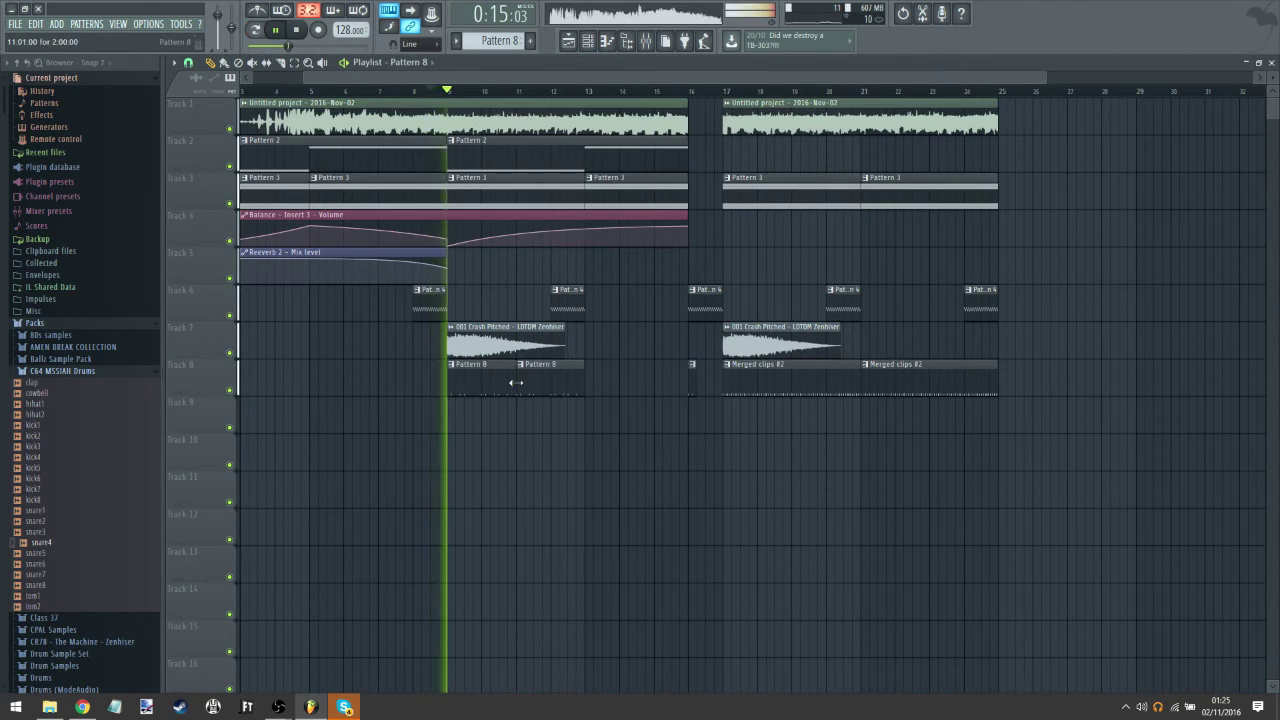
right_click(524, 384)
right_click(500, 386)
Step: Replace the bar 16 Pattern 8 clip on Track 8 with a two-bar clip at bar 13 and a one-bar clip at bar 15
left_click_drag(608, 377, 591, 388)
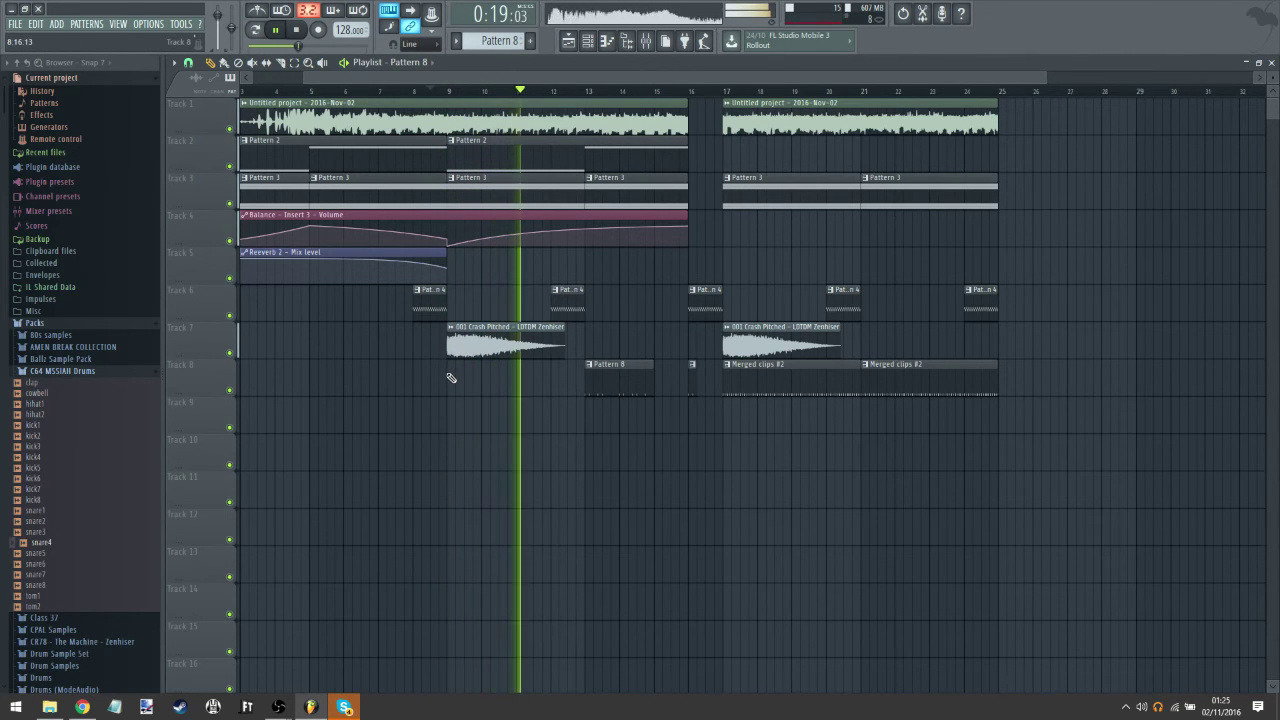
right_click(692, 380)
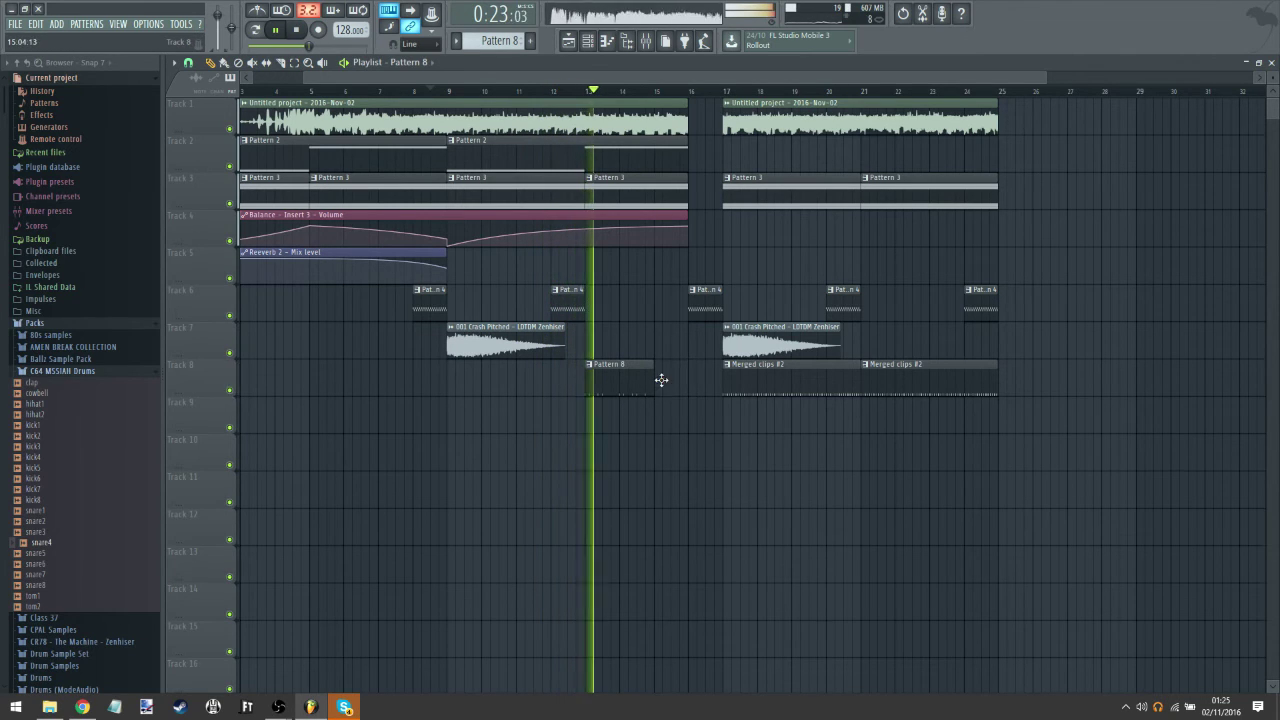
left_click(661, 380)
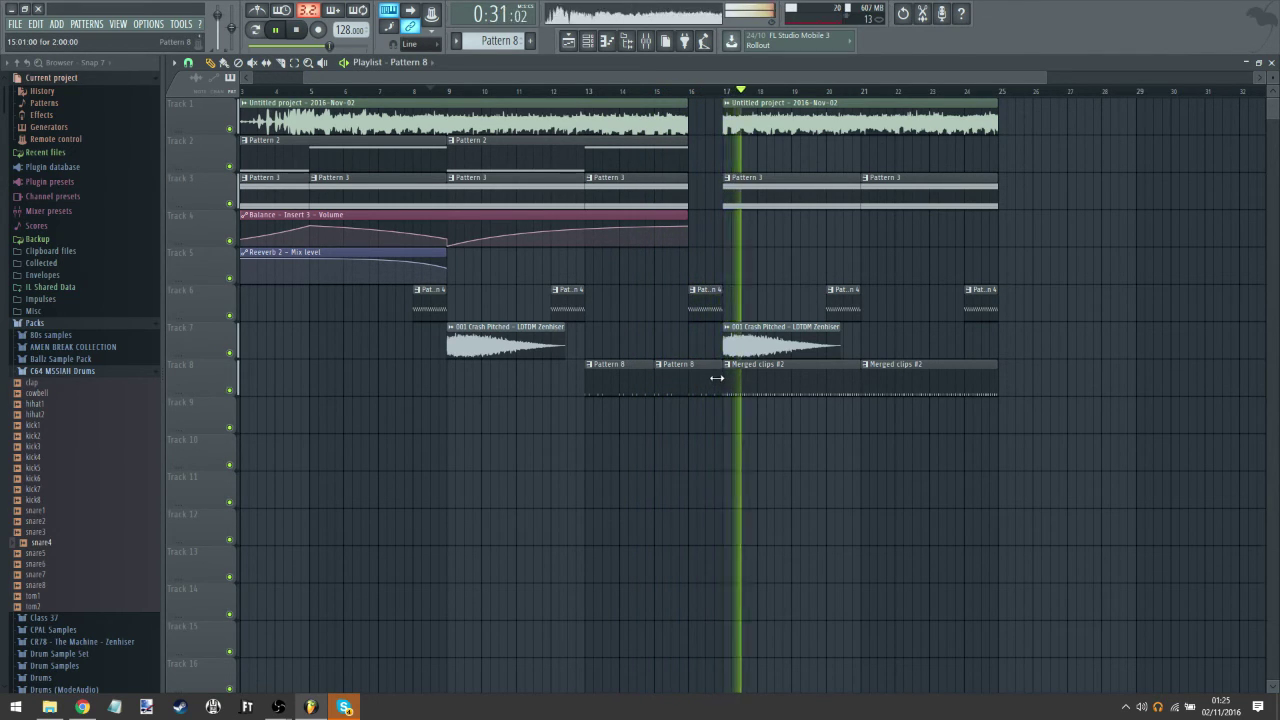
left_click_drag(718, 377, 684, 377)
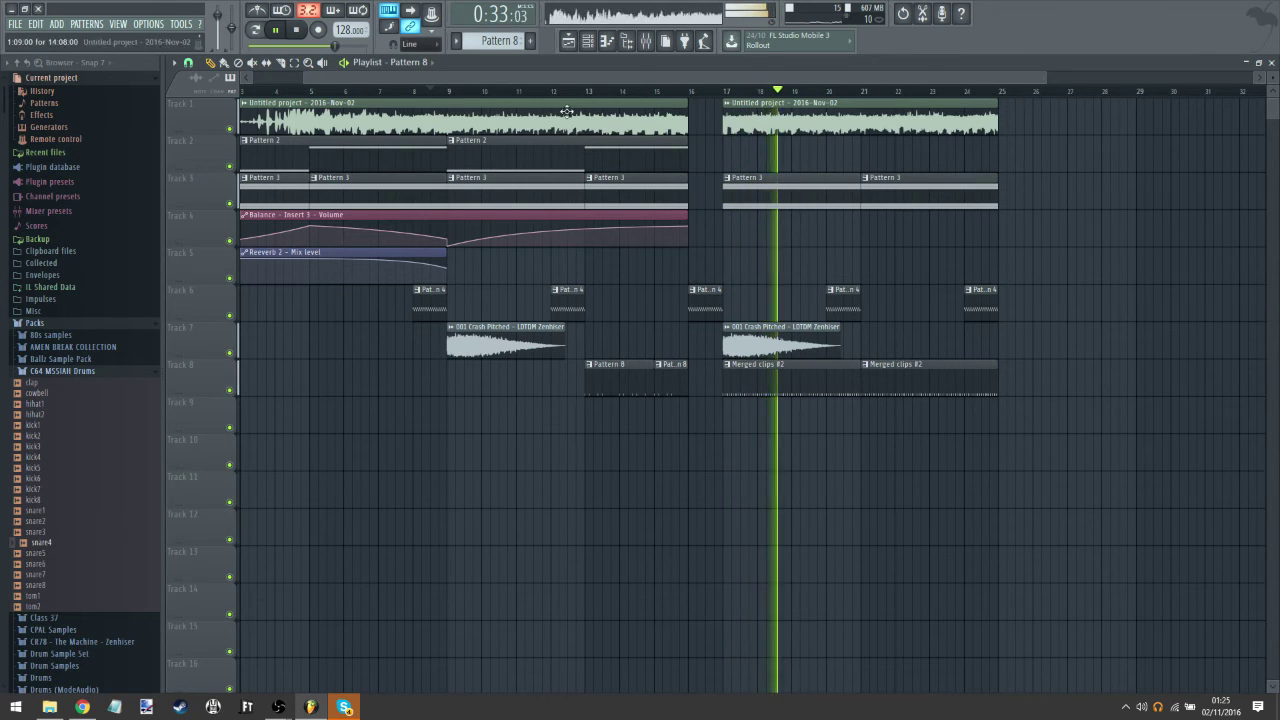
Step: Replay the song from about bar 8 and add Bell3+ from the CR78 - The Machine pack's Drum Kit folder as a new channel
left_click(430, 92)
left_click(587, 41)
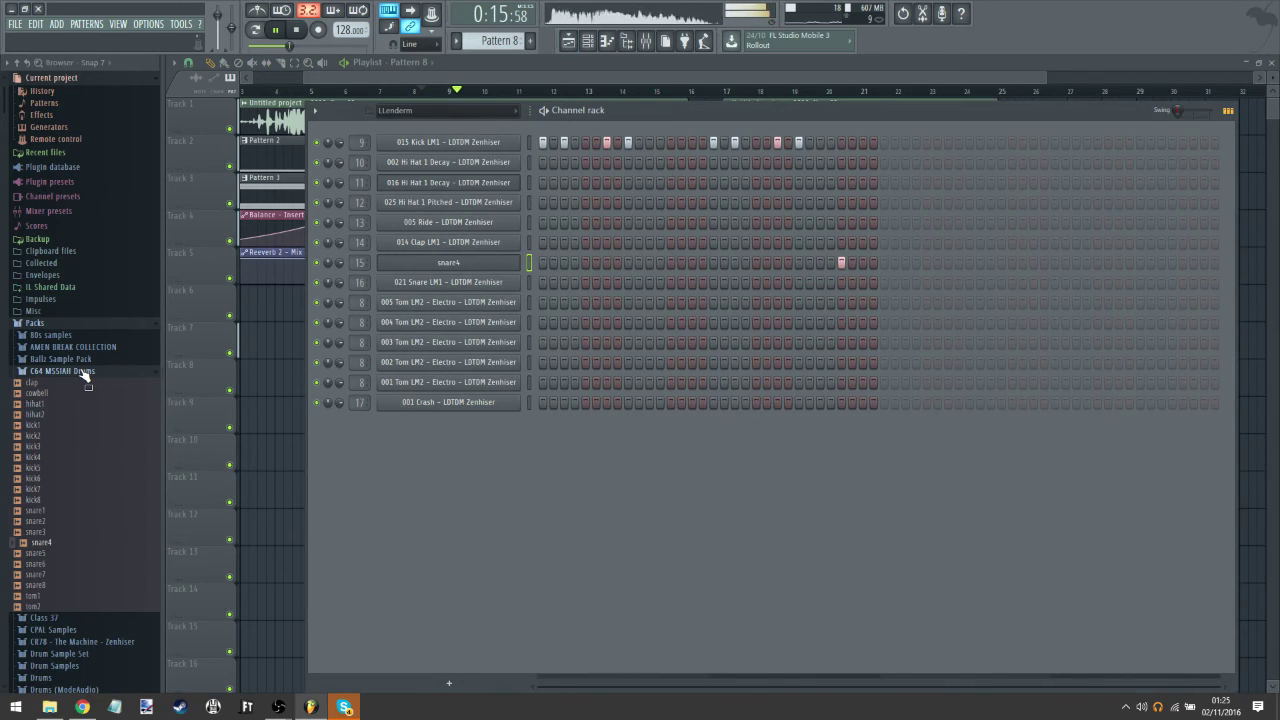
left_click(84, 371)
left_click(113, 408)
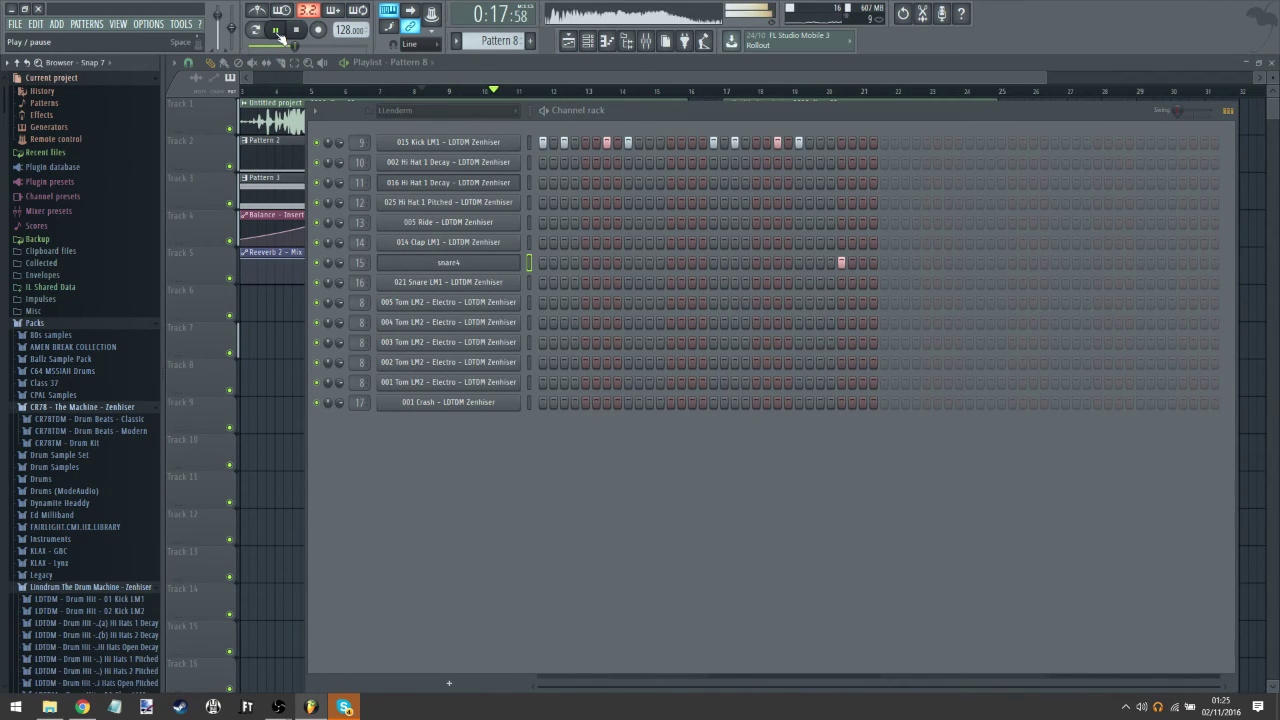
left_click(114, 442)
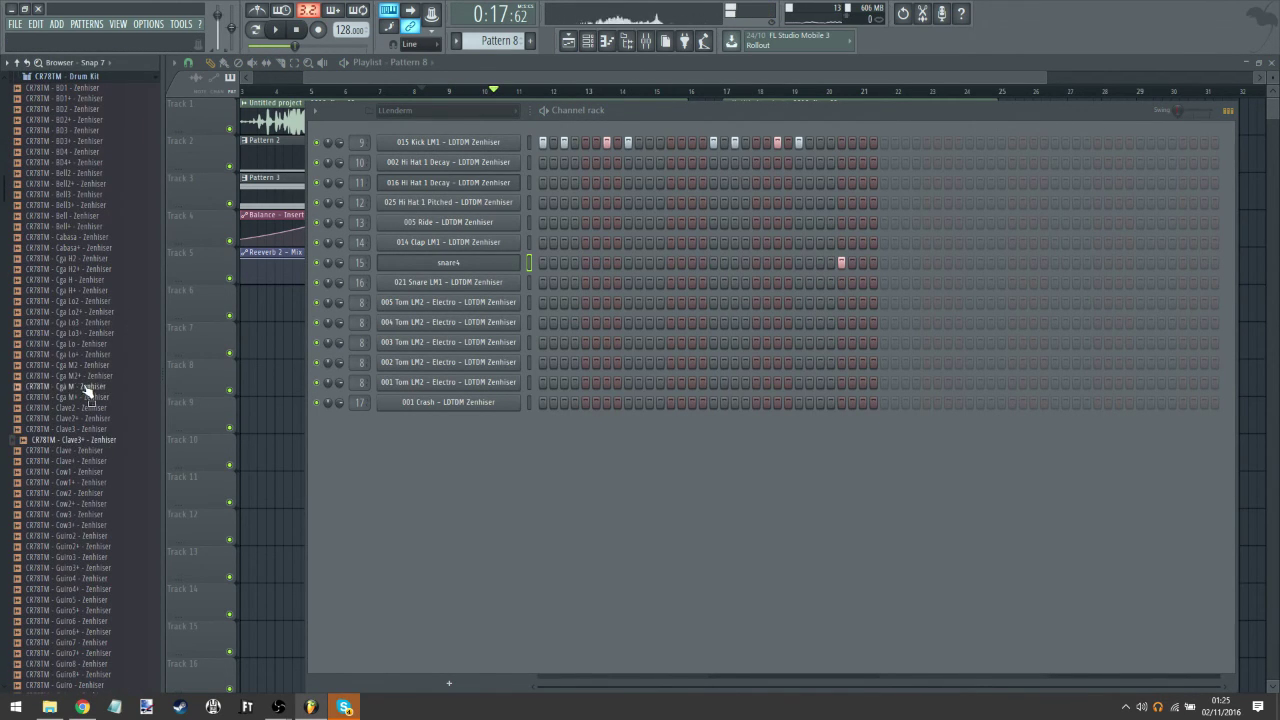
left_click_drag(421, 450, 414, 437)
left_click(410, 424)
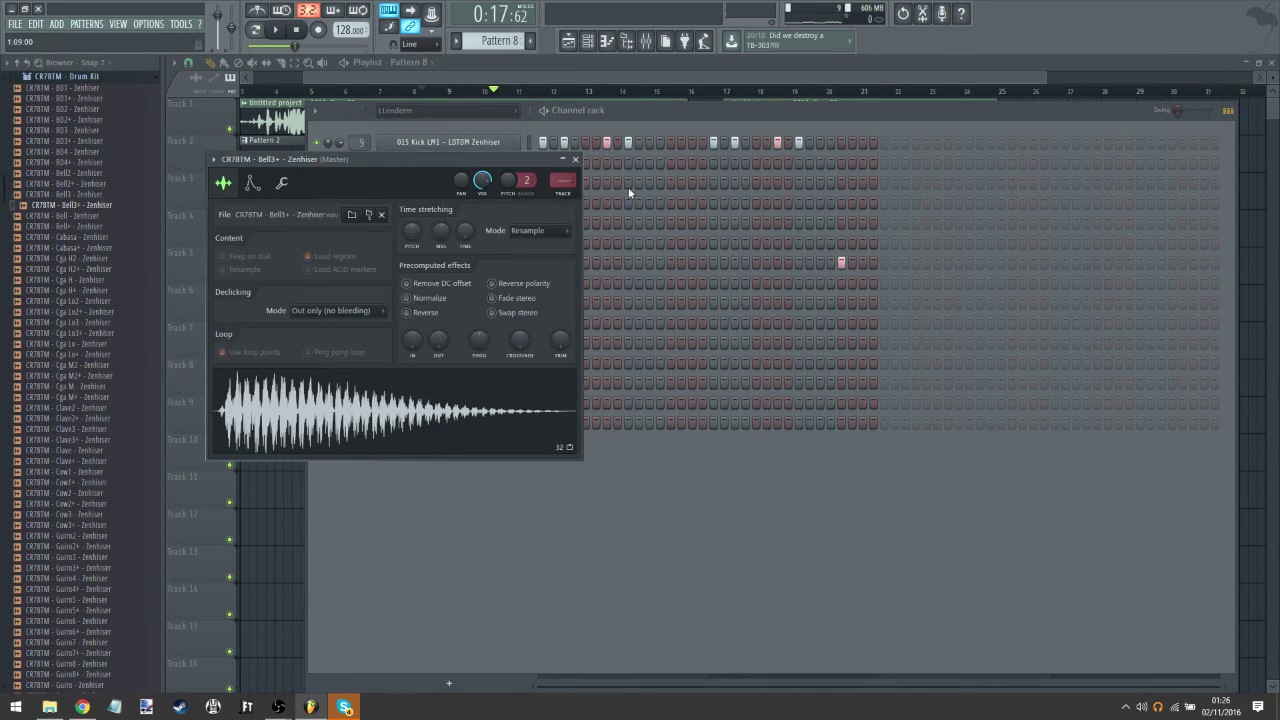
Step: Route the Bell3+ channel to mixer track 18, load Fruity Reeverb 2 in its first slot and audition the bell
left_click(563, 197)
left_click(1111, 245)
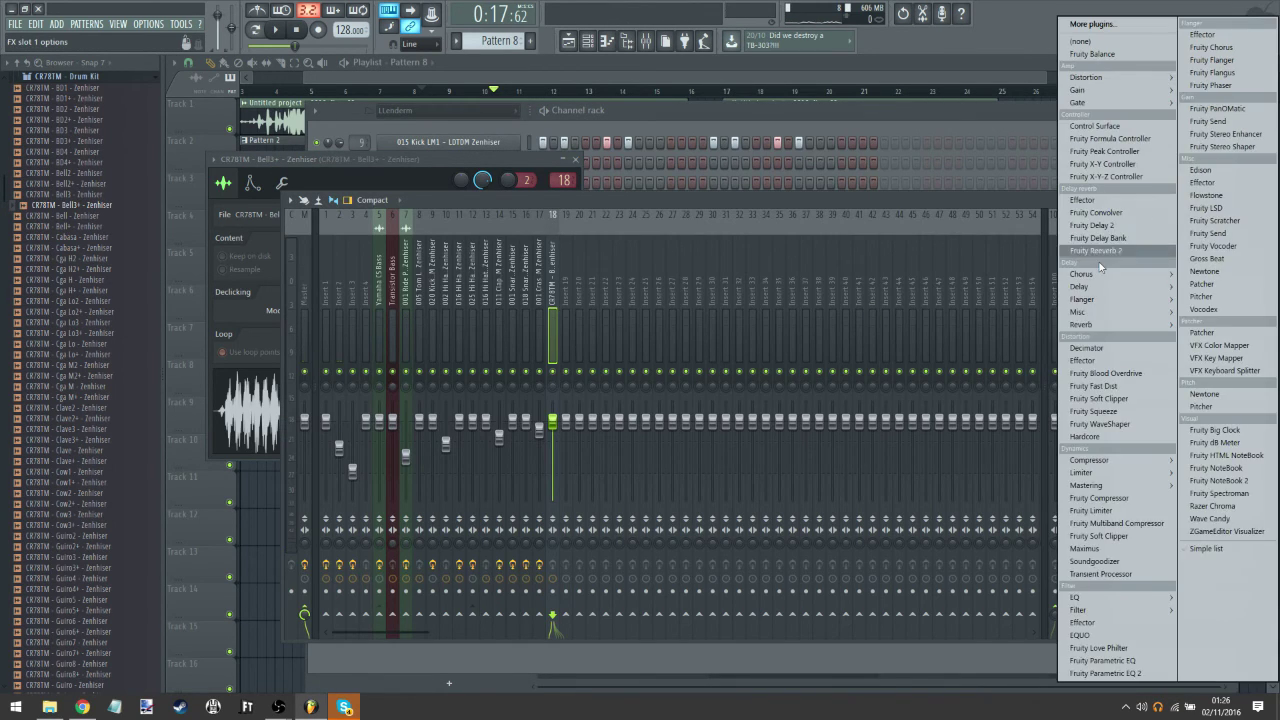
left_click(1113, 251)
left_click(263, 440)
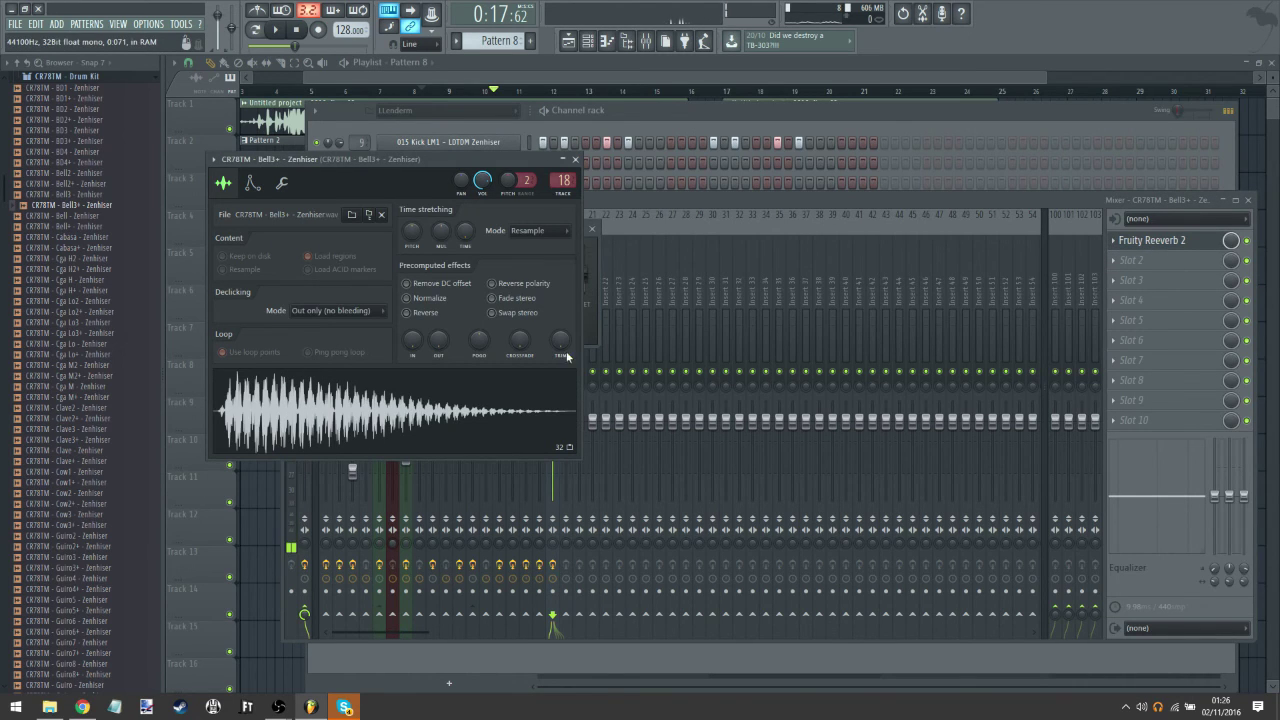
Step: Adjust the wet level of the Bell3+ reverb while auditioning the sample
left_click(595, 257)
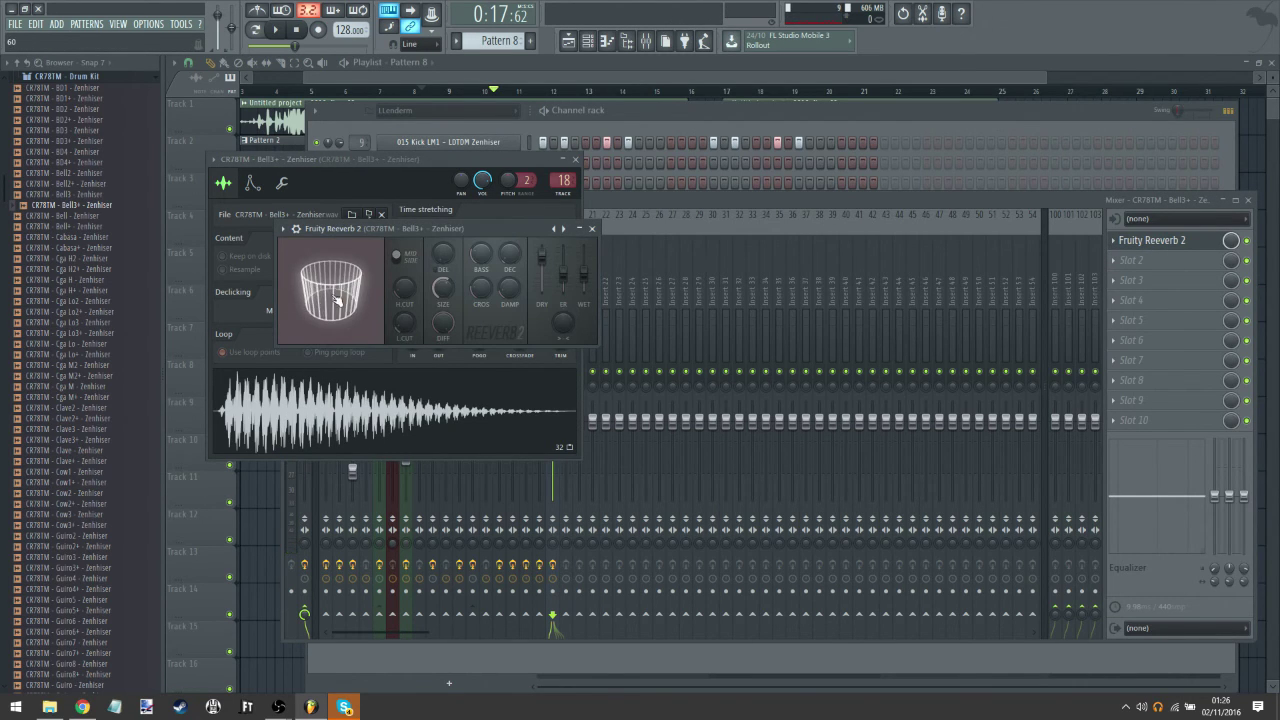
left_click(406, 415)
left_click(585, 279)
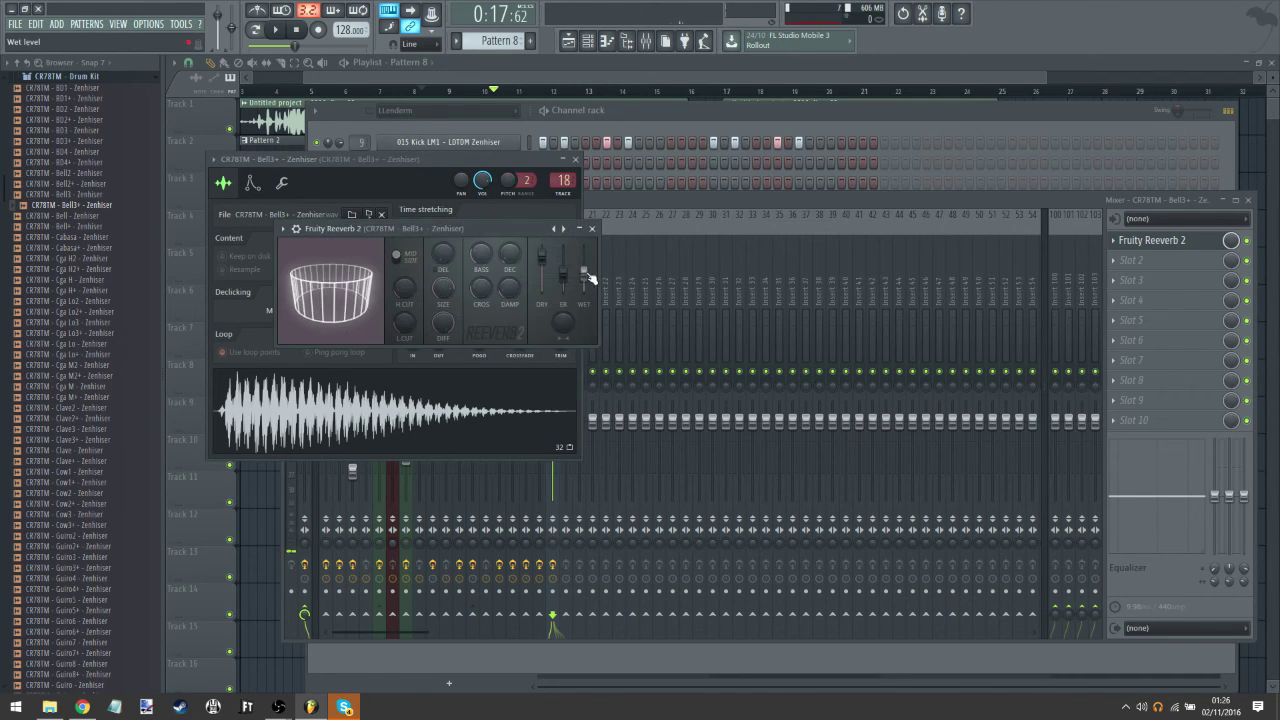
left_click(374, 428)
left_click(593, 278)
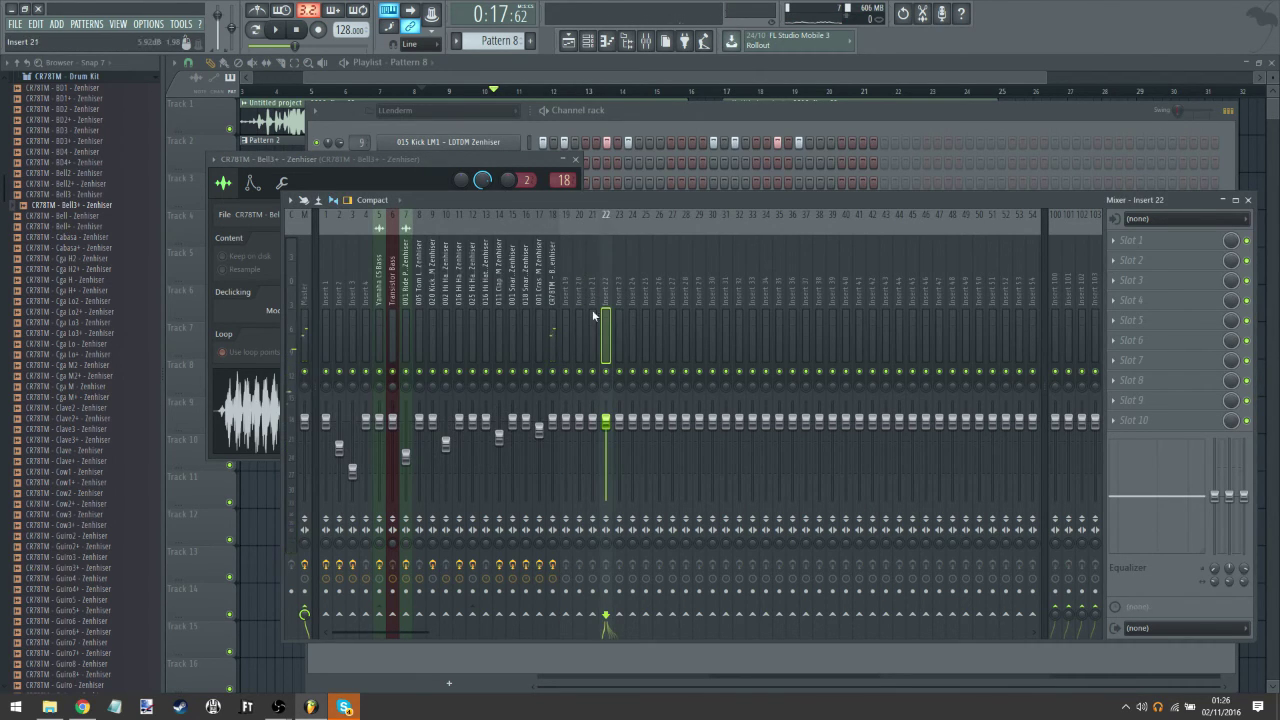
left_click(548, 314)
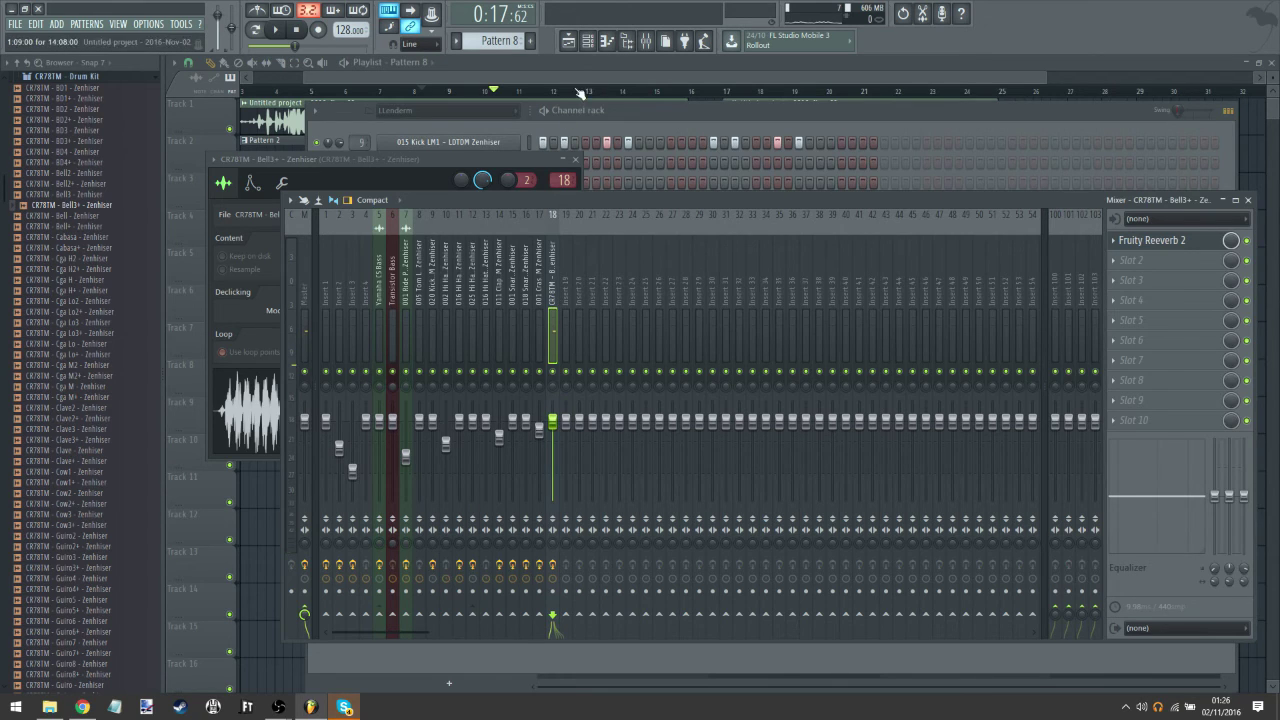
Step: Create Pattern 9 and fill every second step of the Bell3+ channel
left_click(659, 108)
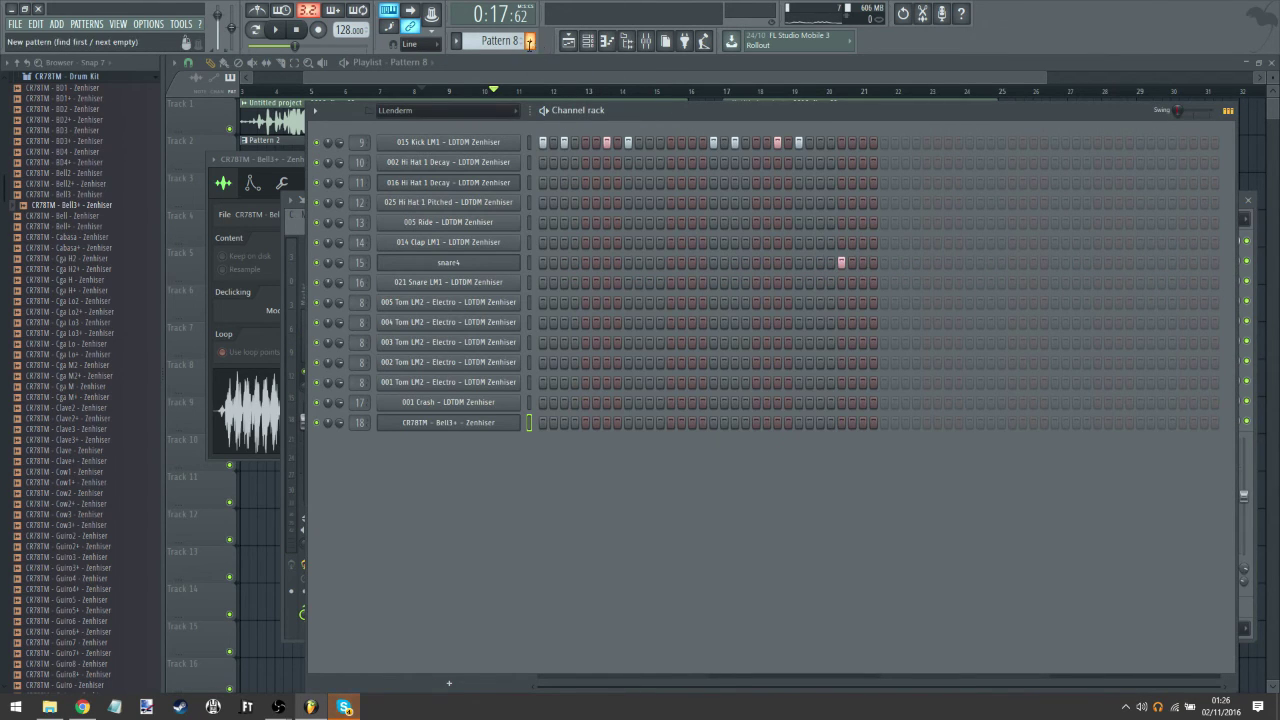
left_click(530, 41)
right_click(519, 418)
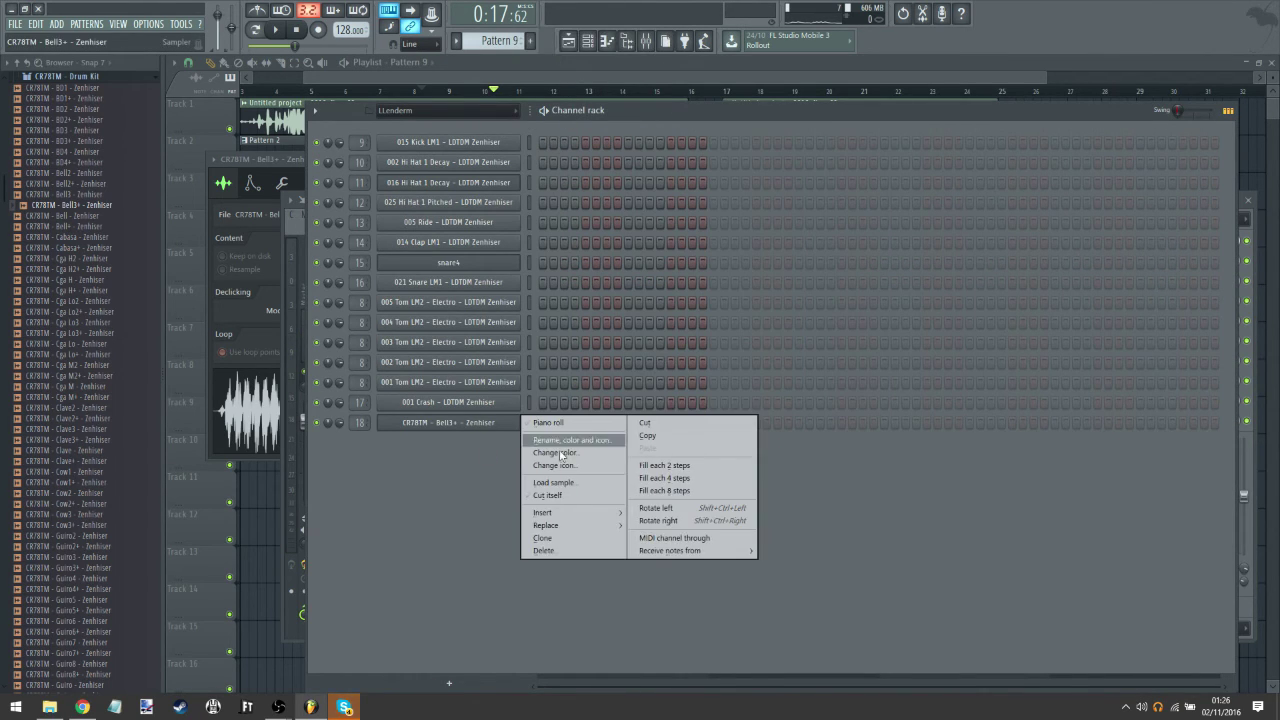
left_click(682, 479)
right_click(508, 425)
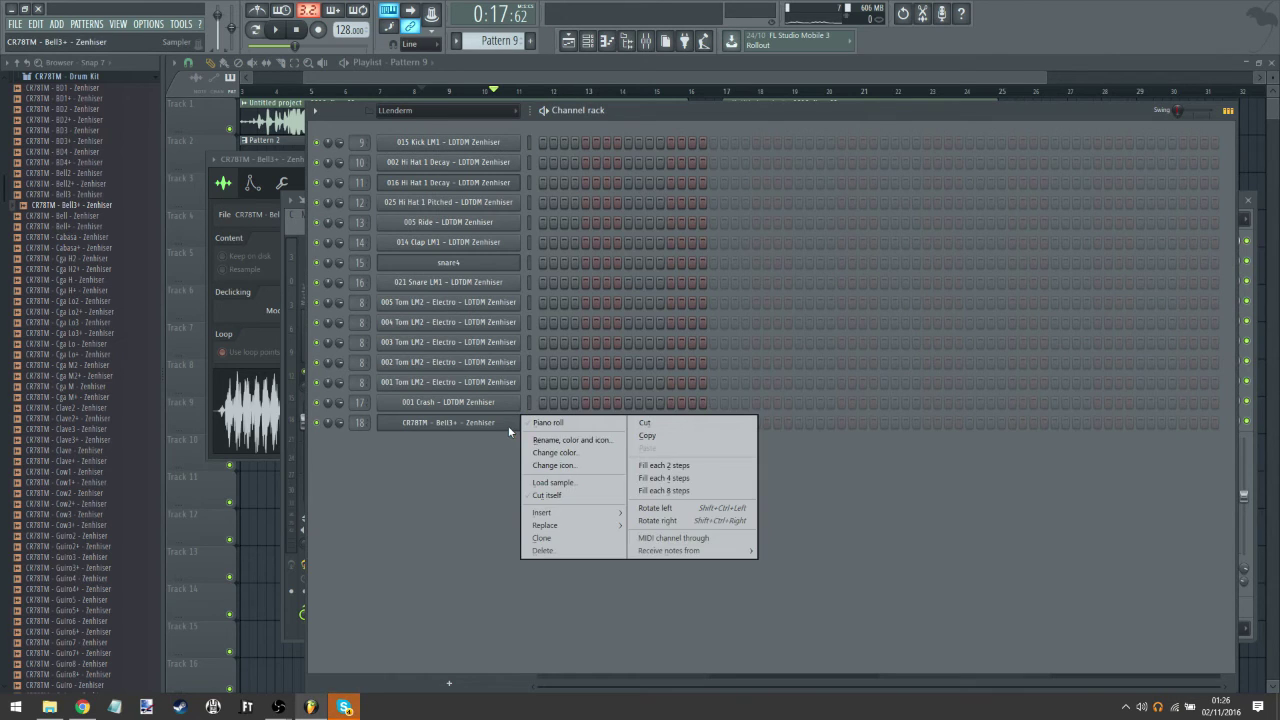
left_click(656, 465)
Step: Start song playback and place one-bar Pattern 9 clips on Track 9 from bar 9 through bar 15
left_click(574, 48)
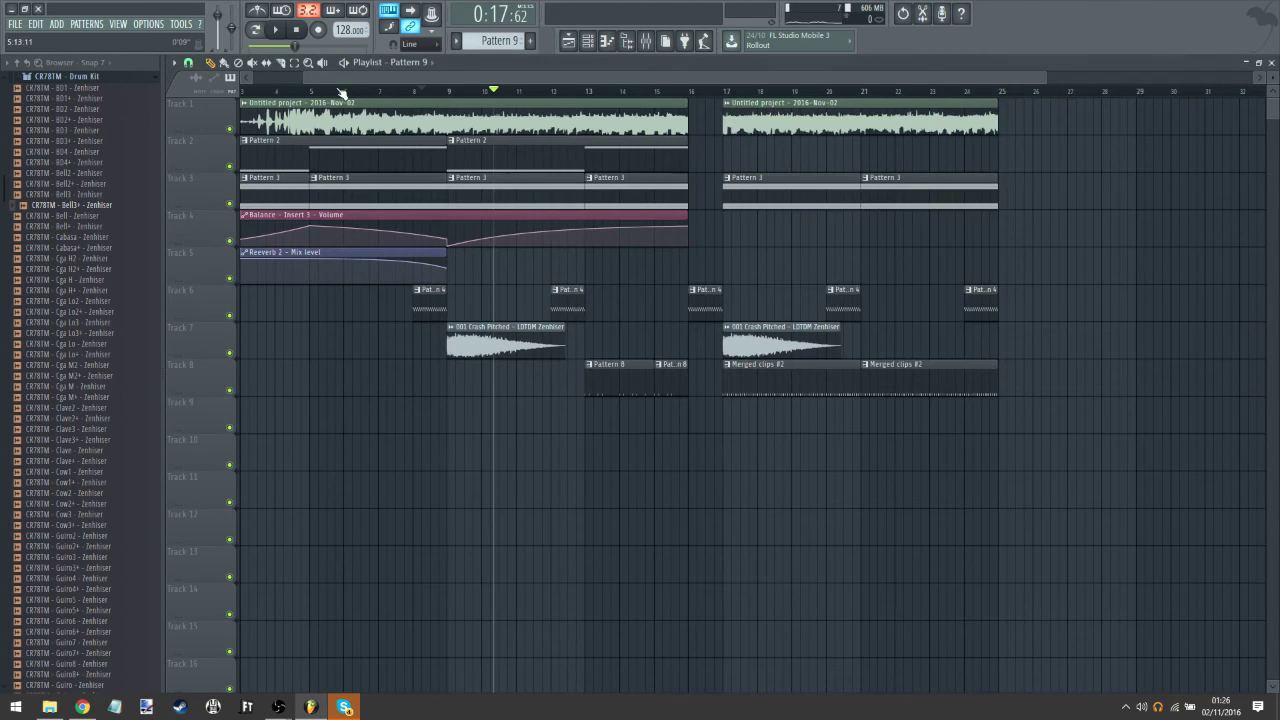
left_click(291, 33)
left_click(447, 409)
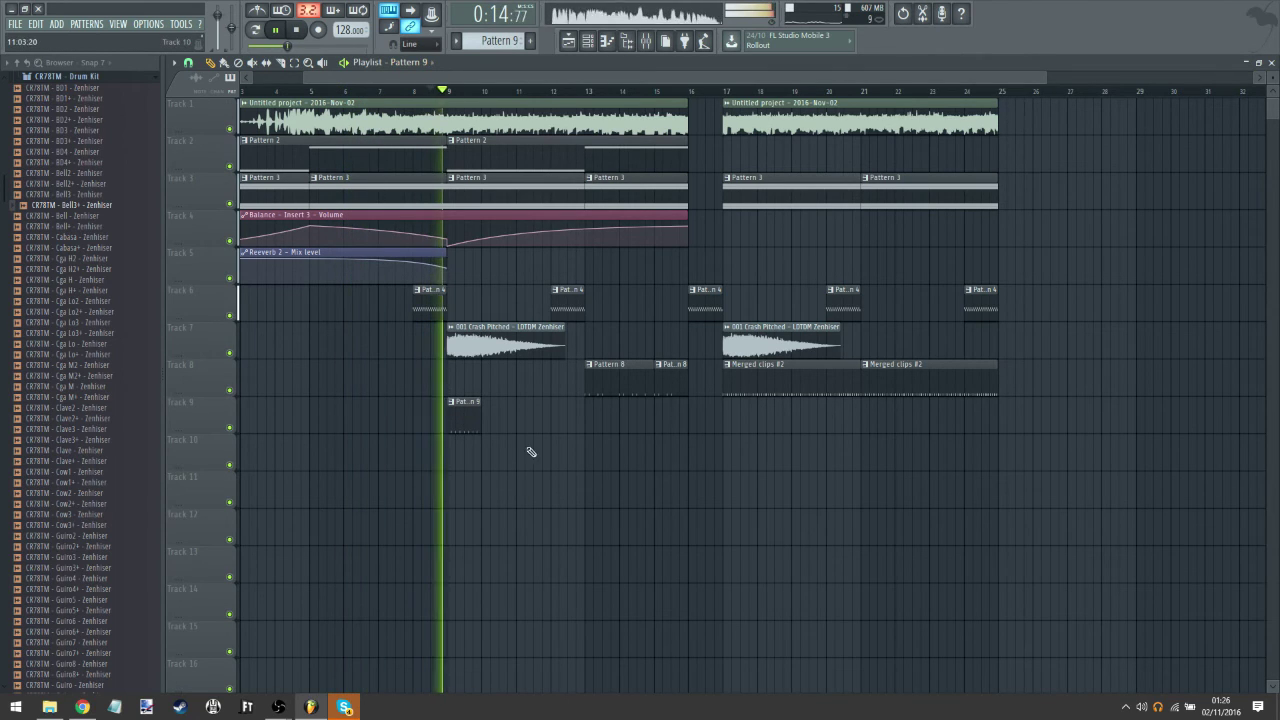
left_click(500, 415)
left_click(535, 416)
left_click(570, 418)
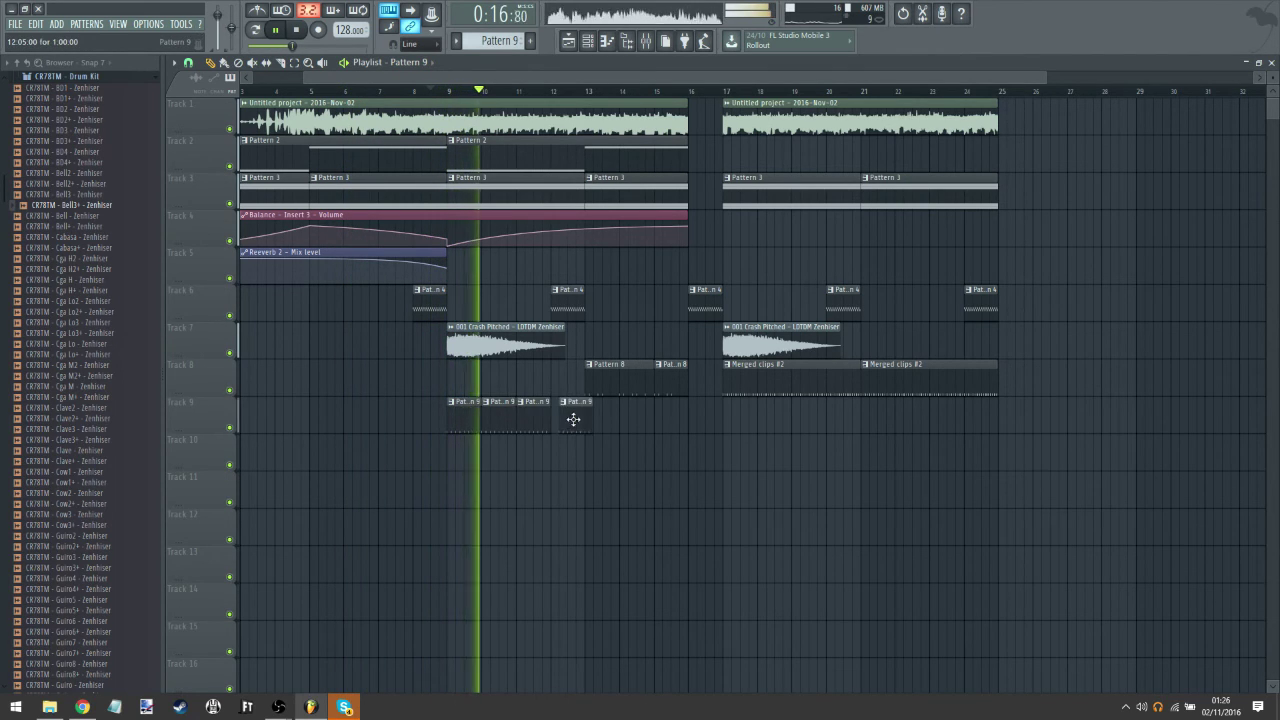
left_click(592, 412)
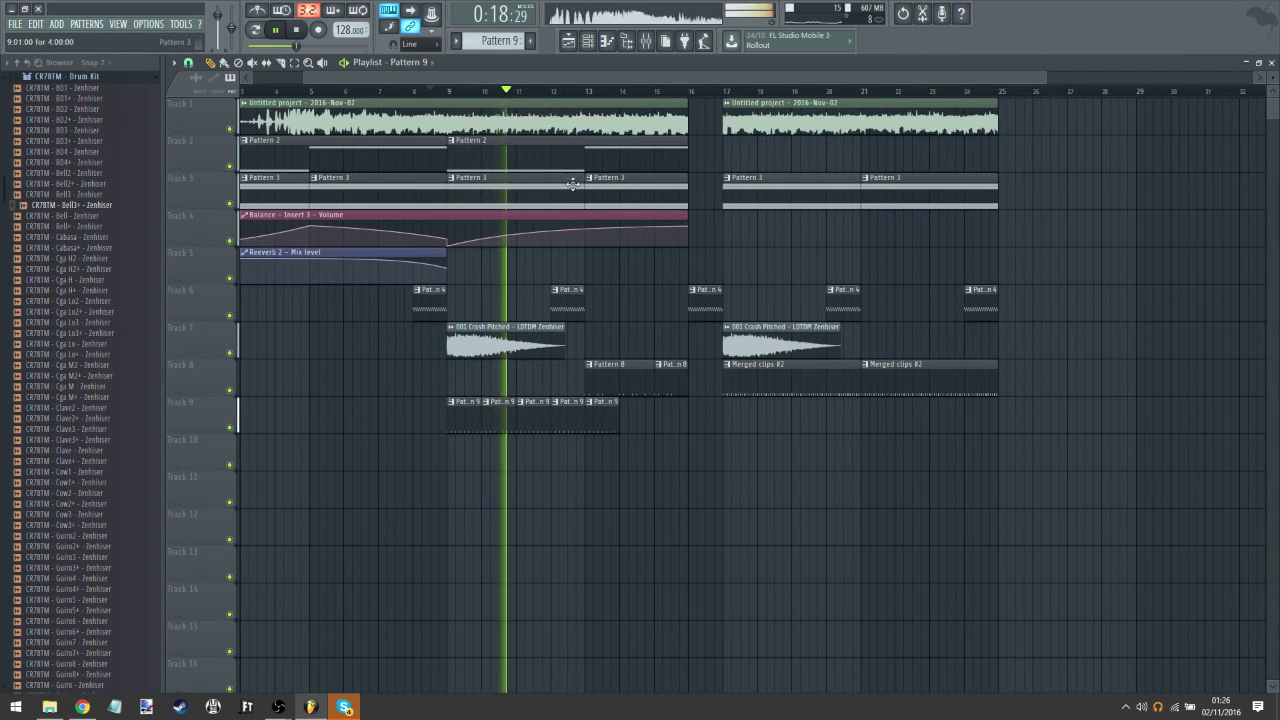
left_click(573, 91)
left_click(629, 420)
left_click(674, 420)
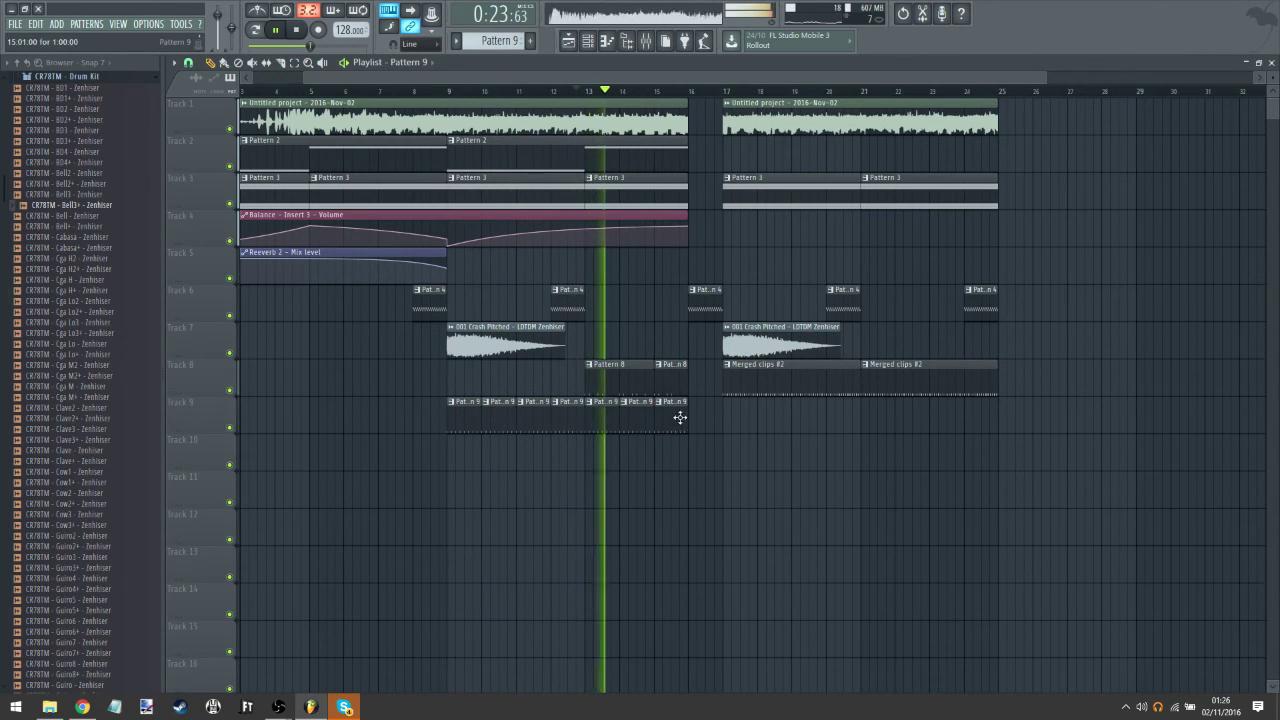
Step: Continue the one-bar Pattern 9 clips on Track 9 from bar 16 through bar 24
left_click(728, 418)
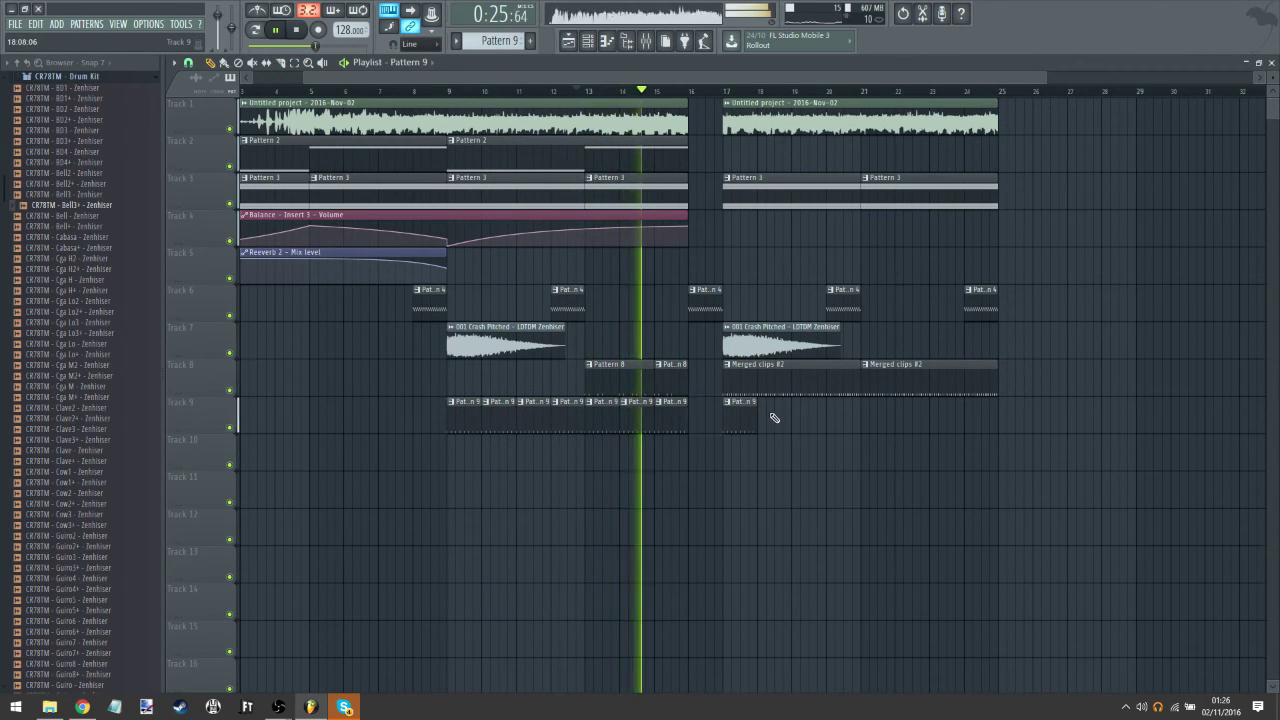
left_click(785, 416)
left_click(697, 420)
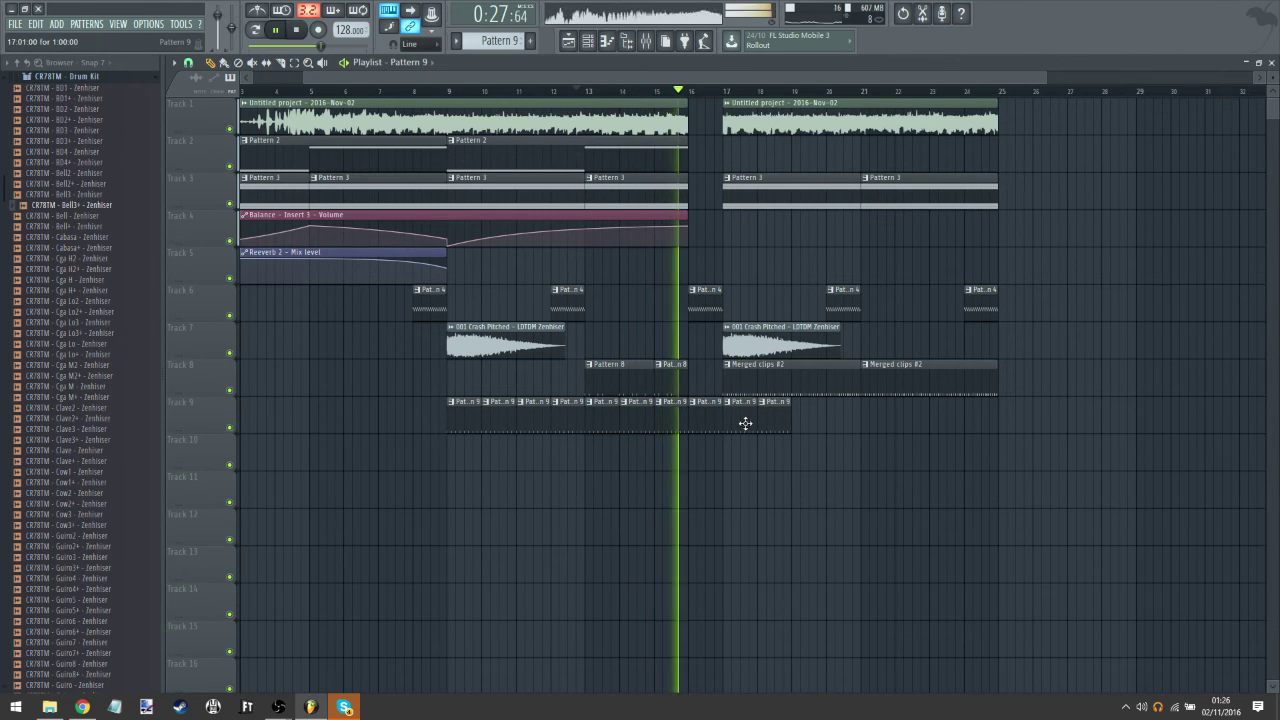
left_click(815, 424)
left_click(850, 421)
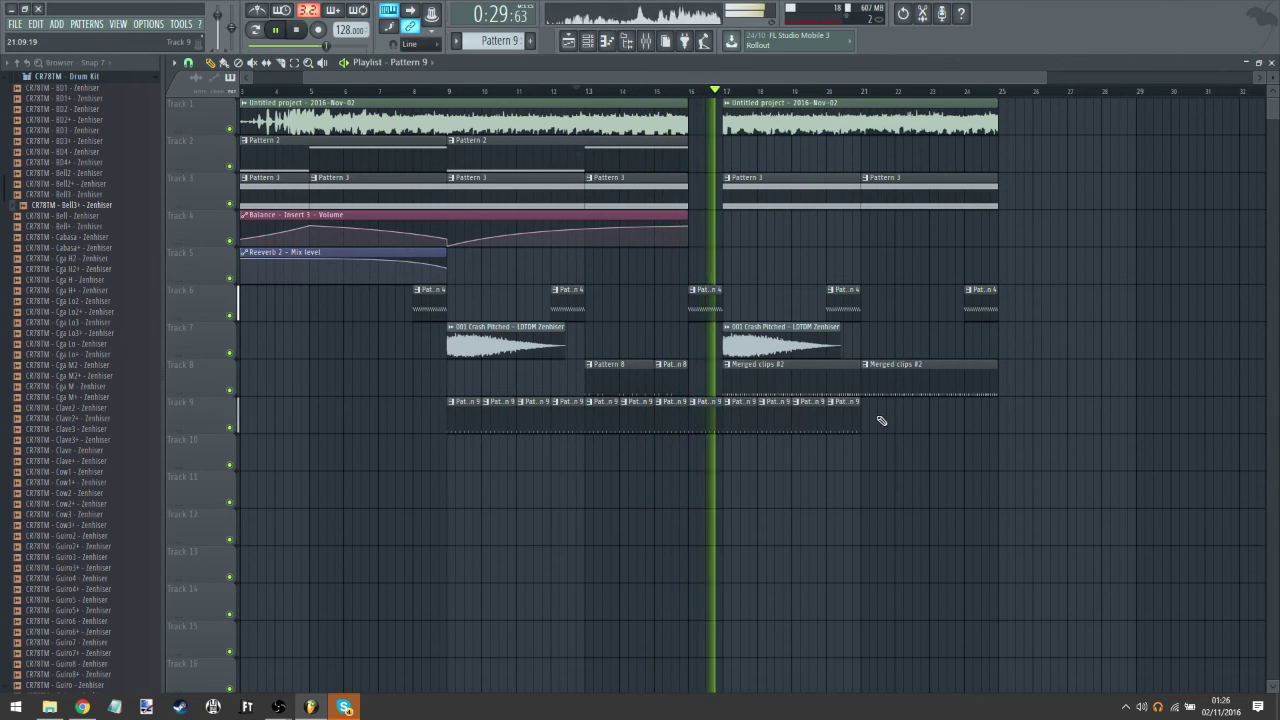
left_click(886, 416)
left_click(915, 420)
left_click(950, 420)
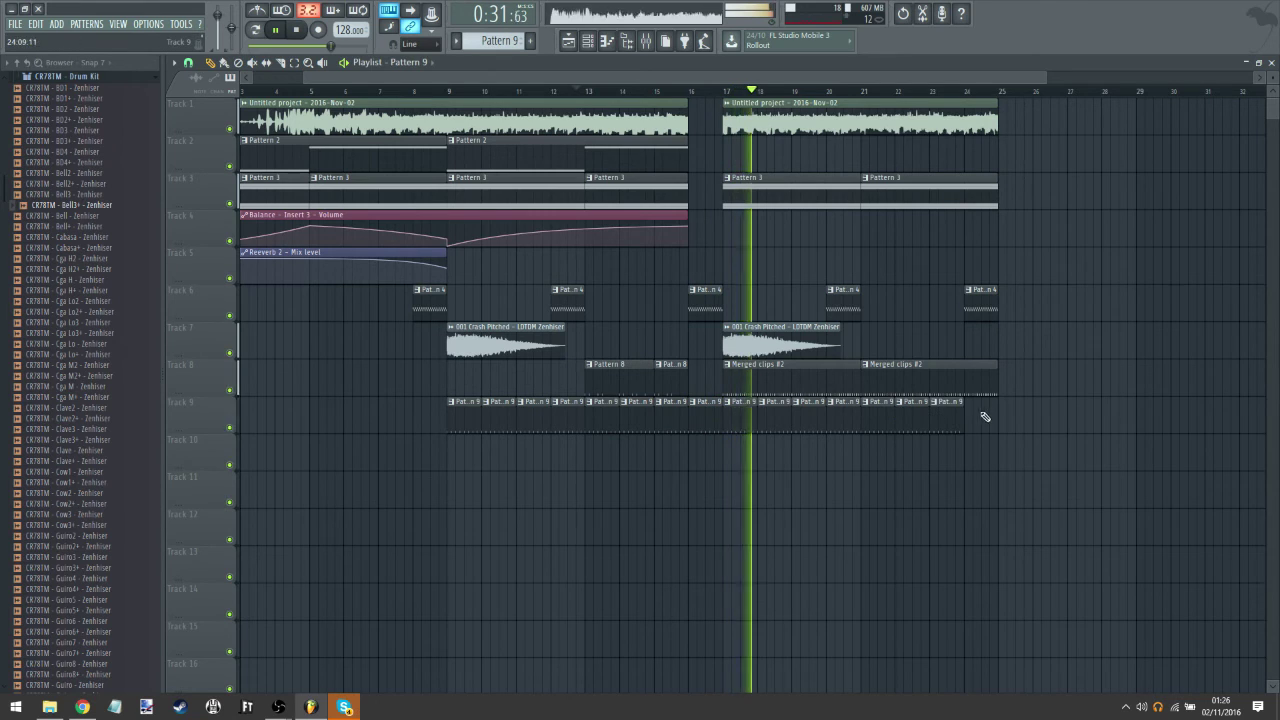
left_click(983, 417)
Step: Replay the song from bar 9, lower the Bell3+ mixer track's volume and add Fruity Phaser in its second slot
left_click(448, 91)
key("F9")
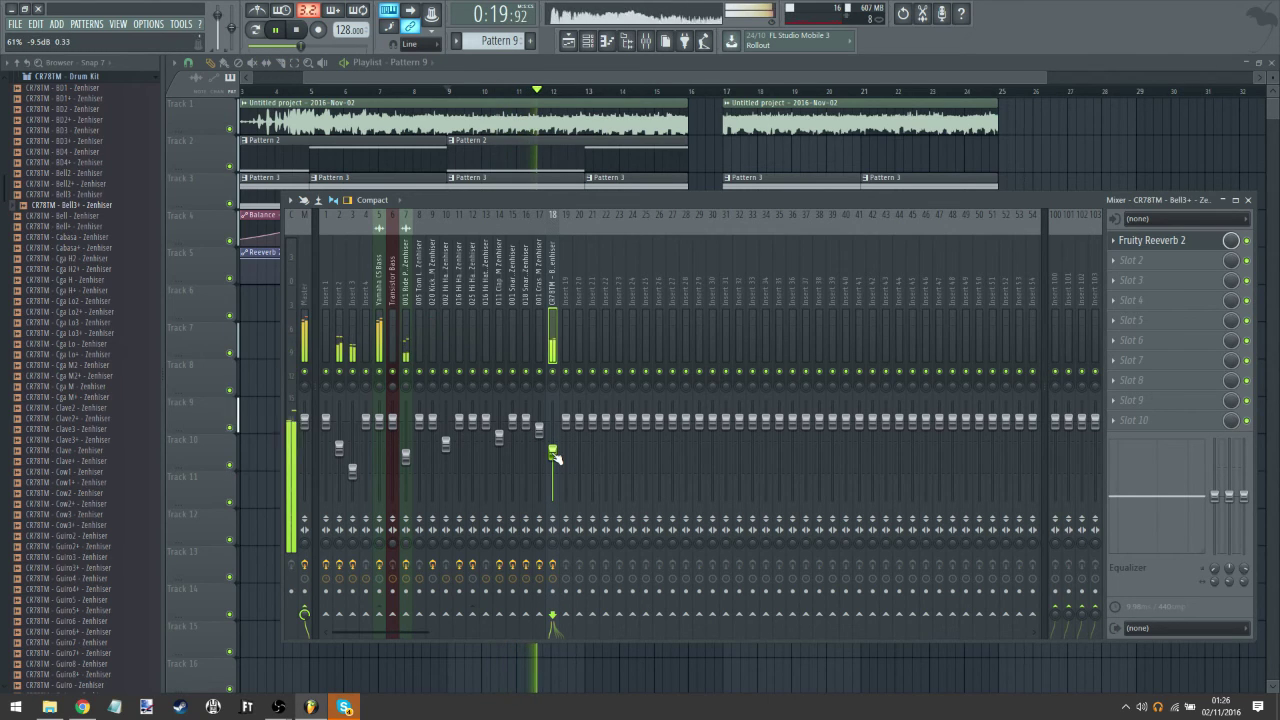
left_click(1132, 257)
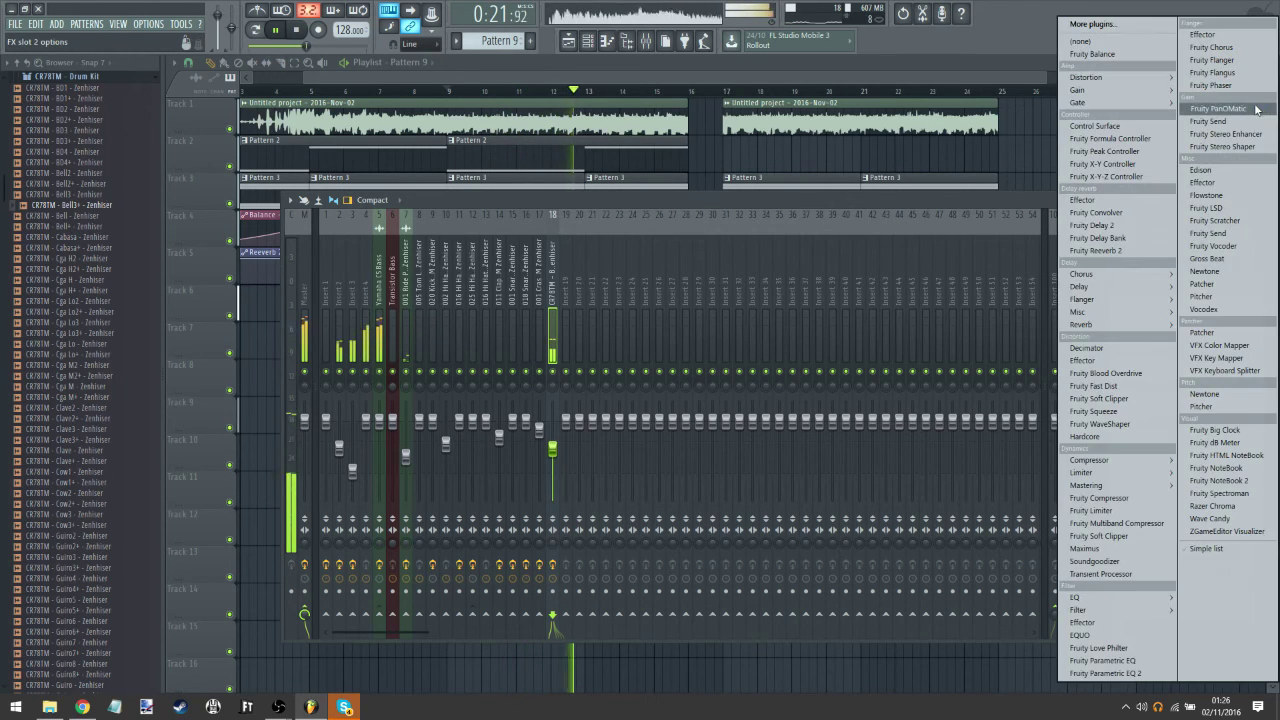
left_click(1220, 88)
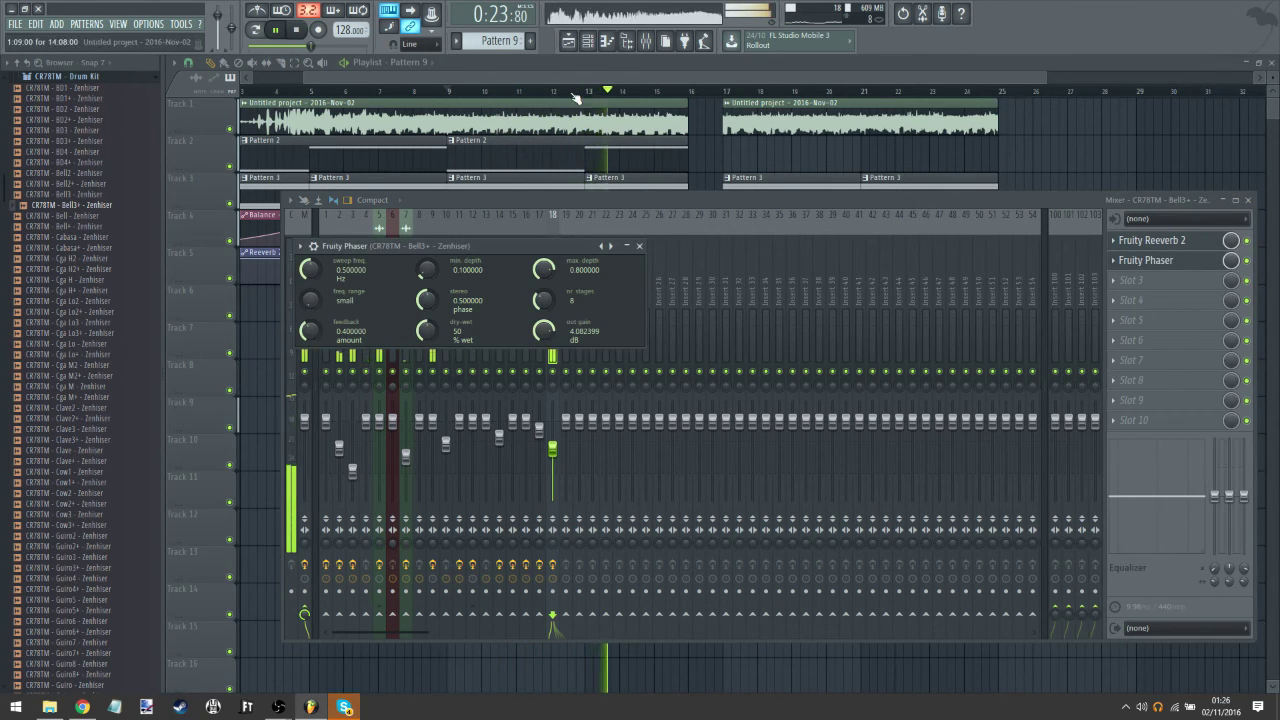
left_click_drag(552, 453, 552, 446)
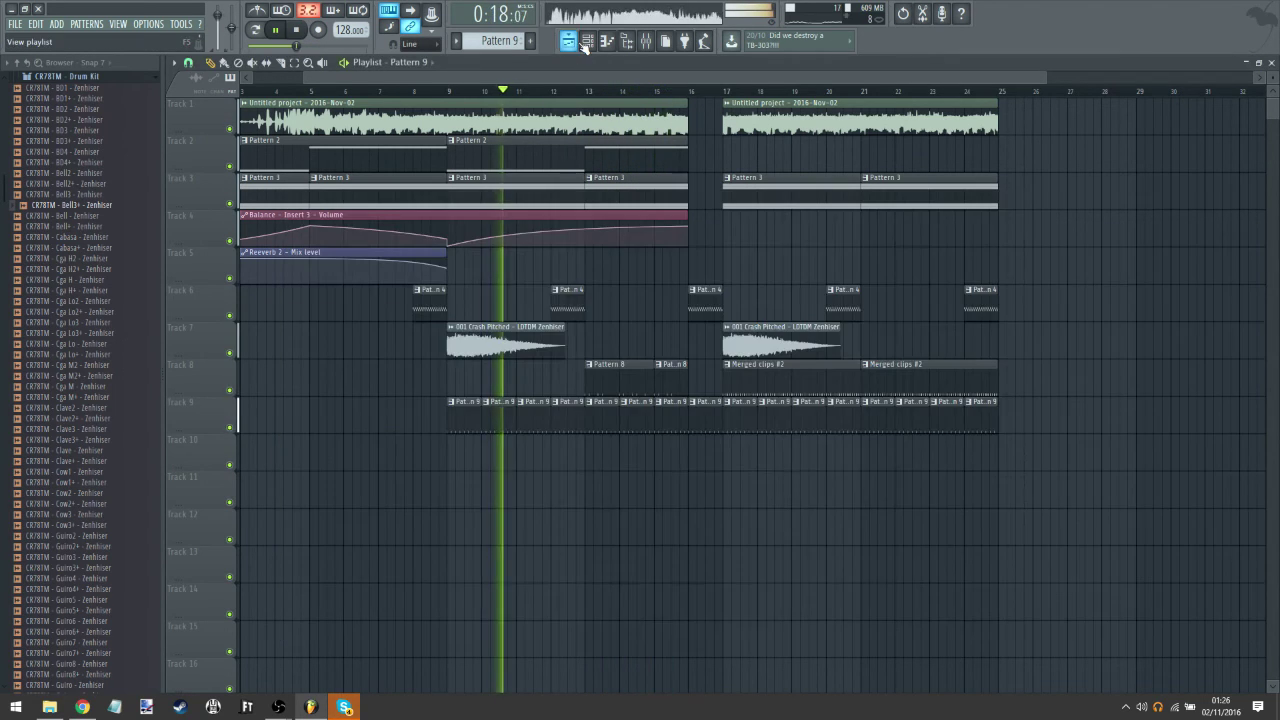
left_click(580, 44)
left_click(578, 43)
left_click(589, 43)
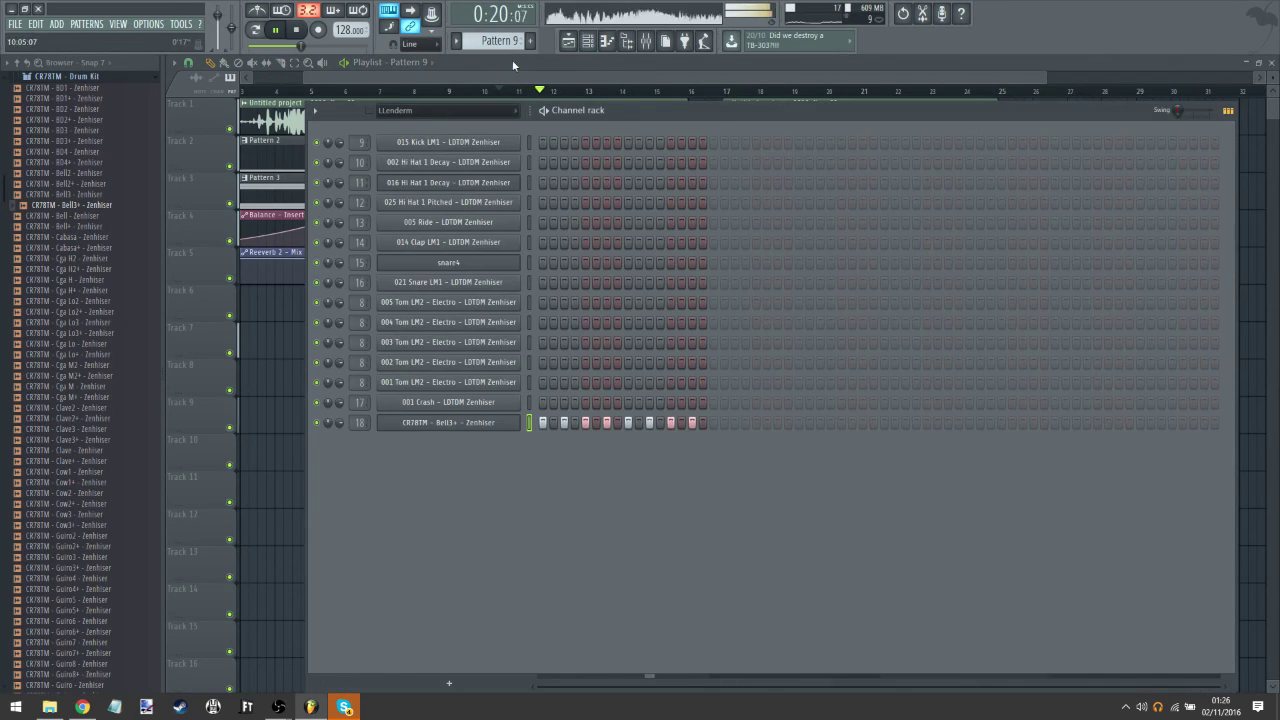
left_click(571, 43)
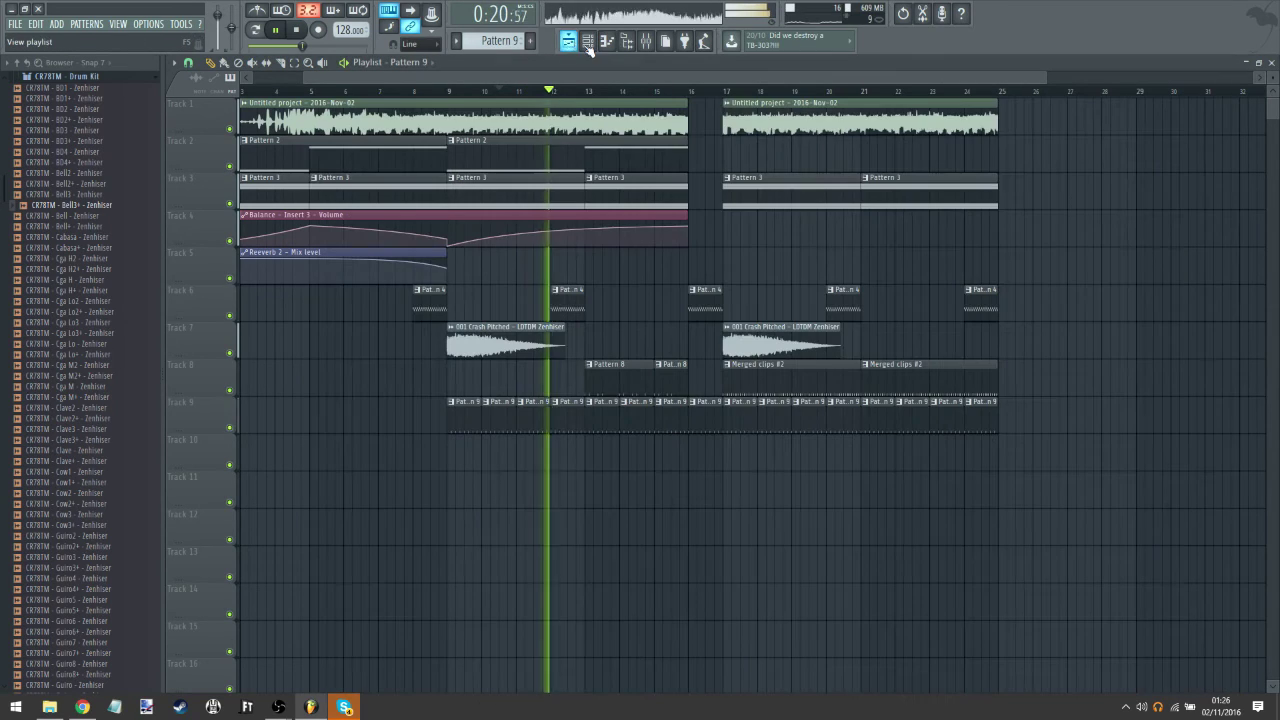
Step: Stop playback and load the Snare sample from the Dynamite Headdy folder into the snare channel
left_click(276, 31)
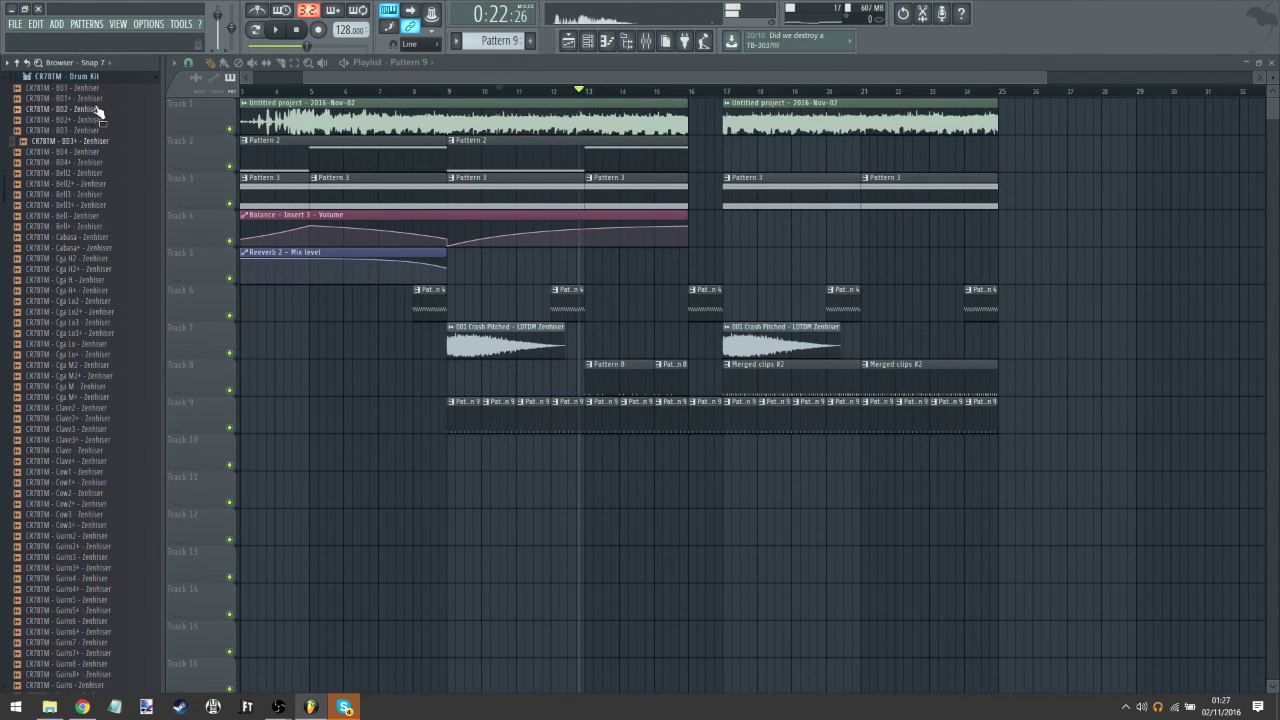
left_click(76, 77)
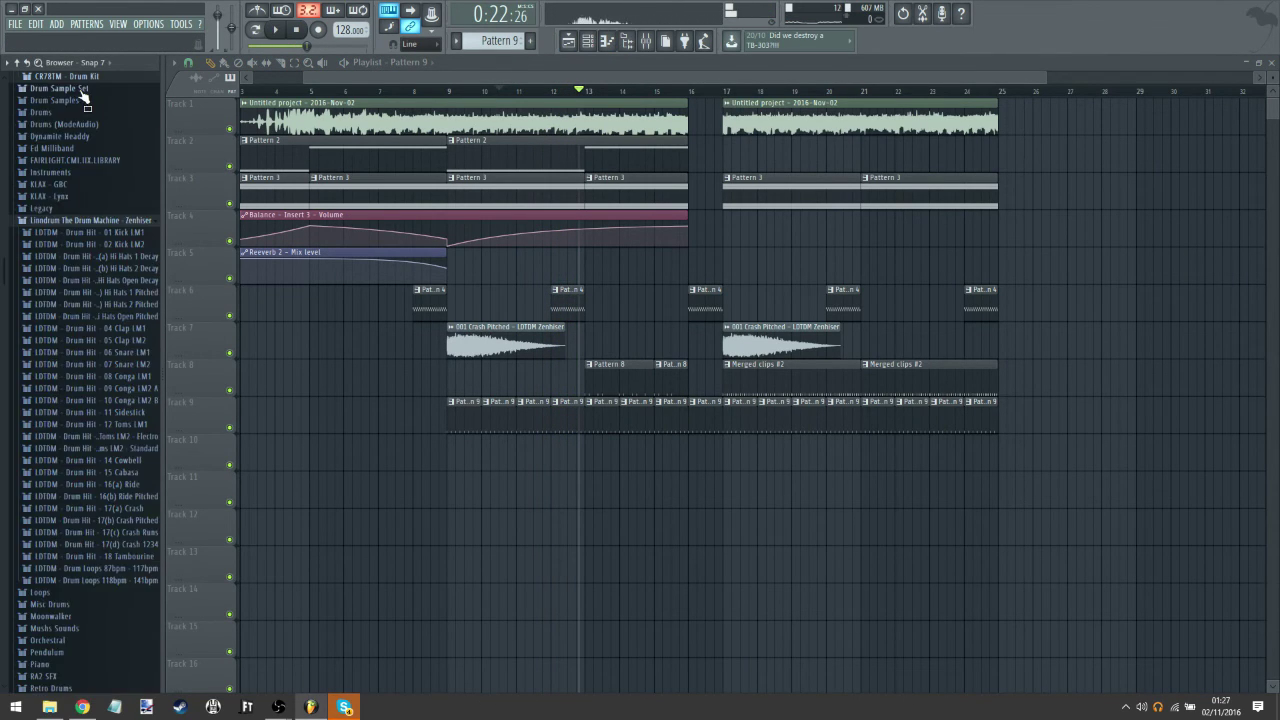
left_click(86, 222)
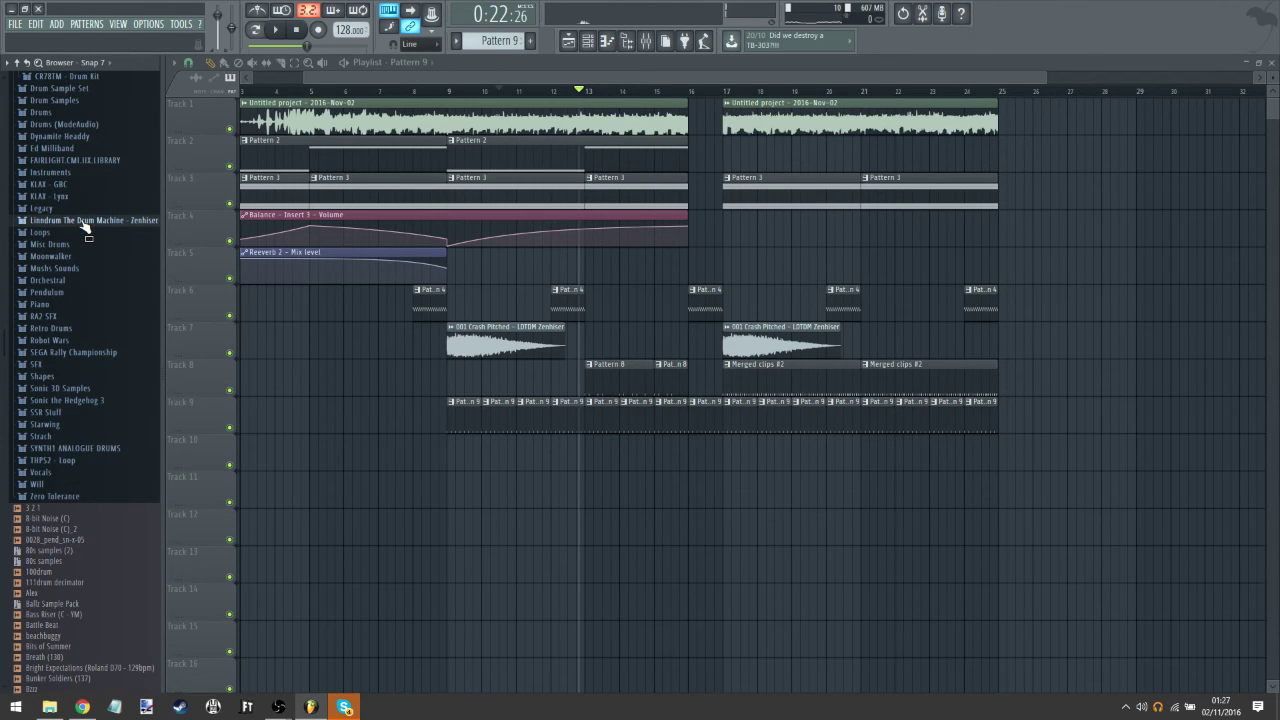
left_click(89, 138)
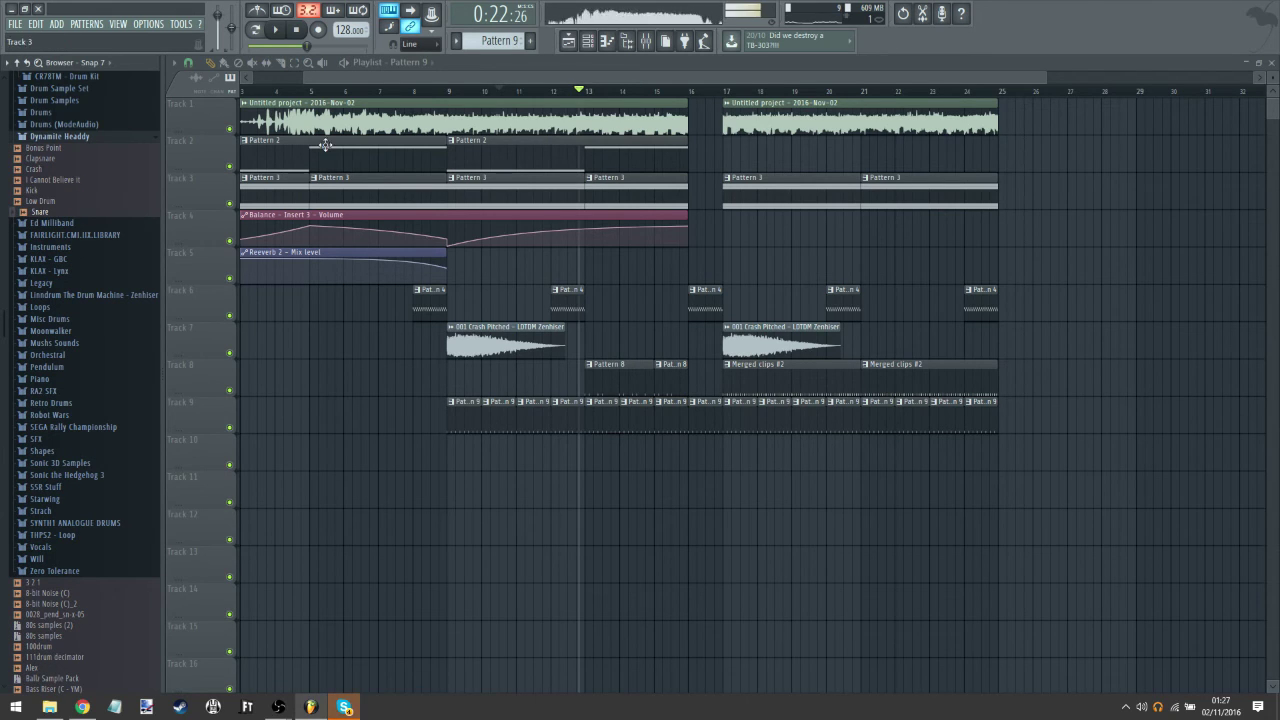
left_click(588, 41)
left_click_drag(58, 213, 446, 279)
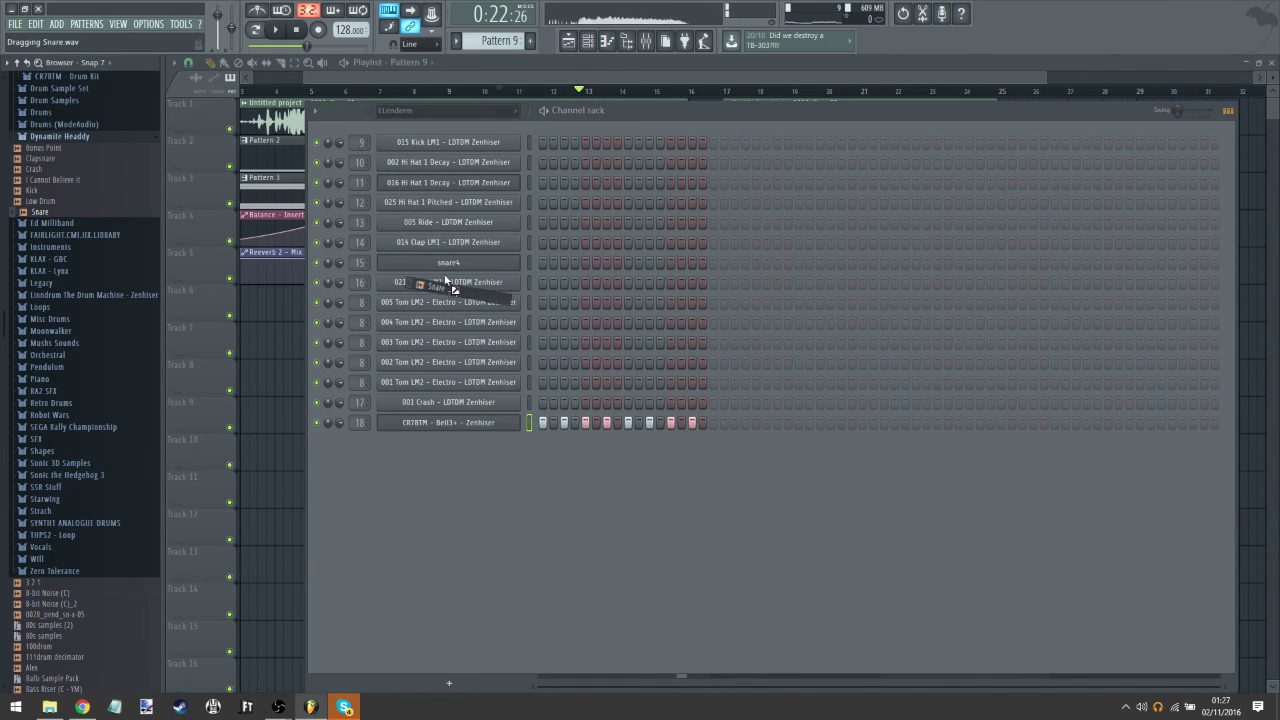
key("F6")
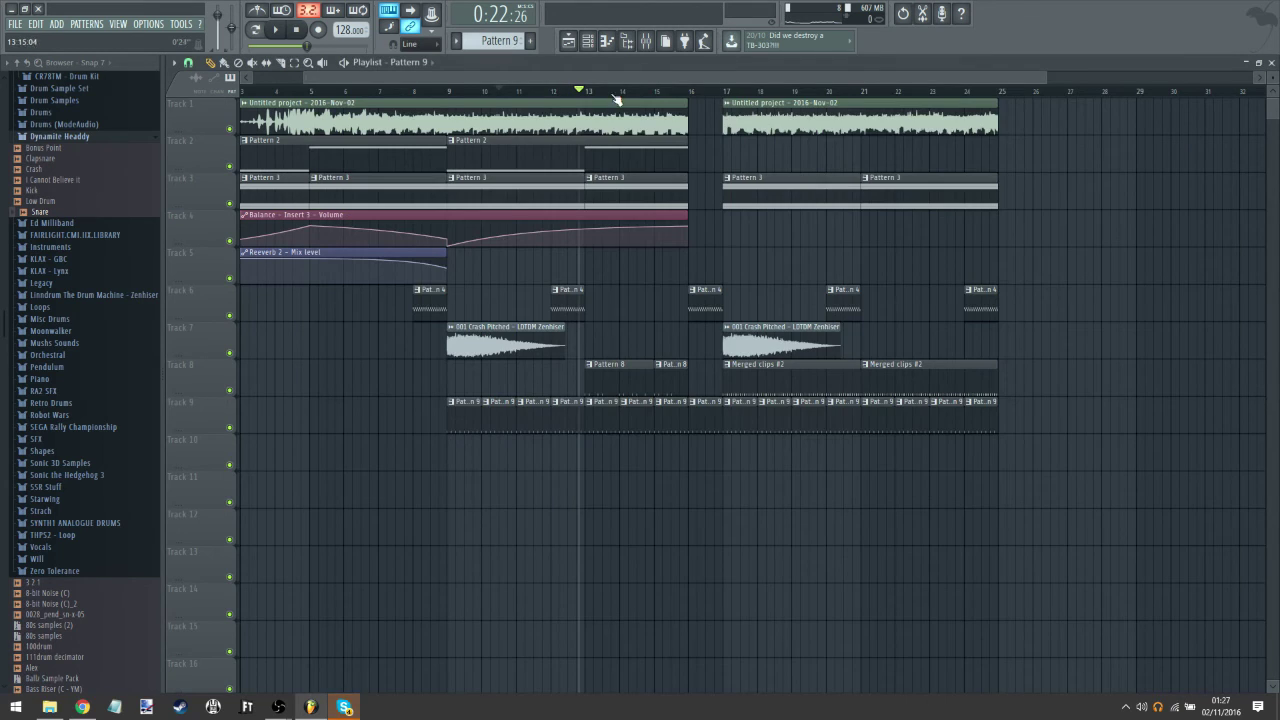
Step: Play the song, inspect Maximus on the 001 Snare LM1 mixer track, and replay from about bar 13
left_click(276, 32)
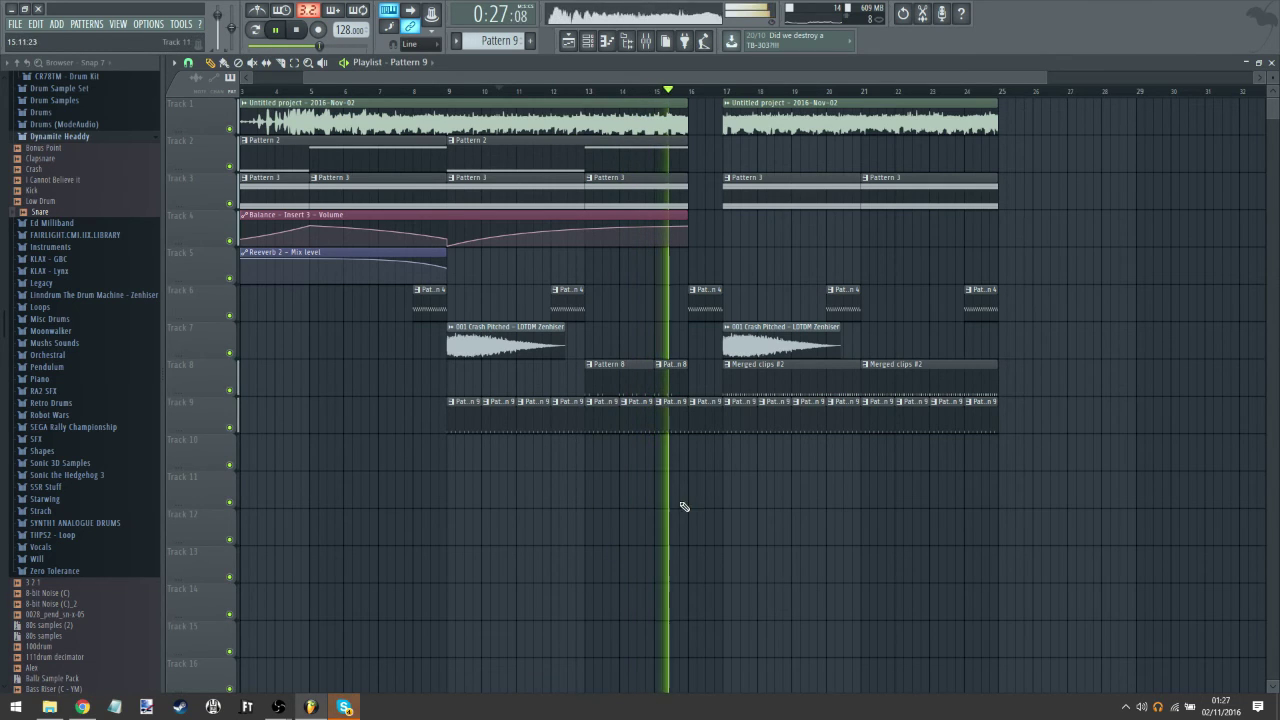
left_click(644, 42)
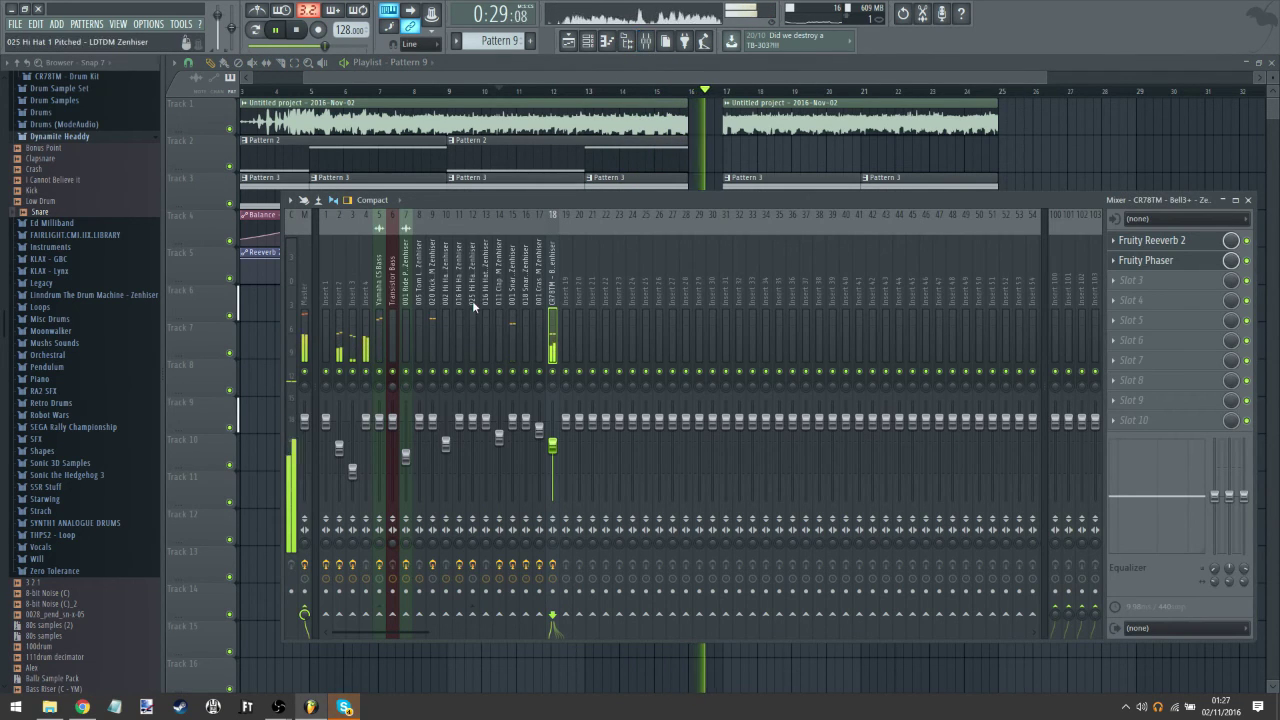
left_click(511, 293)
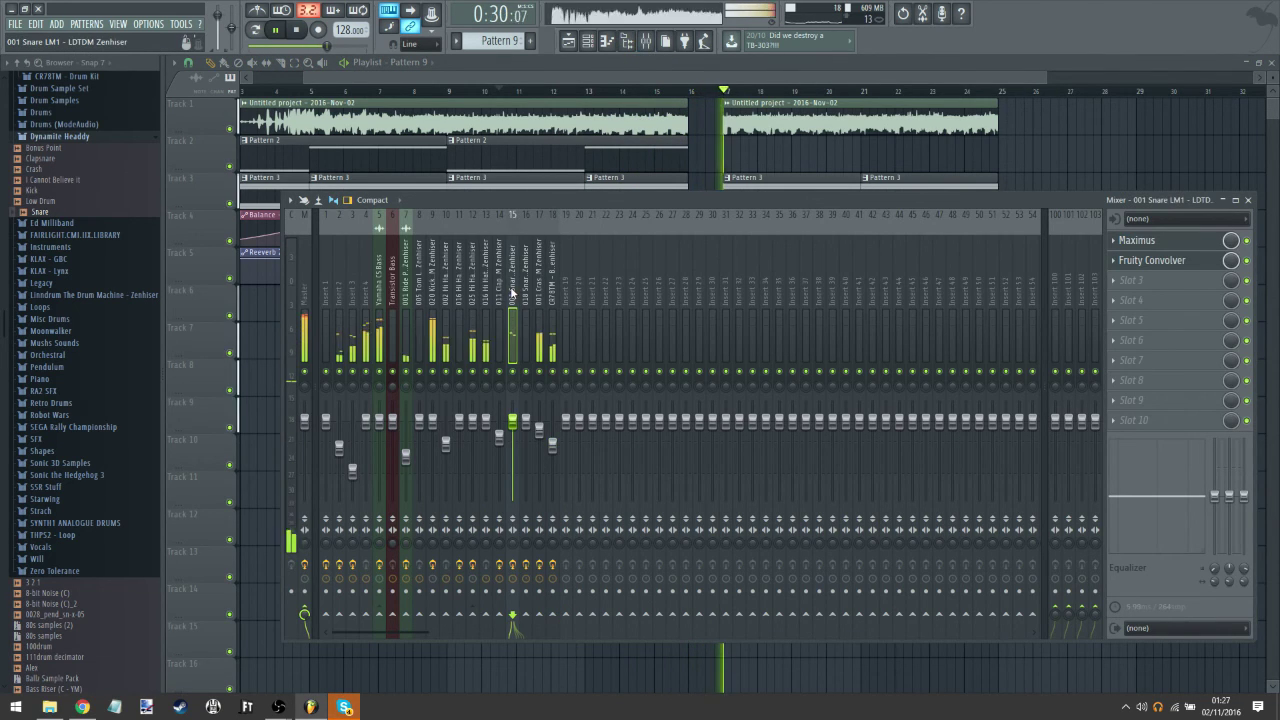
left_click(1168, 242)
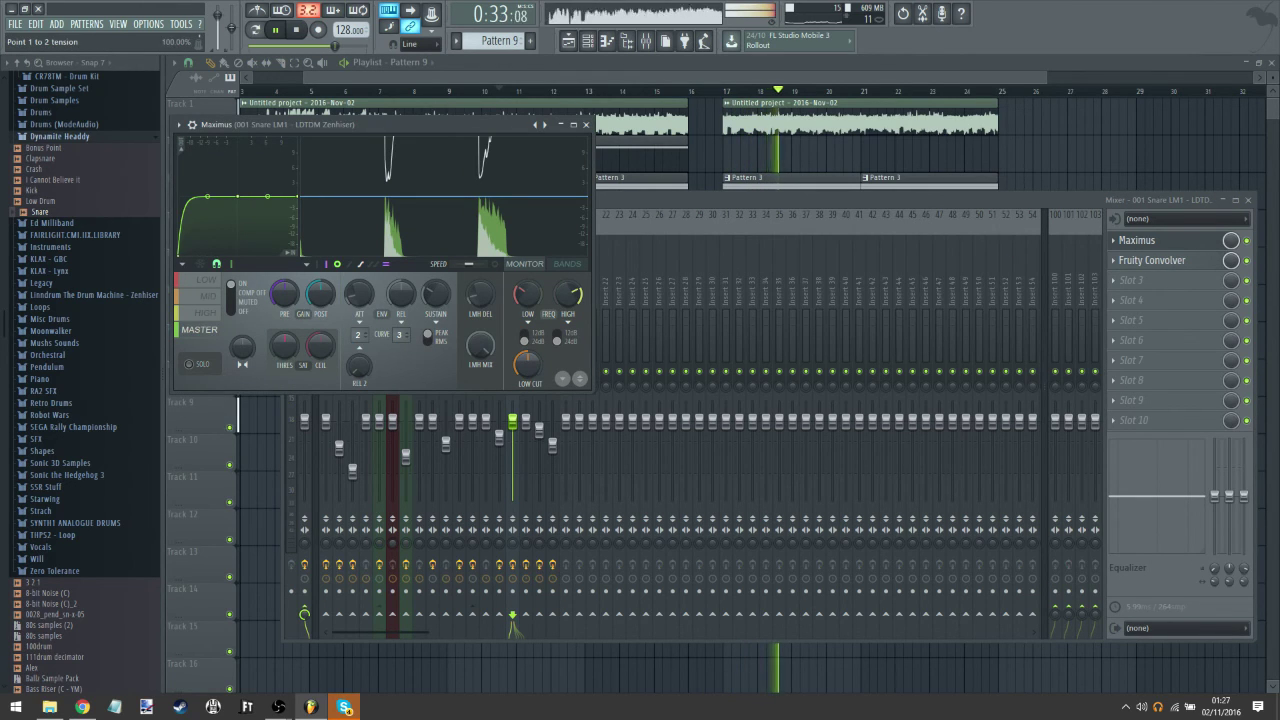
left_click(608, 90)
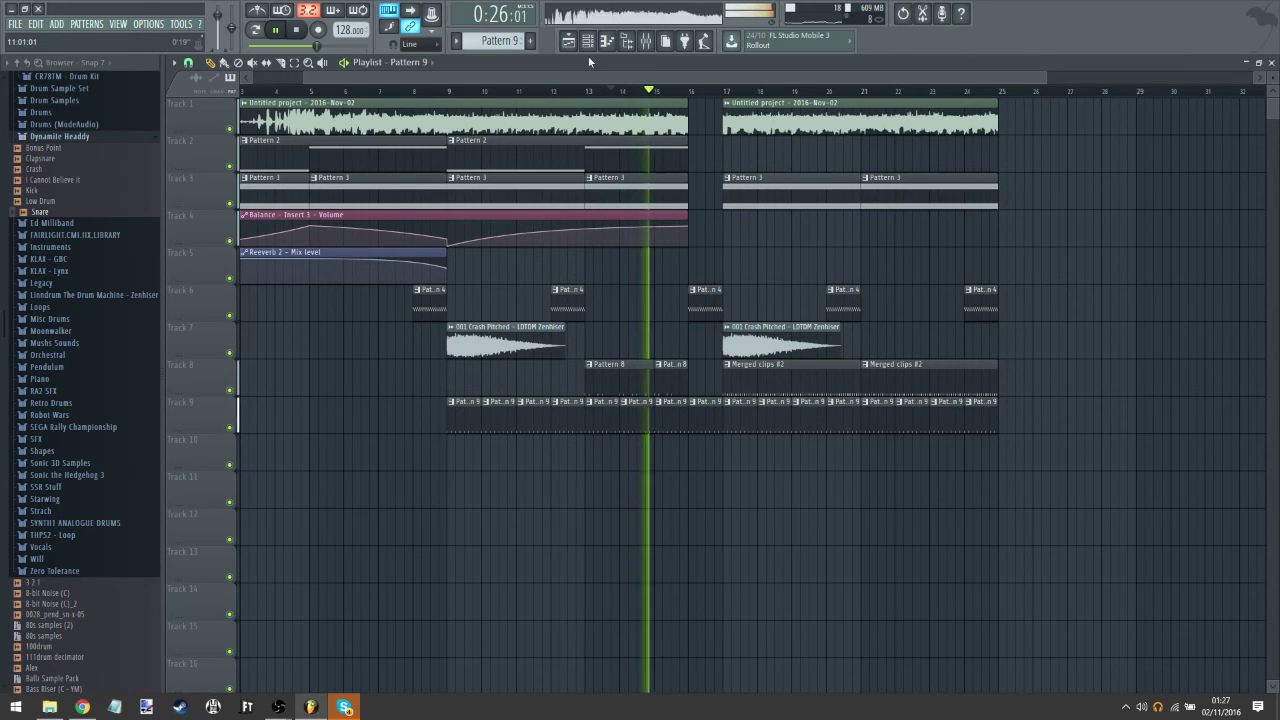
Step: Readjust the volume of the Bell3+ mixer track while the song plays
left_click_drag(737, 471, 513, 480)
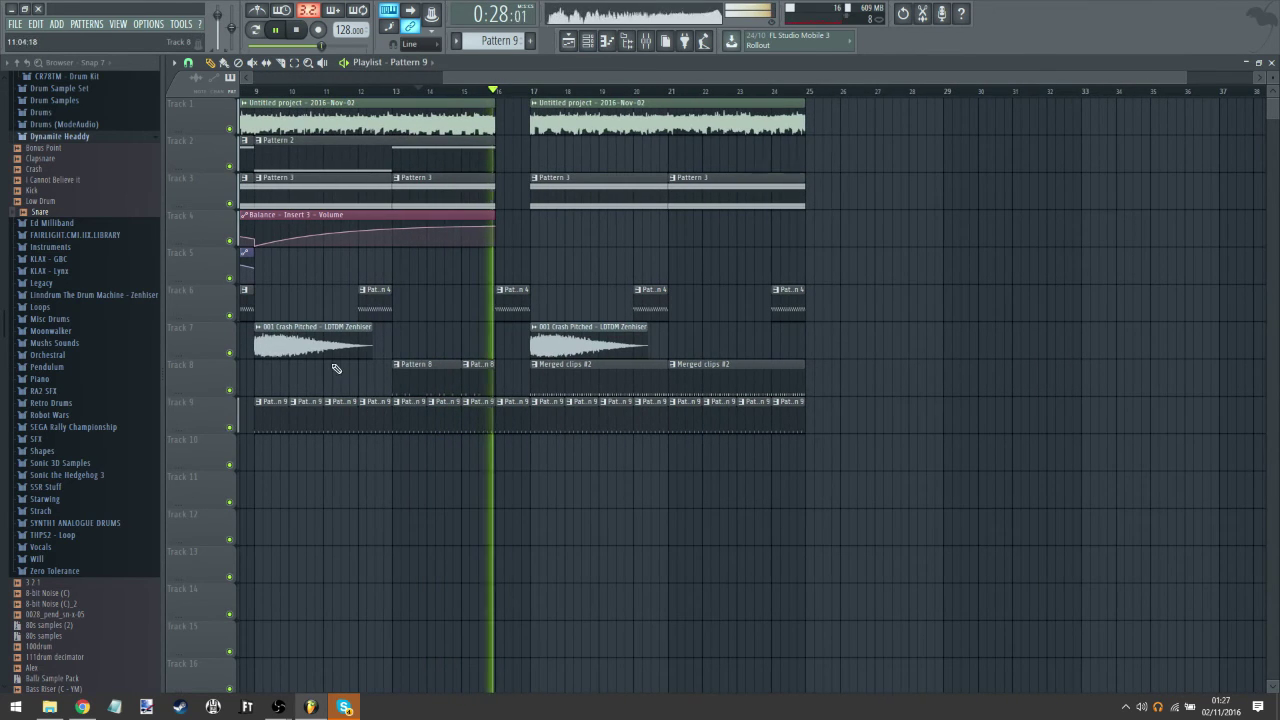
left_click_drag(623, 286, 540, 303)
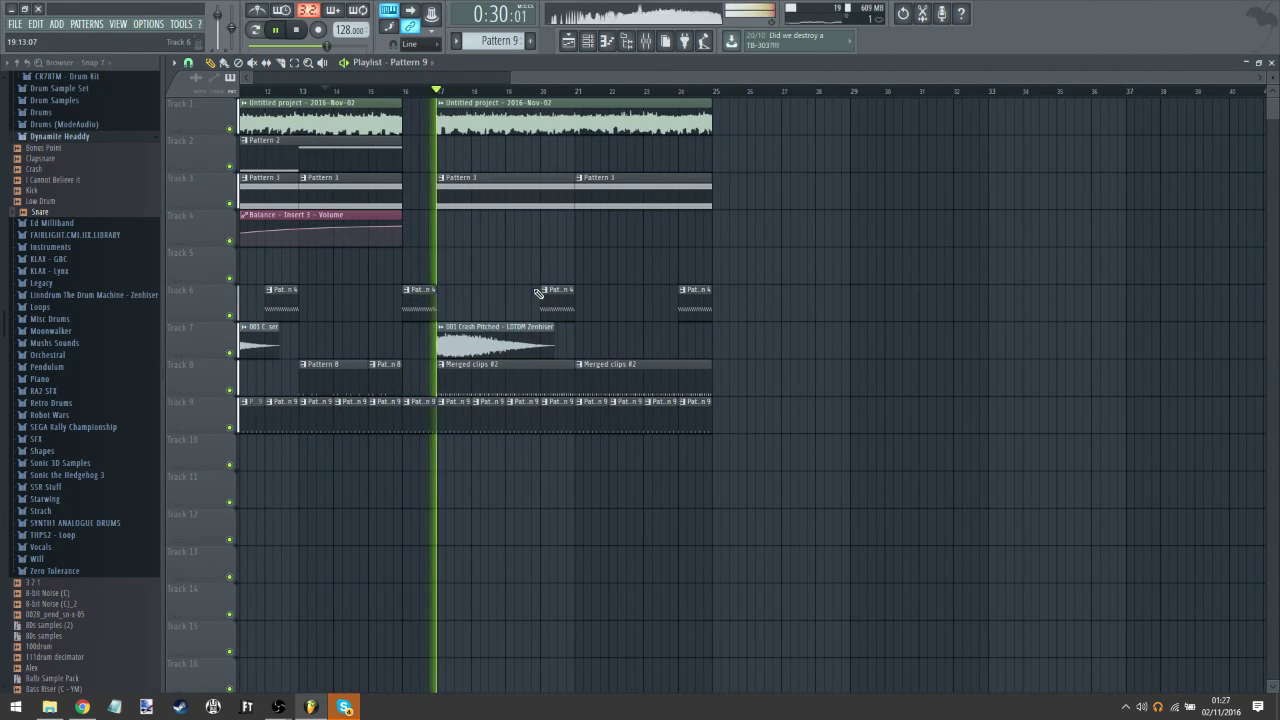
key("F9")
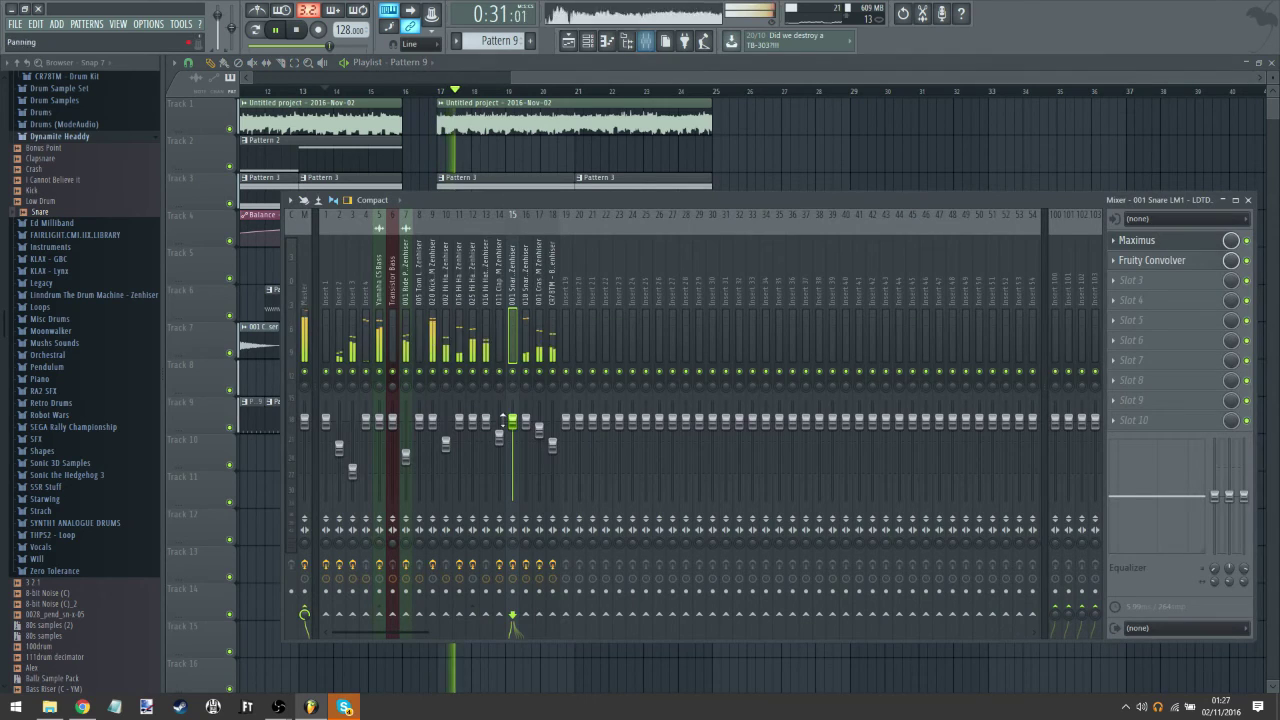
left_click(551, 446)
left_click_drag(552, 421, 555, 404)
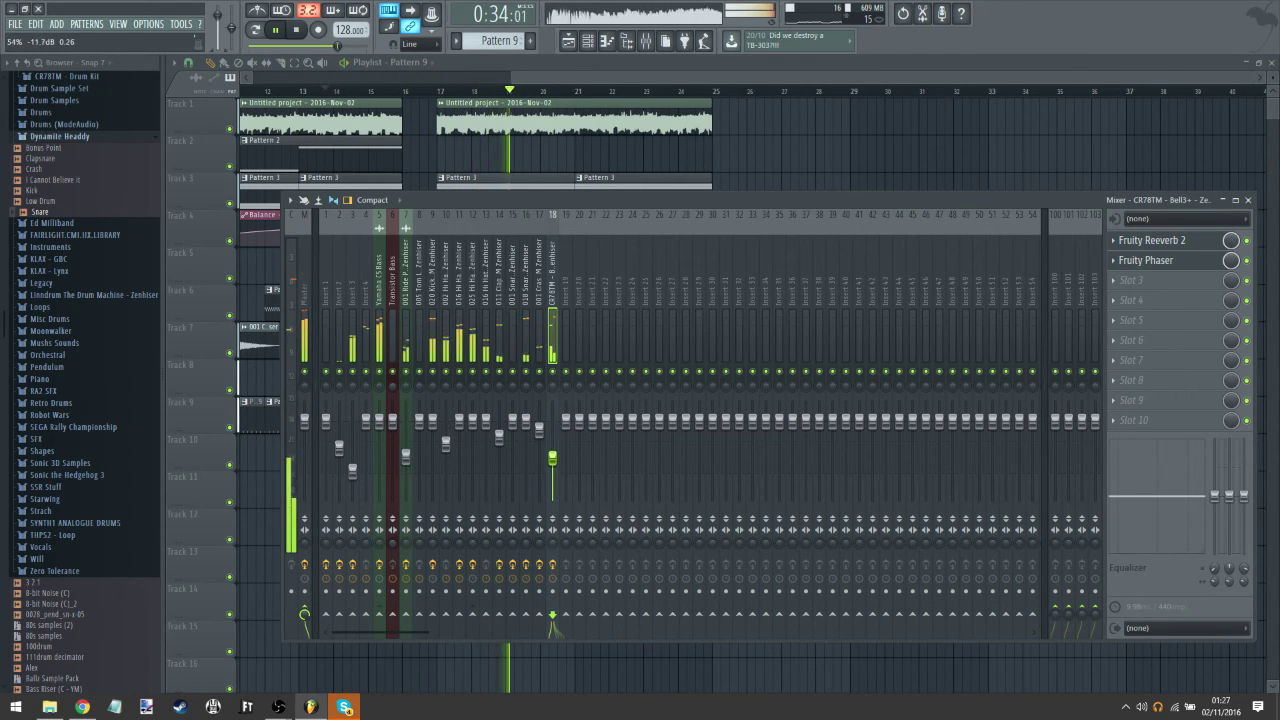
key("F9")
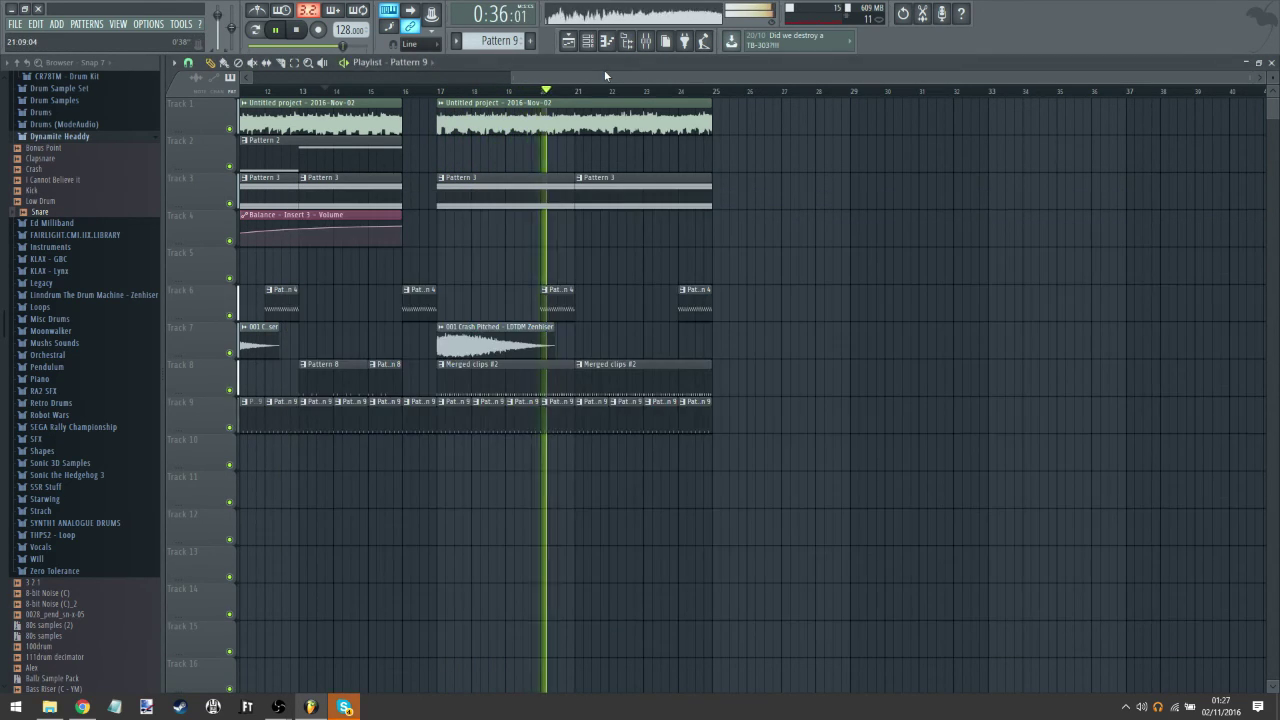
Step: Try a Pattern 8 clip on Track 7 at bar 21 and remove it
left_click(323, 378)
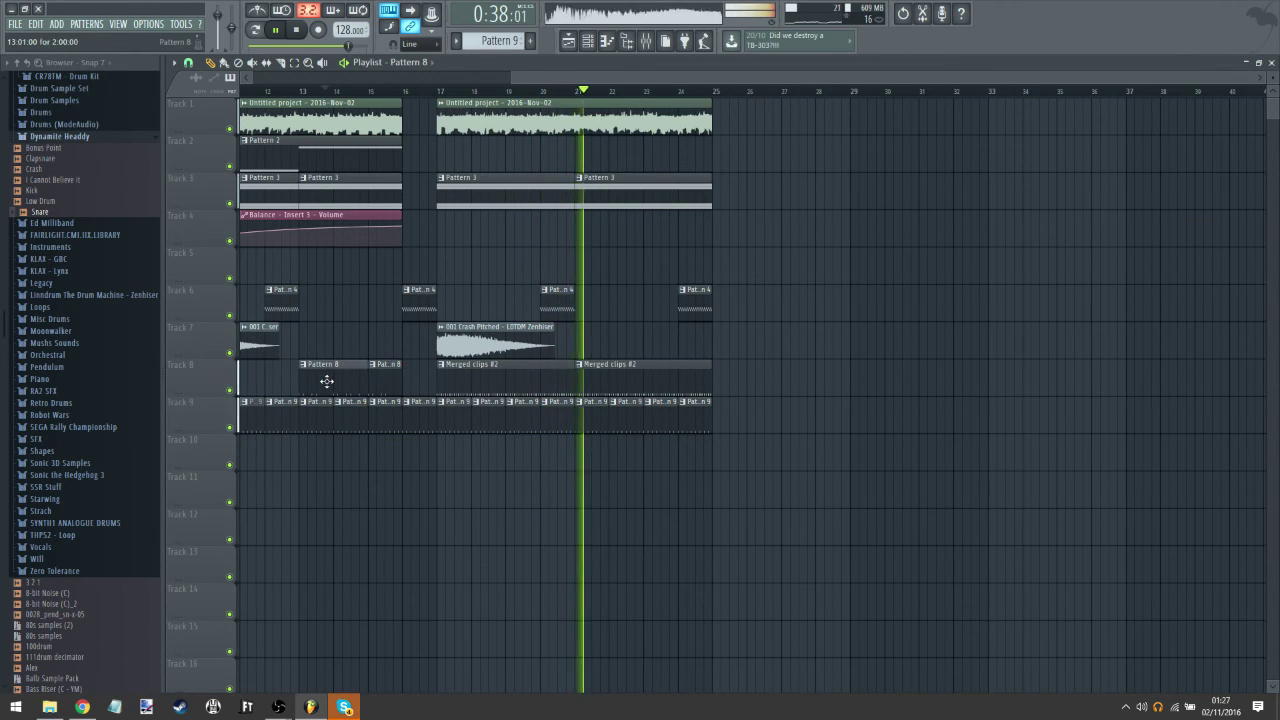
left_click(570, 345)
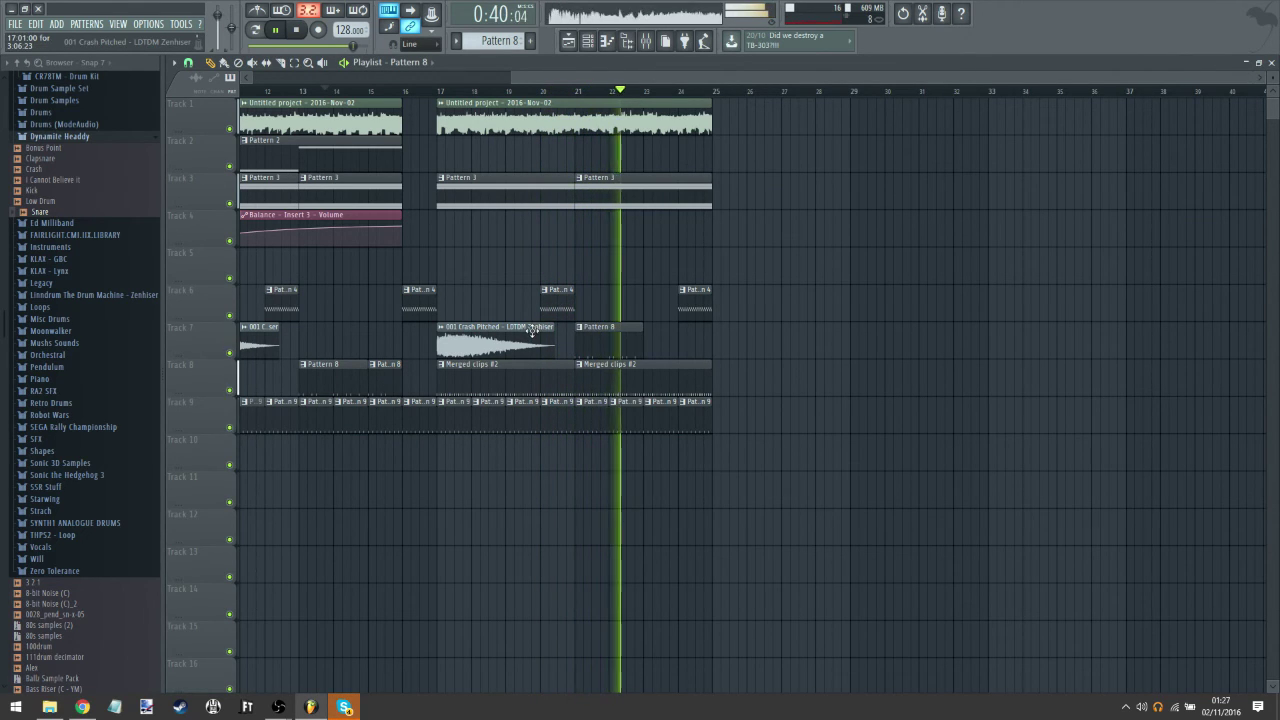
right_click(606, 338)
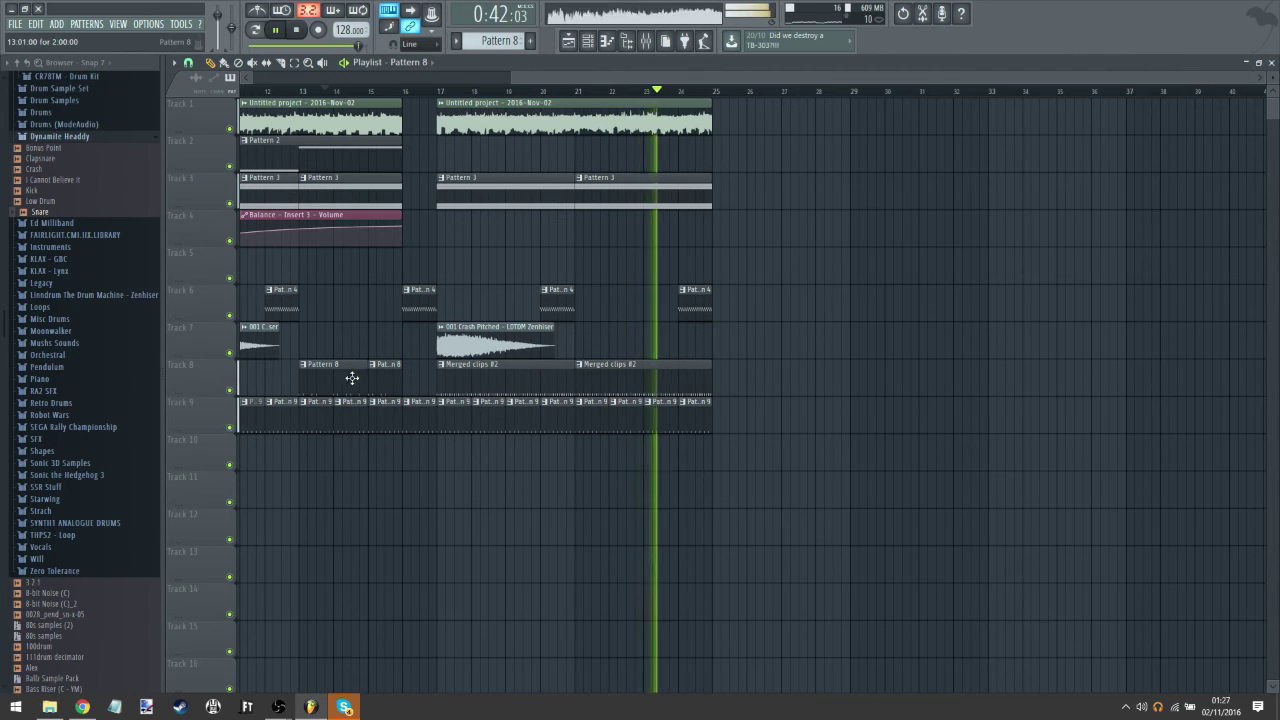
Step: Try an extra Snare step in the Merged clips #2 pattern while it plays, and remove it
double_click(469, 371)
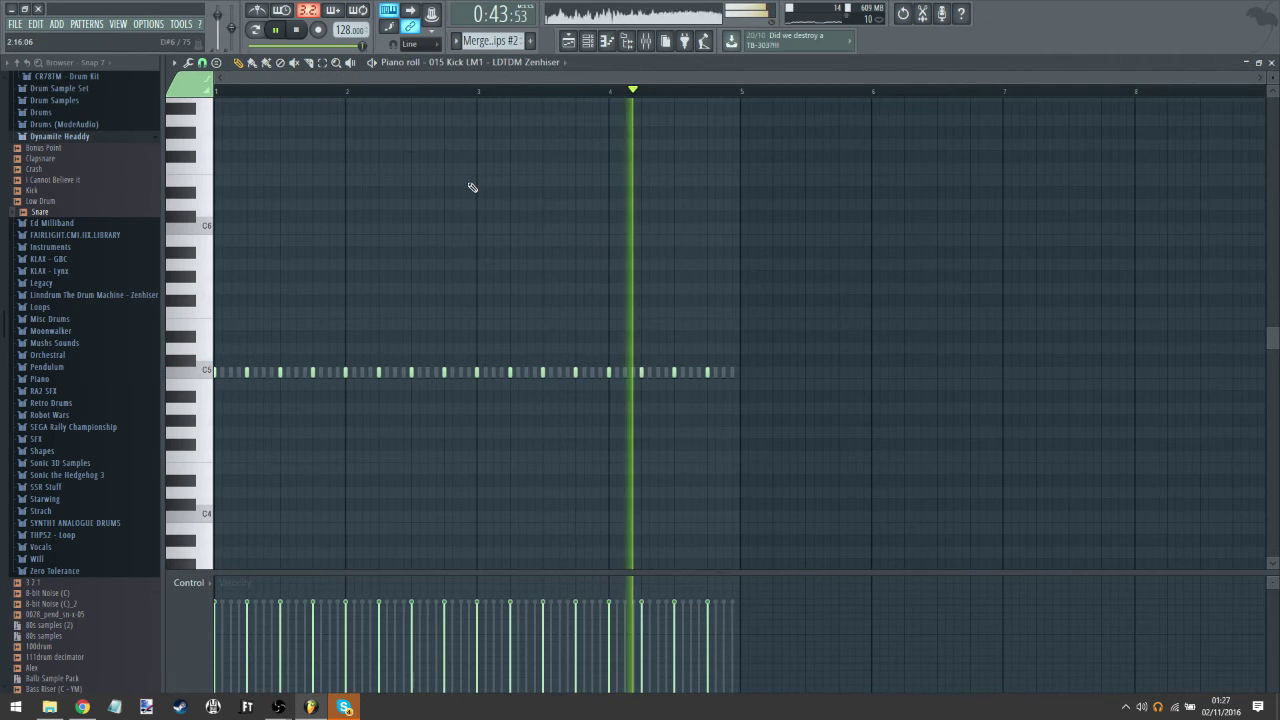
left_click(587, 42)
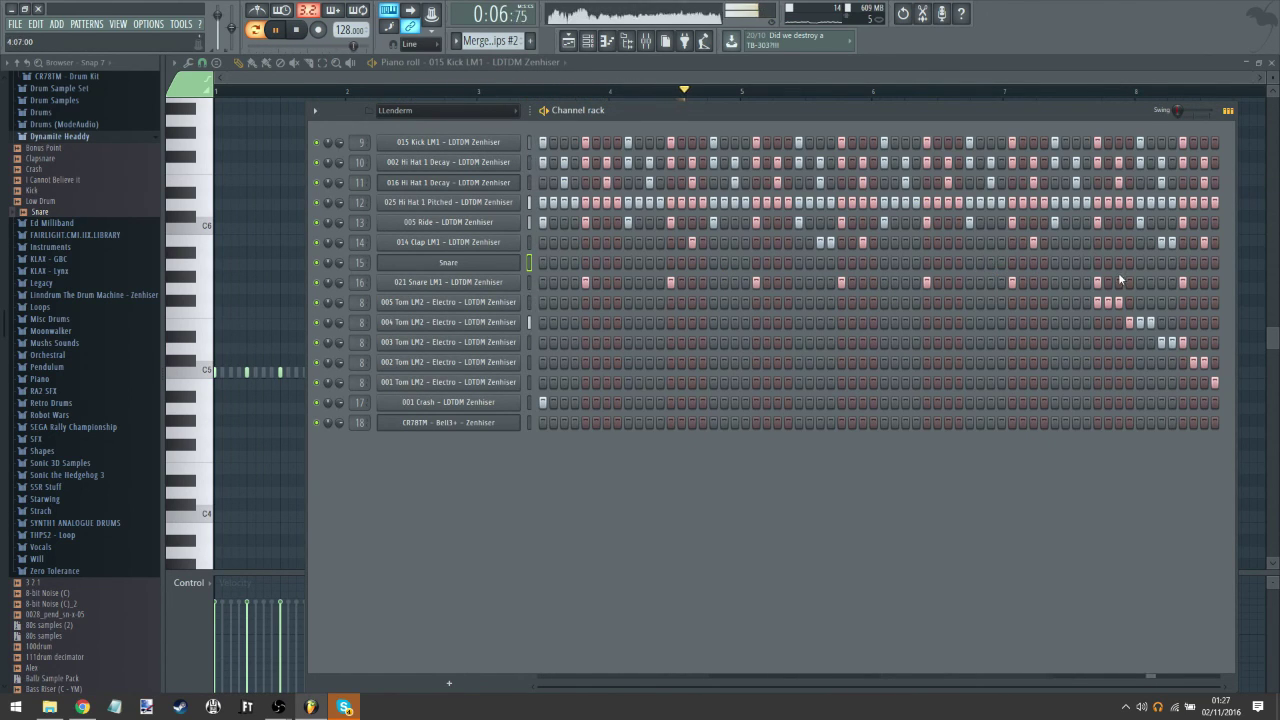
left_click(724, 262)
left_click(725, 263)
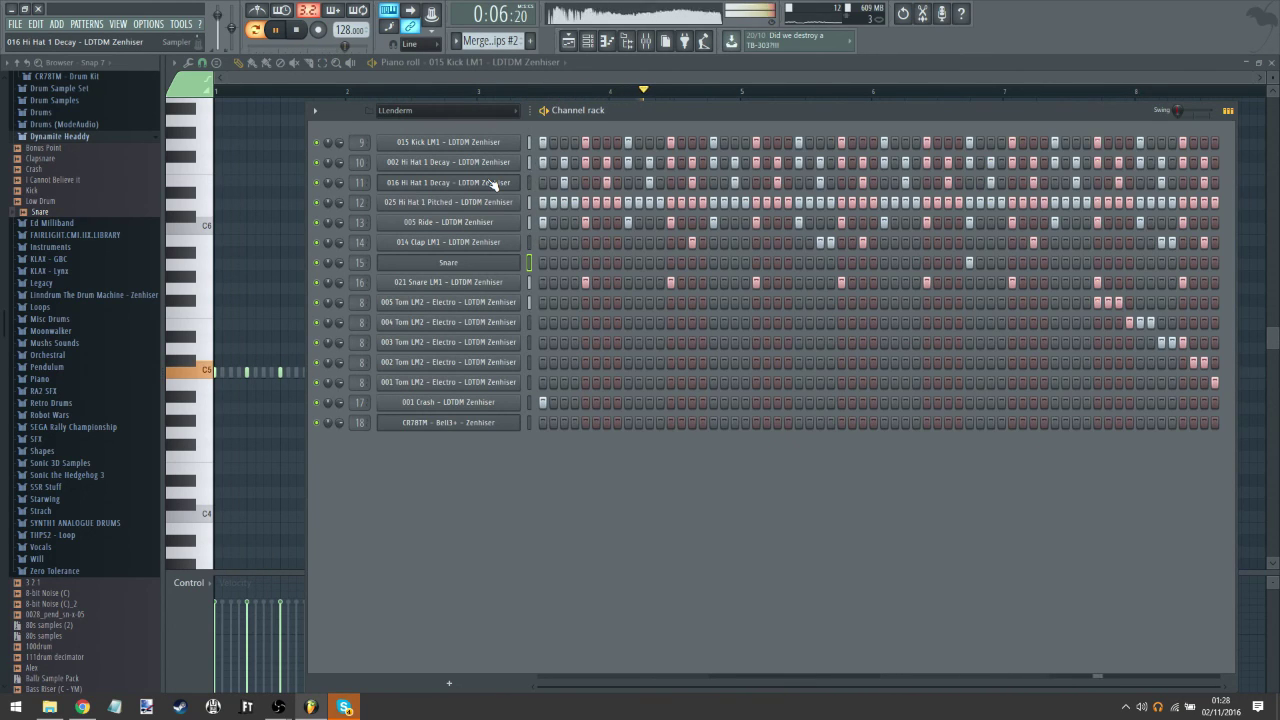
left_click(968, 261)
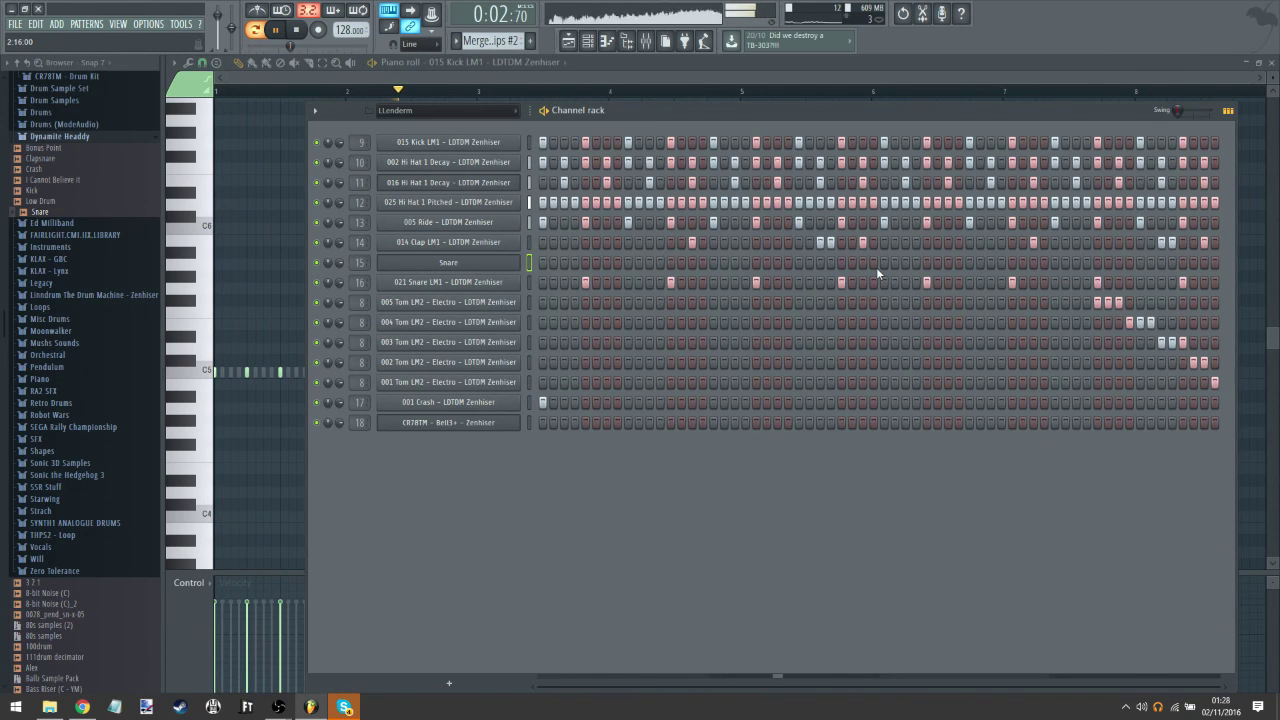
Step: Replay the song from about bar 17, try a Pattern 8 clip on Track 10 at bar 17 and remove it
left_click(568, 40)
left_click(429, 95)
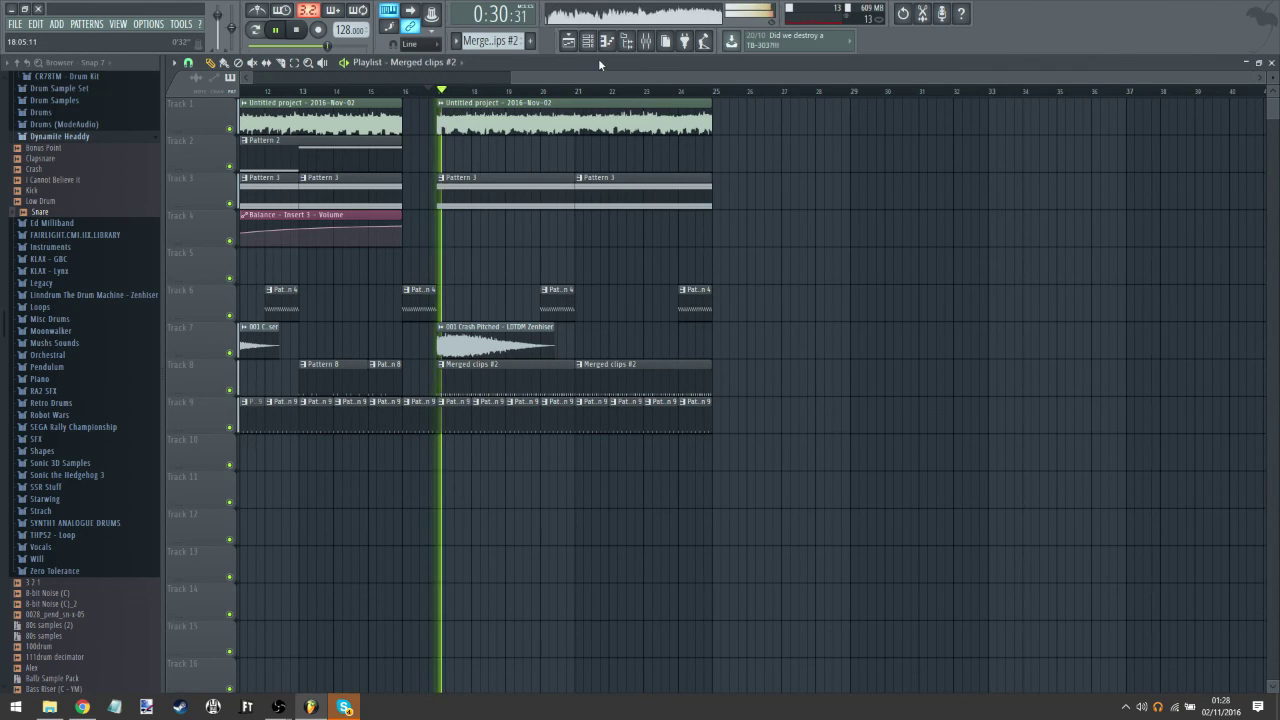
left_click(344, 377)
left_click(443, 457)
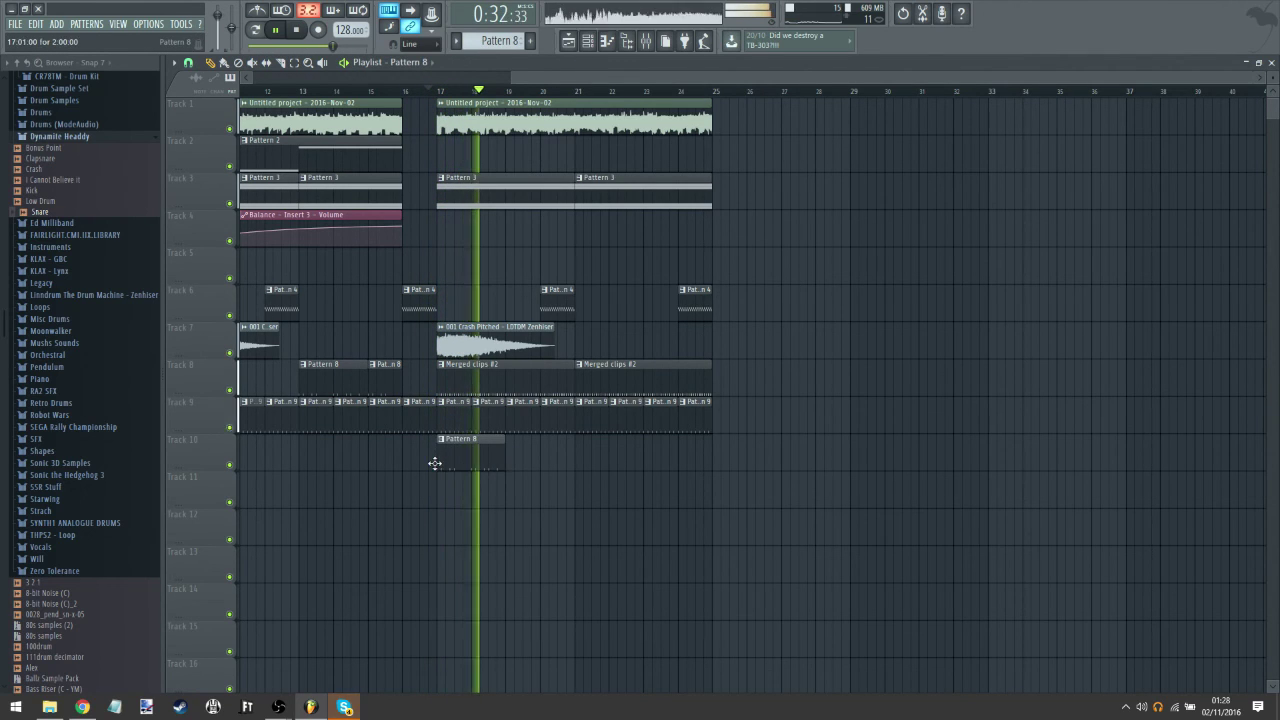
right_click(463, 467)
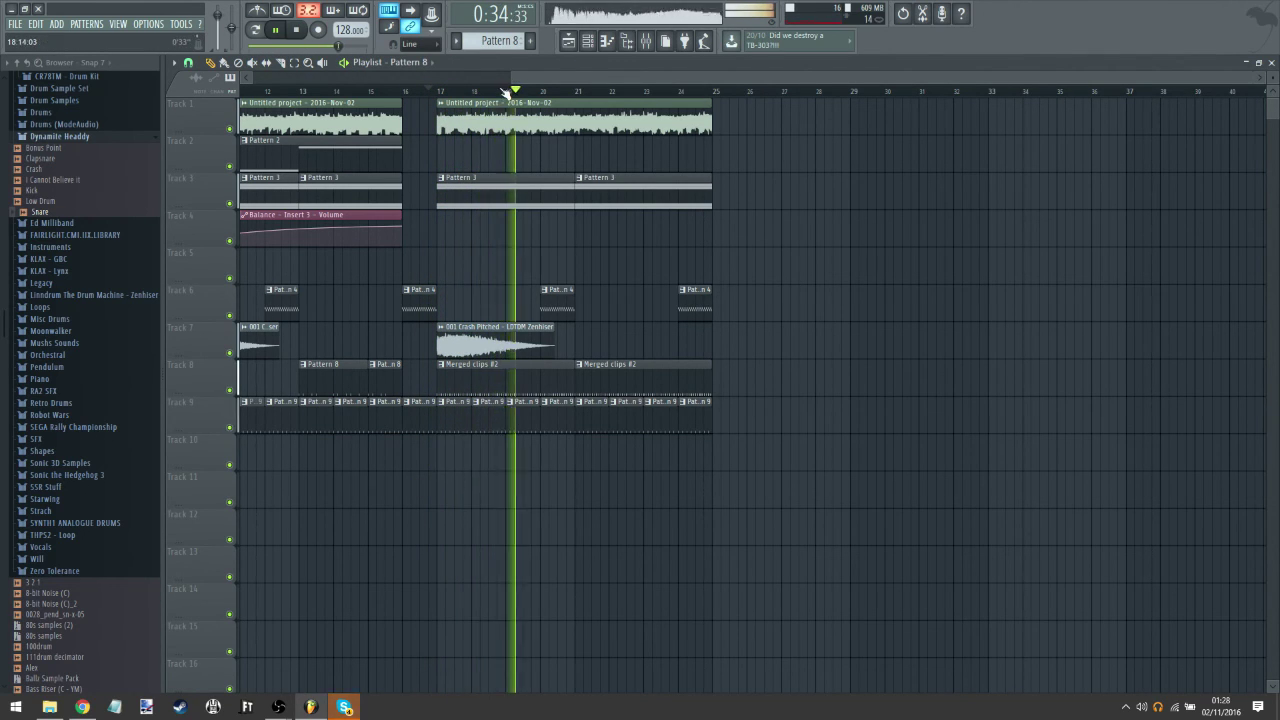
Step: Replay from about bar 18 and try lower volumes on the 018 Snare LM1 and 001 Snare LM1 mixer tracks
left_click_drag(509, 91, 484, 95)
key("F9")
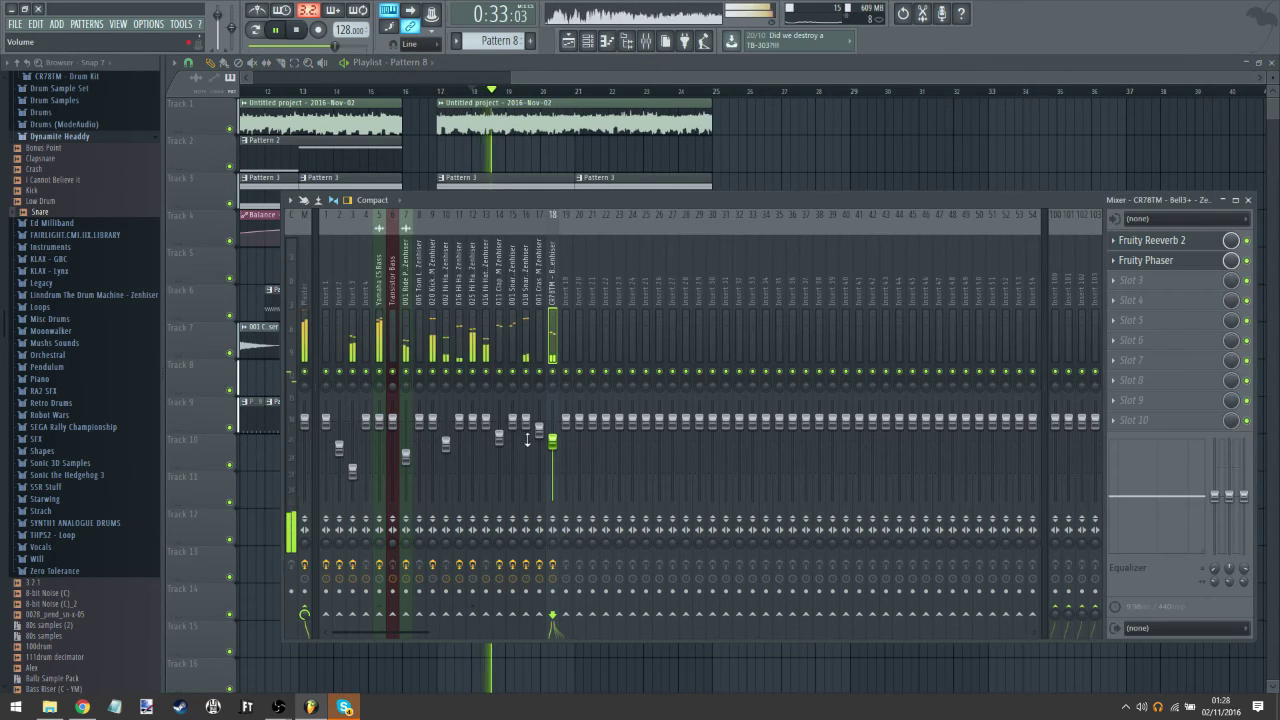
left_click(524, 430)
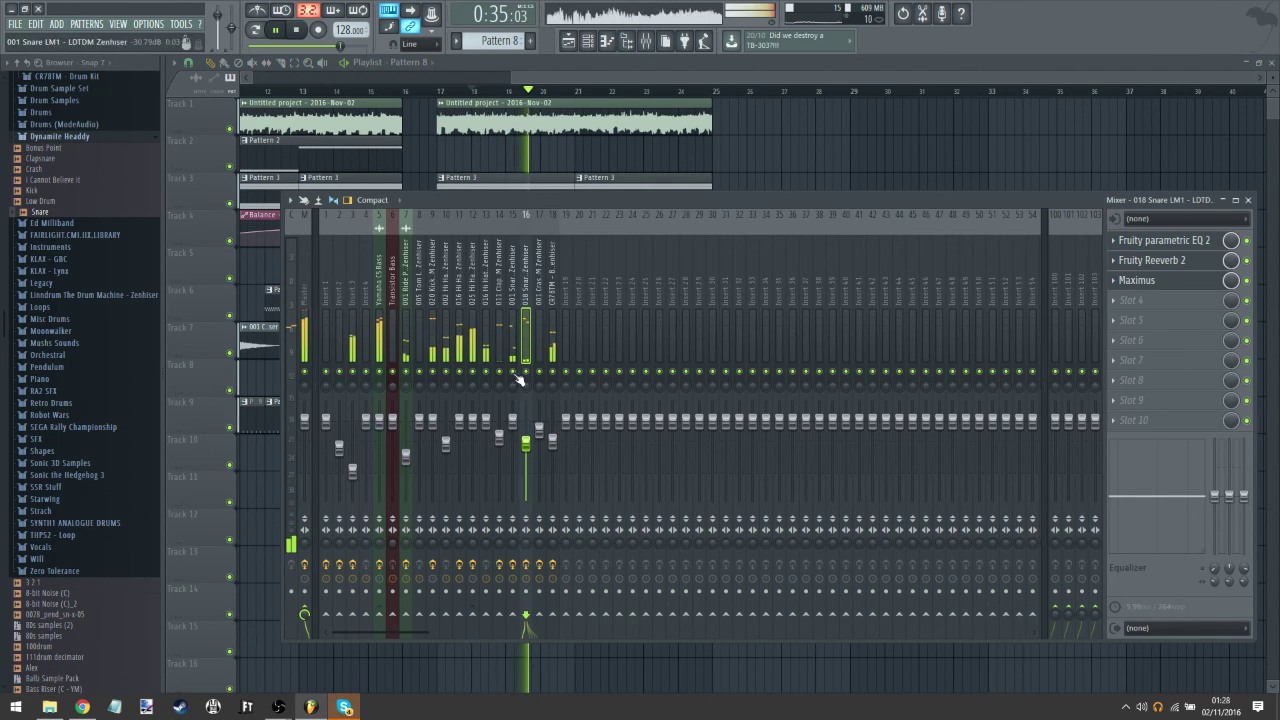
left_click_drag(513, 420, 512, 437)
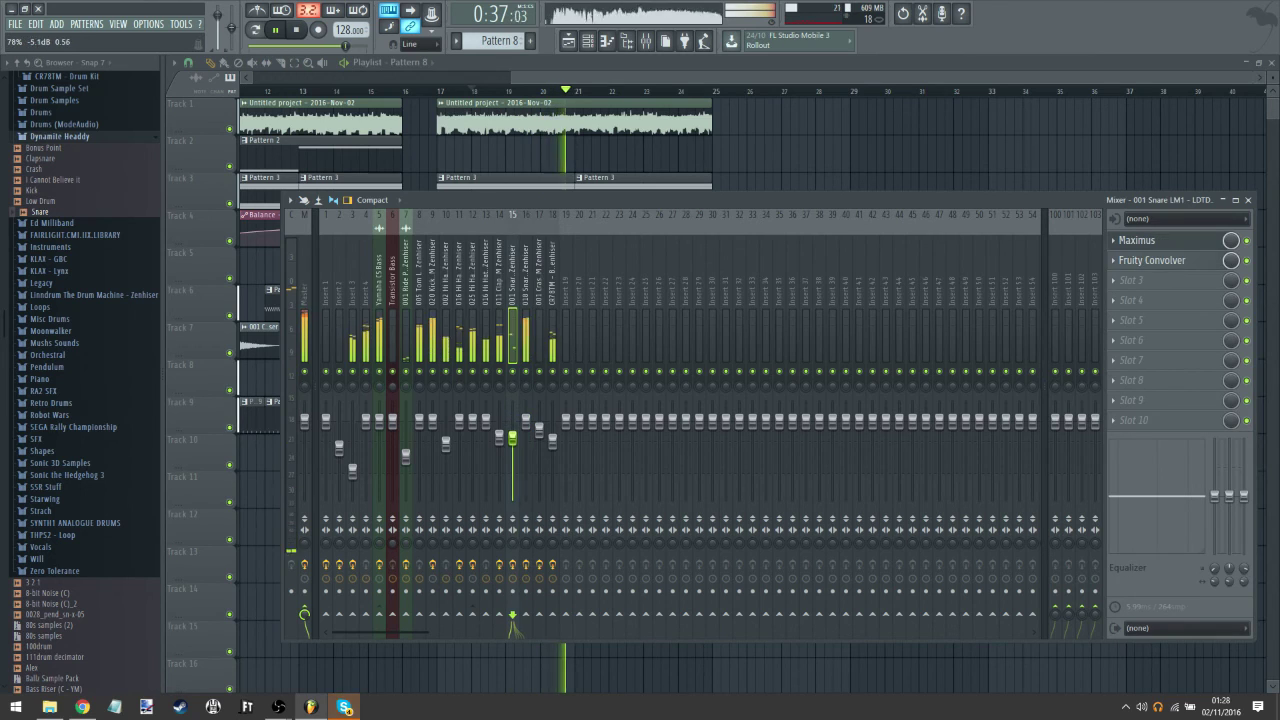
left_click(515, 89)
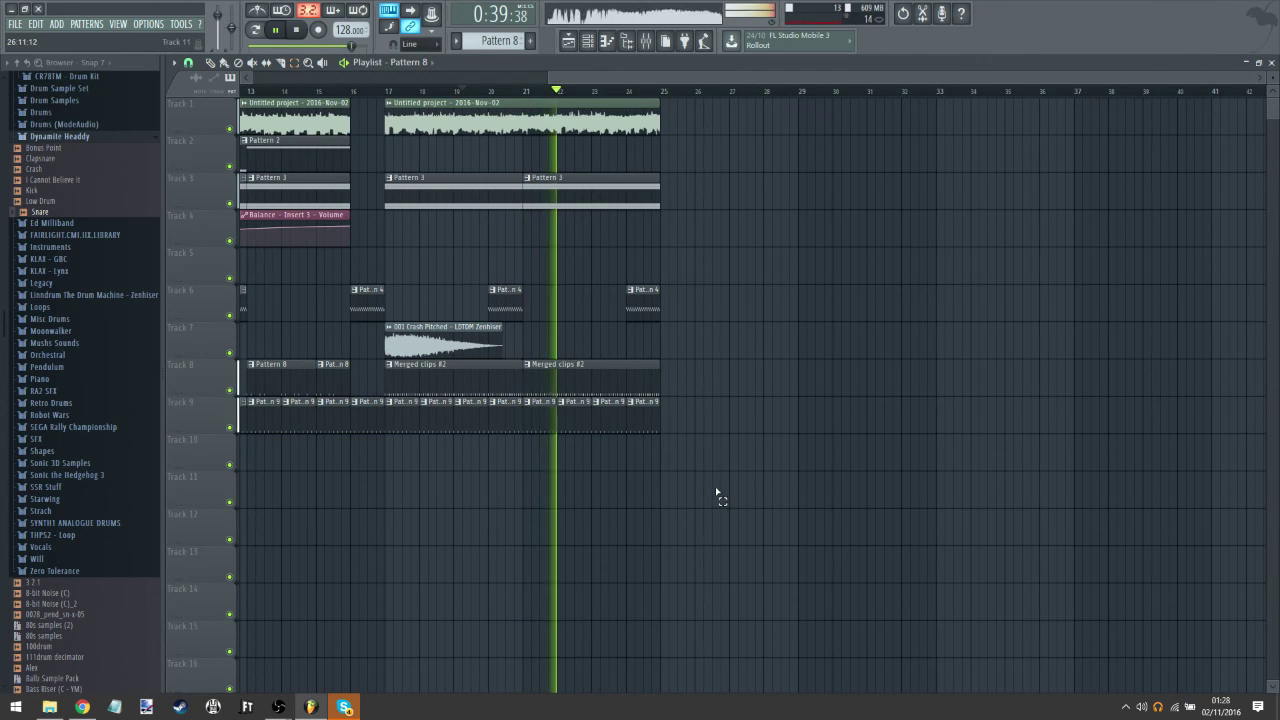
Step: Duplicate the clips of bars 17 to 24 into bars 25 to 32 without the crash, and replay the song from the start
left_click_drag(736, 395, 410, 162)
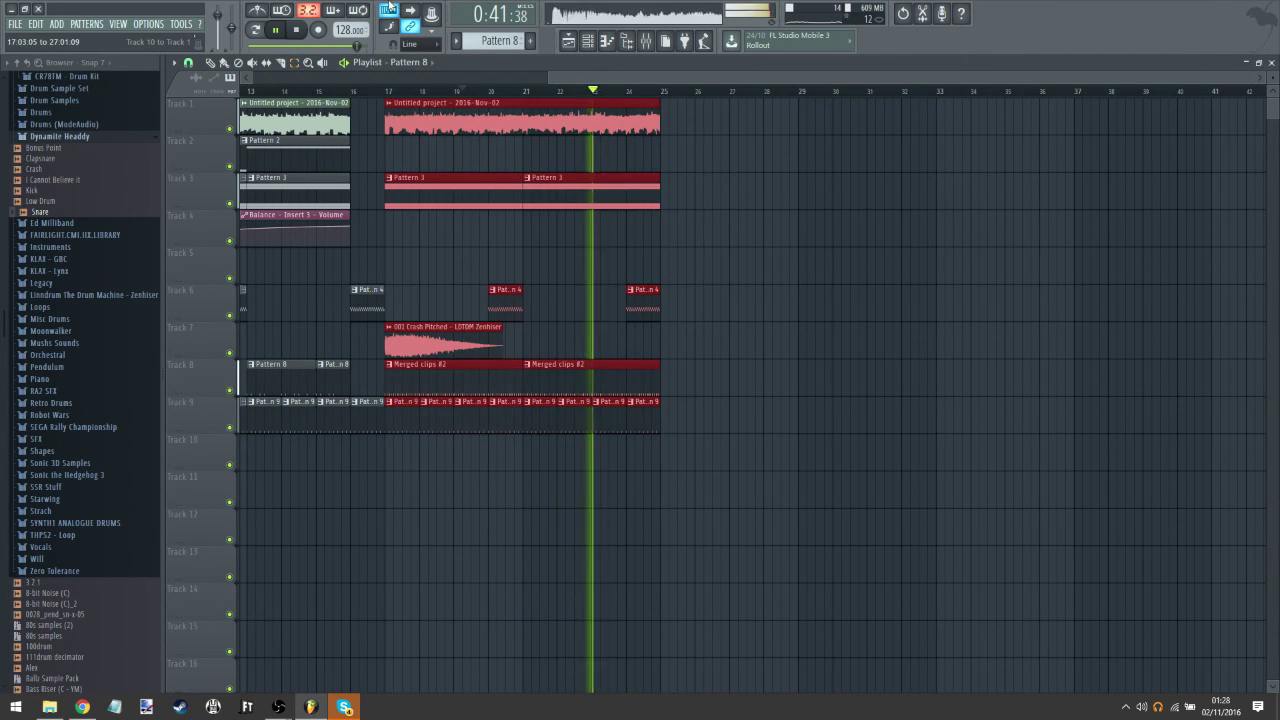
key("ctrl+b")
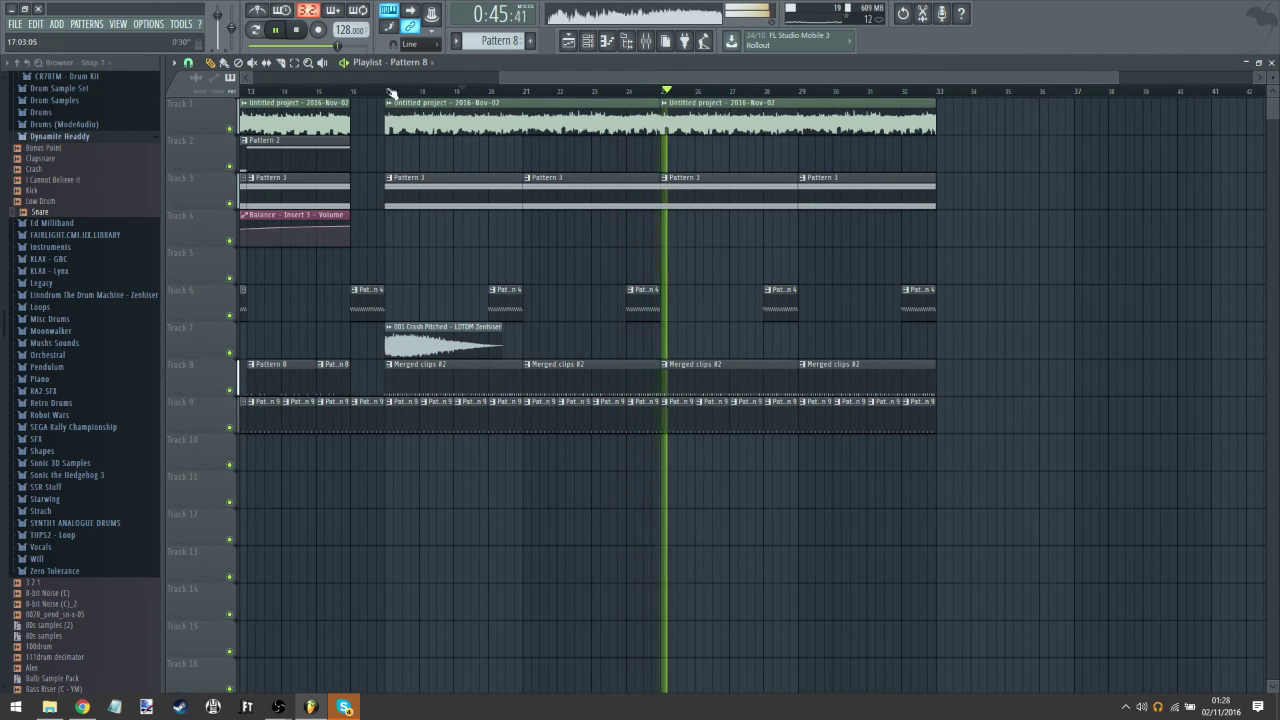
scroll(381, 94, "down", 4)
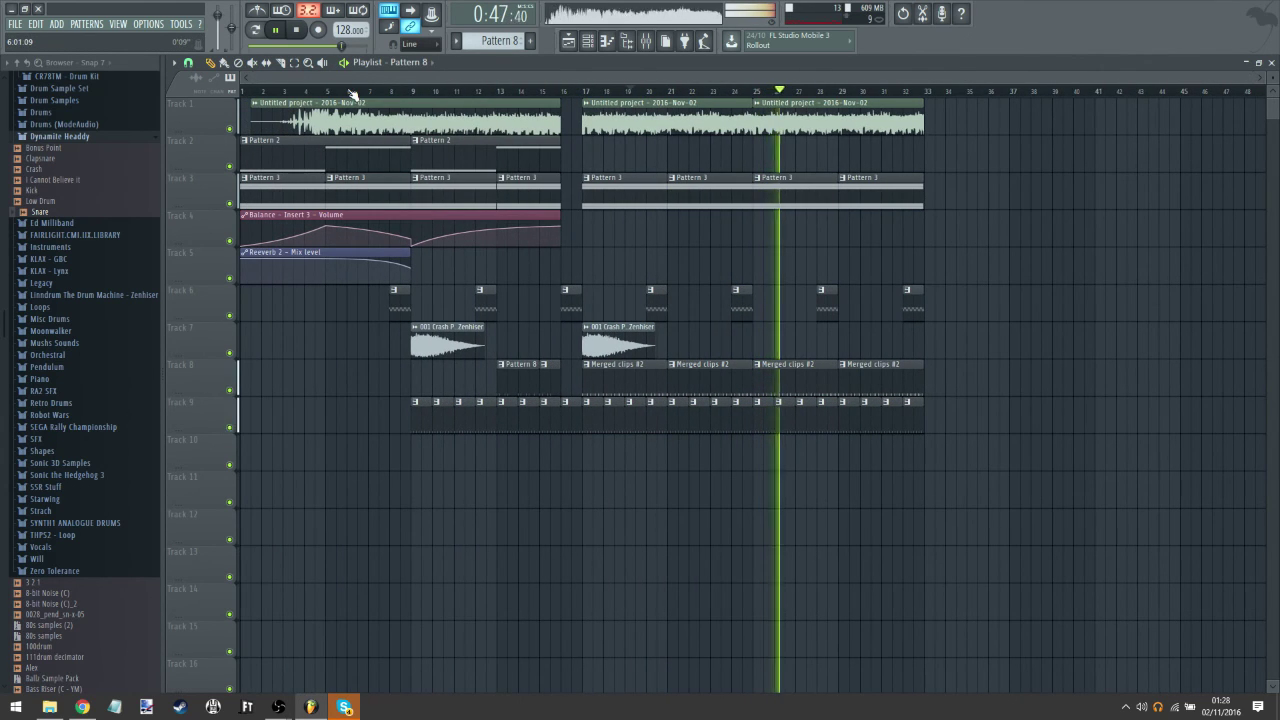
left_click(243, 91)
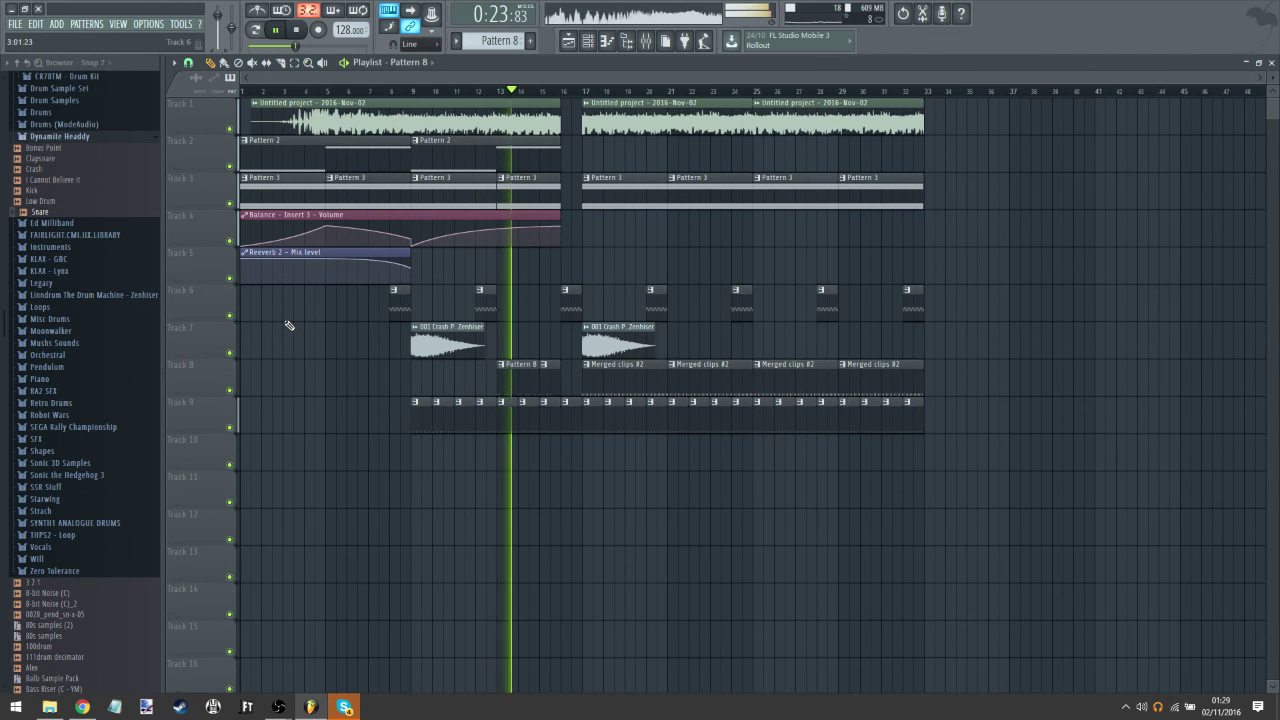
Step: Check the 001 Snare LM1 mixer track and the Snare channel during playback, and return to the playlist
scroll(514, 500, "right", 3)
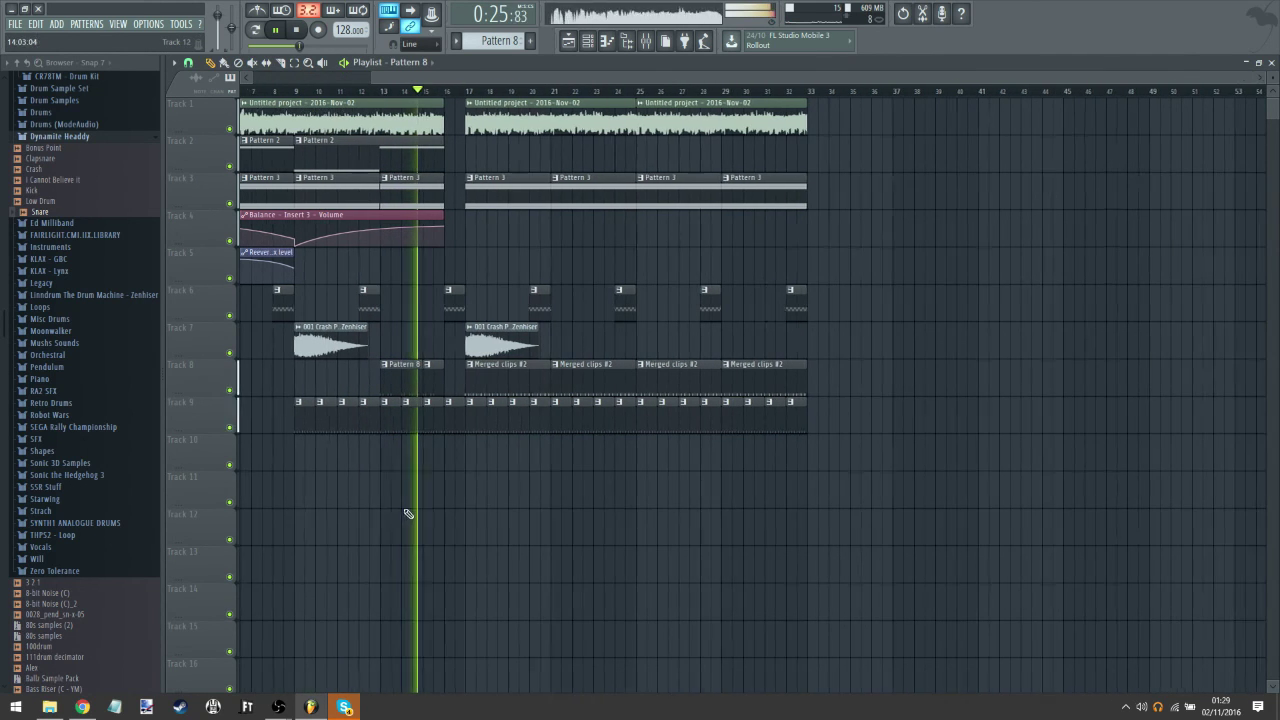
key("F9")
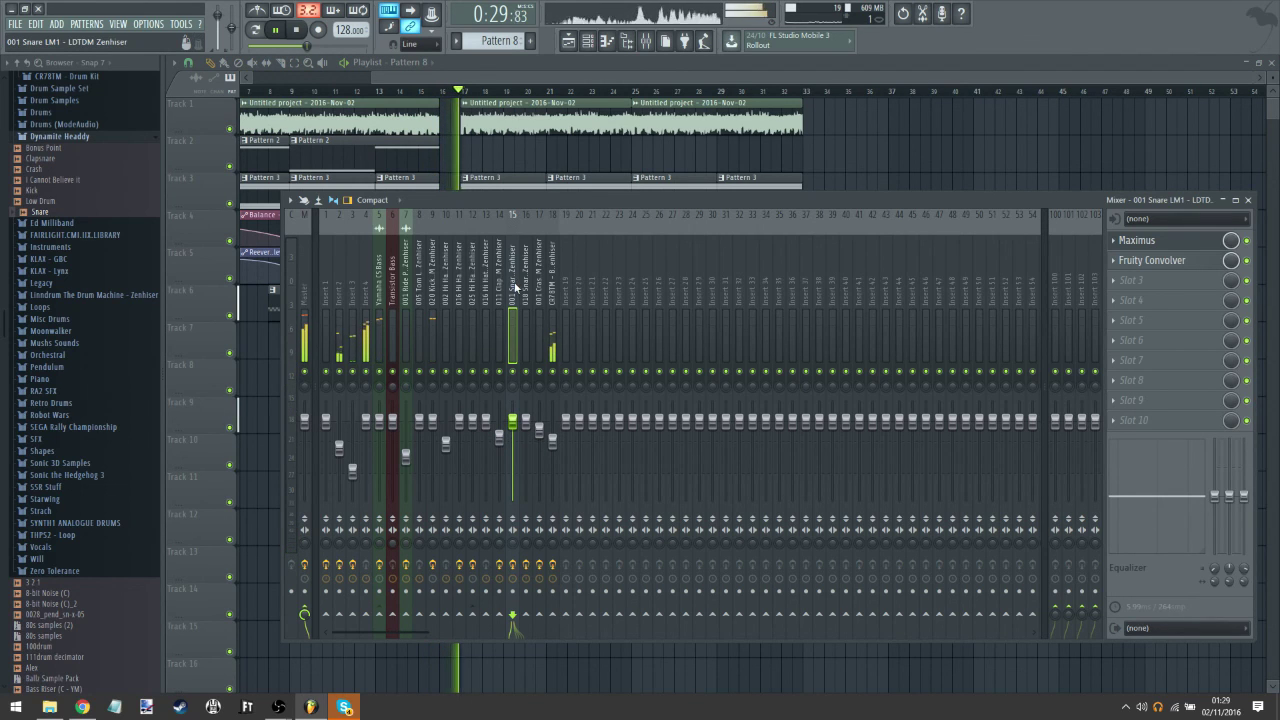
left_click(589, 44)
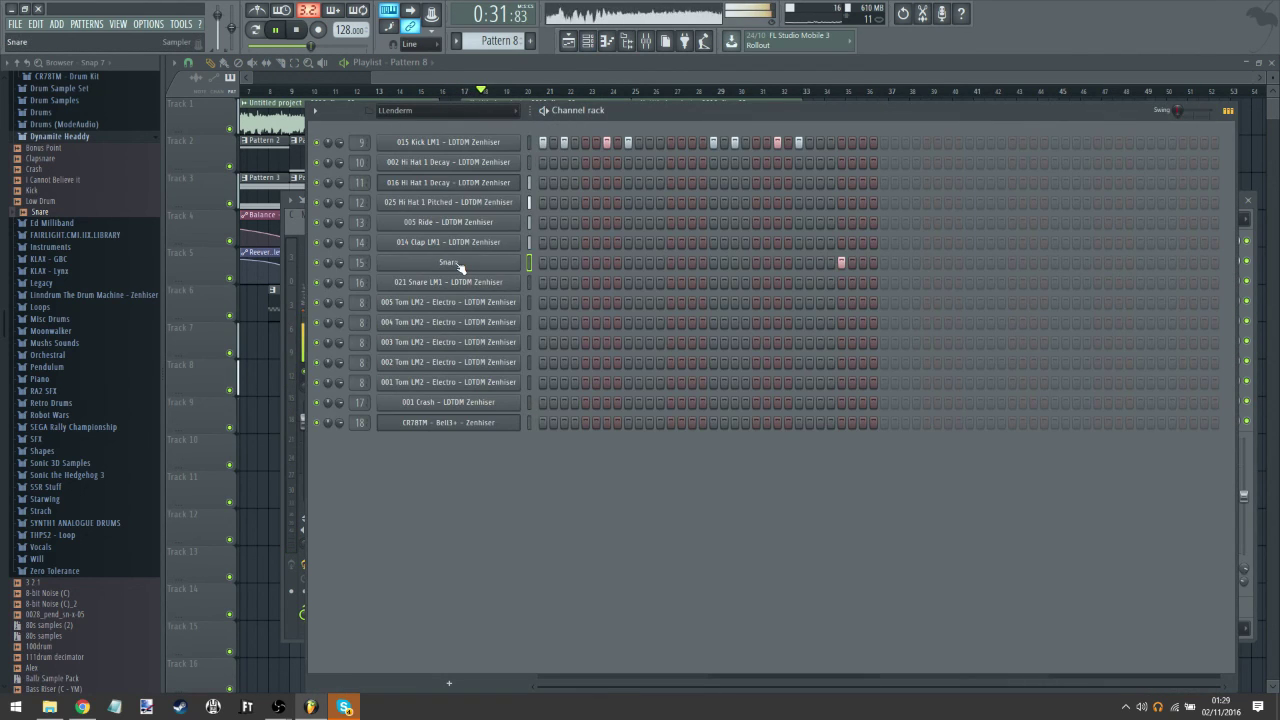
left_click(460, 267)
left_click(546, 77)
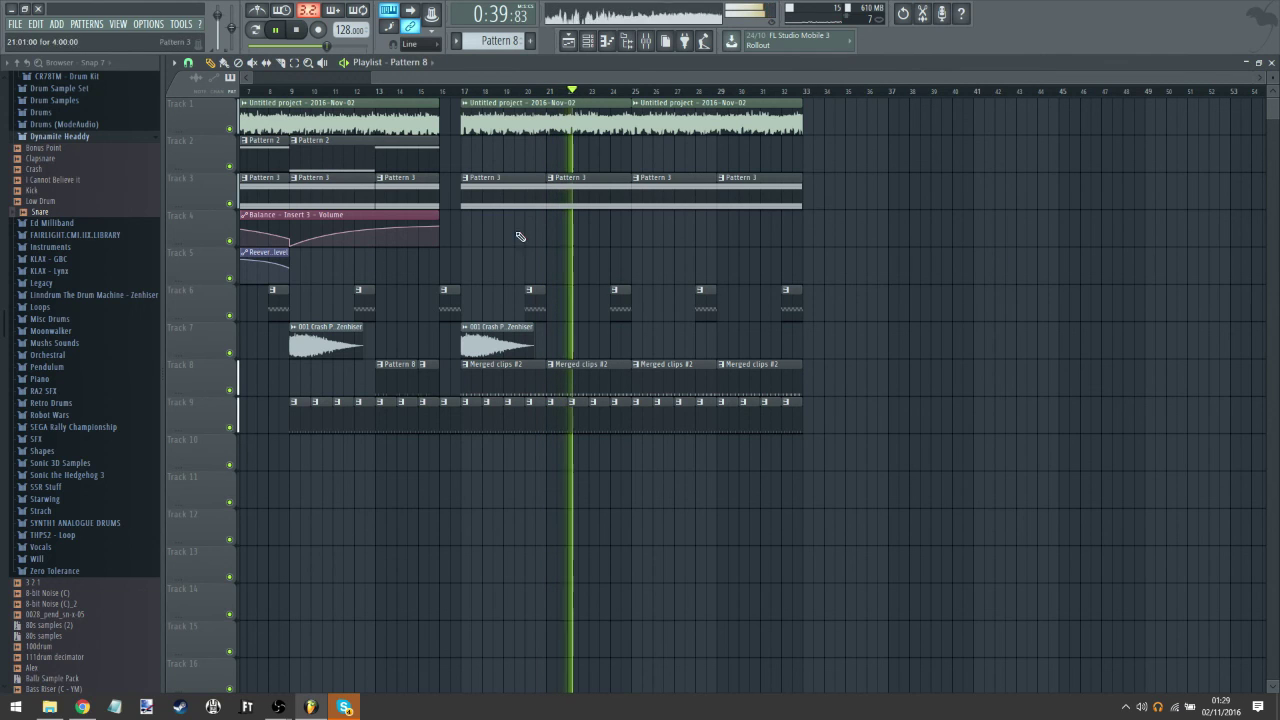
Step: Start saving the project under a new name and shift the Save As dialog clear of the transport controls
left_click(15, 23)
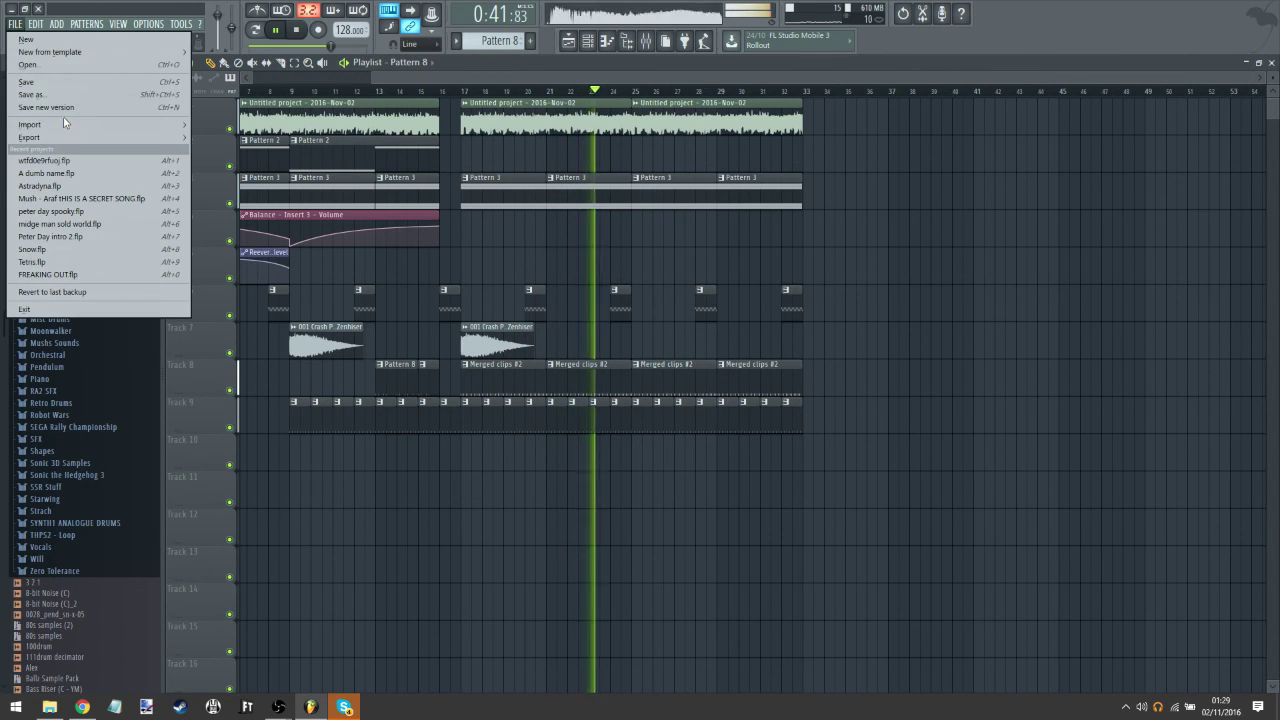
left_click(30, 94)
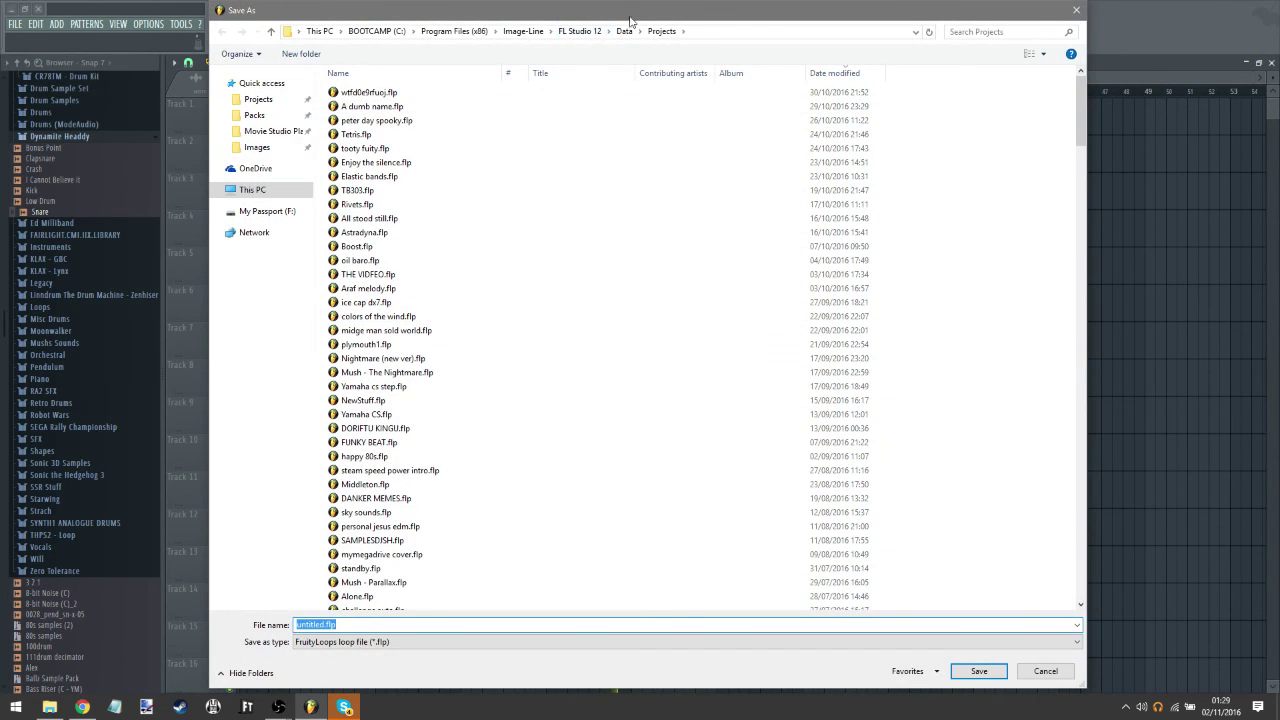
left_click_drag(947, 5, 737, 166)
left_click_drag(630, 178, 835, 178)
left_click_drag(743, 190, 796, 148)
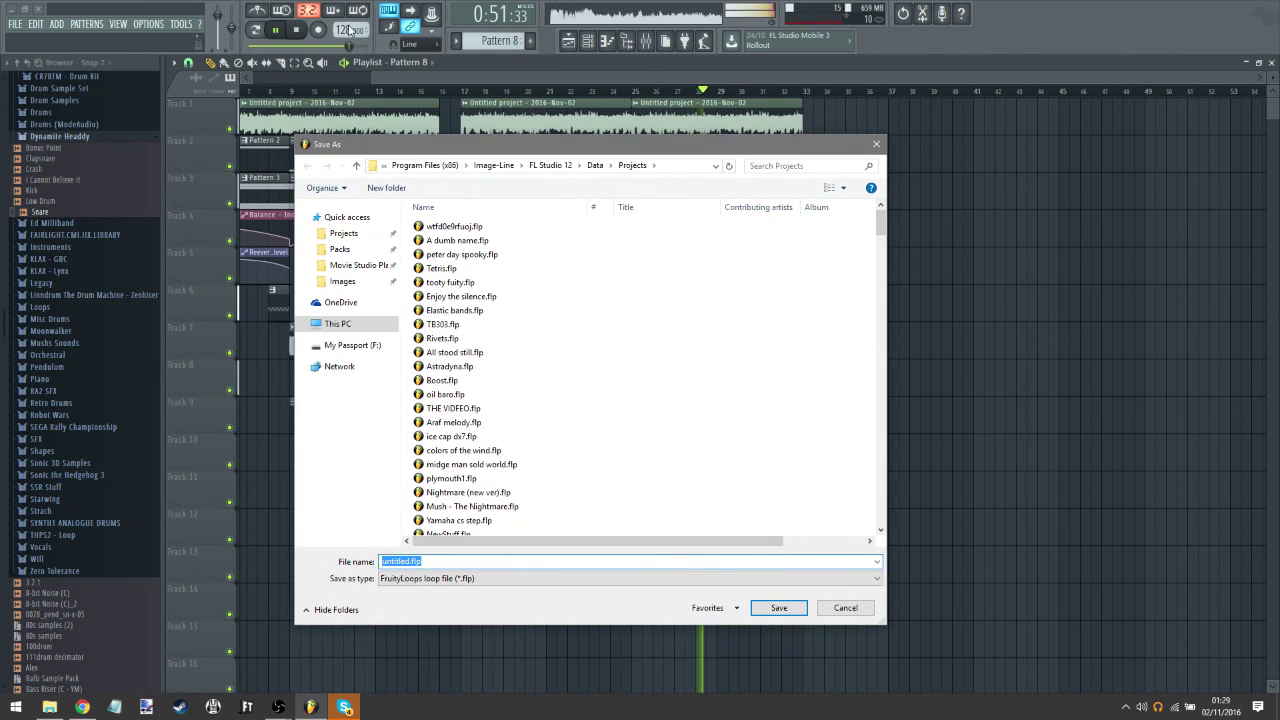
left_click(283, 34)
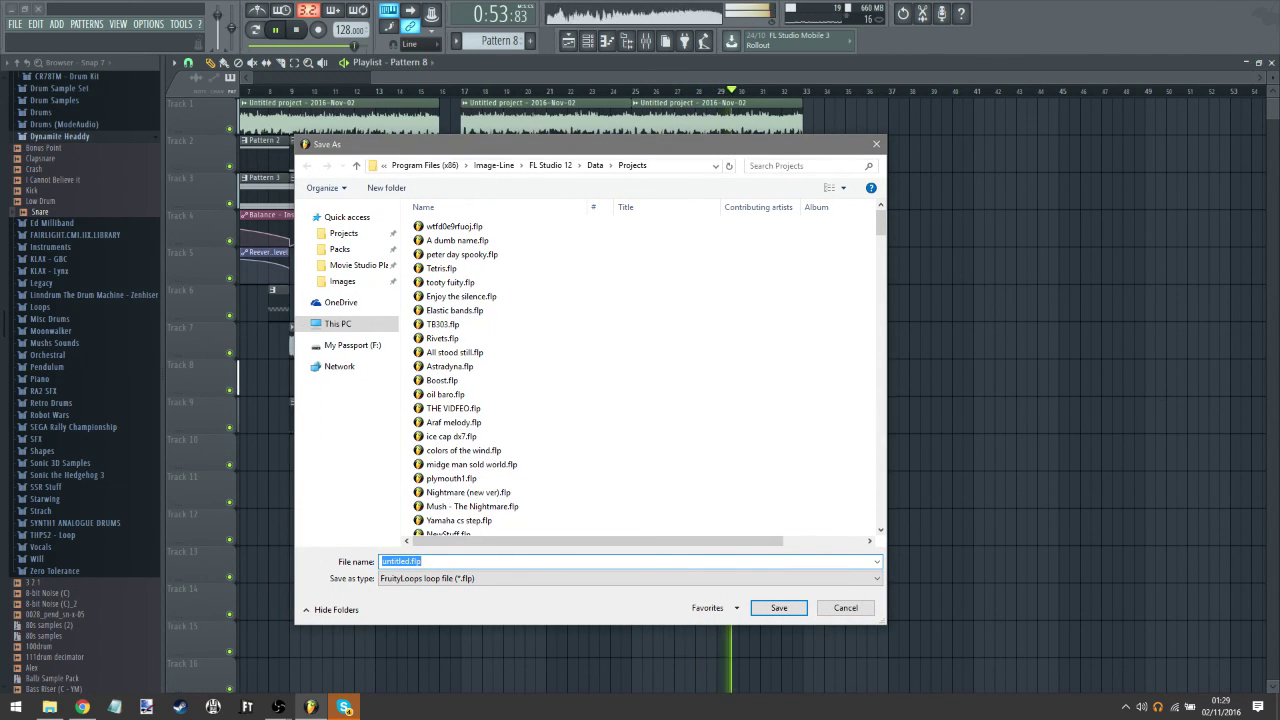
type("Dis")
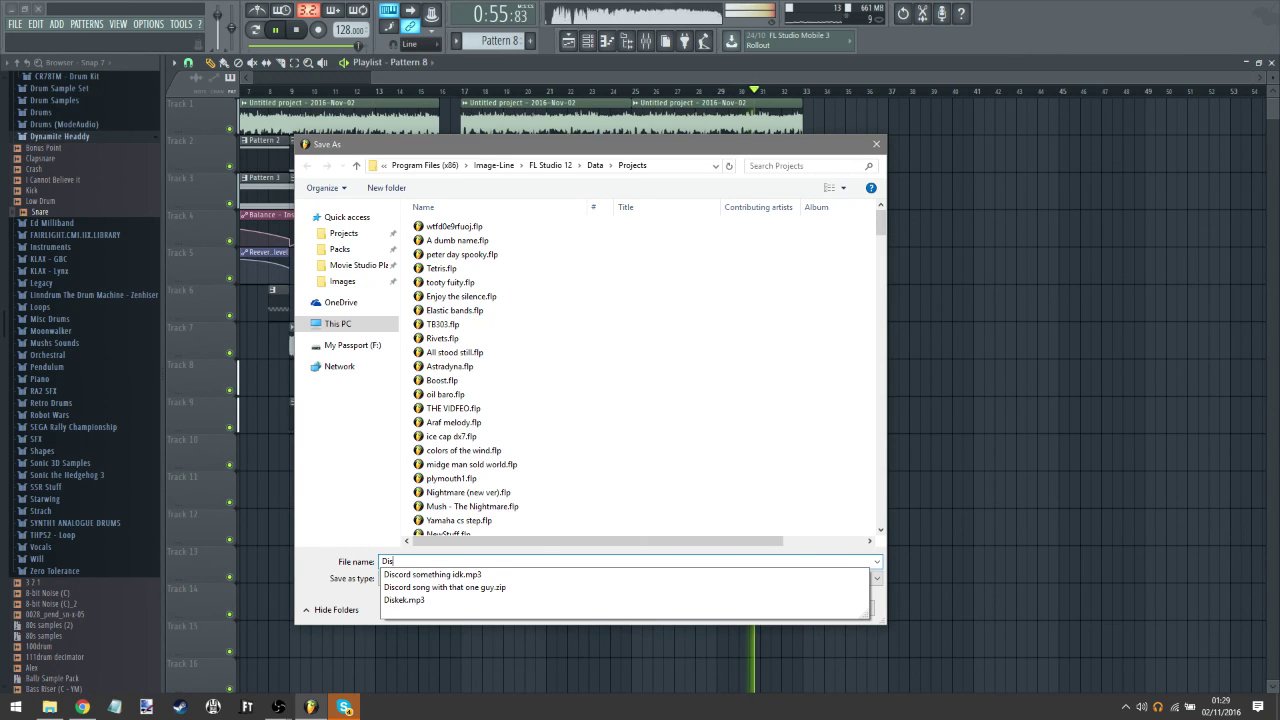
type("co")
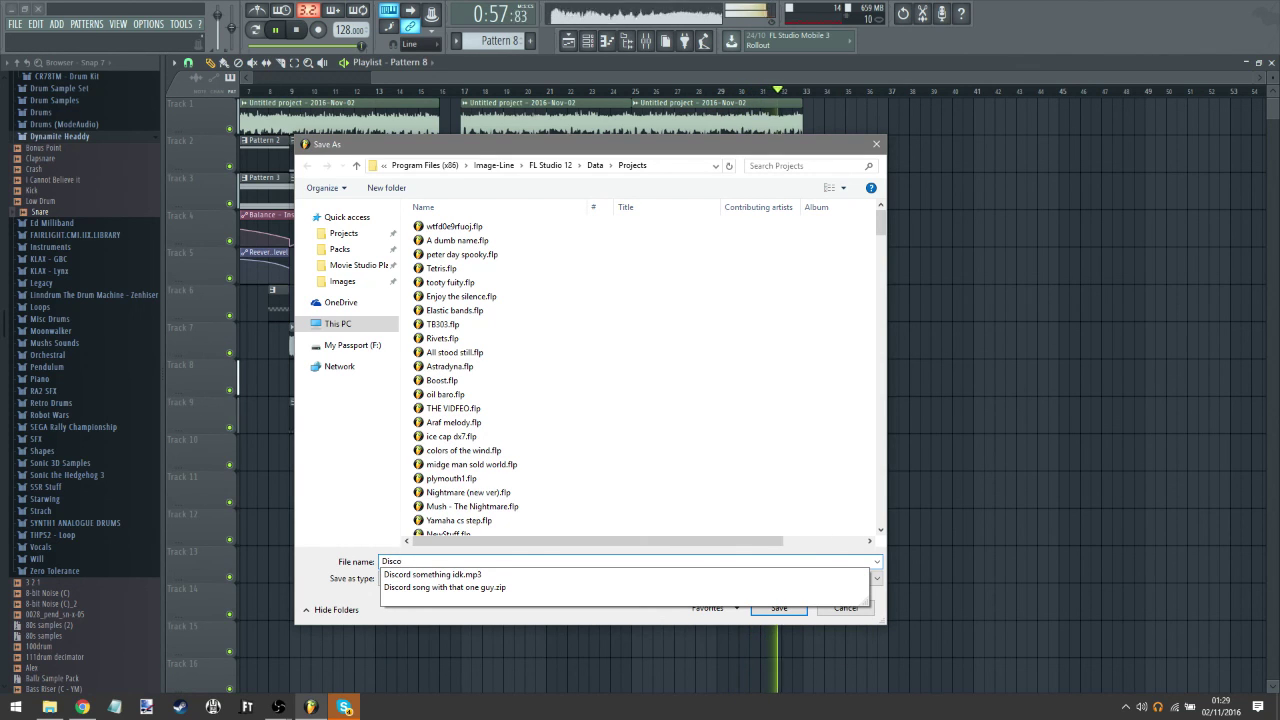
key("BackSpace")
key("BackSpace")
key("BackSpace")
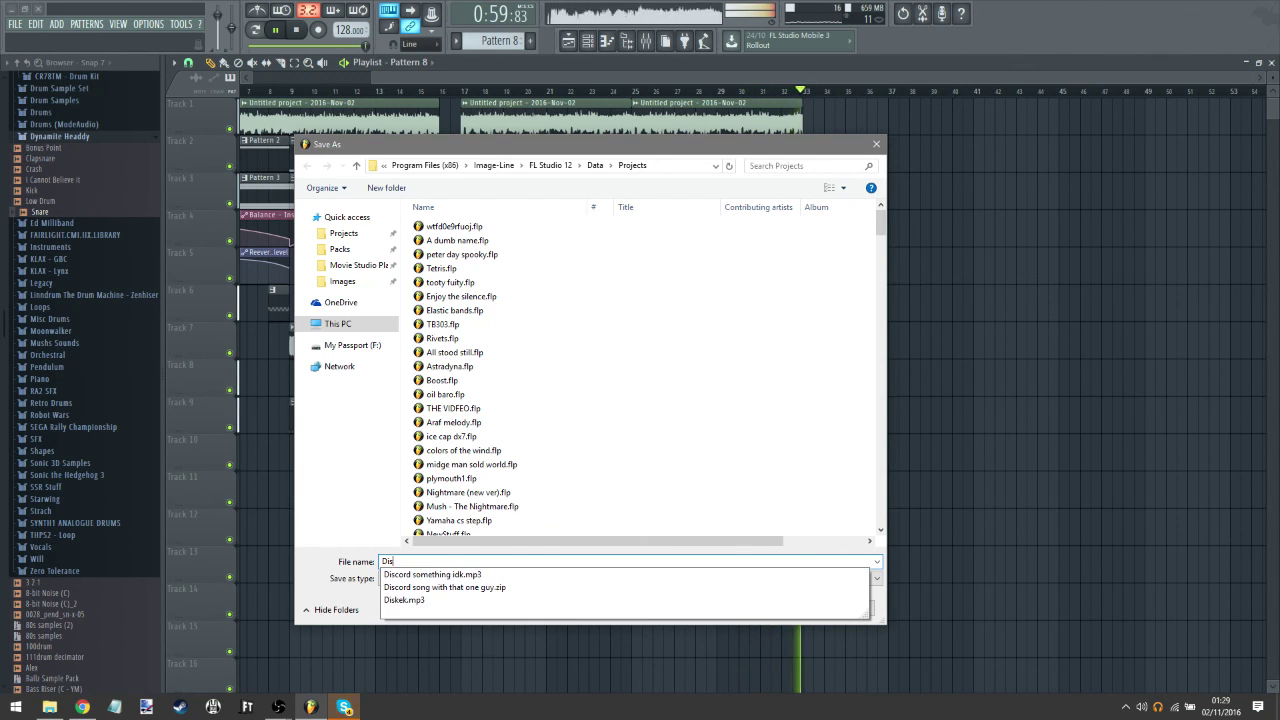
type("c")
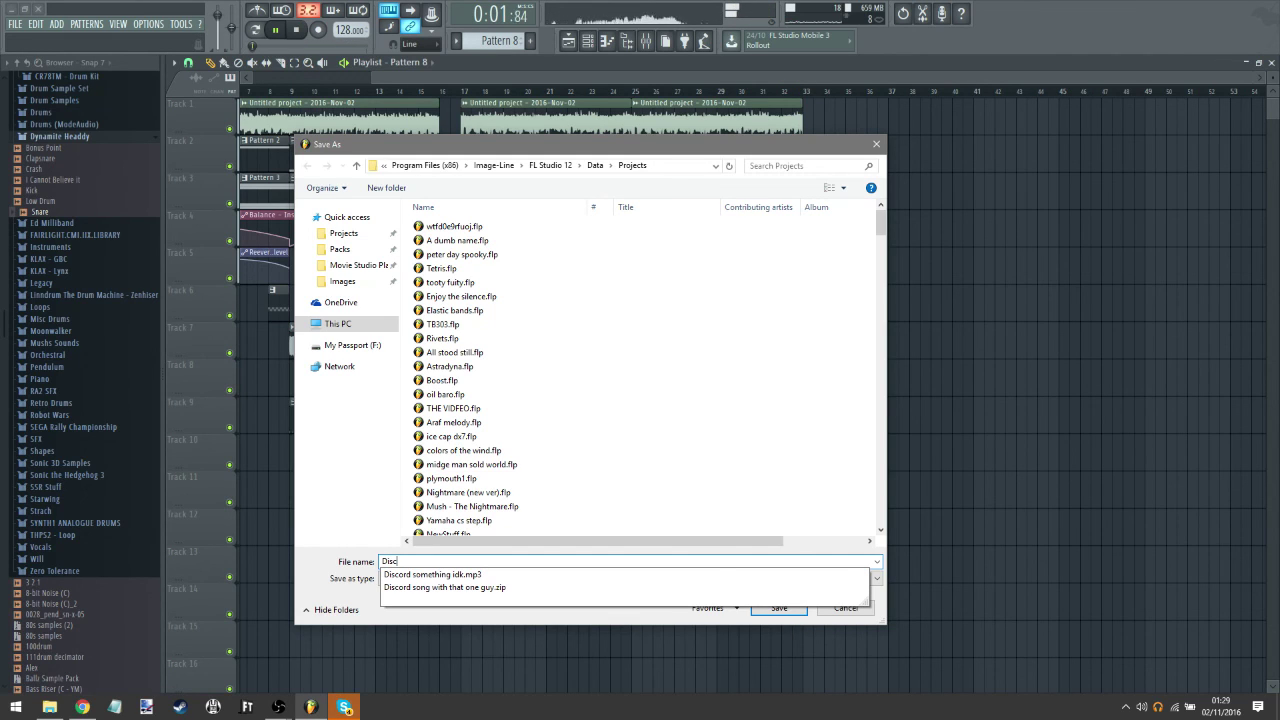
key("BackSpace")
key("BackSpace")
key("BackSpace")
key("BackSpace")
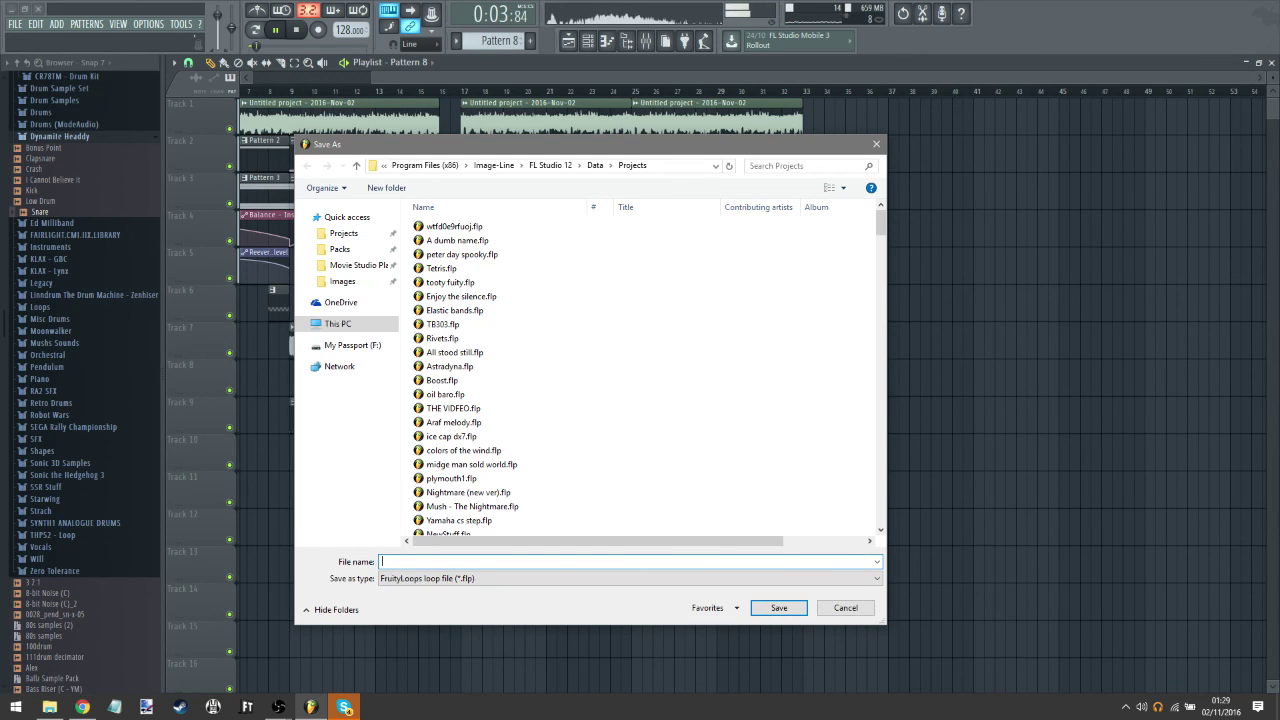
Step: Save the project as Floppy doppy doo dqaa in the Projects folder
type("Floppy do")
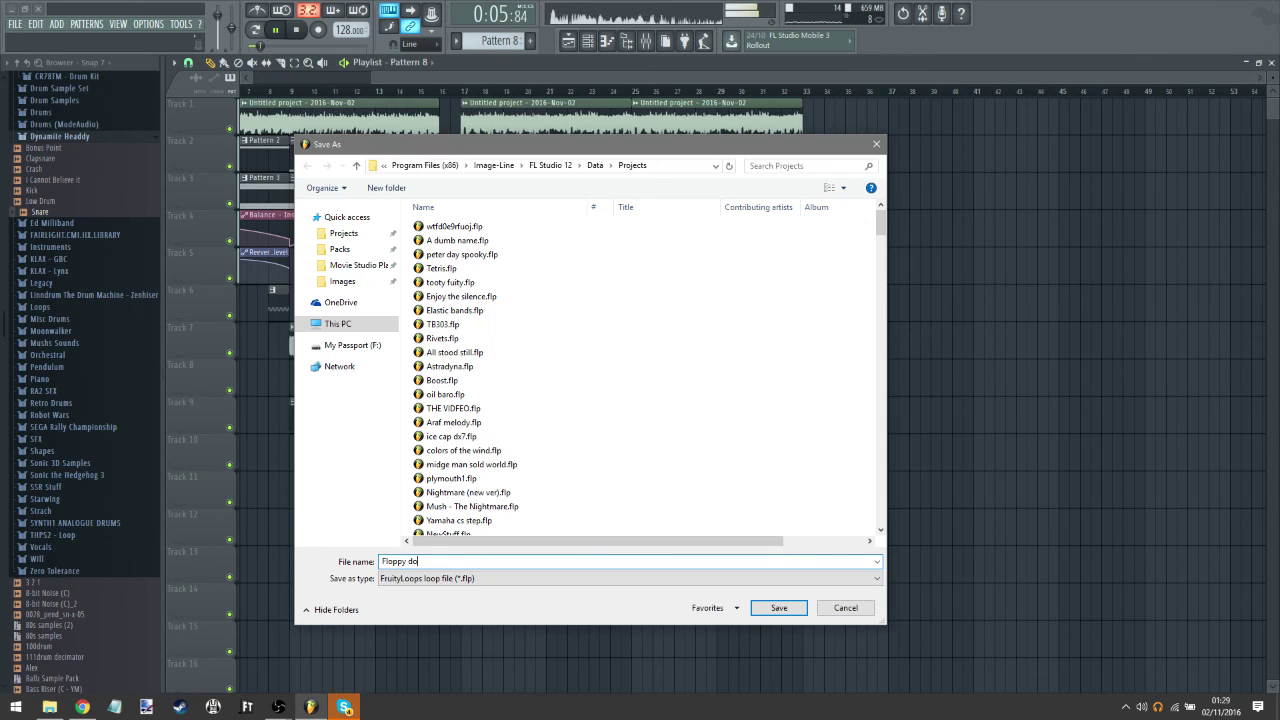
type("ppy doo dqaa")
key("Return")
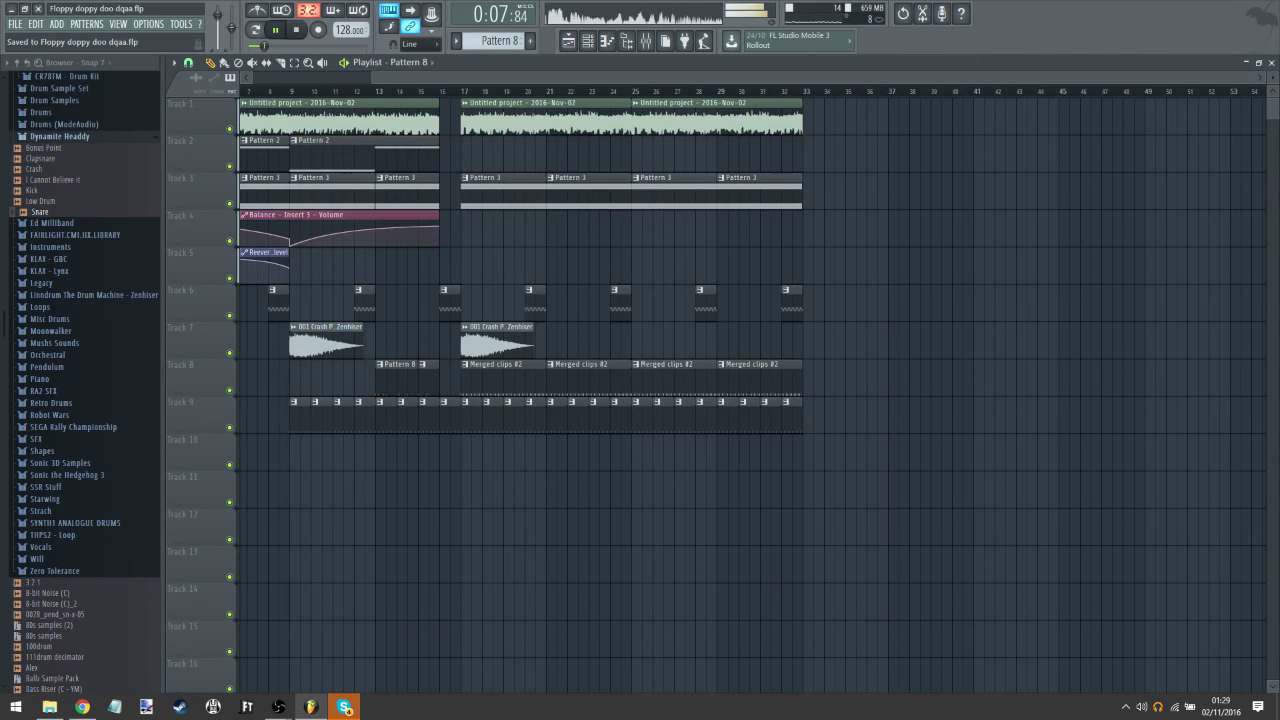